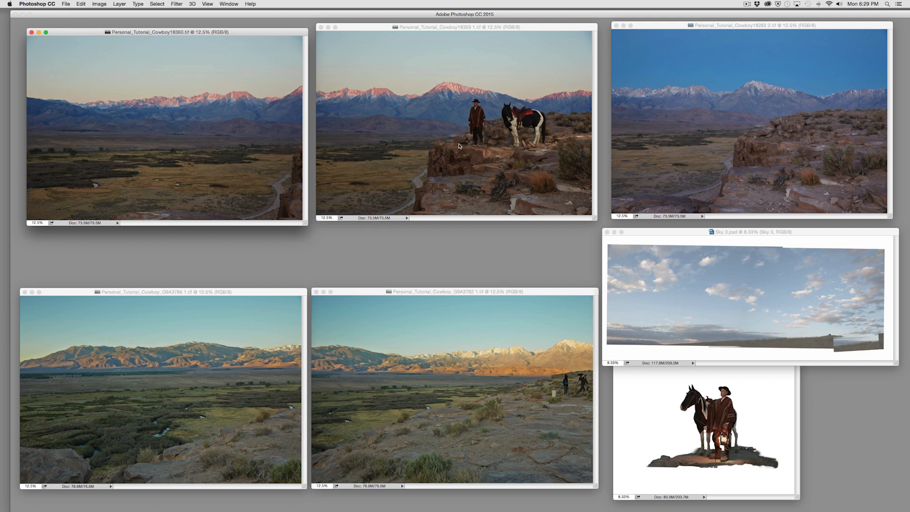
# Step: Make the Cowboy18360 valley image the active document and show the hidden tools and panels
pyautogui.click(226, 366)
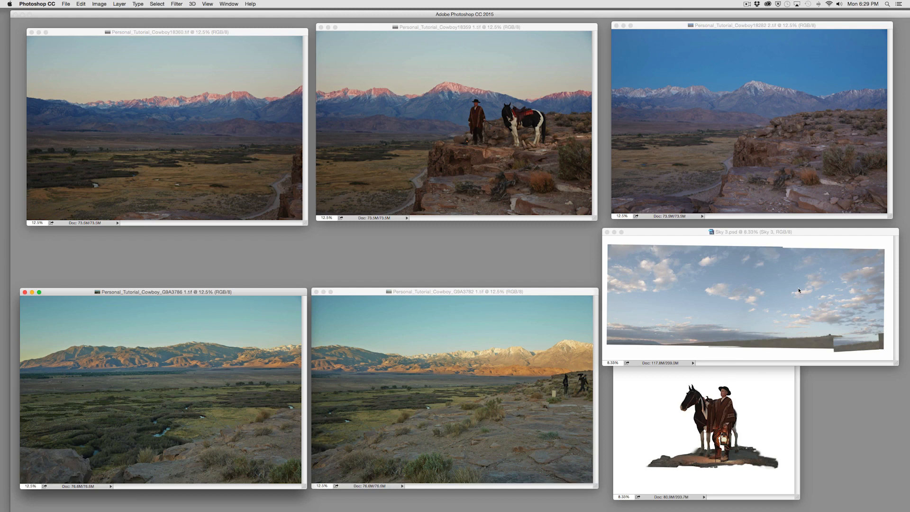
pyautogui.click(202, 166)
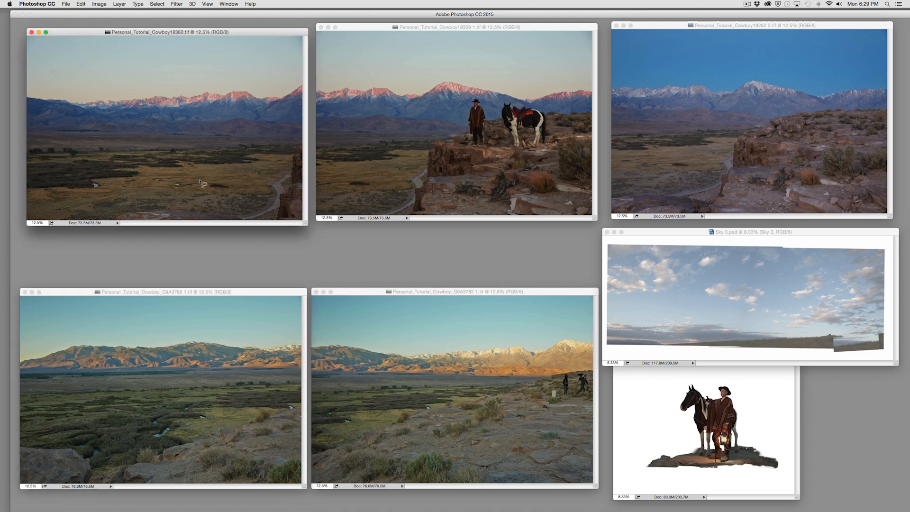
pyautogui.press('Tab')
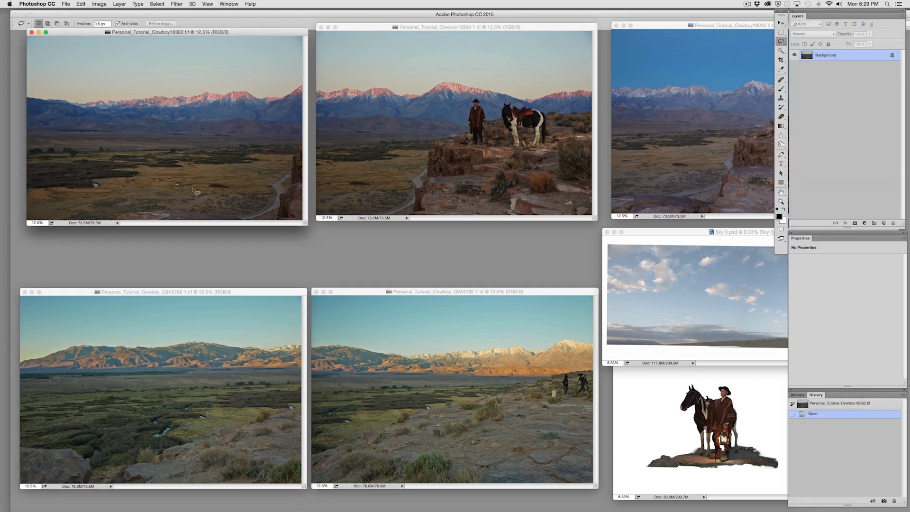
# Step: Minimize every image window except the two sunrise shots, Cowboy18360 and Cowboy18359, and line those two up side by side
pyautogui.click(617, 25)
pyautogui.moveTo(652, 232); pyautogui.dragTo(652, 314)
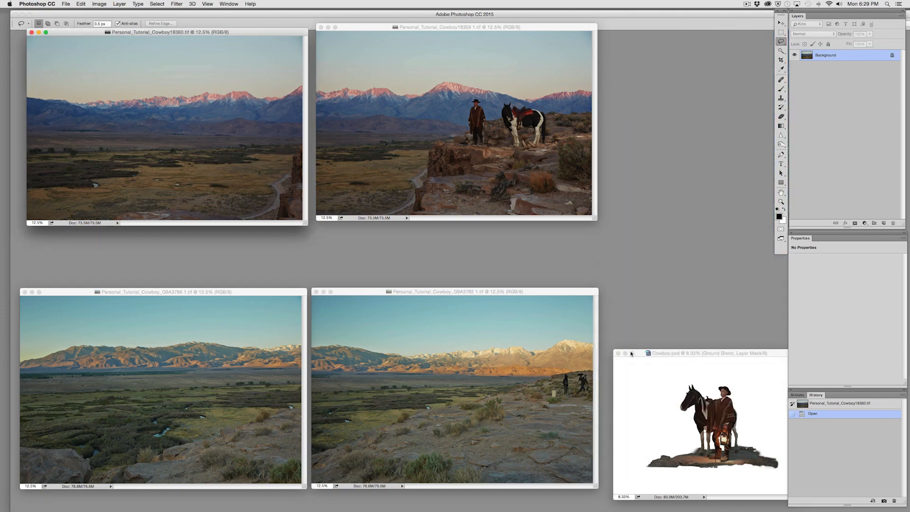
pyautogui.click(607, 314)
pyautogui.click(323, 293)
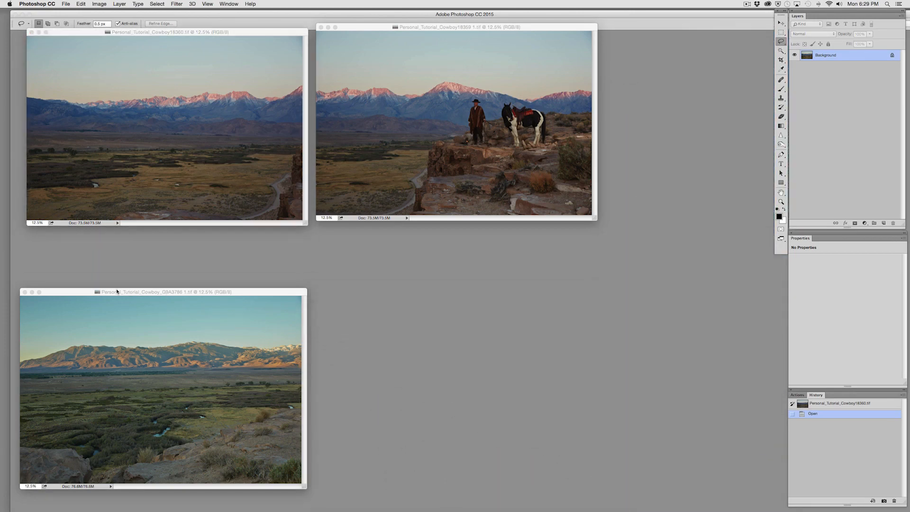
pyautogui.click(34, 293)
pyautogui.click(35, 293)
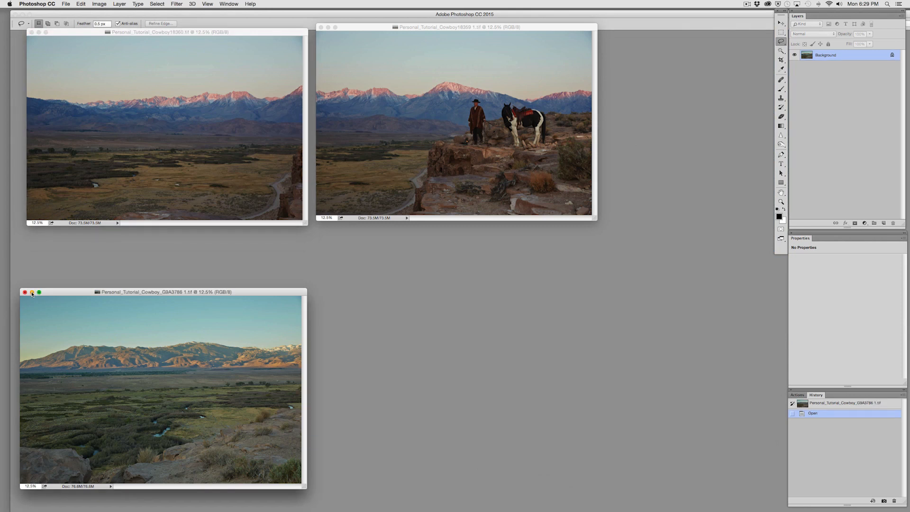
pyautogui.moveTo(197, 47); pyautogui.dragTo(197, 56)
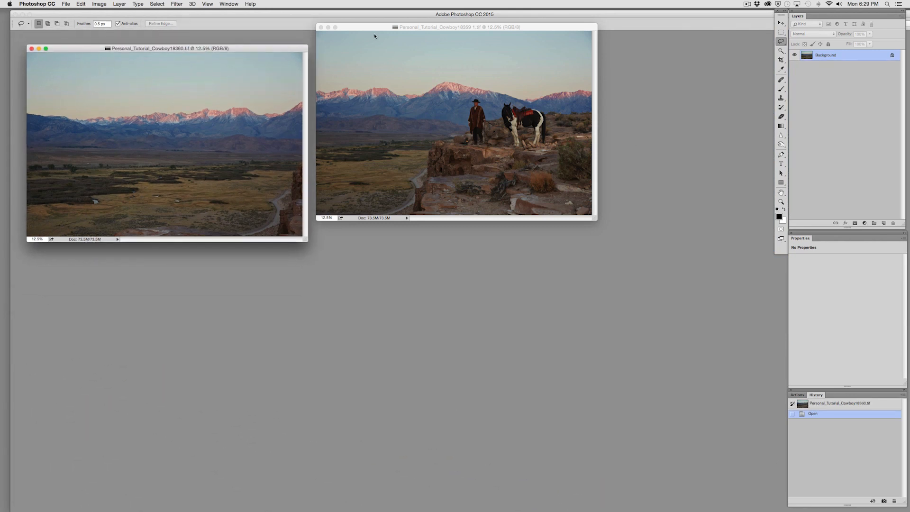
pyautogui.moveTo(374, 30); pyautogui.dragTo(377, 50)
# Step: Convert the Cowboy18360 image's Background into a regular layer named "Left panel"
pyautogui.click(215, 145)
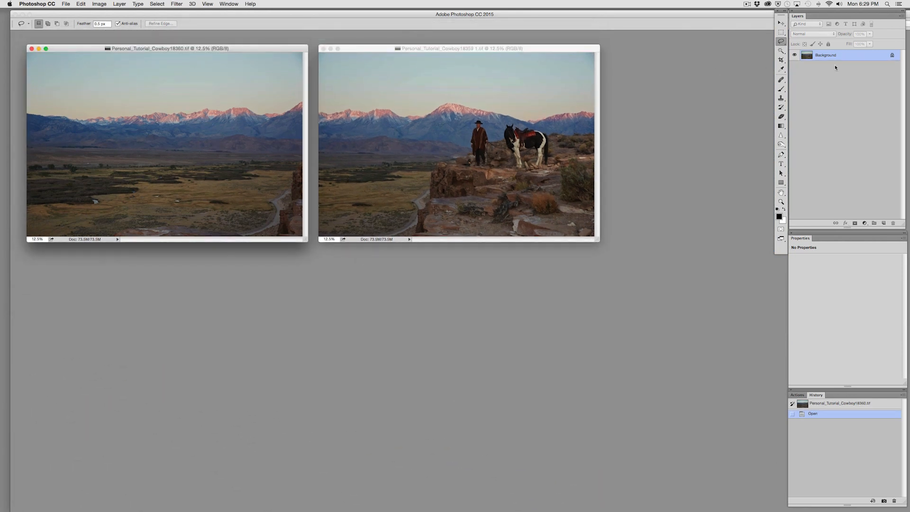
pyautogui.doubleClick(826, 56)
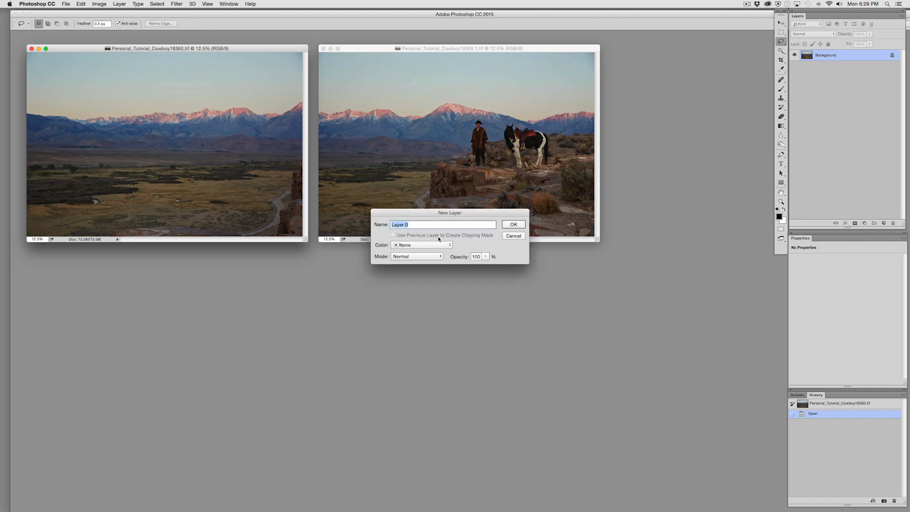
pyautogui.write('Left panel')
pyautogui.press('Return')
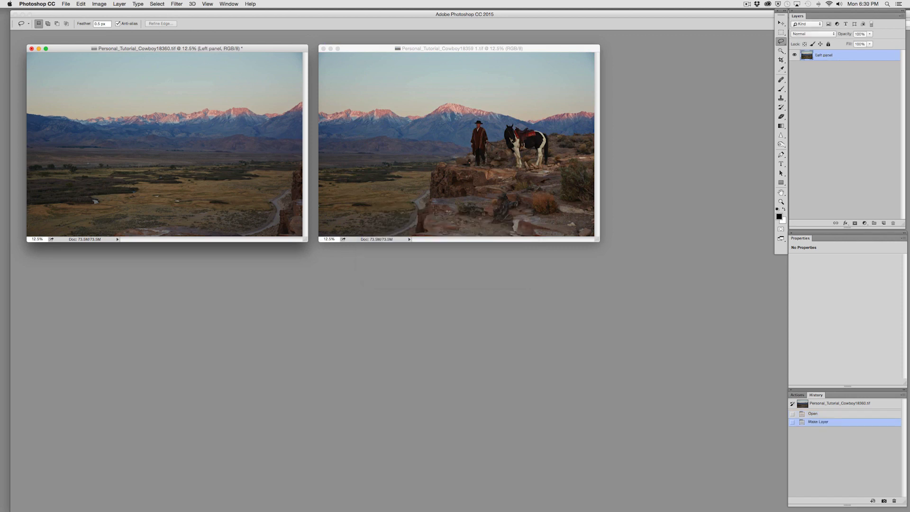
# Step: Enlarge the canvas to 33 by 17 inches, anchored at the bottom center
pyautogui.click(99, 4)
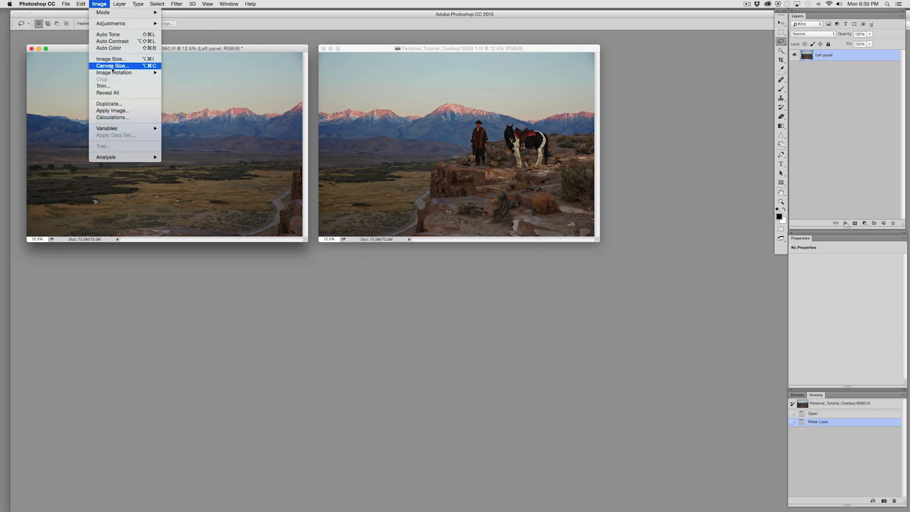
pyautogui.click(116, 67)
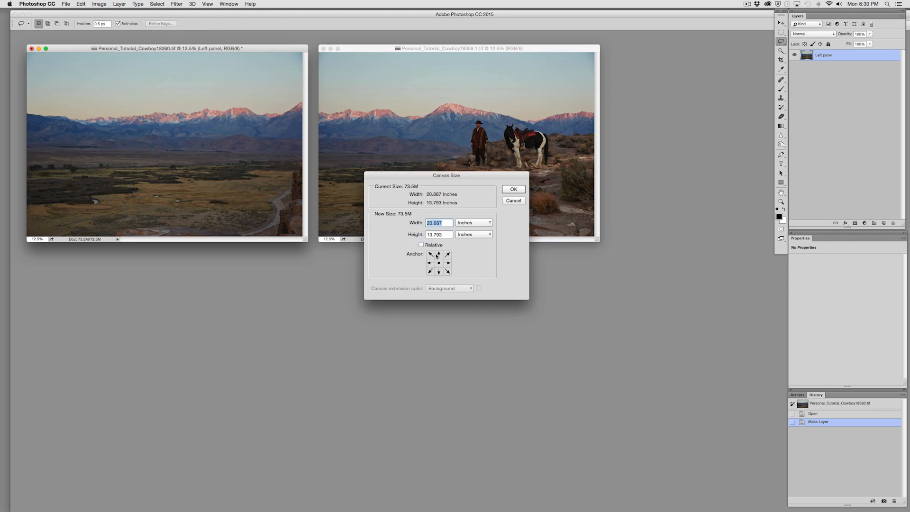
pyautogui.write('33')
pyautogui.press('Tab')
pyautogui.click(439, 272)
pyautogui.write('17')
pyautogui.press('Return')
# Step: Enlarge the document window and move the Left panel layer close to the canvas's lower-left corner
pyautogui.moveTo(471, 283); pyautogui.dragTo(552, 358)
pyautogui.moveTo(291, 290); pyautogui.dragTo(224, 287)
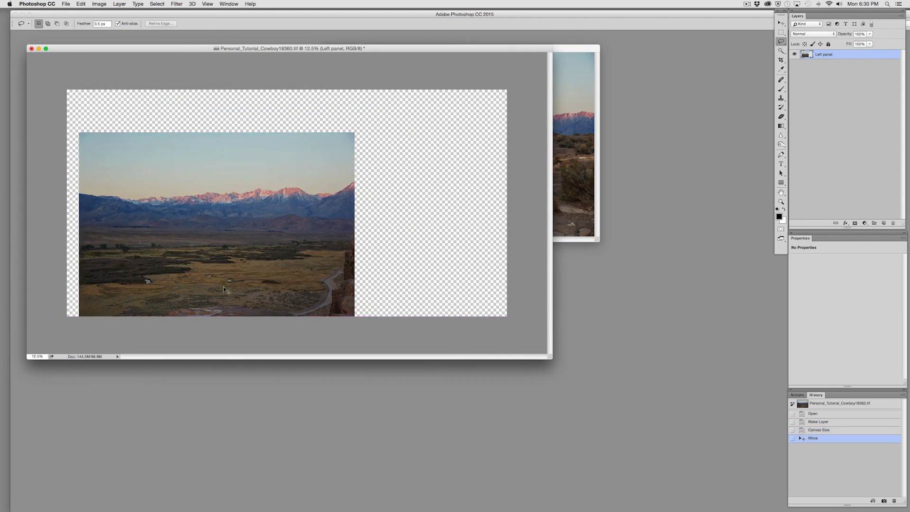
pyautogui.press('shift+super+Up')
pyautogui.press('shift+super+Up')
pyautogui.press('shift+super+Up')
pyautogui.press('shift+super+Left')
pyautogui.press('shift+super+Left')
pyautogui.press('shift+super+Left')
pyautogui.press('shift+super+Left')
pyautogui.press('shift+super+Left')
pyautogui.press('shift+super+Left')
pyautogui.press('shift+super+Left')
pyautogui.press('shift+super+Left')
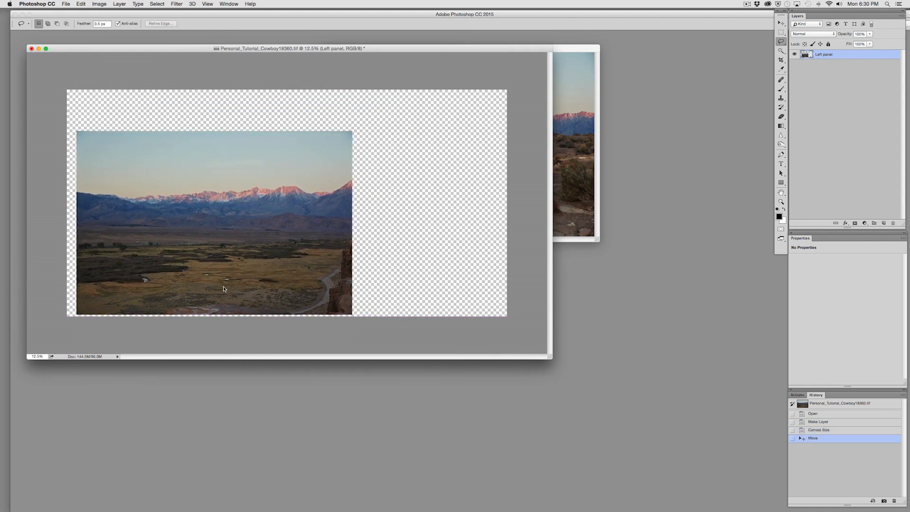
pyautogui.press('shift+super+Left')
pyautogui.press('shift+super+Left')
pyautogui.press('shift+super+Left')
pyautogui.press('shift+super+Left')
pyautogui.press('shift+super+Left')
pyautogui.press('shift+super+Left')
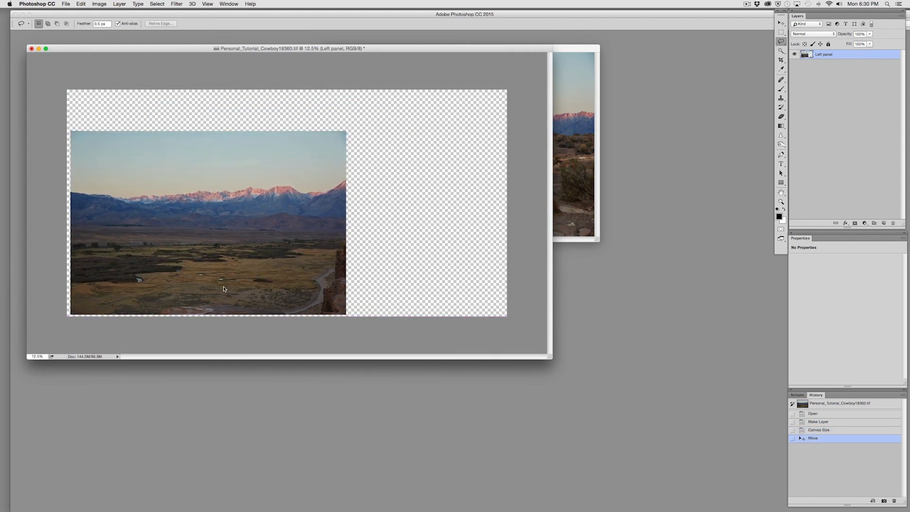
# Step: Copy the cowboy-and-horse image onto the extended canvas as a new layer and close its source file
pyautogui.click(562, 164)
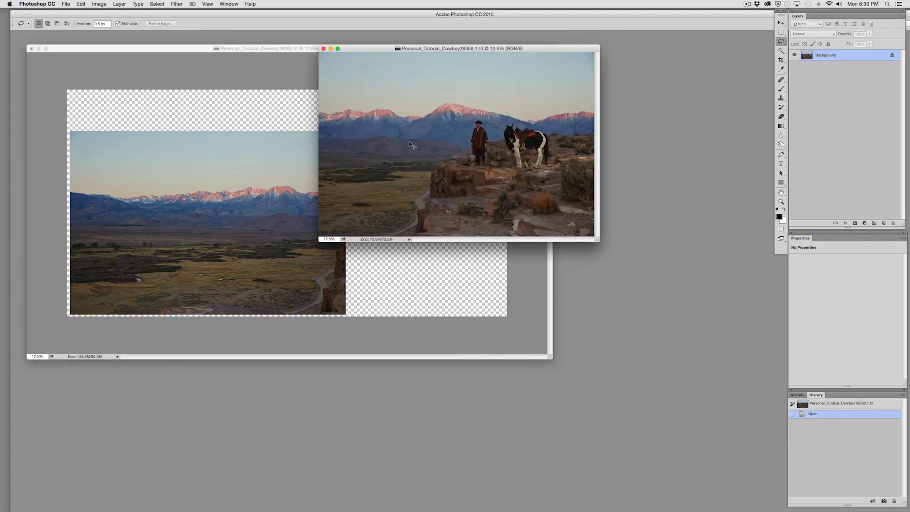
pyautogui.moveTo(410, 142); pyautogui.dragTo(239, 232)
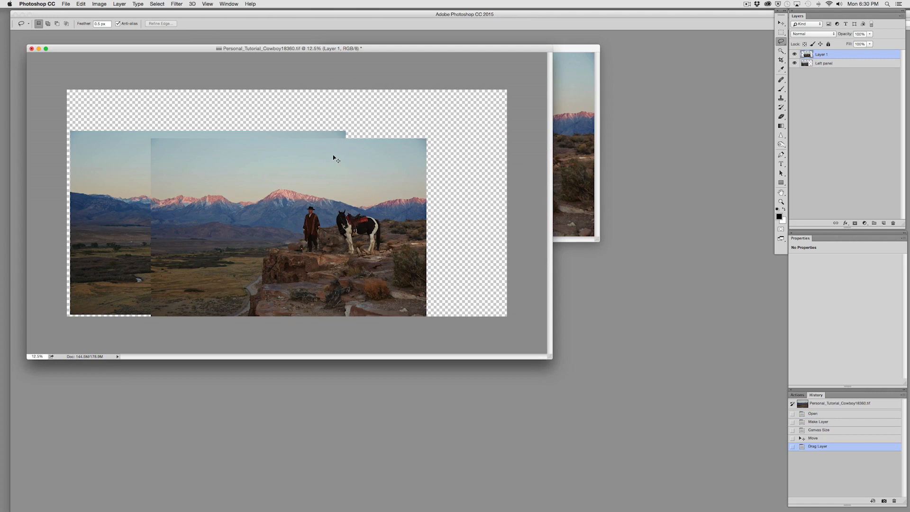
pyautogui.click(573, 154)
pyautogui.press('super+w')
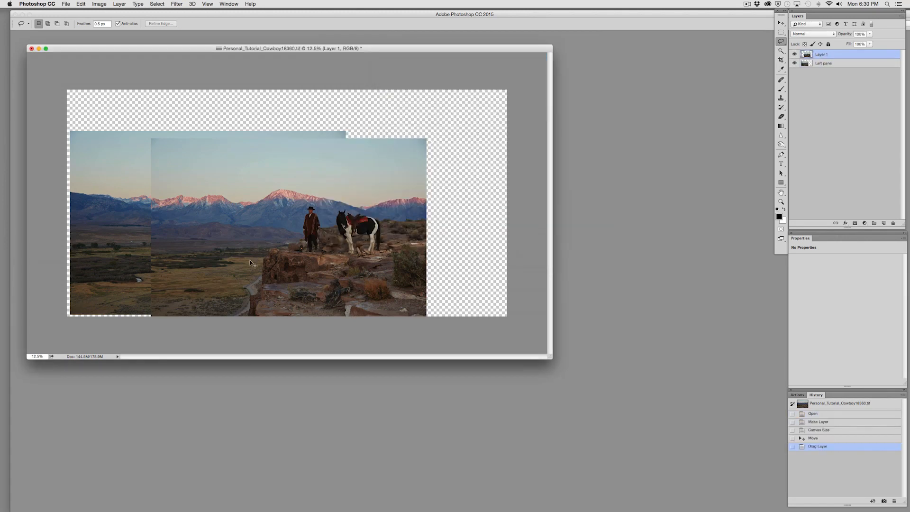
# Step: Move the cowboy layer right and up until its top edge lines up with the Left panel layer
pyautogui.moveTo(254, 263); pyautogui.dragTo(287, 252)
pyautogui.moveTo(551, 359); pyautogui.dragTo(717, 420)
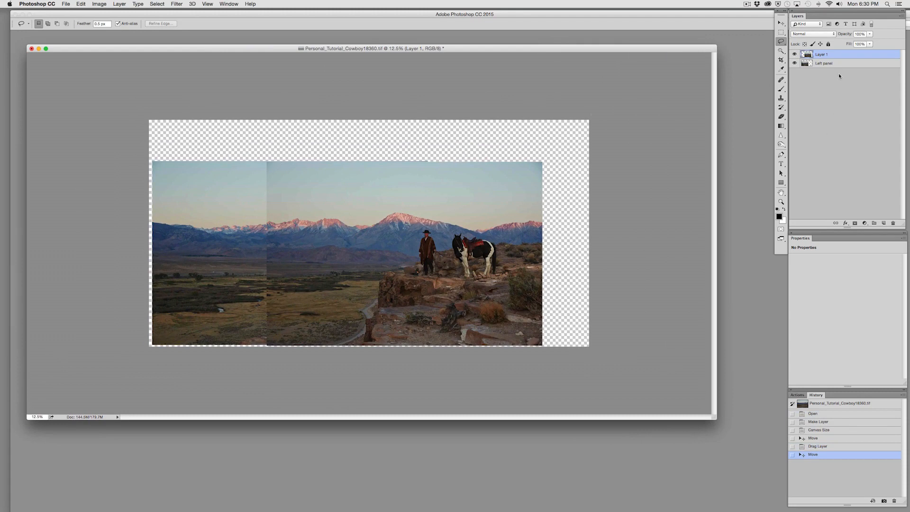
# Step: Add a layer mask to Layer 1 and hide the image's left part with a black-filled rectangular selection
pyautogui.click(856, 223)
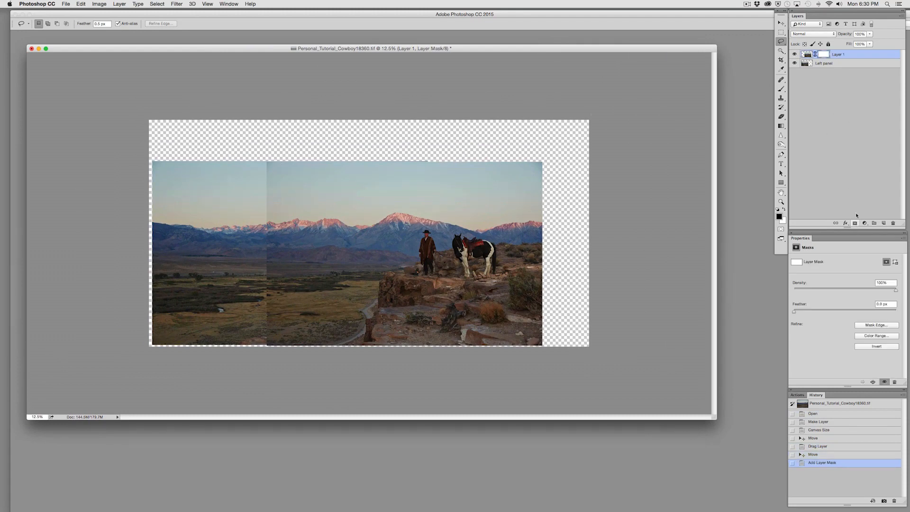
pyautogui.click(781, 32)
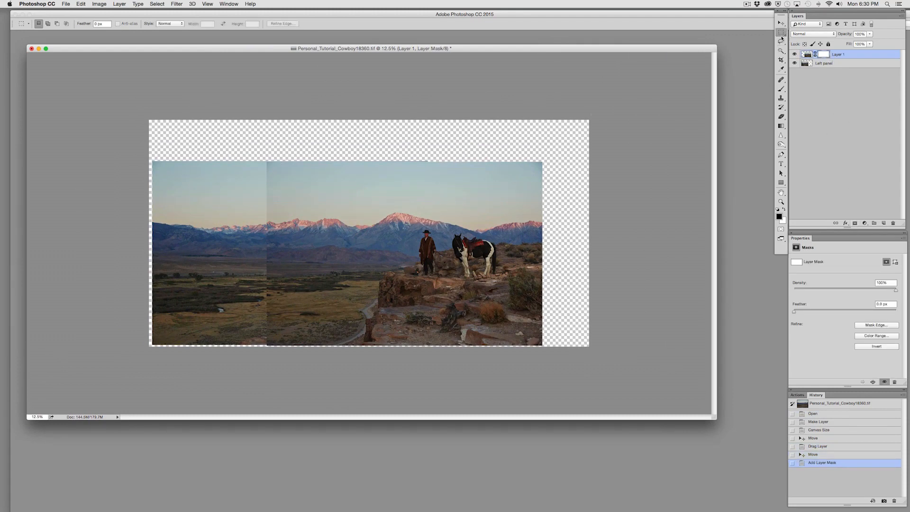
pyautogui.moveTo(247, 134); pyautogui.dragTo(355, 391)
pyautogui.hotkey('alt', 'BackSpace')
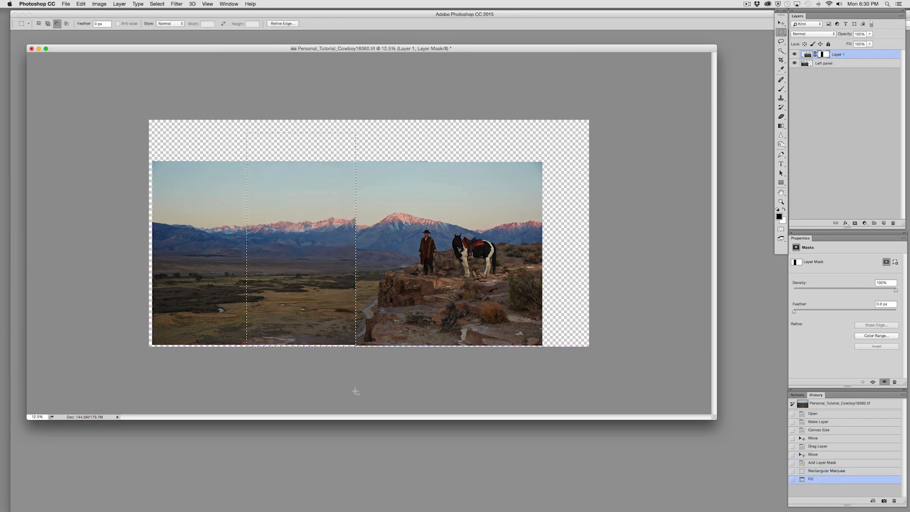
pyautogui.press('super+d')
# Step: Shift Layer 1 right to match the mountains, and reveal a narrow strip along the seam by filling its mask with white
pyautogui.moveTo(404, 297); pyautogui.dragTo(436, 297)
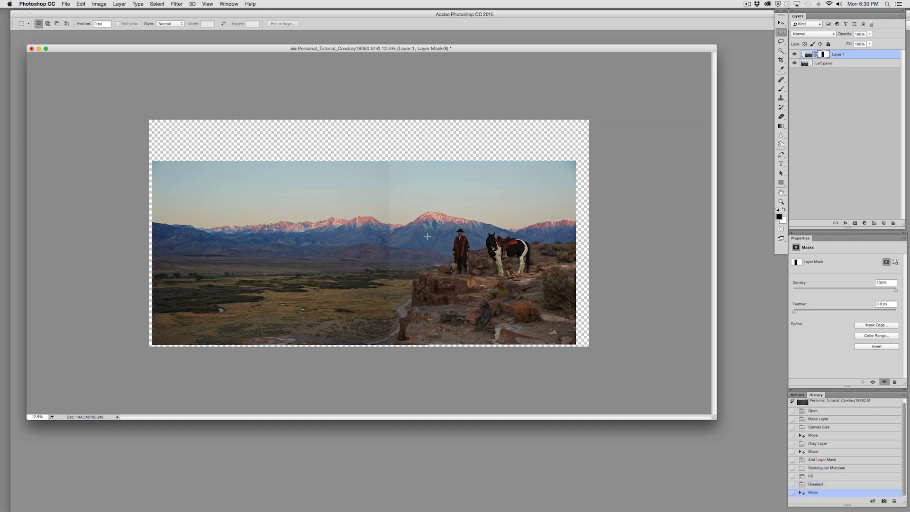
pyautogui.moveTo(374, 152); pyautogui.dragTo(415, 388)
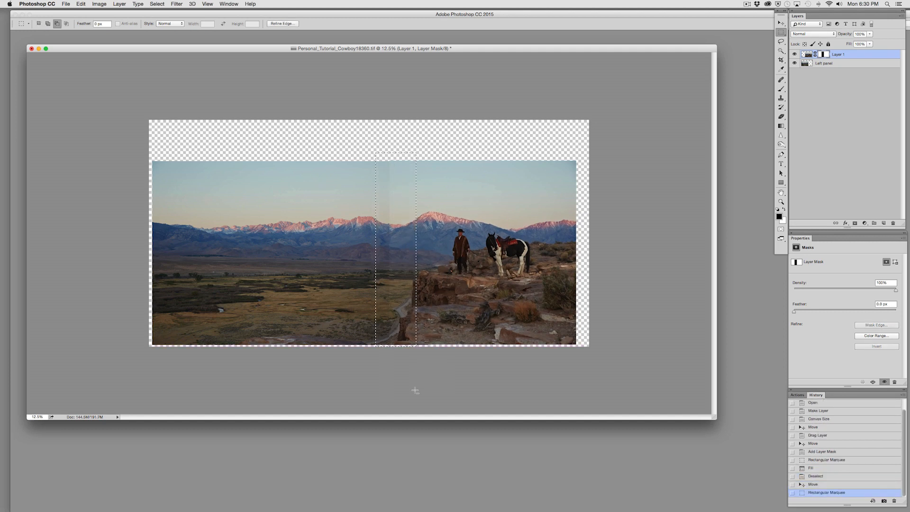
pyautogui.hotkey('alt', 'BackSpace')
pyautogui.press('super+z')
pyautogui.press('super+BackSpace')
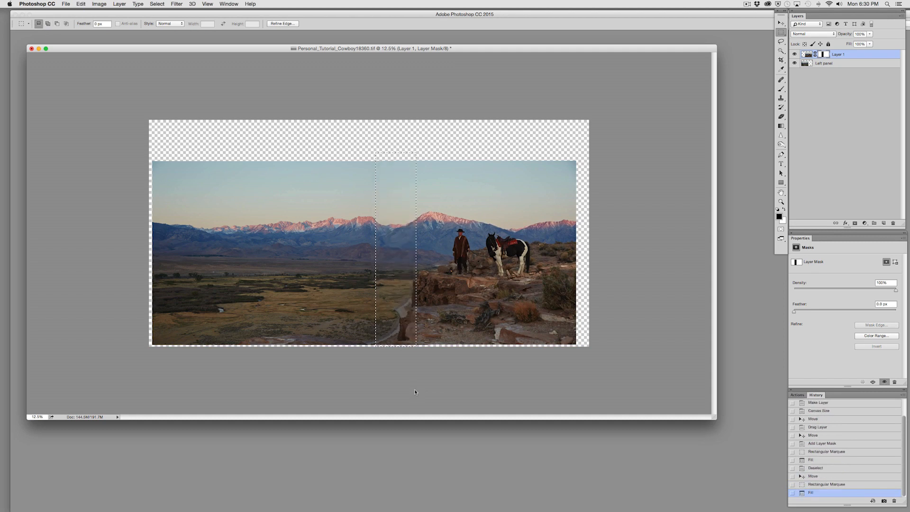
pyautogui.press('super+d')
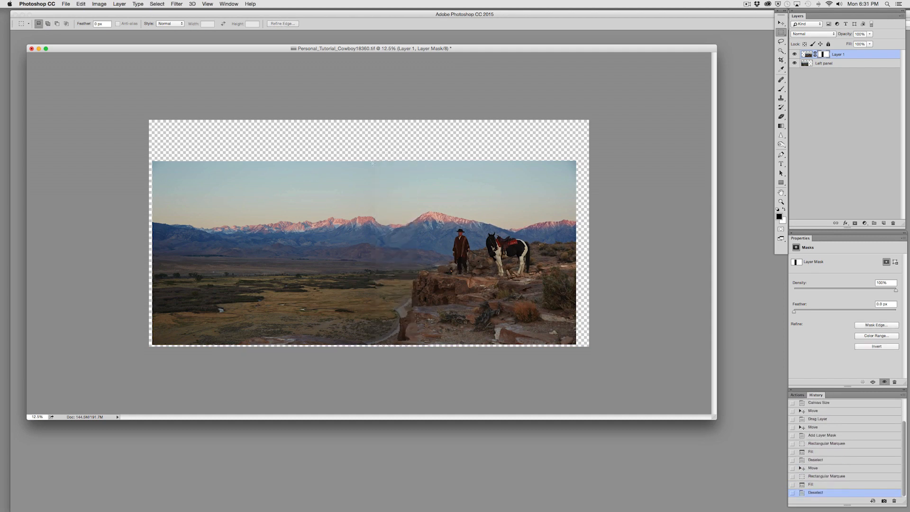
# Step: Reveal a slightly wider strip of Layer 1 along the seam in its mask, and nudge the layer up
pyautogui.moveTo(369, 157); pyautogui.dragTo(426, 369)
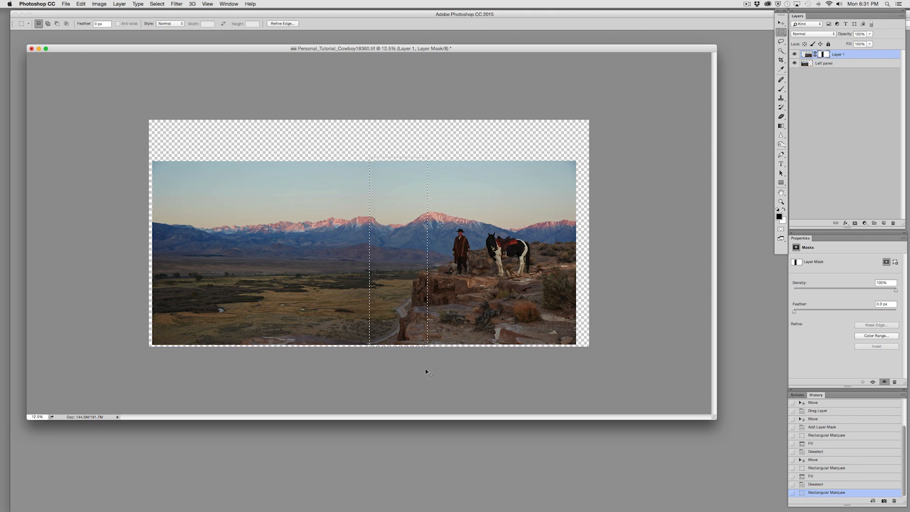
pyautogui.press('super+BackSpace')
pyautogui.press('super+d')
pyautogui.press('Up')
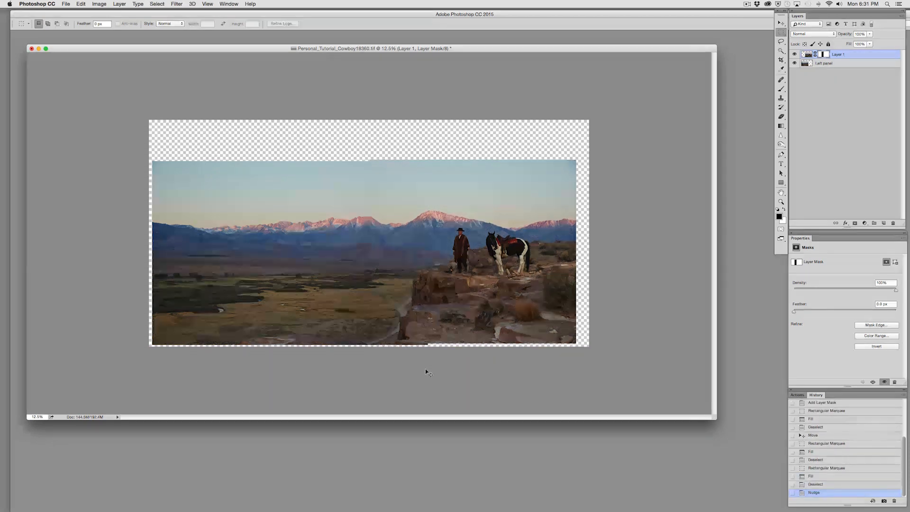
# Step: Examine the seam between the two images up close, from the sky and mountains down to the road and rocks
pyautogui.press('super+equal')
pyautogui.press('super+equal')
pyautogui.press('super+equal')
pyautogui.press('super+equal')
pyautogui.moveTo(398, 265); pyautogui.dragTo(392, 153)
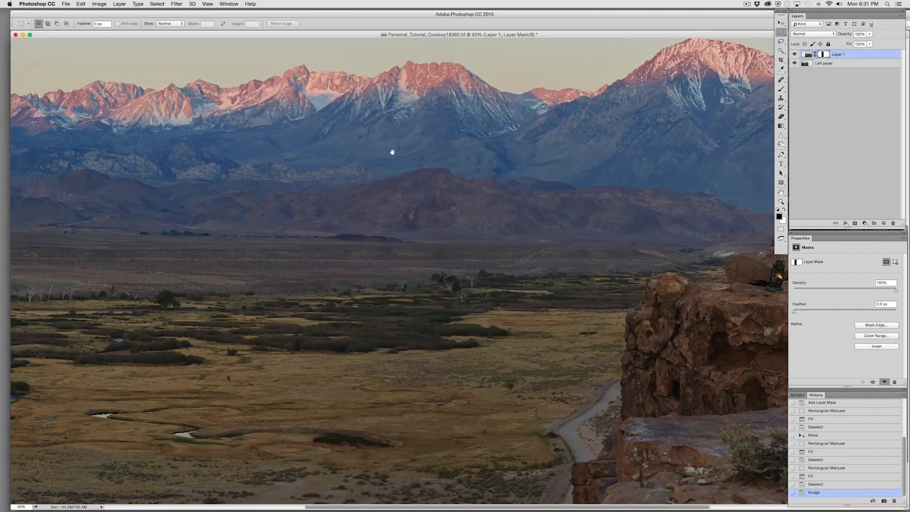
pyautogui.hscroll(2, 441, 216)
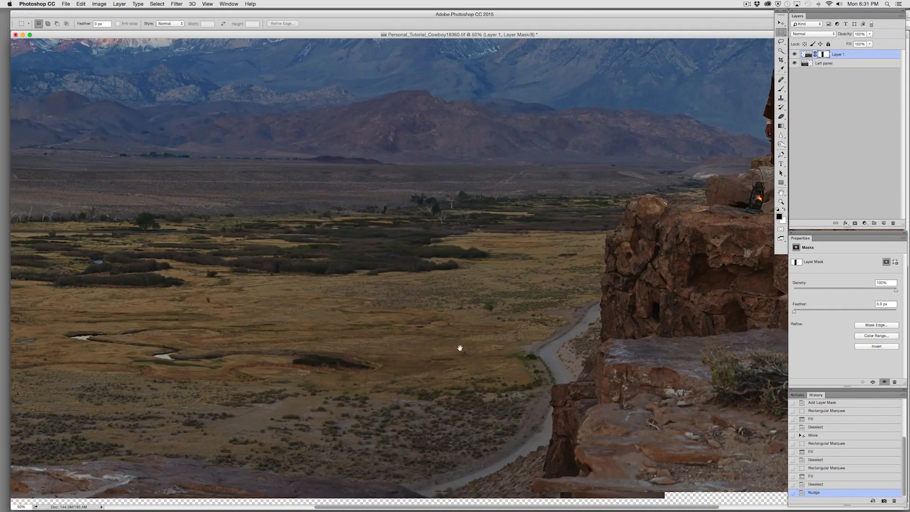
pyautogui.scroll(10, 455, 251)
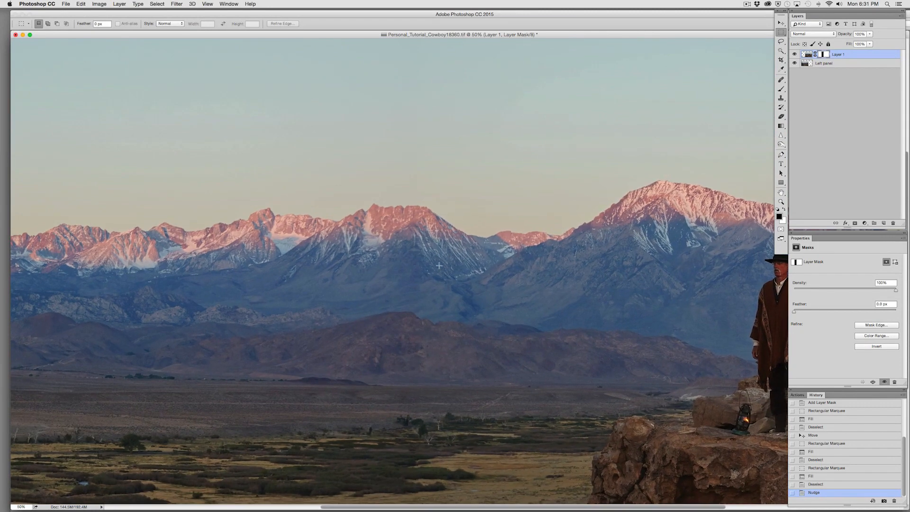
pyautogui.scroll(-8, 437, 400)
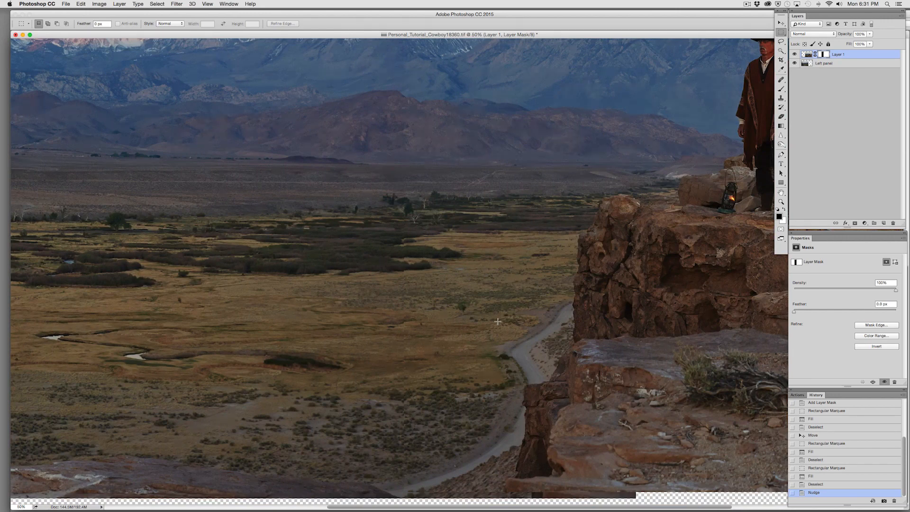
pyautogui.press('super+minus')
pyautogui.press('super+minus')
pyautogui.press('super+minus')
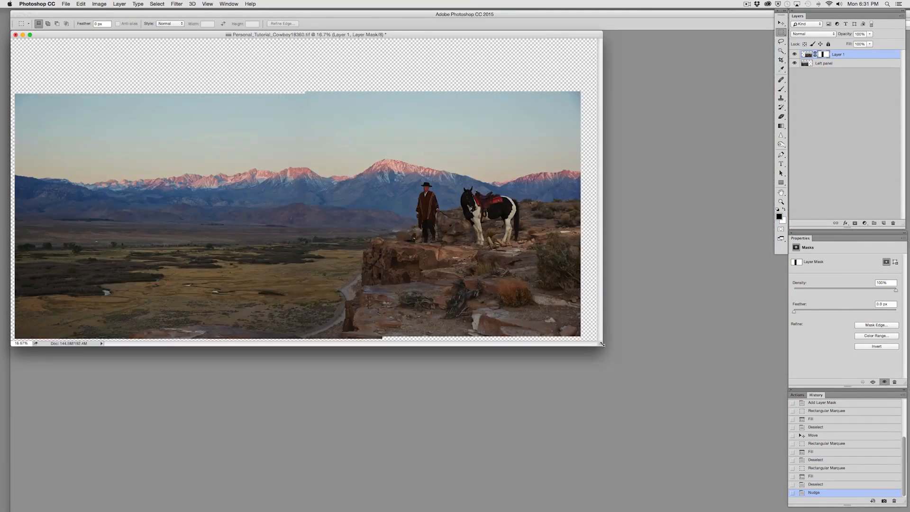
# Step: Scale Layer 1 up to about 100.48% with Free Transform, nudge it up and left, and apply the transform
pyautogui.moveTo(602, 344); pyautogui.dragTo(667, 408)
pyautogui.press('super+t')
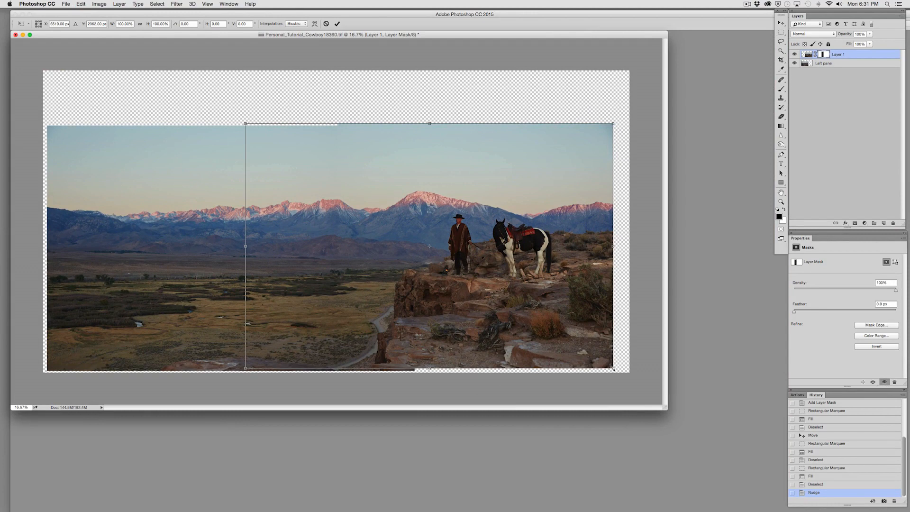
pyautogui.moveTo(614, 369); pyautogui.dragTo(616, 370)
pyautogui.press('Up')
pyautogui.press('Left')
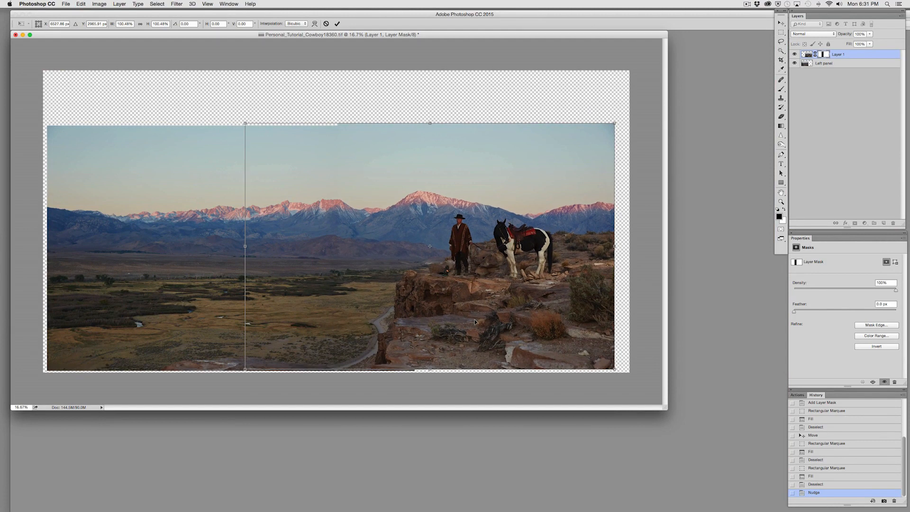
pyautogui.press('Return')
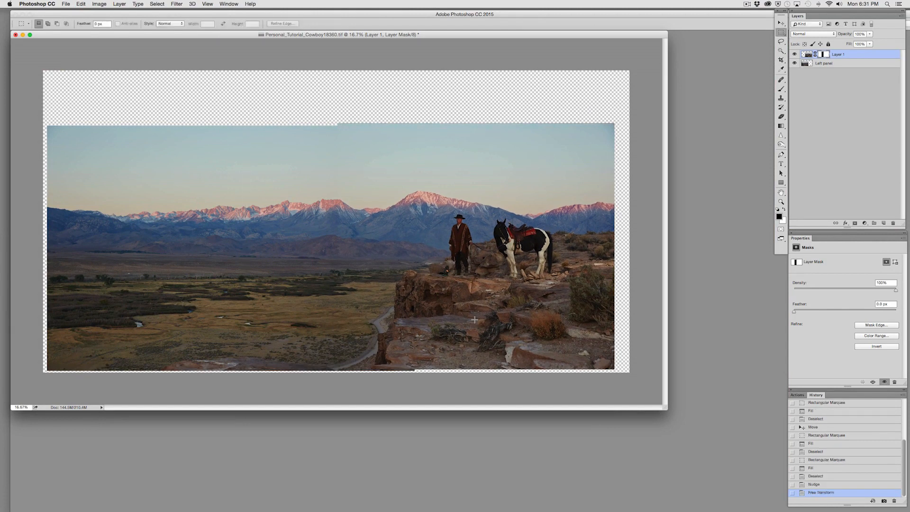
# Step: Compare the mountains at the seam before and after the transform, and nudge Layer 1 up slightly
pyautogui.press('super+plus')
pyautogui.press('super+plus')
pyautogui.press('super+plus')
pyautogui.press('super+plus')
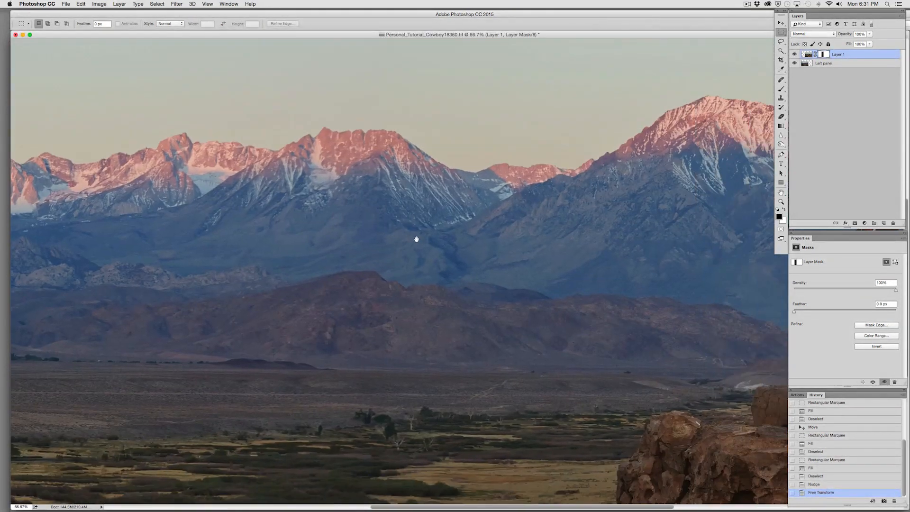
pyautogui.moveTo(417, 239); pyautogui.dragTo(430, 270)
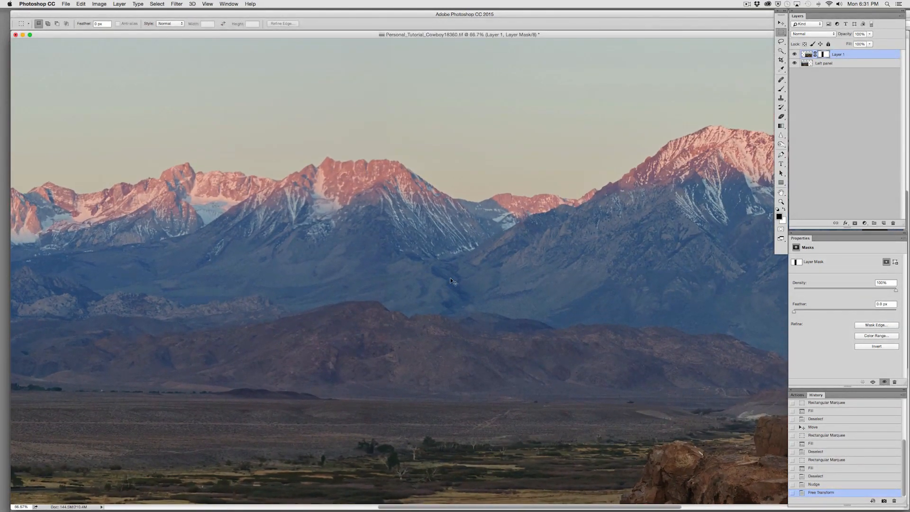
pyautogui.press('super+z')
pyautogui.press('super+z')
pyautogui.press('Up')
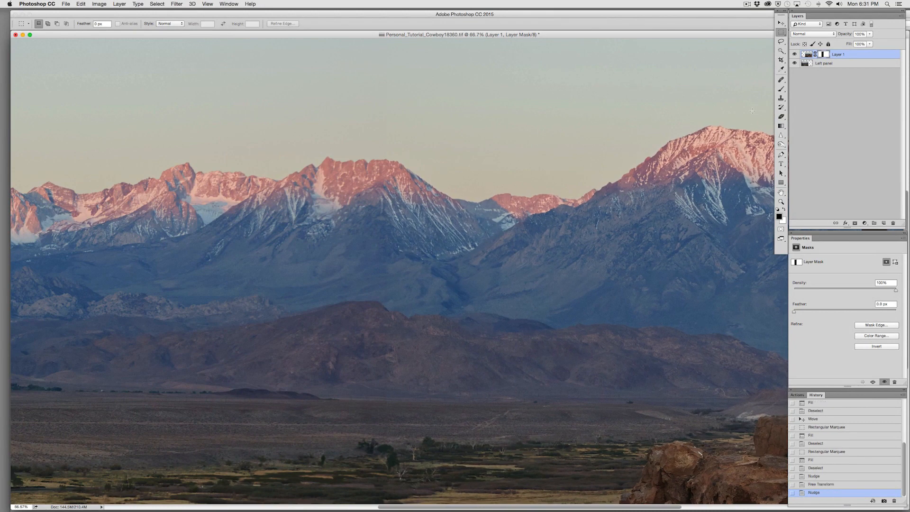
# Step: Compare the mountain alignment with Layer 1 hidden and shown several times, leaving the layer visible
pyautogui.click(795, 55)
pyautogui.click(795, 55)
pyautogui.click(795, 55)
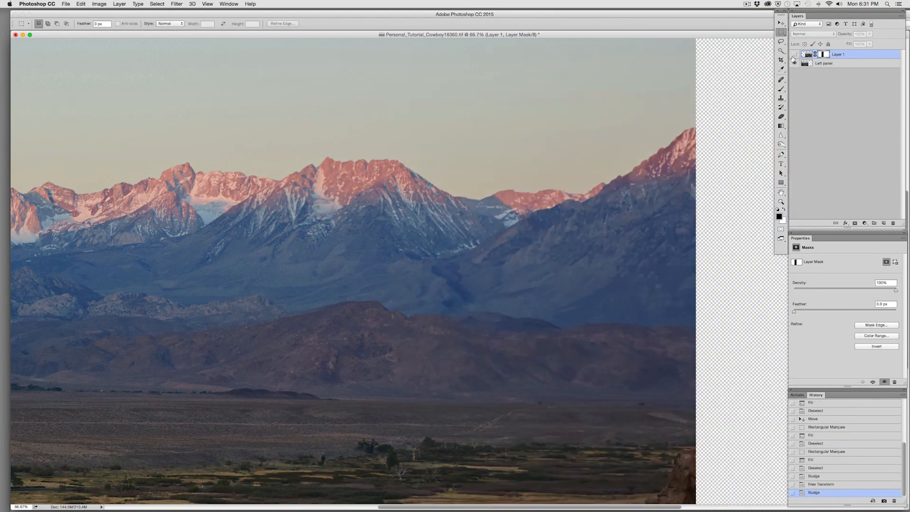
pyautogui.click(794, 56)
pyautogui.click(794, 56)
pyautogui.click(794, 55)
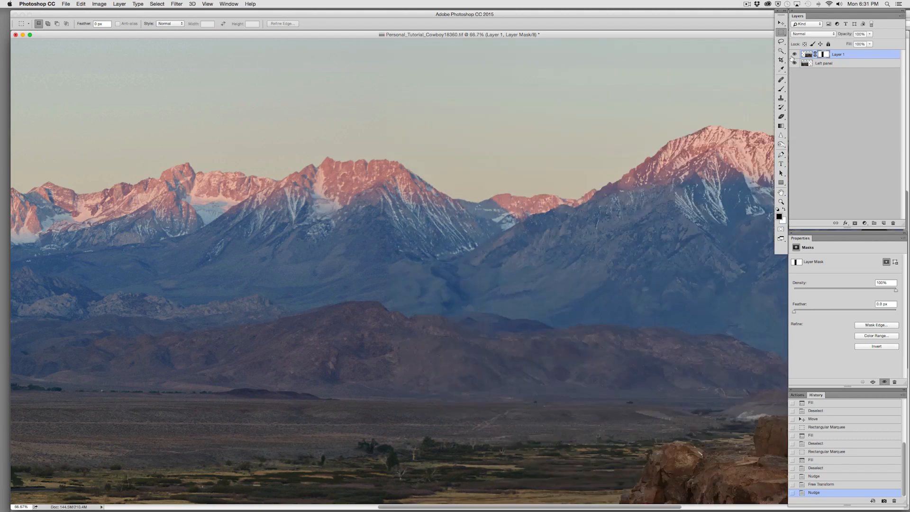
pyautogui.click(795, 54)
pyautogui.click(795, 54)
pyautogui.click(791, 58)
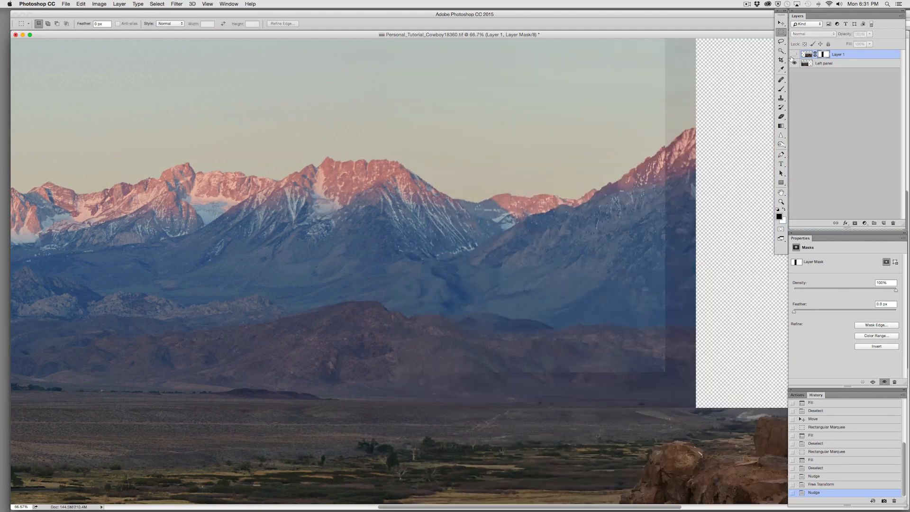
pyautogui.click(790, 58)
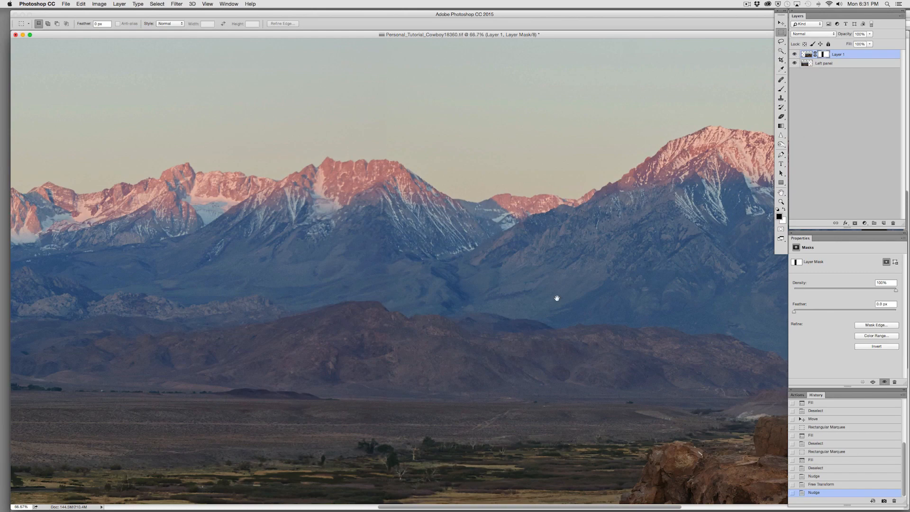
# Step: Examine the match between the two images across the valley, road, rocks and mountains
pyautogui.scroll(-10, 557, 298)
pyautogui.hscroll(-2, 488, 266)
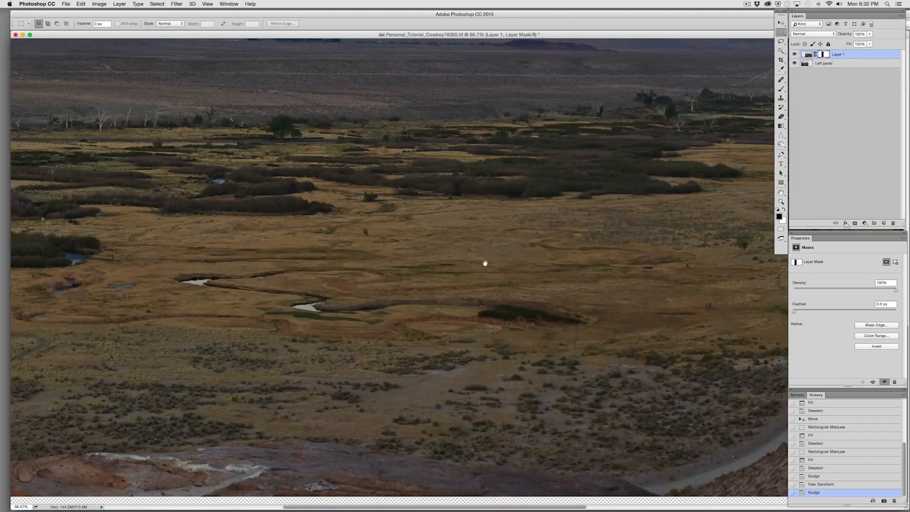
pyautogui.moveTo(465, 257); pyautogui.dragTo(768, 256)
pyautogui.moveTo(476, 213); pyautogui.dragTo(85, 233)
pyautogui.moveTo(683, 199); pyautogui.dragTo(341, 298)
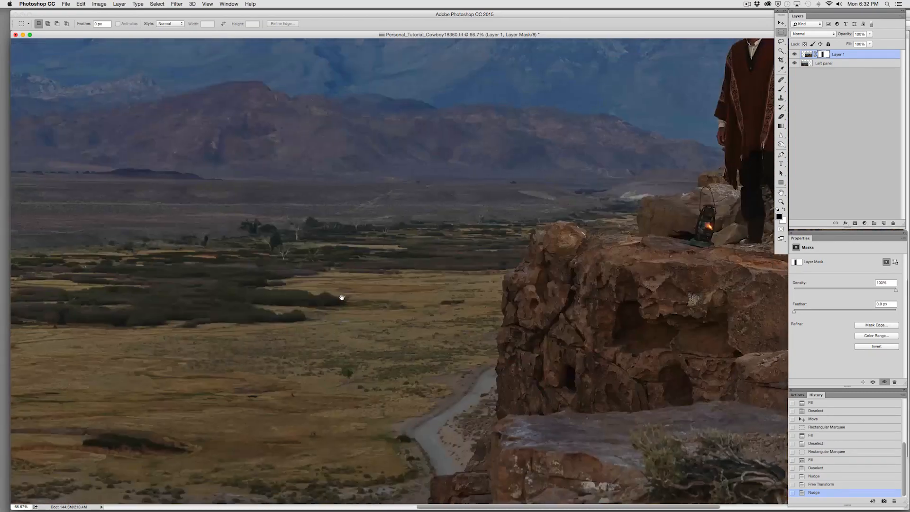
pyautogui.scroll(5, 342, 298)
pyautogui.hscroll(-2, 366, 245)
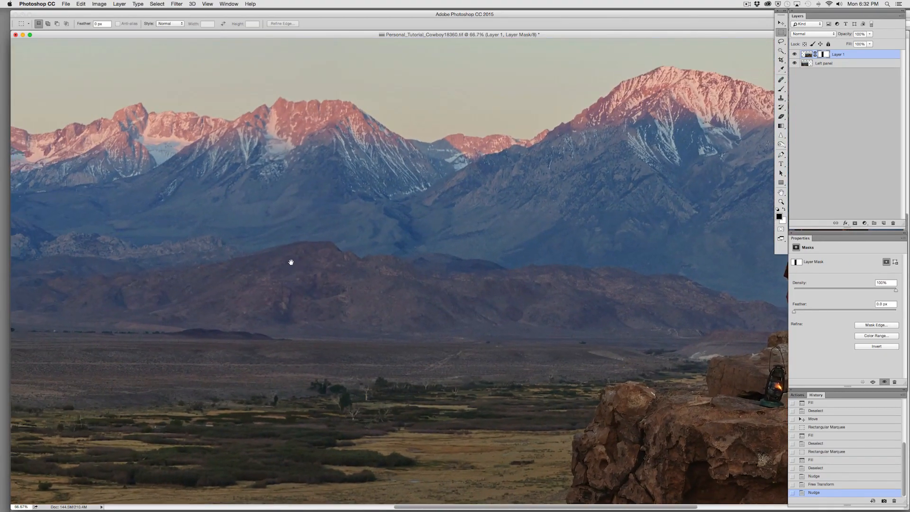
pyautogui.scroll(-5, 291, 262)
pyautogui.hscroll(-1, 298, 285)
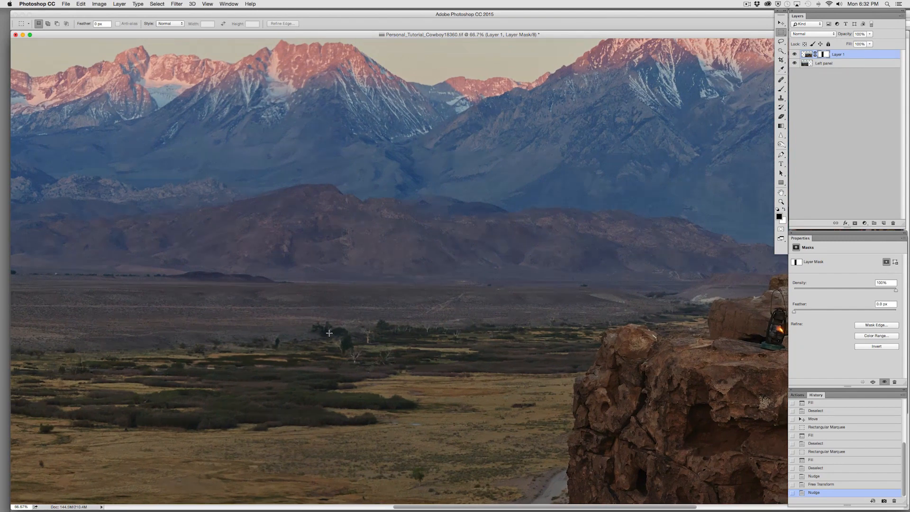
pyautogui.scroll(8, 455, 279)
pyautogui.hscroll(10, 456, 278)
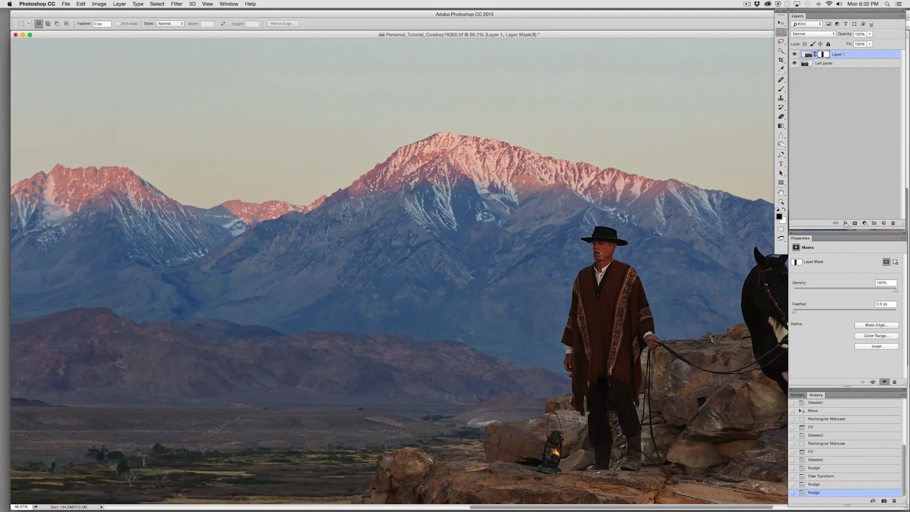
# Step: Examine the brightness and tone of the sky and mountain range on both sides of the seam
pyautogui.moveTo(283, 268); pyautogui.dragTo(582, 172)
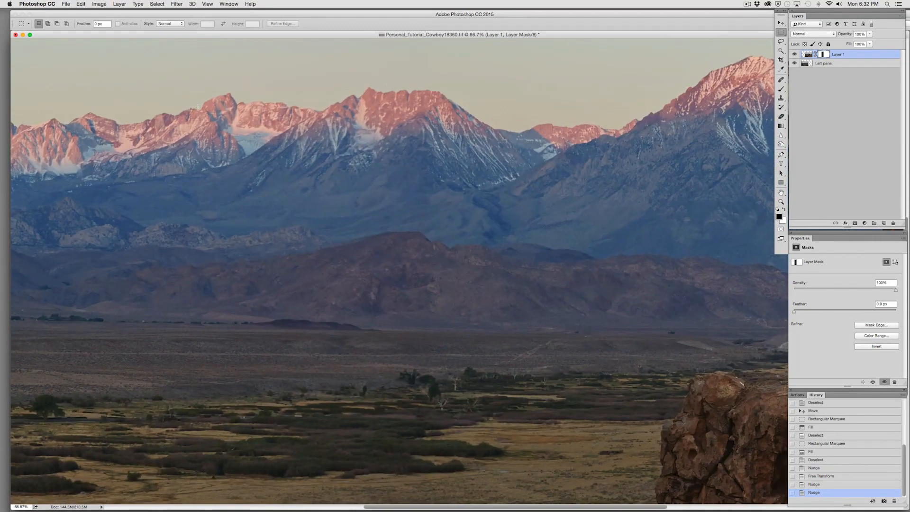
pyautogui.moveTo(169, 184); pyautogui.dragTo(366, 195)
pyautogui.moveTo(204, 223)
pyautogui.mouseDown()
pyautogui.moveTo(350, 218)
pyautogui.moveTo(375, 239)
pyautogui.moveTo(471, 246)
pyautogui.moveTo(315, 226)
pyautogui.moveTo(475, 211)
pyautogui.moveTo(274, 239)
pyautogui.mouseUp()
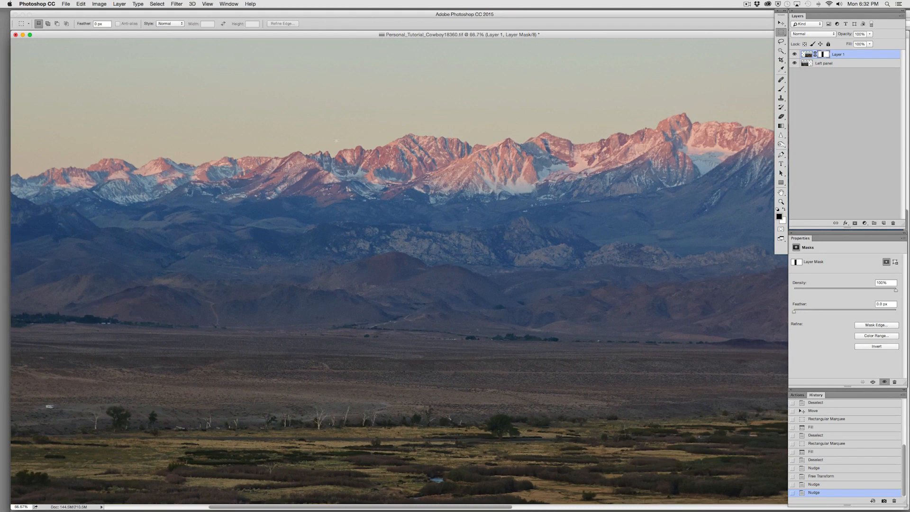
pyautogui.moveTo(637, 193); pyautogui.dragTo(335, 206)
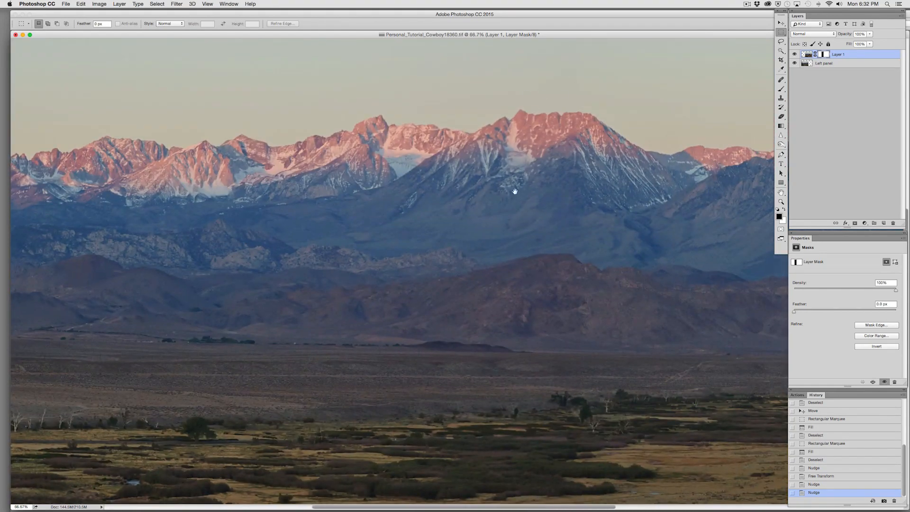
pyautogui.moveTo(515, 191); pyautogui.dragTo(382, 224)
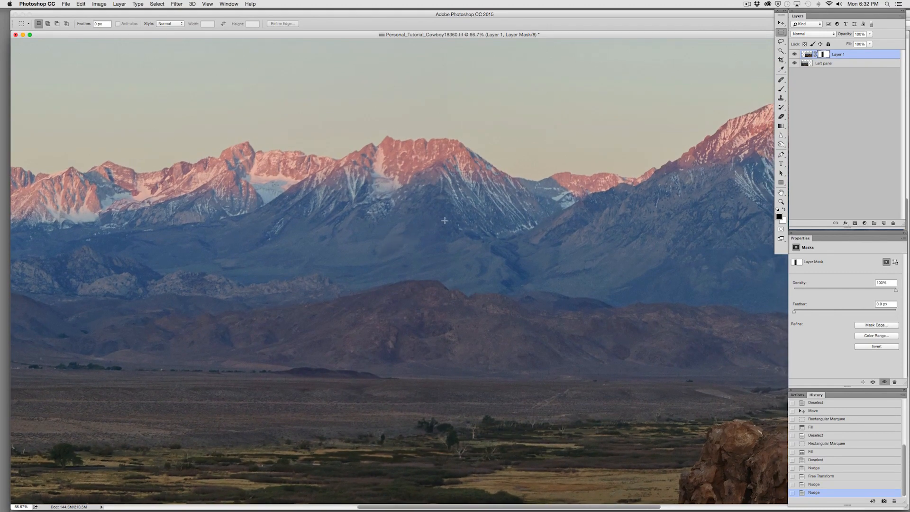
pyautogui.moveTo(414, 300); pyautogui.dragTo(264, 325)
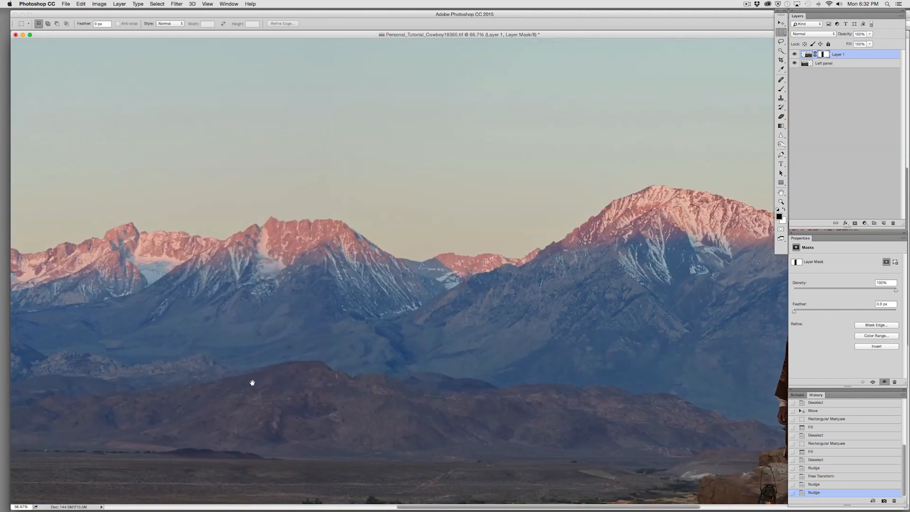
pyautogui.moveTo(259, 379); pyautogui.dragTo(270, 358)
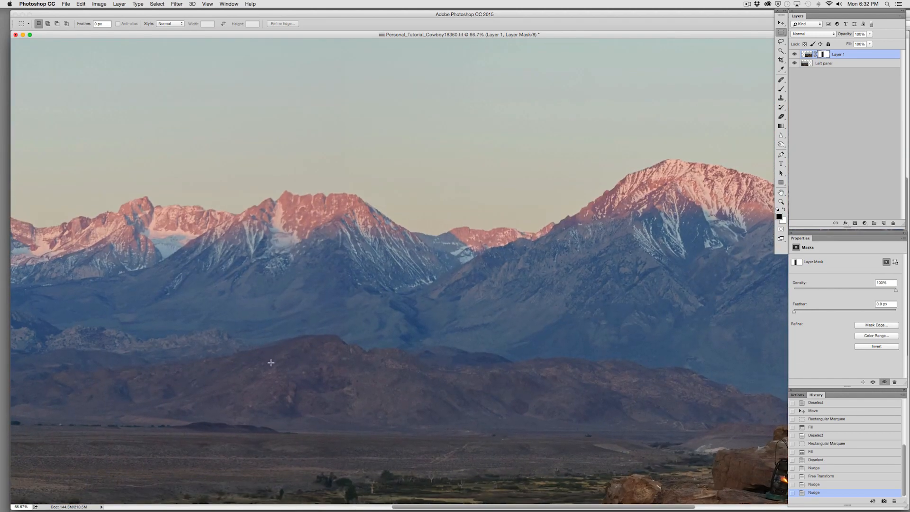
pyautogui.moveTo(368, 222)
pyautogui.mouseDown()
pyautogui.moveTo(232, 345)
pyautogui.moveTo(371, 212)
pyautogui.mouseUp()
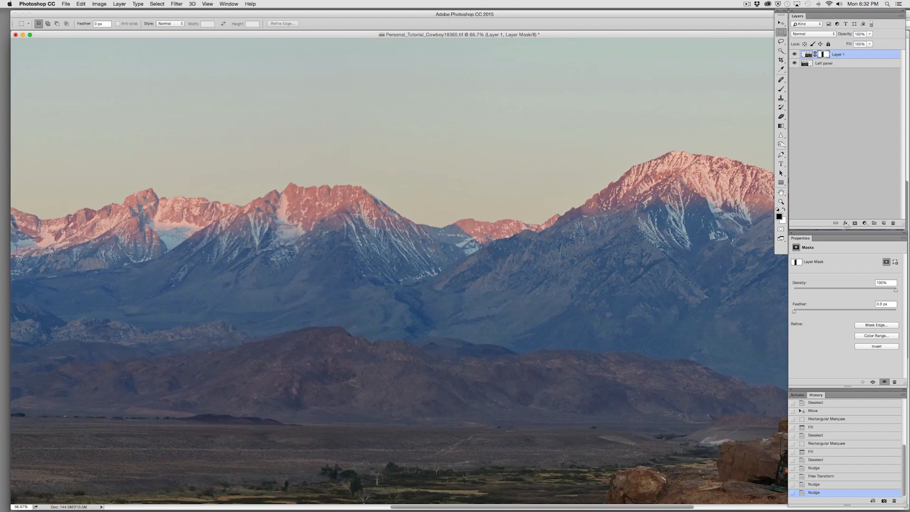
pyautogui.moveTo(338, 295); pyautogui.dragTo(351, 233)
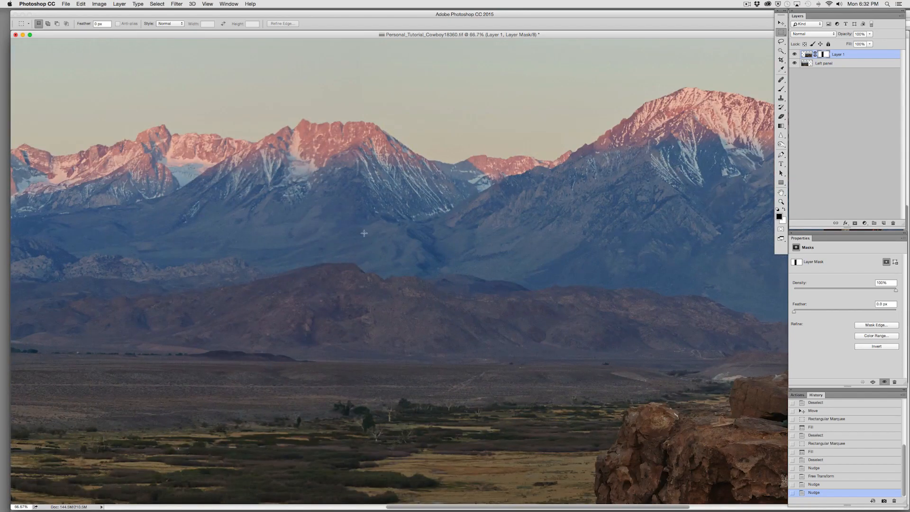
pyautogui.moveTo(435, 325); pyautogui.dragTo(436, 298)
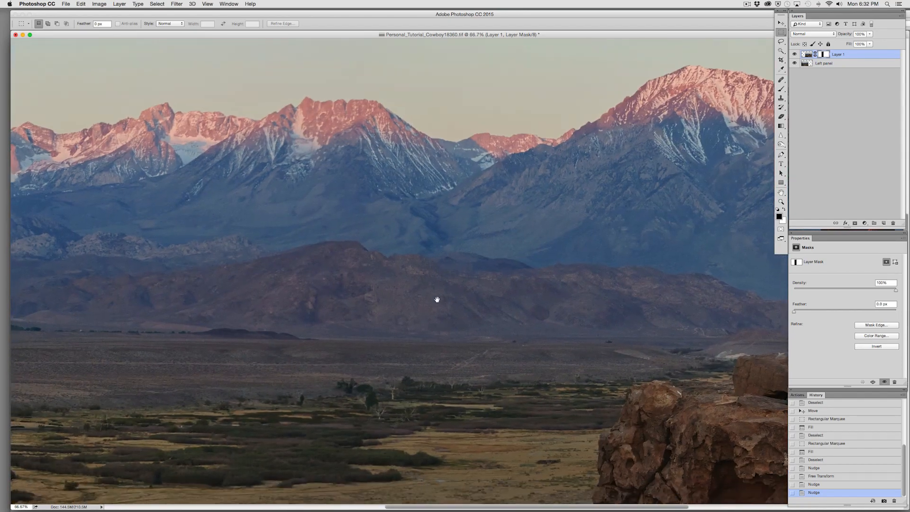
# Step: Add a Curves adjustment layer clipped to Layer 1 and brighten its midtones very slightly with a midpoint on the curve
pyautogui.click(865, 224)
pyautogui.click(873, 260)
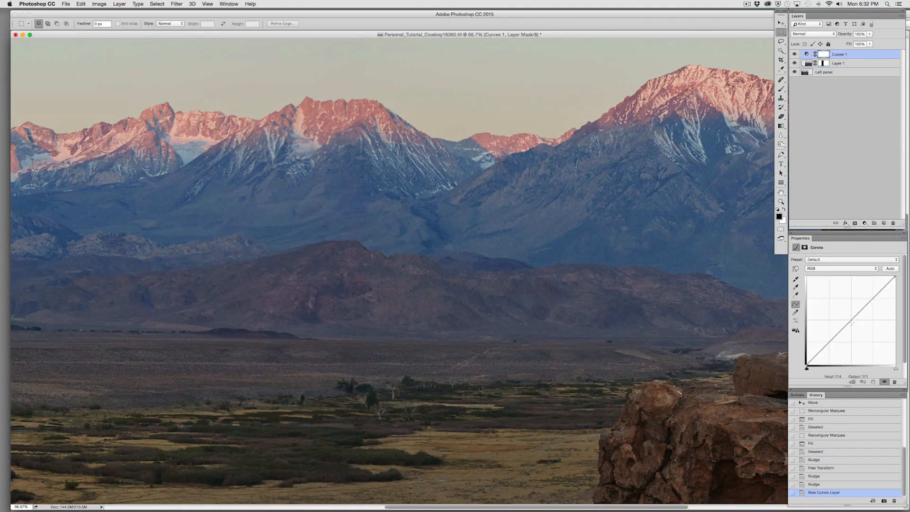
pyautogui.click(852, 321)
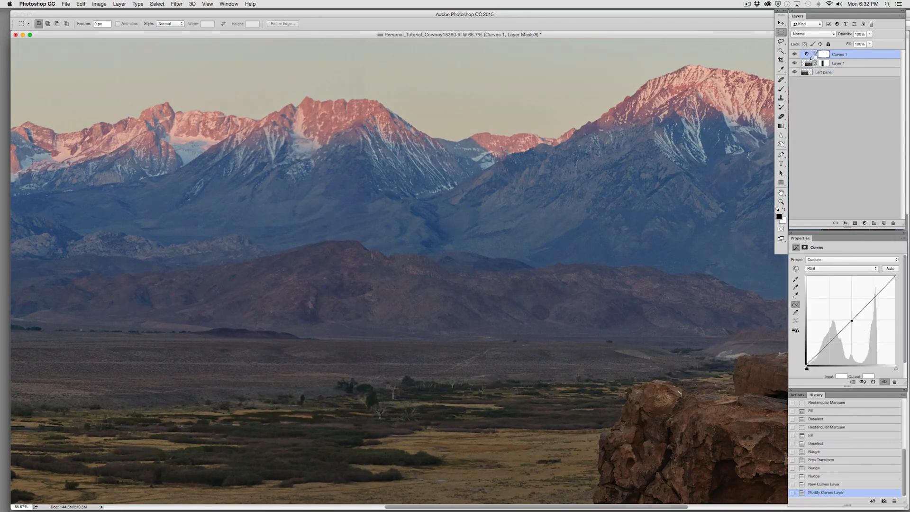
pyautogui.keyDown('alt'); pyautogui.click(808, 59); pyautogui.keyUp('alt')
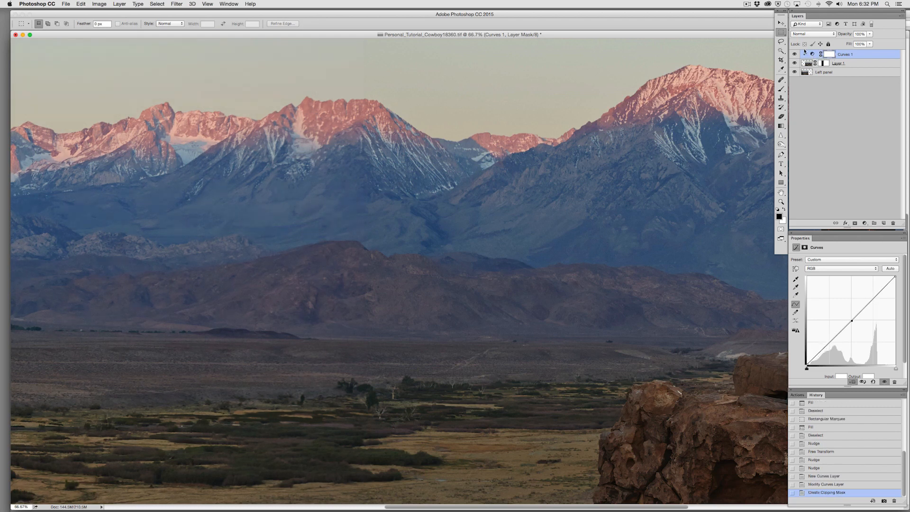
pyautogui.press('Left')
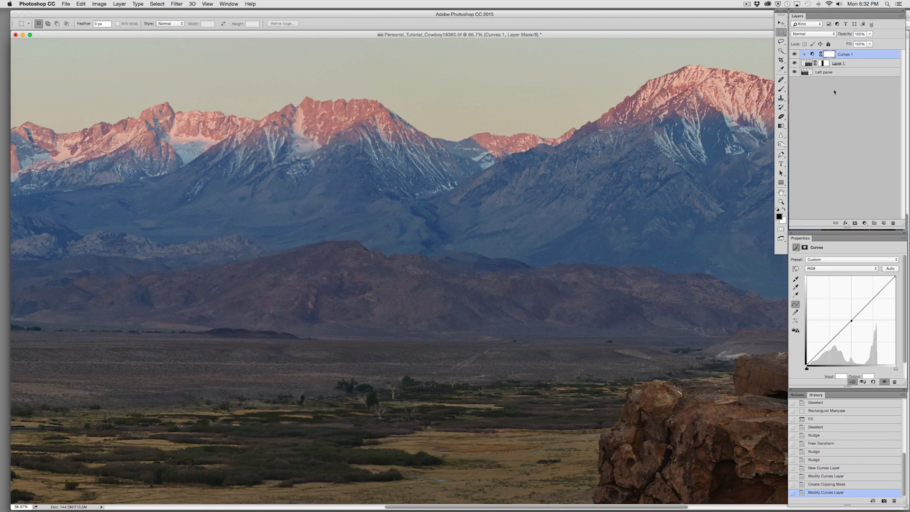
# Step: Compare the image with and without the Curves adjustment, and rename the adjustment layer "Blend"
pyautogui.click(796, 55)
pyautogui.click(795, 55)
pyautogui.doubleClick(847, 55)
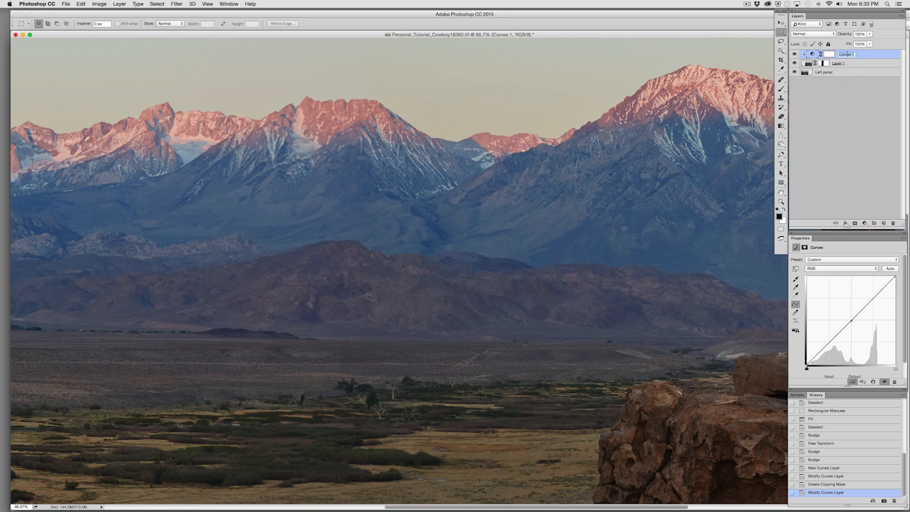
pyautogui.write('Blend')
pyautogui.press('Return')
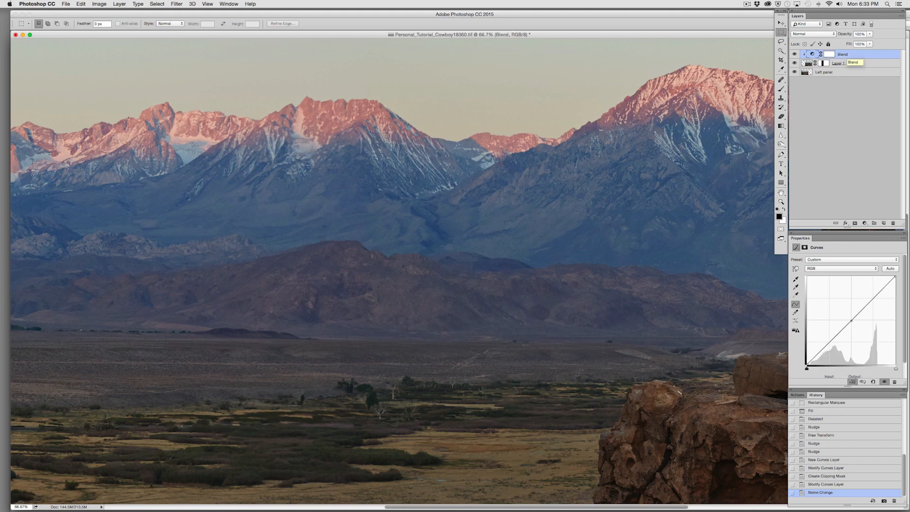
# Step: Check the whole panorama, and inspect the sky and mountains along the seam up close
pyautogui.press('super+0')
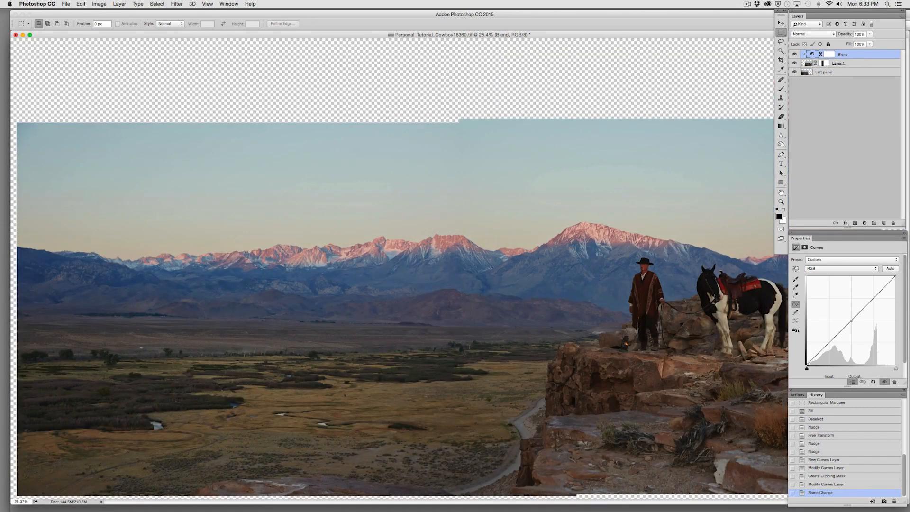
pyautogui.press('super+minus')
pyautogui.press('super+minus')
pyautogui.press('super+plus')
pyautogui.press('super+plus')
pyautogui.press('super+plus')
pyautogui.press('super+plus')
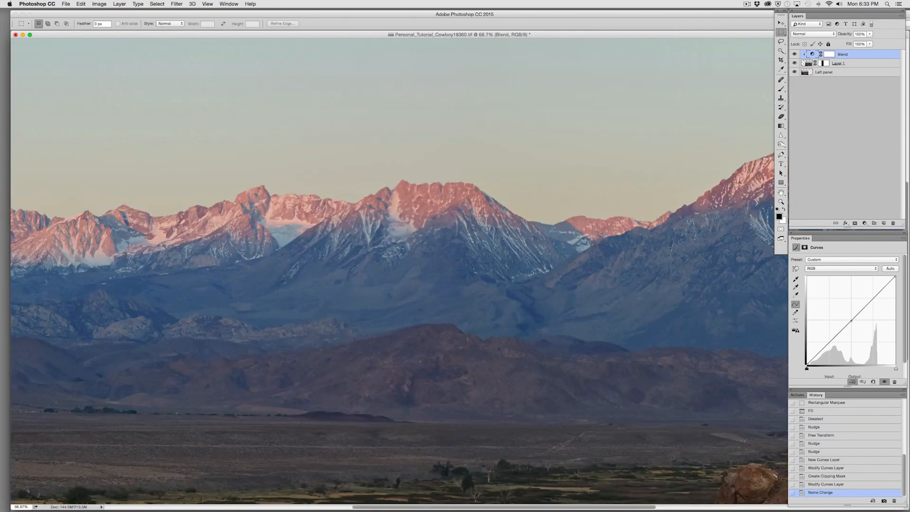
pyautogui.moveTo(508, 178); pyautogui.dragTo(494, 286)
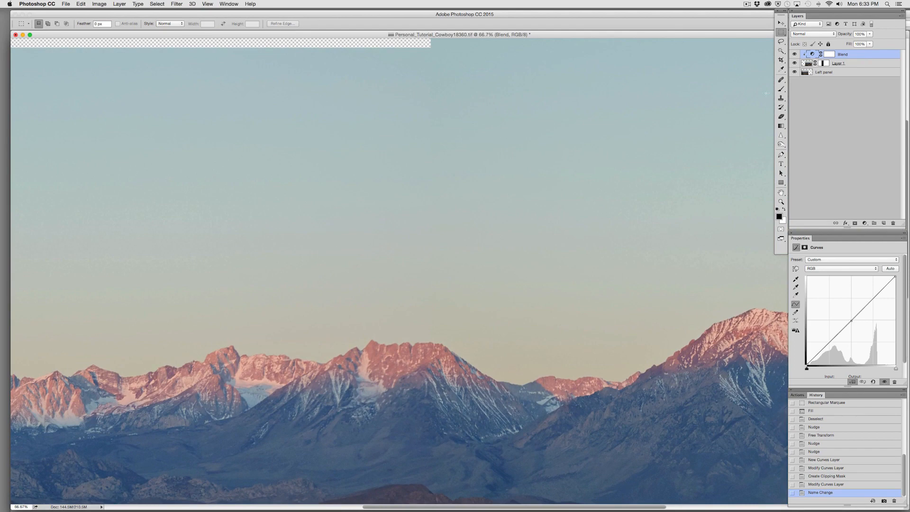
# Step: Show Layer 1's mask as a red overlay and paint black along the sky seam with an 80 px brush
pyautogui.click(825, 63)
pyautogui.moveTo(428, 391); pyautogui.dragTo(467, 161)
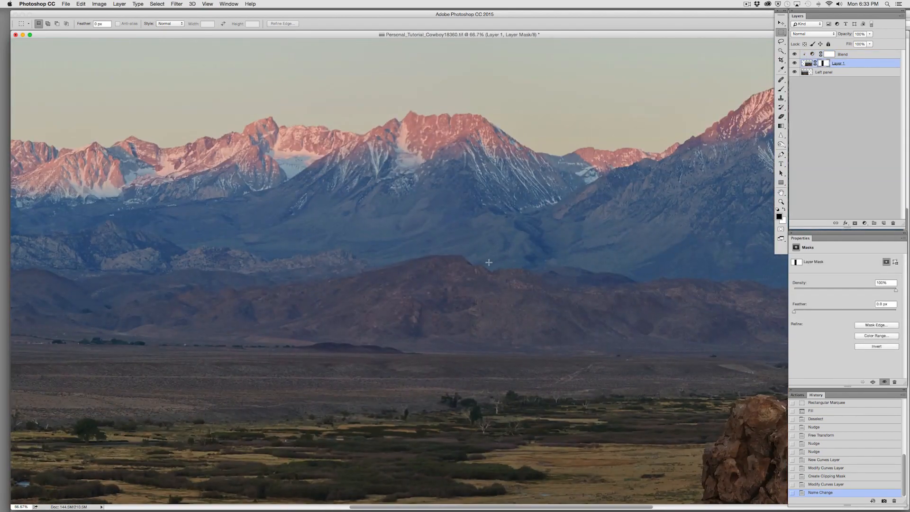
pyautogui.press('\\')
pyautogui.press('b')
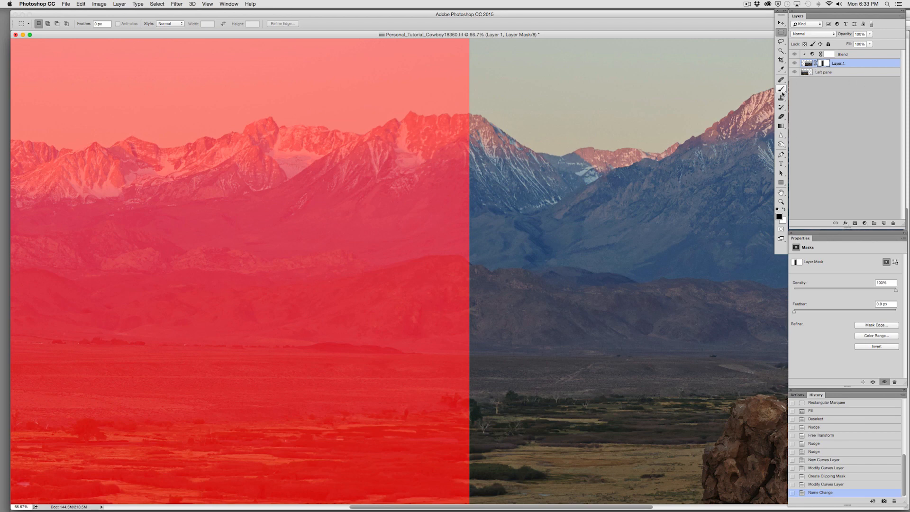
pyautogui.scroll(5, 461, 238)
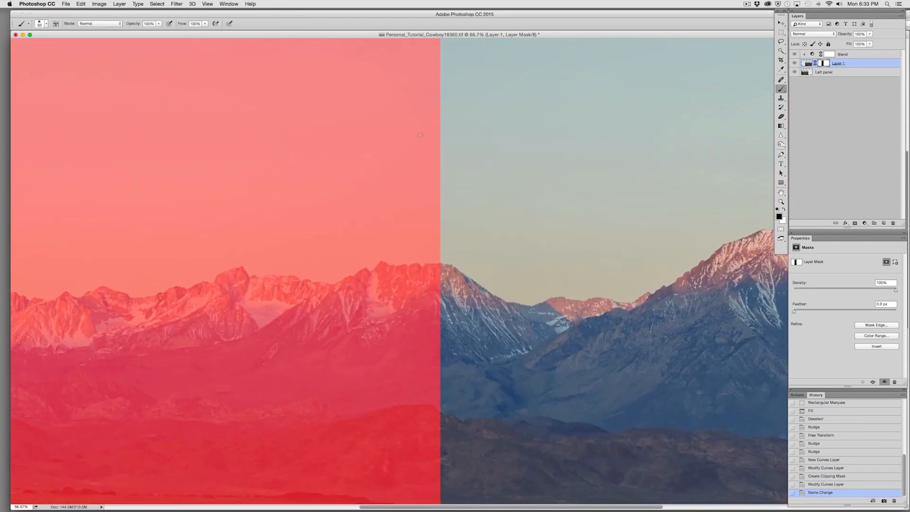
pyautogui.press(']')
pyautogui.press(']')
pyautogui.press(']')
pyautogui.moveTo(440, 161); pyautogui.dragTo(437, 29)
pyautogui.moveTo(482, 99); pyautogui.dragTo(464, 240)
pyautogui.moveTo(421, 214)
pyautogui.mouseDown()
pyautogui.moveTo(422, 89)
pyautogui.moveTo(417, 407)
pyautogui.mouseUp()
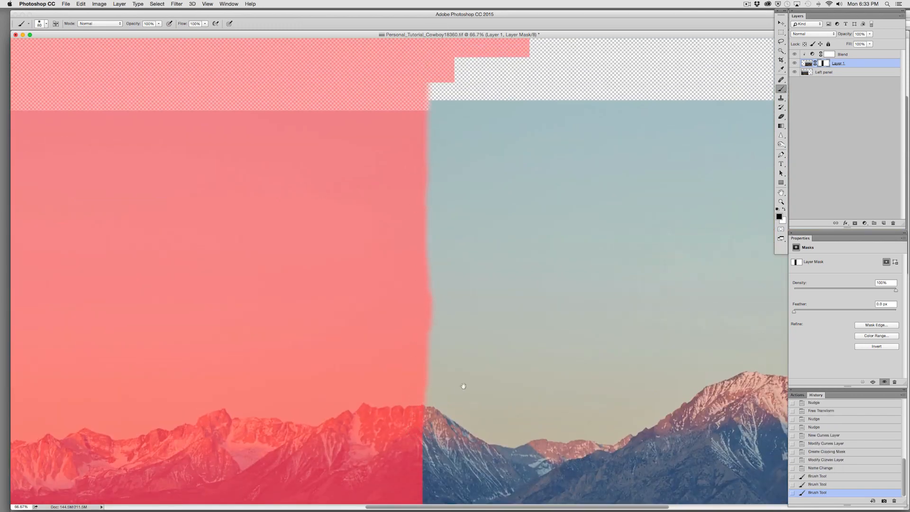
# Step: Continue painting Layer 1's mask down the seam through the mountains and valley shrubs, and hide the mask overlay
pyautogui.scroll(-10, 423, 208)
pyautogui.moveTo(424, 208)
pyautogui.mouseDown()
pyautogui.moveTo(426, 357)
pyautogui.moveTo(411, 418)
pyautogui.mouseUp()
pyautogui.moveTo(454, 303); pyautogui.dragTo(462, 164)
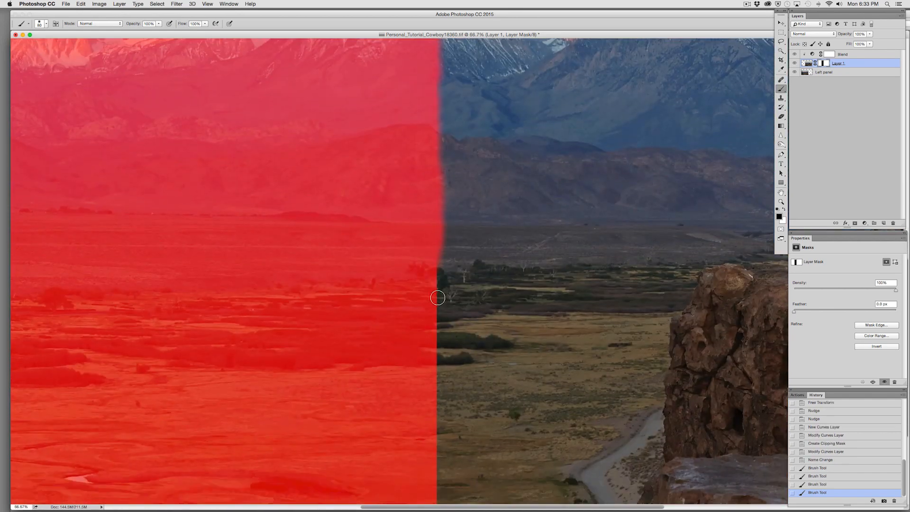
pyautogui.moveTo(431, 272)
pyautogui.mouseDown()
pyautogui.moveTo(446, 293)
pyautogui.moveTo(436, 283)
pyautogui.moveTo(452, 295)
pyautogui.moveTo(435, 302)
pyautogui.moveTo(435, 338)
pyautogui.moveTo(442, 317)
pyautogui.moveTo(514, 344)
pyautogui.moveTo(423, 347)
pyautogui.moveTo(463, 356)
pyautogui.moveTo(420, 366)
pyautogui.mouseUp()
pyautogui.press('\\')
pyautogui.moveTo(496, 350)
pyautogui.mouseDown()
pyautogui.moveTo(517, 350)
pyautogui.moveTo(473, 290)
pyautogui.moveTo(474, 259)
pyautogui.mouseUp()
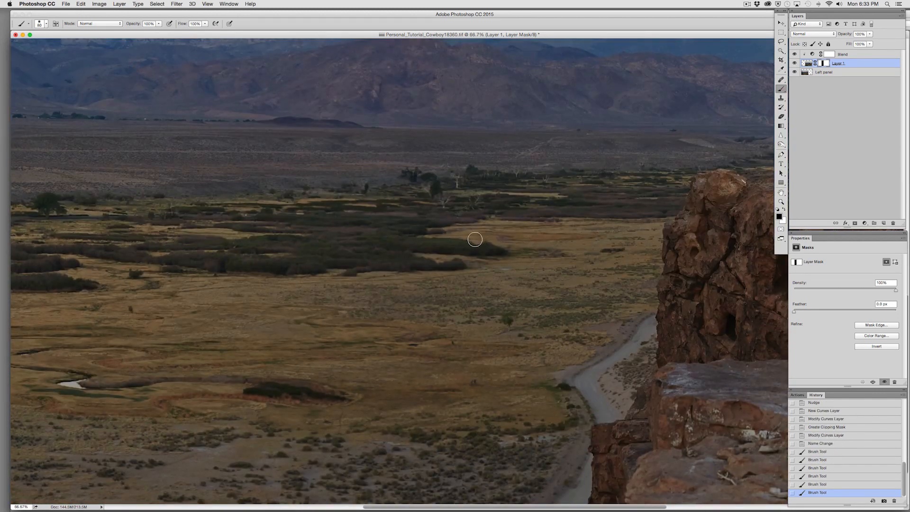
# Step: Restore Layer 1 over the dark shrubs at the seam by erasing the mask with a 150 px Eraser
pyautogui.click(782, 118)
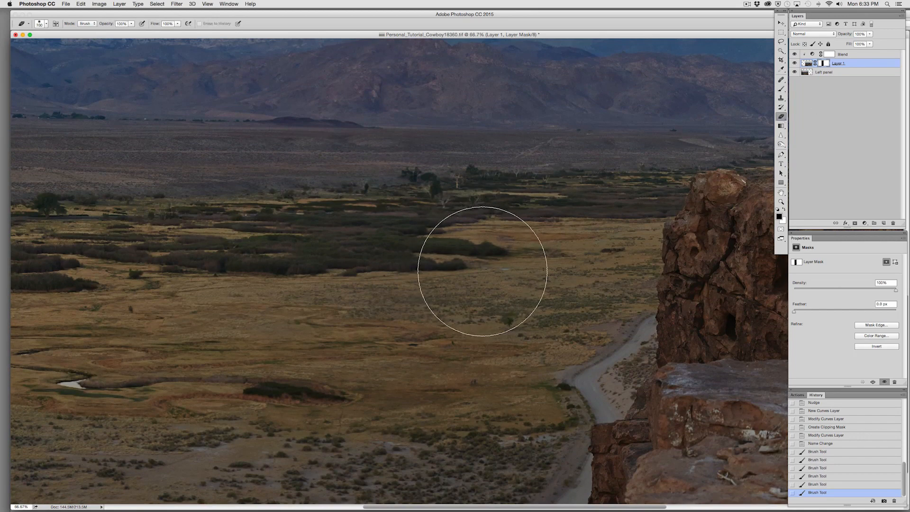
pyautogui.press('[')
pyautogui.press('[')
pyautogui.press('[')
pyautogui.press('[')
pyautogui.press('[')
pyautogui.press('[')
pyautogui.press('[')
pyautogui.moveTo(507, 254)
pyautogui.mouseDown()
pyautogui.moveTo(408, 249)
pyautogui.moveTo(419, 273)
pyautogui.mouseUp()
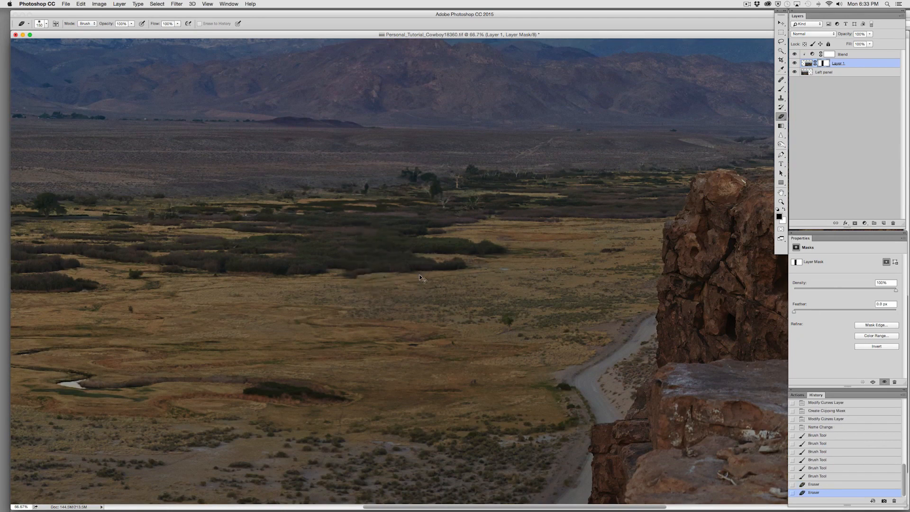
# Step: Nudge Layer 1 slightly upward to align the shrubs at the seam, and compare the image before and after the nudge
pyautogui.press('super+Up')
pyautogui.press('super+Up')
pyautogui.press('super+Up')
pyautogui.press('super+Up')
pyautogui.press('super+Up')
pyautogui.press('super+z')
pyautogui.press('super+z')
pyautogui.press('super+z')
pyautogui.press('super+z')
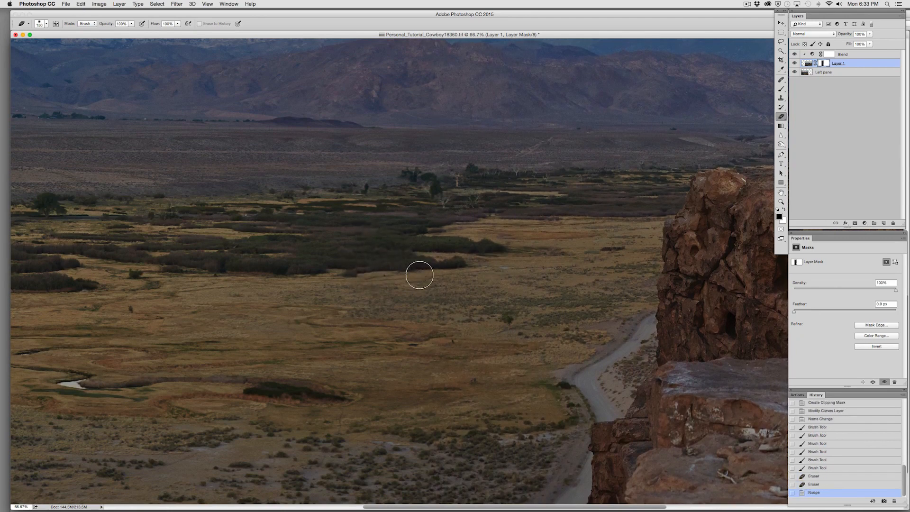
pyautogui.press('super+z')
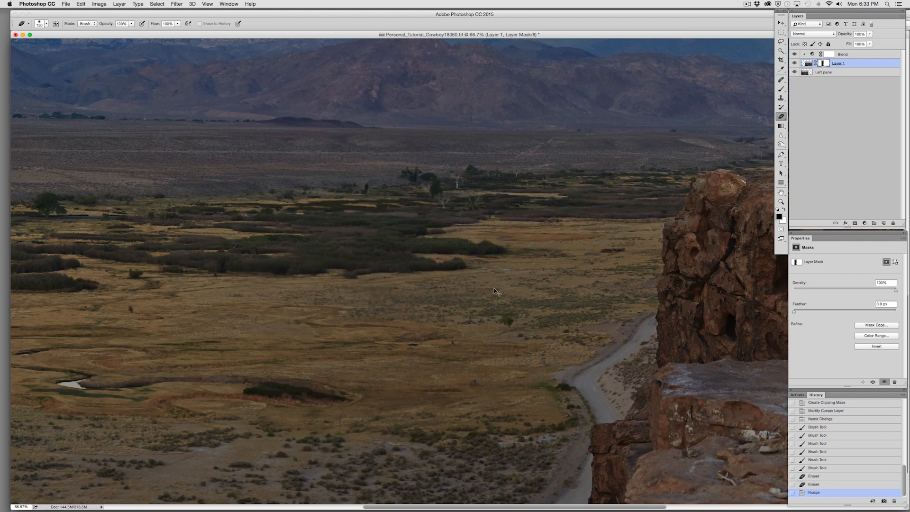
# Step: Paint Layer 1's mask with the black brush around the shrub edges to blend them into the grassland
pyautogui.click(782, 90)
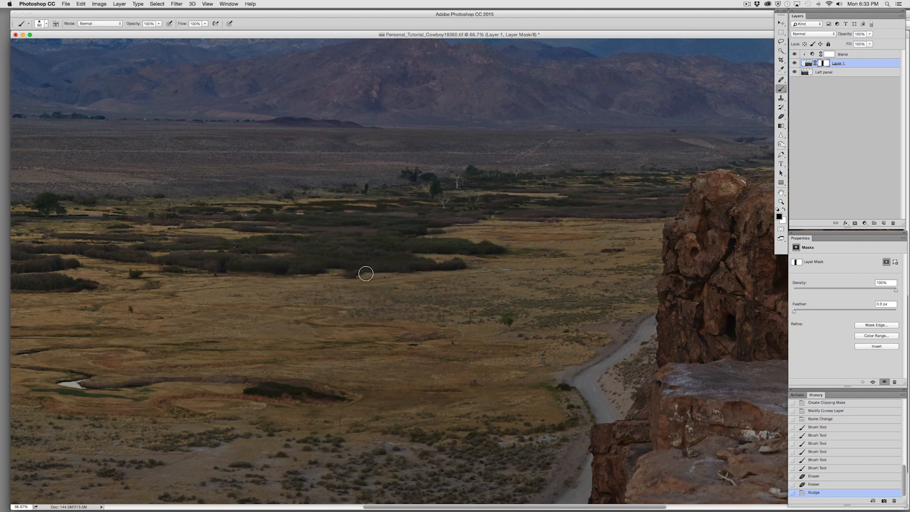
pyautogui.moveTo(366, 274)
pyautogui.mouseDown()
pyautogui.moveTo(327, 276)
pyautogui.moveTo(392, 277)
pyautogui.moveTo(383, 279)
pyautogui.mouseUp()
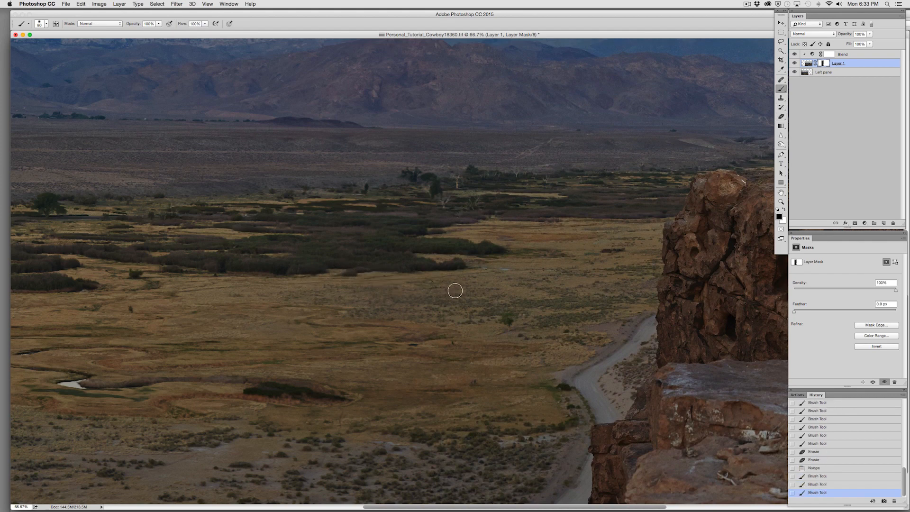
pyautogui.moveTo(408, 406); pyautogui.dragTo(404, 250)
# Step: Inspect the mask overlay and erase the stray masked patch at the right tip of the shrubs
pyautogui.press('\\')
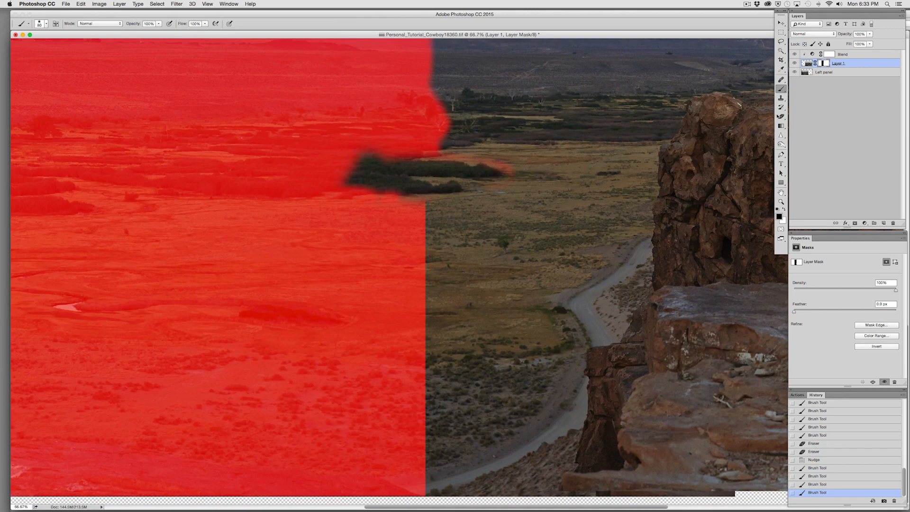
pyautogui.click(781, 118)
pyautogui.moveTo(527, 168); pyautogui.dragTo(437, 166)
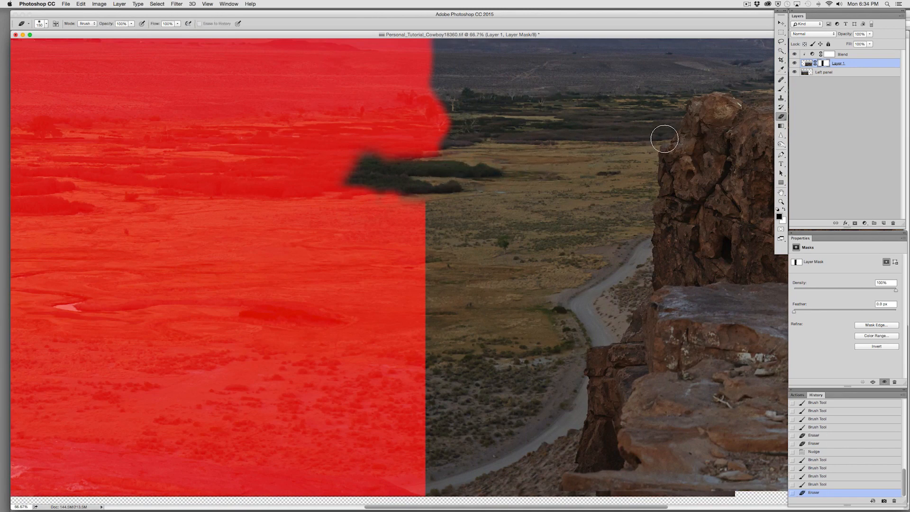
pyautogui.press('\\')
# Step: Paint Layer 1's mask along the remaining seam from the grassland down to the bottom edge of the photo
pyautogui.click(782, 90)
pyautogui.press('\\')
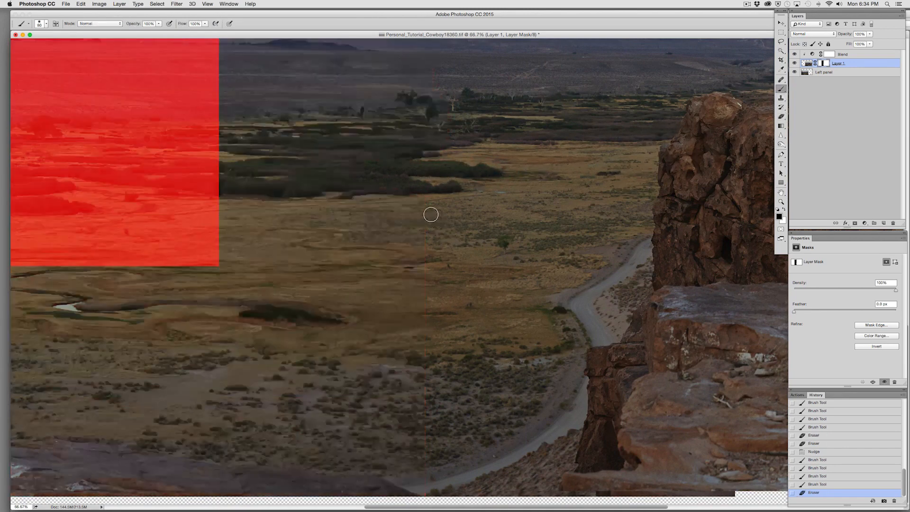
pyautogui.press('\\')
pyautogui.moveTo(430, 417)
pyautogui.mouseDown()
pyautogui.moveTo(461, 404)
pyautogui.moveTo(457, 175)
pyautogui.mouseUp()
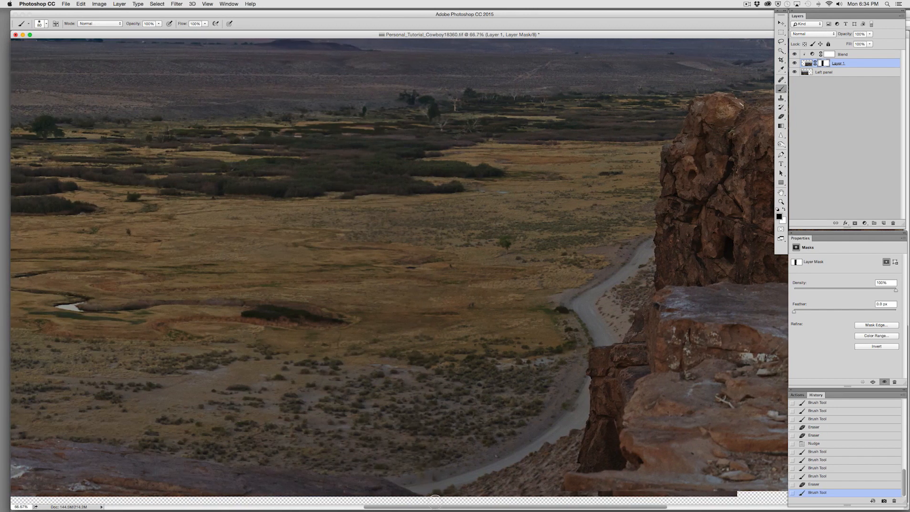
pyautogui.moveTo(429, 465); pyautogui.dragTo(413, 412)
# Step: Add a new layer above the Blend layer and marquee-select the panorama together with the empty area above the sky
pyautogui.press('super+minus')
pyautogui.press('super+minus')
pyautogui.press('super+minus')
pyautogui.press('super+minus')
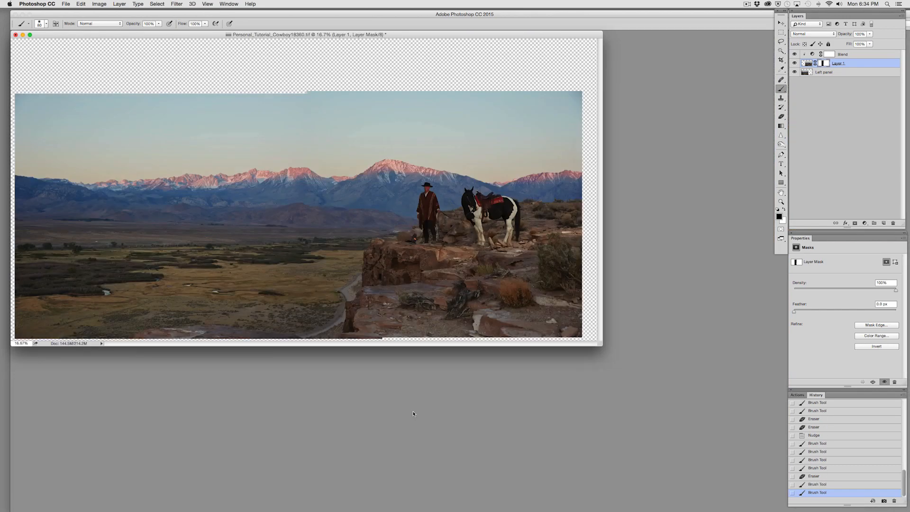
pyautogui.moveTo(601, 344); pyautogui.dragTo(712, 407)
pyautogui.click(854, 55)
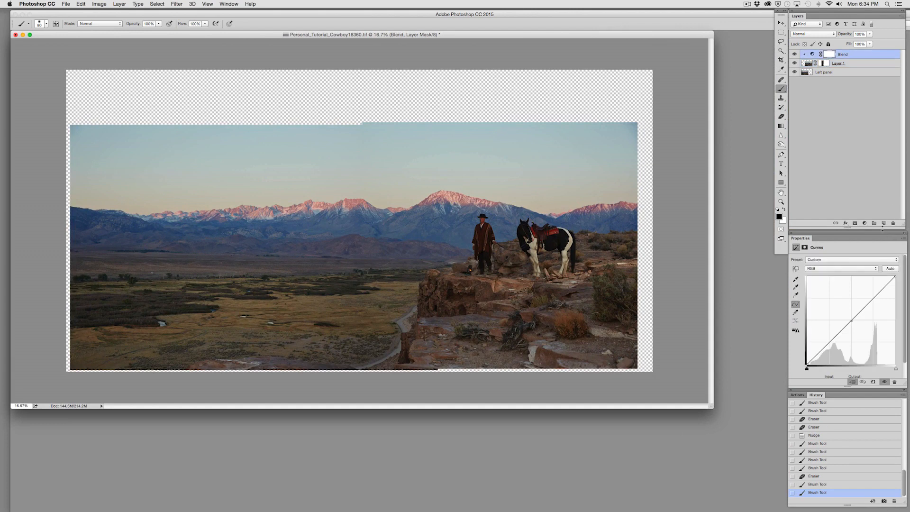
pyautogui.click(883, 224)
pyautogui.press('m')
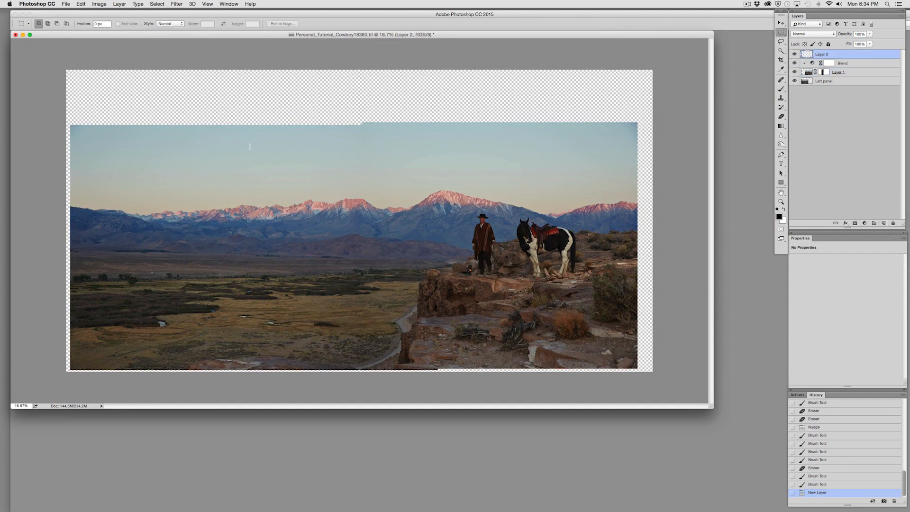
pyautogui.moveTo(71, 76); pyautogui.dragTo(637, 368)
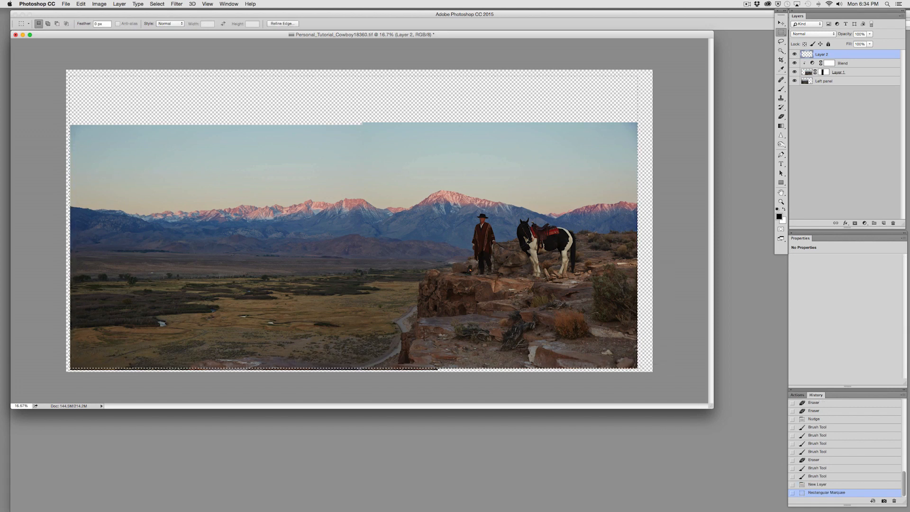
# Step: Invert the selection and fill it with white as a border, refilling after a small shift to the right, and deselect
pyautogui.press('super+shift+i')
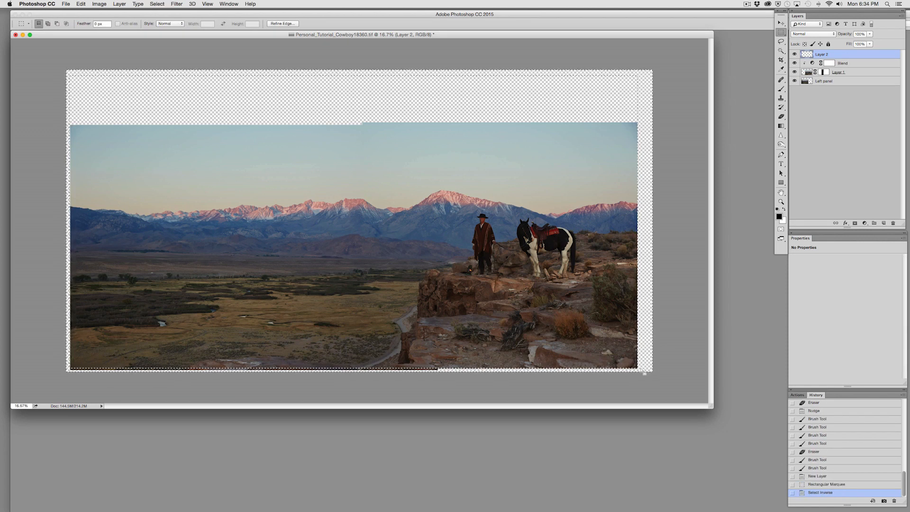
pyautogui.press('super+BackSpace')
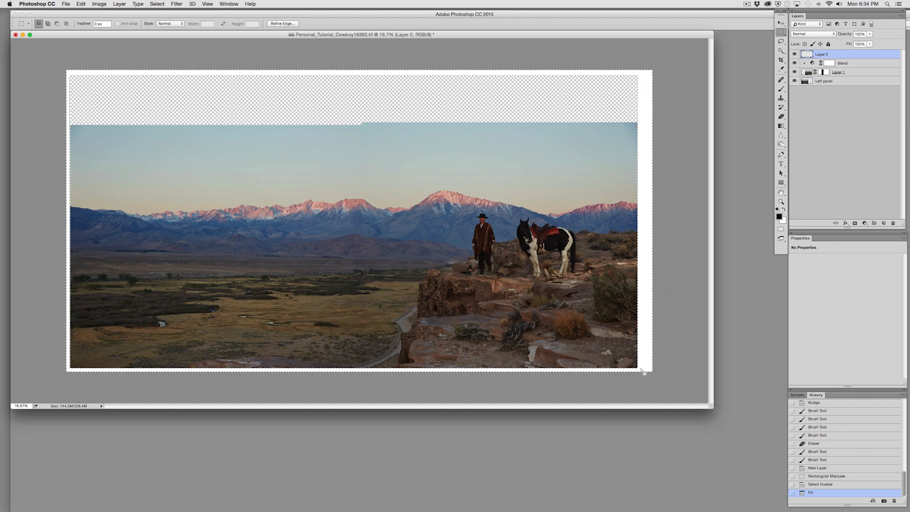
pyautogui.hotkey('shift', 'Right')
pyautogui.press('super+BackSpace')
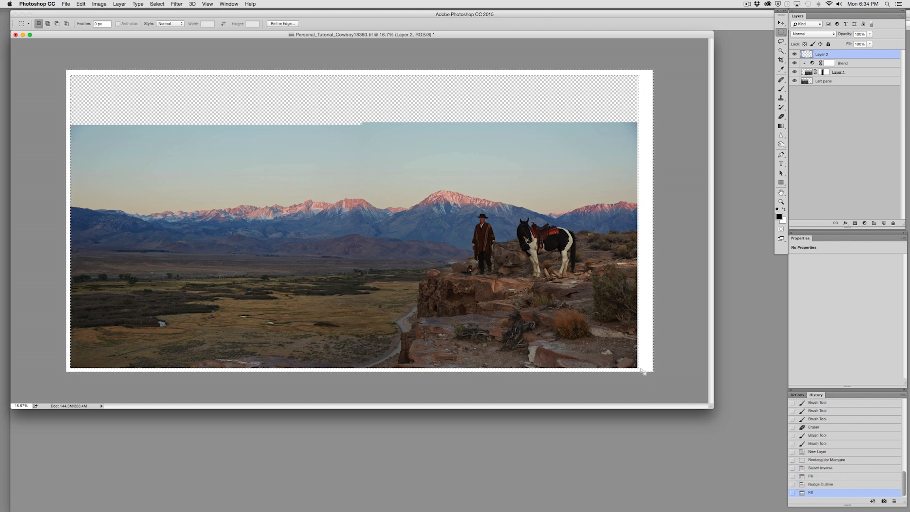
pyautogui.press('super+d')
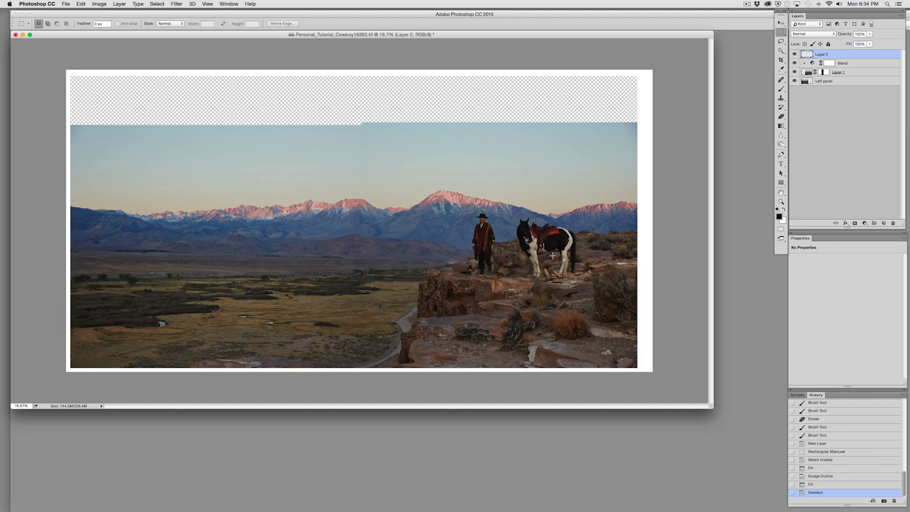
# Step: Crop the right side of the canvas so its white border matches the width of the left border
pyautogui.press('c')
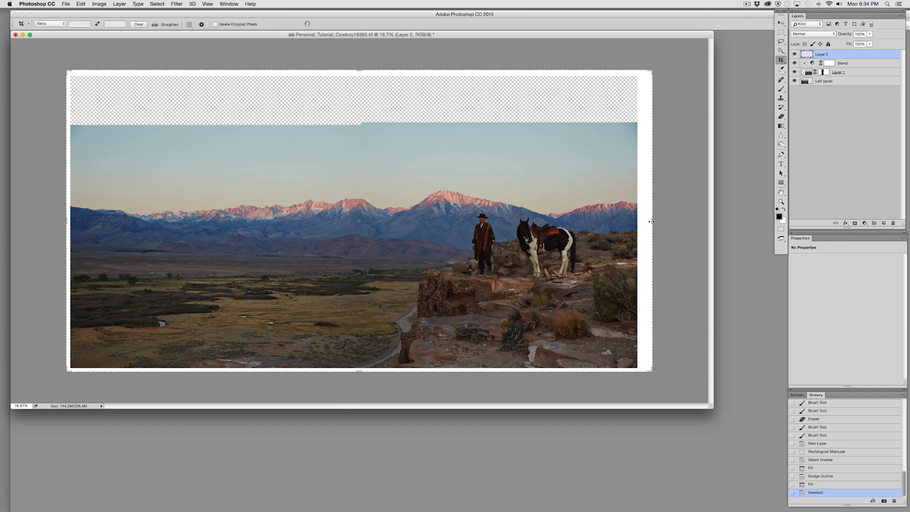
pyautogui.moveTo(652, 221); pyautogui.dragTo(646, 221)
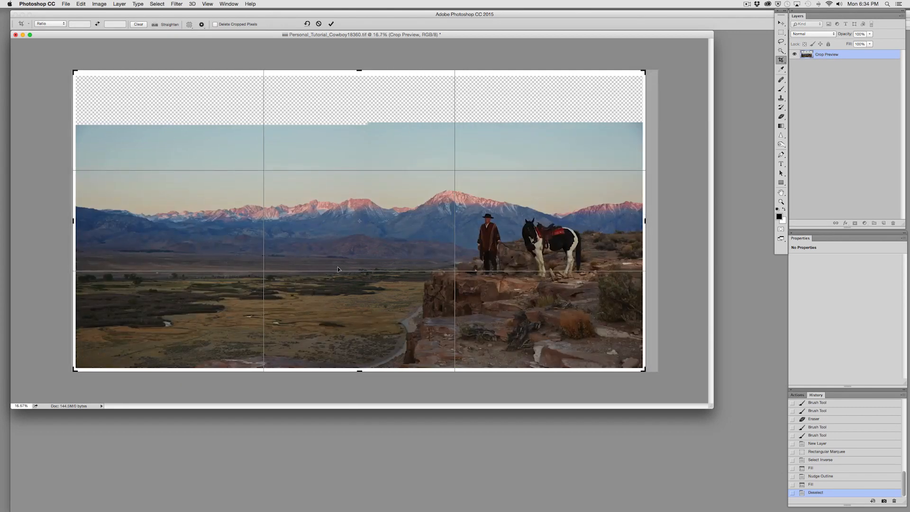
pyautogui.press('Return')
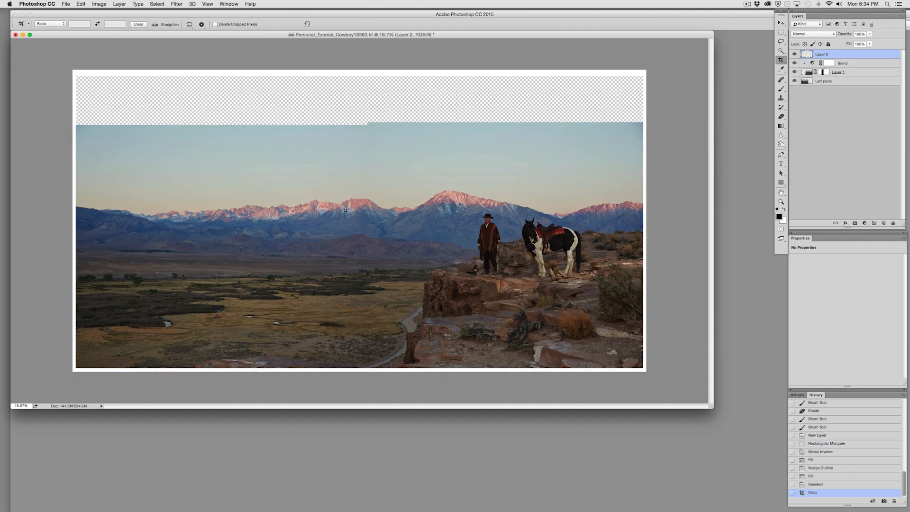
pyautogui.press('m')
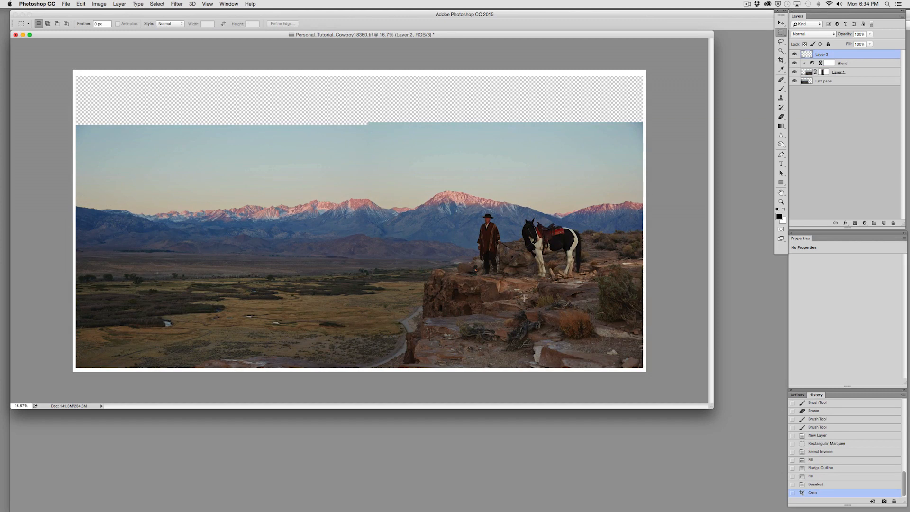
# Step: Copy the minimized blue twilight photo into the panorama document as a new layer and close the source photo
pyautogui.moveTo(635, 511)
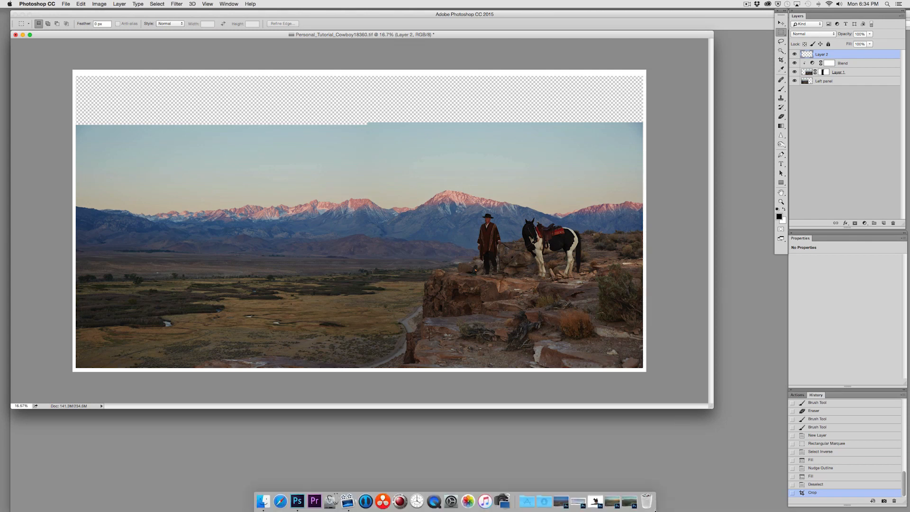
pyautogui.click(562, 501)
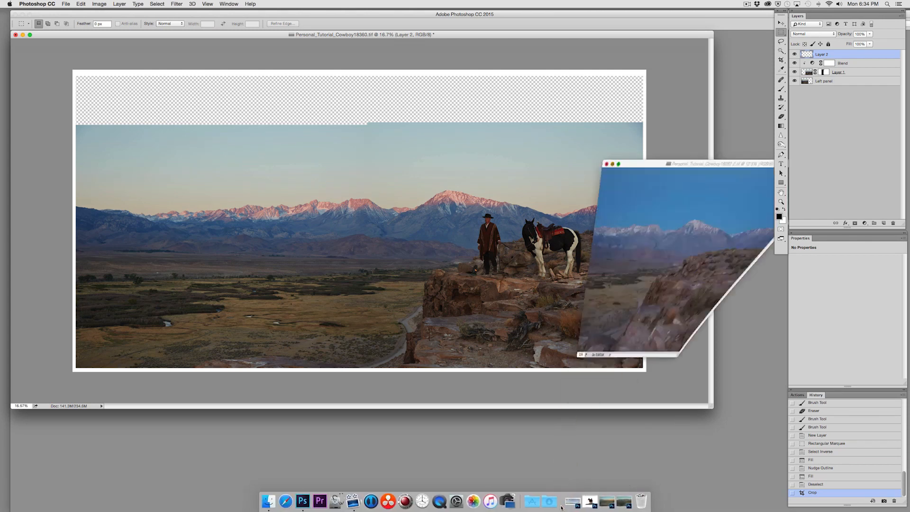
pyautogui.moveTo(713, 80); pyautogui.dragTo(517, 210)
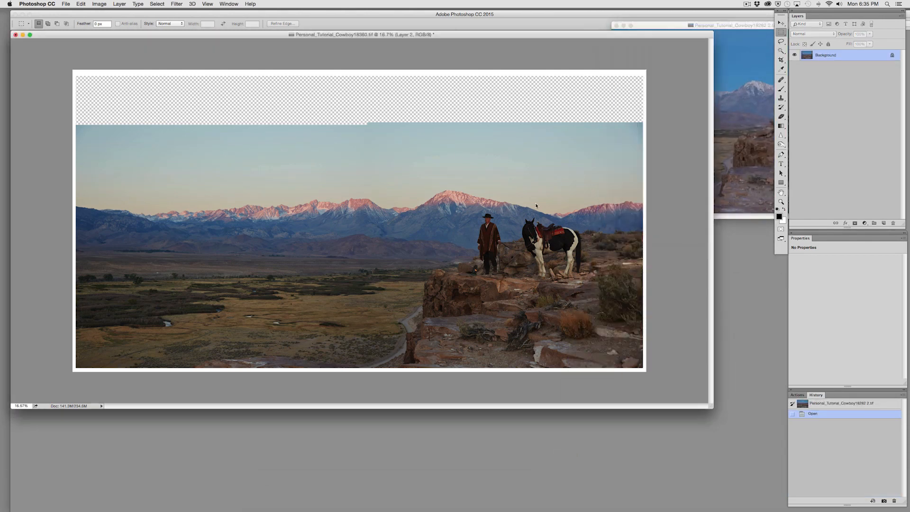
pyautogui.click(748, 116)
pyautogui.press('super+w')
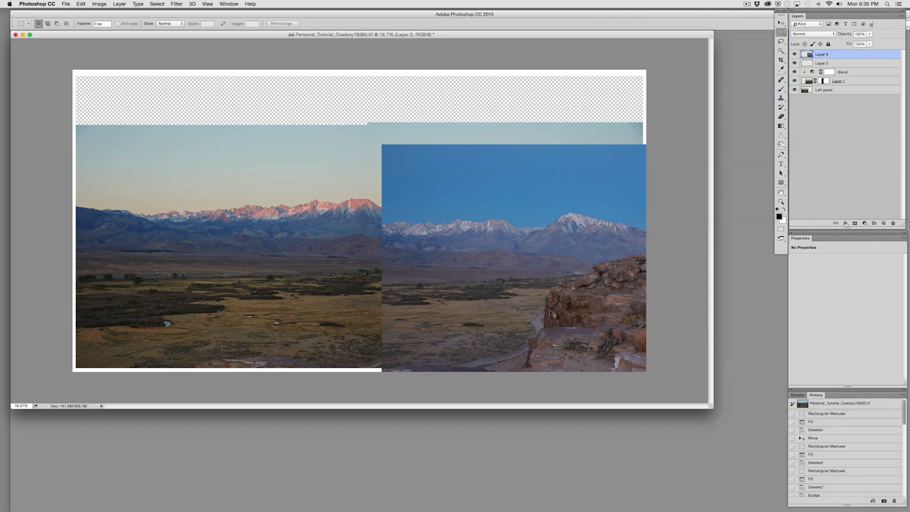
# Step: Move the twilight photo toward the upper left of the panorama and place its layer beneath the white border layer
pyautogui.moveTo(551, 313); pyautogui.dragTo(433, 286)
pyautogui.moveTo(566, 295); pyautogui.dragTo(417, 298)
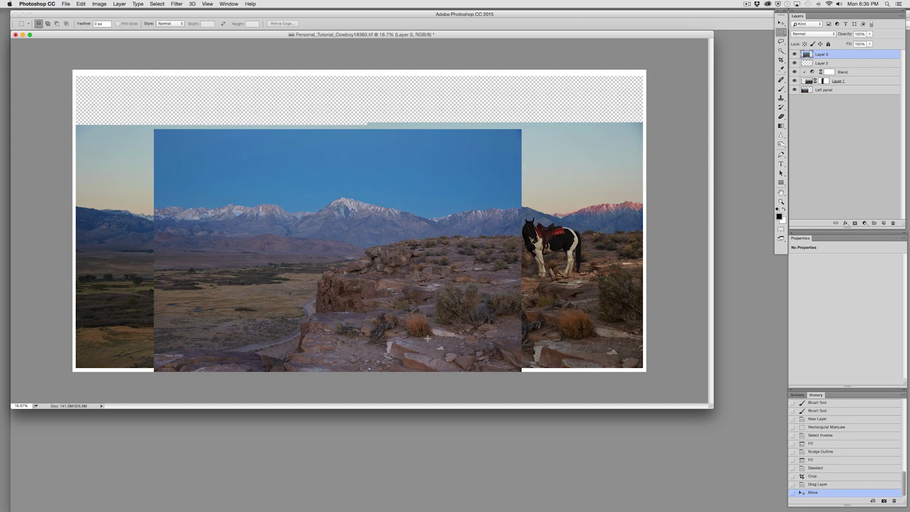
pyautogui.moveTo(428, 339); pyautogui.dragTo(376, 317)
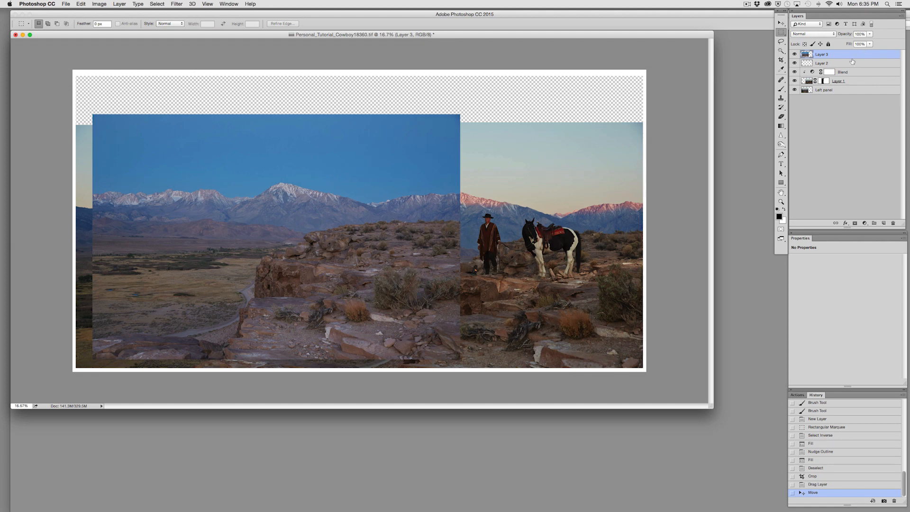
pyautogui.moveTo(852, 61); pyautogui.dragTo(851, 68)
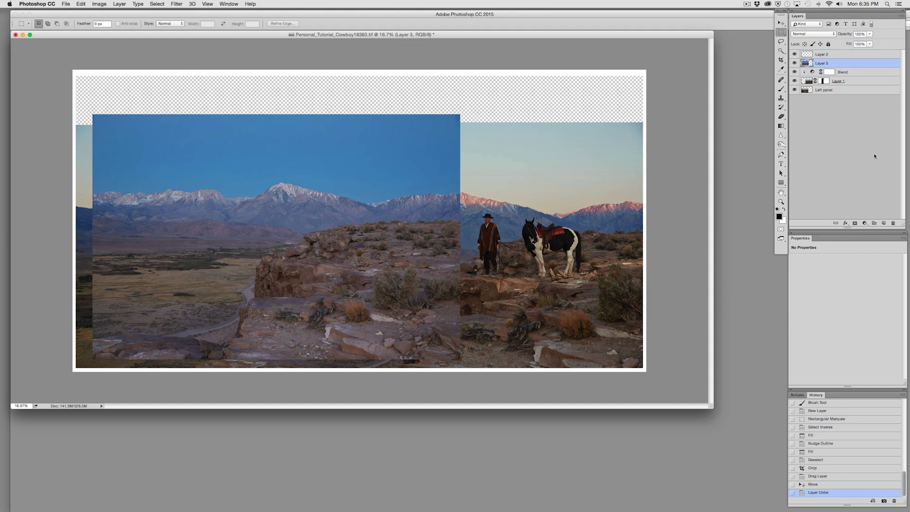
# Step: Add a layer mask to the twilight photo and hide everything outside a rectangle around its rocky foreground, ending with no selection
pyautogui.click(855, 223)
pyautogui.moveTo(467, 209); pyautogui.dragTo(207, 365)
pyautogui.press('super+shift+i')
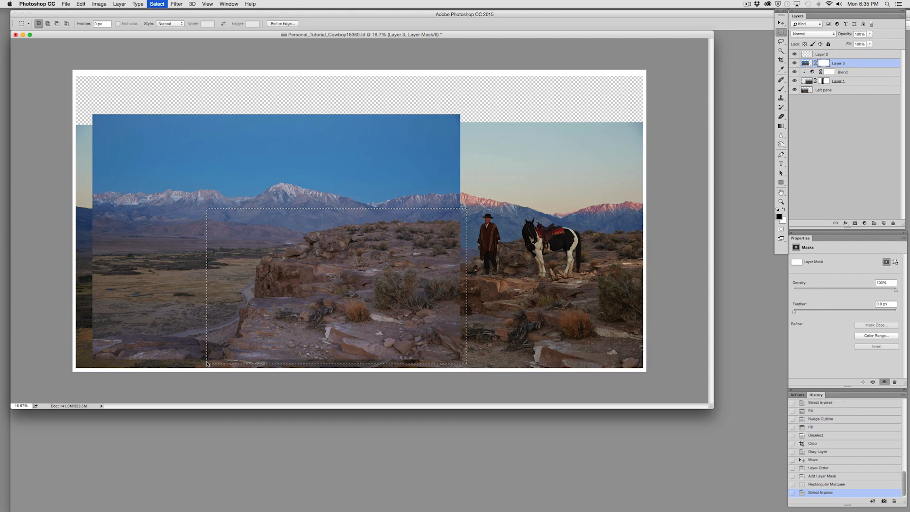
pyautogui.hotkey('alt', 'BackSpace')
pyautogui.press('super+d')
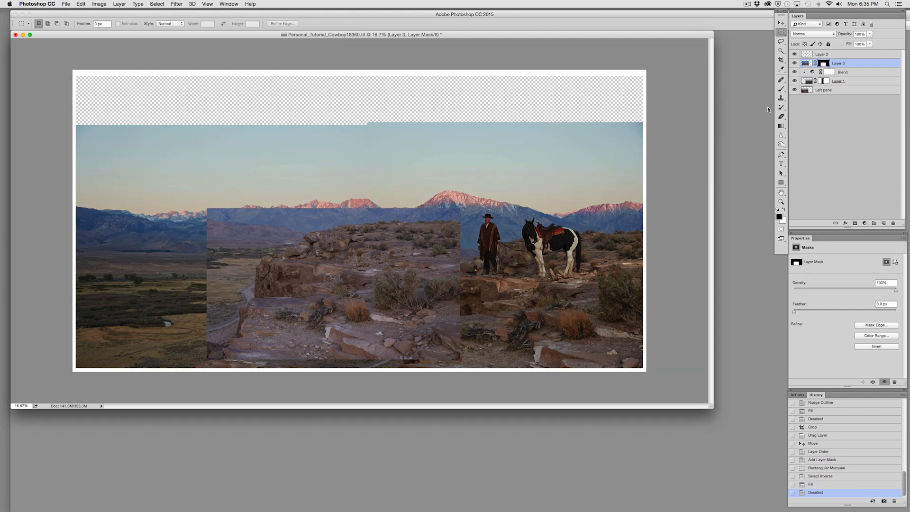
# Step: Move the masked twilight rocks over the cowboy and horse, and scale the layer to about 111.5% width and 107.6% height
pyautogui.moveTo(338, 297); pyautogui.dragTo(478, 304)
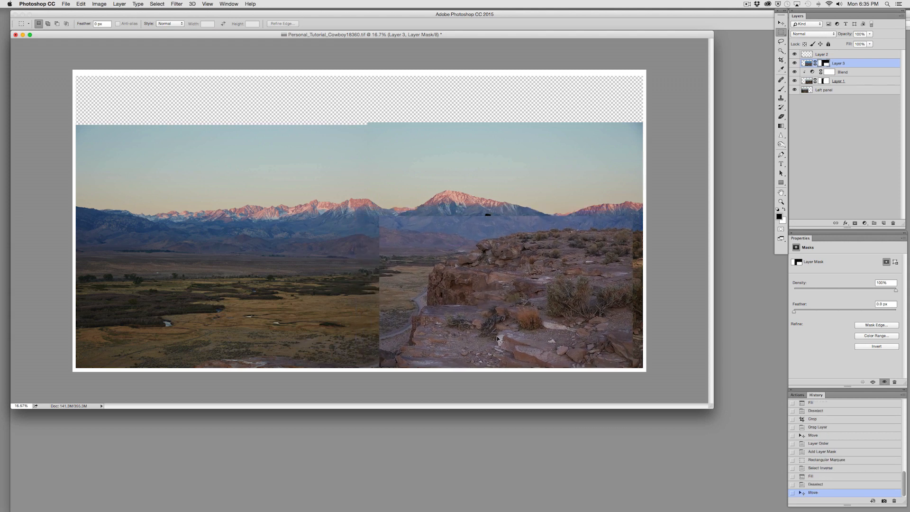
pyautogui.hotkey('ctrl', 't')
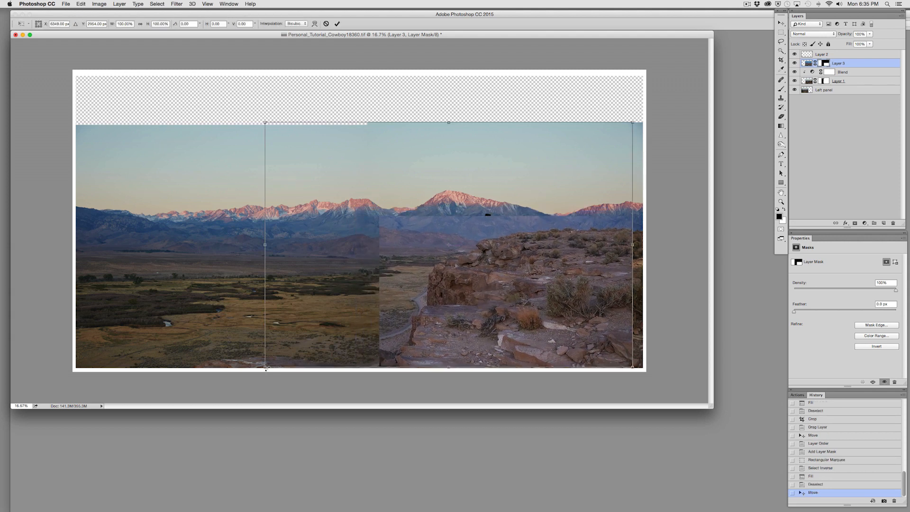
pyautogui.moveTo(266, 369); pyautogui.dragTo(229, 391)
pyautogui.moveTo(508, 302); pyautogui.dragTo(508, 299)
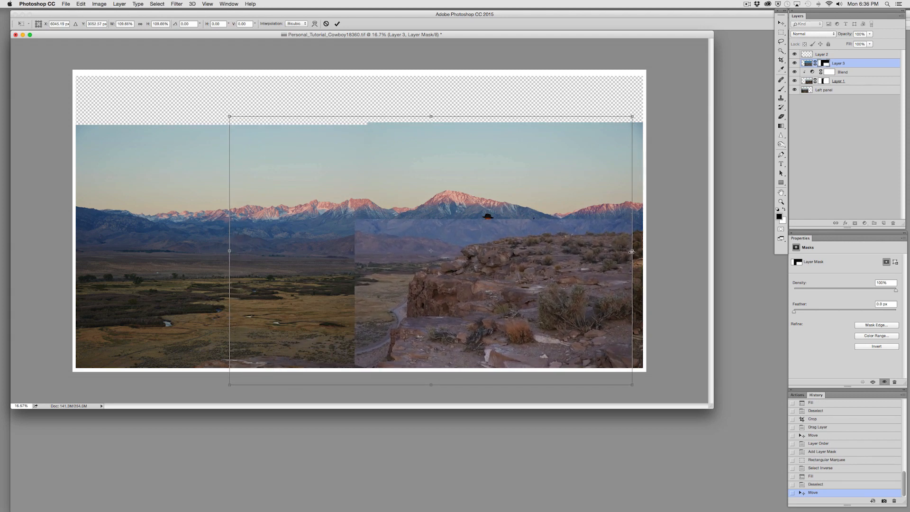
pyautogui.moveTo(632, 251); pyautogui.dragTo(638, 253)
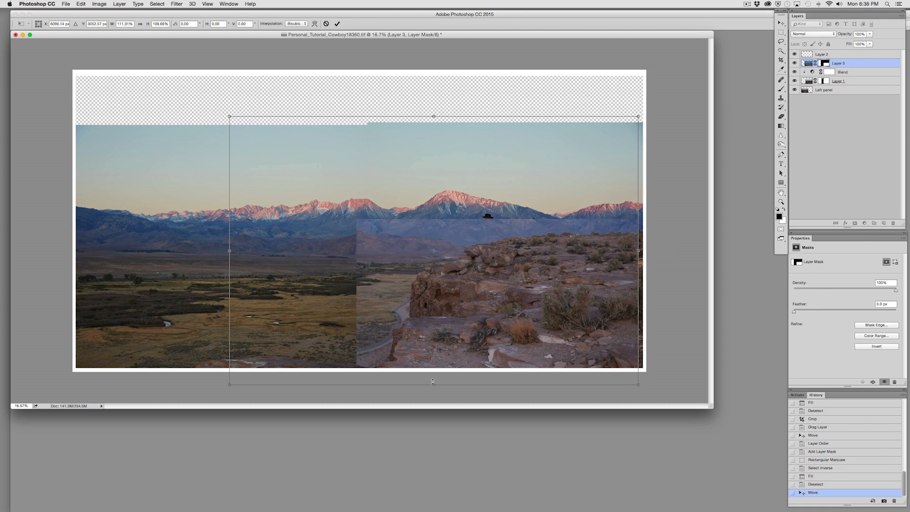
pyautogui.moveTo(433, 382); pyautogui.dragTo(433, 377)
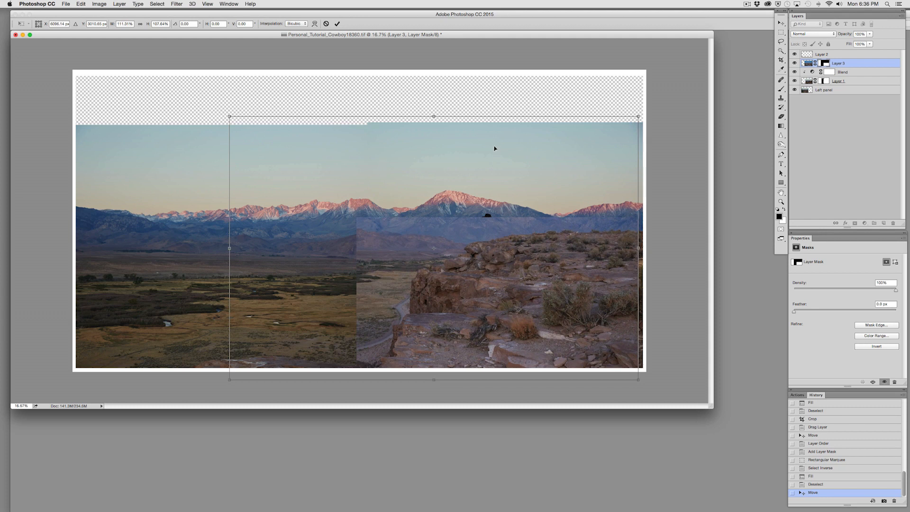
pyautogui.press('m')
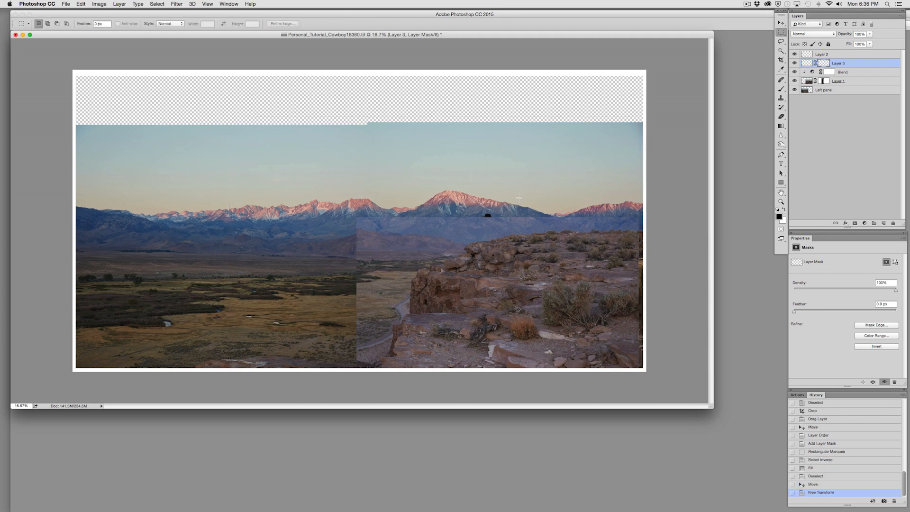
# Step: Lower the twilight layer's opacity to 57% and shift it slightly right and down to line up with the rocks underneath
pyautogui.click(870, 36)
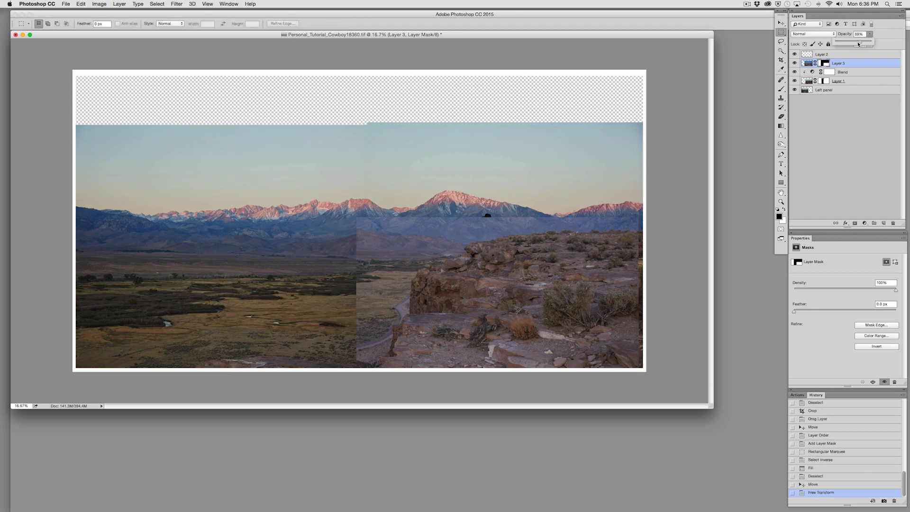
pyautogui.moveTo(858, 43); pyautogui.dragTo(855, 43)
pyautogui.moveTo(536, 294)
pyautogui.mouseDown()
pyautogui.moveTo(527, 293)
pyautogui.moveTo(538, 302)
pyautogui.mouseUp()
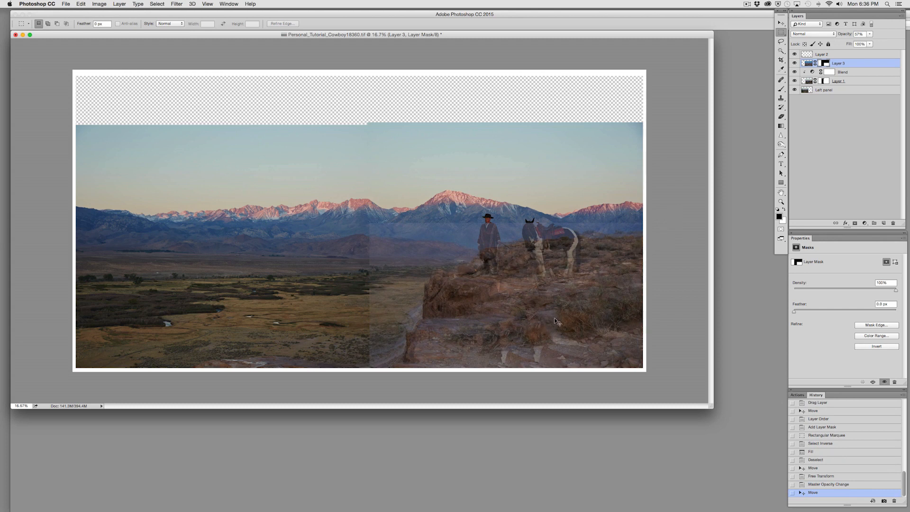
# Step: Scale the semi-transparent twilight layer to about 109.5% width and 106.5% height, repositioning it to match the underlying rocks
pyautogui.press('super+t')
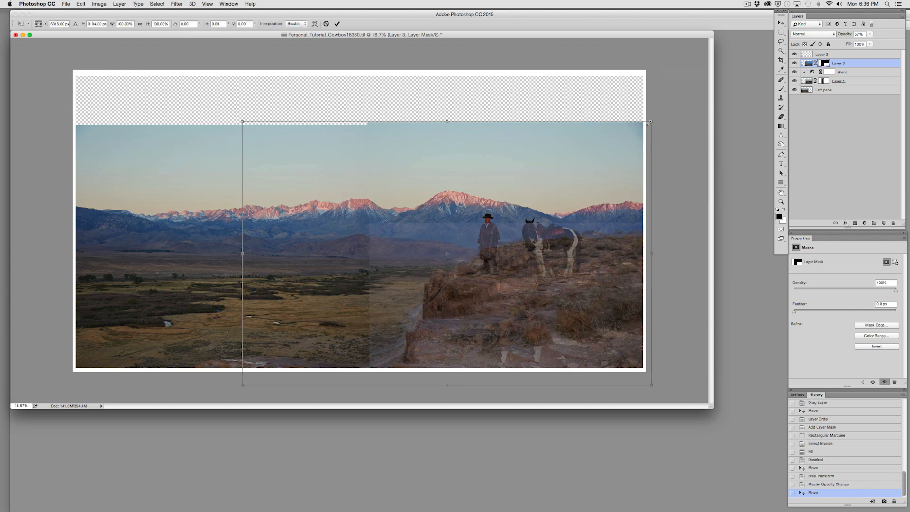
pyautogui.moveTo(649, 122); pyautogui.dragTo(670, 110)
pyautogui.moveTo(577, 193); pyautogui.dragTo(567, 200)
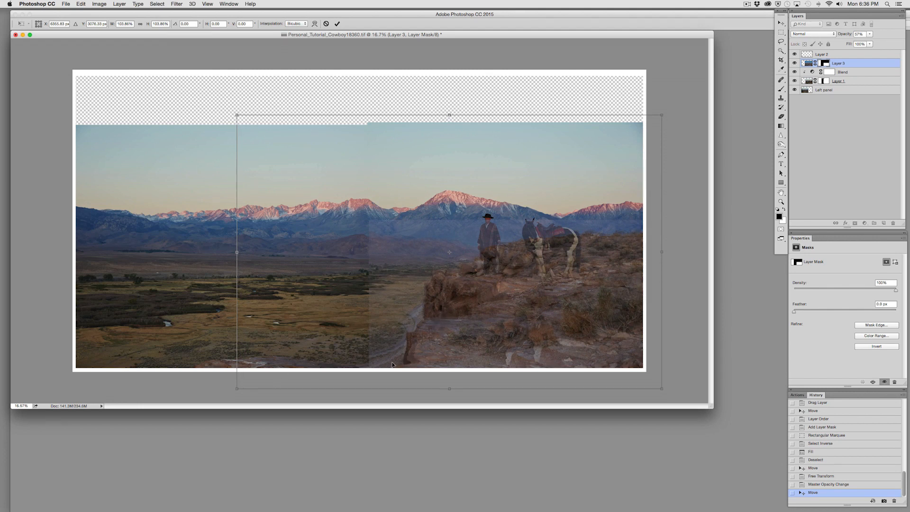
pyautogui.moveTo(236, 389); pyautogui.dragTo(229, 391)
pyautogui.moveTo(455, 314); pyautogui.dragTo(457, 310)
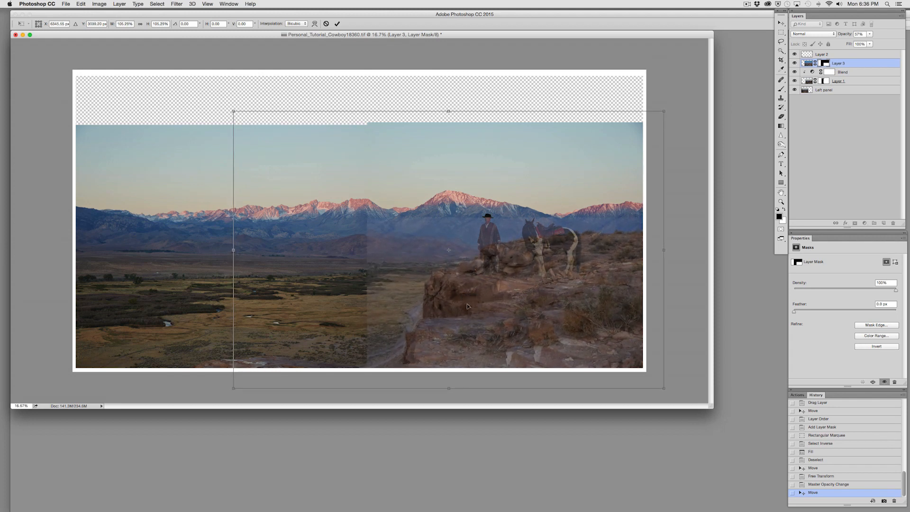
pyautogui.moveTo(665, 112); pyautogui.dragTo(665, 121)
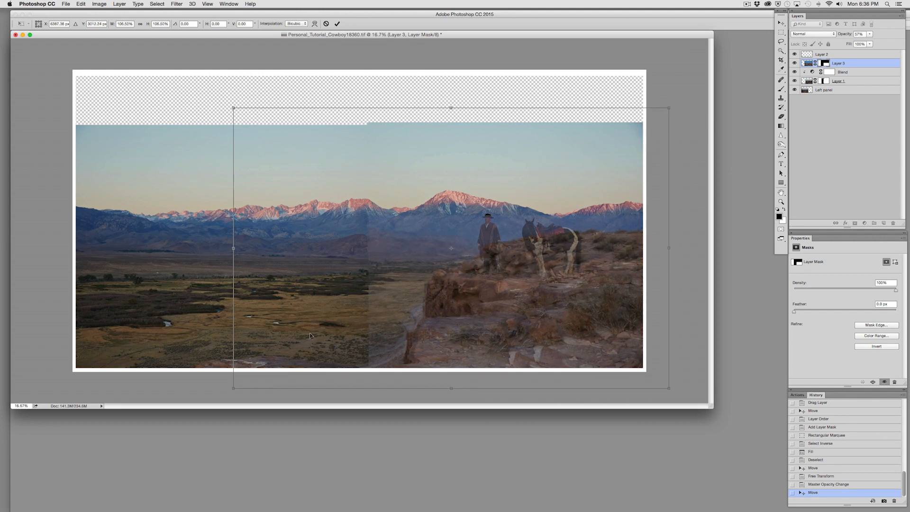
pyautogui.moveTo(667, 248); pyautogui.dragTo(673, 248)
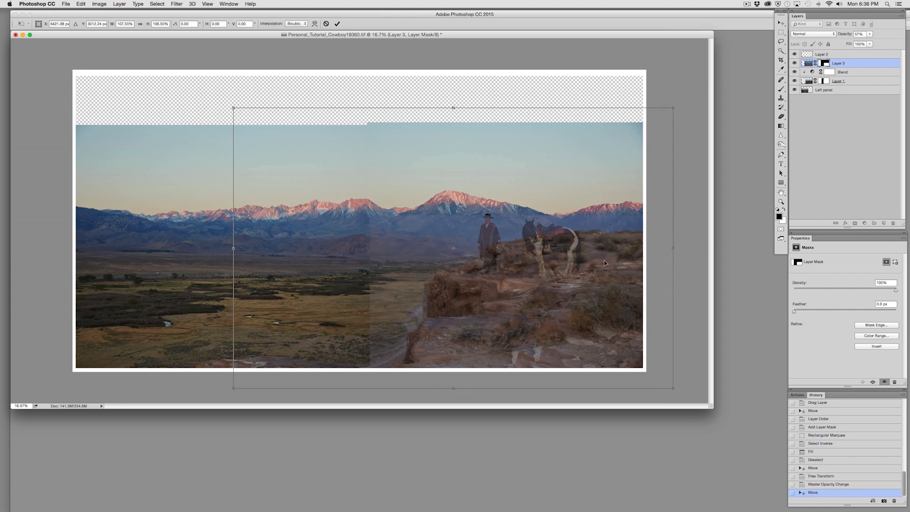
pyautogui.moveTo(233, 247); pyautogui.dragTo(223, 252)
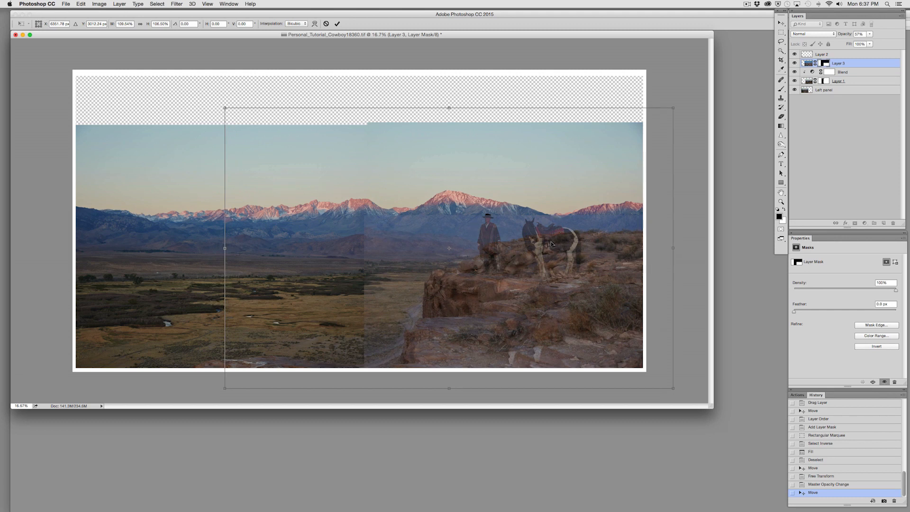
pyautogui.press('m')
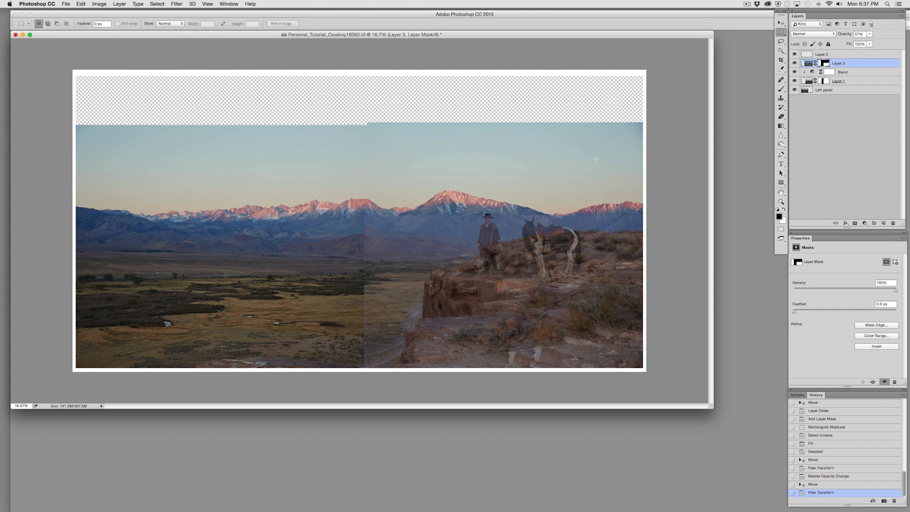
# Step: Restore the twilight layer's opacity to 100% and erase its mask around the cowboy's hat and distant ridge to cover them
pyautogui.press('0')
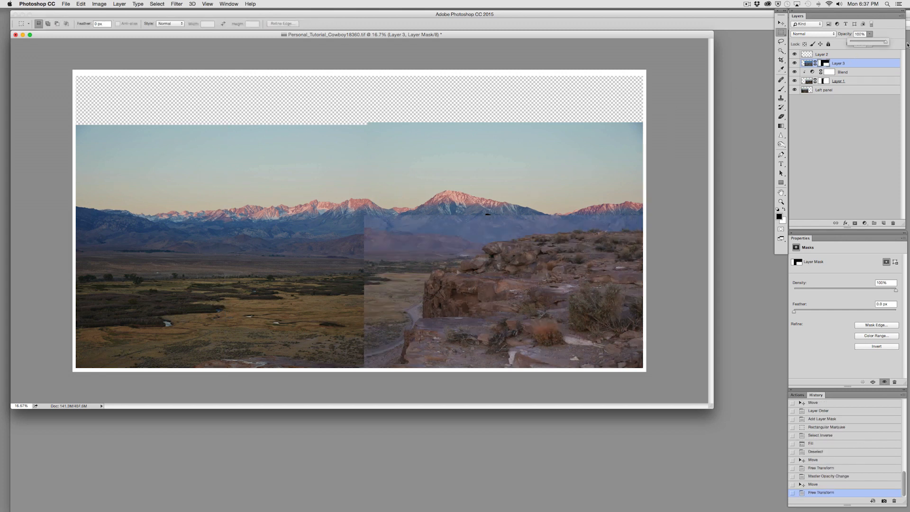
pyautogui.press('e')
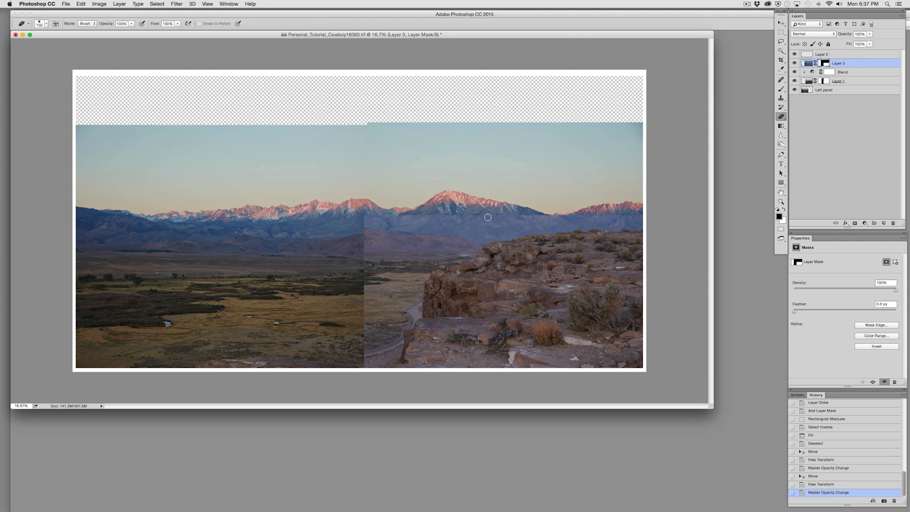
pyautogui.moveTo(488, 218)
pyautogui.mouseDown()
pyautogui.moveTo(541, 217)
pyautogui.moveTo(549, 226)
pyautogui.mouseUp()
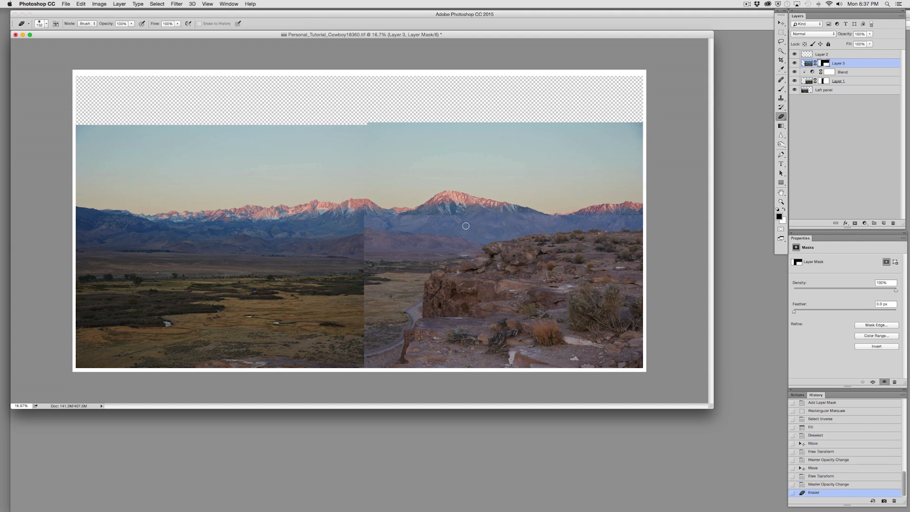
pyautogui.moveTo(465, 224); pyautogui.dragTo(494, 233)
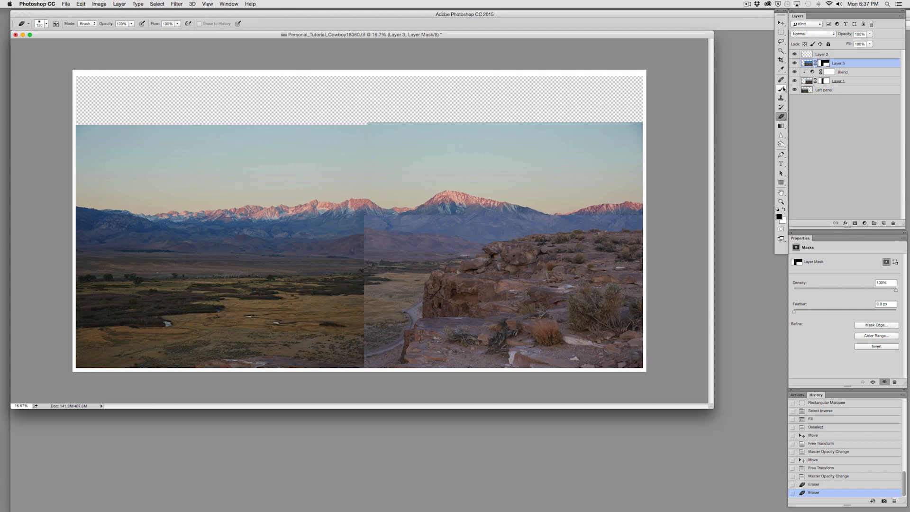
# Step: Lasso the valley and mountain area beside the cliff, fill it with black on the twilight layer's mask, and deselect
pyautogui.click(782, 89)
pyautogui.press('l')
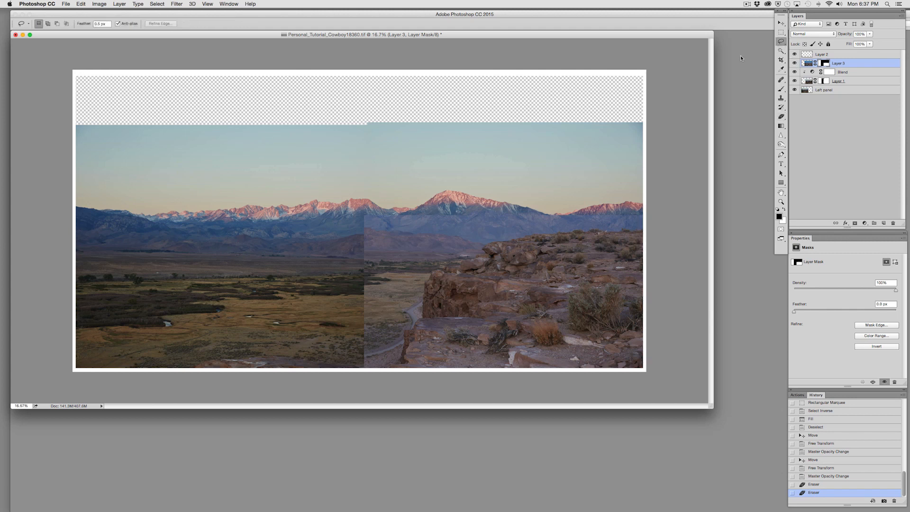
pyautogui.moveTo(464, 217)
pyautogui.mouseDown()
pyautogui.moveTo(410, 266)
pyautogui.moveTo(377, 368)
pyautogui.moveTo(385, 151)
pyautogui.moveTo(479, 170)
pyautogui.mouseUp()
pyautogui.hotkey('alt', 'BackSpace')
pyautogui.press('cmd+d')
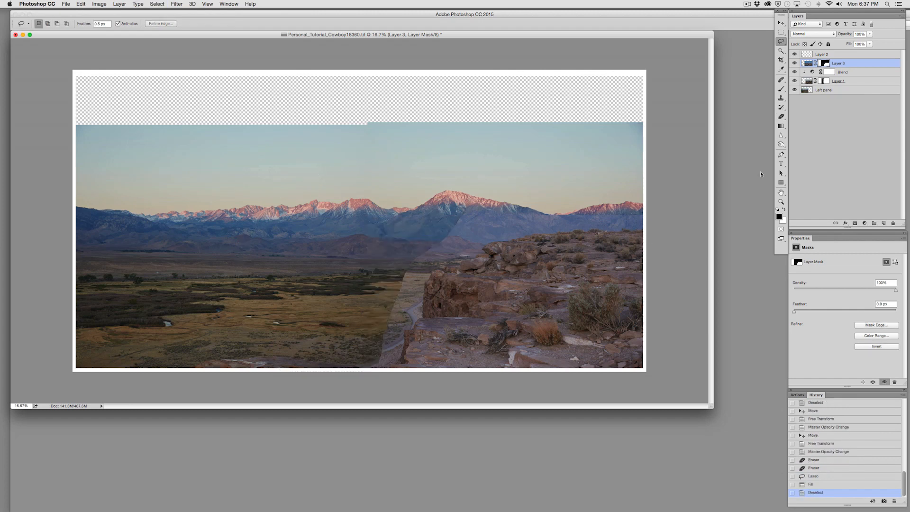
# Step: Compare with the twilight layer hidden, then lasso the lower foreground, fill it with black on the mask, and deselect
pyautogui.click(796, 63)
pyautogui.click(795, 64)
pyautogui.moveTo(429, 264)
pyautogui.mouseDown()
pyautogui.moveTo(424, 303)
pyautogui.moveTo(472, 290)
pyautogui.moveTo(568, 297)
pyautogui.moveTo(609, 288)
pyautogui.moveTo(531, 379)
pyautogui.moveTo(366, 276)
pyautogui.moveTo(429, 265)
pyautogui.mouseUp()
pyautogui.hotkey('alt', 'BackSpace')
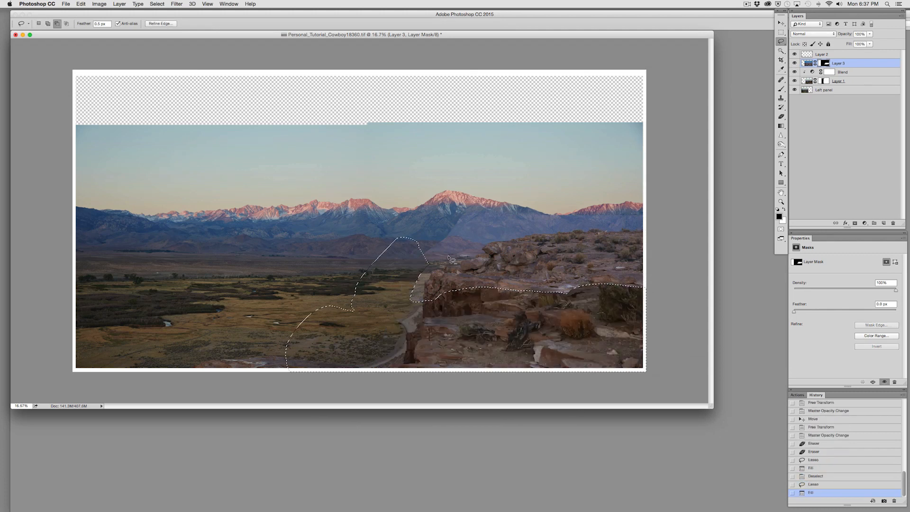
pyautogui.press('super+d')
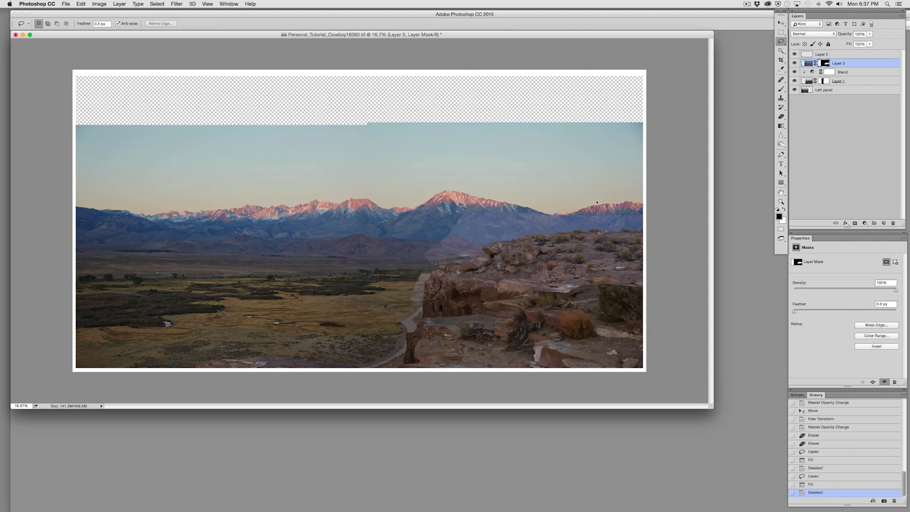
# Step: Lasso the right edge from the far mountains down to the bushes, mask it out with black, and deselect
pyautogui.moveTo(576, 208); pyautogui.dragTo(651, 147)
pyautogui.hotkey('alt', 'BackSpace')
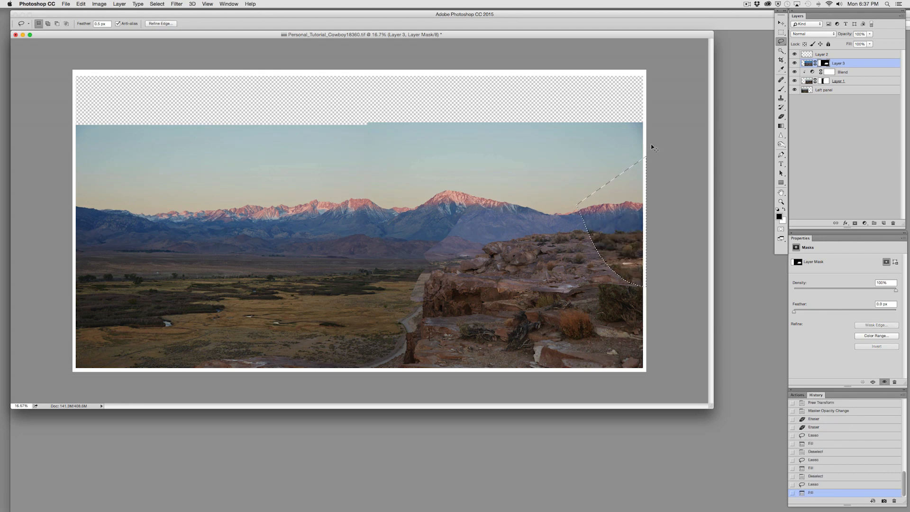
pyautogui.press('super+d')
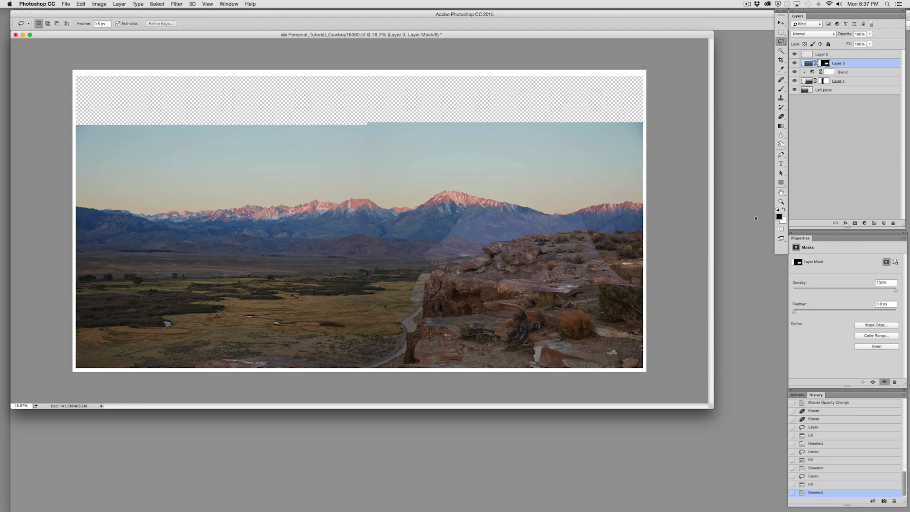
# Step: Add a Curves adjustment clipped to the twilight layer and slightly darken its midtones to match the surrounding rocks
pyautogui.click(865, 223)
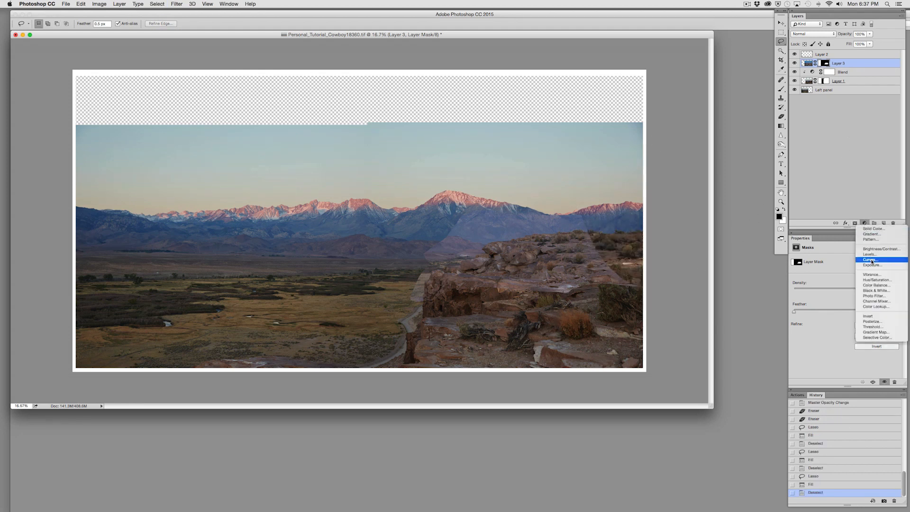
pyautogui.click(866, 224)
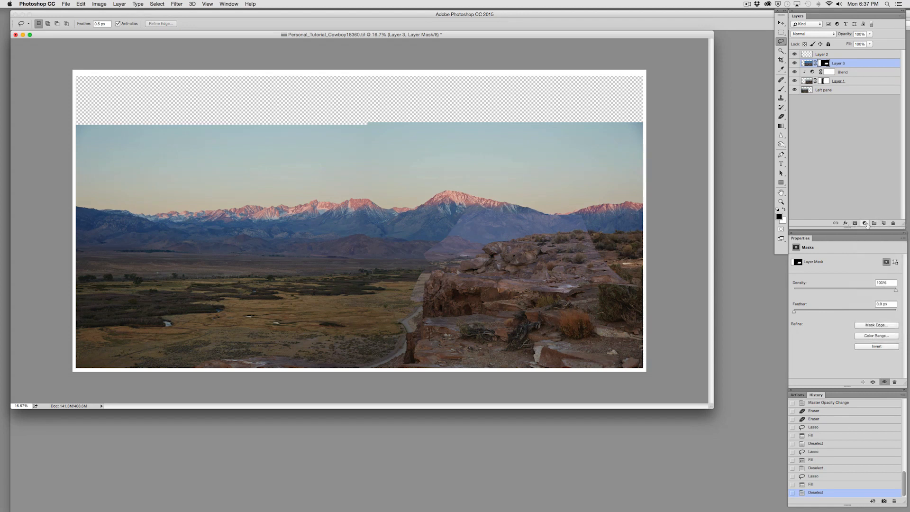
pyautogui.click(867, 224)
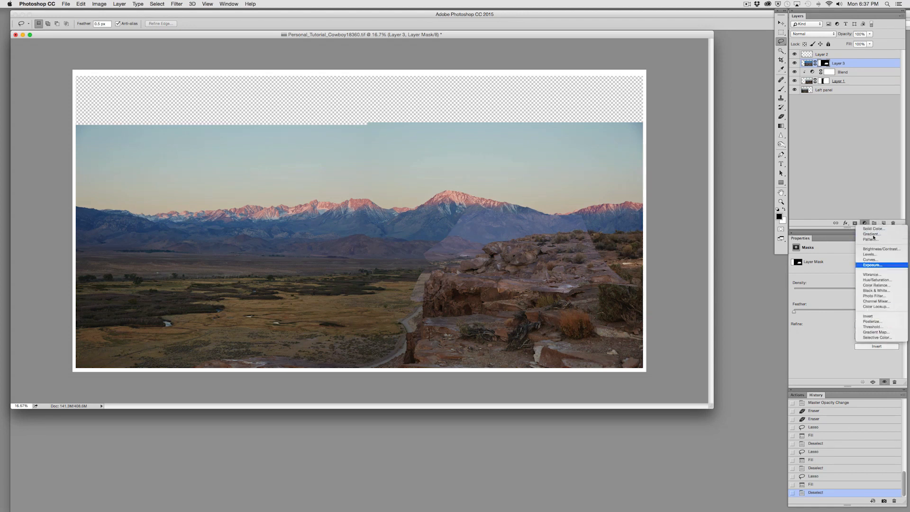
pyautogui.click(869, 261)
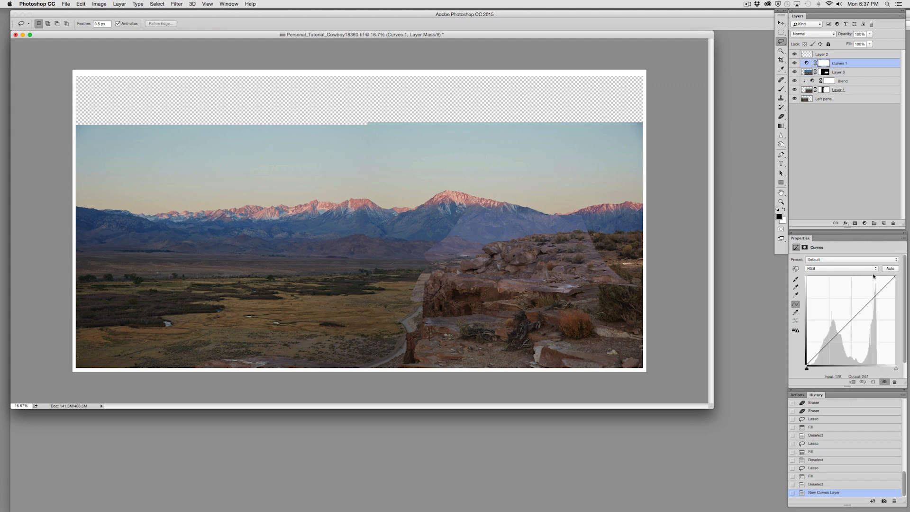
pyautogui.click(855, 327)
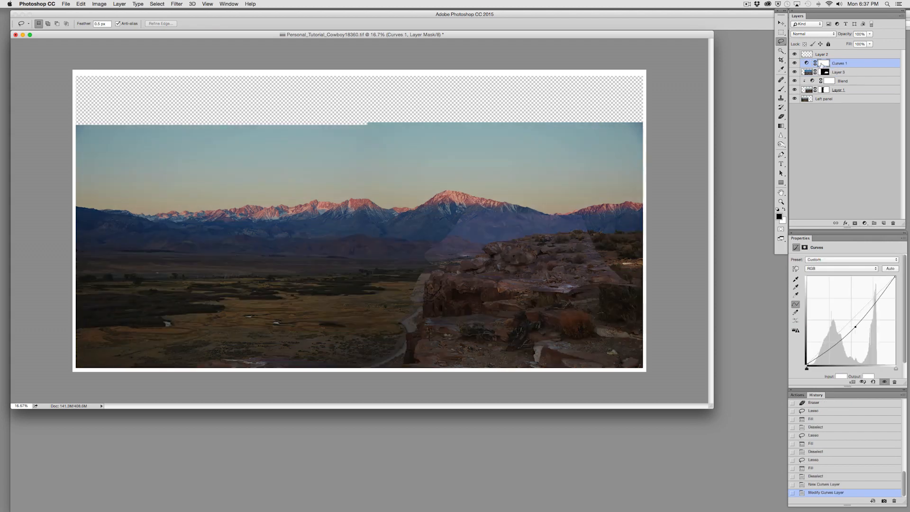
pyautogui.keyDown('alt'); pyautogui.click(809, 66); pyautogui.keyUp('alt')
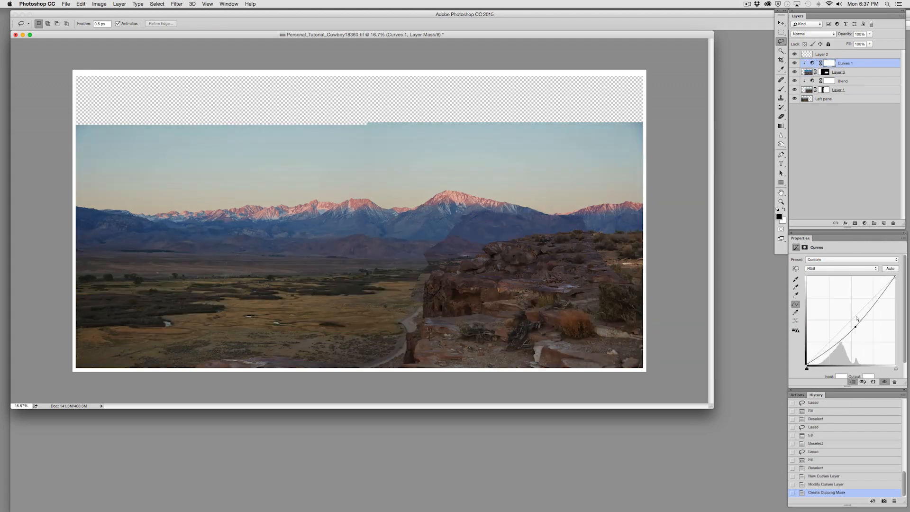
pyautogui.moveTo(855, 326); pyautogui.dragTo(854, 323)
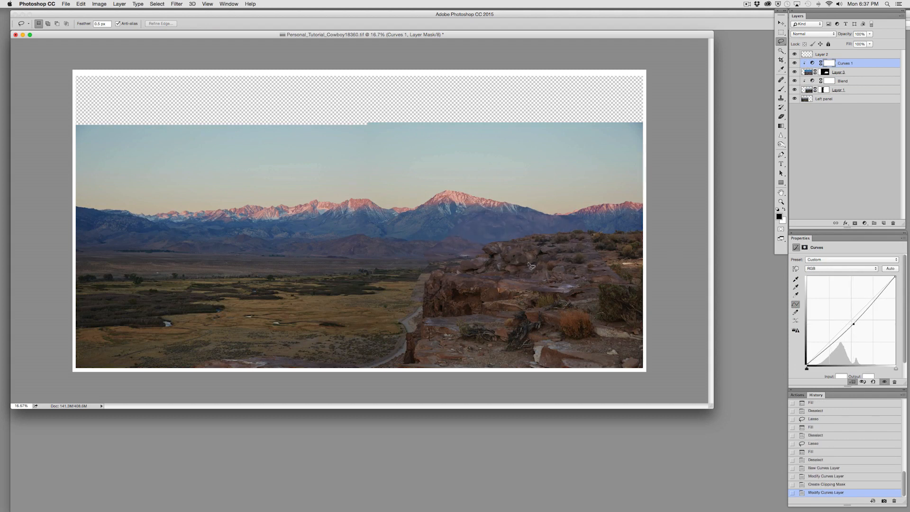
# Step: Lower the Blue channel's midtones slightly in the Curves 1 adjustment to warm the twilight rocks
pyautogui.click(870, 268)
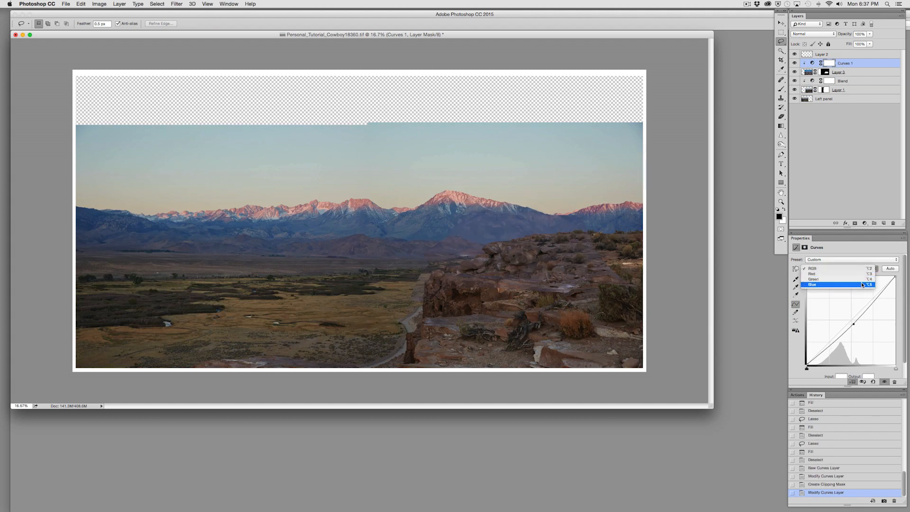
pyautogui.click(835, 290)
pyautogui.click(851, 324)
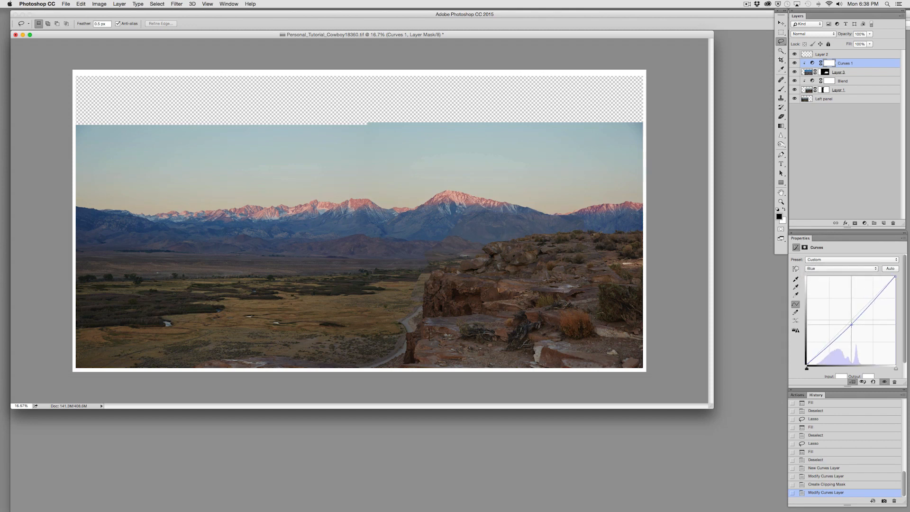
pyautogui.moveTo(852, 324); pyautogui.dragTo(852, 325)
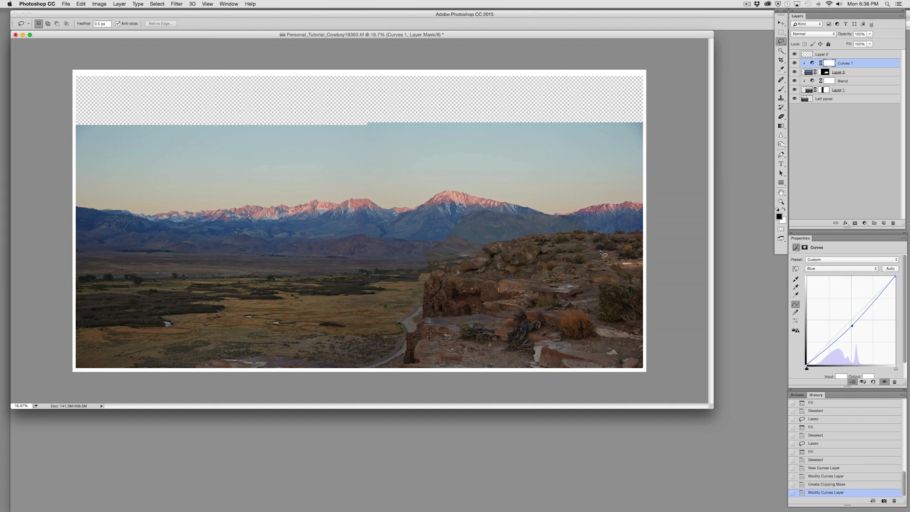
# Step: Add a midpoint to the Curves 1 Red curve, then deepen the RGB curve's shadows and slightly lift its midtones
pyautogui.click(874, 268)
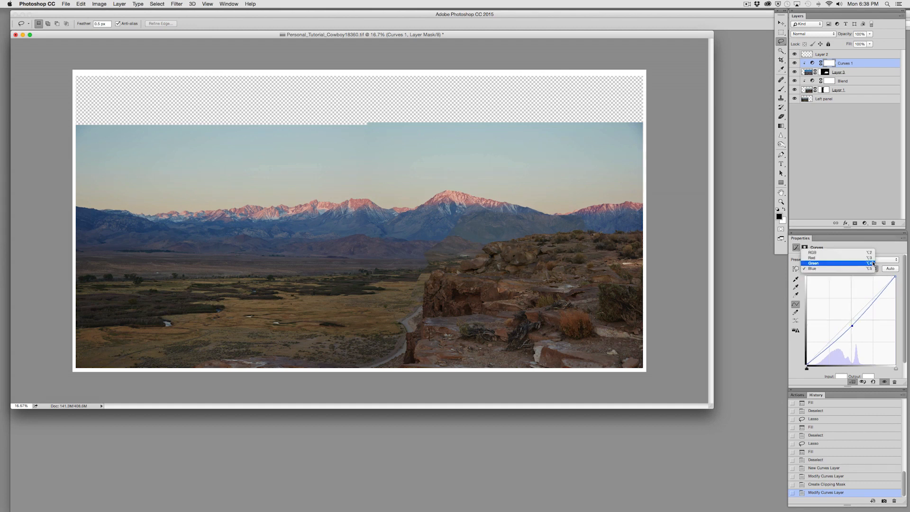
pyautogui.click(868, 258)
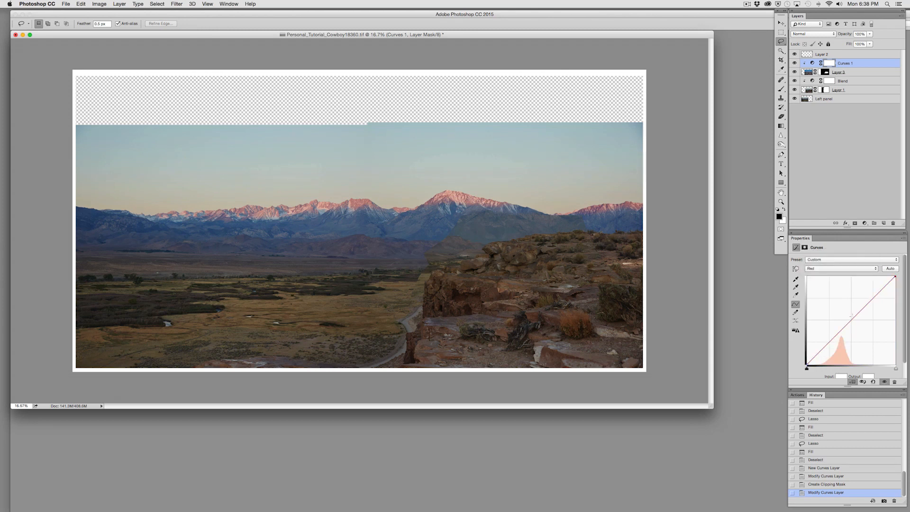
pyautogui.click(850, 320)
pyautogui.click(858, 268)
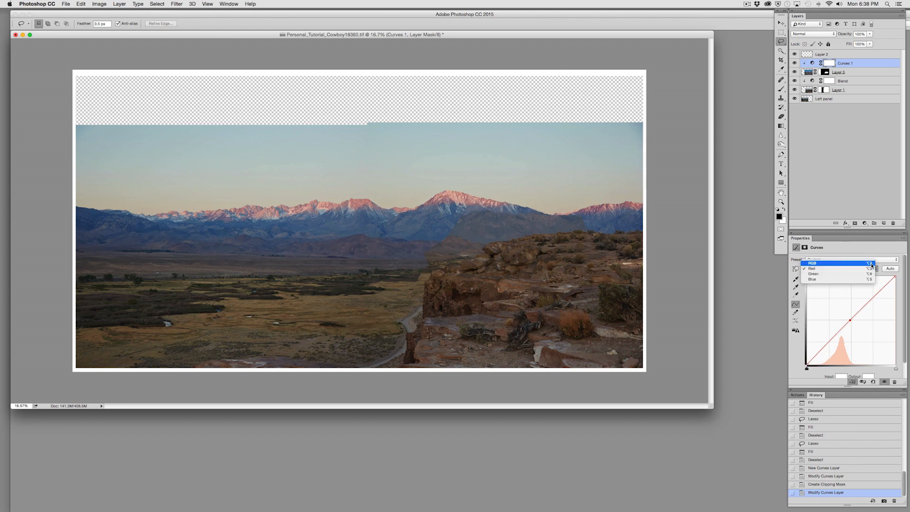
pyautogui.click(858, 260)
pyautogui.moveTo(828, 346); pyautogui.dragTo(830, 348)
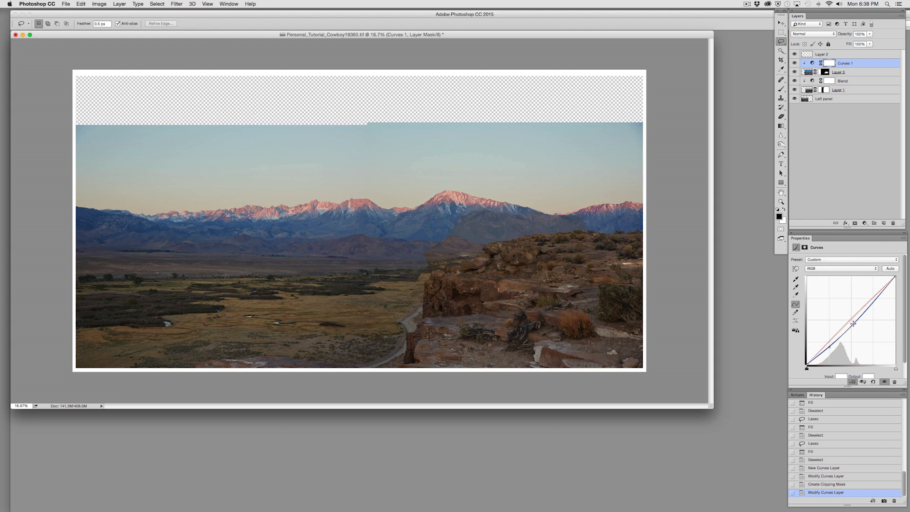
pyautogui.moveTo(853, 324); pyautogui.dragTo(854, 323)
# Step: Compare the rocks with Layer 3 hidden, raise the Curves 1 Blue midtones slightly, and check the result with the adjustment toggled
pyautogui.click(796, 73)
pyautogui.click(795, 72)
pyautogui.click(795, 72)
pyautogui.click(796, 73)
pyautogui.click(795, 72)
pyautogui.click(796, 72)
pyautogui.click(868, 271)
pyautogui.click(853, 286)
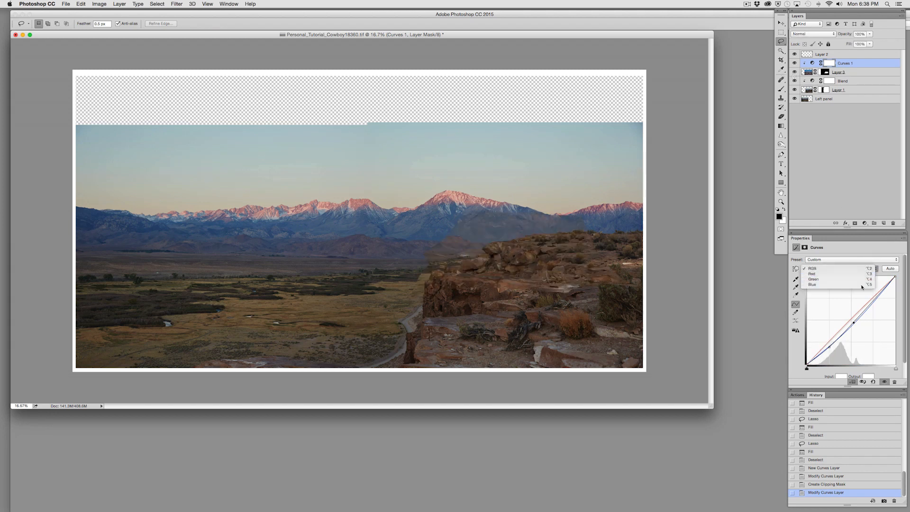
pyautogui.moveTo(851, 326); pyautogui.dragTo(850, 326)
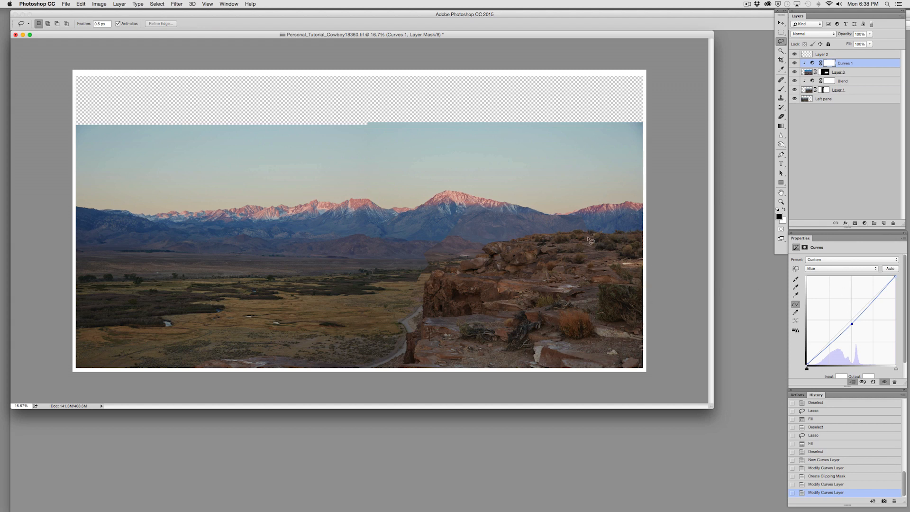
pyautogui.click(796, 63)
pyautogui.click(795, 63)
# Step: Lasso the mountains and valley above the cliff's rock edge and fill the selection with black on the Curves 1 mask
pyautogui.click(829, 62)
pyautogui.press('super+plus')
pyautogui.press('super+plus')
pyautogui.press('super+plus')
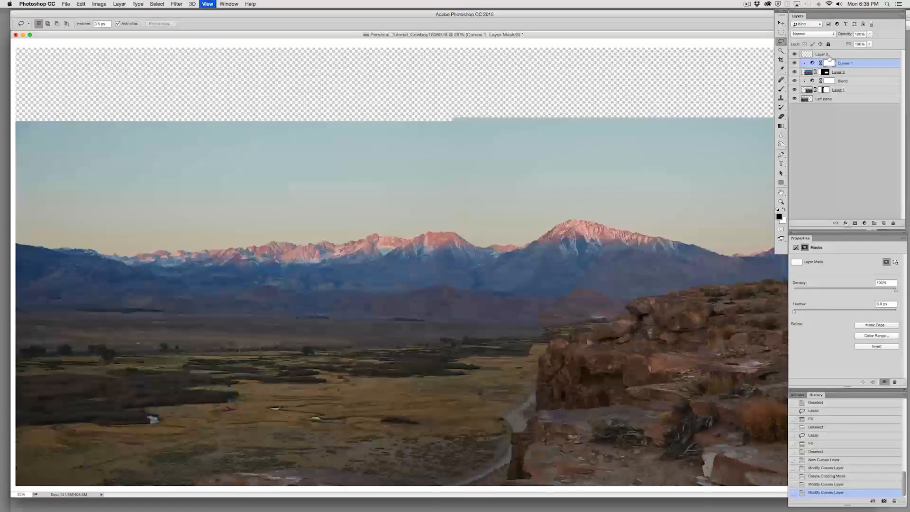
pyautogui.moveTo(587, 362); pyautogui.dragTo(323, 316)
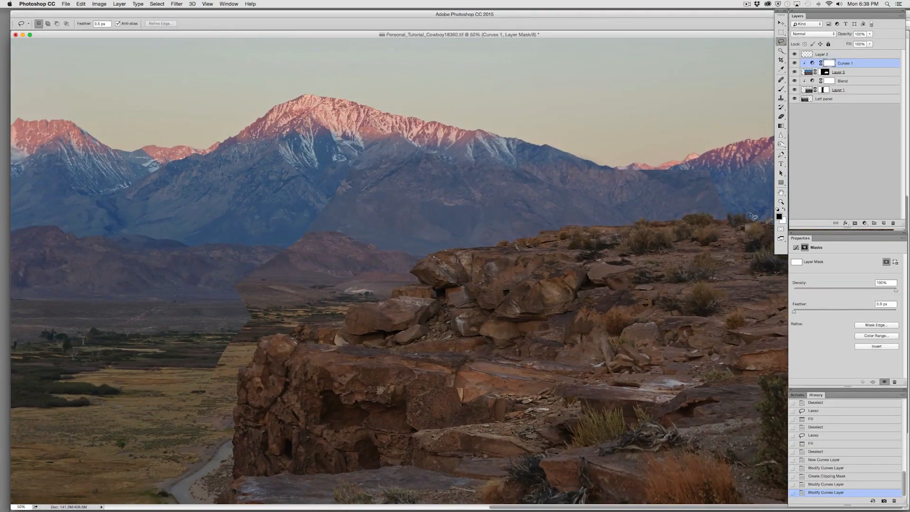
pyautogui.moveTo(730, 218)
pyautogui.mouseDown()
pyautogui.moveTo(561, 227)
pyautogui.moveTo(434, 255)
pyautogui.moveTo(416, 264)
pyautogui.moveTo(419, 290)
pyautogui.moveTo(392, 292)
pyautogui.moveTo(337, 335)
pyautogui.moveTo(272, 335)
pyautogui.moveTo(244, 369)
pyautogui.moveTo(139, 355)
pyautogui.moveTo(242, 104)
pyautogui.moveTo(696, 61)
pyautogui.moveTo(834, 174)
pyautogui.mouseUp()
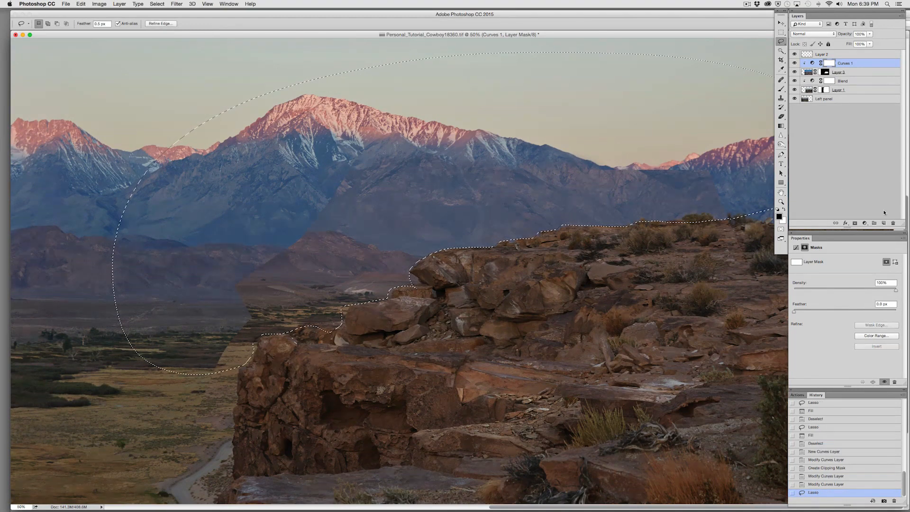
pyautogui.click(831, 64)
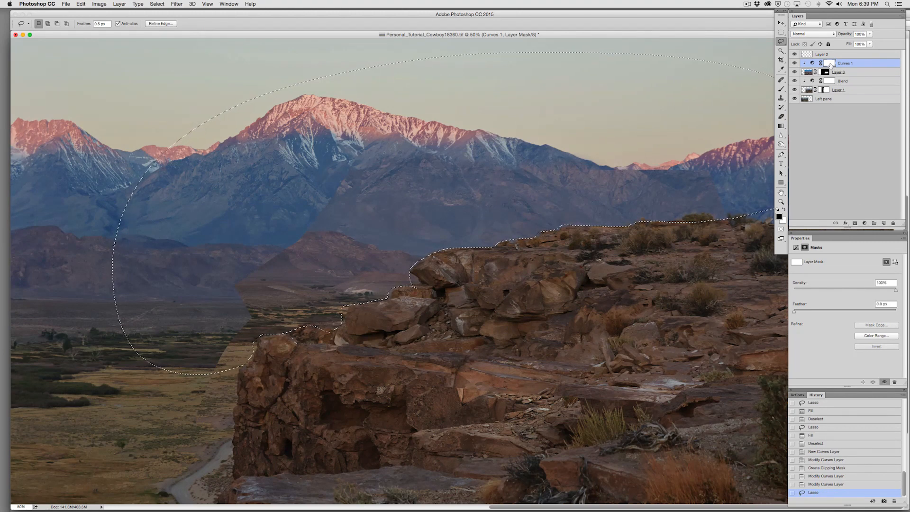
pyautogui.hotkey('alt', 'BackSpace')
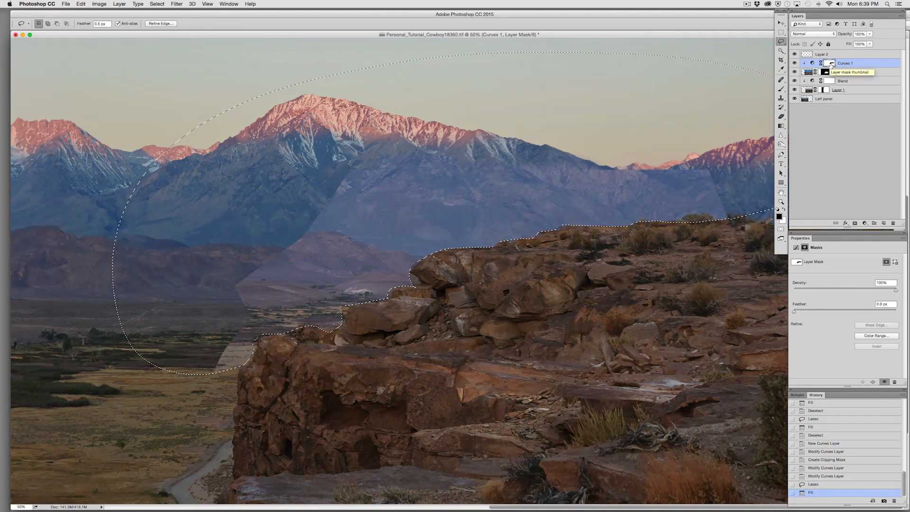
# Step: Add a second Curves adjustment for the lassoed mountain area, clip it to Layer 3, and darken its midtones
pyautogui.click(865, 224)
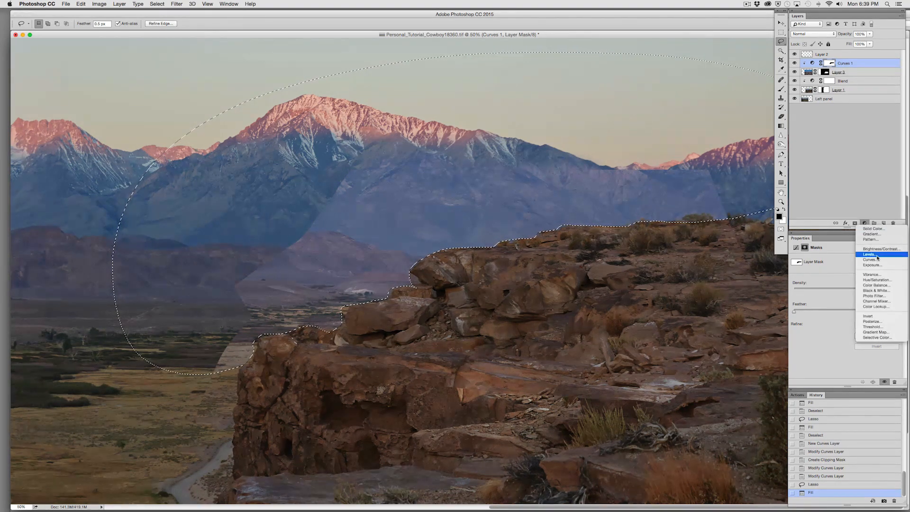
pyautogui.click(881, 262)
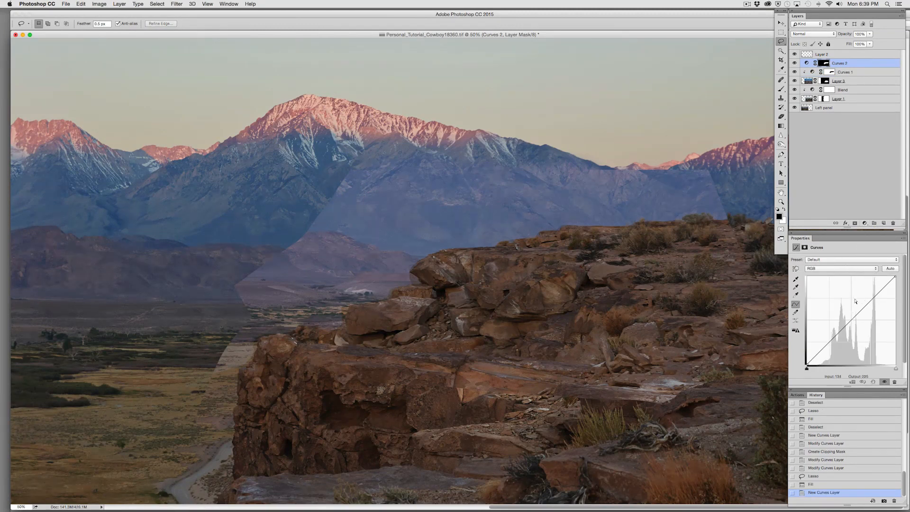
pyautogui.click(851, 322)
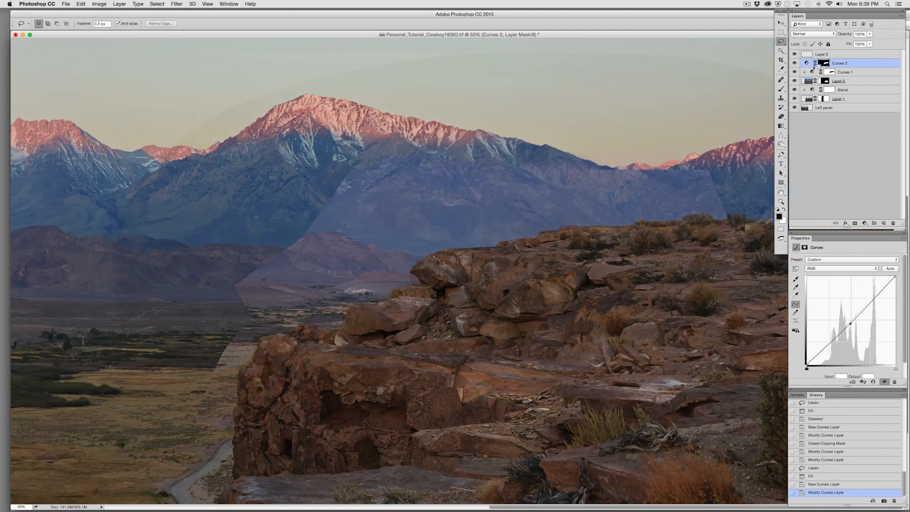
pyautogui.keyDown('alt'); pyautogui.click(812, 68); pyautogui.keyUp('alt')
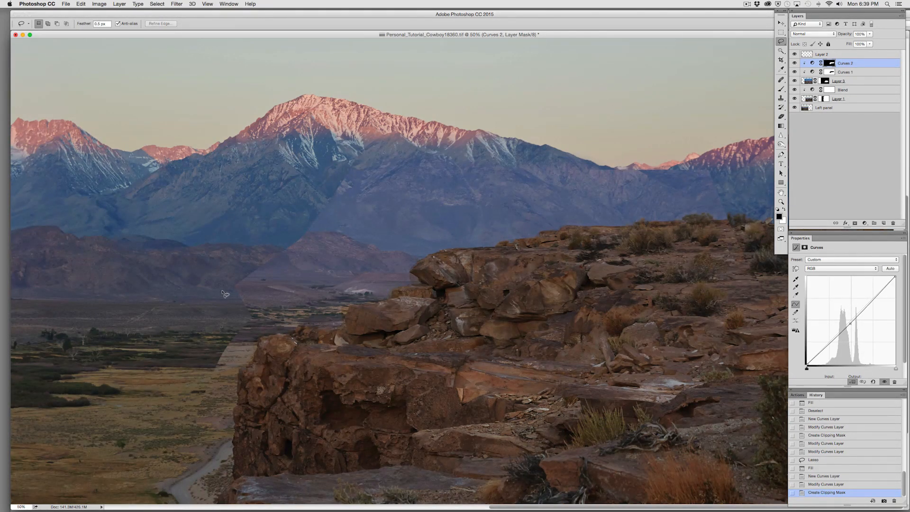
pyautogui.moveTo(852, 324); pyautogui.dragTo(851, 326)
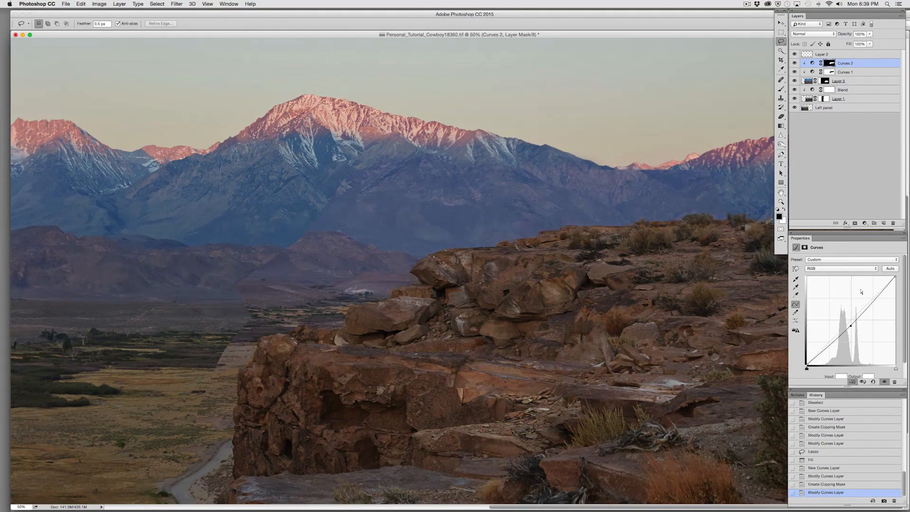
# Step: Slightly lower the Red channel's midtones in Curves 2, then compare the whole panorama with Layer 3 hidden
pyautogui.click(871, 269)
pyautogui.click(868, 276)
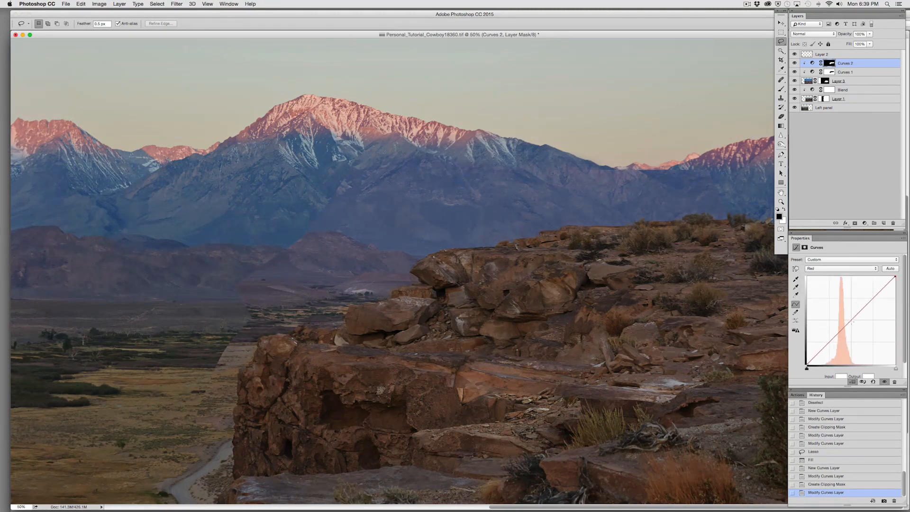
pyautogui.moveTo(851, 323); pyautogui.dragTo(851, 324)
pyautogui.press('super+0')
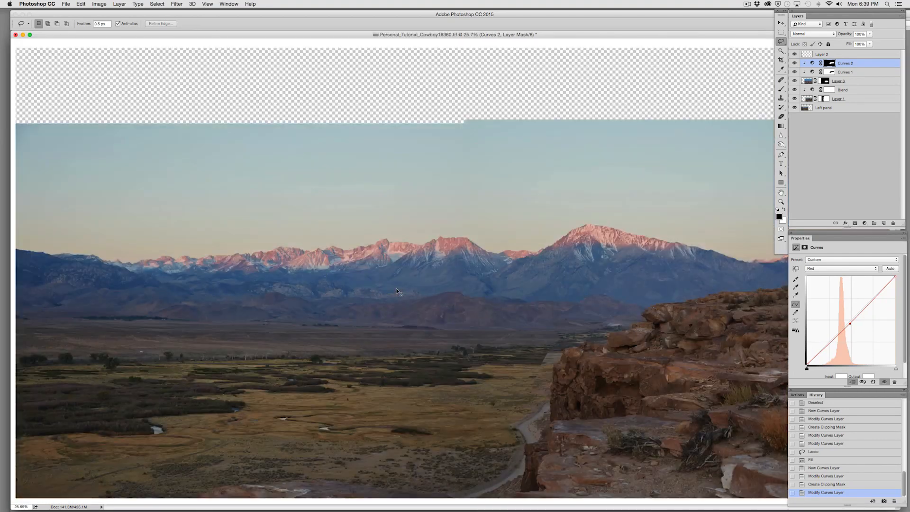
pyautogui.click(796, 82)
pyautogui.click(795, 81)
pyautogui.click(795, 82)
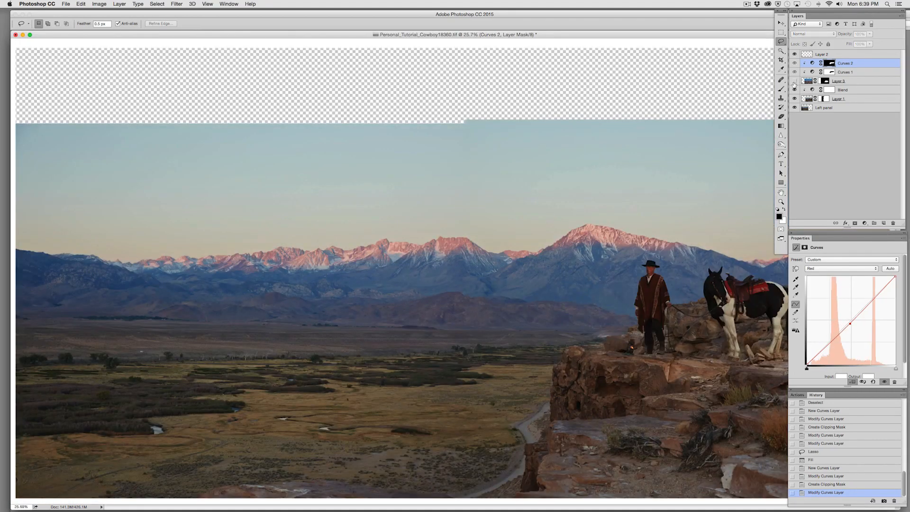
pyautogui.click(795, 81)
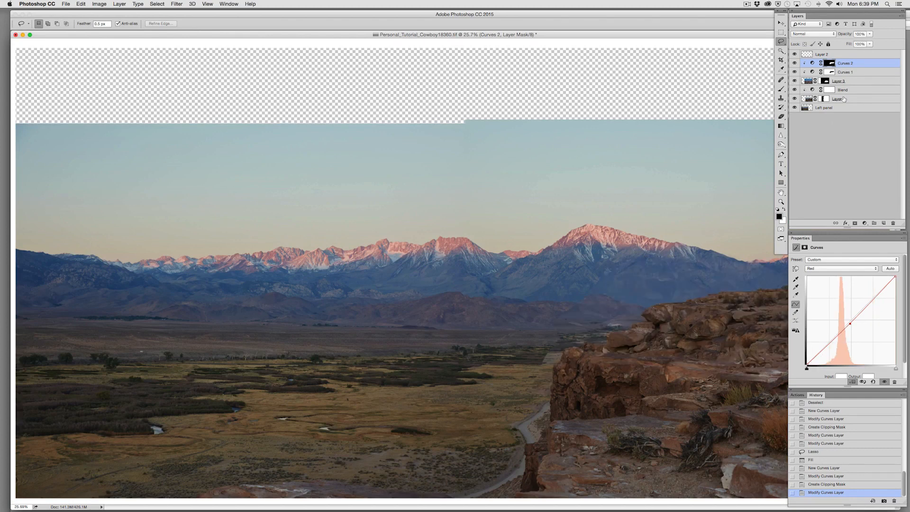
# Step: Rotate Layer 3 by -1.00 degree with Free Transform and compare its alignment against the layers below
pyautogui.press('super+t')
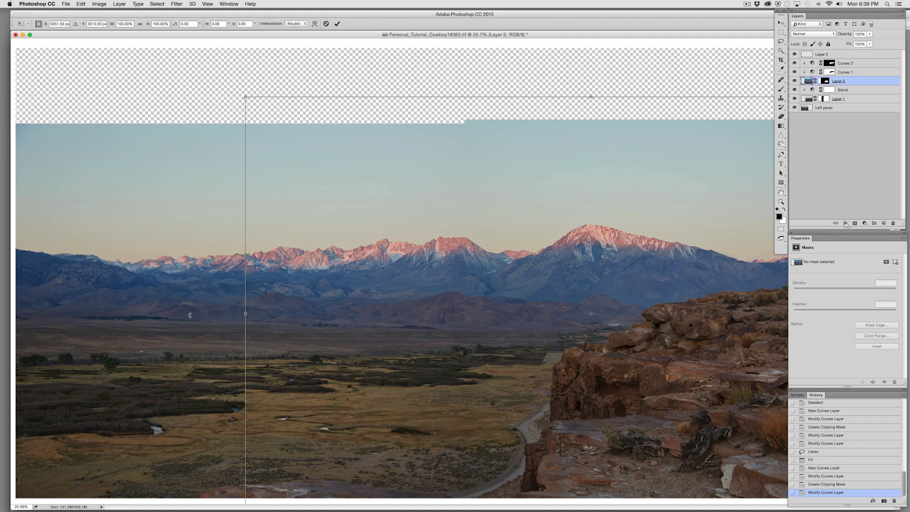
pyautogui.moveTo(190, 315); pyautogui.dragTo(185, 330)
pyautogui.press('l')
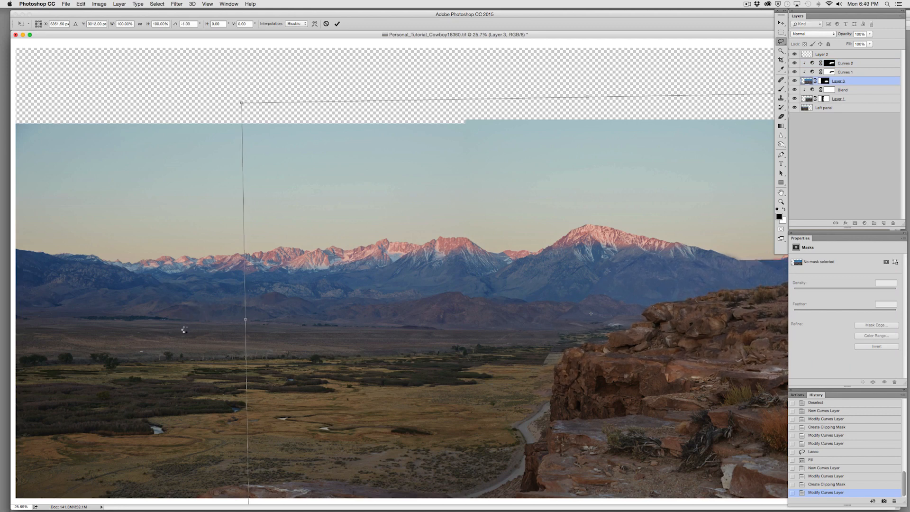
pyautogui.click(795, 81)
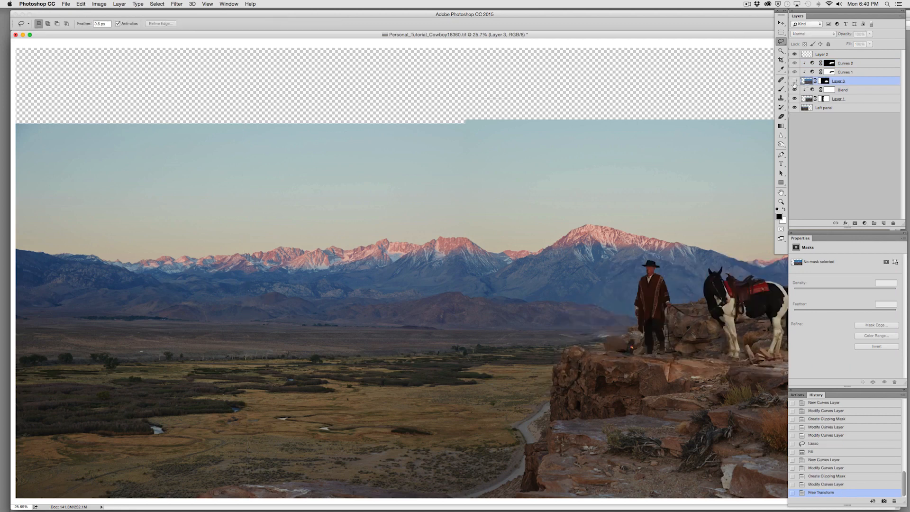
pyautogui.click(795, 82)
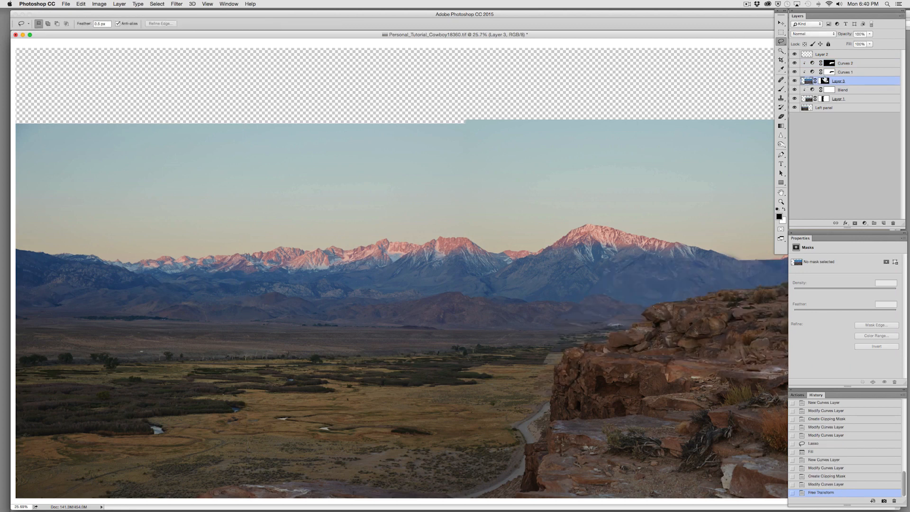
# Step: Lasso the valley and hills beside the cliff's upper left edge, fill the area with black on Layer 3's mask, and deselect
pyautogui.click(826, 81)
pyautogui.moveTo(588, 223)
pyautogui.mouseDown()
pyautogui.moveTo(636, 302)
pyautogui.moveTo(627, 339)
pyautogui.moveTo(569, 203)
pyautogui.mouseUp()
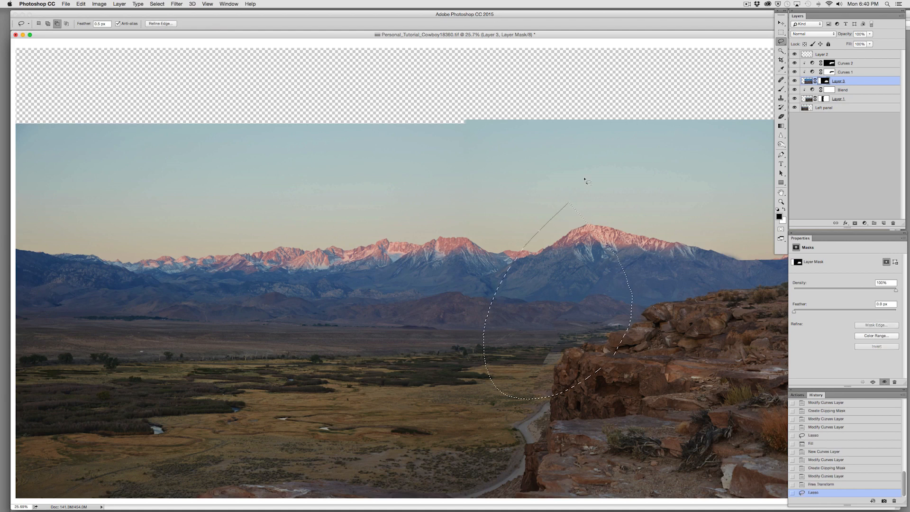
pyautogui.hotkey('alt', 'BackSpace')
pyautogui.press('super+d')
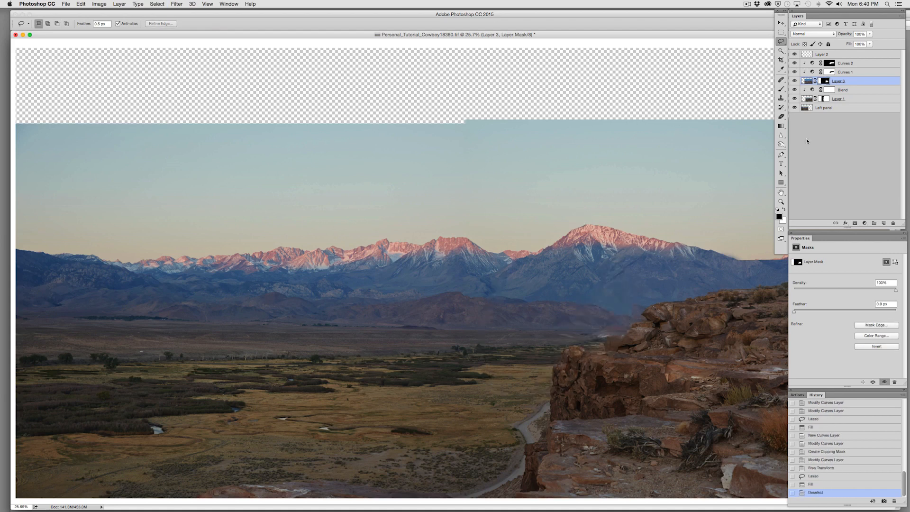
# Step: Compare with Layer 3 hidden, then lasso the cliff's left face, fill it with black on the Layer 3 mask, and deselect
pyautogui.click(795, 82)
pyautogui.click(795, 82)
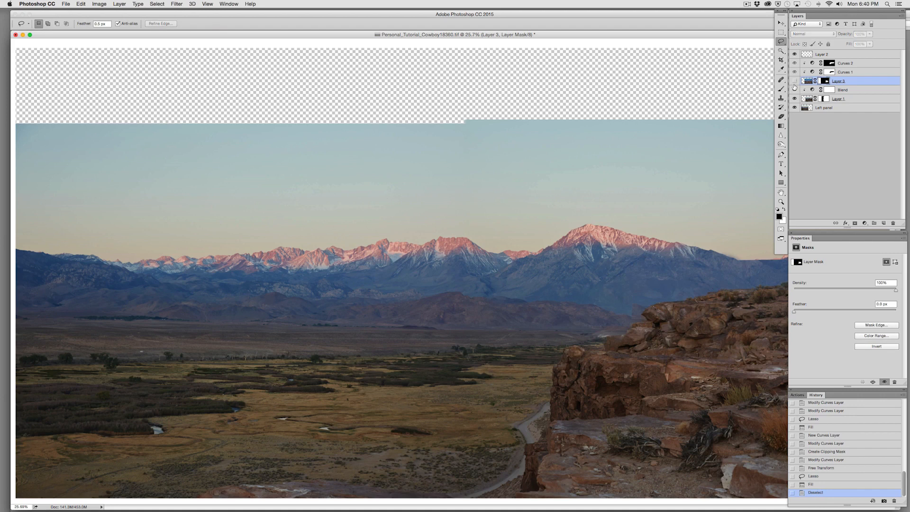
pyautogui.click(795, 82)
pyautogui.click(795, 81)
pyautogui.click(795, 81)
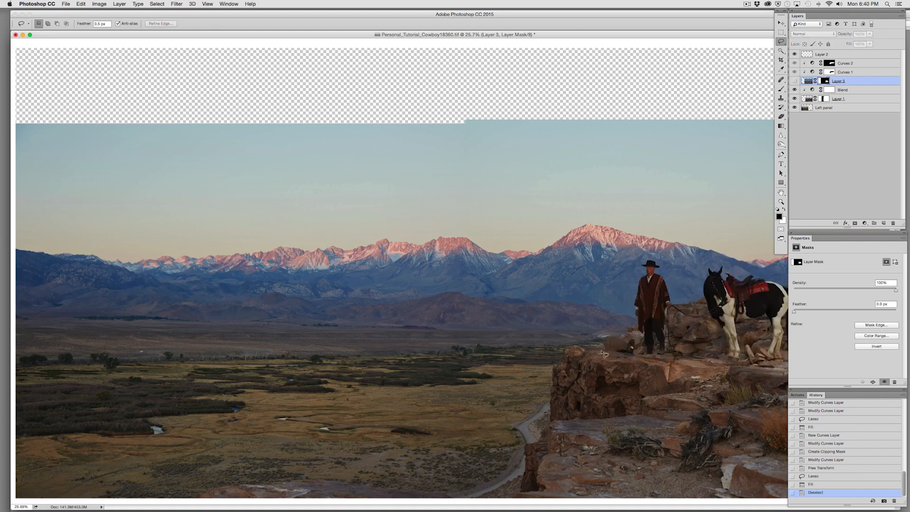
pyautogui.moveTo(605, 354); pyautogui.dragTo(507, 271)
pyautogui.hotkey('alt', 'BackSpace')
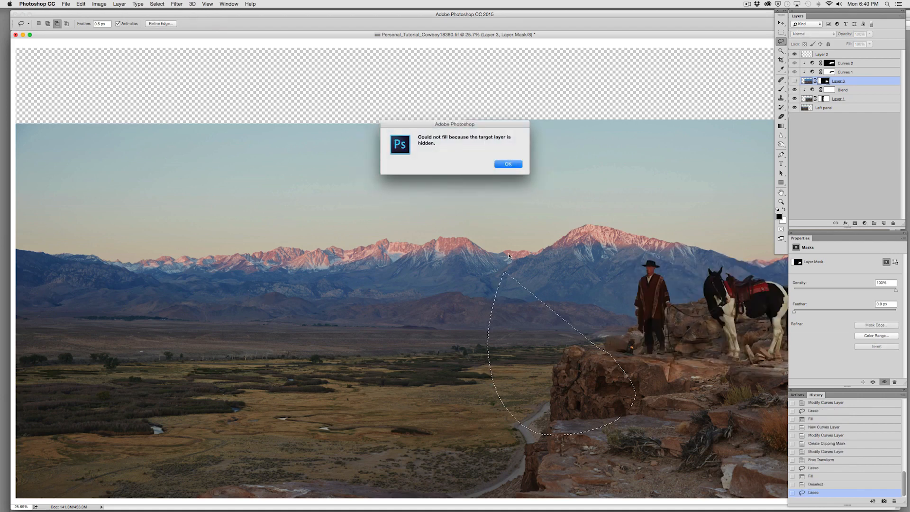
pyautogui.click(499, 167)
pyautogui.click(795, 81)
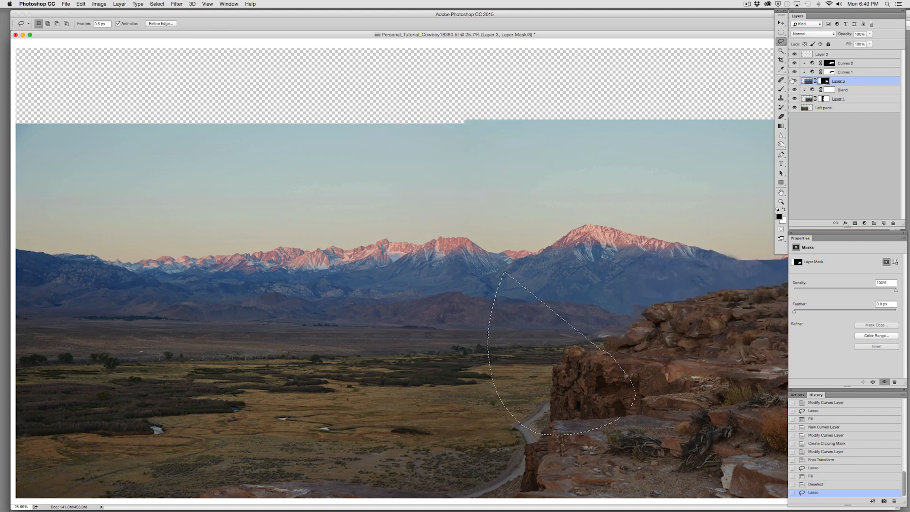
pyautogui.hotkey('alt', 'BackSpace')
pyautogui.press('super+d')
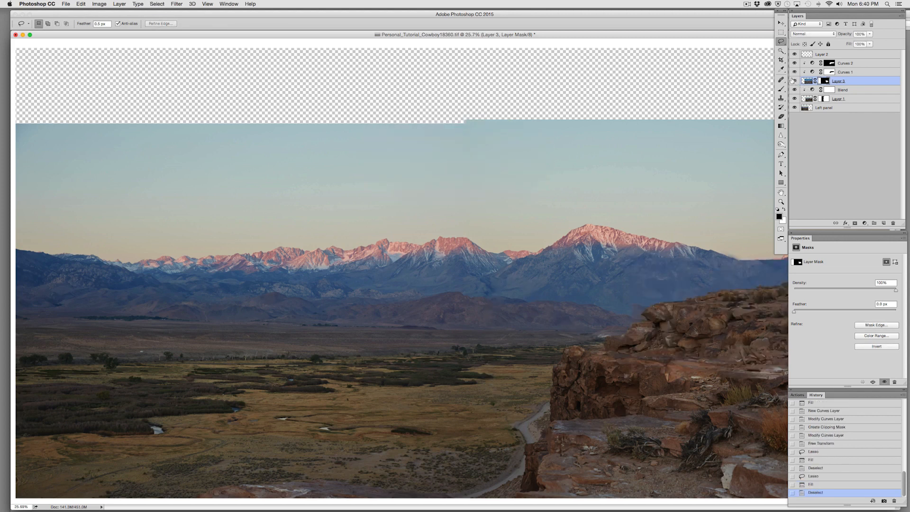
pyautogui.click(794, 81)
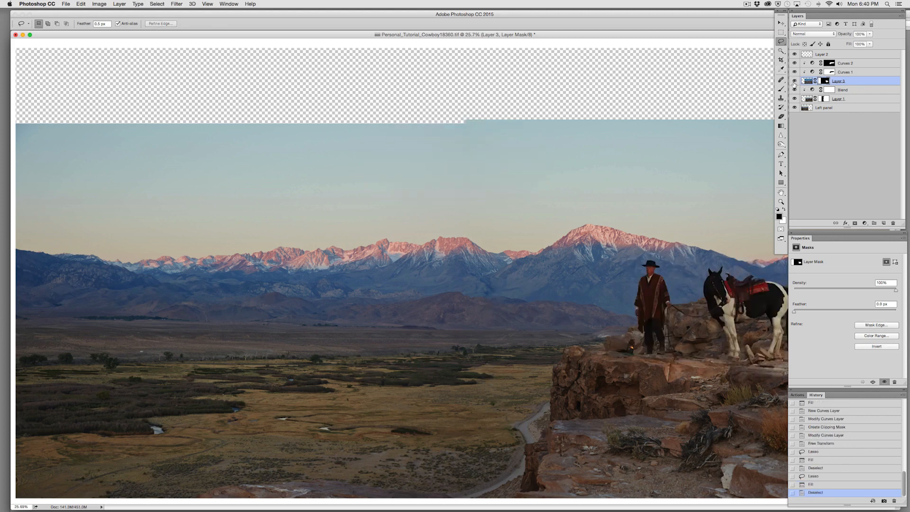
# Step: Compare the panorama with Layer 3 and the Blend adjustment hidden and shown, up close and across the whole image
pyautogui.click(795, 81)
pyautogui.click(795, 81)
pyautogui.click(795, 81)
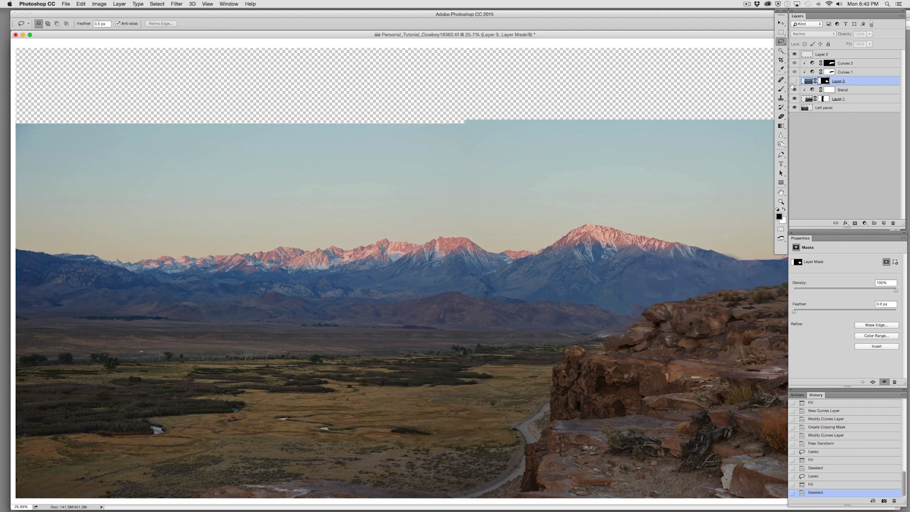
pyautogui.click(795, 82)
pyautogui.click(794, 82)
pyautogui.click(791, 86)
pyautogui.click(791, 86)
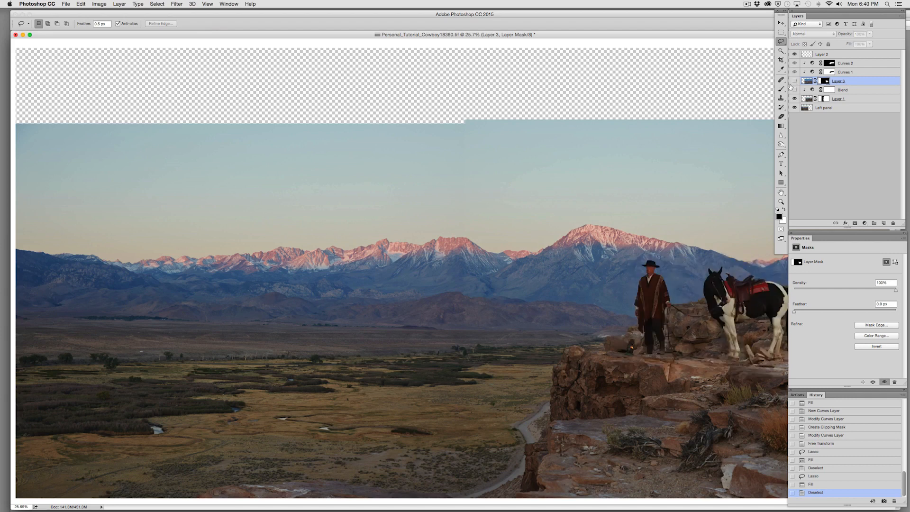
pyautogui.click(791, 86)
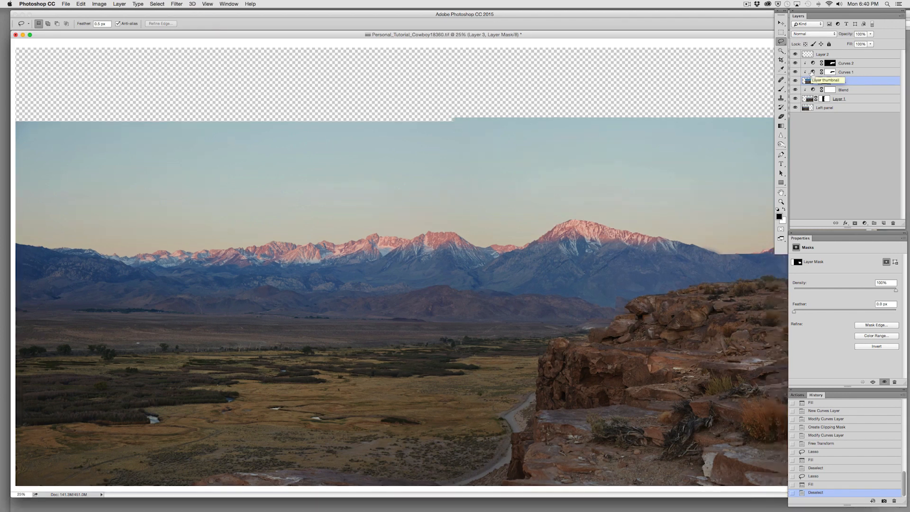
pyautogui.press('super+minus')
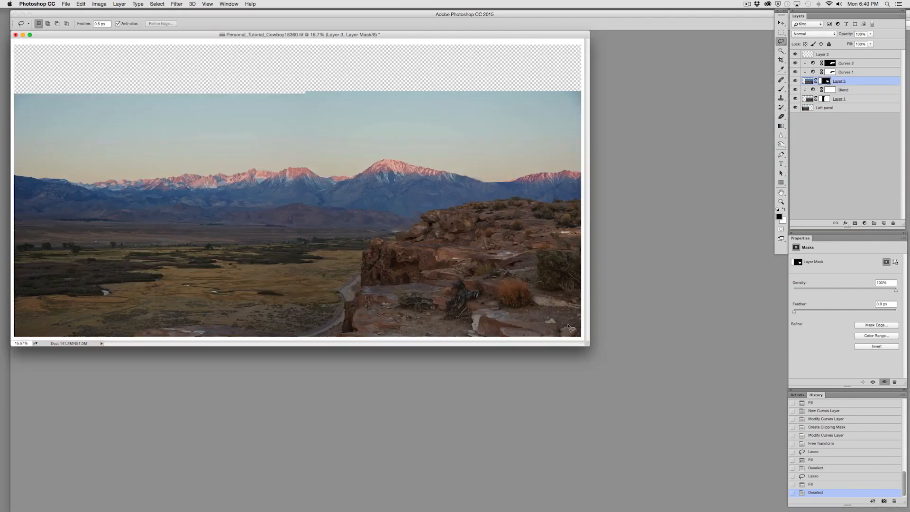
pyautogui.moveTo(588, 346); pyautogui.dragTo(705, 459)
pyautogui.click(796, 81)
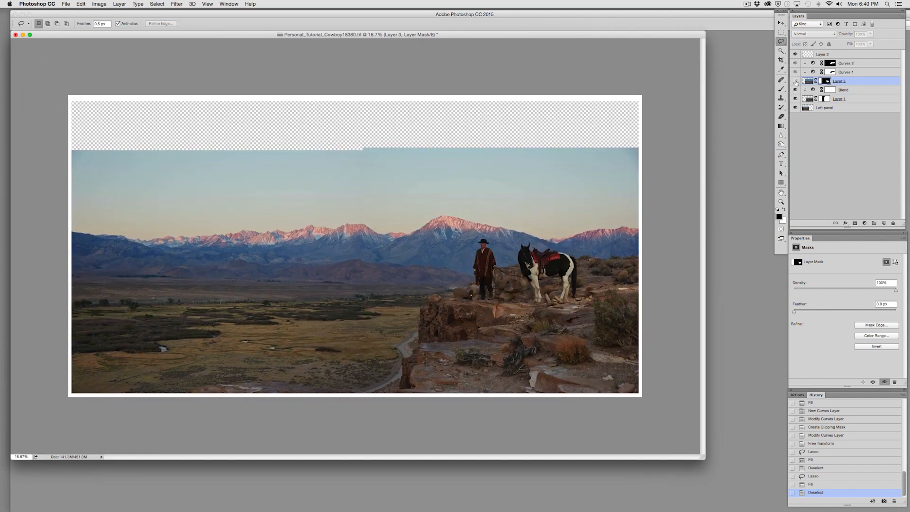
pyautogui.click(795, 81)
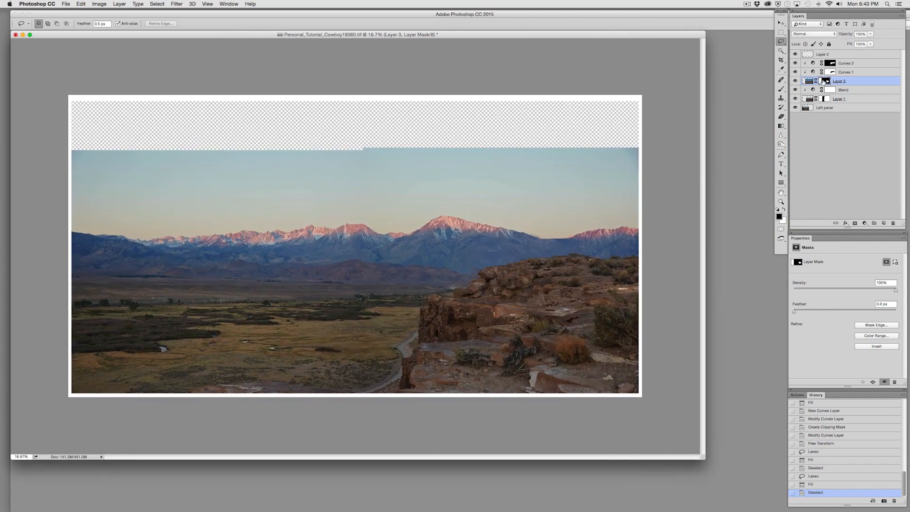
# Step: Brush black with an enlarged brush on Layer 3's mask beside the large bush at the rocks' lower right edge
pyautogui.press('b')
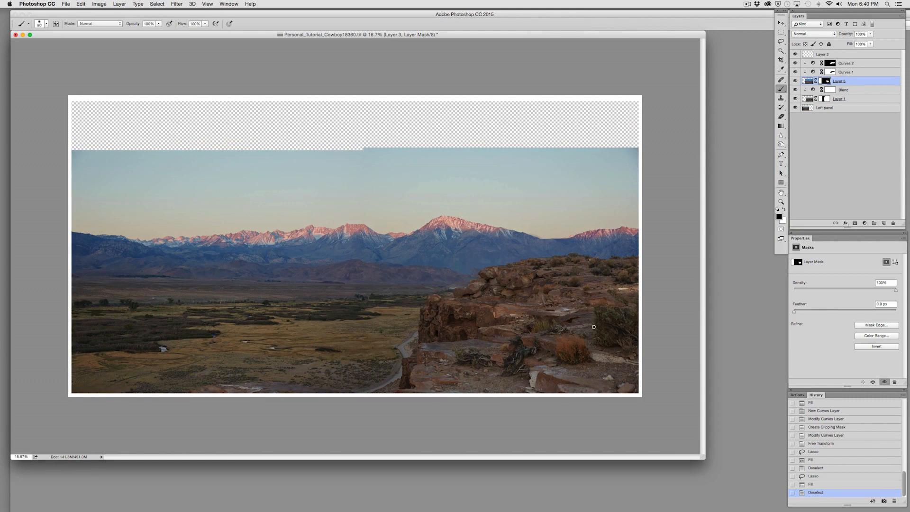
pyautogui.press(']')
pyautogui.press(']')
pyautogui.press(']')
pyautogui.press(']')
pyautogui.press(']')
pyautogui.press(']')
pyautogui.moveTo(628, 326)
pyautogui.mouseDown()
pyautogui.moveTo(600, 312)
pyautogui.moveTo(603, 325)
pyautogui.moveTo(524, 345)
pyautogui.moveTo(500, 321)
pyautogui.moveTo(484, 263)
pyautogui.moveTo(468, 336)
pyautogui.moveTo(572, 348)
pyautogui.moveTo(502, 321)
pyautogui.moveTo(514, 354)
pyautogui.moveTo(621, 320)
pyautogui.moveTo(612, 302)
pyautogui.moveTo(638, 316)
pyautogui.moveTo(595, 330)
pyautogui.mouseUp()
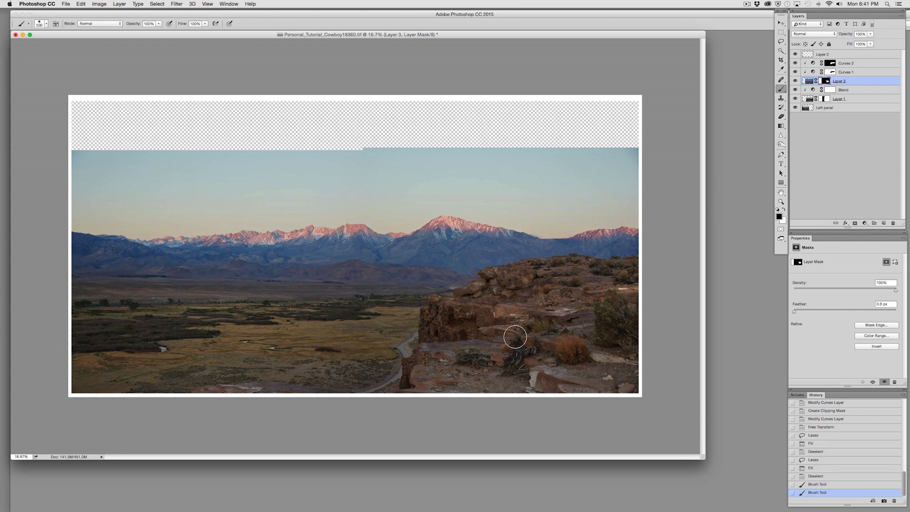
# Step: Check Layer 3's mask overlay, then brush black with a smaller tip along the lower edge of the added rocks
pyautogui.press('super+equal')
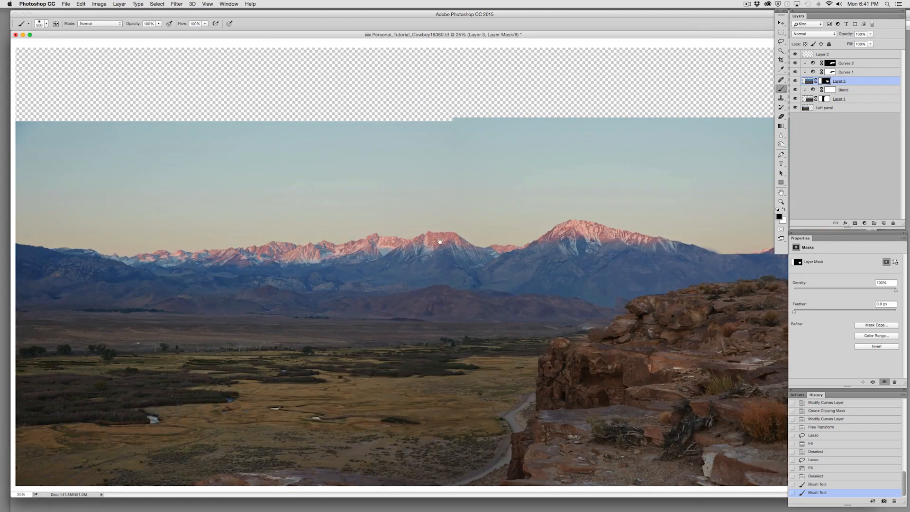
pyautogui.moveTo(590, 35); pyautogui.dragTo(520, 29)
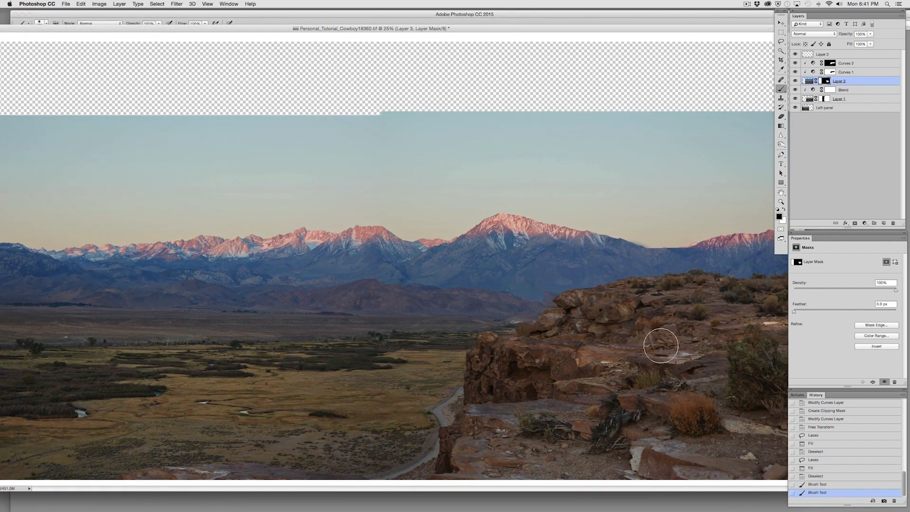
pyautogui.press('\\')
pyautogui.press('\\')
pyautogui.press('\\')
pyautogui.press('\\')
pyautogui.press('[')
pyautogui.press('[')
pyautogui.press('[')
pyautogui.moveTo(705, 364); pyautogui.dragTo(652, 358)
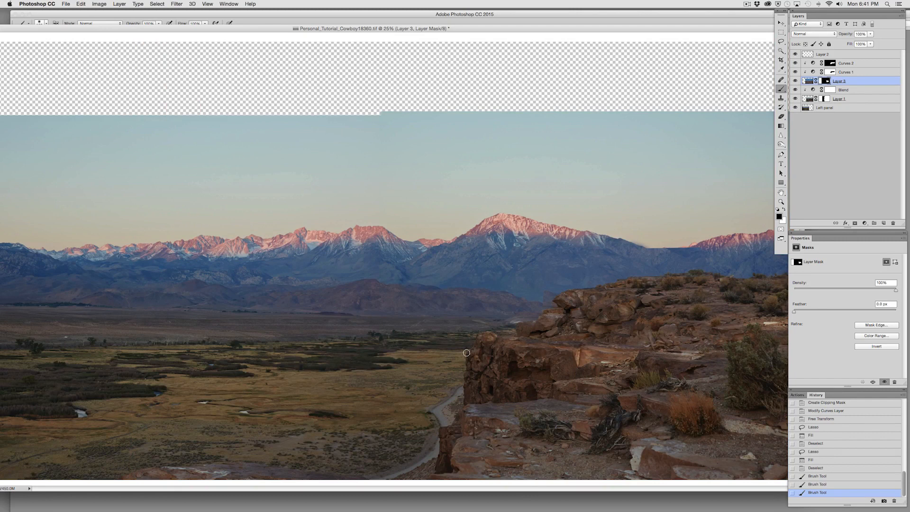
pyautogui.moveTo(613, 367); pyautogui.dragTo(538, 390)
# Step: Recheck Layer 3's mask overlay and touch up the mask with black where the rocks meet the bush
pyautogui.press('\\')
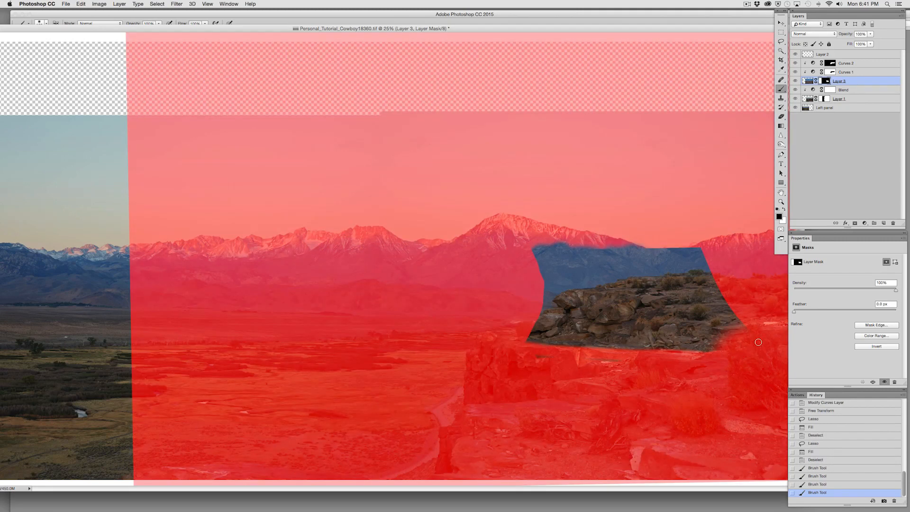
pyautogui.press('\\')
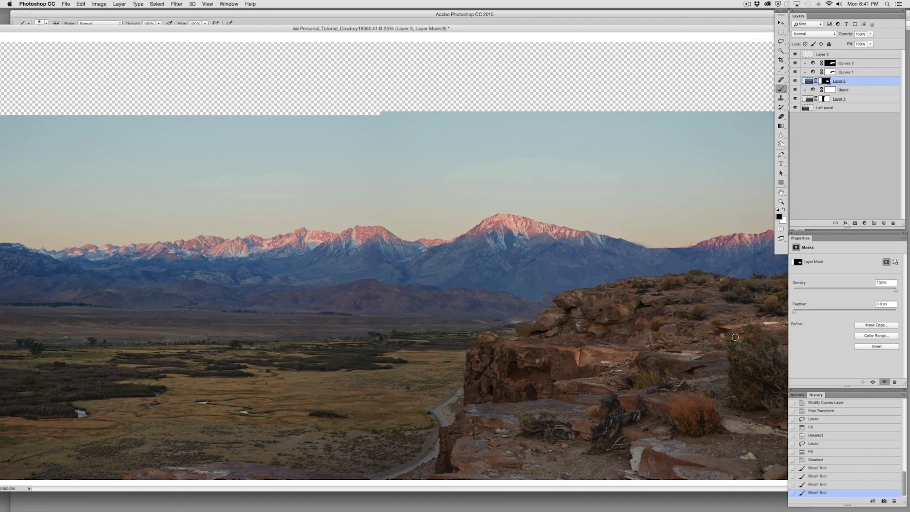
pyautogui.moveTo(723, 336); pyautogui.dragTo(743, 336)
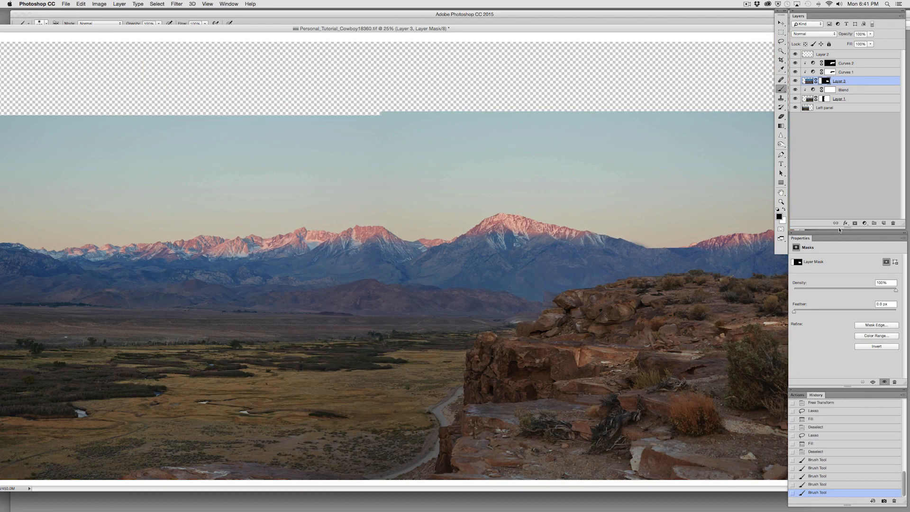
# Step: Erase the black from Layer 3's mask along the upper right hilltop to extend the added rocks toward the image edge
pyautogui.click(783, 117)
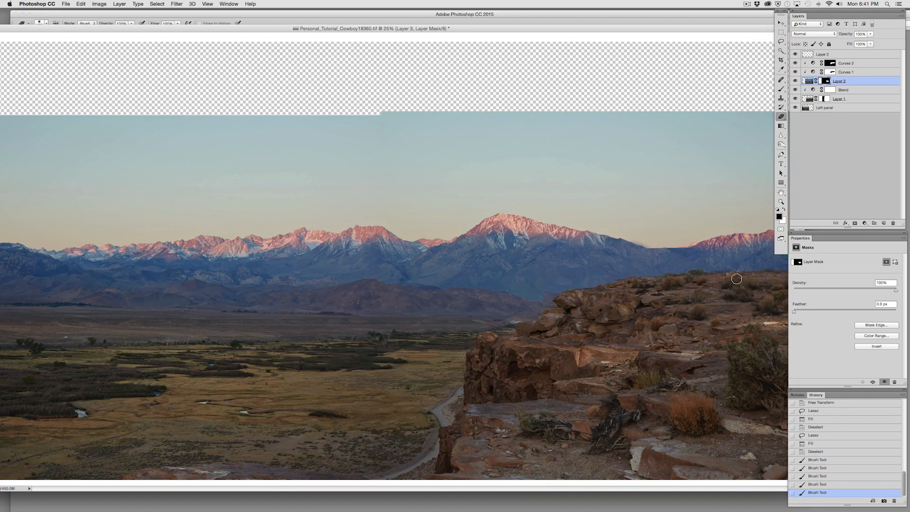
pyautogui.moveTo(723, 272)
pyautogui.mouseDown()
pyautogui.moveTo(682, 273)
pyautogui.moveTo(697, 278)
pyautogui.mouseUp()
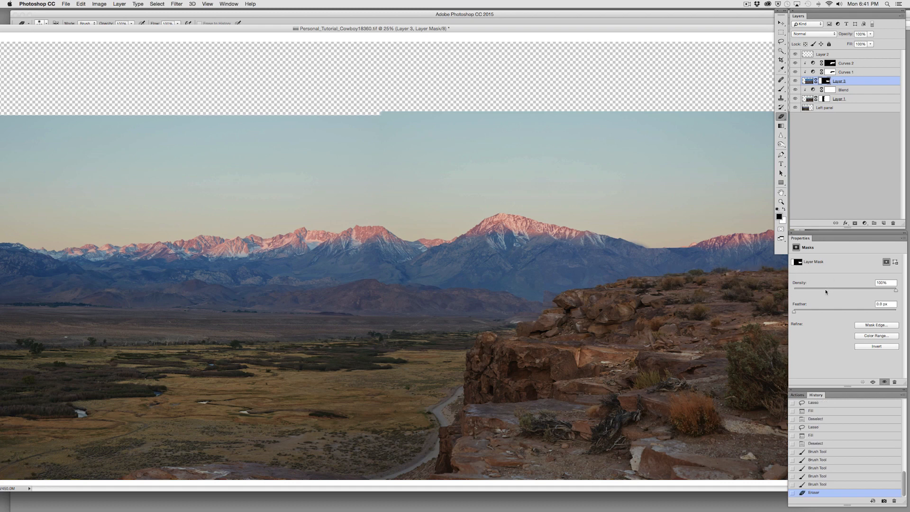
pyautogui.press('\\')
pyautogui.moveTo(762, 279)
pyautogui.mouseDown()
pyautogui.moveTo(786, 308)
pyautogui.moveTo(710, 296)
pyautogui.mouseUp()
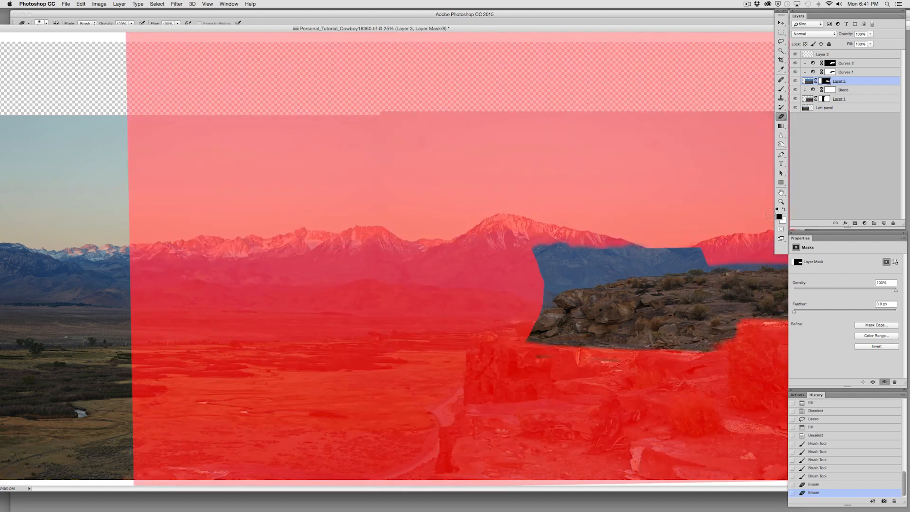
pyautogui.press('\\')
# Step: Refine Layer 3's mask with Brush and Eraser along the mountain ridge and foothills above the rocks, using the mask overlay
pyautogui.press('b')
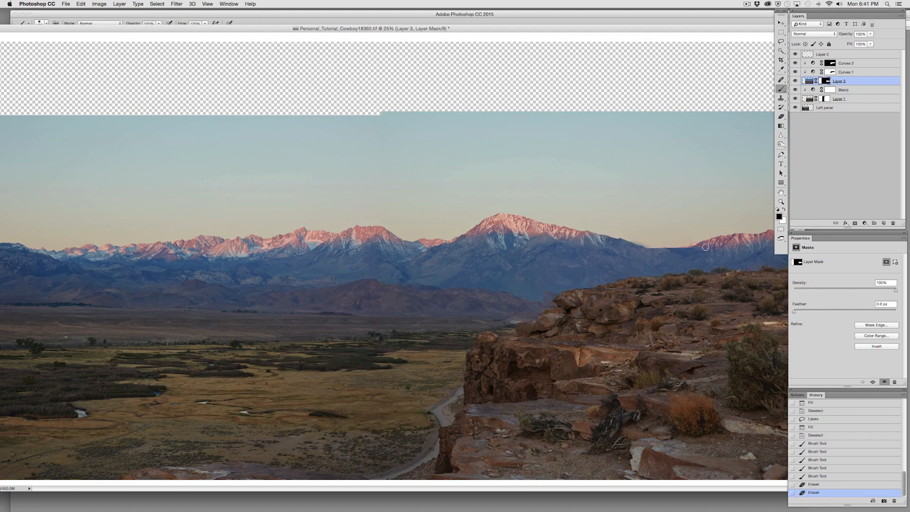
pyautogui.moveTo(705, 247)
pyautogui.mouseDown()
pyautogui.moveTo(627, 241)
pyautogui.moveTo(689, 263)
pyautogui.moveTo(668, 269)
pyautogui.moveTo(690, 263)
pyautogui.moveTo(700, 285)
pyautogui.moveTo(740, 274)
pyautogui.moveTo(685, 278)
pyautogui.moveTo(660, 268)
pyautogui.moveTo(726, 283)
pyautogui.moveTo(738, 274)
pyautogui.moveTo(683, 289)
pyautogui.moveTo(755, 291)
pyautogui.moveTo(721, 278)
pyautogui.moveTo(730, 312)
pyautogui.mouseUp()
pyautogui.press('e')
pyautogui.press('\\')
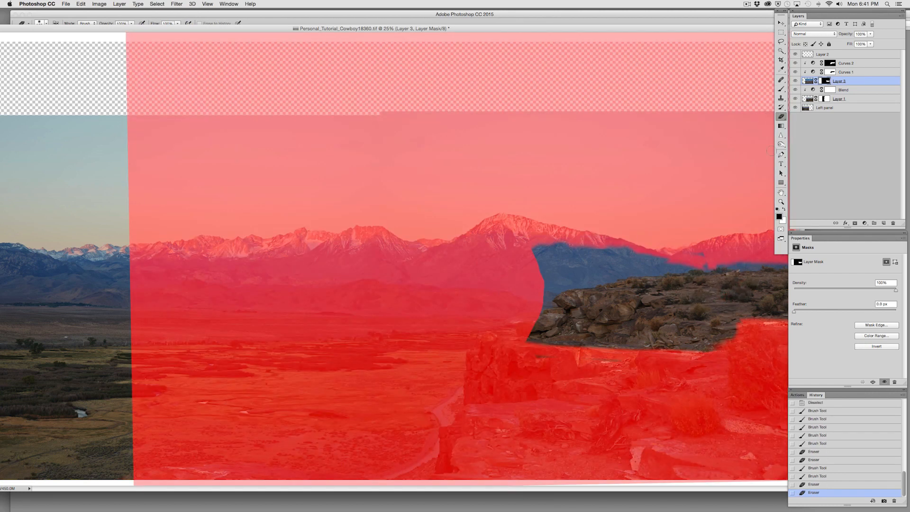
pyautogui.click(781, 89)
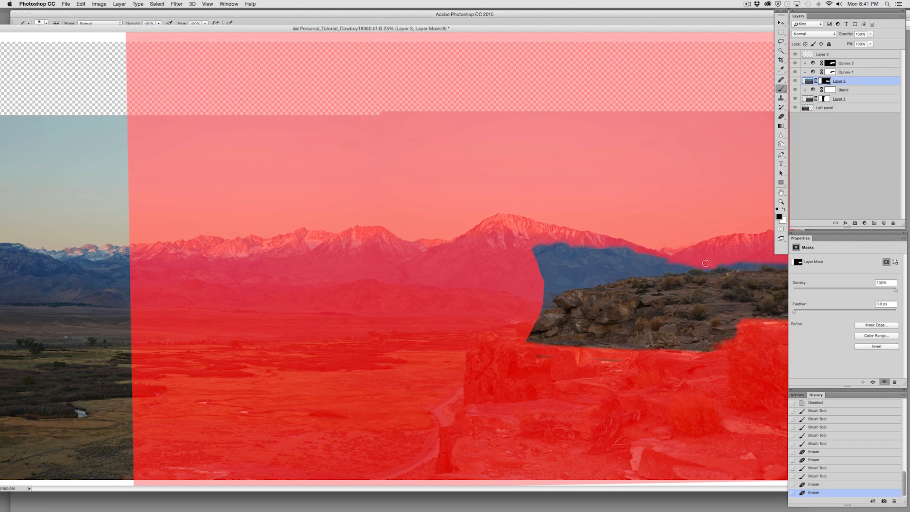
pyautogui.moveTo(746, 261); pyautogui.dragTo(749, 260)
pyautogui.press('\\')
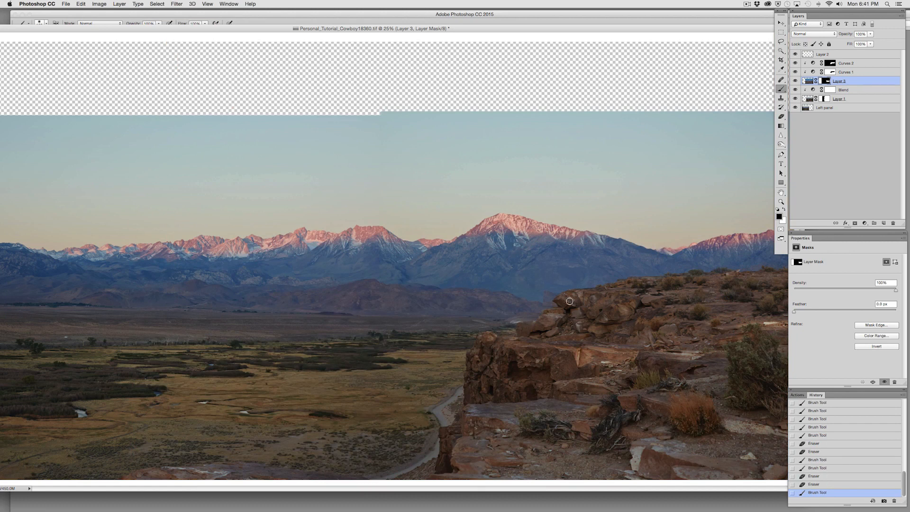
# Step: Slightly adjust the shadows on the RGB curve of Curves 1 while viewing the whole panorama
pyautogui.press('super+0')
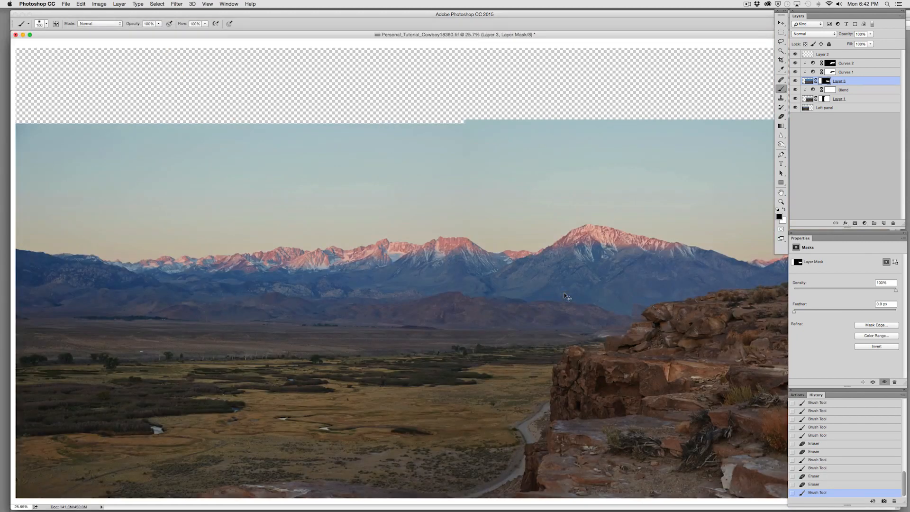
pyautogui.press('super+minus')
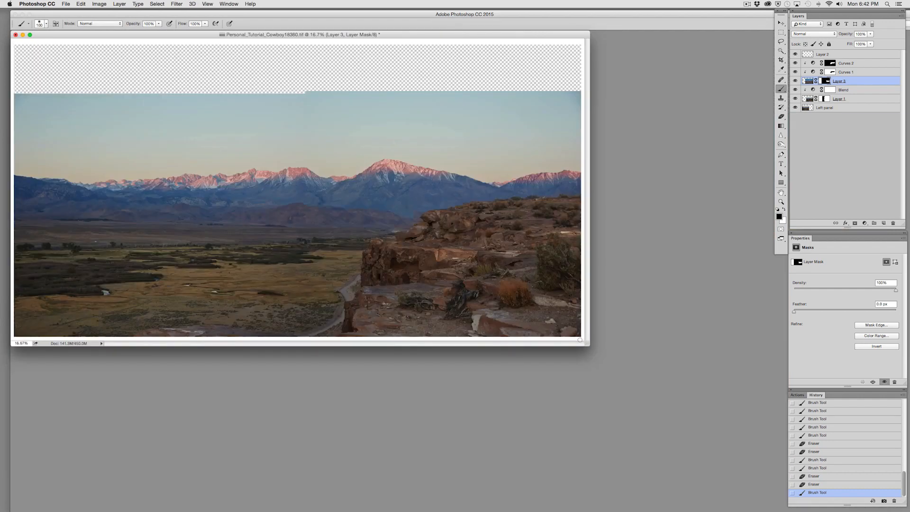
pyautogui.moveTo(589, 345); pyautogui.dragTo(740, 489)
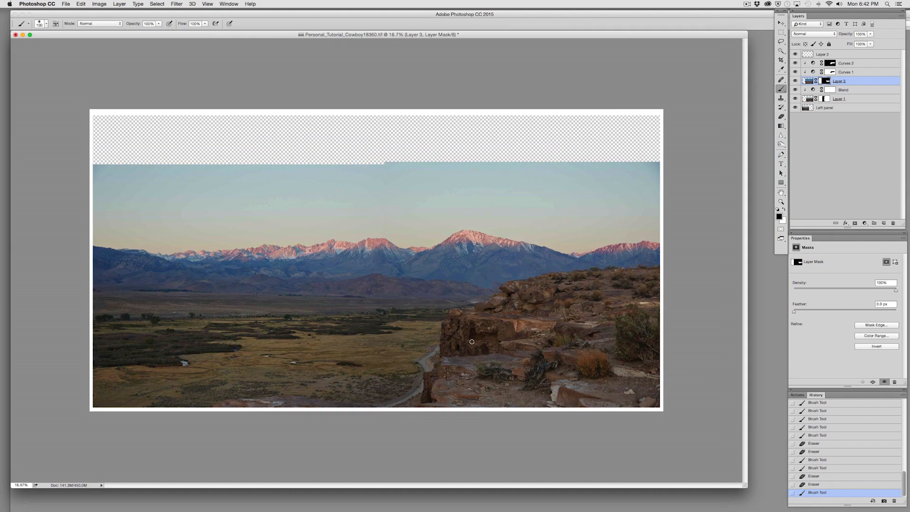
pyautogui.click(813, 72)
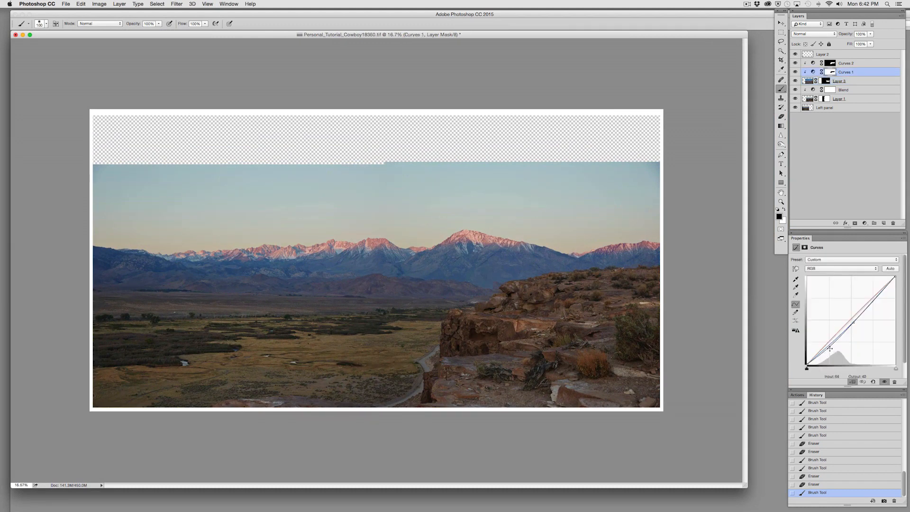
pyautogui.moveTo(830, 347); pyautogui.dragTo(831, 347)
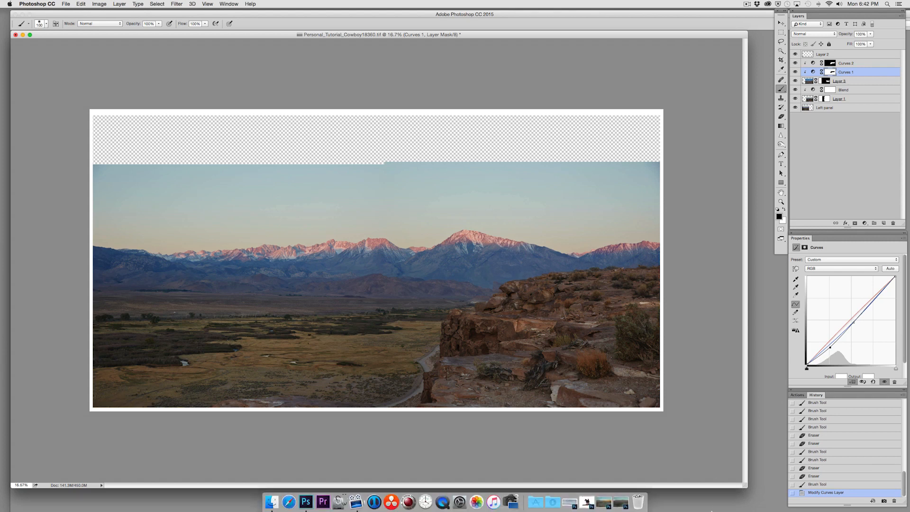
# Step: Bring up the minimized Sky 3.psd and examine its composite with the Blend copy 3, Hue/Saturation and retouch layers hidden and shown
pyautogui.click(578, 507)
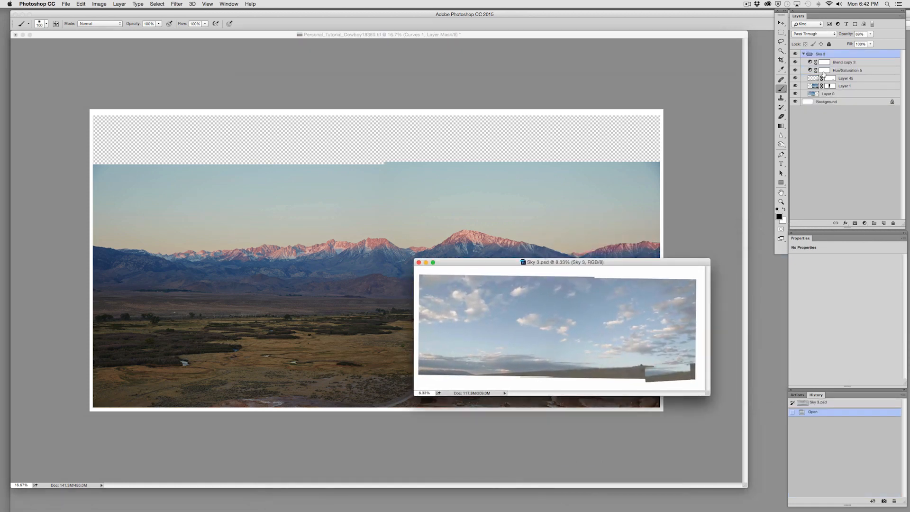
pyautogui.moveTo(797, 70); pyautogui.dragTo(796, 62)
pyautogui.click(796, 79)
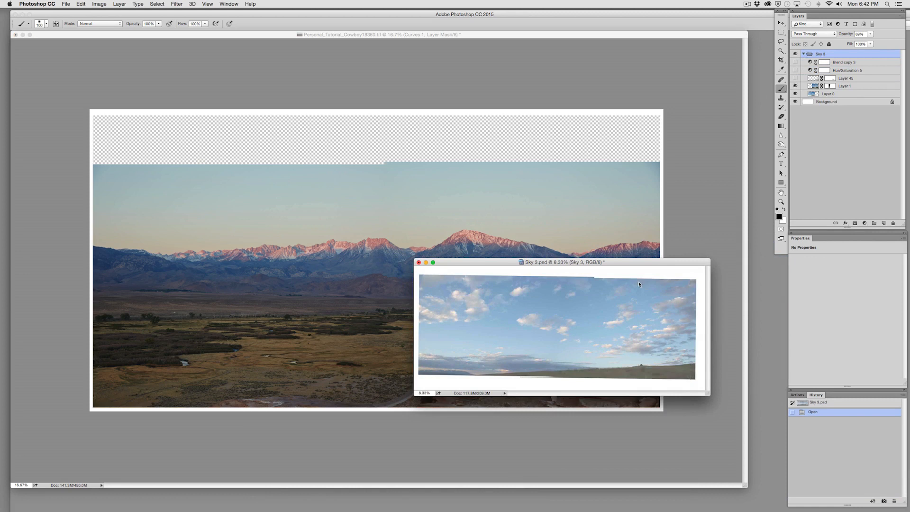
pyautogui.click(796, 79)
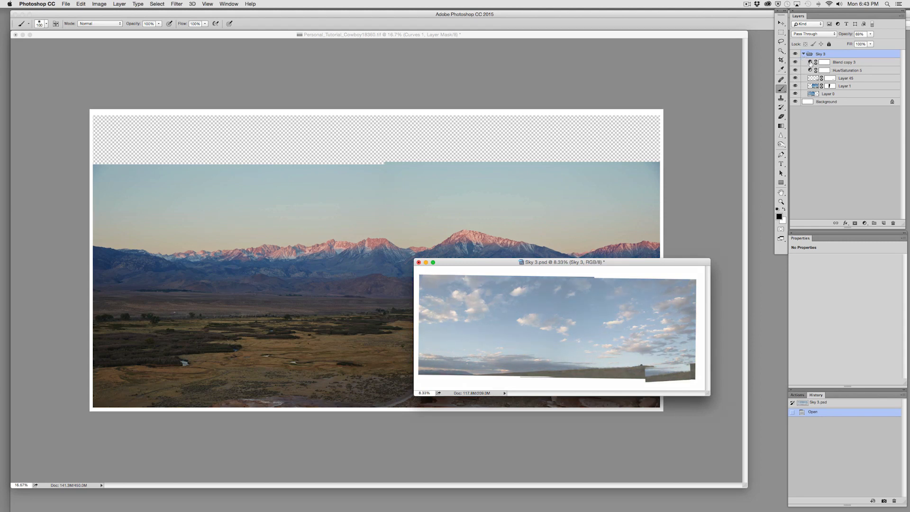
pyautogui.click(811, 62)
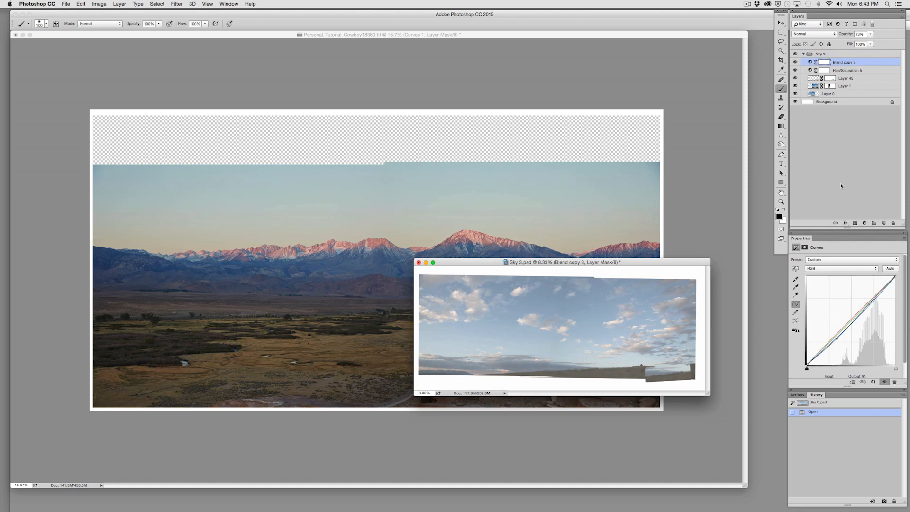
# Step: Collapse the Sky 3 group, copy it into the panorama document, and place it above Curves 2 in the layer stack
pyautogui.click(803, 54)
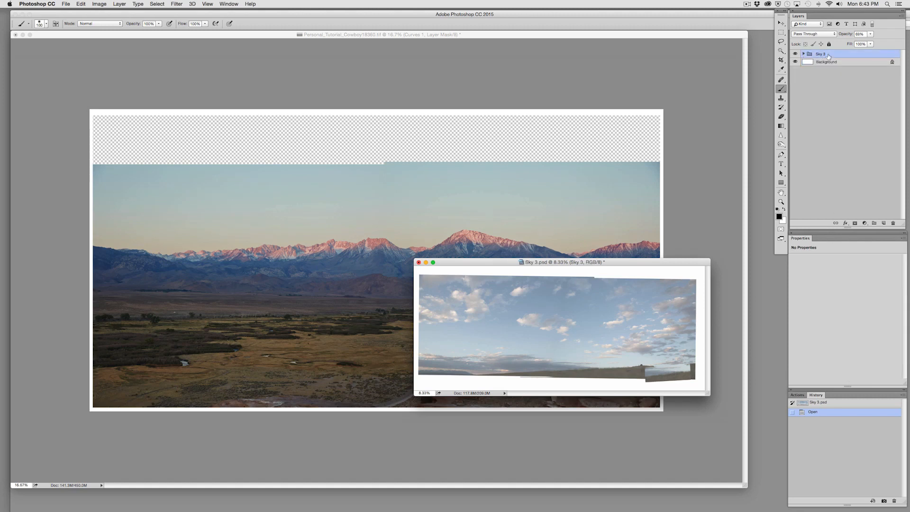
pyautogui.moveTo(832, 54); pyautogui.dragTo(446, 240)
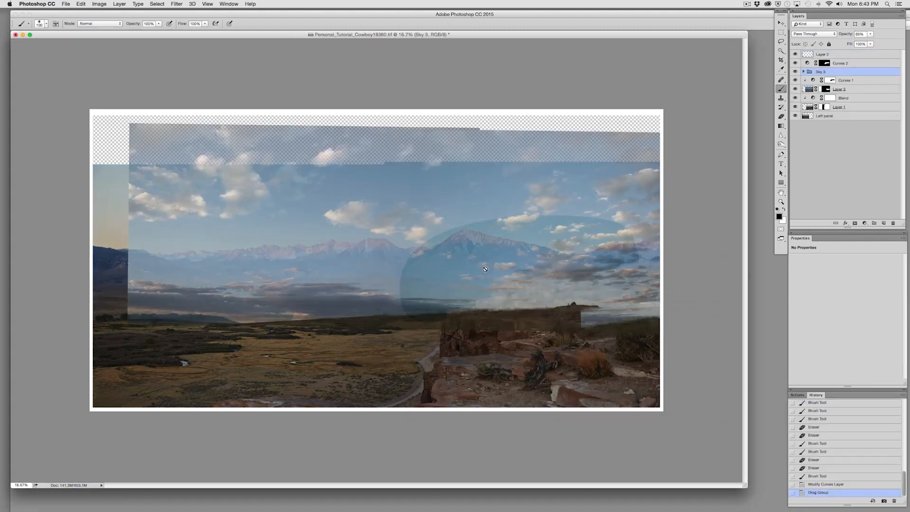
pyautogui.moveTo(840, 71); pyautogui.dragTo(836, 67)
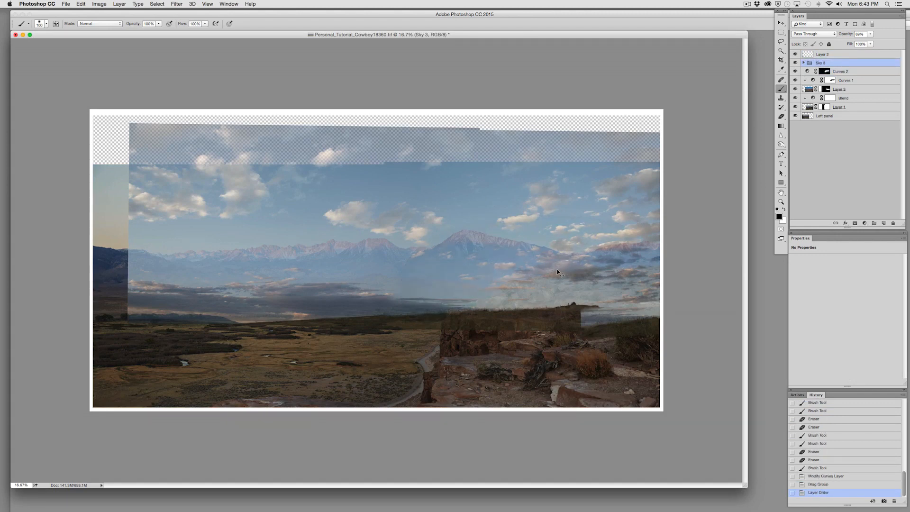
# Step: Shift the Sky 3 group slightly upward and clip the Curves 2 adjustment back to the Layer 3 clipping stack
pyautogui.moveTo(559, 273)
pyautogui.mouseDown()
pyautogui.moveTo(525, 232)
pyautogui.moveTo(565, 206)
pyautogui.moveTo(558, 271)
pyautogui.mouseUp()
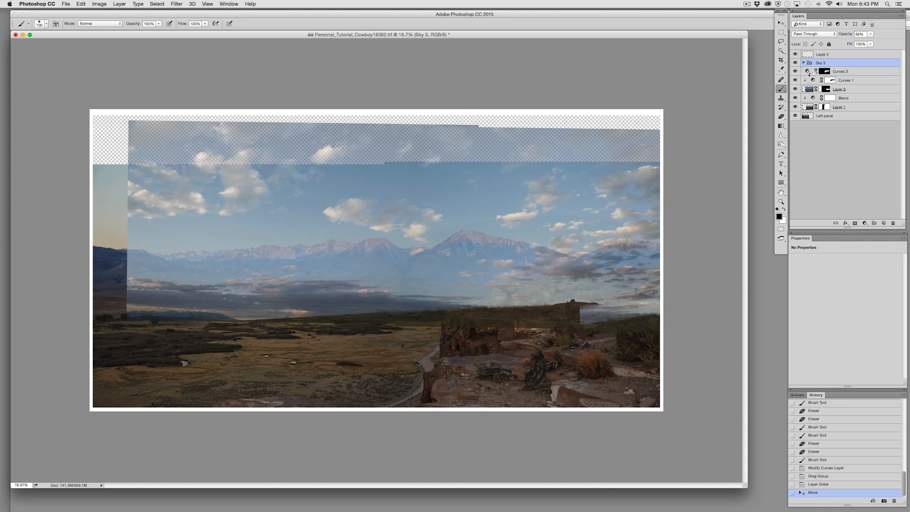
pyautogui.keyDown('alt'); pyautogui.click(810, 74); pyautogui.keyUp('alt')
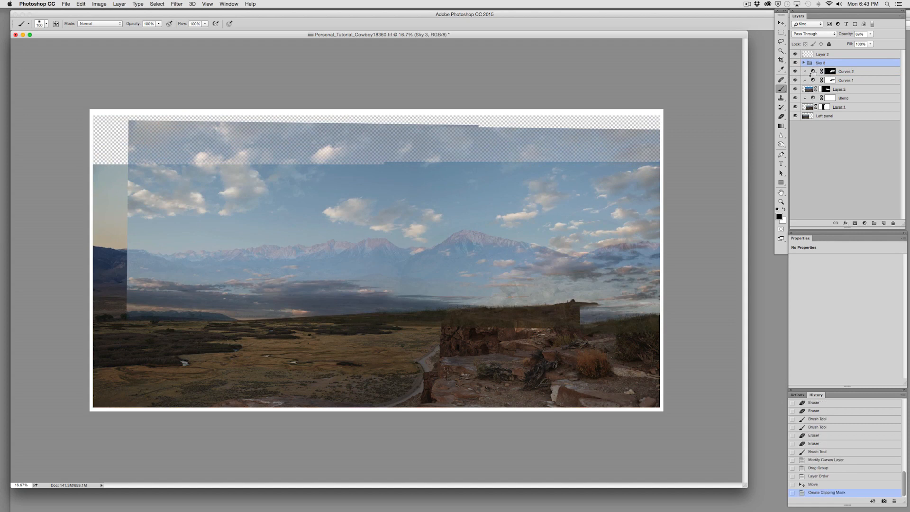
# Step: Rename the Curves 1 adjustment as "Blend ground" and the Curves 2 adjustment as "blend mountain"
pyautogui.doubleClick(845, 81)
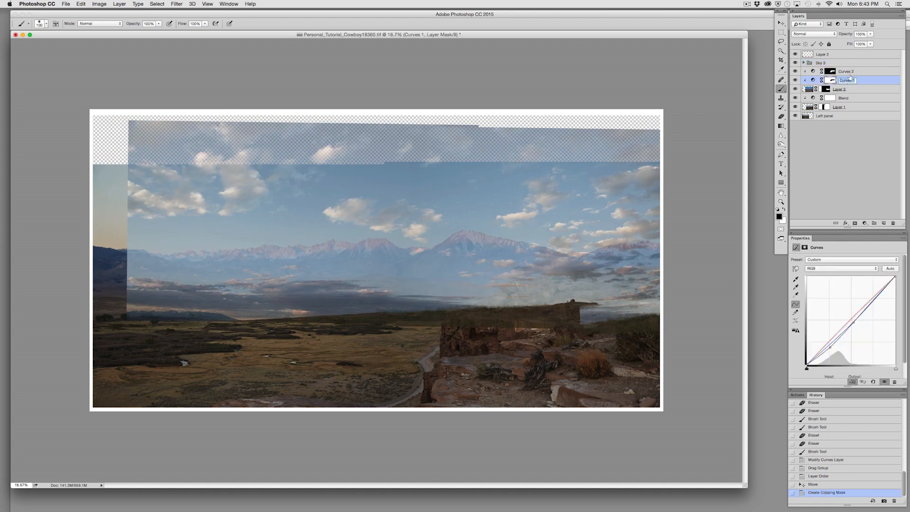
pyautogui.write('Blend ground')
pyautogui.press('Return')
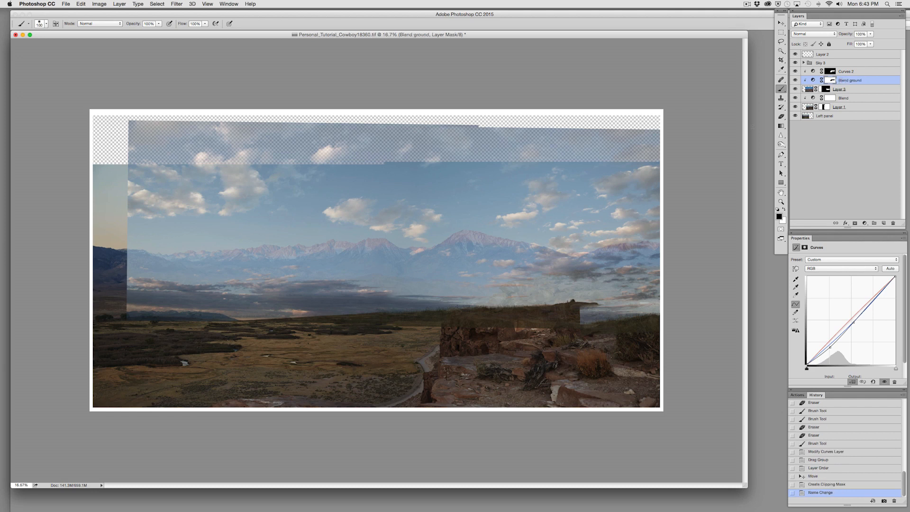
pyautogui.doubleClick(846, 72)
pyautogui.write('blend mountain')
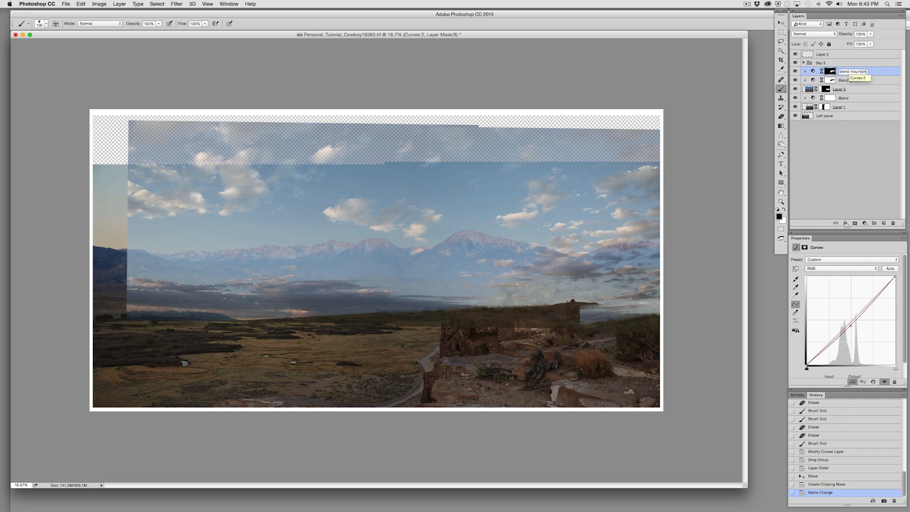
pyautogui.press('Return')
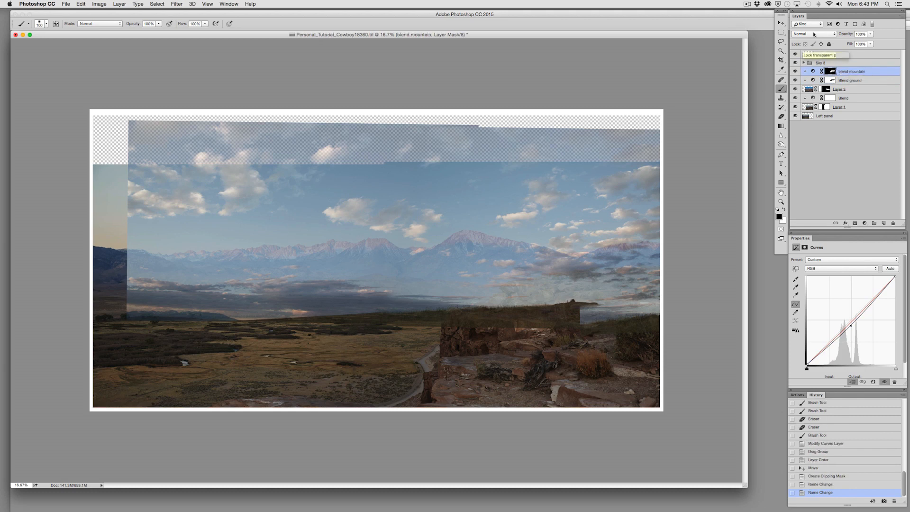
# Step: Raise the Sky 3 group's opacity to 100%, compare the panorama with and without it, and leave the group hidden
pyautogui.click(843, 63)
pyautogui.click(871, 34)
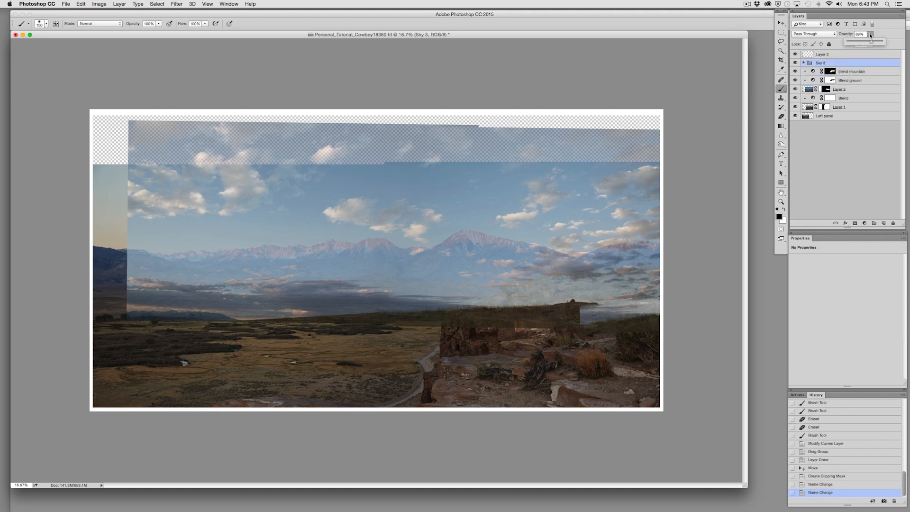
pyautogui.moveTo(872, 41); pyautogui.dragTo(883, 42)
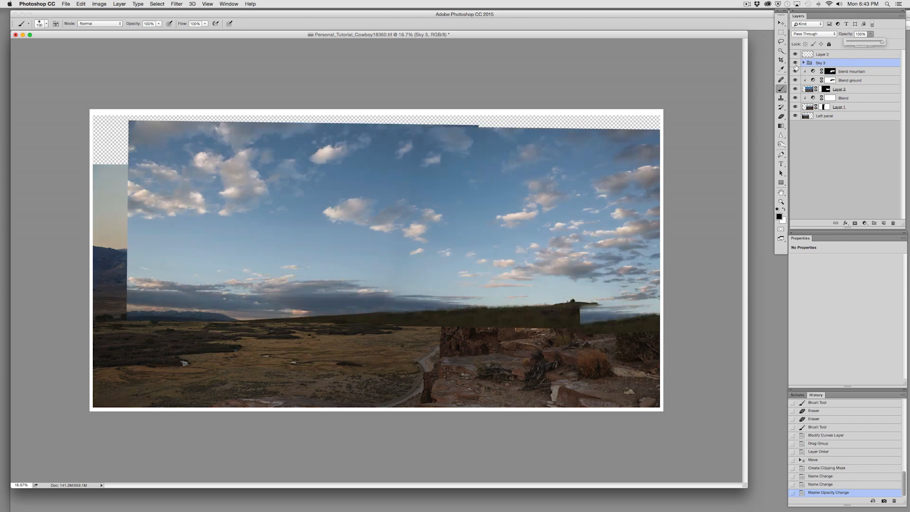
pyautogui.click(796, 63)
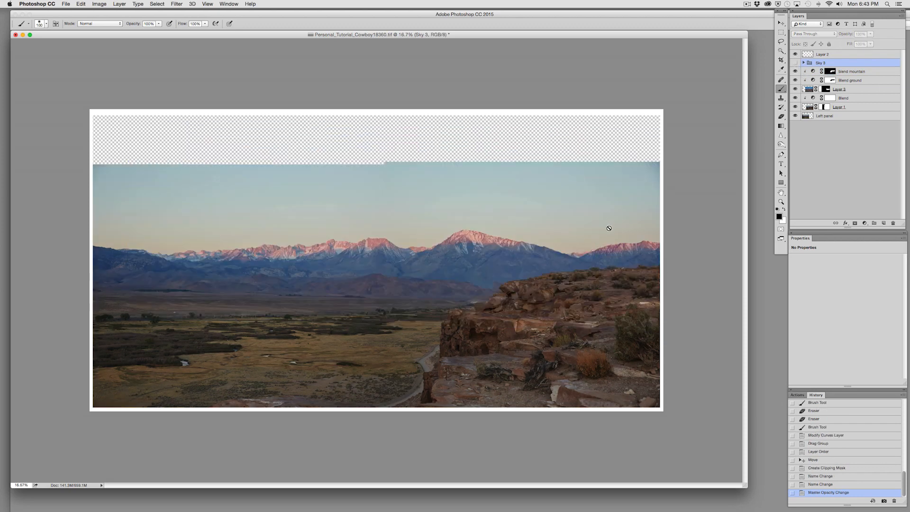
pyautogui.click(796, 62)
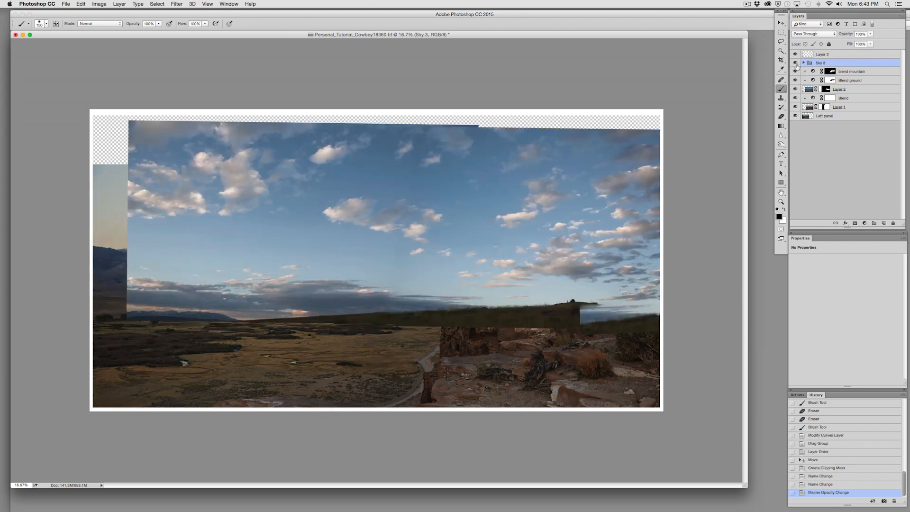
pyautogui.click(796, 63)
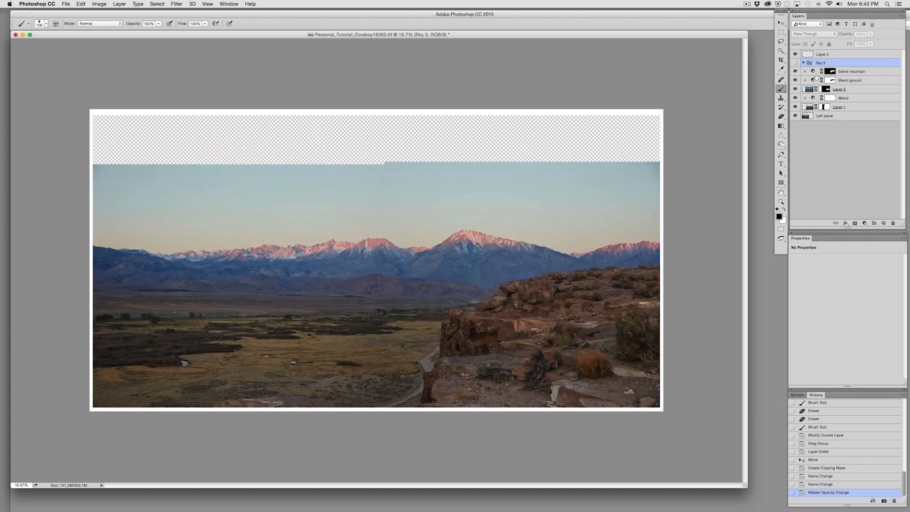
# Step: Group all layers from blend mountain down to Left panel and name the group "Back plate"
pyautogui.click(847, 72)
pyautogui.keyDown('shift'); pyautogui.click(825, 116); pyautogui.keyUp('shift')
pyautogui.moveTo(834, 117); pyautogui.dragTo(874, 223)
pyautogui.doubleClick(823, 70)
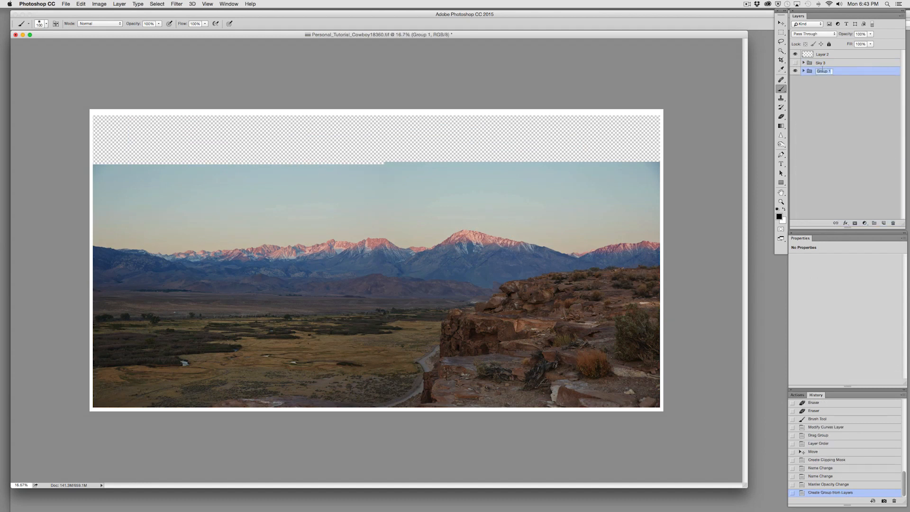
pyautogui.write('Back plate')
pyautogui.press('Return')
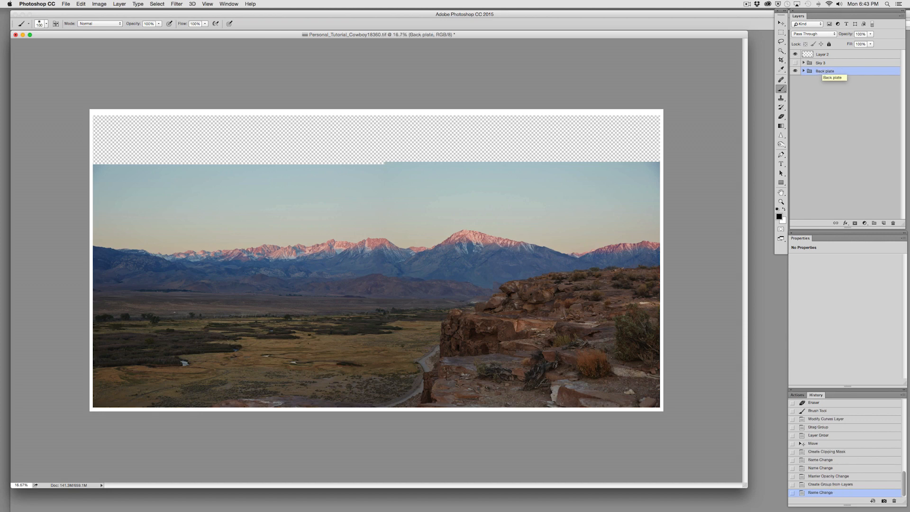
# Step: Select the sky just above the whole mountain ridge with the Magic Wand, adding the missed areas near the peaks to the selection
pyautogui.press('w')
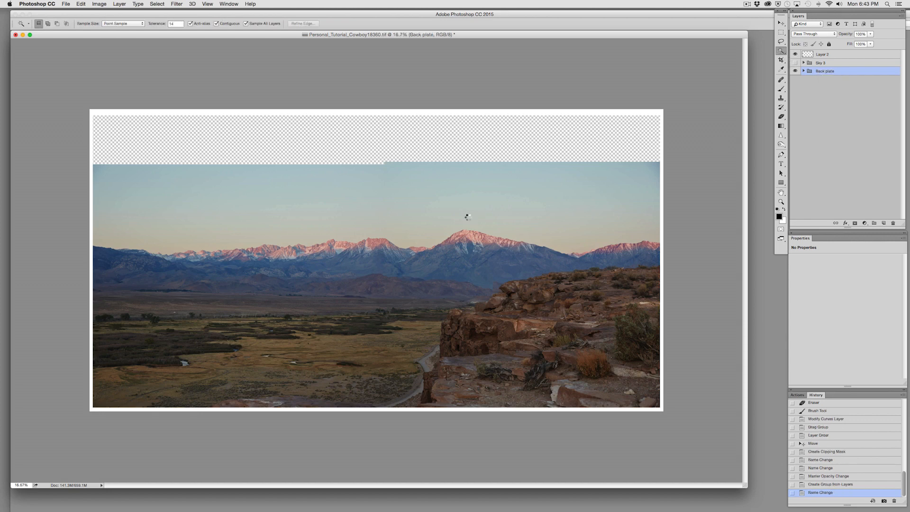
pyautogui.click(468, 217)
pyautogui.press('super+equal')
pyautogui.press('super+equal')
pyautogui.press('super+equal')
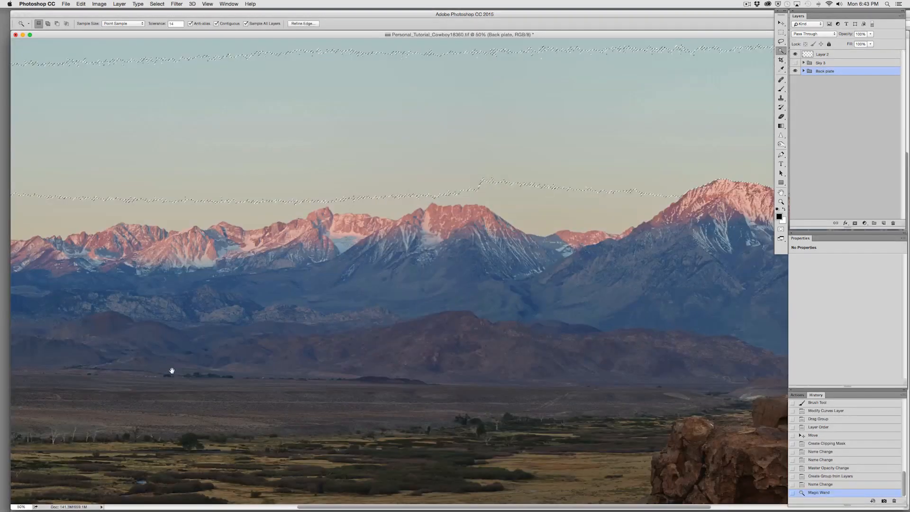
pyautogui.moveTo(172, 371); pyautogui.dragTo(699, 369)
pyautogui.keyDown('shift'); pyautogui.click(284, 211); pyautogui.keyUp('shift')
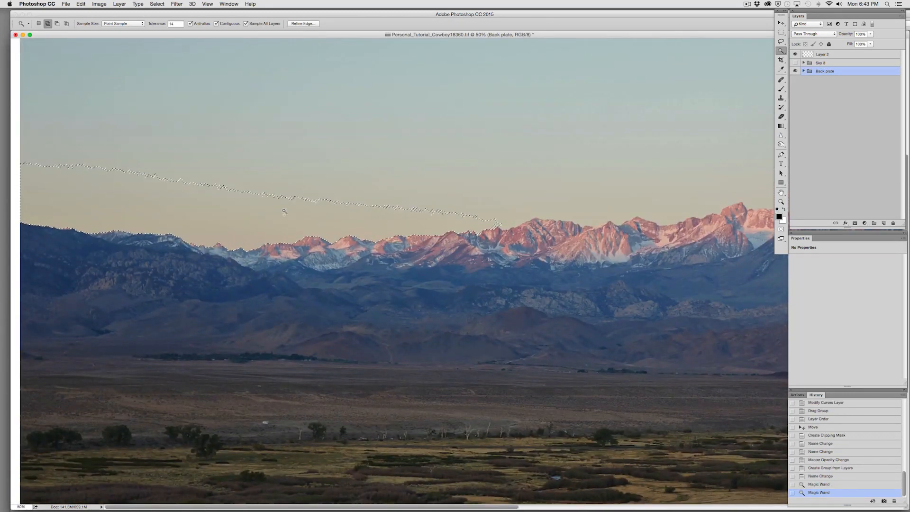
pyautogui.keyDown('shift'); pyautogui.click(482, 214); pyautogui.keyUp('shift')
pyautogui.keyDown('shift'); pyautogui.click(514, 199); pyautogui.keyUp('shift')
pyautogui.keyDown('shift'); pyautogui.click(522, 190); pyautogui.keyUp('shift')
pyautogui.moveTo(482, 294); pyautogui.dragTo(72, 332)
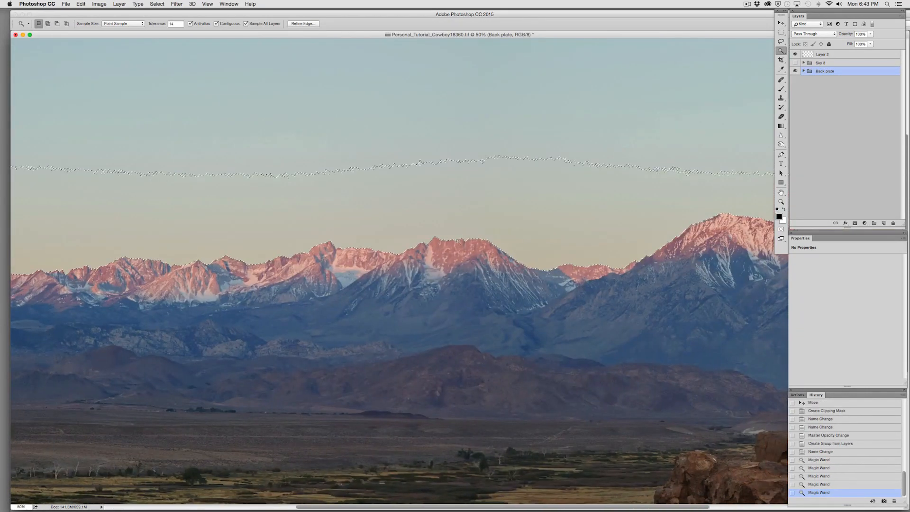
pyautogui.hscroll(10, 687, 280)
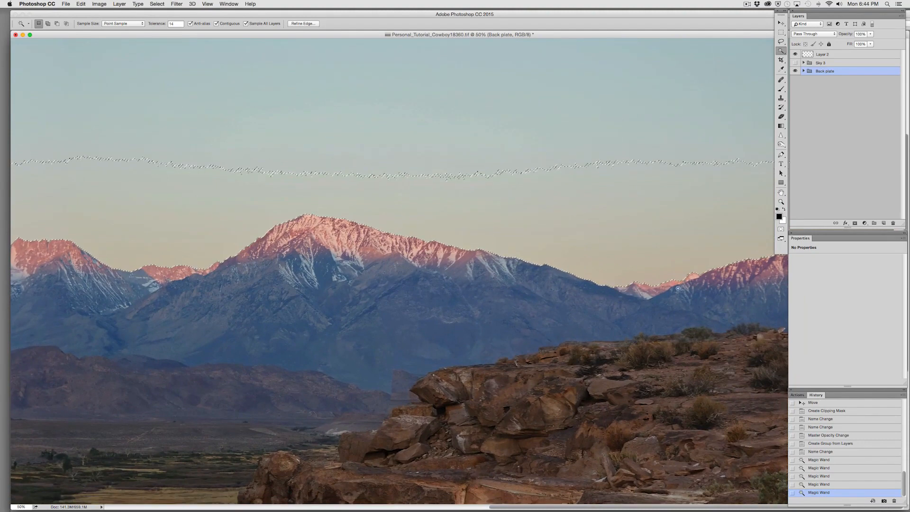
pyautogui.scroll(2, 297, 319)
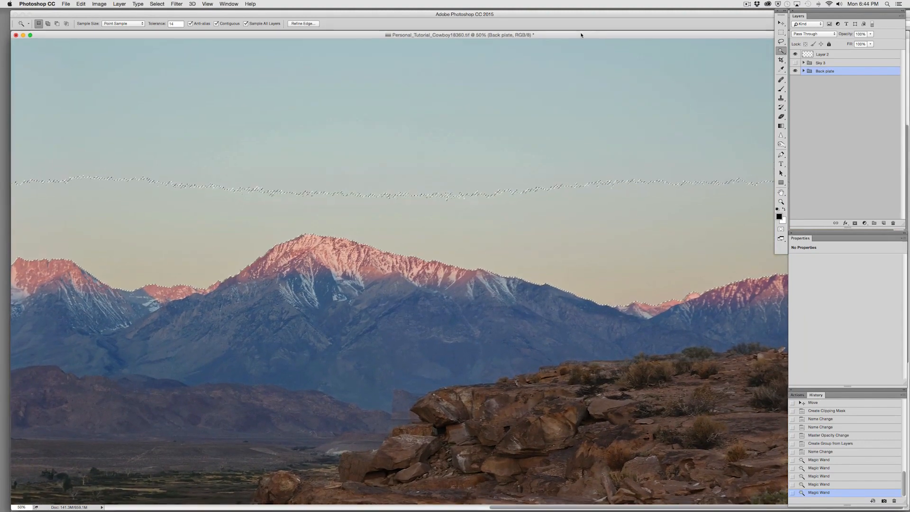
# Step: Check the sky selection at the panorama's far right end and show the entire panorama in an enlarged document window
pyautogui.moveTo(582, 35); pyautogui.dragTo(361, 55)
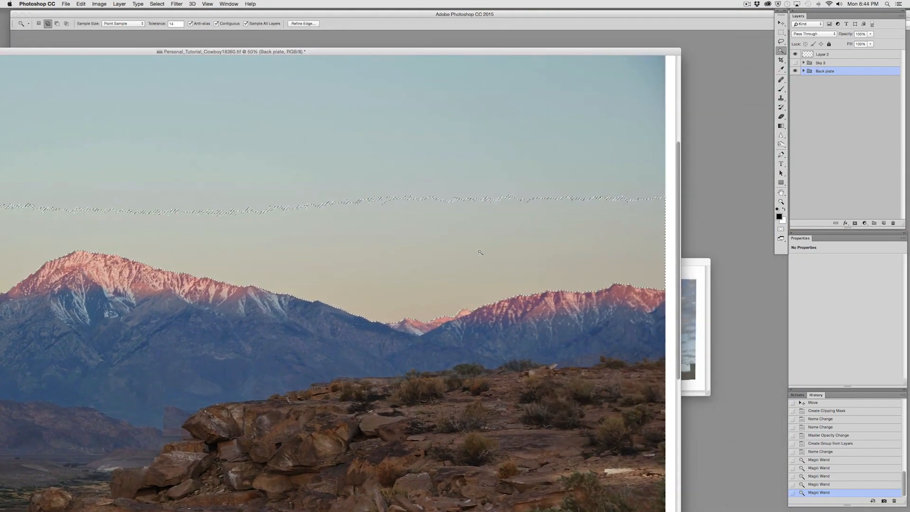
pyautogui.moveTo(146, 53); pyautogui.dragTo(405, 35)
pyautogui.press('super+minus')
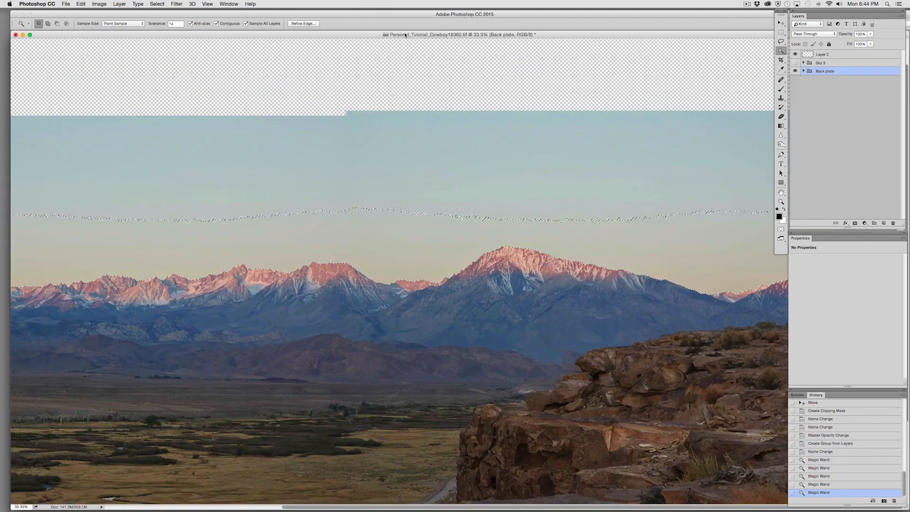
pyautogui.press('super+minus')
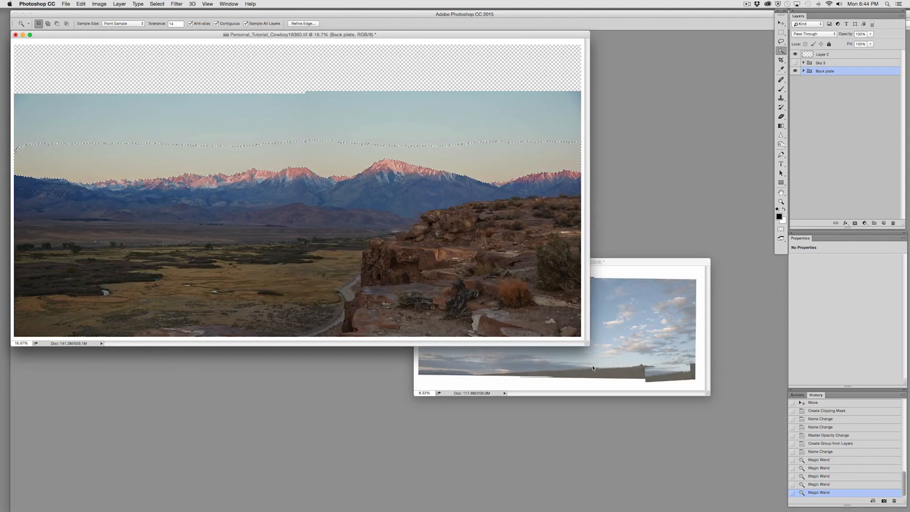
pyautogui.click(592, 368)
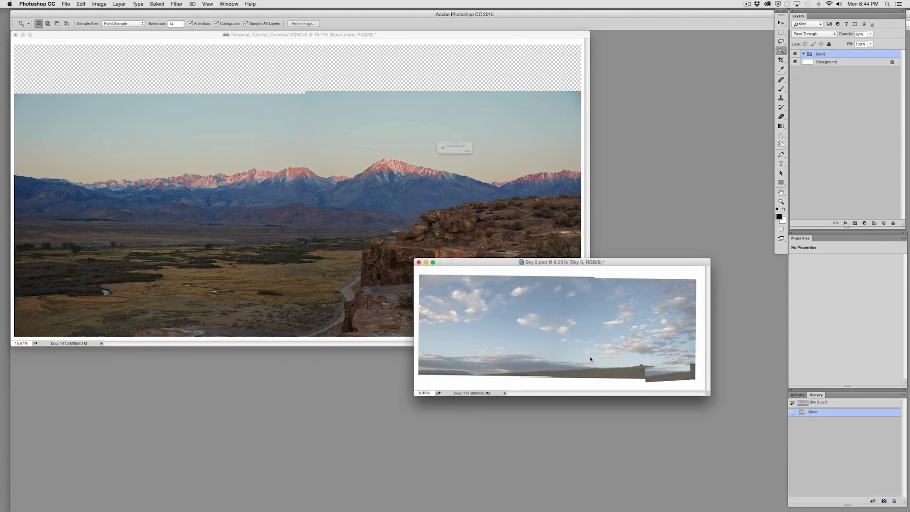
pyautogui.click(432, 164)
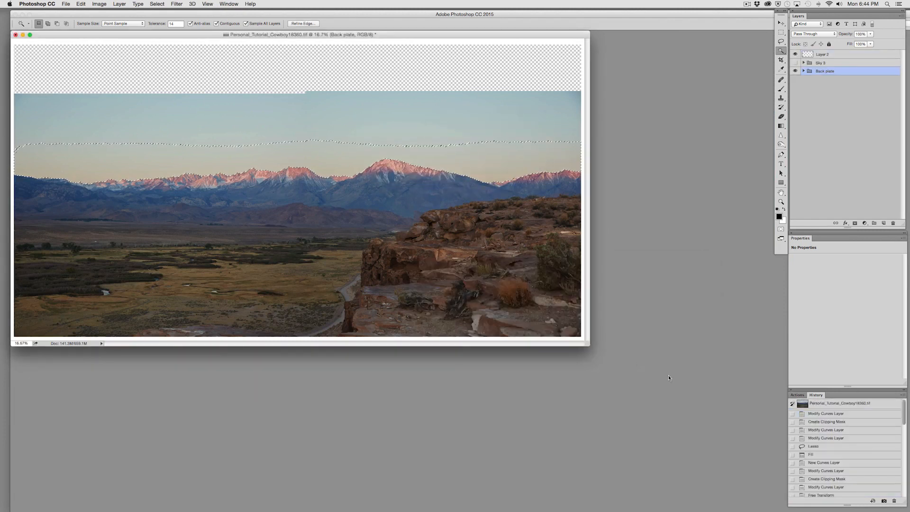
pyautogui.moveTo(587, 345); pyautogui.dragTo(766, 466)
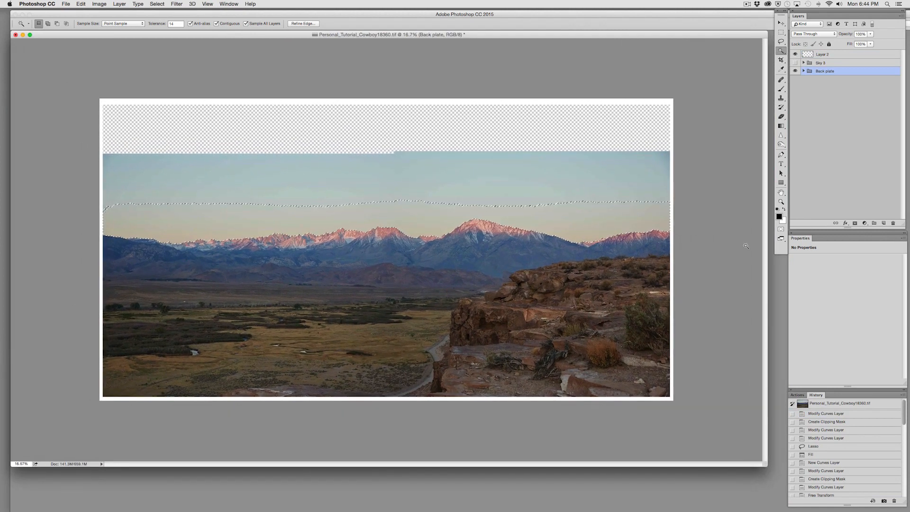
# Step: Extend the selection over the entire upper sky with the Rectangular Marquee, show the Sky 3 group, and mask it with the selection
pyautogui.press('m')
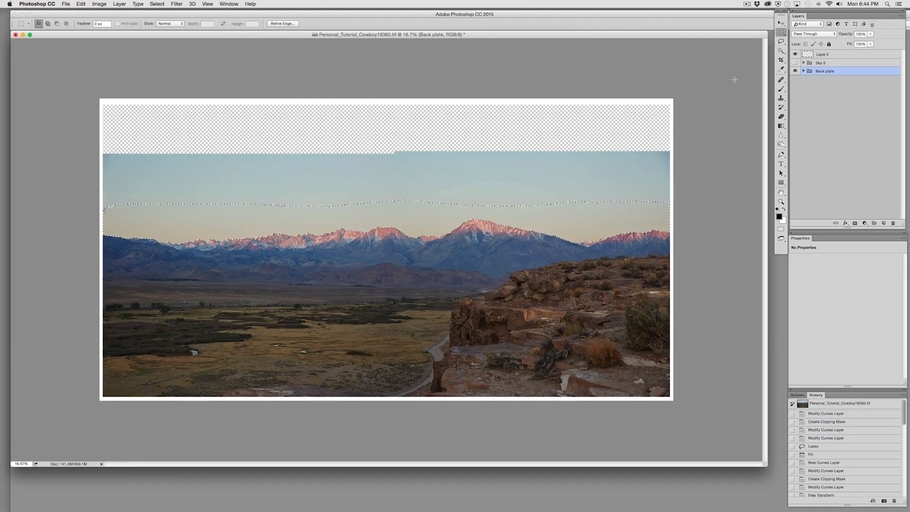
pyautogui.moveTo(685, 89); pyautogui.dragTo(43, 215)
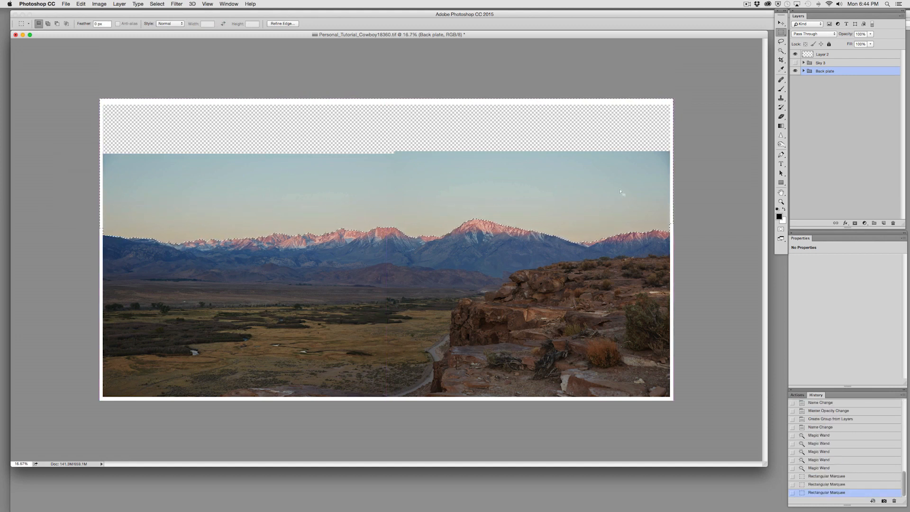
pyautogui.click(796, 62)
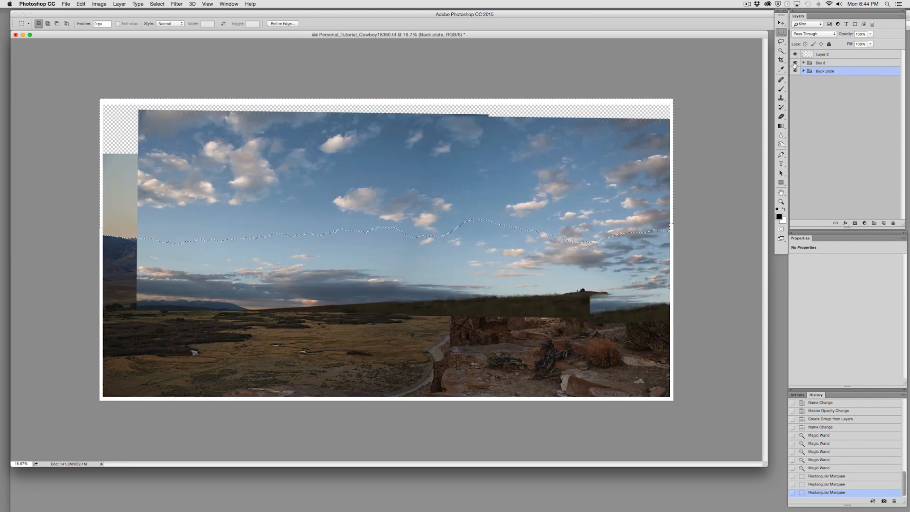
pyautogui.click(825, 62)
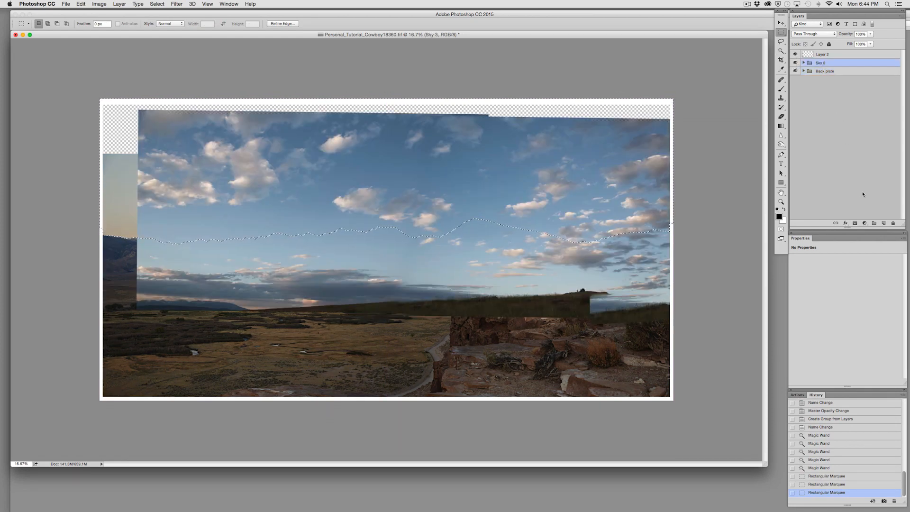
pyautogui.click(855, 223)
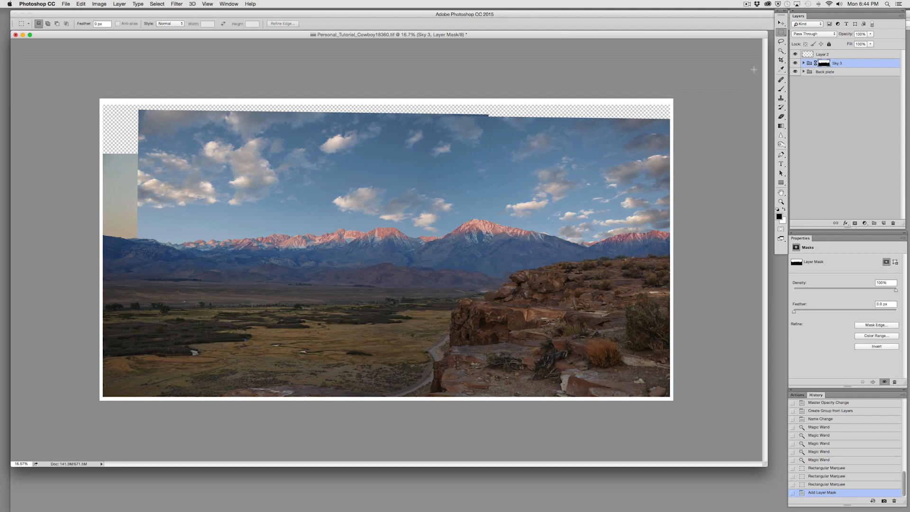
# Step: Move the three image layers inside Sky 3 up and left together, bringing low clouds to the ridge and filling the sky's right edge
pyautogui.click(803, 63)
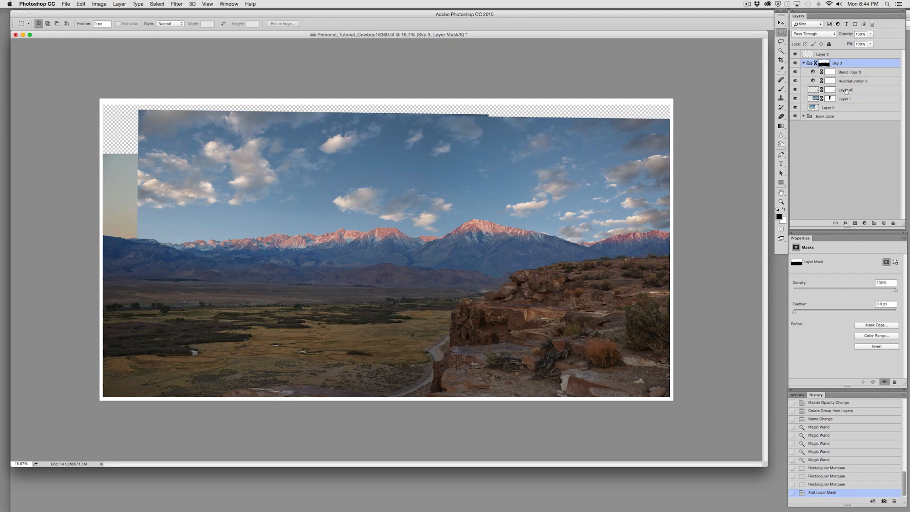
pyautogui.click(845, 90)
pyautogui.keyDown('shift'); pyautogui.click(841, 107); pyautogui.keyUp('shift')
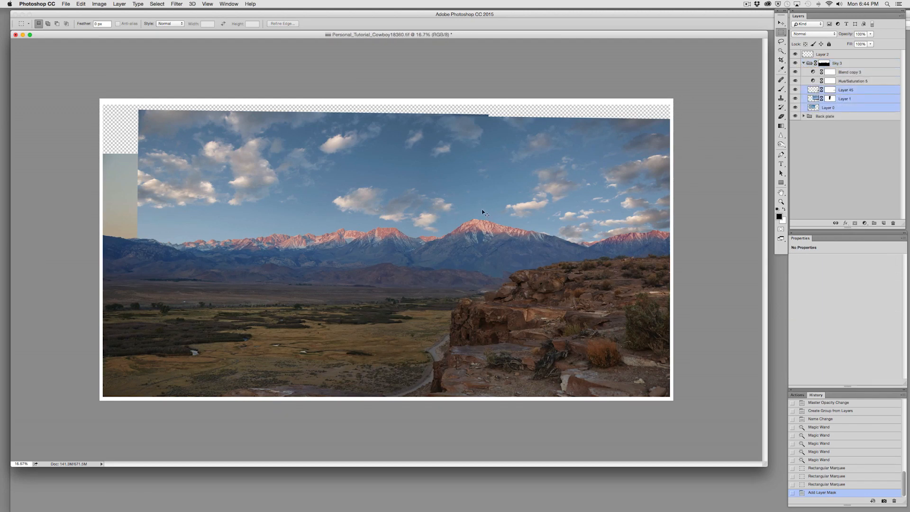
pyautogui.moveTo(484, 213); pyautogui.dragTo(467, 180)
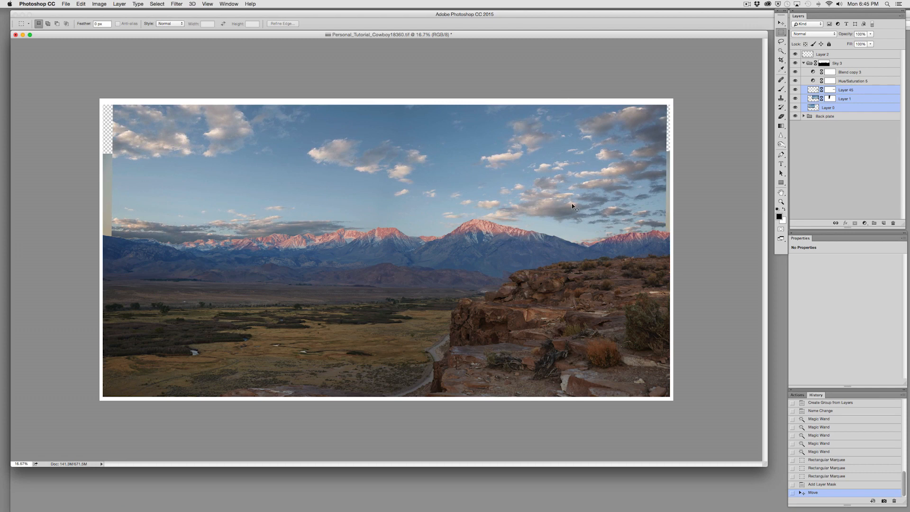
pyautogui.moveTo(574, 204); pyautogui.dragTo(575, 203)
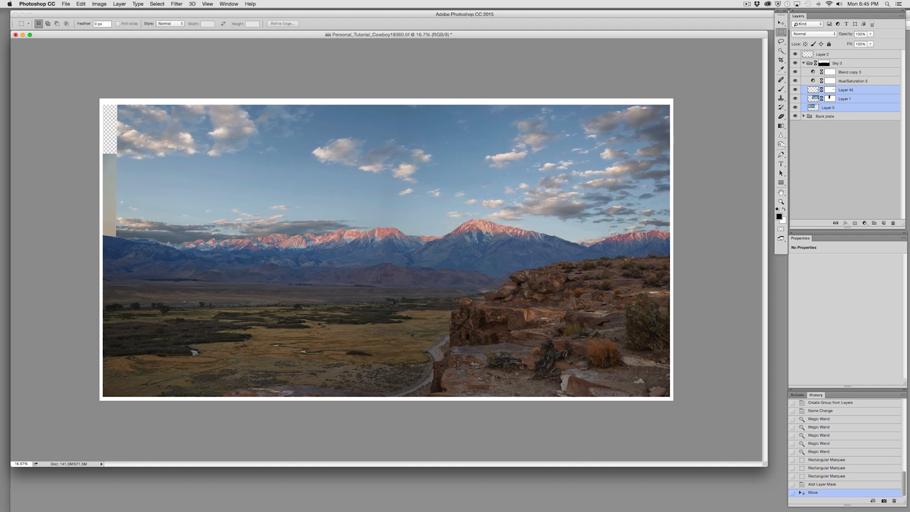
# Step: Rename the white border layer, Layer 2, as Crop
pyautogui.doubleClick(823, 55)
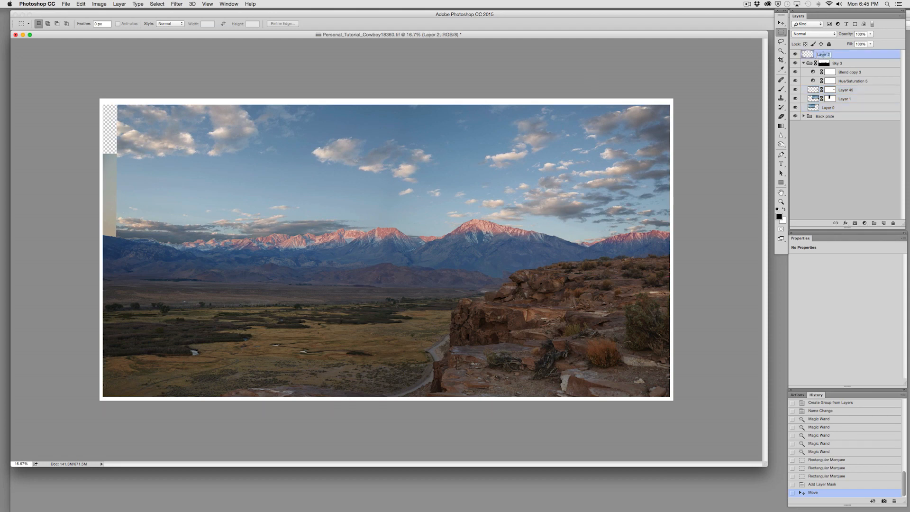
pyautogui.write('Crop')
pyautogui.press('Return')
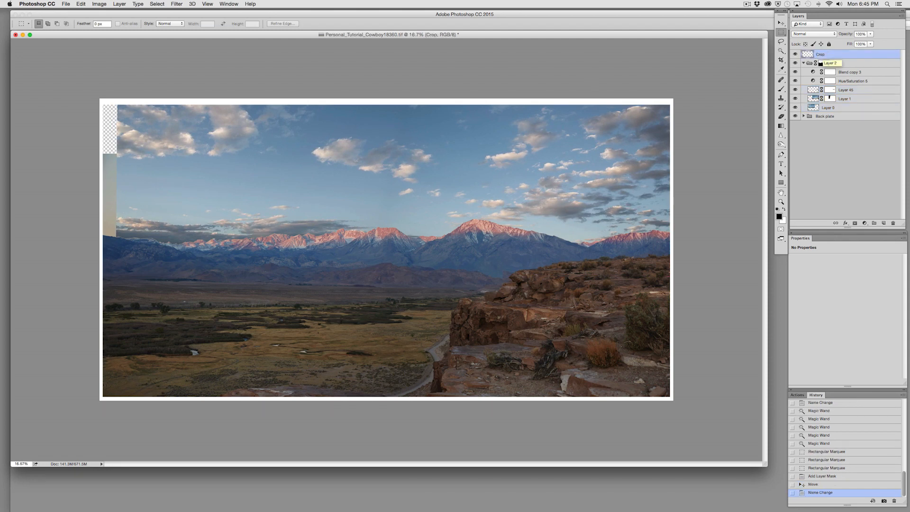
# Step: Narrow the Crop border from its left side to exclude the strip without clouds, and nudge it slightly left
pyautogui.hotkey('ctrl', 't')
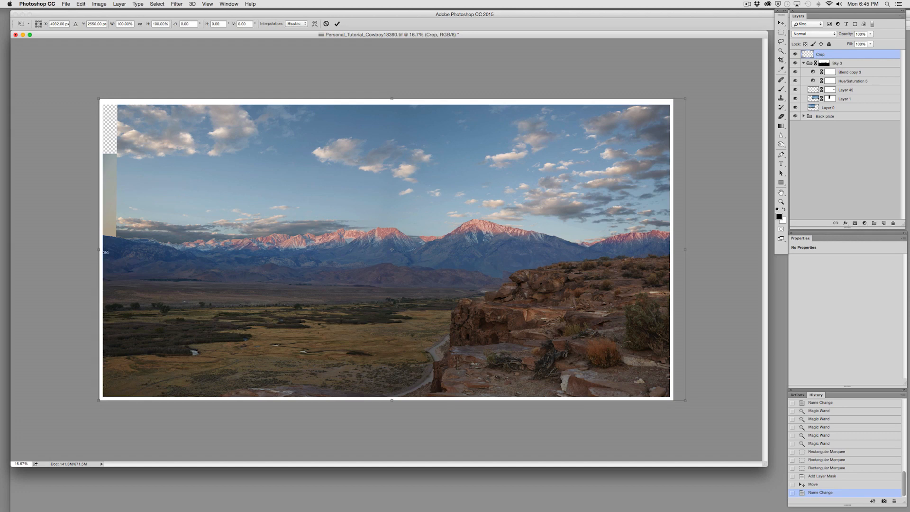
pyautogui.moveTo(106, 252)
pyautogui.mouseDown()
pyautogui.moveTo(116, 252)
pyautogui.moveTo(108, 255)
pyautogui.mouseUp()
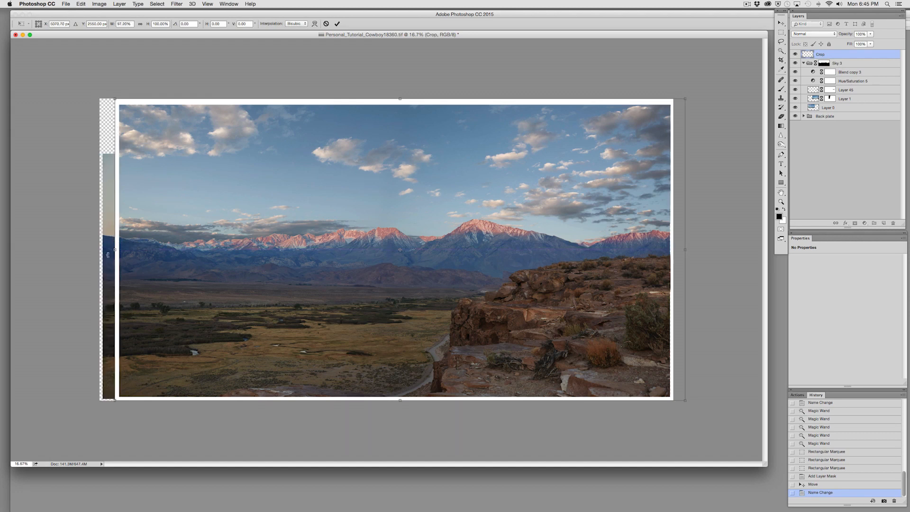
pyautogui.press('m')
pyautogui.press('Return')
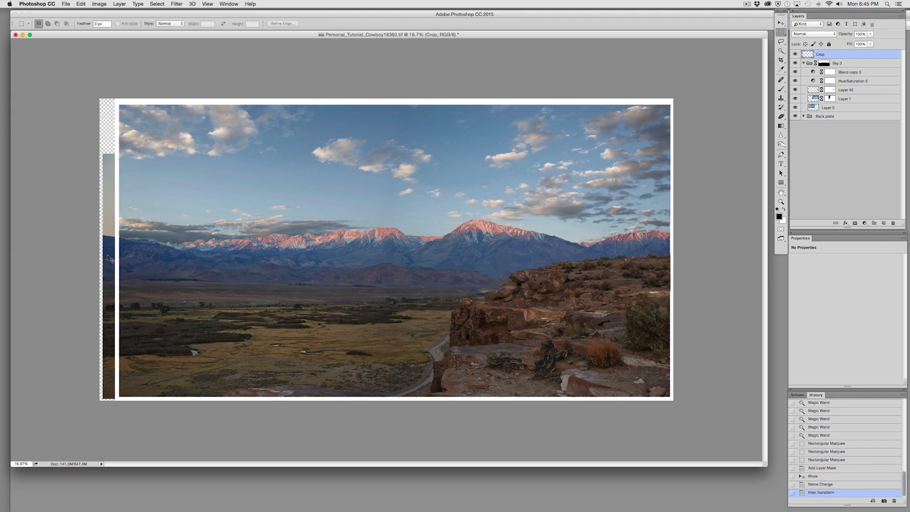
pyautogui.hotkey('ctrl', 'shift', 'Left')
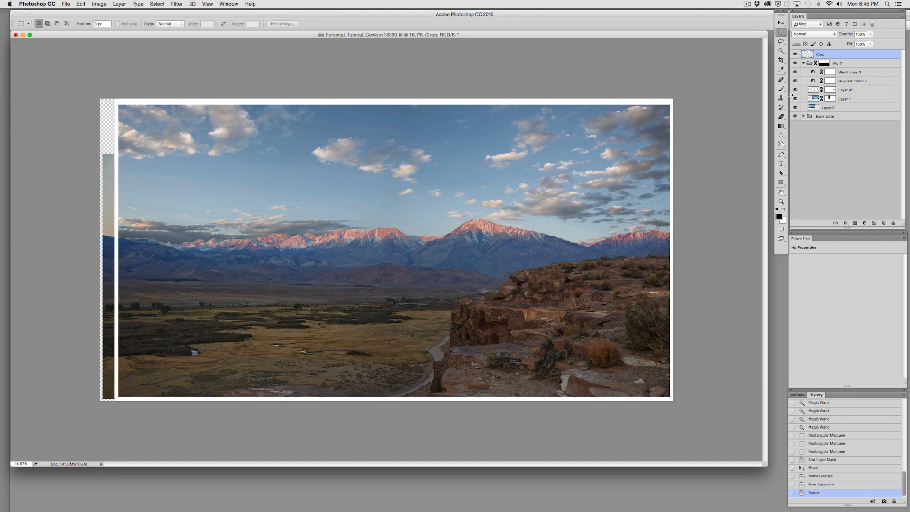
# Step: Crop the canvas to the border's new left edge, keeping the cropped pixels, and check the image with the Crop layer hidden
pyautogui.click(782, 59)
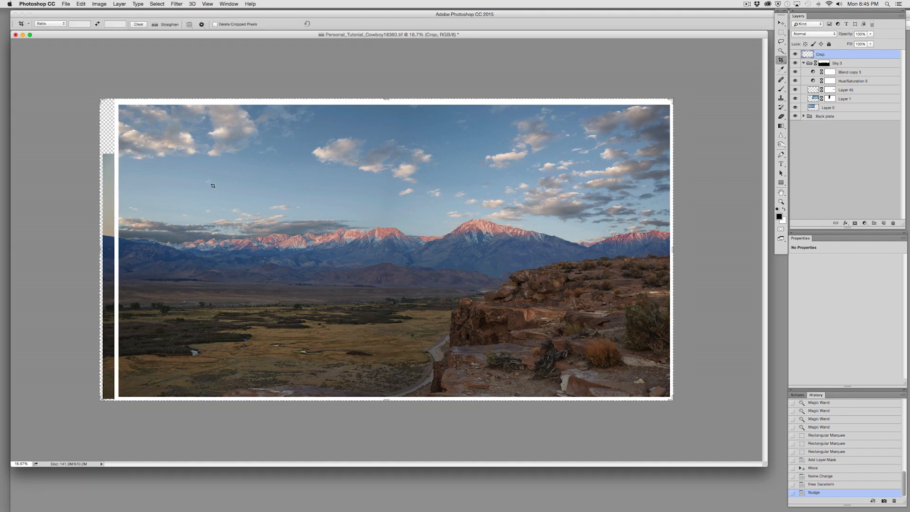
pyautogui.moveTo(101, 249); pyautogui.dragTo(109, 250)
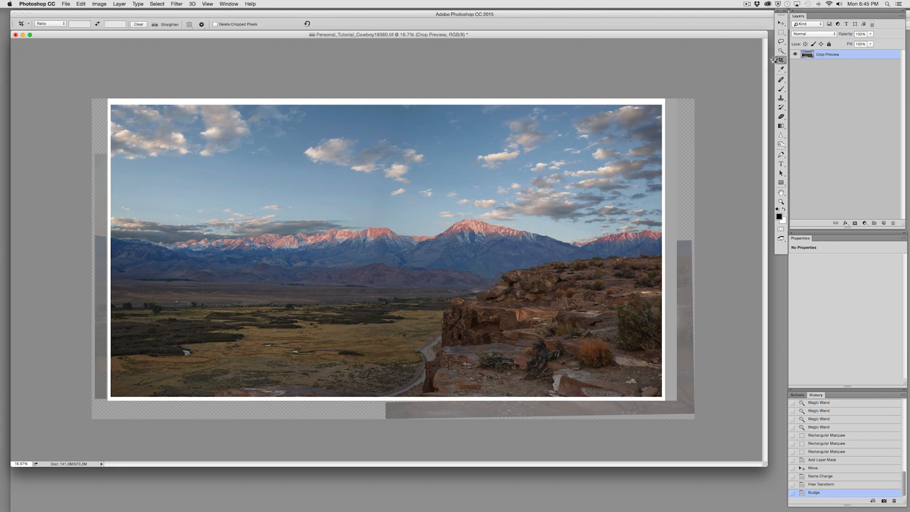
pyautogui.press('Return')
pyautogui.click(796, 54)
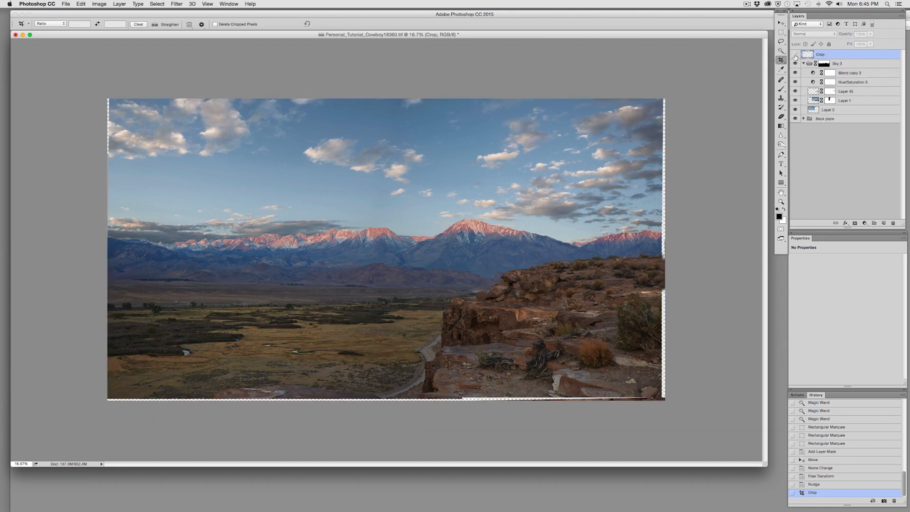
pyautogui.click(795, 54)
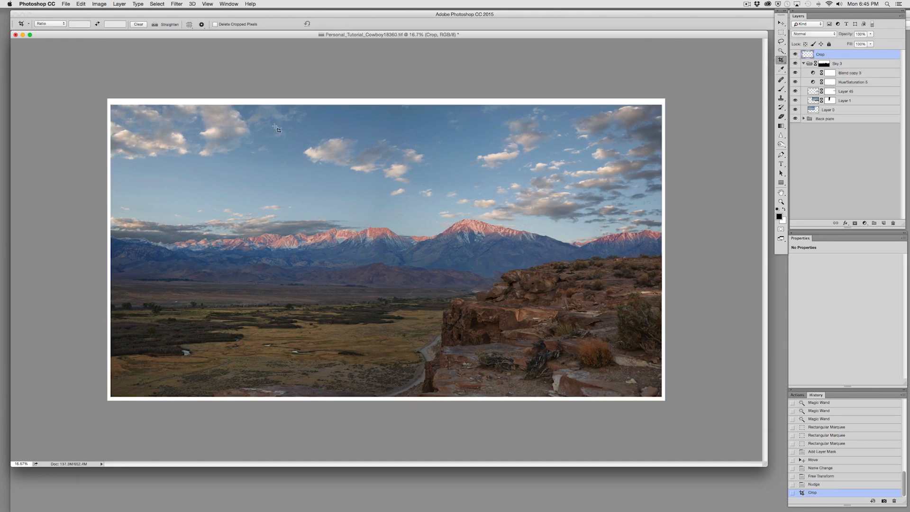
# Step: Increase the canvas height to 21 inches, anchored at the bottom centre so the space is added above the sky
pyautogui.click(99, 4)
pyautogui.click(104, 65)
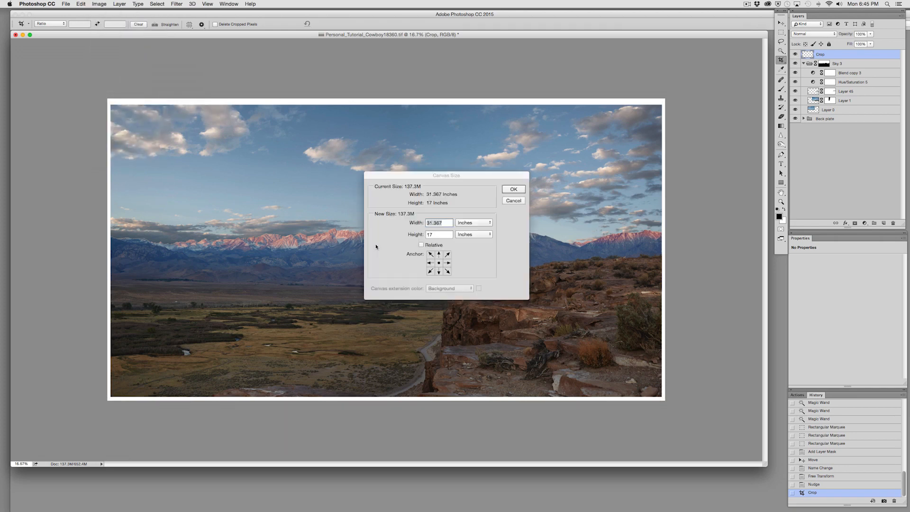
pyautogui.click(439, 271)
pyautogui.press('Tab')
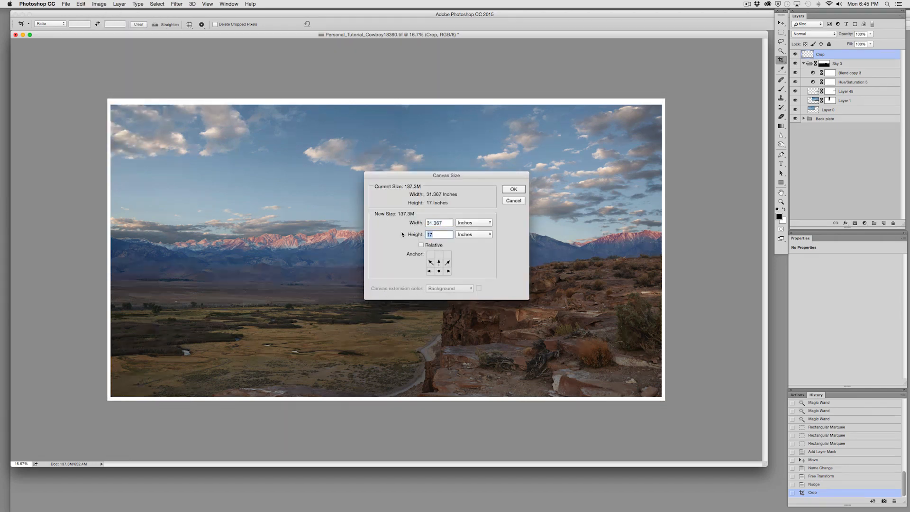
pyautogui.write('21')
pyautogui.press('Return')
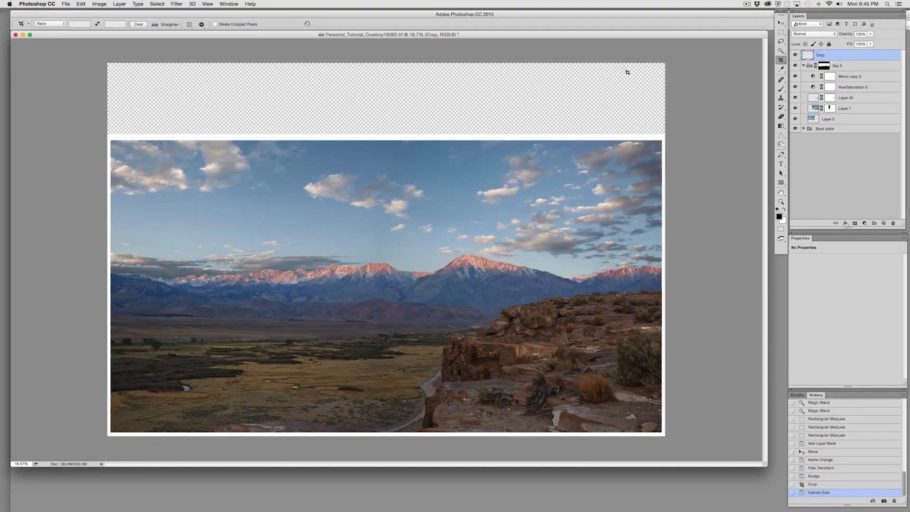
# Step: Fill the Sky 3 mask with white across the added space above the image to reveal more clouds, and deselect
pyautogui.click(825, 65)
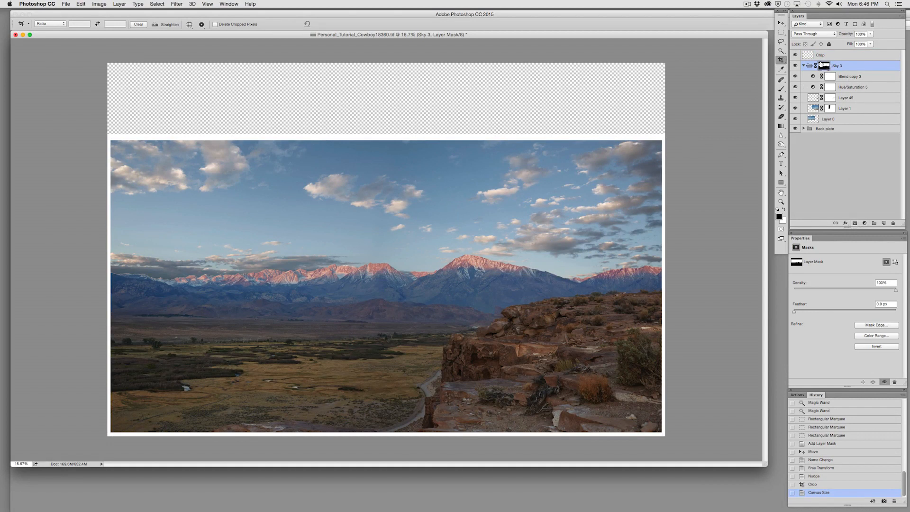
pyautogui.click(781, 32)
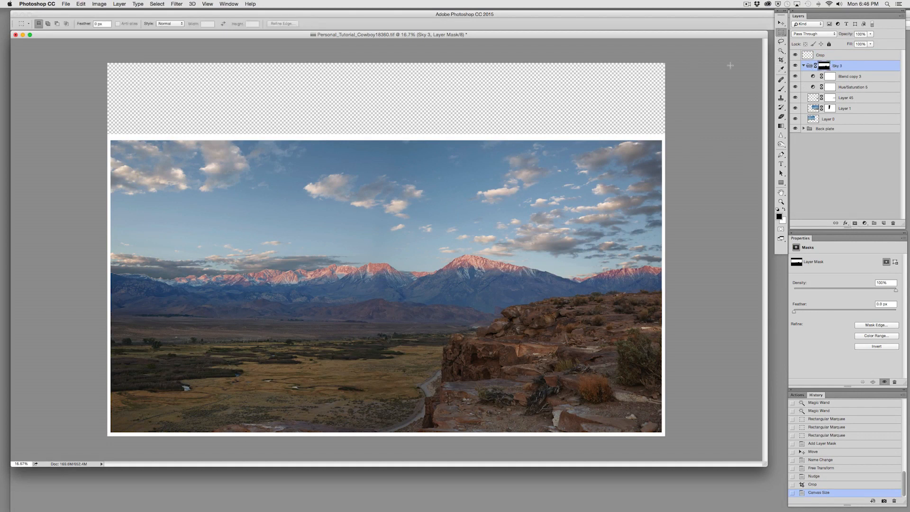
pyautogui.moveTo(669, 46); pyautogui.dragTo(0, 150)
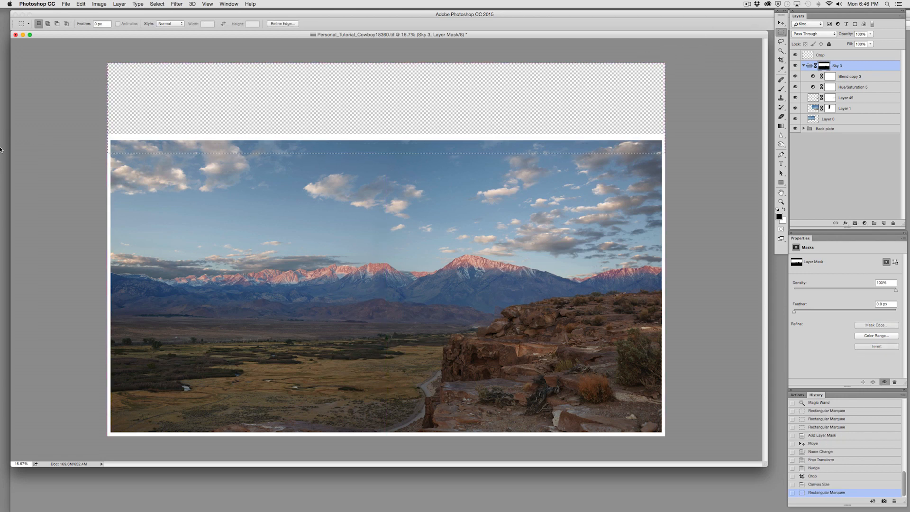
pyautogui.press('super+BackSpace')
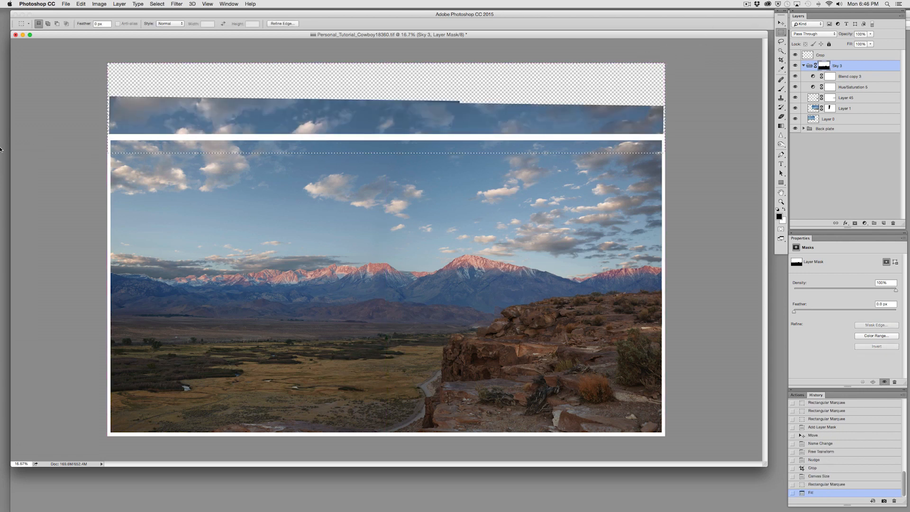
pyautogui.press('super+d')
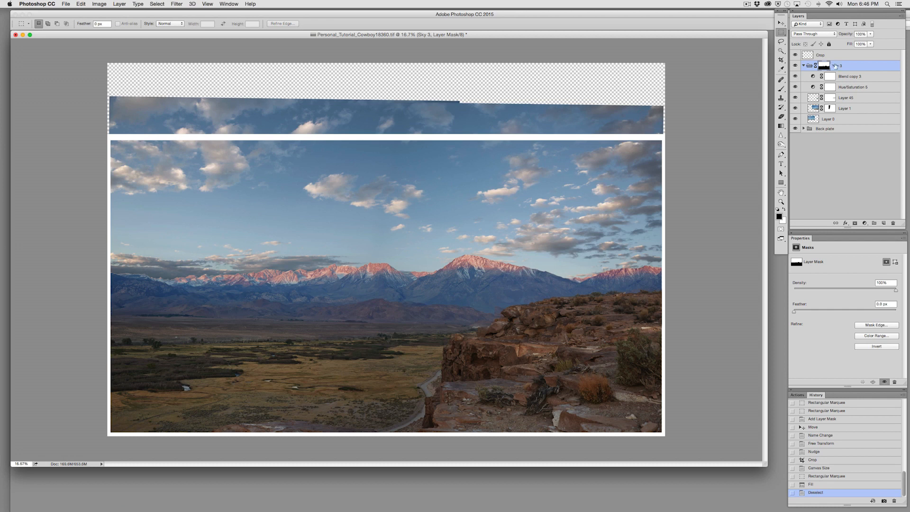
# Step: Stretch the Crop border upward with Free Transform to take in the newly revealed upper clouds
pyautogui.click(825, 54)
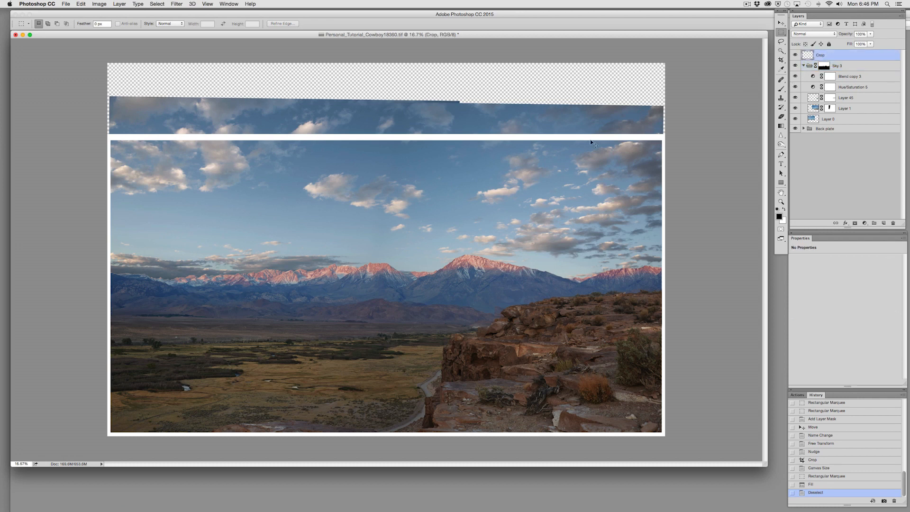
pyautogui.press('super+t')
pyautogui.moveTo(388, 132); pyautogui.dragTo(393, 103)
pyautogui.press('Return')
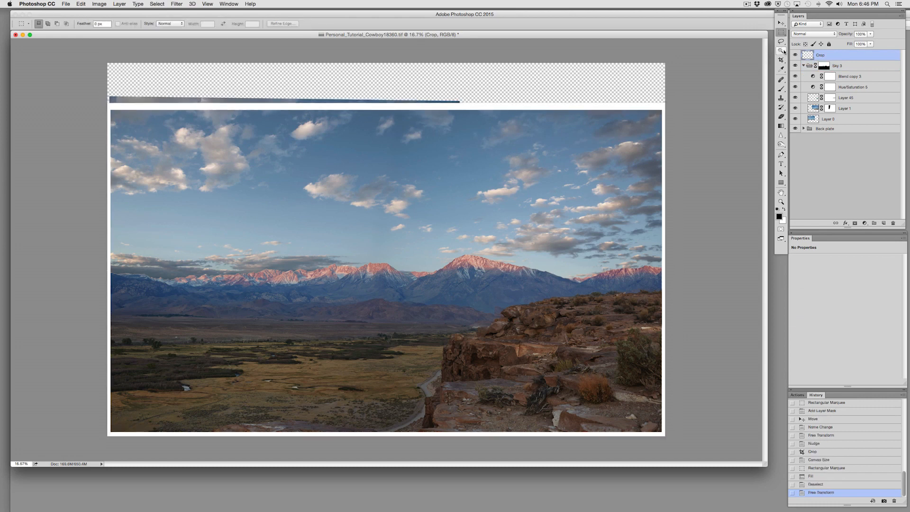
# Step: Crop the empty canvas above the image down to the border's upper edge
pyautogui.click(782, 60)
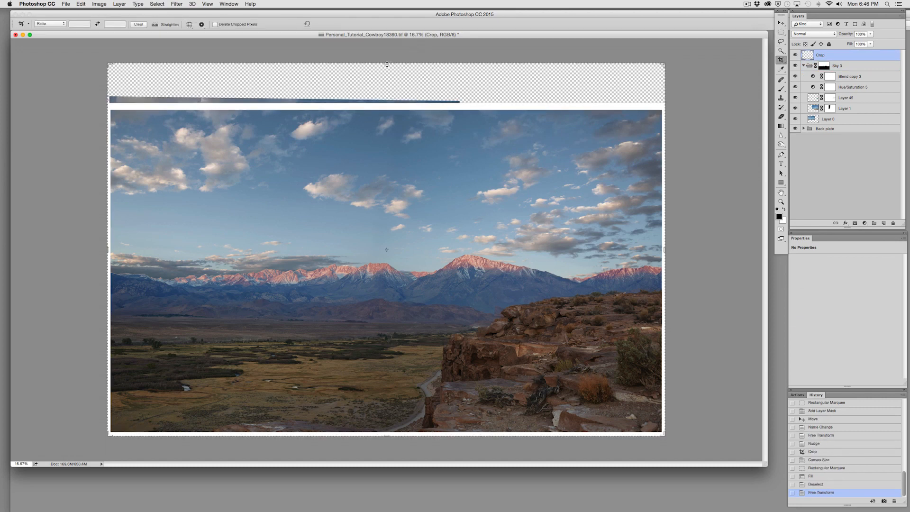
pyautogui.moveTo(387, 64); pyautogui.dragTo(386, 86)
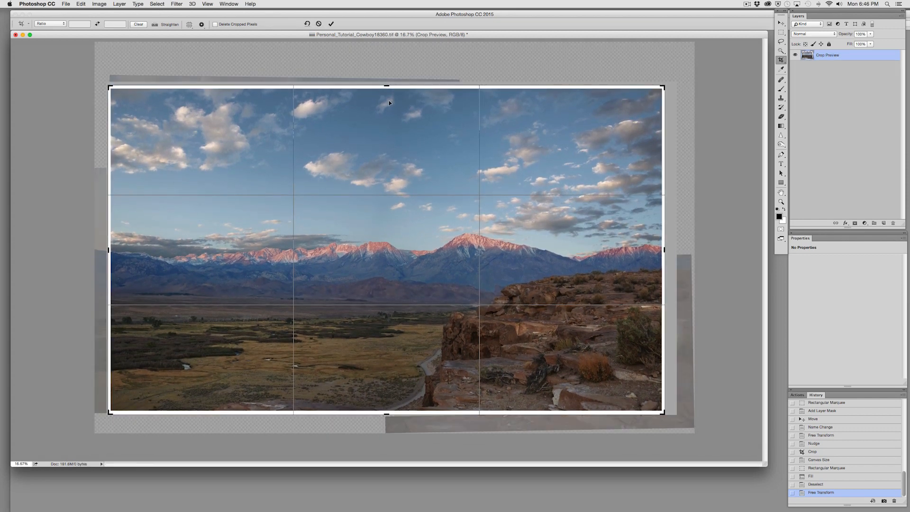
pyautogui.press('Return')
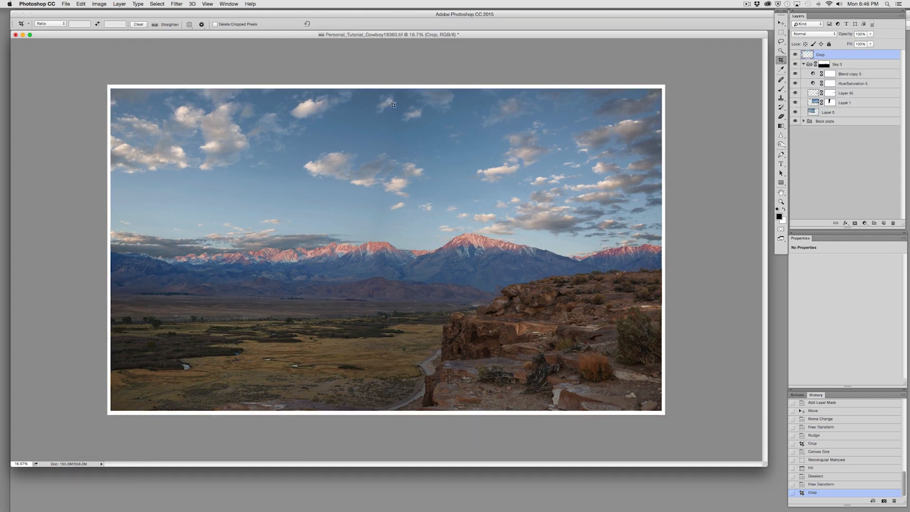
# Step: Compare the image with and without the Sky 3 group, and set its Hue/Saturation adjustment's saturation to -52
pyautogui.click(814, 84)
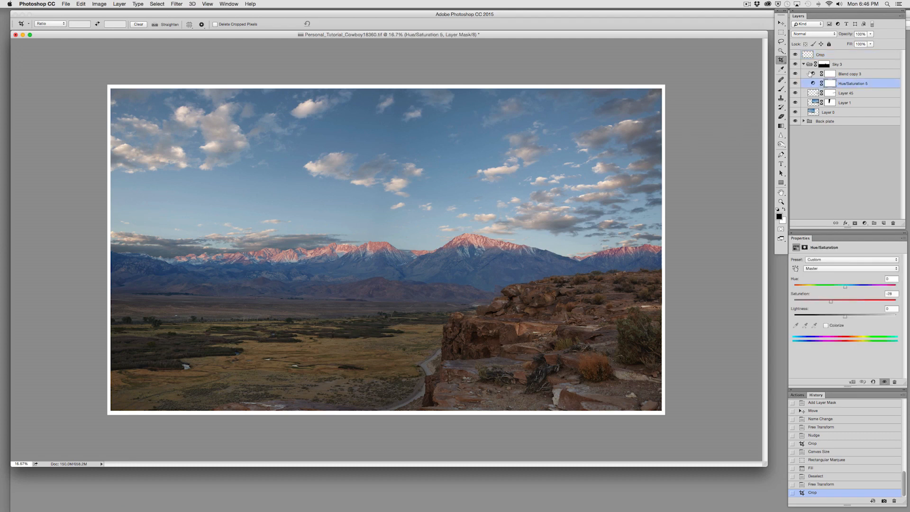
pyautogui.click(796, 65)
pyautogui.click(795, 65)
pyautogui.click(796, 65)
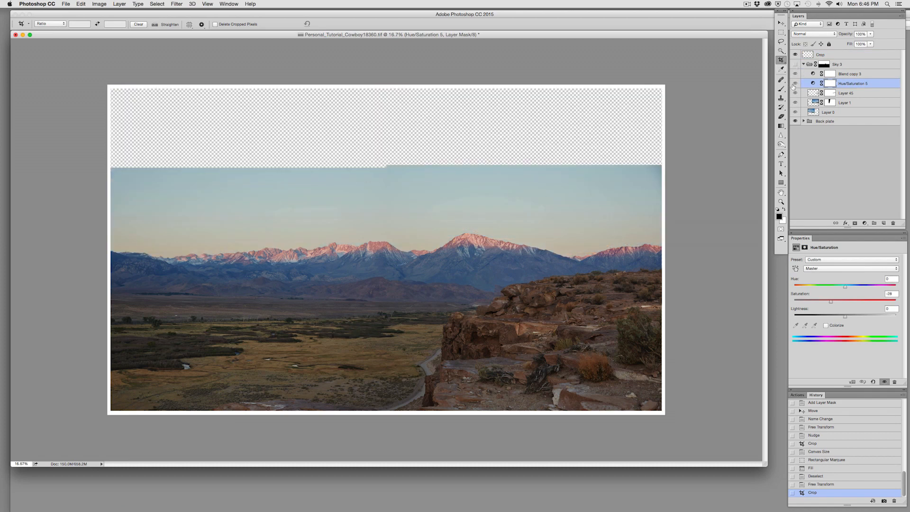
pyautogui.click(796, 65)
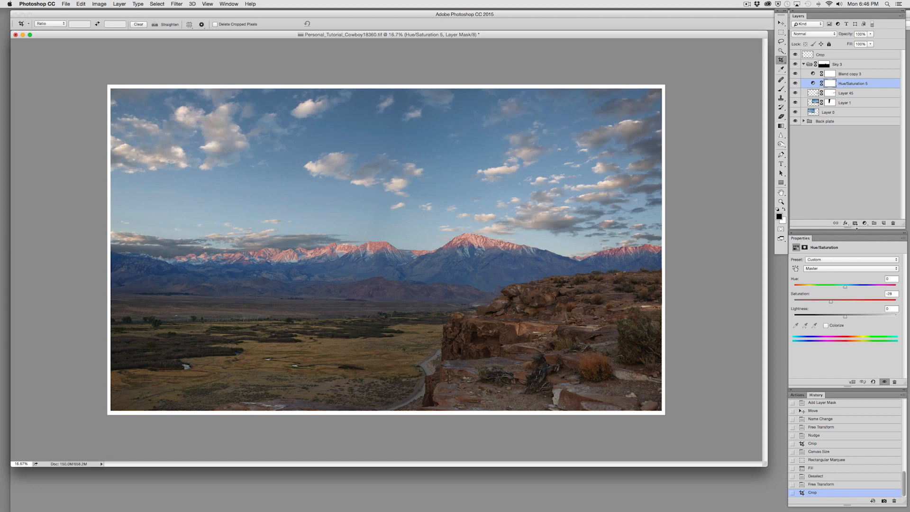
pyautogui.click(814, 84)
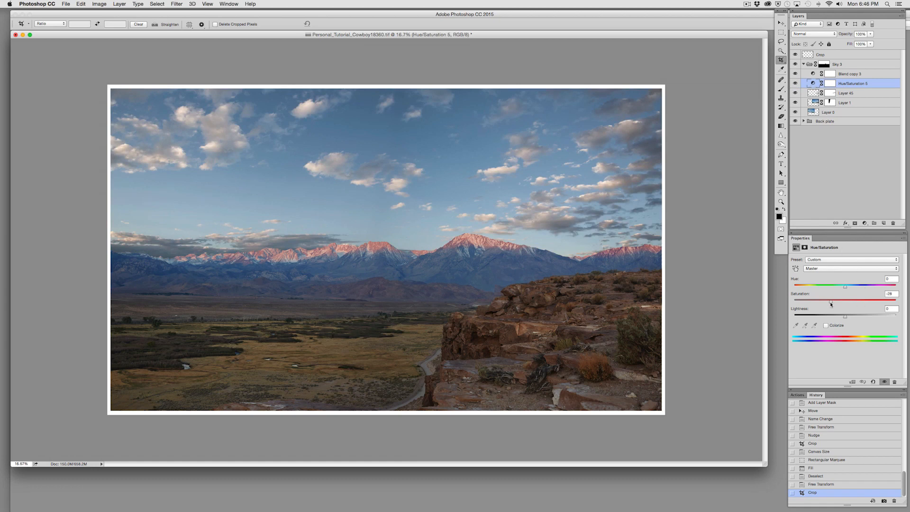
pyautogui.moveTo(832, 303); pyautogui.dragTo(819, 307)
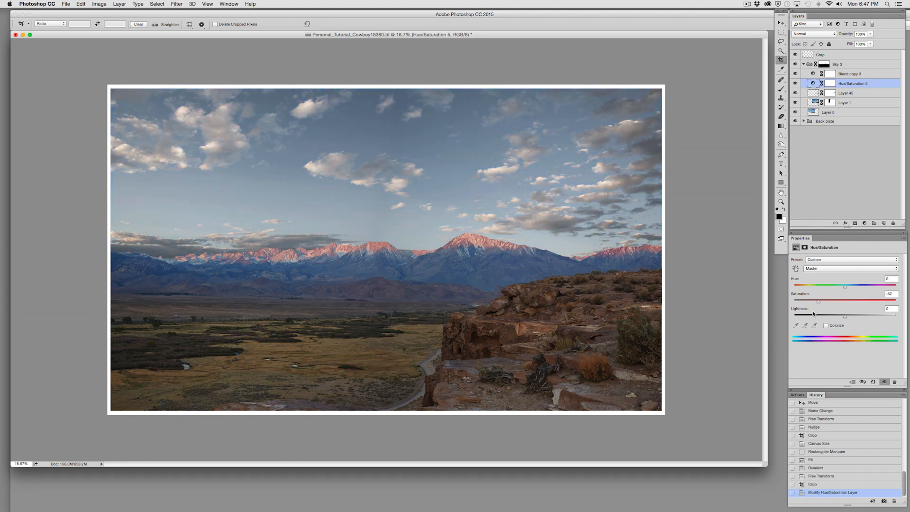
# Step: Raise the red channel's midtones slightly in the Blend copy 3 curves, and compare the image with and without Sky 3
pyautogui.click(814, 74)
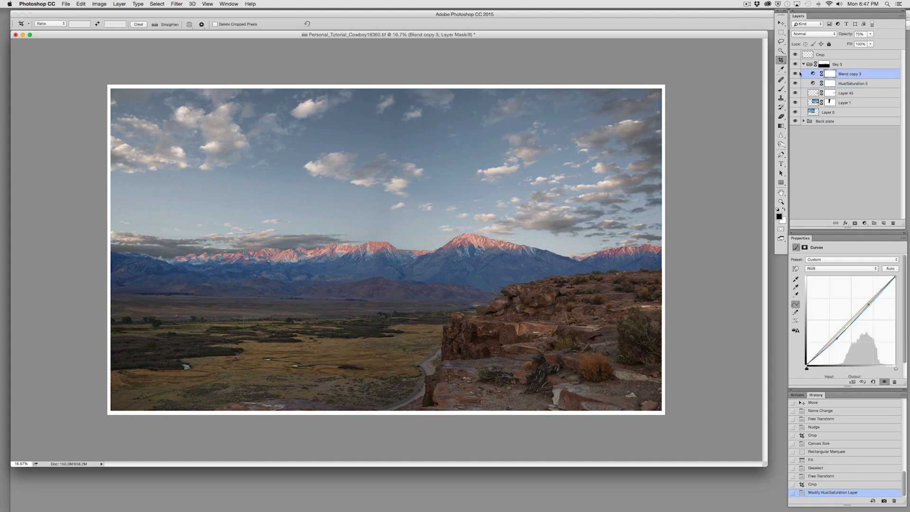
pyautogui.click(869, 269)
pyautogui.click(857, 279)
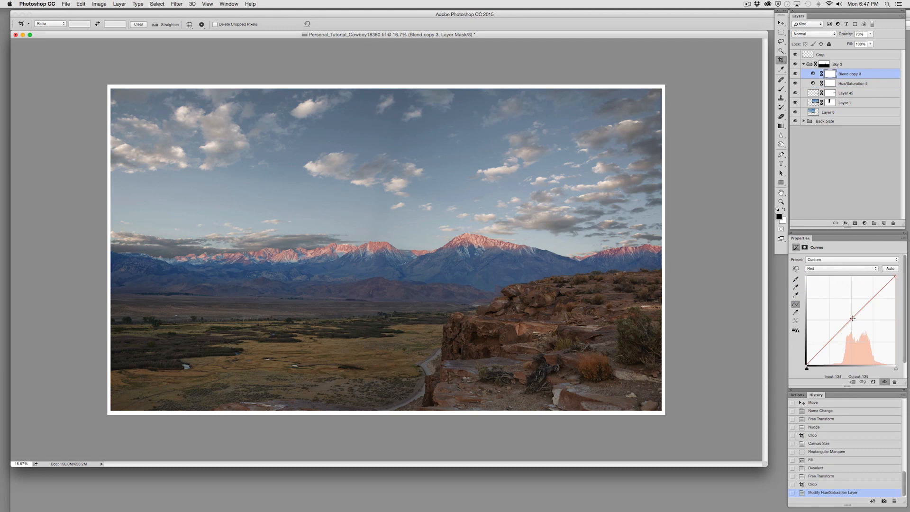
pyautogui.moveTo(853, 318); pyautogui.dragTo(852, 318)
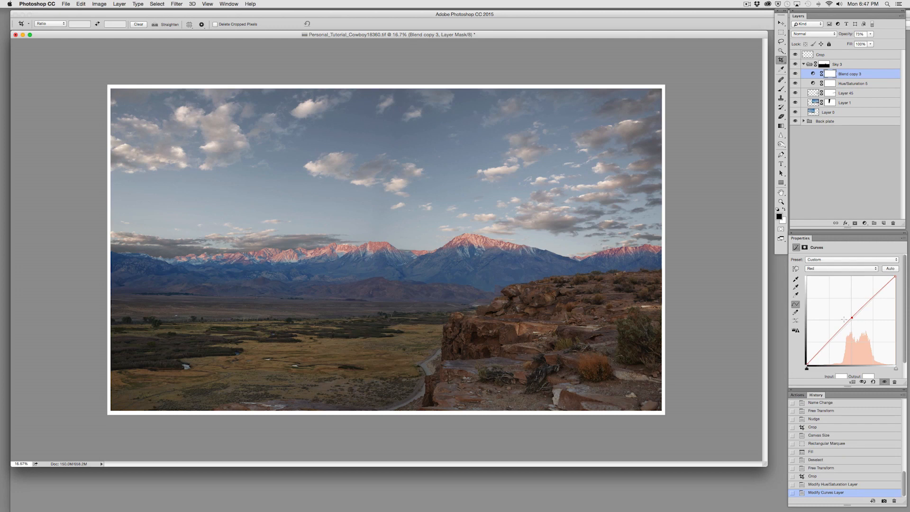
pyautogui.click(796, 64)
pyautogui.click(795, 65)
# Step: Collapse the Sky 3 group, nest it inside a new group, and add a white layer mask to that outer group
pyautogui.click(804, 64)
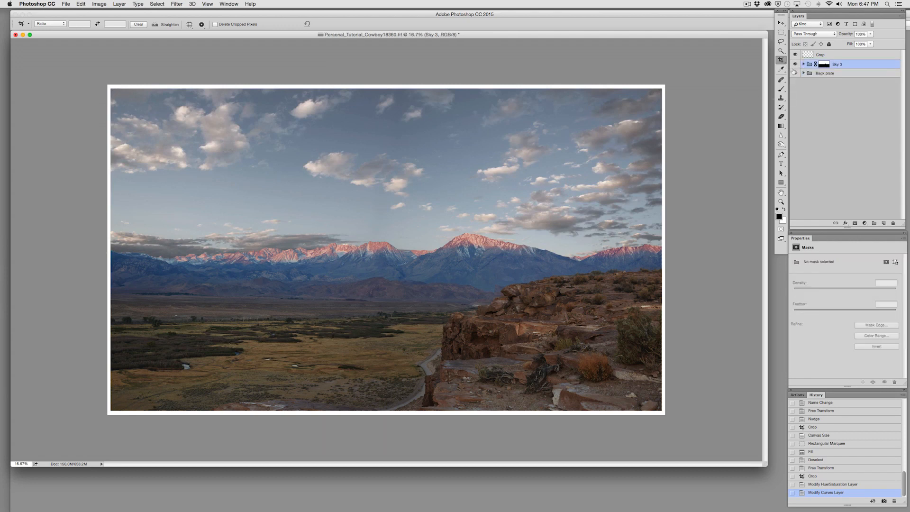
pyautogui.click(782, 89)
pyautogui.moveTo(838, 68)
pyautogui.mouseDown()
pyautogui.moveTo(874, 138)
pyautogui.moveTo(875, 223)
pyautogui.mouseUp()
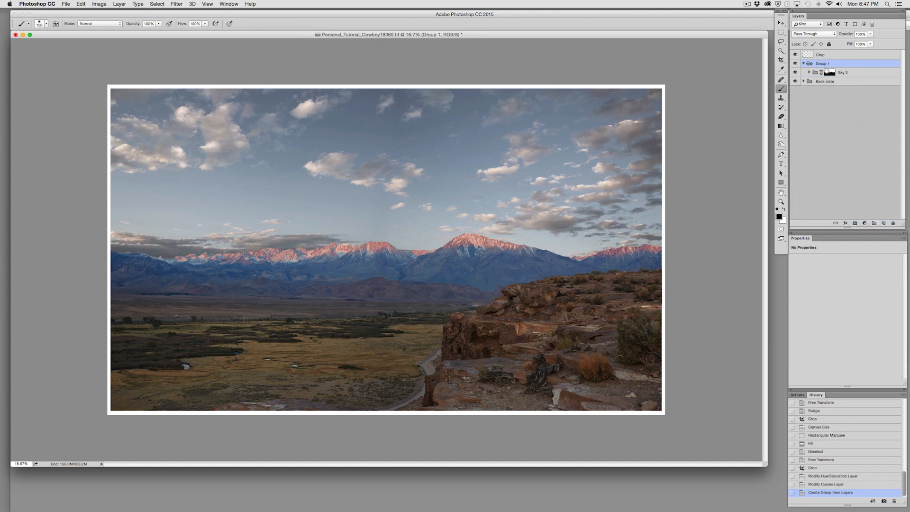
pyautogui.click(855, 224)
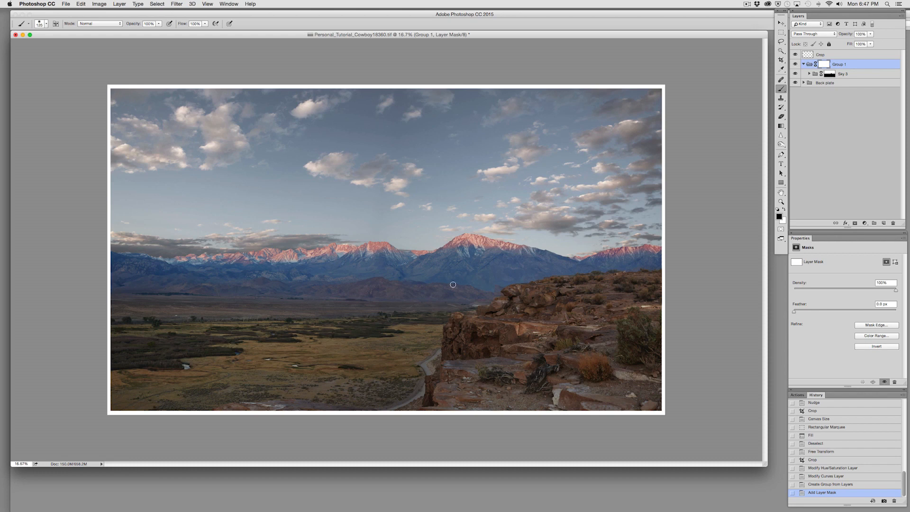
# Step: Paint the outer group's mask in black along the ridge's right half with a 500 px brush at 20% opacity
pyautogui.press(']')
pyautogui.press(']')
pyautogui.press(']')
pyautogui.press(']')
pyautogui.press(']')
pyautogui.press(']')
pyautogui.press(']')
pyautogui.press(']')
pyautogui.press(']')
pyautogui.press(']')
pyautogui.press(']')
pyautogui.press(']')
pyautogui.press('2')
pyautogui.moveTo(409, 273); pyautogui.dragTo(630, 275)
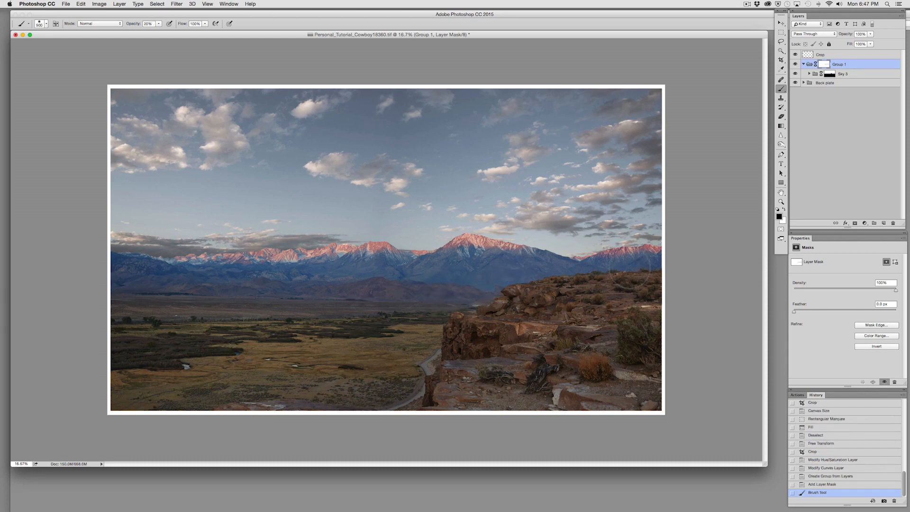
# Step: Paint Group 1's mask in black over the low clouds along the horizon's left half, reducing the brush opacity to 10%
pyautogui.moveTo(200, 288)
pyautogui.mouseDown()
pyautogui.moveTo(569, 258)
pyautogui.moveTo(371, 251)
pyautogui.moveTo(150, 271)
pyautogui.mouseUp()
pyautogui.moveTo(80, 263)
pyautogui.mouseDown()
pyautogui.moveTo(596, 280)
pyautogui.moveTo(173, 258)
pyautogui.mouseUp()
pyautogui.moveTo(71, 249)
pyautogui.mouseDown()
pyautogui.moveTo(776, 285)
pyautogui.moveTo(448, 275)
pyautogui.moveTo(765, 262)
pyautogui.moveTo(302, 266)
pyautogui.mouseUp()
pyautogui.press('1')
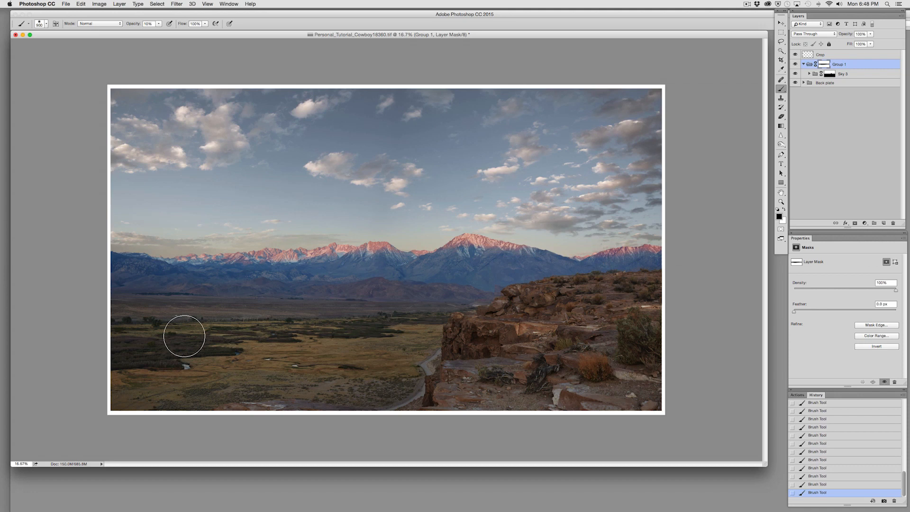
# Step: Expand the Sky 3 group and lower the blue channel's midtones slightly in the Blend copy 3 curves
pyautogui.click(809, 74)
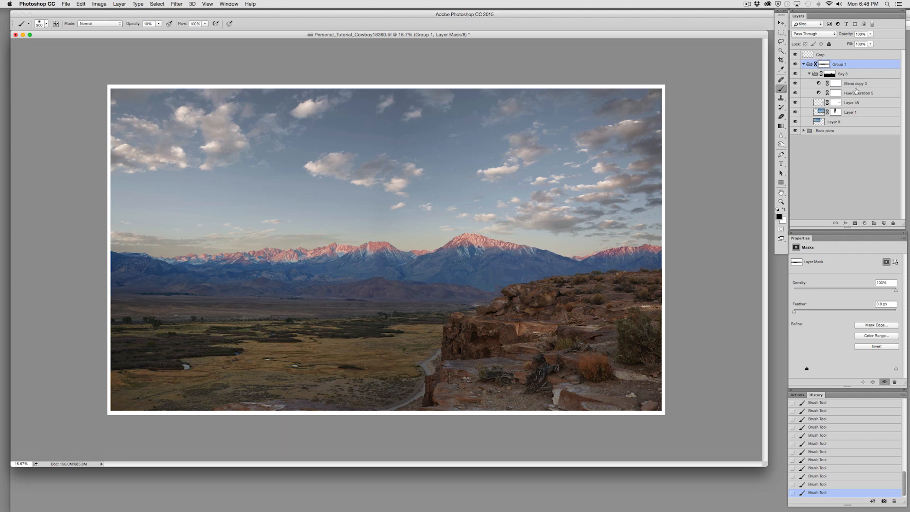
pyautogui.click(856, 84)
pyautogui.click(865, 223)
pyautogui.click(875, 200)
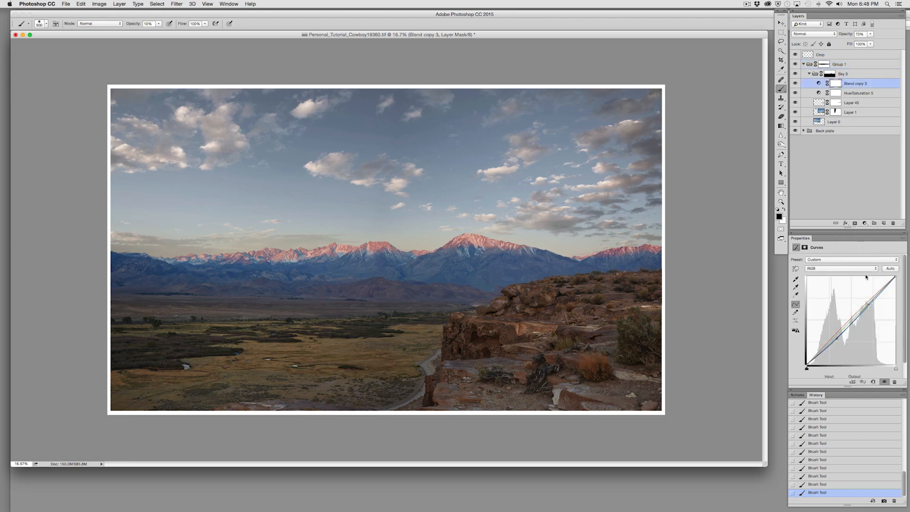
pyautogui.click(868, 269)
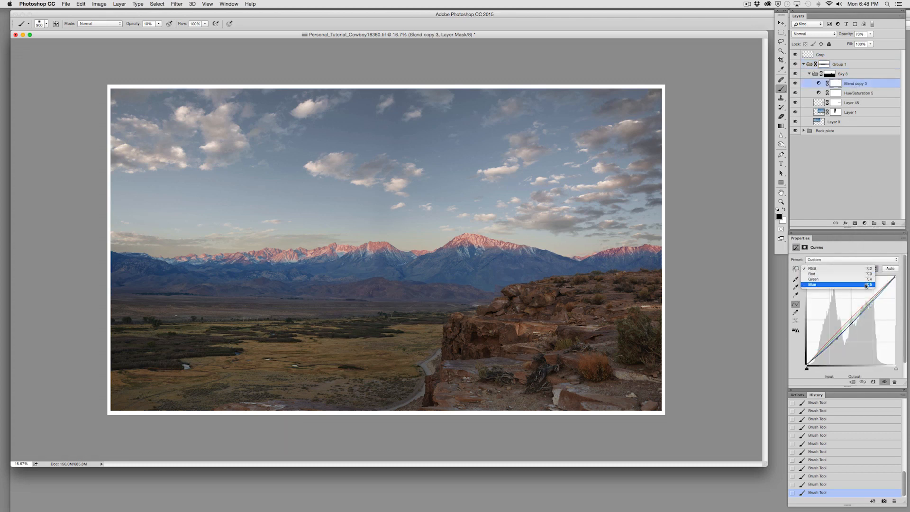
pyautogui.click(867, 285)
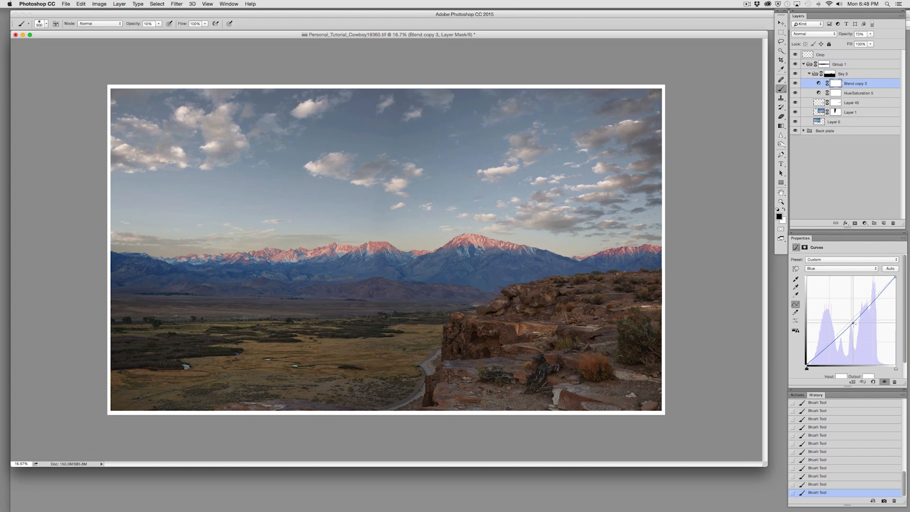
pyautogui.moveTo(854, 324); pyautogui.dragTo(855, 325)
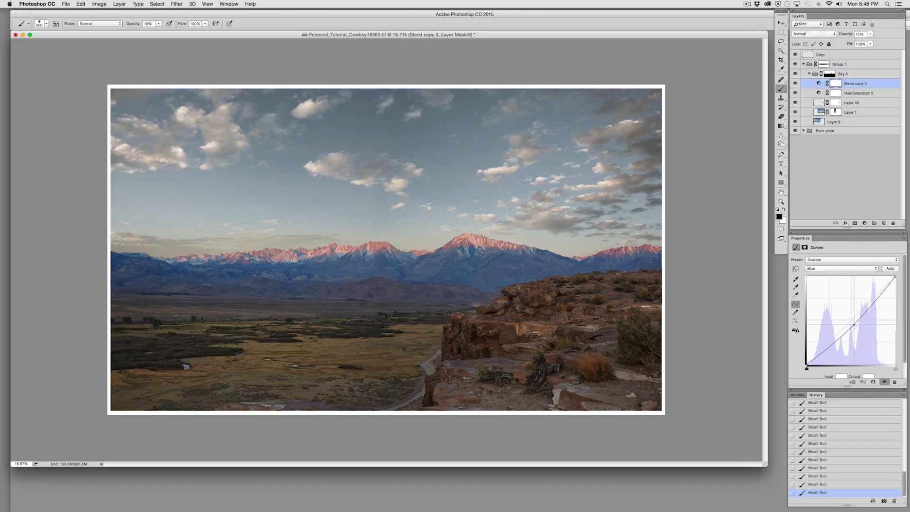
# Step: Raise the red channel's midtones slightly in the Blend copy 3 curves and return to the composite RGB curve
pyautogui.click(867, 272)
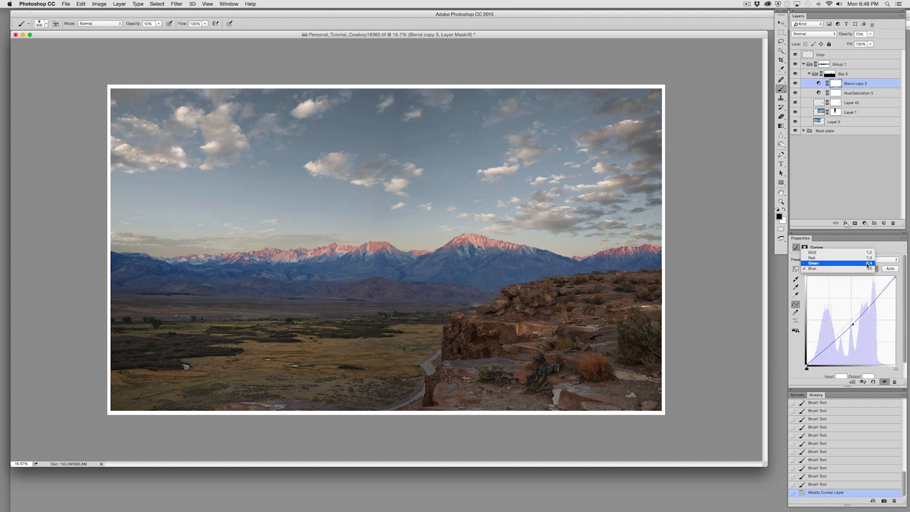
pyautogui.click(866, 259)
pyautogui.click(852, 316)
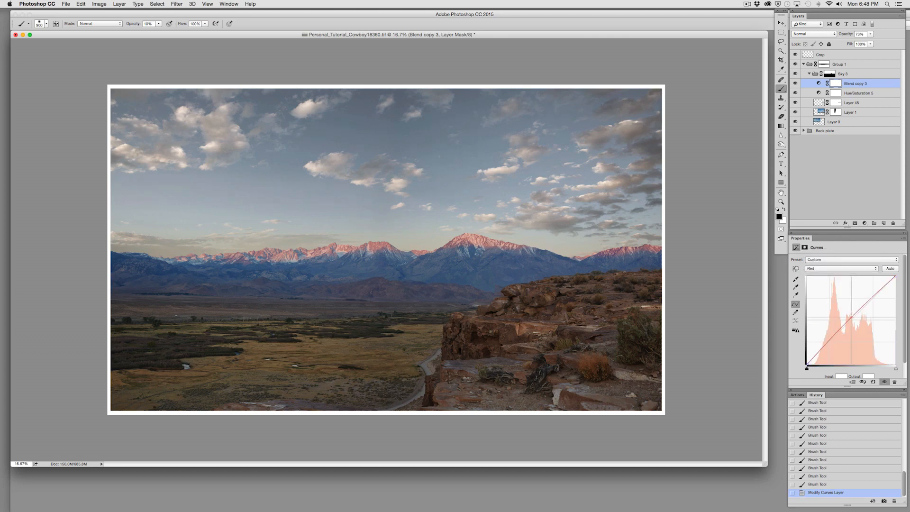
pyautogui.click(862, 269)
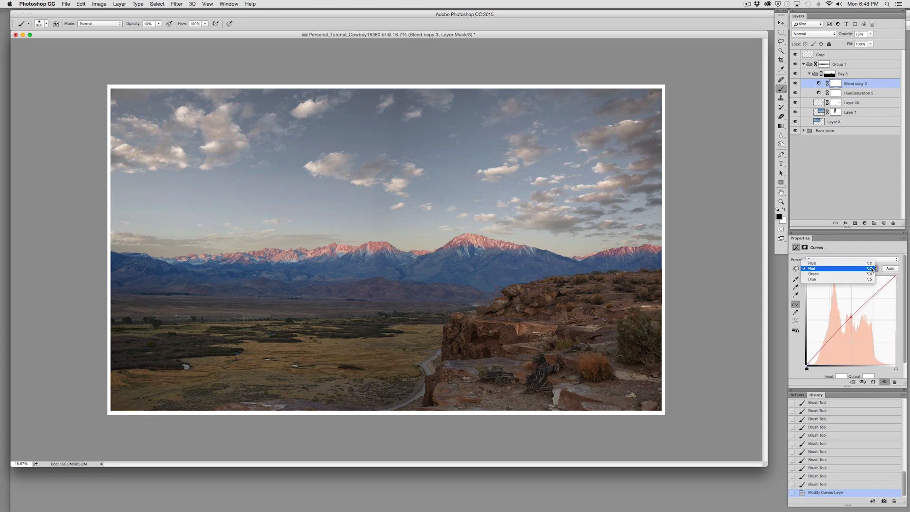
pyautogui.click(861, 261)
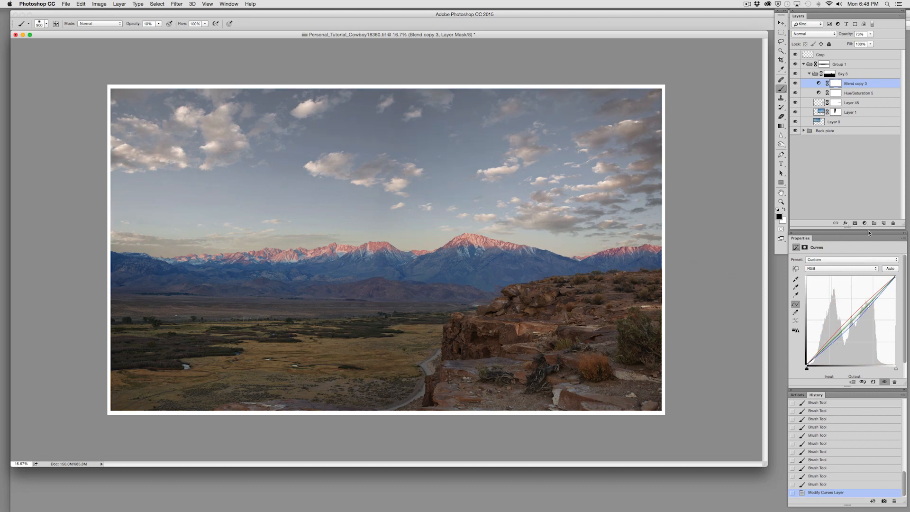
# Step: Save the layered document as a Photoshop file named Personal_Tutorial_Cowboy18360_Wip_1.psd
pyautogui.press('super+shift+s')
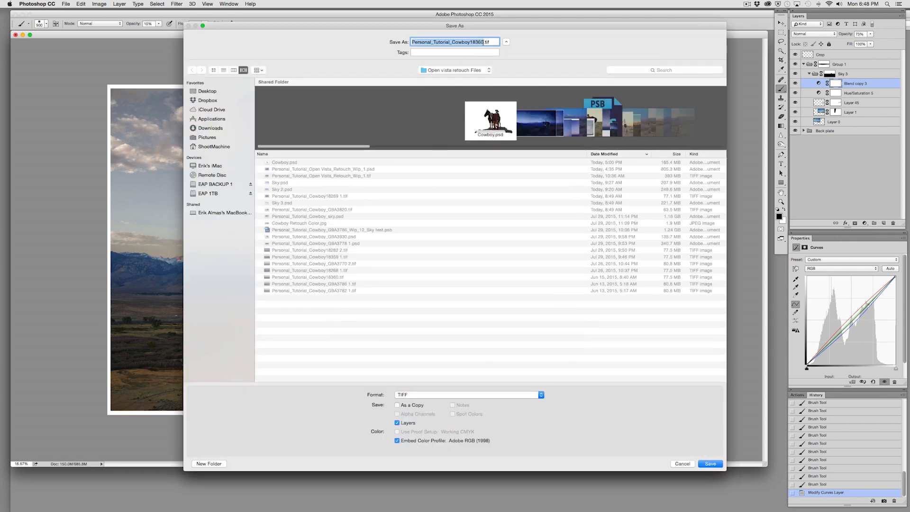
pyautogui.click(483, 42)
pyautogui.write('_Wip')
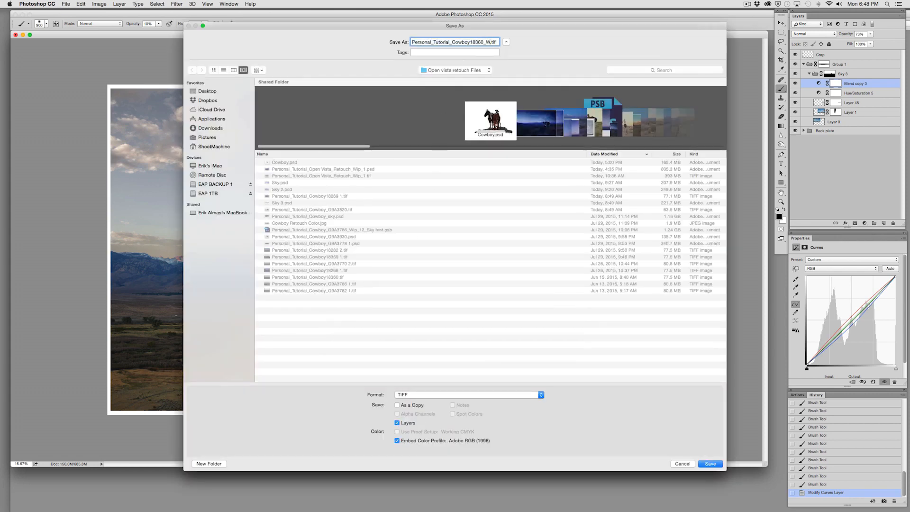
pyautogui.write('_1')
pyautogui.click(531, 395)
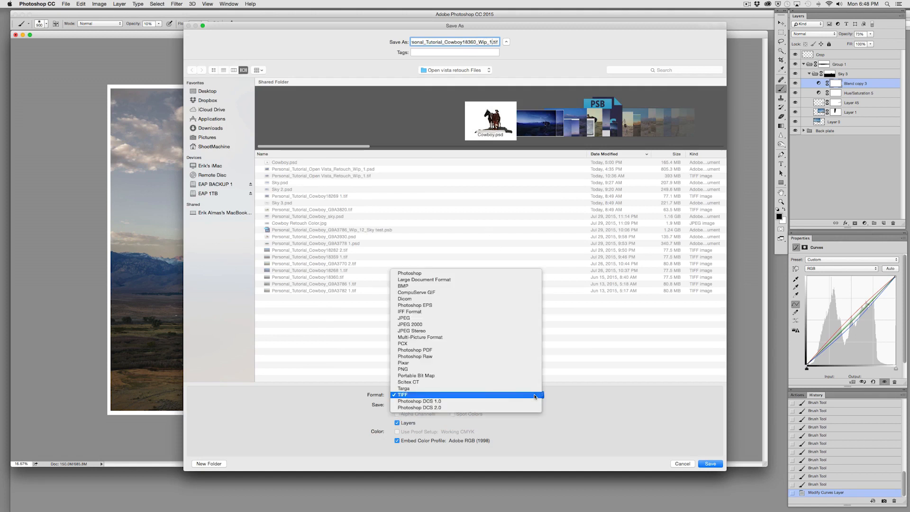
pyautogui.click(410, 269)
pyautogui.press('Return')
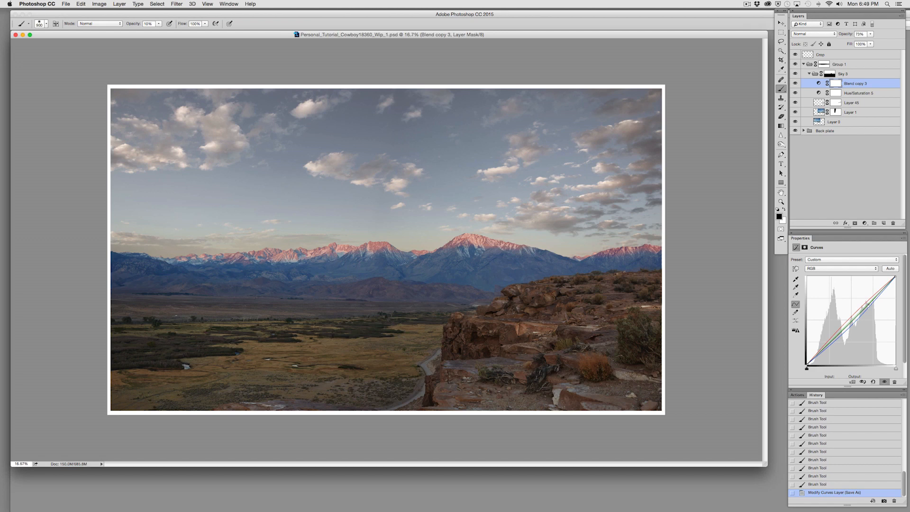
# Step: Collapse Group 1 and rename it Sky
pyautogui.click(804, 64)
pyautogui.doubleClick(840, 64)
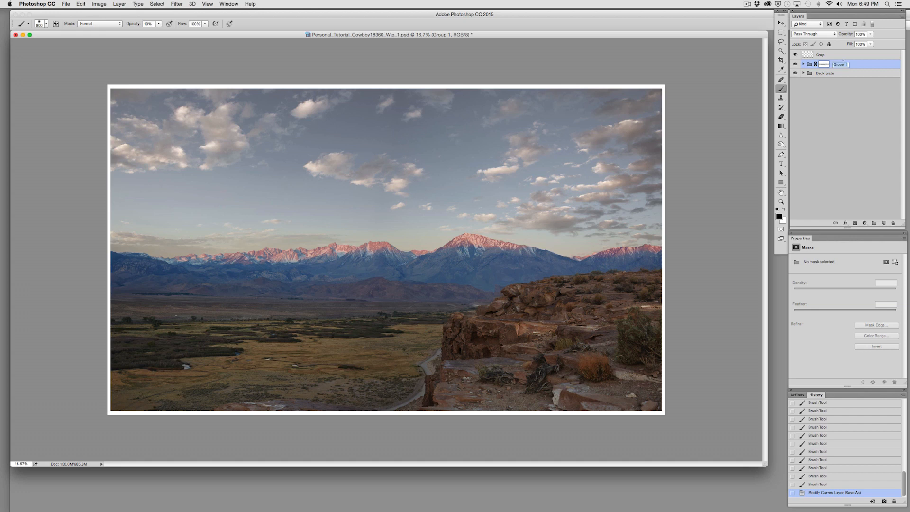
pyautogui.write('Sky')
pyautogui.press('Return')
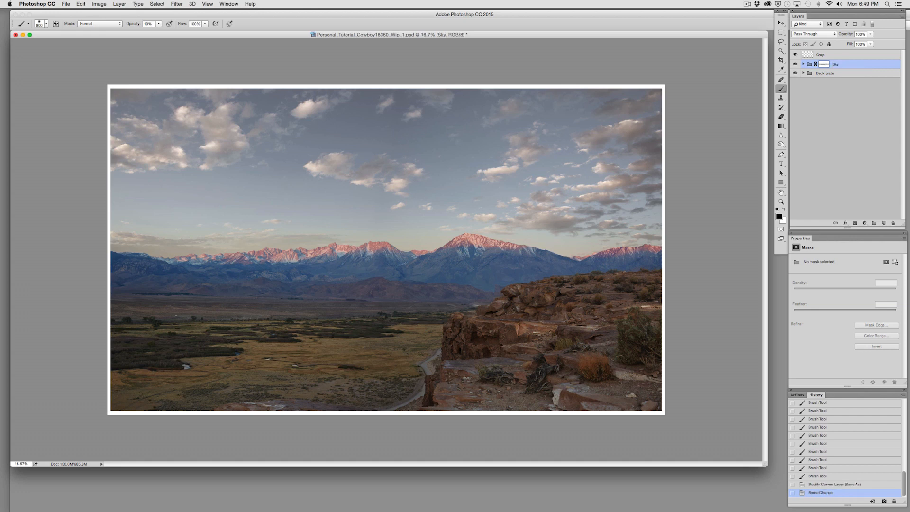
# Step: Add a Curves adjustment layer above the Sky group and pull its midtones down slightly to darken the composite
pyautogui.click(865, 223)
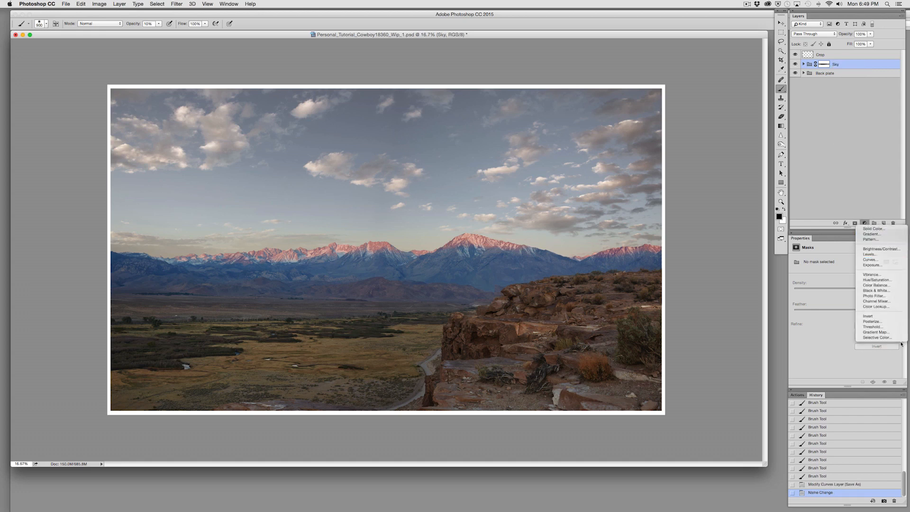
pyautogui.click(872, 255)
pyautogui.moveTo(854, 318); pyautogui.dragTo(854, 325)
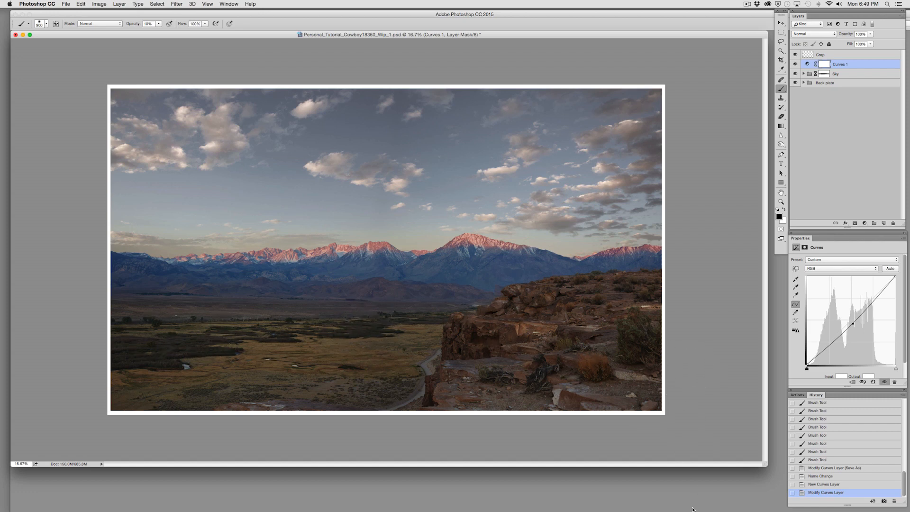
# Step: Bring up the two minimized landscape photos, G9A3782 and G9A3786, and place their windows side by side
pyautogui.click(589, 501)
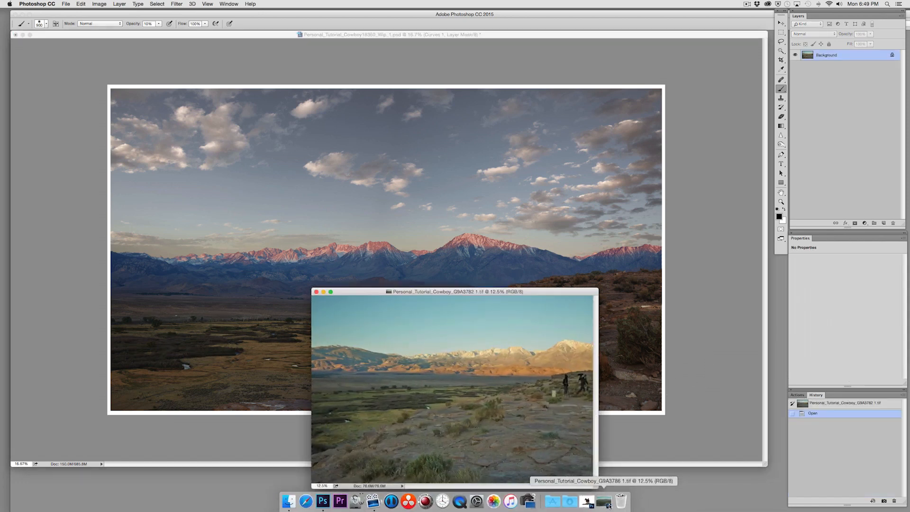
pyautogui.click(609, 506)
pyautogui.moveTo(245, 295); pyautogui.dragTo(270, 164)
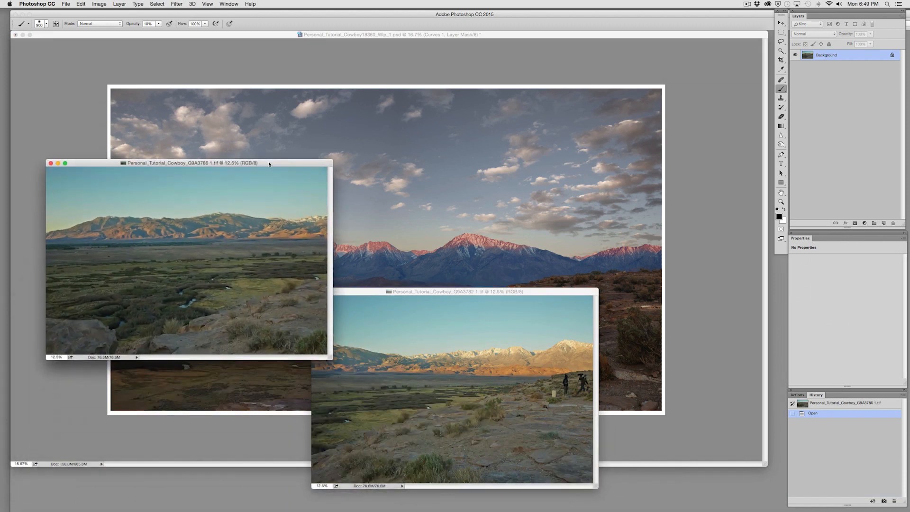
pyautogui.moveTo(367, 294); pyautogui.dragTo(398, 169)
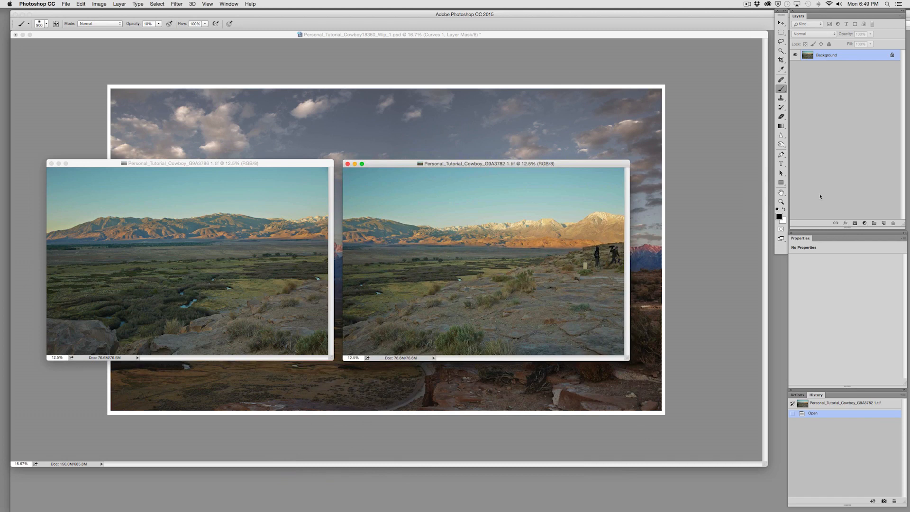
# Step: Add a Curves adjustment layer to the G9A3782 photo and lower its shadow tones to darken the image
pyautogui.click(865, 223)
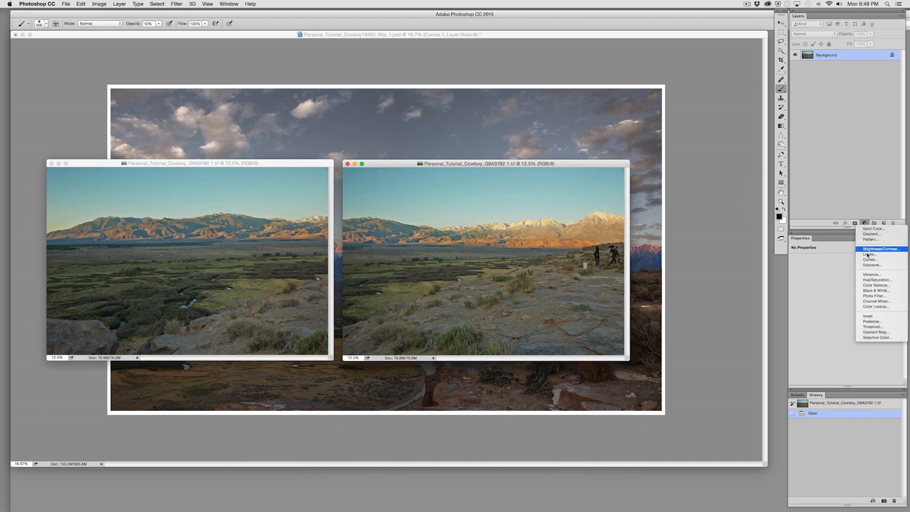
pyautogui.click(871, 260)
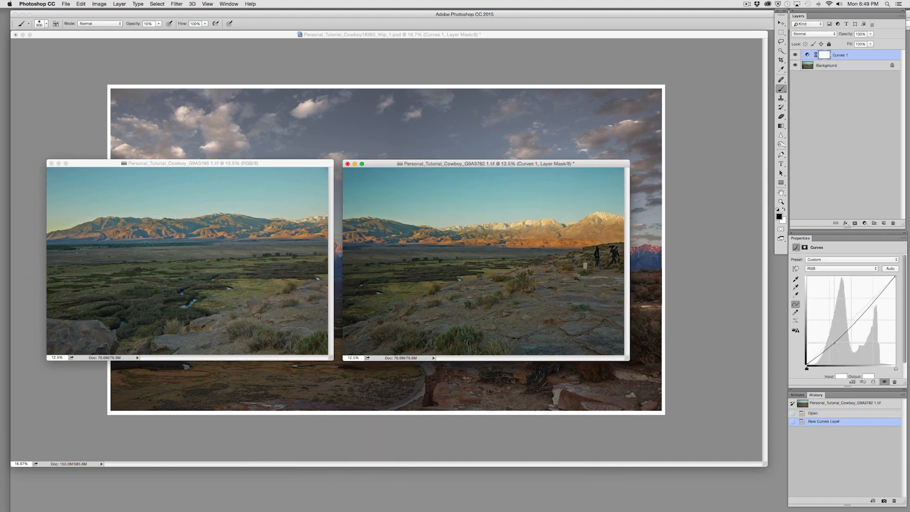
pyautogui.moveTo(835, 343); pyautogui.dragTo(832, 348)
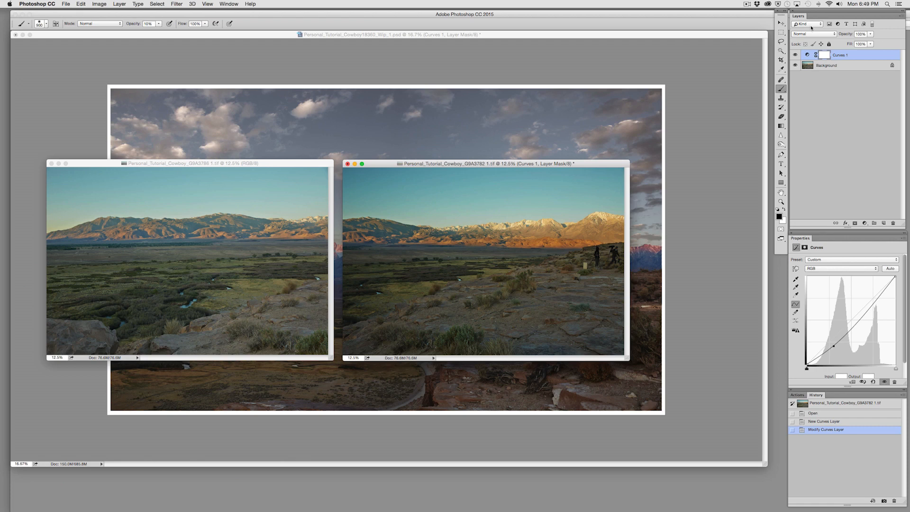
# Step: Copy the Curves layer onto the G9A3786 photo and convert that photo's background into a regular layer named Layer 0
pyautogui.moveTo(846, 56); pyautogui.dragTo(194, 277)
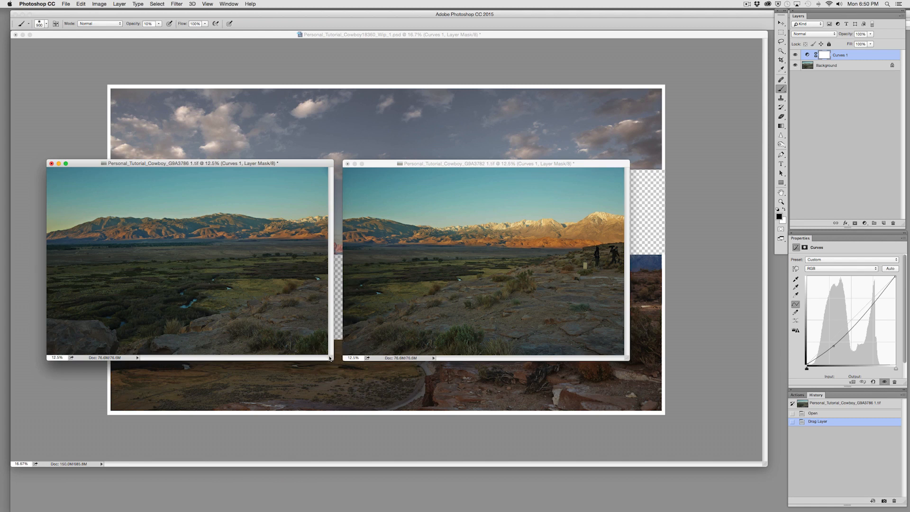
pyautogui.moveTo(333, 360); pyautogui.dragTo(404, 419)
pyautogui.doubleClick(826, 67)
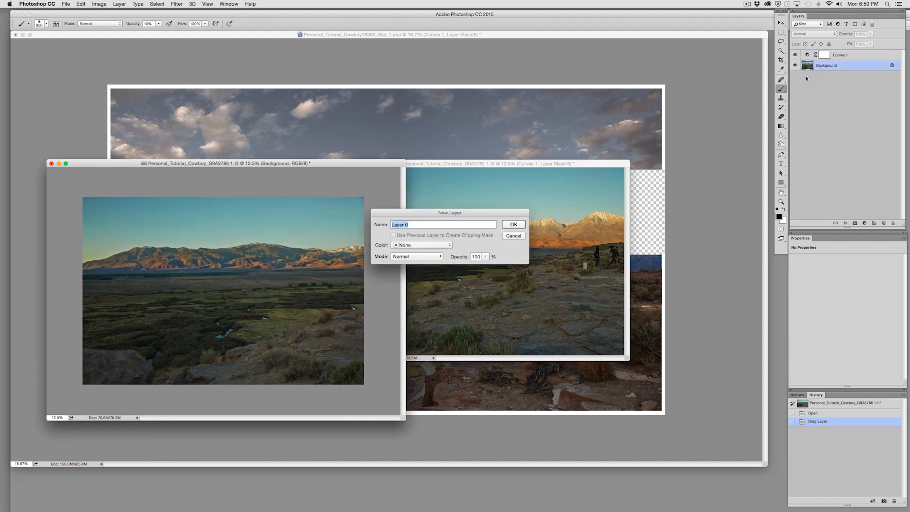
pyautogui.click(514, 224)
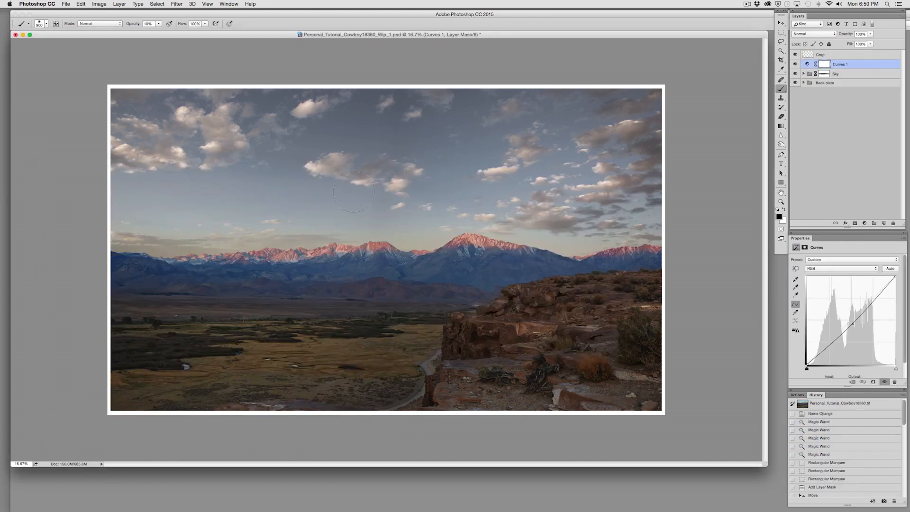
# Step: Widen the G9A3786 canvas to 33 inches, anchored at the middle left so the extra space falls on the right
pyautogui.press('m')
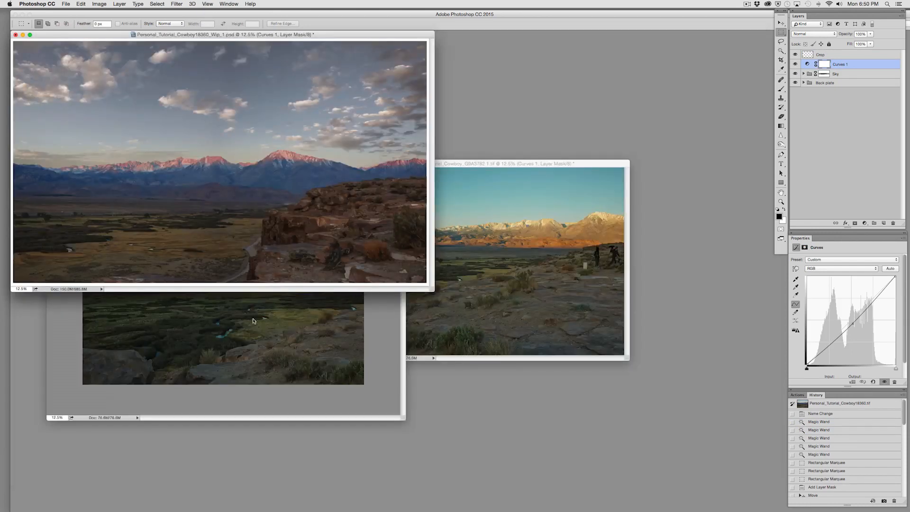
pyautogui.click(359, 332)
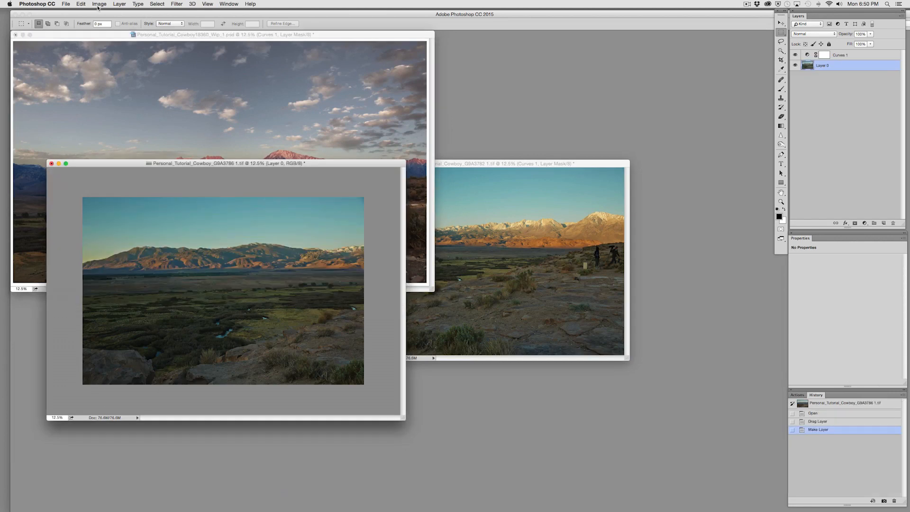
pyautogui.click(99, 4)
pyautogui.click(111, 67)
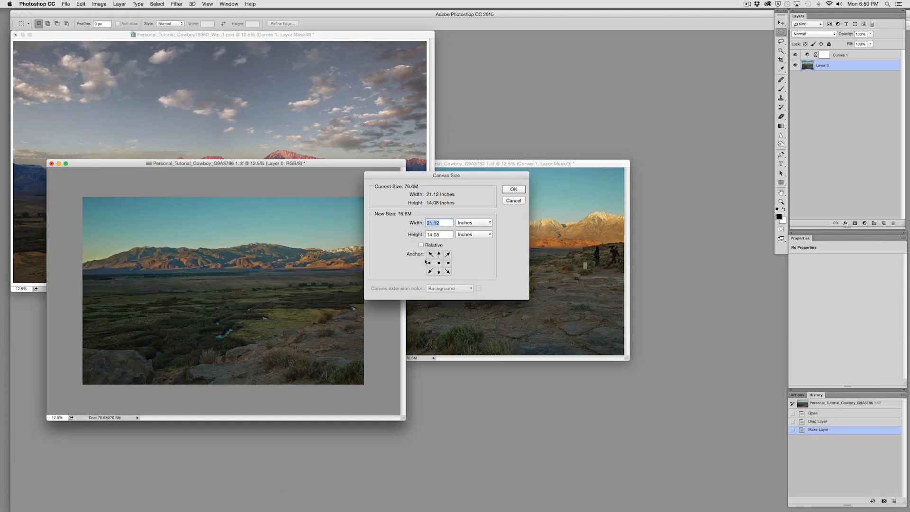
pyautogui.click(427, 263)
pyautogui.write('33')
pyautogui.press('Return')
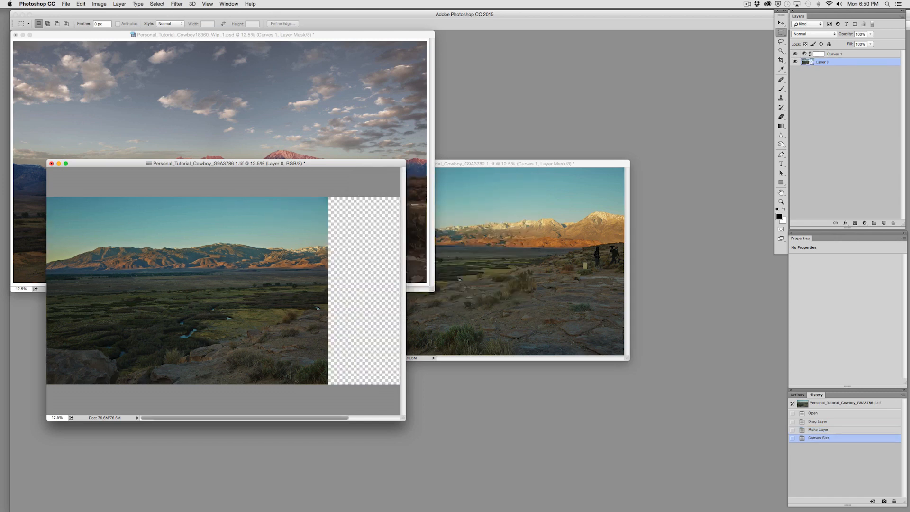
# Step: Copy the G9A3782 photo's Background layer into the widened G9A3786 document and close the G9A3782 photo
pyautogui.click(483, 260)
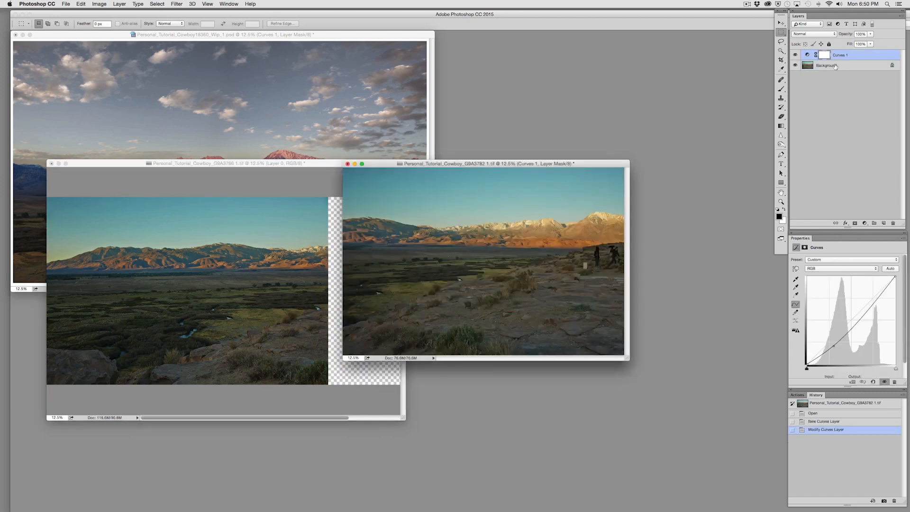
pyautogui.hotkey('alt', '[')
pyautogui.moveTo(257, 305); pyautogui.dragTo(264, 309)
pyautogui.click(531, 293)
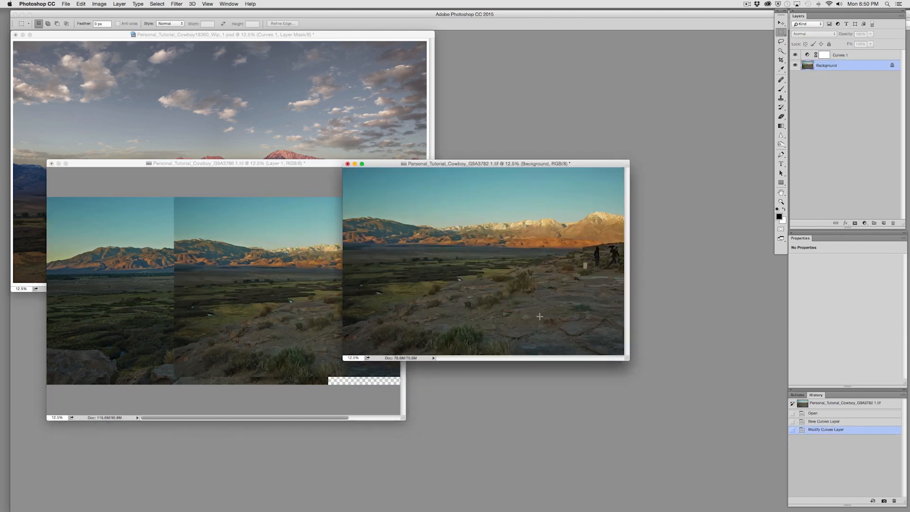
pyautogui.press('super+w')
pyautogui.click(430, 167)
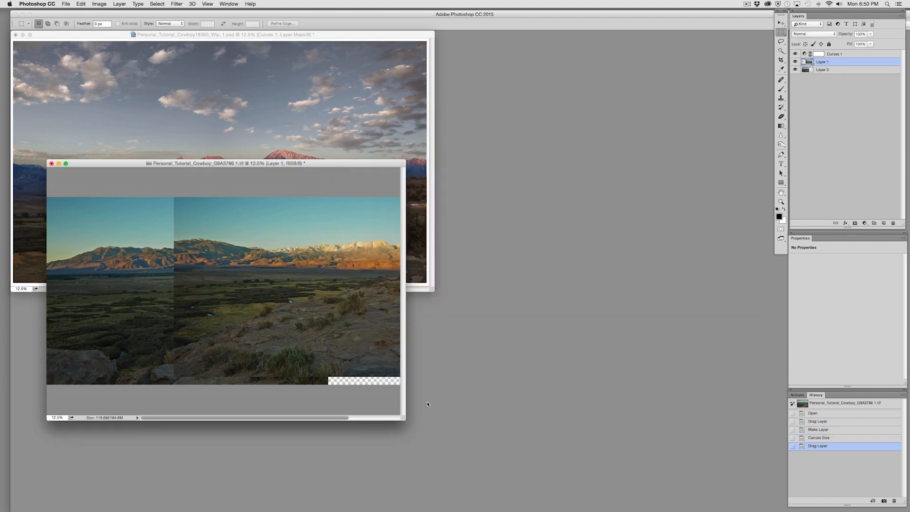
# Step: Align Layer 1 over the mountains of Layer 0 and add a layer mask that hides a rectangular strip along its left side
pyautogui.moveTo(404, 418); pyautogui.dragTo(668, 442)
pyautogui.moveTo(410, 327)
pyautogui.mouseDown()
pyautogui.moveTo(478, 331)
pyautogui.moveTo(426, 331)
pyautogui.mouseUp()
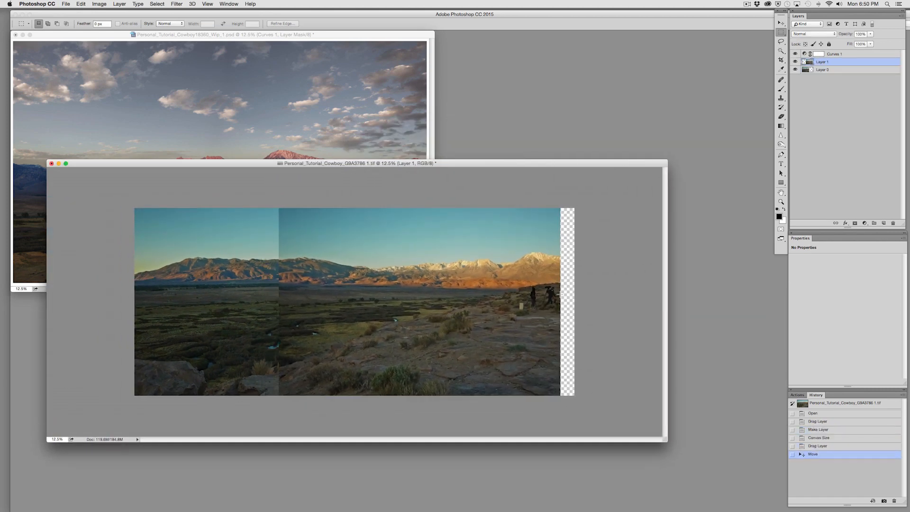
pyautogui.click(855, 223)
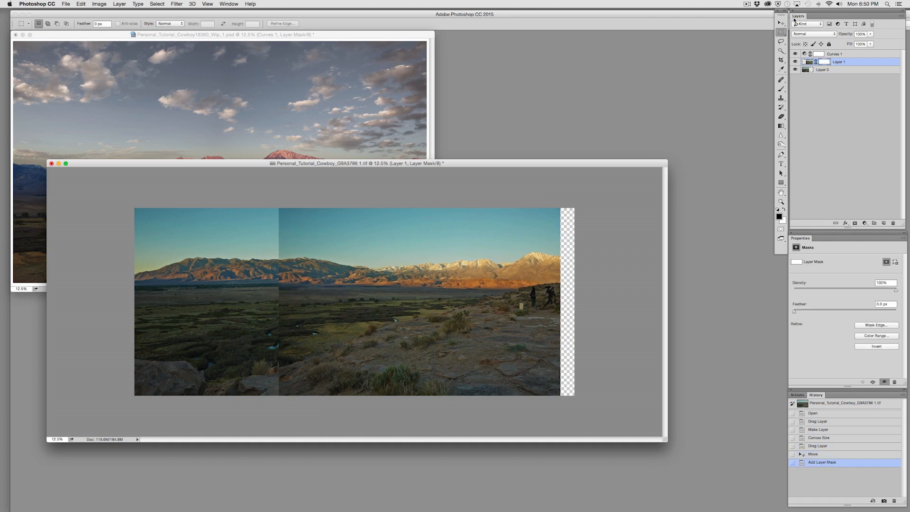
pyautogui.moveTo(274, 197); pyautogui.dragTo(382, 422)
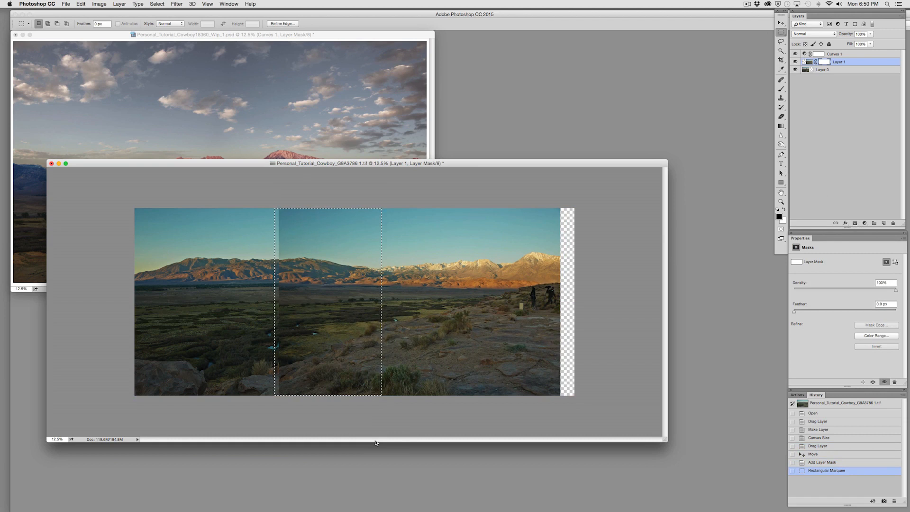
pyautogui.hotkey('alt', 'BackSpace')
pyautogui.hotkey('ctrl', 'd')
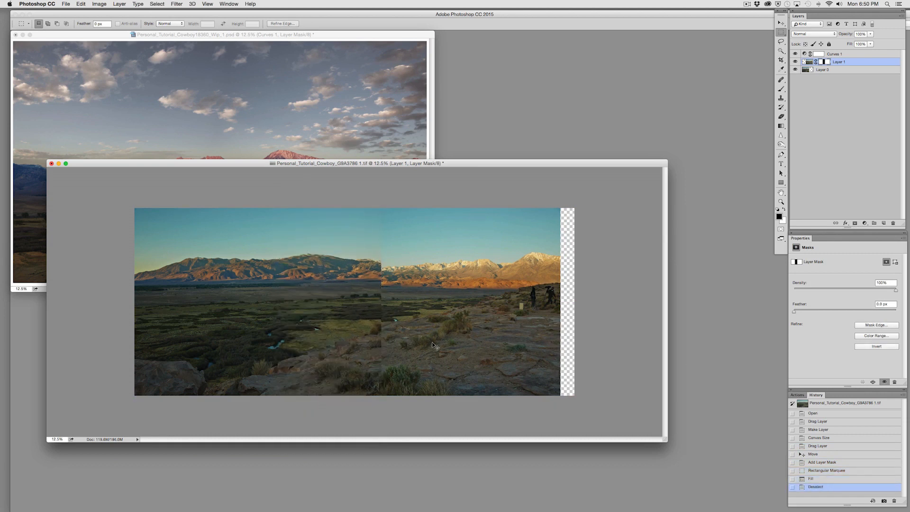
# Step: Shift Layer 1 up and right to match the ridge at the seam, and rotate it by about -0.57 degrees
pyautogui.moveTo(434, 345)
pyautogui.mouseDown()
pyautogui.moveTo(460, 339)
pyautogui.moveTo(438, 339)
pyautogui.mouseUp()
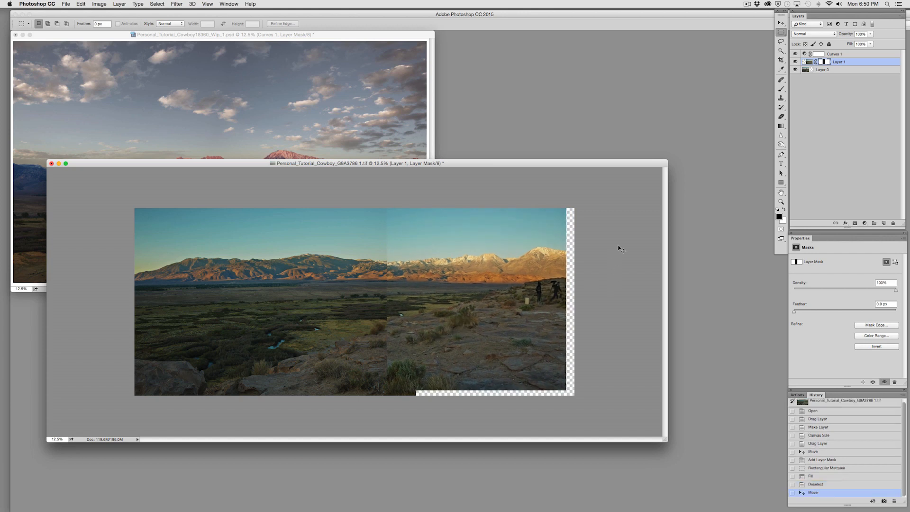
pyautogui.hotkey('ctrl', 't')
pyautogui.moveTo(614, 230); pyautogui.dragTo(613, 229)
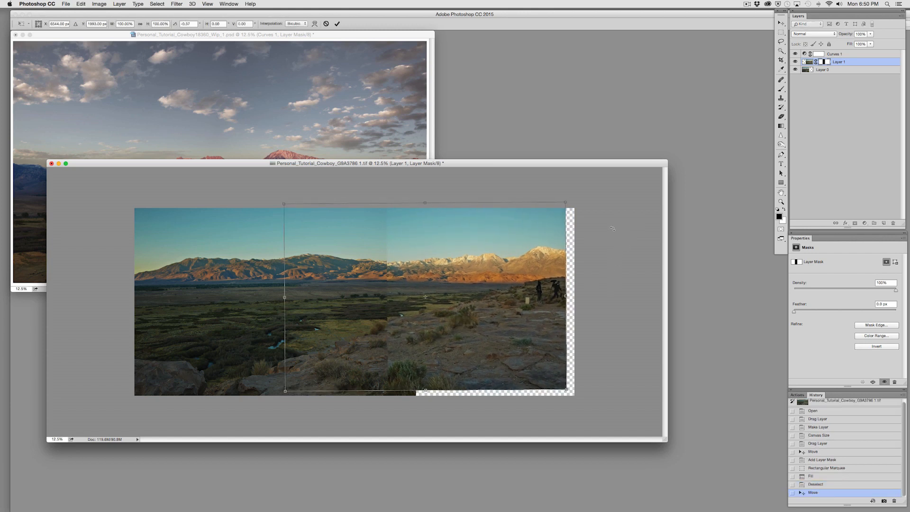
pyautogui.press('m')
# Step: Rotate Layer 0 by about 0.49 degrees so its horizon matches the overlapping photo
pyautogui.click(821, 70)
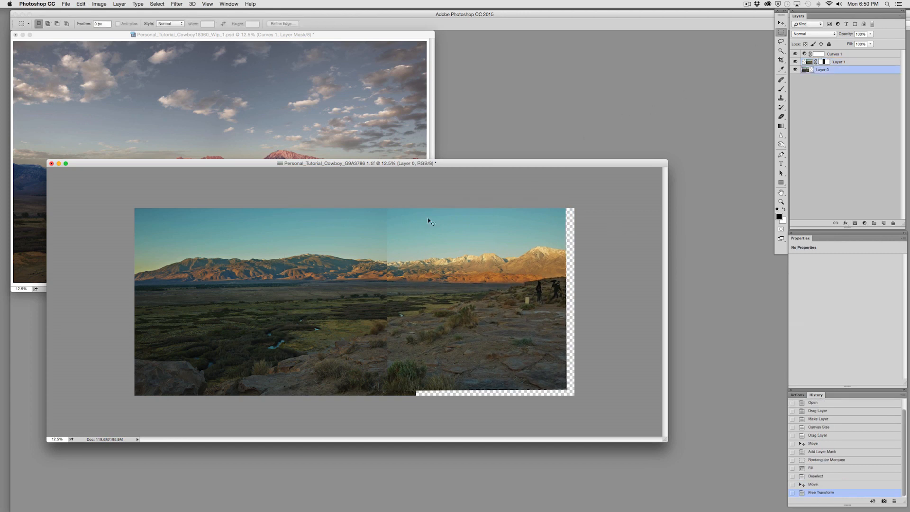
pyautogui.hotkey('ctrl', 't')
pyautogui.moveTo(452, 206); pyautogui.dragTo(451, 204)
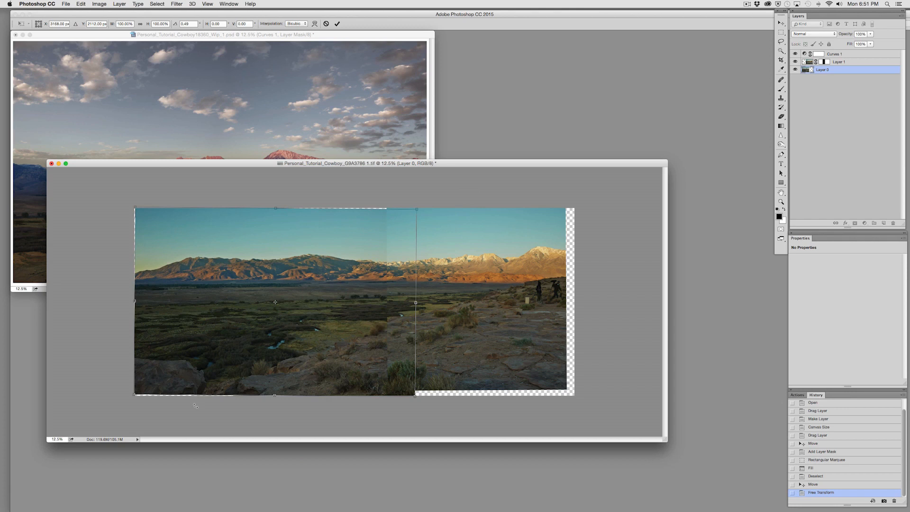
pyautogui.press('Return')
pyautogui.press('m')
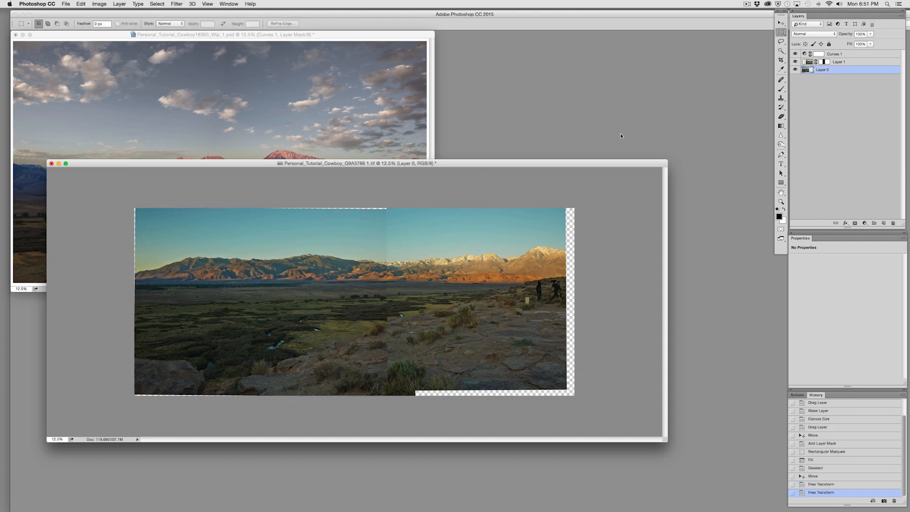
# Step: Fill a full-height rectangular strip around the seam with black on Layer 1's mask
pyautogui.click(825, 62)
pyautogui.moveTo(370, 201); pyautogui.dragTo(444, 413)
pyautogui.hotkey('alt', 'BackSpace')
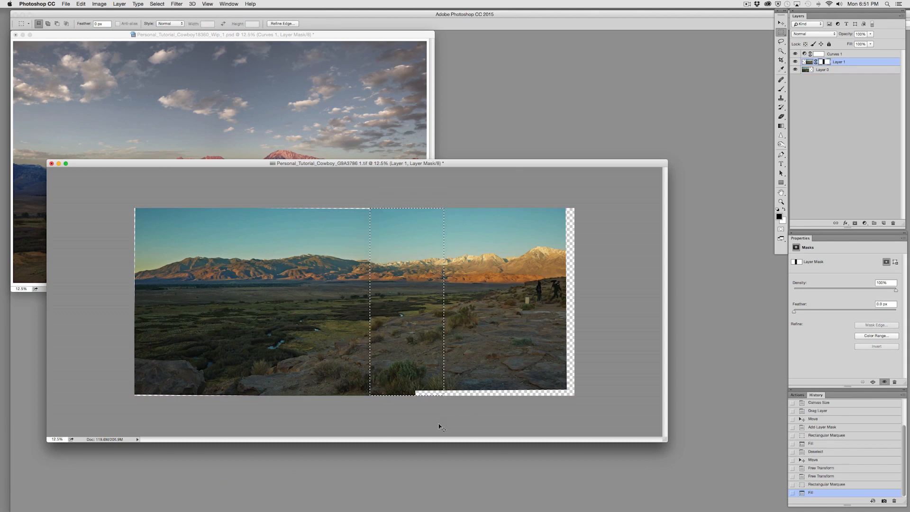
pyautogui.press('super+d')
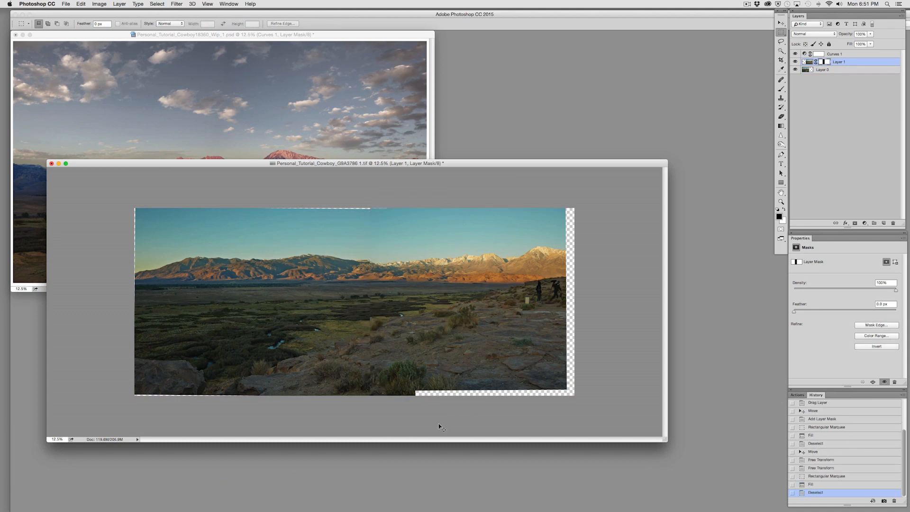
# Step: Shift Layer 1 slightly down, scale it up proportionally to about 108%, and nudge it so its ridge meets Layer 0 at the seam
pyautogui.moveTo(426, 316)
pyautogui.mouseDown()
pyautogui.moveTo(441, 315)
pyautogui.moveTo(425, 320)
pyautogui.mouseUp()
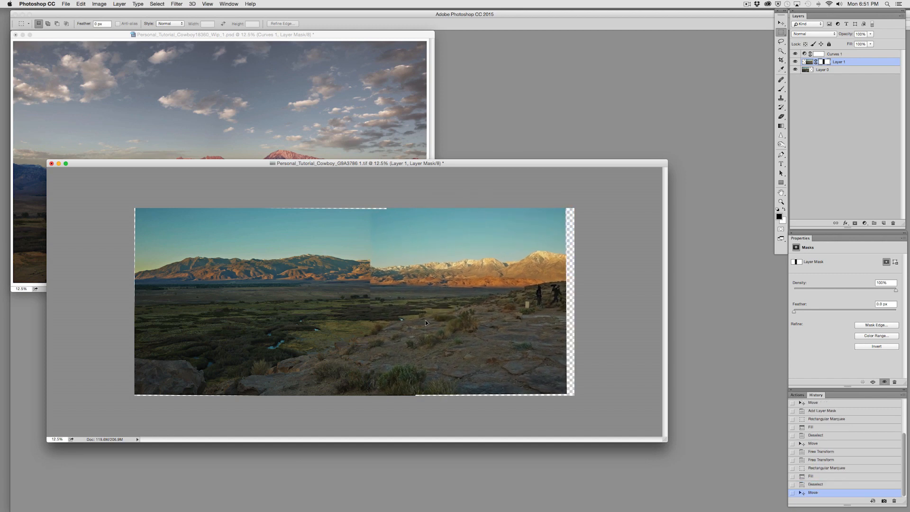
pyautogui.press('super+t')
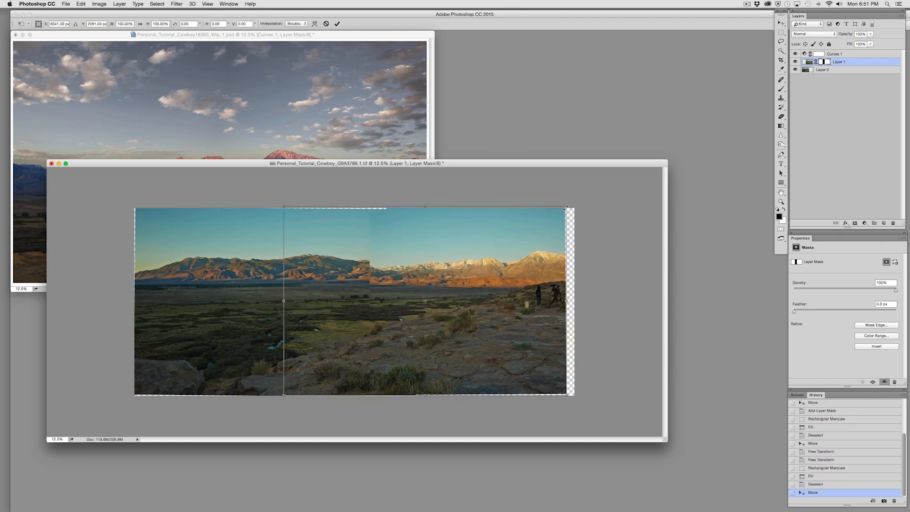
pyautogui.moveTo(567, 206); pyautogui.dragTo(578, 199)
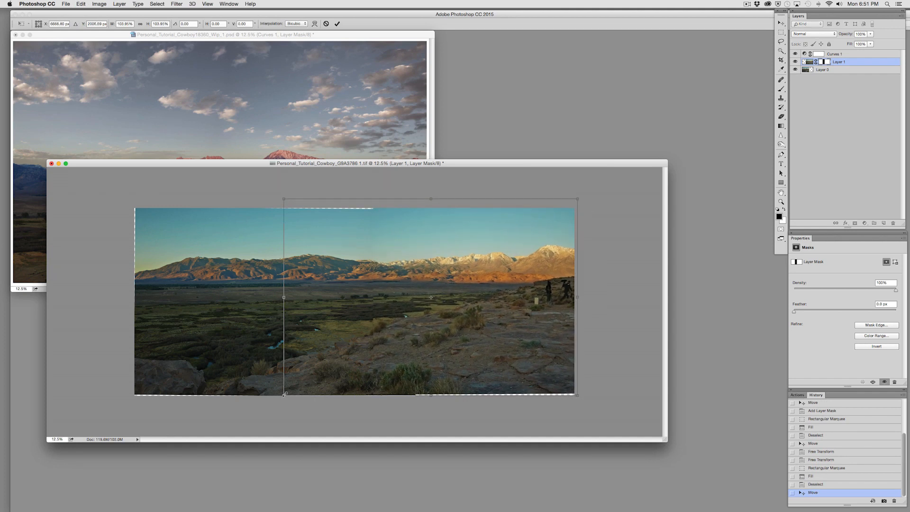
pyautogui.moveTo(284, 394); pyautogui.dragTo(279, 398)
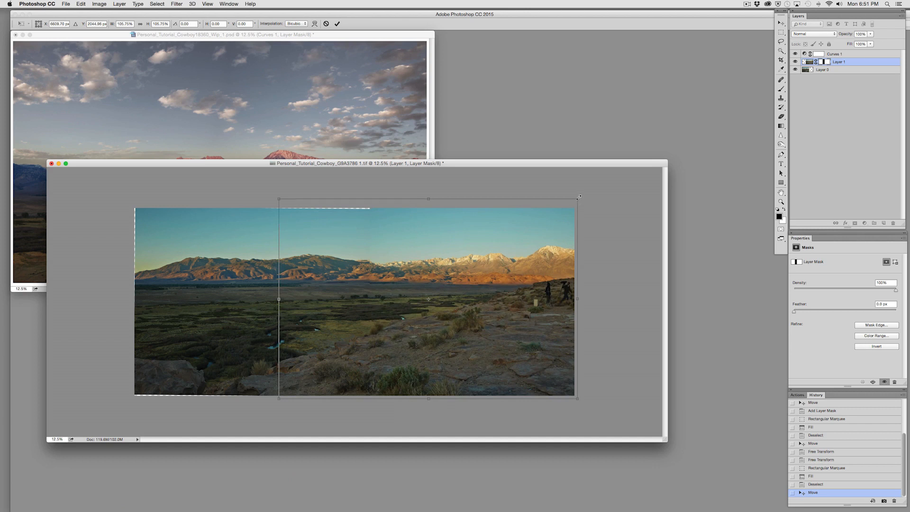
pyautogui.moveTo(578, 196); pyautogui.dragTo(580, 196)
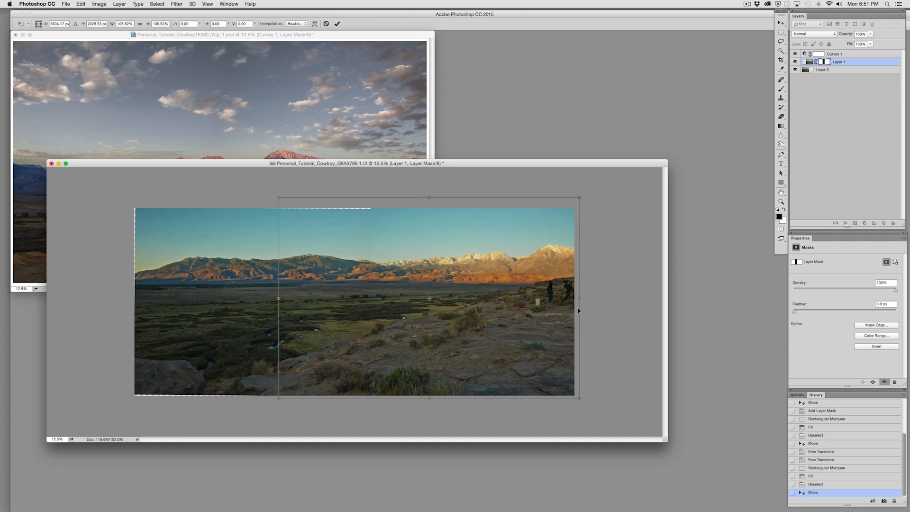
pyautogui.moveTo(580, 399); pyautogui.dragTo(582, 400)
pyautogui.press('Left')
pyautogui.press('Left')
pyautogui.press('Left')
pyautogui.press('Left')
pyautogui.press('Left')
pyautogui.press('Left')
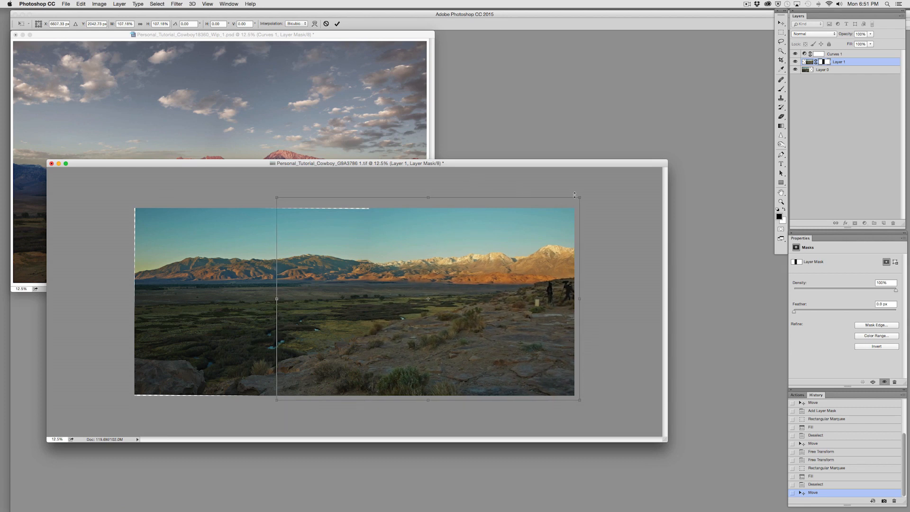
pyautogui.moveTo(580, 198); pyautogui.dragTo(583, 194)
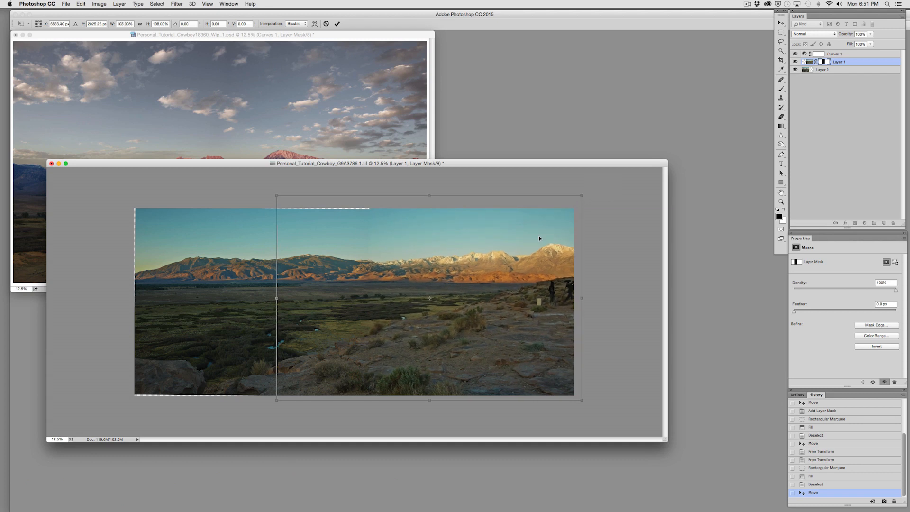
pyautogui.press('Down')
pyautogui.press('m')
pyautogui.press('Return')
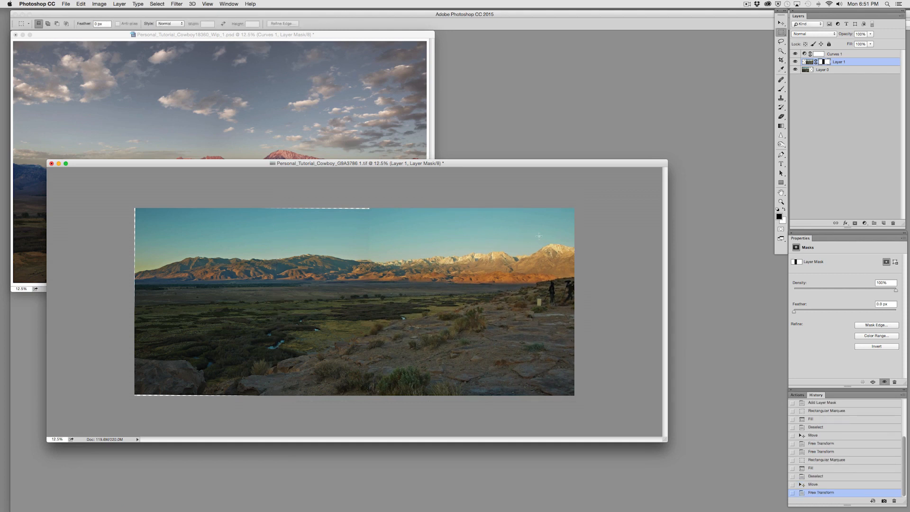
# Step: Brush black on Layer 1's mask along the seam, from the mountains up through the sky, to blend the two photos
pyautogui.click(781, 89)
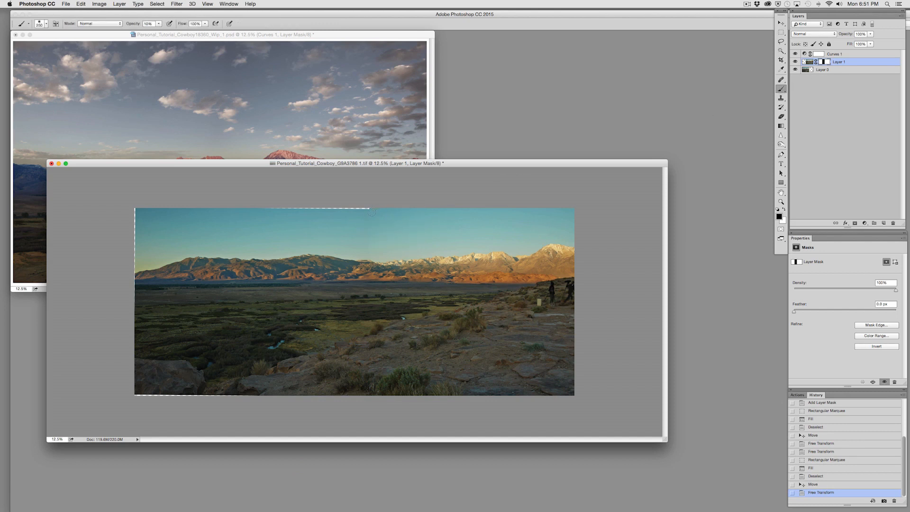
pyautogui.moveTo(372, 207); pyautogui.dragTo(378, 215)
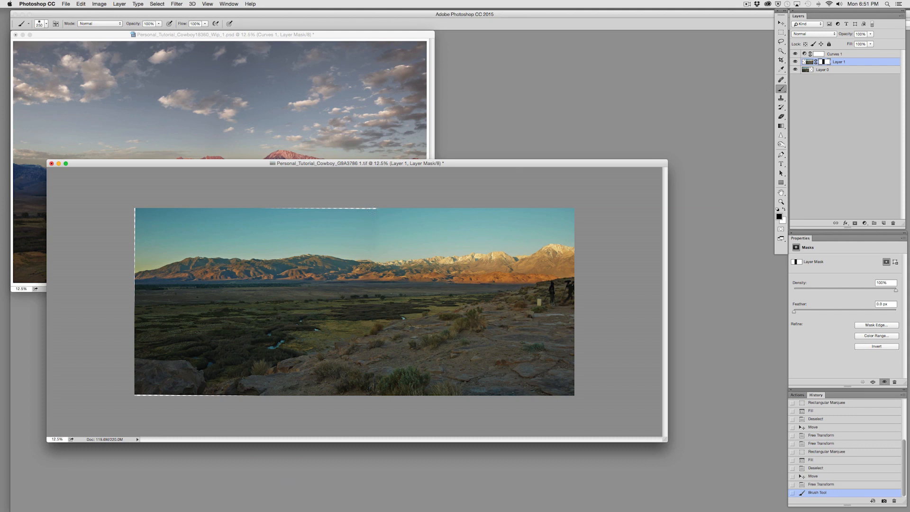
pyautogui.moveTo(369, 282)
pyautogui.mouseDown()
pyautogui.moveTo(370, 411)
pyautogui.moveTo(383, 276)
pyautogui.moveTo(362, 350)
pyautogui.moveTo(364, 390)
pyautogui.moveTo(374, 173)
pyautogui.mouseUp()
pyautogui.press('\\')
pyautogui.press('\\')
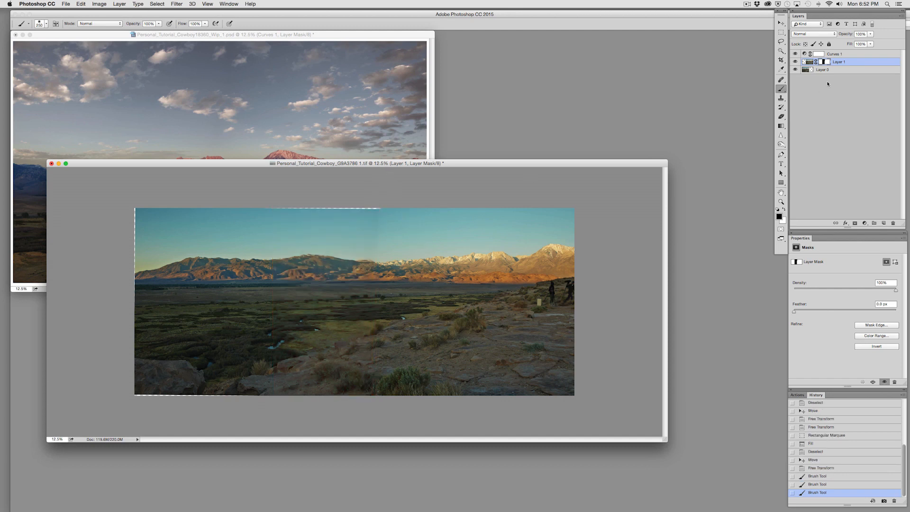
# Step: Rename the Curves 1 adjustment layer as Blend
pyautogui.doubleClick(835, 54)
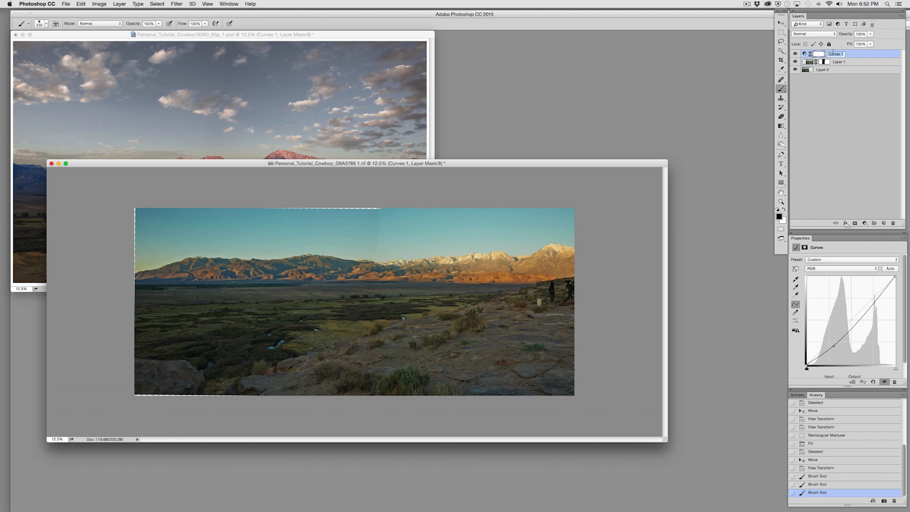
pyautogui.write('Blend')
pyautogui.press('Return')
# Step: Group Blend, Layer 1 and Layer 0 as Foreground, and save the TIFF with no image compression and ZIP layer compression
pyautogui.keyDown('shift'); pyautogui.click(831, 71); pyautogui.keyUp('shift')
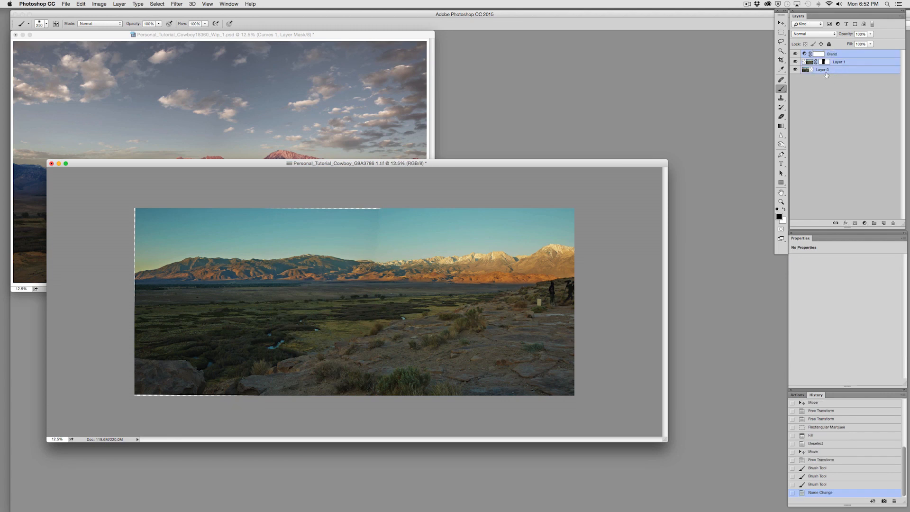
pyautogui.moveTo(831, 71); pyautogui.dragTo(875, 224)
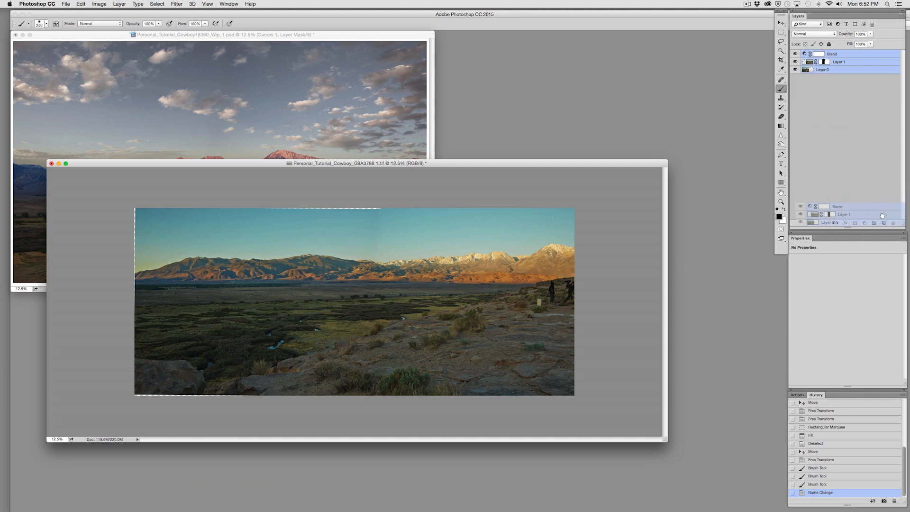
pyautogui.doubleClick(822, 54)
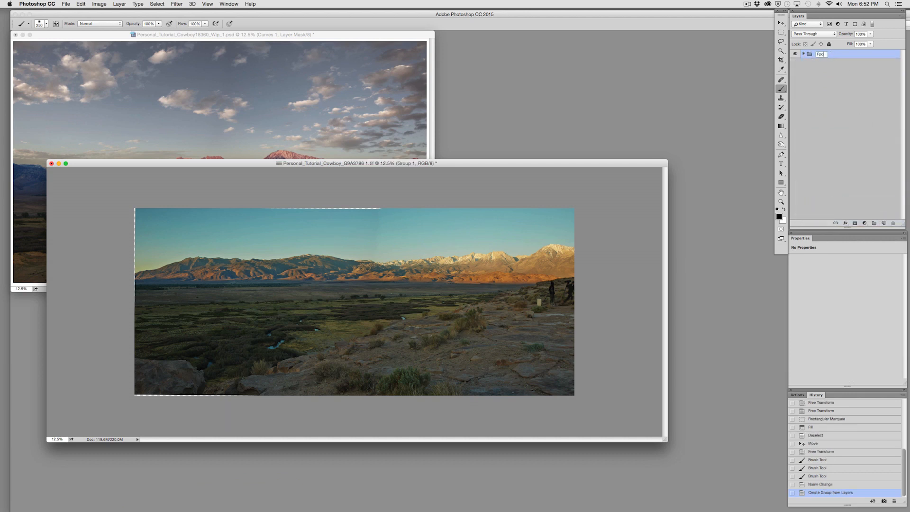
pyautogui.write('Foregro')
pyautogui.press('Return')
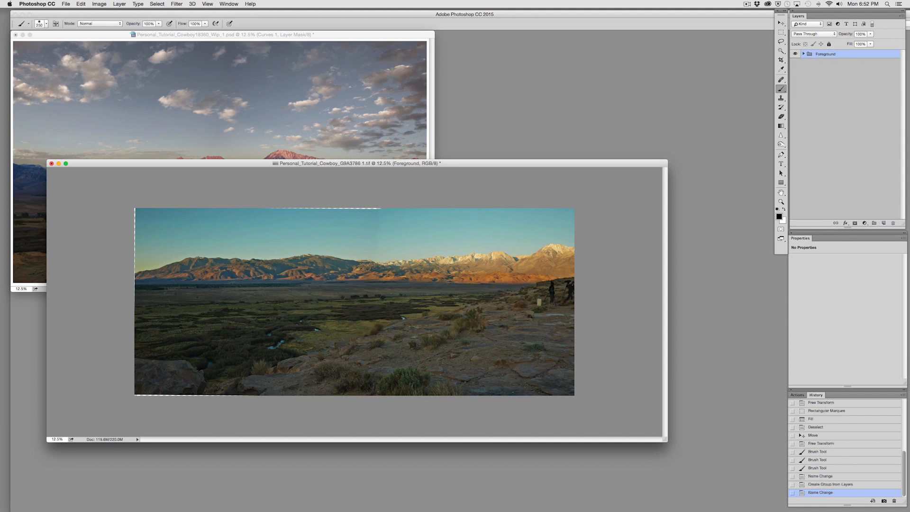
pyautogui.press('super+s')
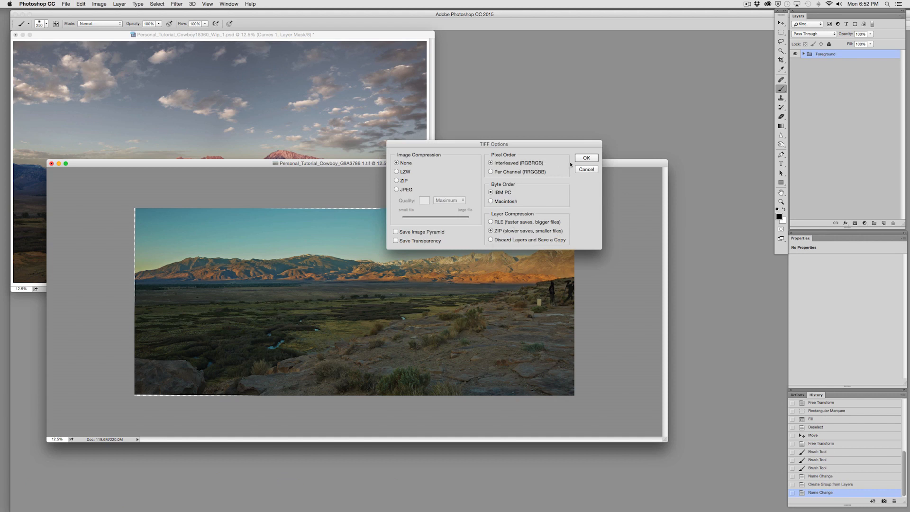
pyautogui.press('Return')
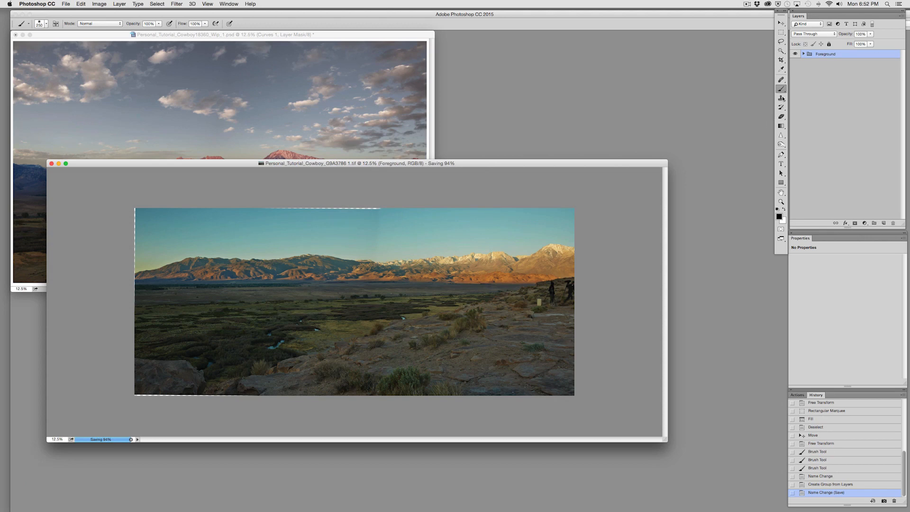
# Step: Copy the Foreground group into Personal_Tutorial_Cowboy18360_Wip_1.psd and close the panorama TIFF
pyautogui.moveTo(826, 57); pyautogui.dragTo(256, 98)
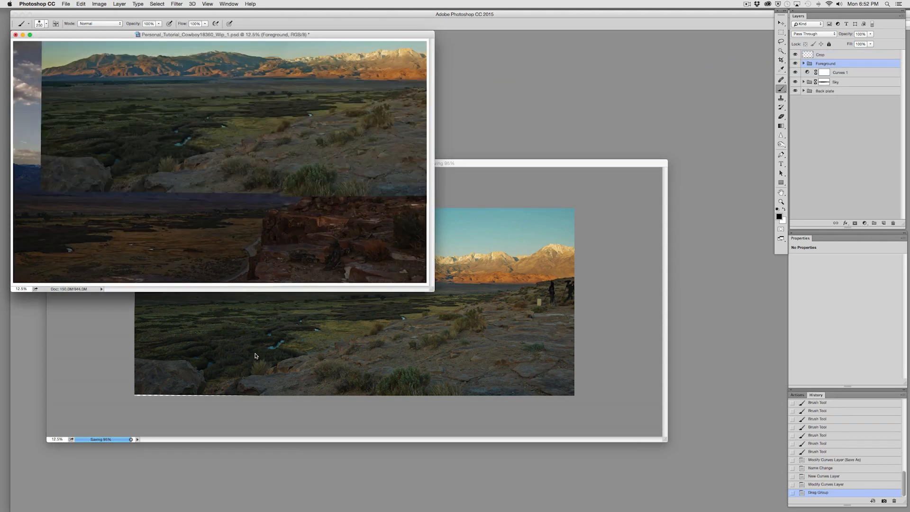
pyautogui.click(279, 363)
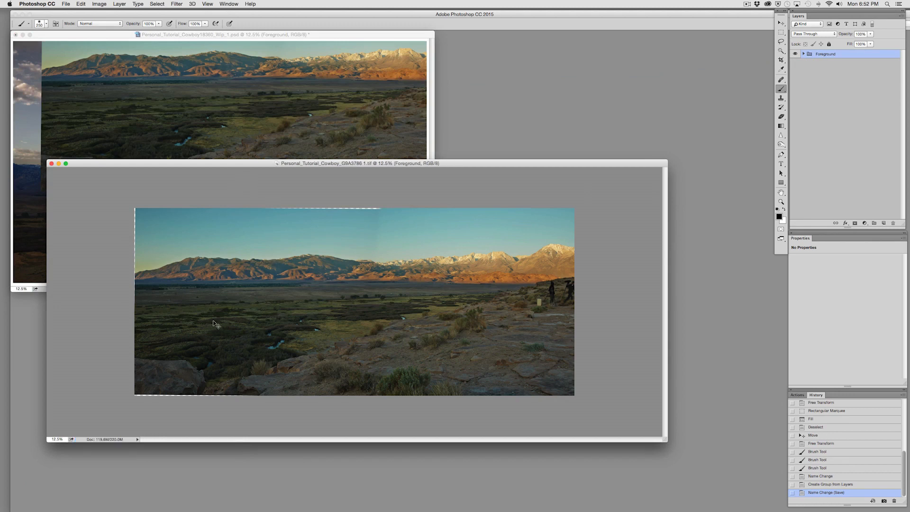
pyautogui.press('super+w')
# Step: Move the Foreground group down and left so its landscape covers the lower part of the cowboy composite across its full width
pyautogui.moveTo(433, 290); pyautogui.dragTo(715, 465)
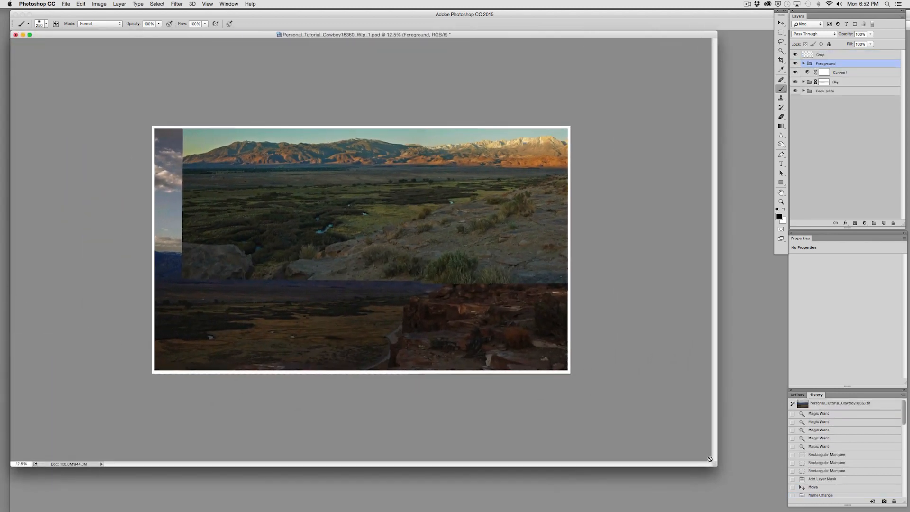
pyautogui.press('super+equal')
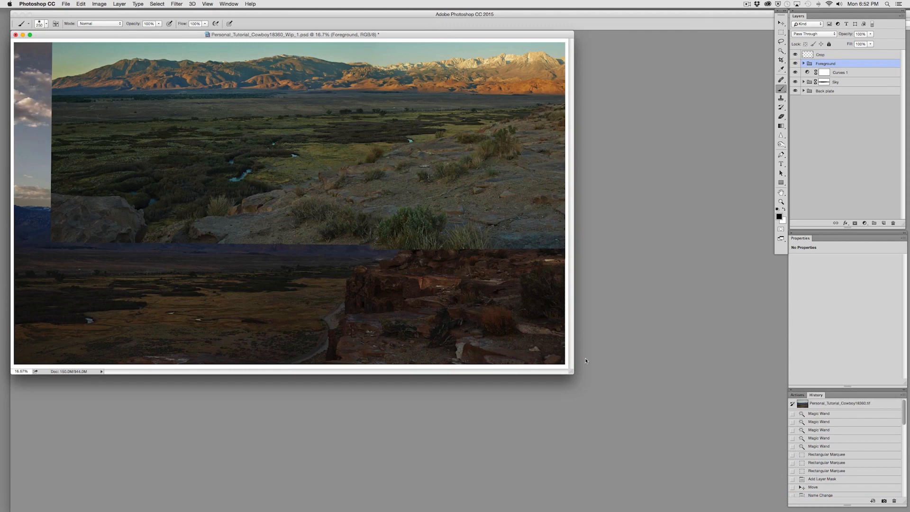
pyautogui.moveTo(571, 372); pyautogui.dragTo(758, 504)
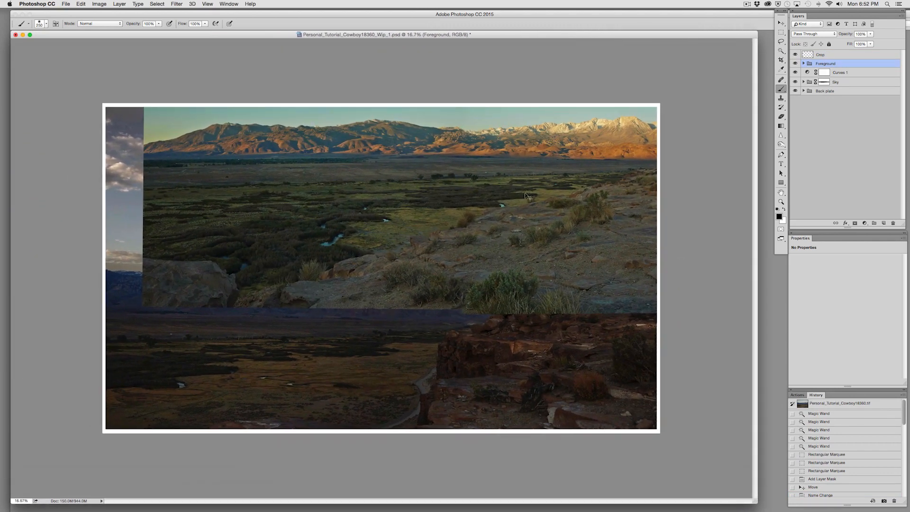
pyautogui.moveTo(529, 196); pyautogui.dragTo(489, 342)
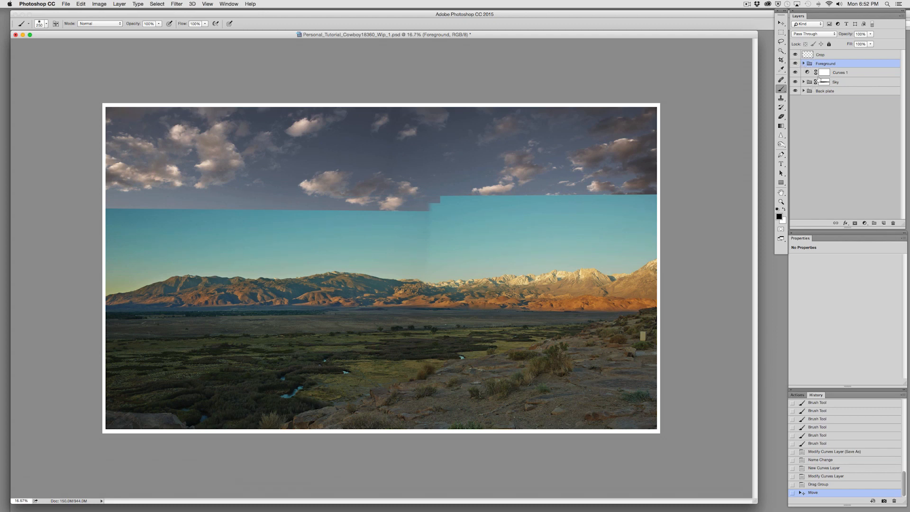
# Step: Add a mask to the Foreground group that hides its sky and mountains with a full-width black rectangle, and shift the group down
pyautogui.click(855, 222)
pyautogui.press('m')
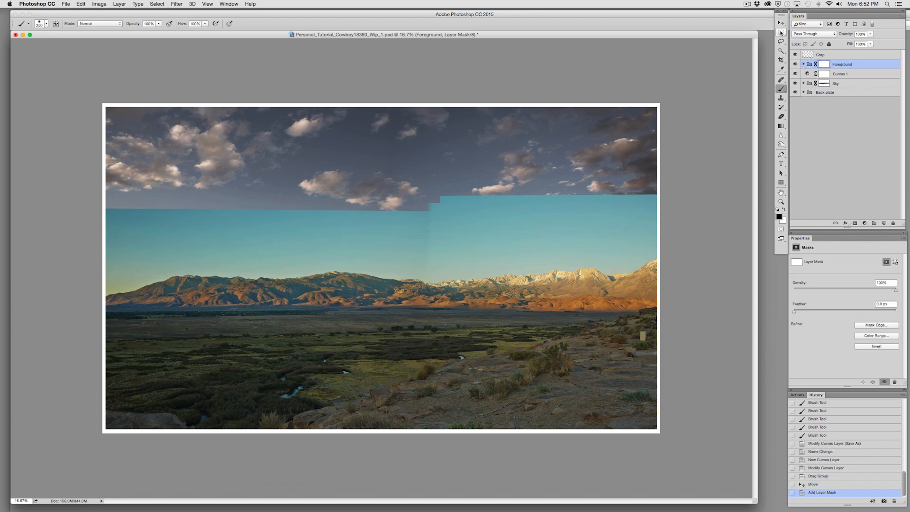
pyautogui.moveTo(676, 160); pyautogui.dragTo(91, 309)
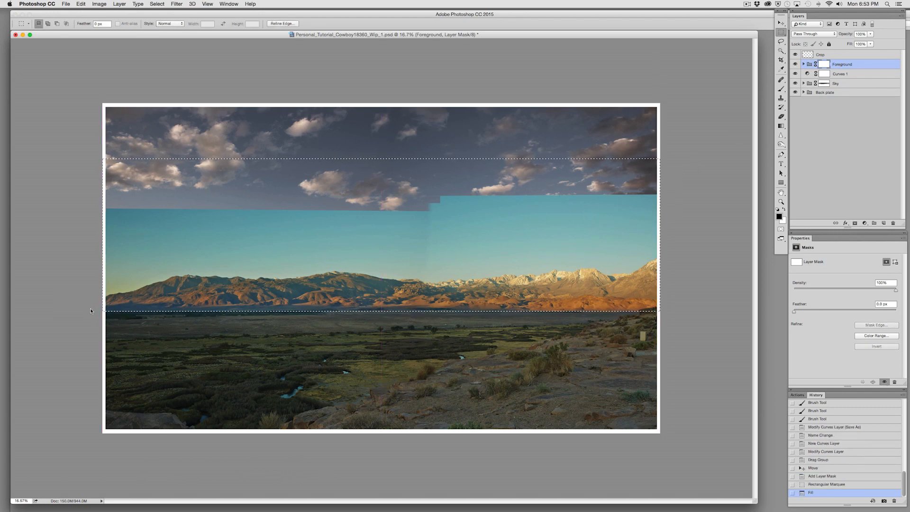
pyautogui.hotkey('alt', 'BackSpace')
pyautogui.press('cmd+d')
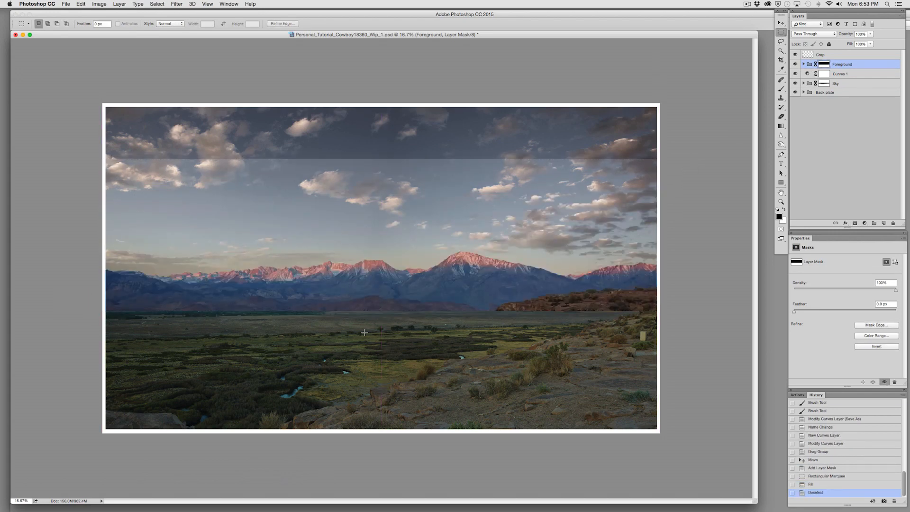
pyautogui.moveTo(349, 347)
pyautogui.mouseDown()
pyautogui.moveTo(340, 374)
pyautogui.moveTo(341, 344)
pyautogui.moveTo(338, 378)
pyautogui.moveTo(347, 357)
pyautogui.mouseUp()
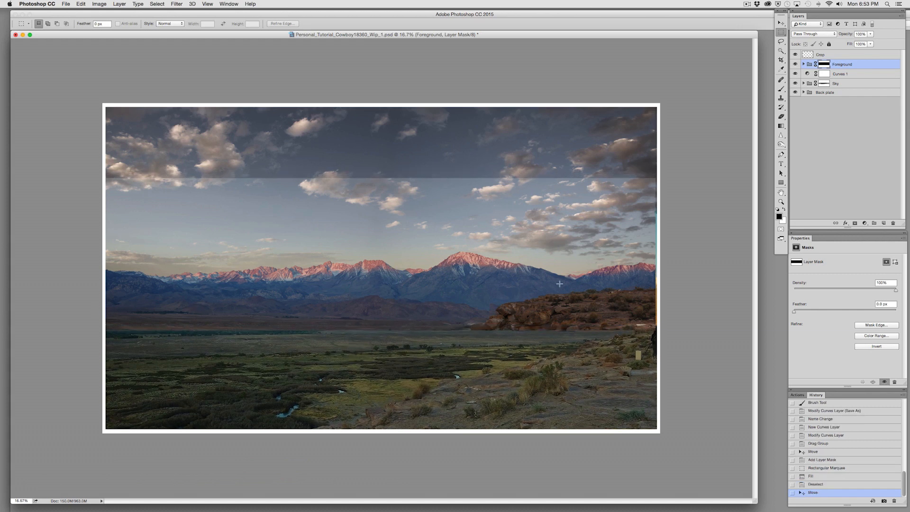
# Step: Rotate Curves 1, Sky and Back plate together by about -0.6 degrees to level the mountains with the foreground
pyautogui.click(836, 92)
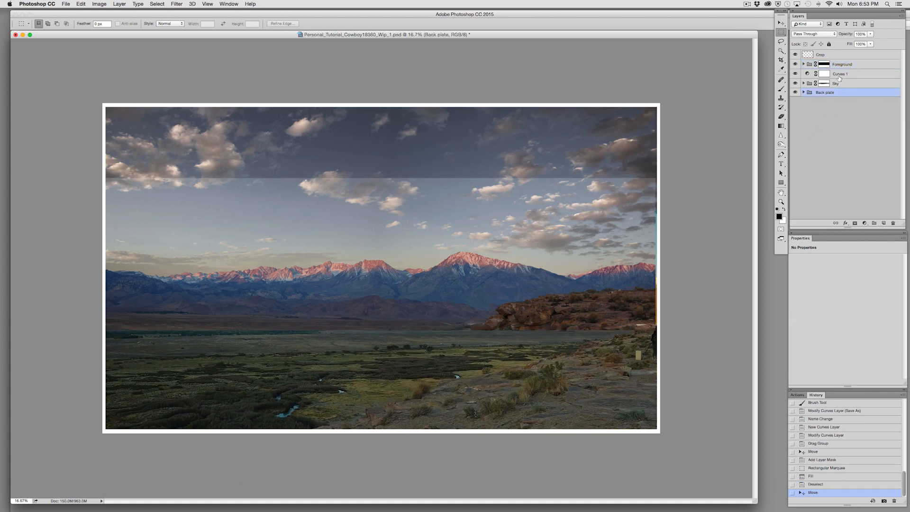
pyautogui.keyDown('shift'); pyautogui.click(841, 74); pyautogui.keyUp('shift')
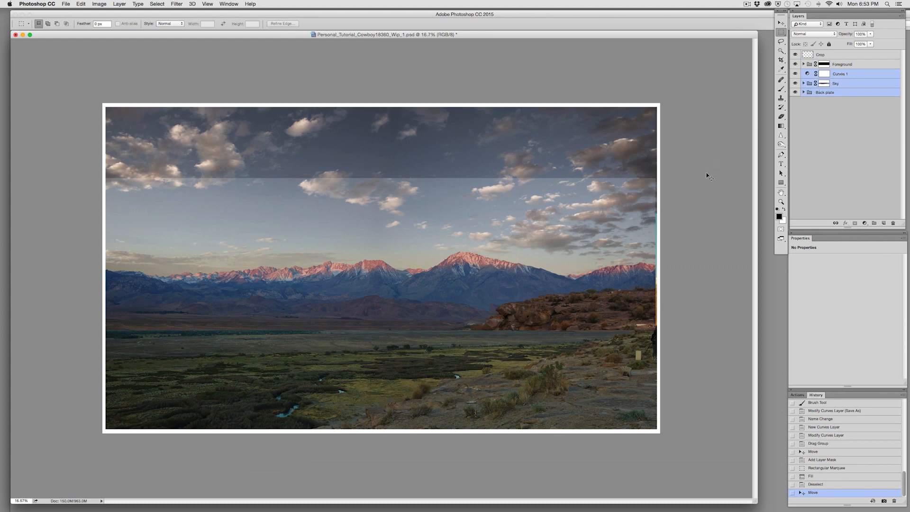
pyautogui.press('super+t')
pyautogui.moveTo(719, 107); pyautogui.dragTo(719, 102)
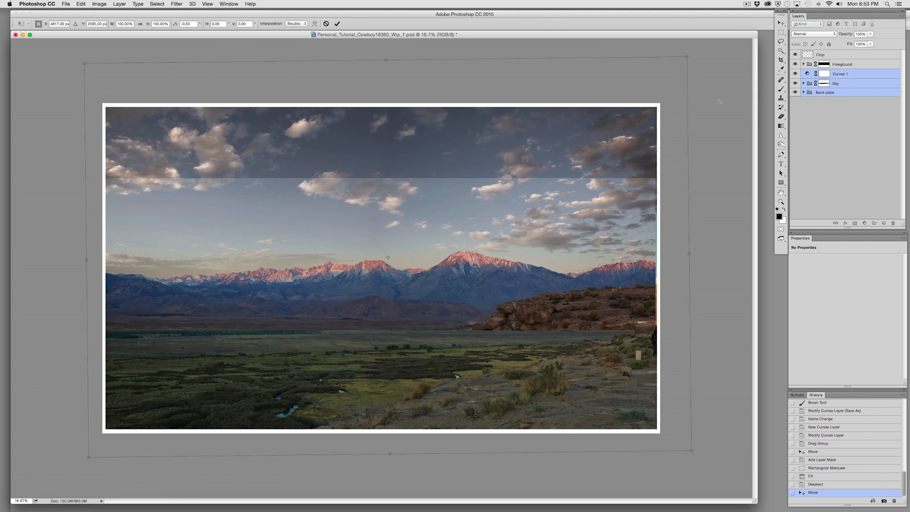
pyautogui.press('m')
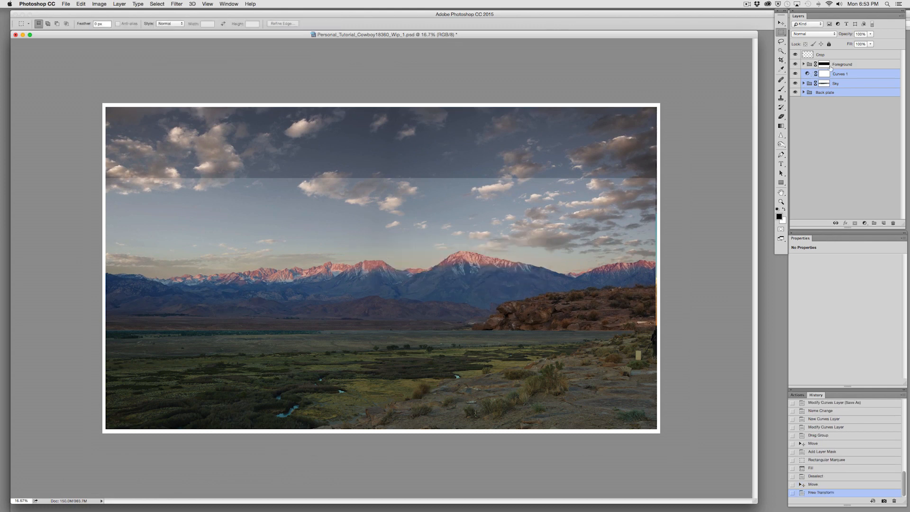
# Step: Move the Foreground group up and scale it proportionally to about 95.5% with Free Transform
pyautogui.click(825, 64)
pyautogui.moveTo(420, 377); pyautogui.dragTo(415, 352)
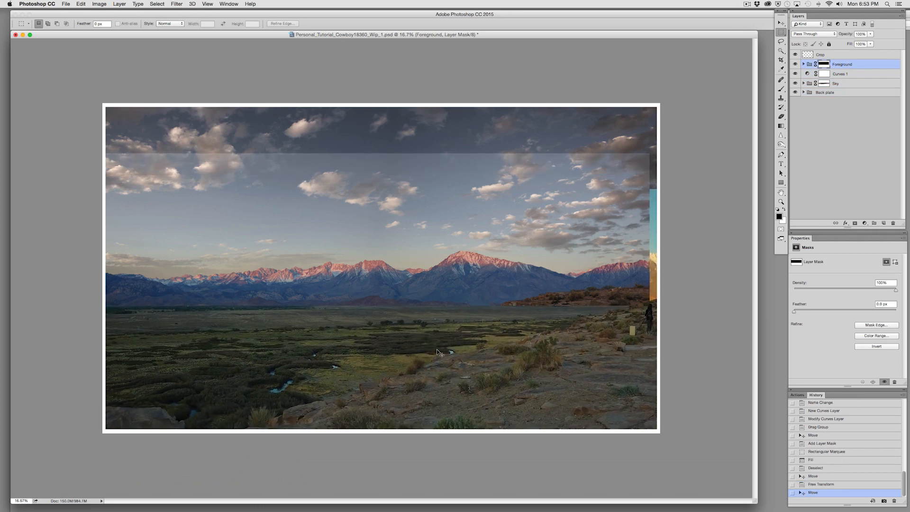
pyautogui.hotkey('ctrl', 't')
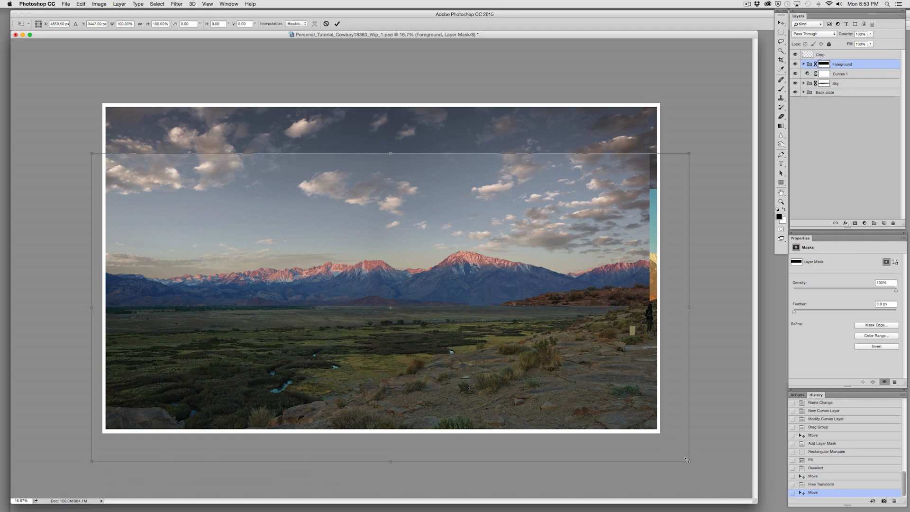
pyautogui.moveTo(686, 460); pyautogui.dragTo(657, 457)
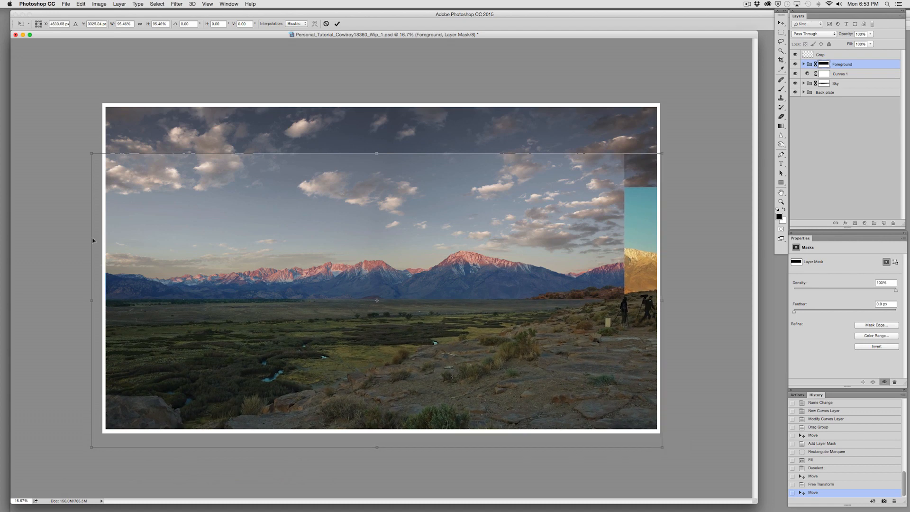
pyautogui.moveTo(94, 155); pyautogui.dragTo(97, 164)
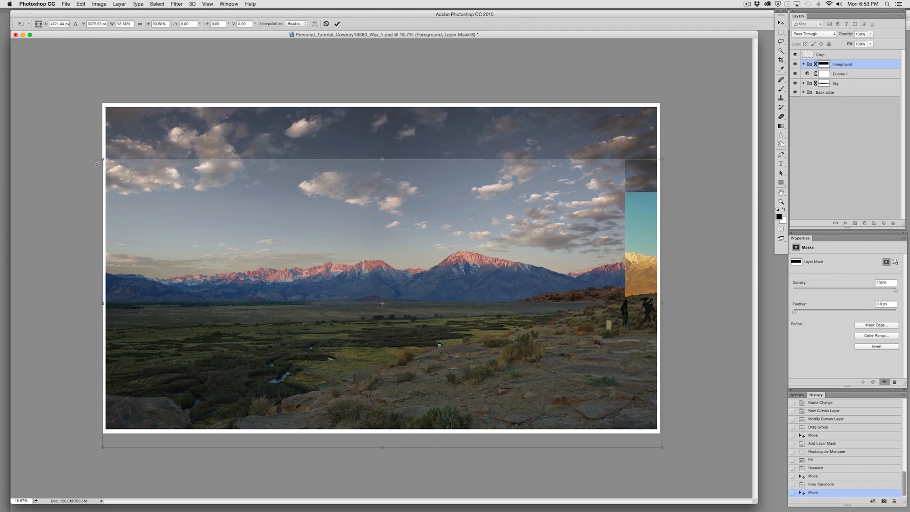
pyautogui.press('super+z')
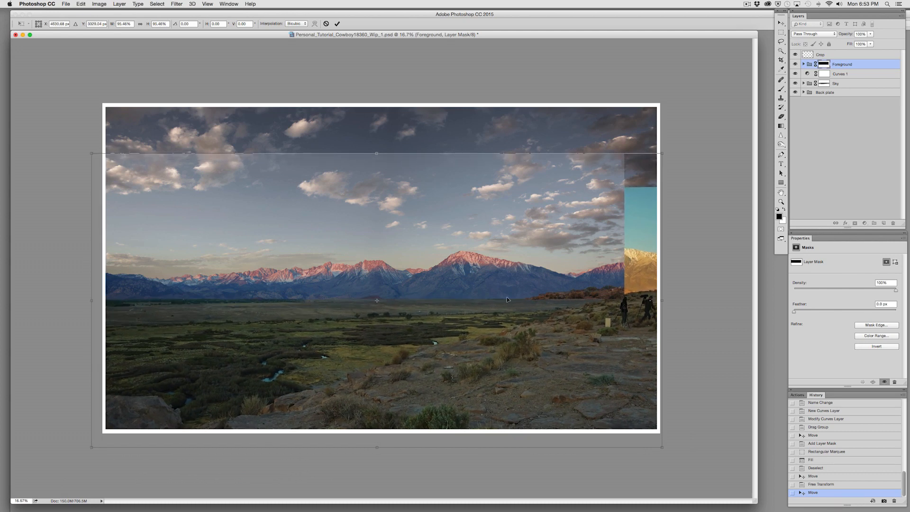
pyautogui.moveTo(507, 297); pyautogui.dragTo(472, 334)
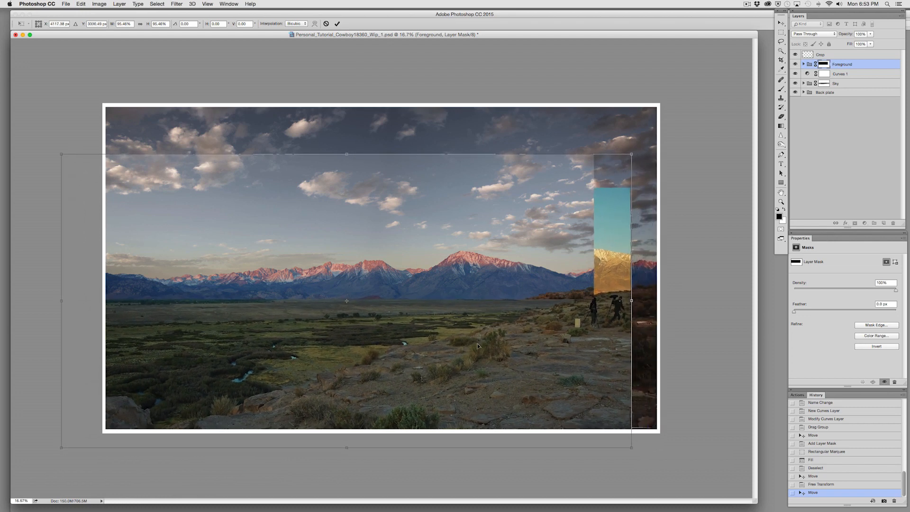
pyautogui.press('super+z')
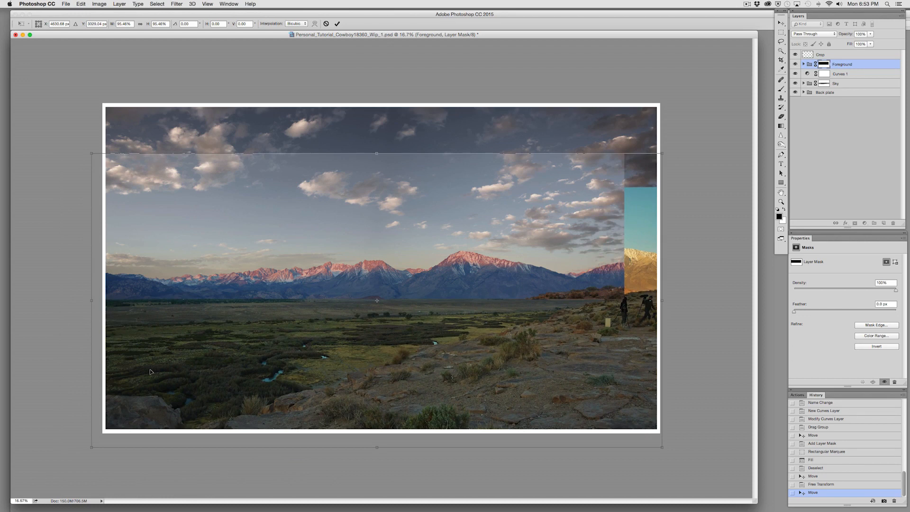
# Step: Reduce the Foreground group to about 94% scale and shift it down so its valley meets the base of the mountains
pyautogui.moveTo(92, 447); pyautogui.dragTo(97, 424)
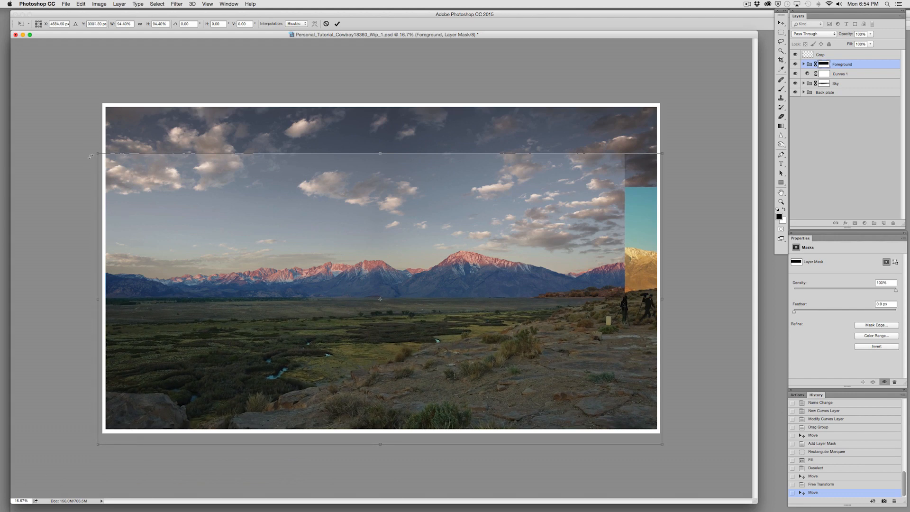
pyautogui.moveTo(97, 153); pyautogui.dragTo(101, 155)
pyautogui.moveTo(252, 298); pyautogui.dragTo(247, 327)
pyautogui.moveTo(321, 335); pyautogui.dragTo(308, 318)
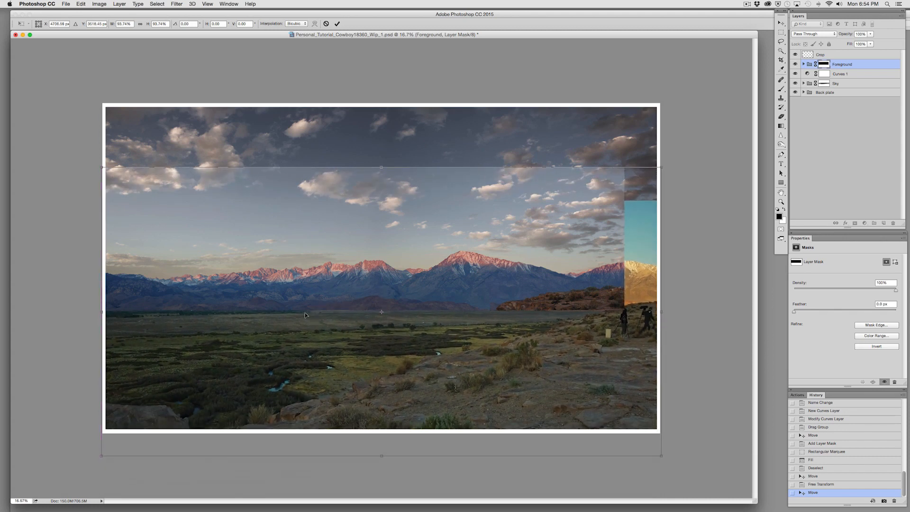
pyautogui.press('Return')
# Step: Lasso the leftover bright sky and mountain strip at the image's right edge and fill it with black on the Foreground mask
pyautogui.press('m')
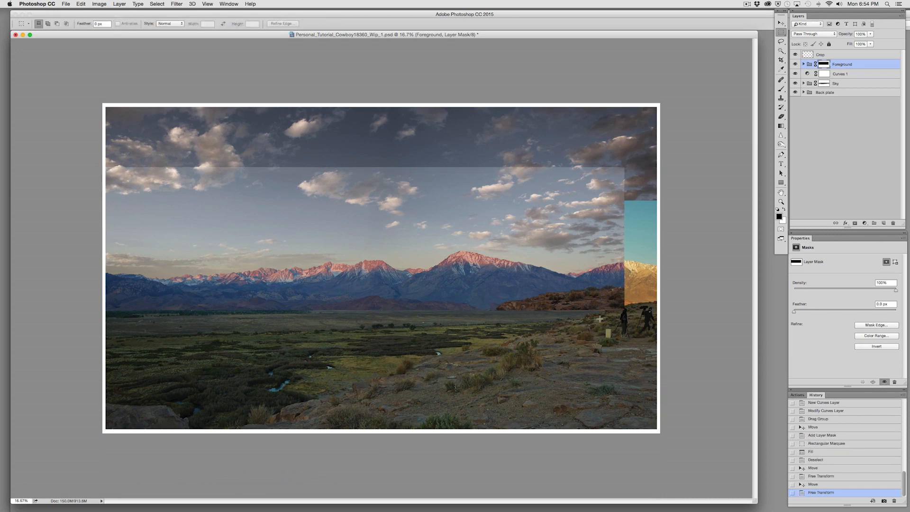
pyautogui.click(781, 41)
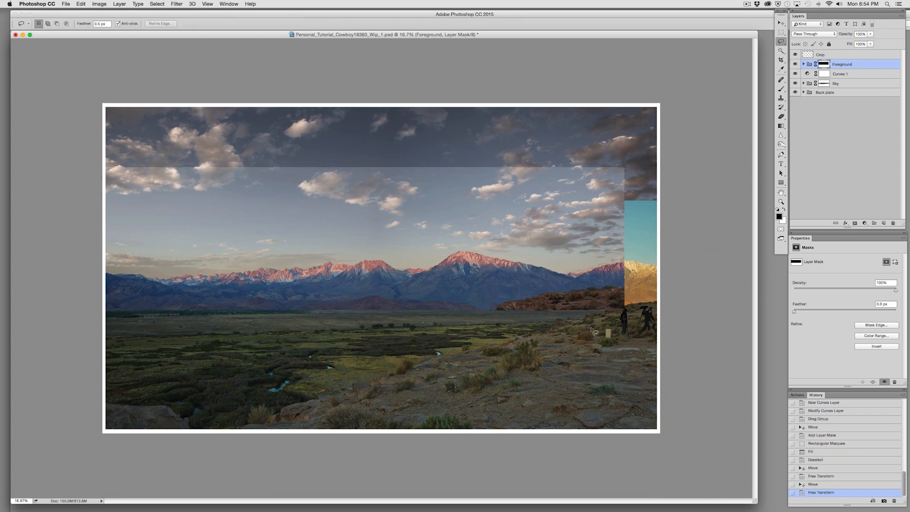
pyautogui.moveTo(612, 311)
pyautogui.mouseDown()
pyautogui.moveTo(668, 309)
pyautogui.moveTo(556, 269)
pyautogui.mouseUp()
pyautogui.hotkey('alt', 'BackSpace')
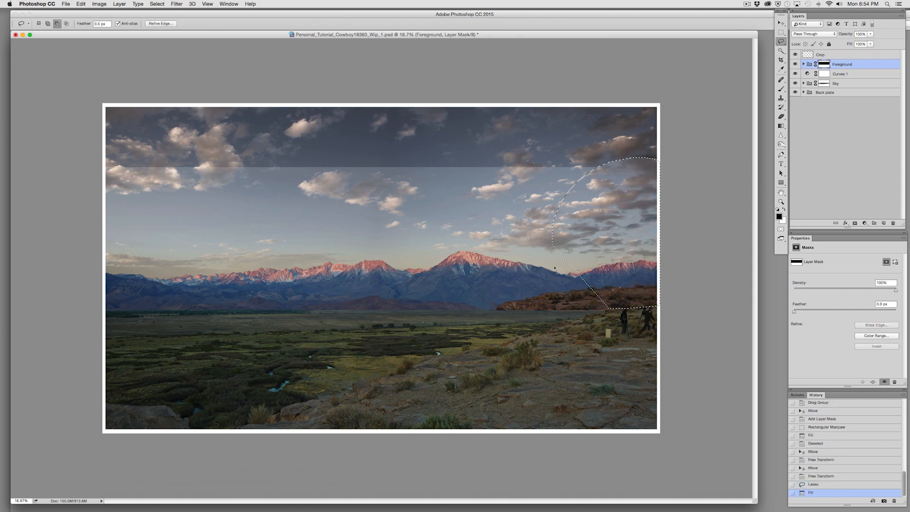
pyautogui.press('super+d')
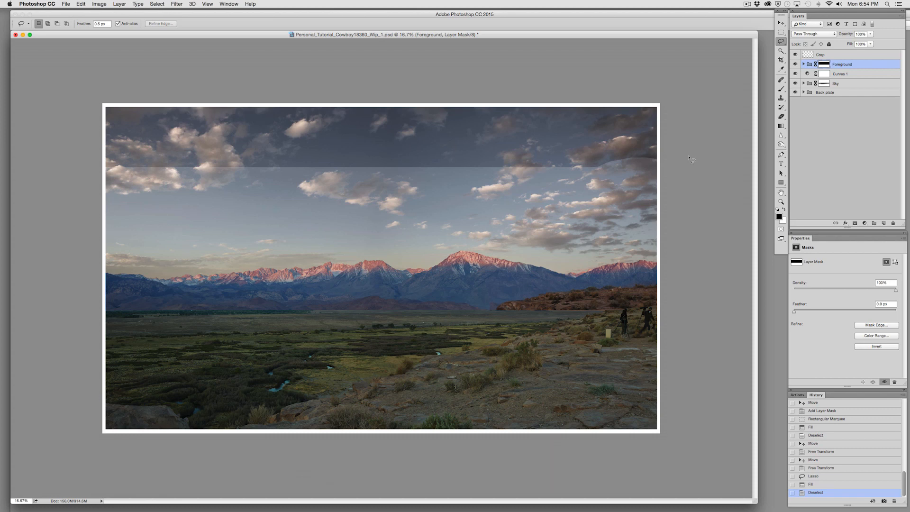
# Step: Toggle the Foreground group's visibility repeatedly to compare the composite with and without the new foreground
pyautogui.click(796, 64)
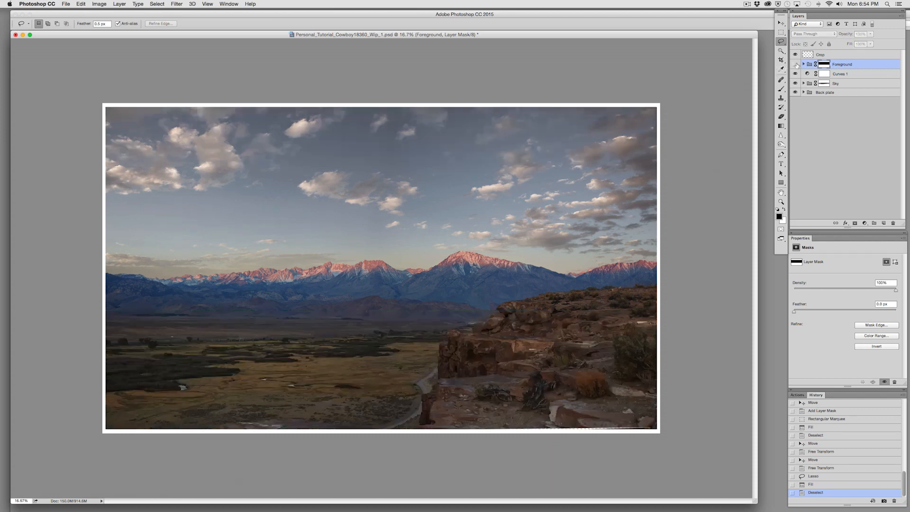
pyautogui.click(796, 64)
pyautogui.click(796, 65)
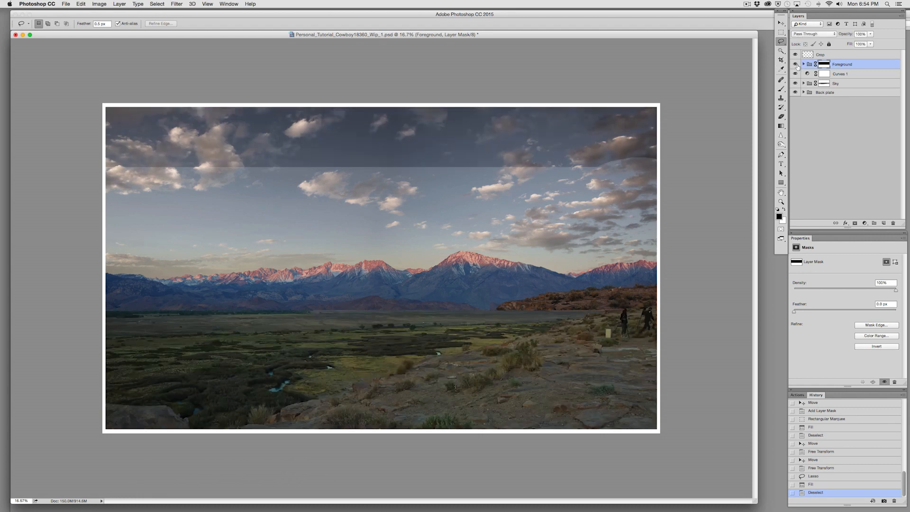
pyautogui.click(796, 64)
pyautogui.click(796, 65)
pyautogui.click(795, 65)
pyautogui.click(796, 64)
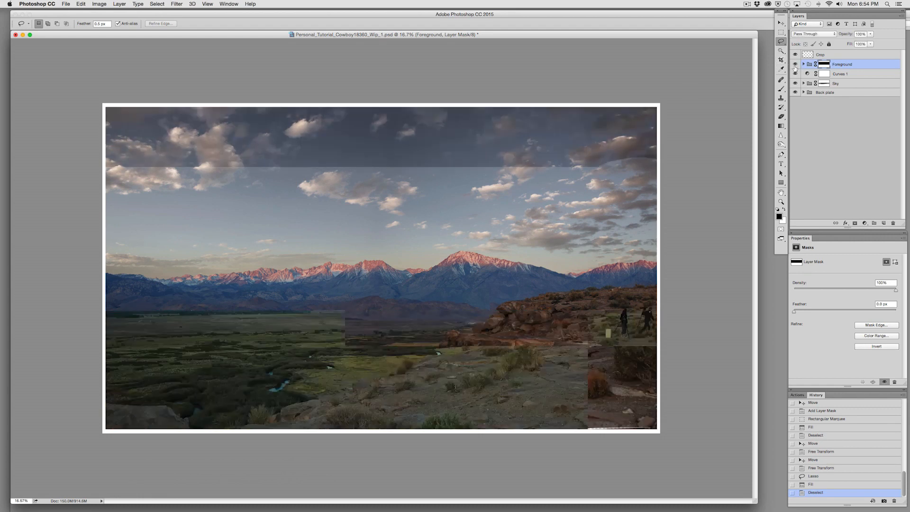
pyautogui.click(796, 64)
pyautogui.click(796, 65)
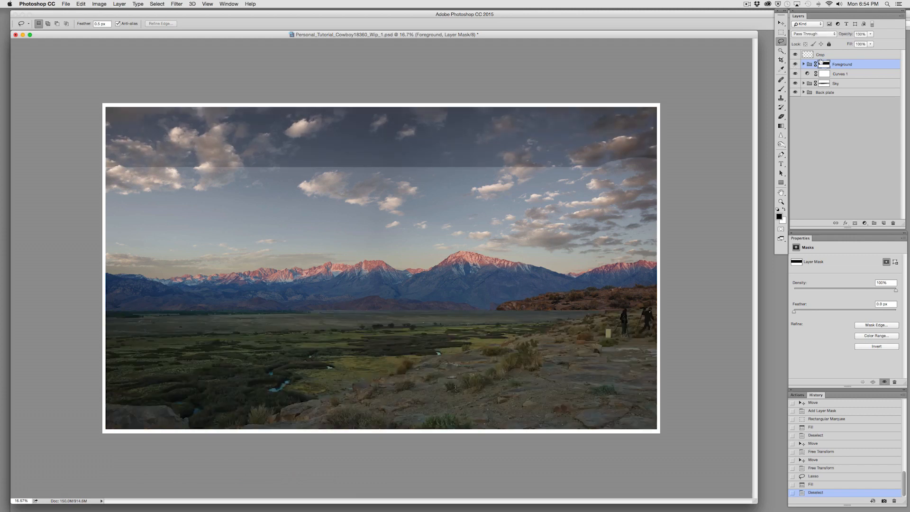
# Step: Mask out the darker band across the upper sky with a full-width black rectangle on the Foreground mask
pyautogui.press('m')
pyautogui.moveTo(691, 81); pyautogui.dragTo(1, 185)
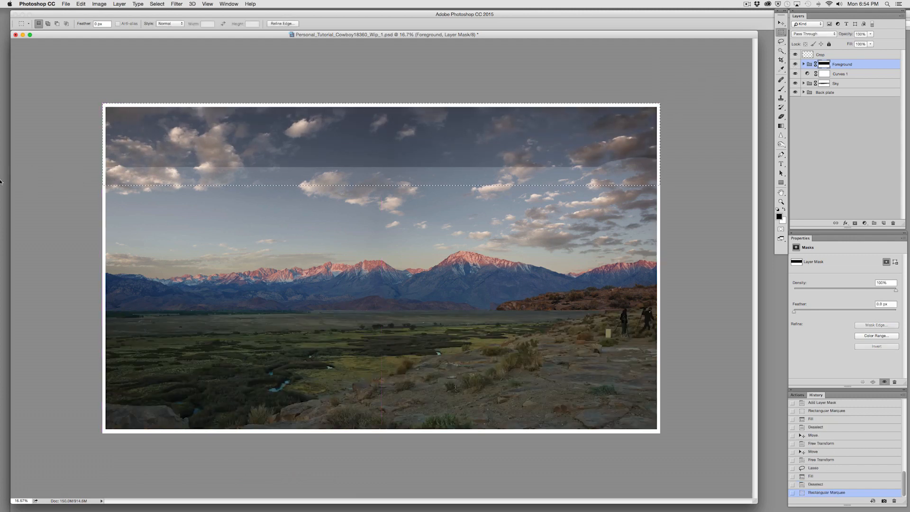
pyautogui.hotkey('alt', 'BackSpace')
pyautogui.press('super+d')
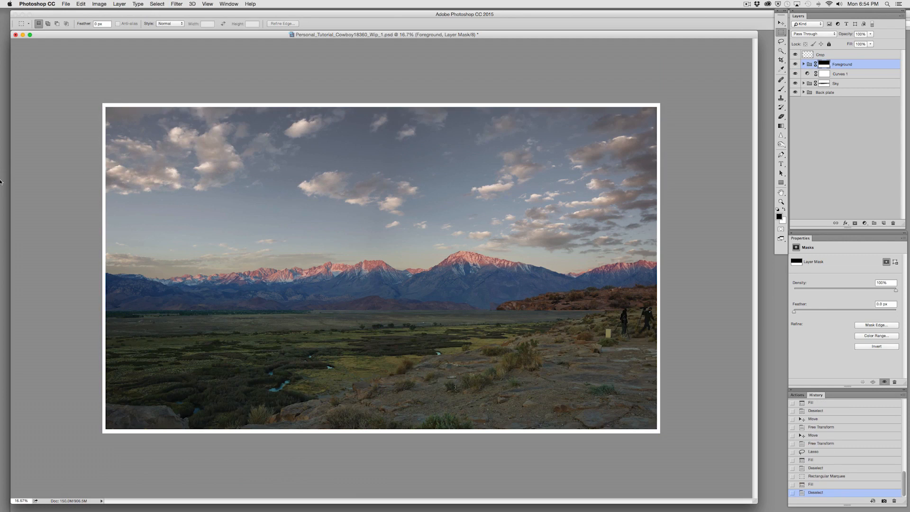
# Step: Lasso the area over the red rock outcrop and fill it with black on the Foreground mask to reveal the back plate's rocks
pyautogui.click(781, 41)
pyautogui.moveTo(500, 305)
pyautogui.mouseDown()
pyautogui.moveTo(487, 379)
pyautogui.moveTo(602, 232)
pyautogui.mouseUp()
pyautogui.press('super+z')
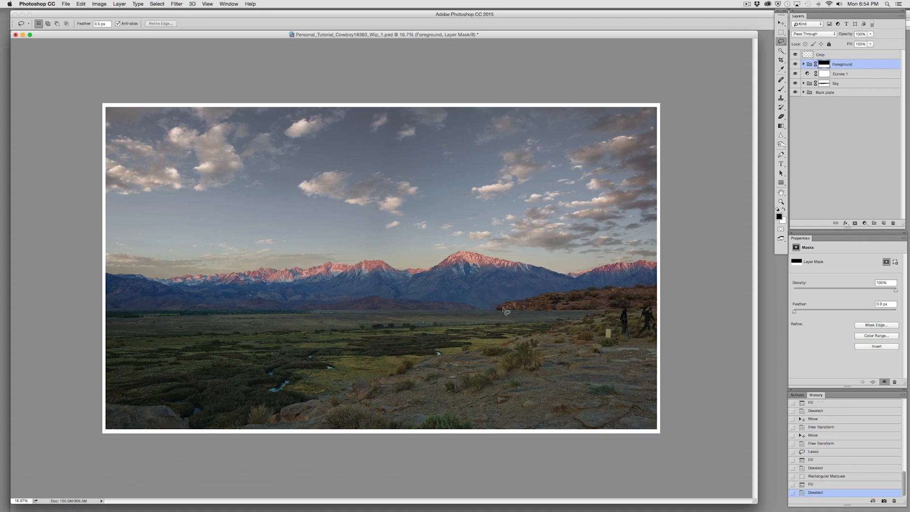
pyautogui.moveTo(498, 312)
pyautogui.mouseDown()
pyautogui.moveTo(510, 340)
pyautogui.moveTo(579, 351)
pyautogui.moveTo(686, 337)
pyautogui.moveTo(541, 263)
pyautogui.mouseUp()
pyautogui.press('super+BackSpace')
pyautogui.press('super+d')
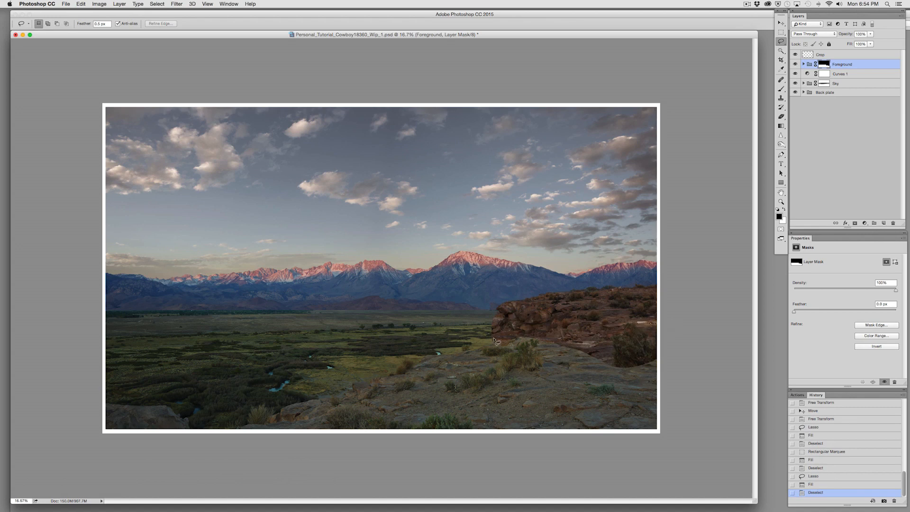
# Step: Extend the black mask area around the outcrop's left end to reveal more of its rock edge
pyautogui.moveTo(502, 313); pyautogui.dragTo(506, 338)
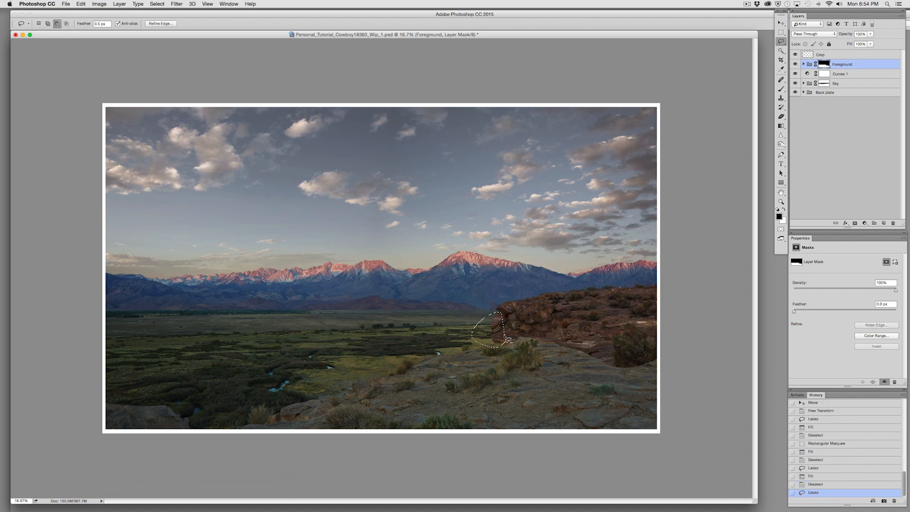
pyautogui.hotkey('alt', 'BackSpace')
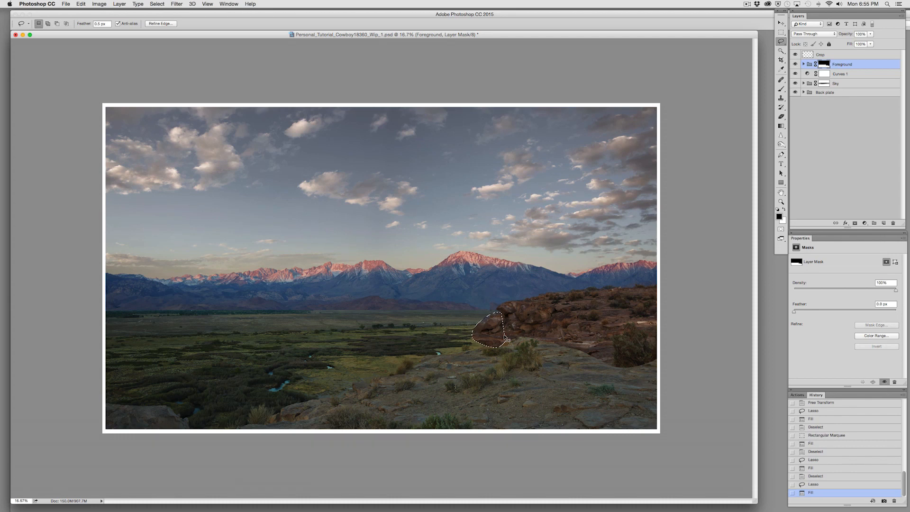
pyautogui.press('super+d')
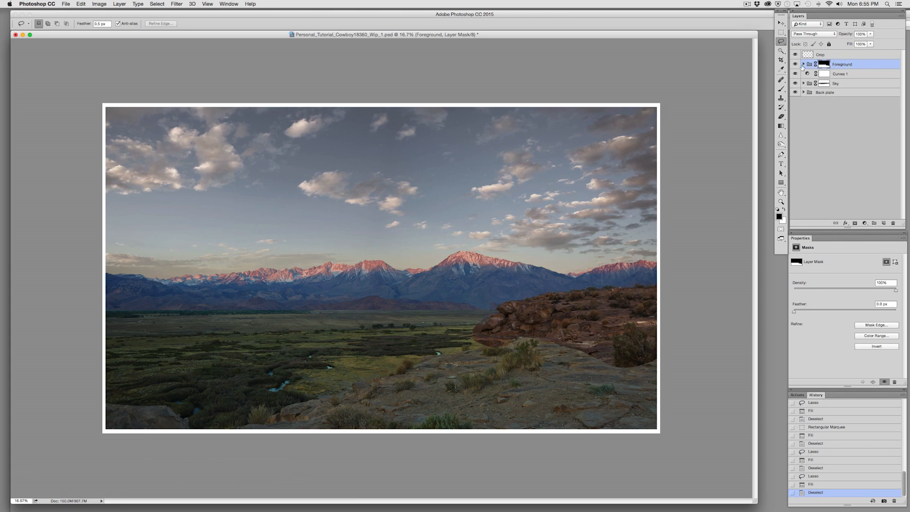
# Step: Set the Foreground group's blend mode to Normal and add a Curves adjustment above the Blend layer inside it
pyautogui.click(825, 34)
pyautogui.click(815, 45)
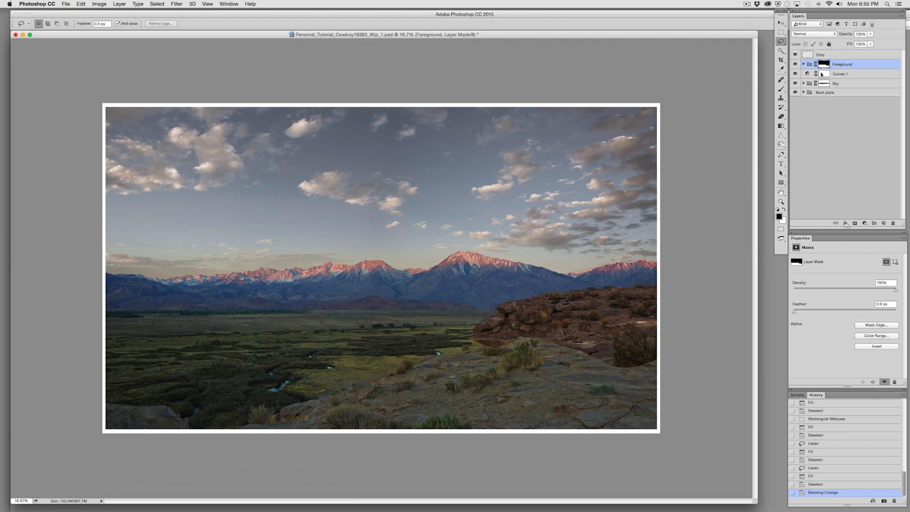
pyautogui.click(804, 64)
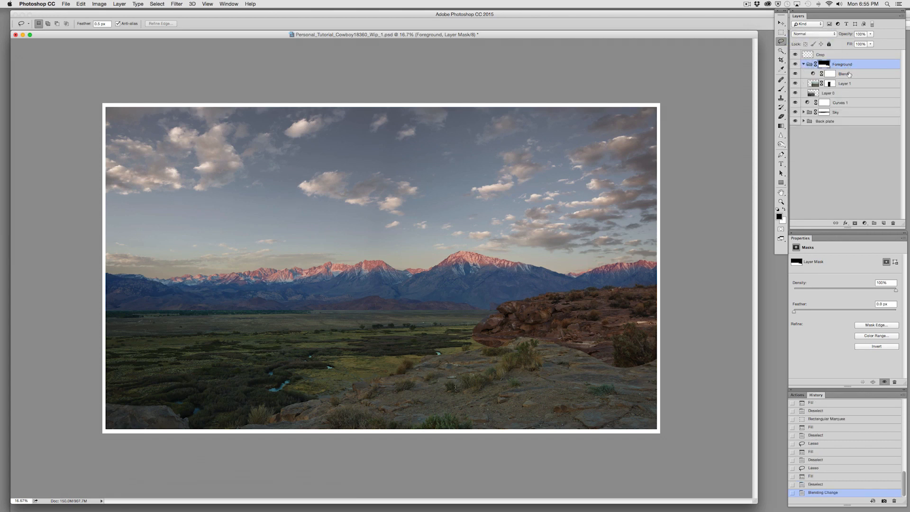
pyautogui.click(849, 74)
pyautogui.click(865, 223)
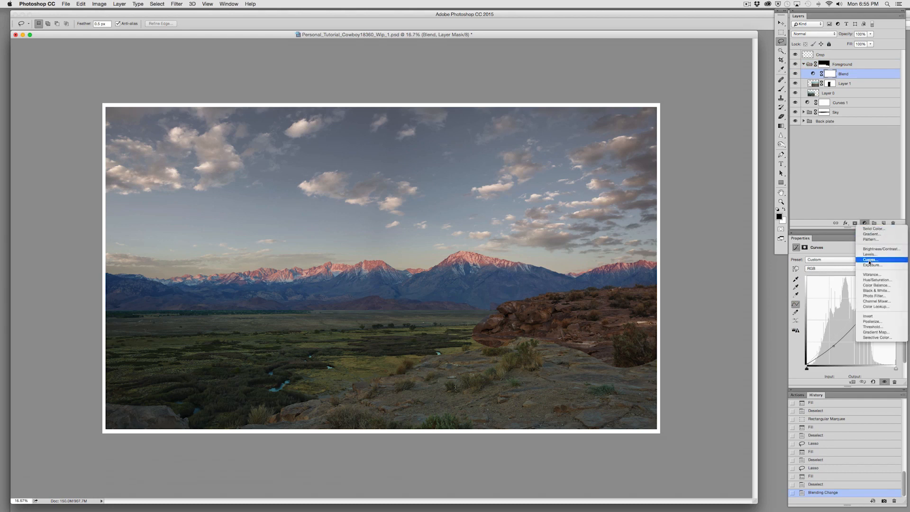
pyautogui.click(870, 261)
# Step: Raise the midtones of the new Curves adjustment's Red channel to warm the foreground
pyautogui.click(872, 268)
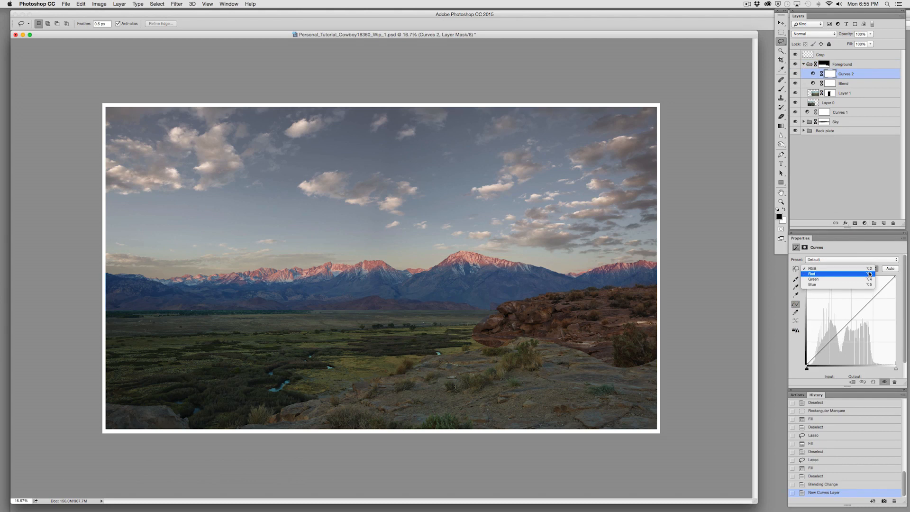
pyautogui.click(593, 337)
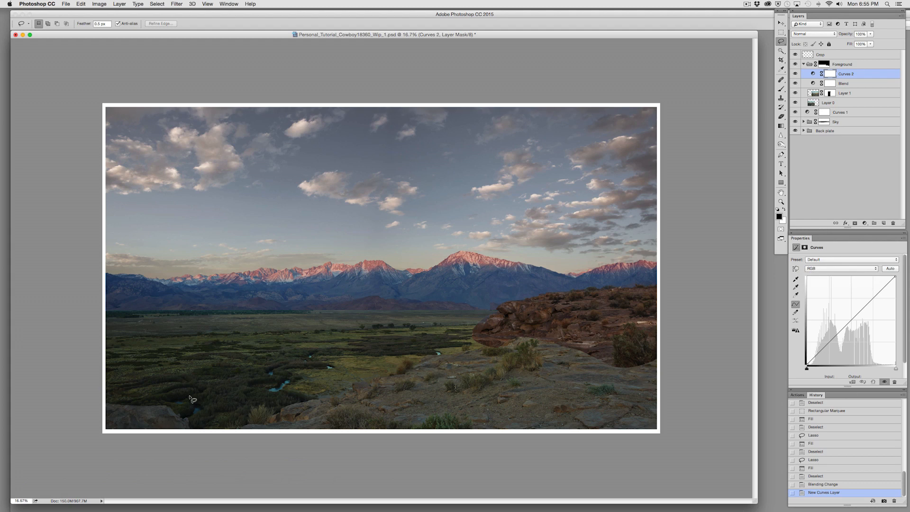
pyautogui.click(871, 269)
pyautogui.click(849, 277)
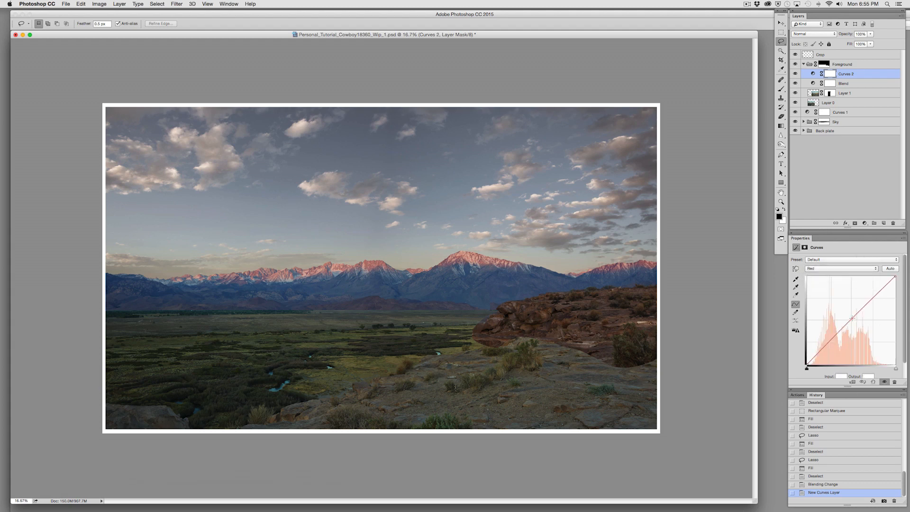
pyautogui.click(852, 318)
# Step: Darken the foreground by lowering the RGB curve's midtones, with a second point holding the highlights
pyautogui.click(870, 268)
pyautogui.click(868, 263)
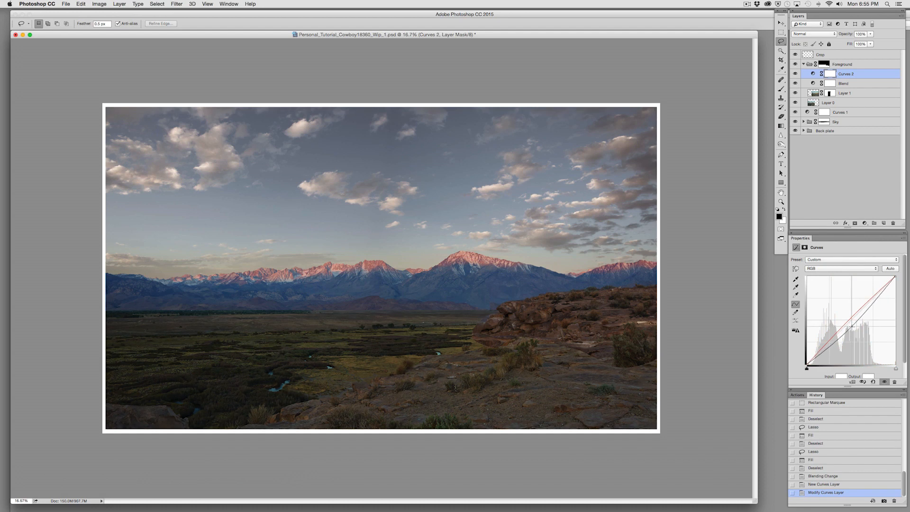
pyautogui.moveTo(852, 327); pyautogui.dragTo(850, 329)
pyautogui.moveTo(851, 330); pyautogui.dragTo(851, 329)
pyautogui.click(870, 308)
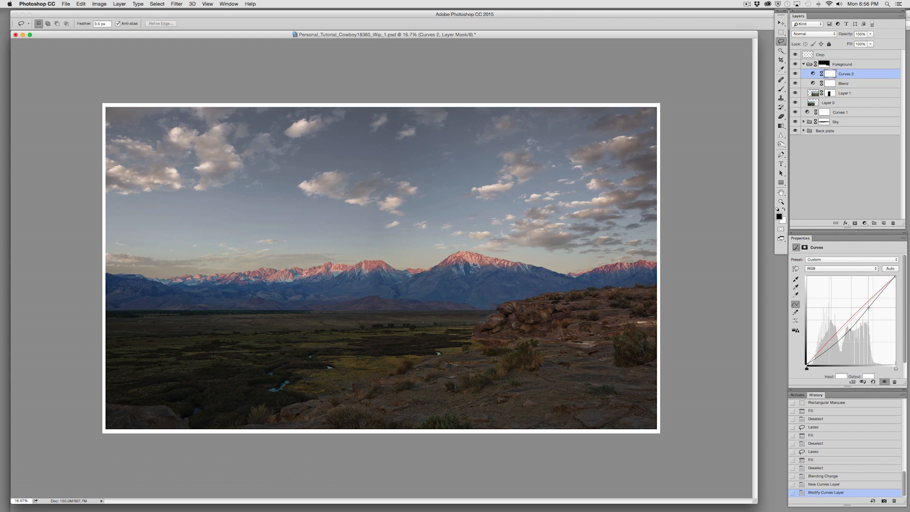
pyautogui.click(851, 330)
# Step: Fine-tune the Red channel's midpoint to add slightly more red to the foreground
pyautogui.click(864, 270)
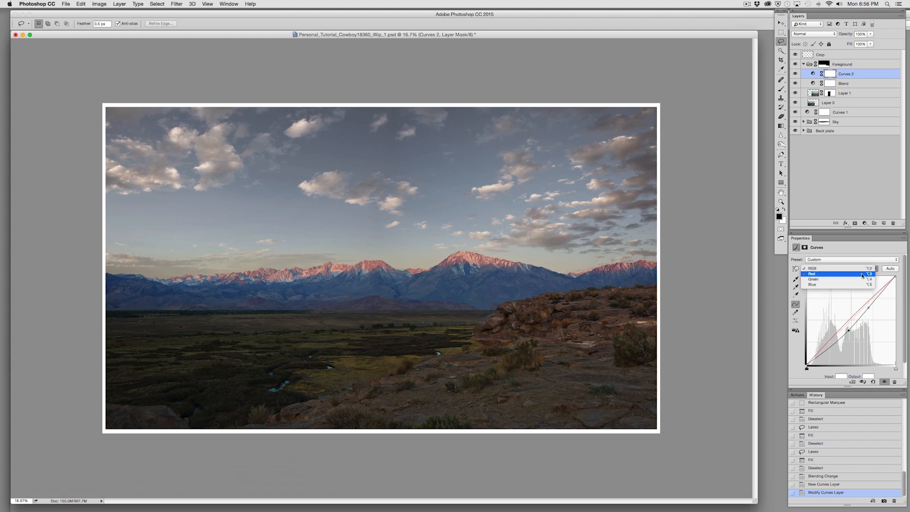
pyautogui.click(860, 276)
pyautogui.moveTo(852, 318); pyautogui.dragTo(849, 319)
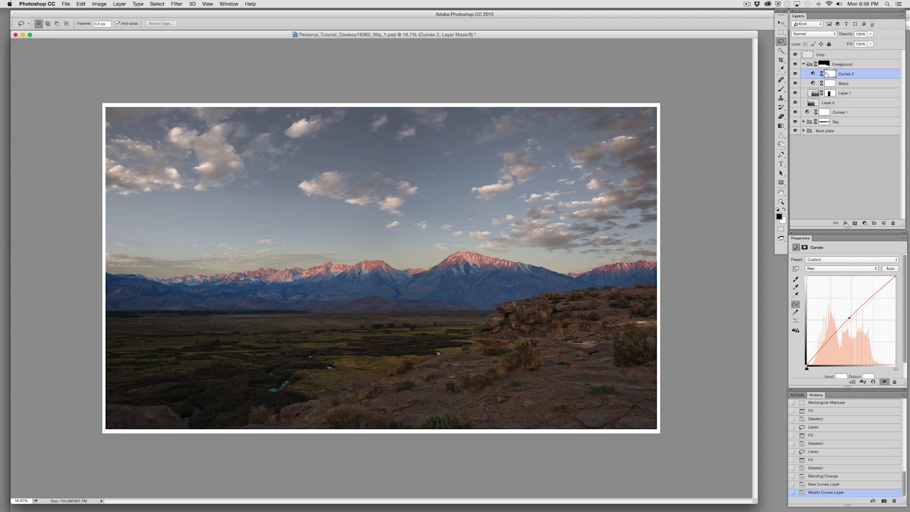
# Step: Rename the new Curves adjustment layer in the Foreground group as Blend 2
pyautogui.doubleClick(851, 75)
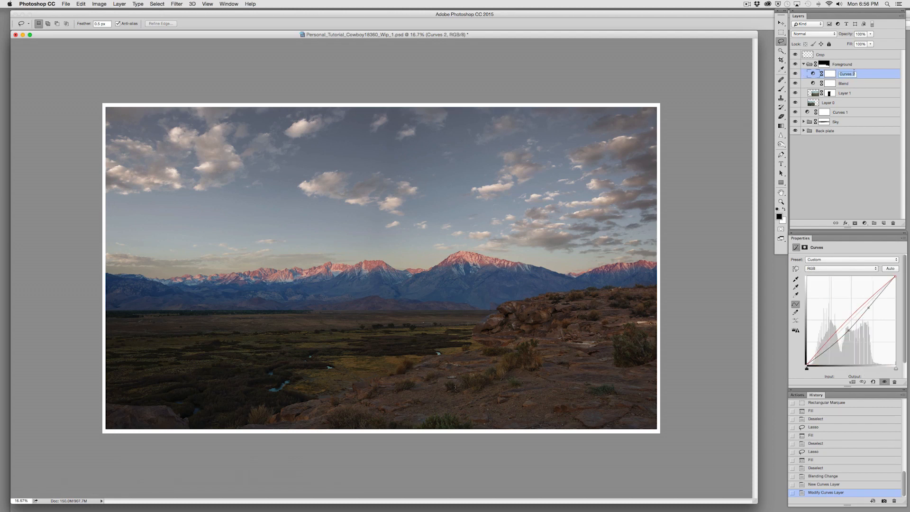
pyautogui.write('Blend 2')
pyautogui.press('Return')
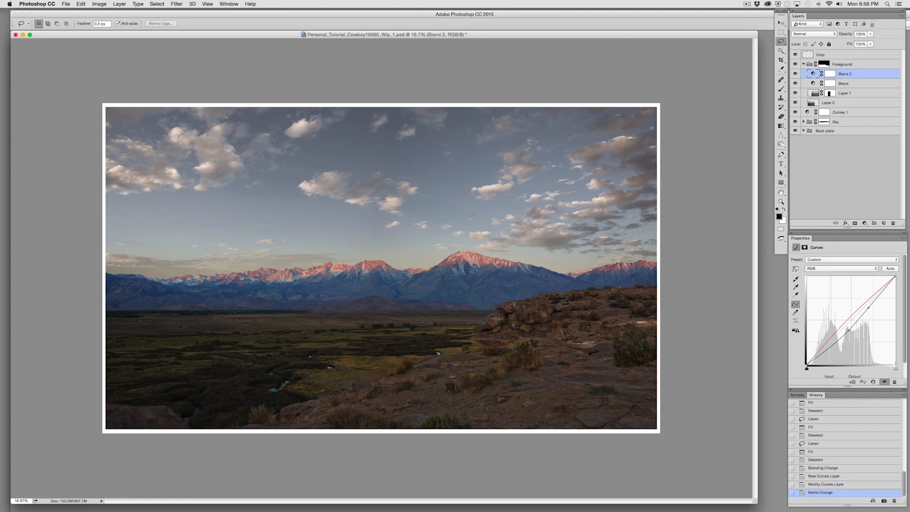
# Step: Compare the foreground with and without the Blend and Blend 2 adjustments, and inspect both of their curves
pyautogui.click(796, 83)
pyautogui.click(795, 84)
pyautogui.click(796, 74)
pyautogui.click(796, 74)
pyautogui.click(796, 74)
pyautogui.click(796, 74)
pyautogui.click(818, 86)
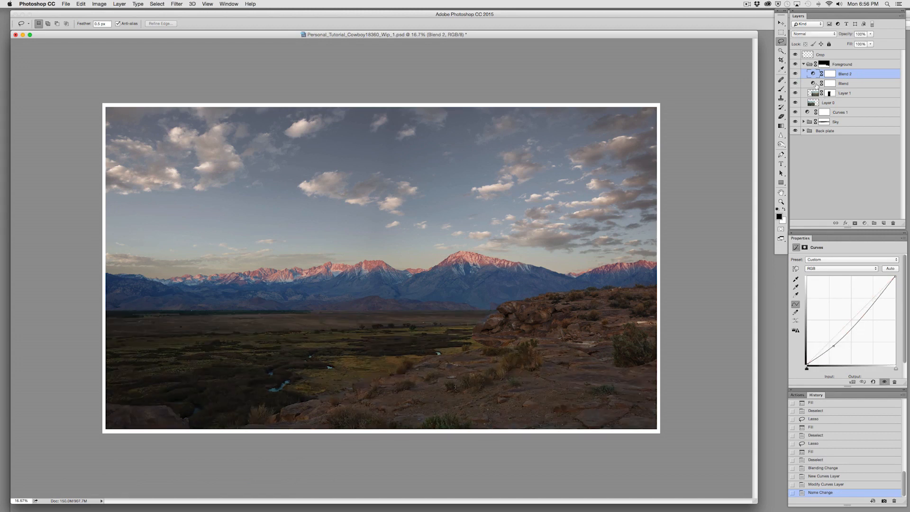
pyautogui.click(812, 75)
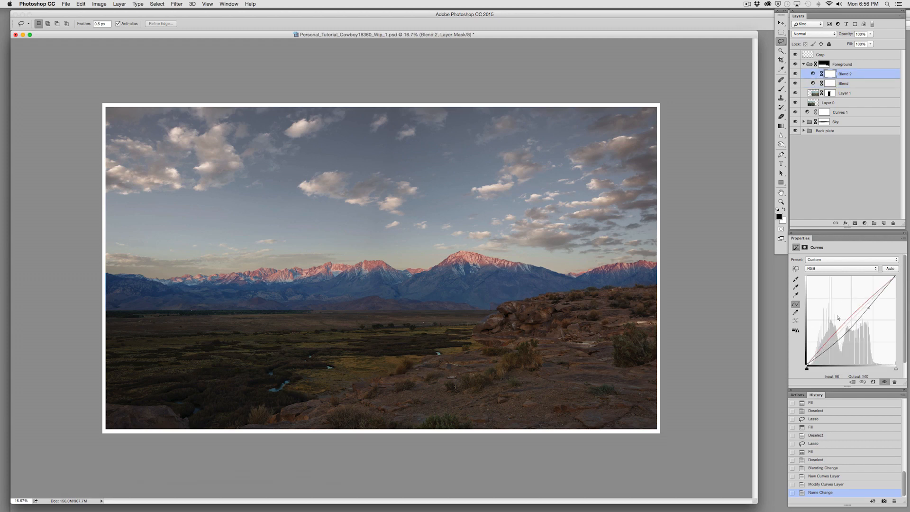
pyautogui.click(842, 83)
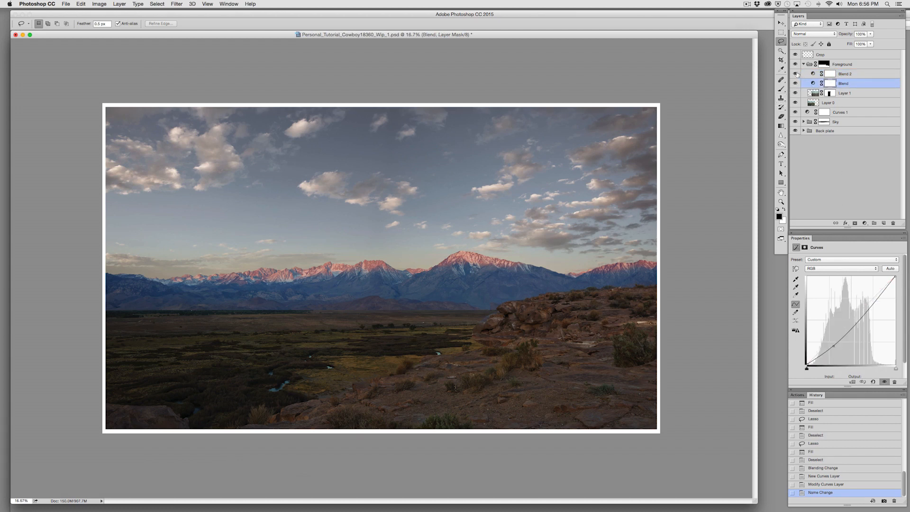
# Step: Paint black on the Foreground group's mask along the foot of the mountains to hide the panorama's hard upper edge
pyautogui.click(825, 66)
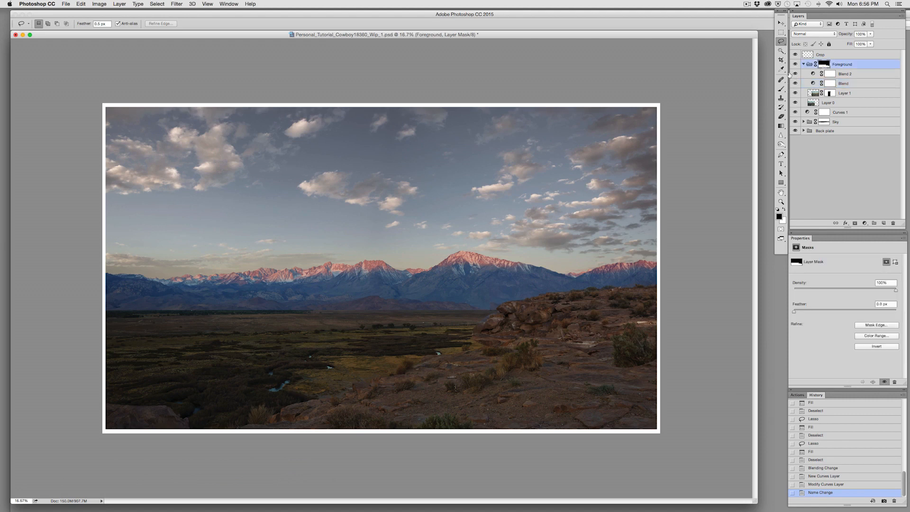
pyautogui.press('b')
pyautogui.moveTo(482, 309)
pyautogui.mouseDown()
pyautogui.moveTo(254, 304)
pyautogui.moveTo(406, 304)
pyautogui.moveTo(83, 317)
pyautogui.moveTo(296, 303)
pyautogui.moveTo(69, 316)
pyautogui.moveTo(409, 309)
pyautogui.mouseUp()
pyautogui.moveTo(71, 319)
pyautogui.mouseDown()
pyautogui.moveTo(460, 312)
pyautogui.moveTo(421, 307)
pyautogui.mouseUp()
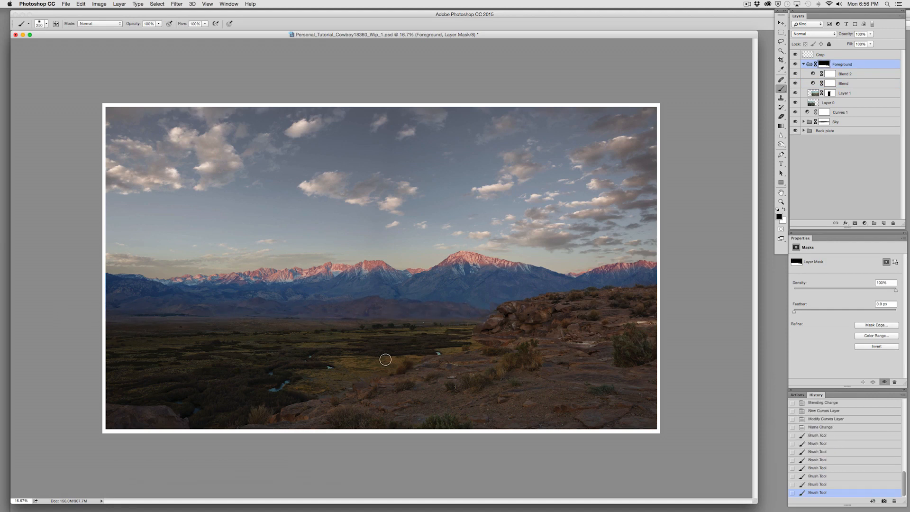
pyautogui.moveTo(390, 363); pyautogui.dragTo(386, 368)
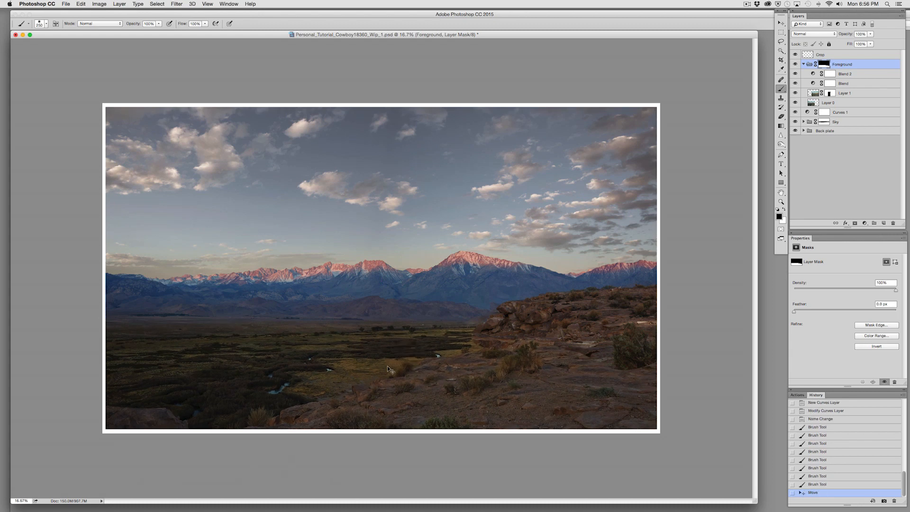
pyautogui.press('super+z')
pyautogui.press('super+z')
pyautogui.moveTo(474, 318); pyautogui.dragTo(256, 312)
pyautogui.moveTo(472, 318); pyautogui.dragTo(303, 314)
pyautogui.moveTo(418, 313); pyautogui.dragTo(130, 318)
pyautogui.moveTo(289, 310); pyautogui.dragTo(16, 305)
pyautogui.moveTo(181, 307); pyautogui.dragTo(284, 307)
# Step: Soften the mask's transition along the distant valley with a larger, low-opacity Eraser, and inspect it with the mask overlay
pyautogui.click(781, 116)
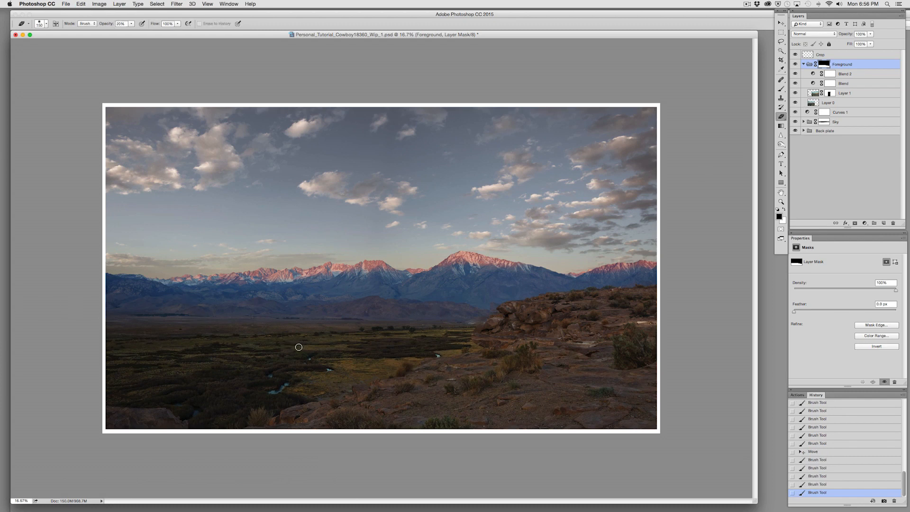
pyautogui.press(']')
pyautogui.moveTo(299, 332)
pyautogui.mouseDown()
pyautogui.moveTo(115, 331)
pyautogui.moveTo(126, 324)
pyautogui.mouseUp()
pyautogui.moveTo(215, 324)
pyautogui.mouseDown()
pyautogui.moveTo(301, 329)
pyautogui.moveTo(337, 319)
pyautogui.moveTo(292, 323)
pyautogui.moveTo(382, 333)
pyautogui.moveTo(152, 327)
pyautogui.moveTo(172, 331)
pyautogui.mouseUp()
pyautogui.press('\\')
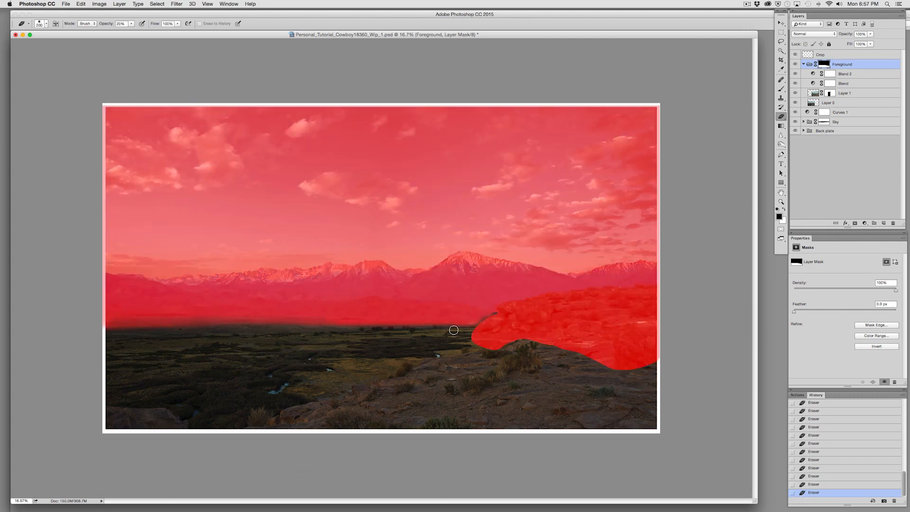
pyautogui.press('\\')
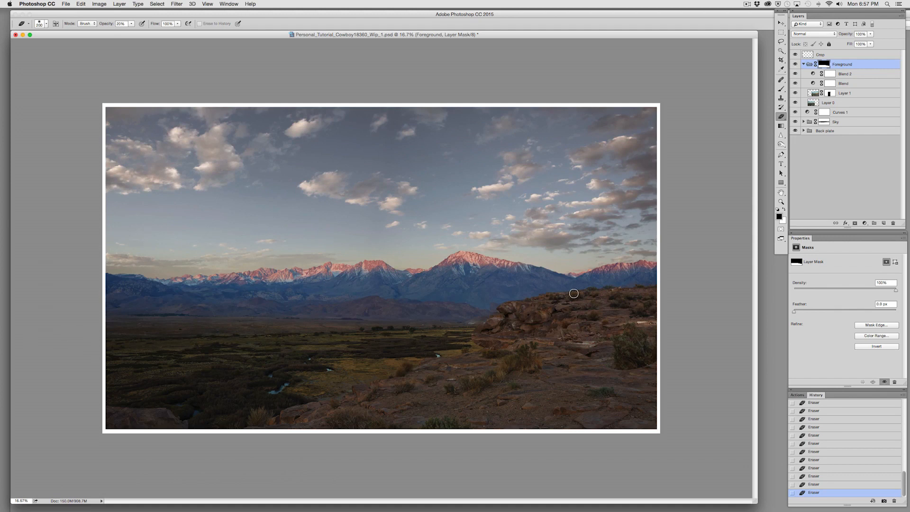
# Step: Using the mask overlay as a guide, paint out the unmasked sliver beside the rocky outcrop's valley-side edge
pyautogui.press('\\')
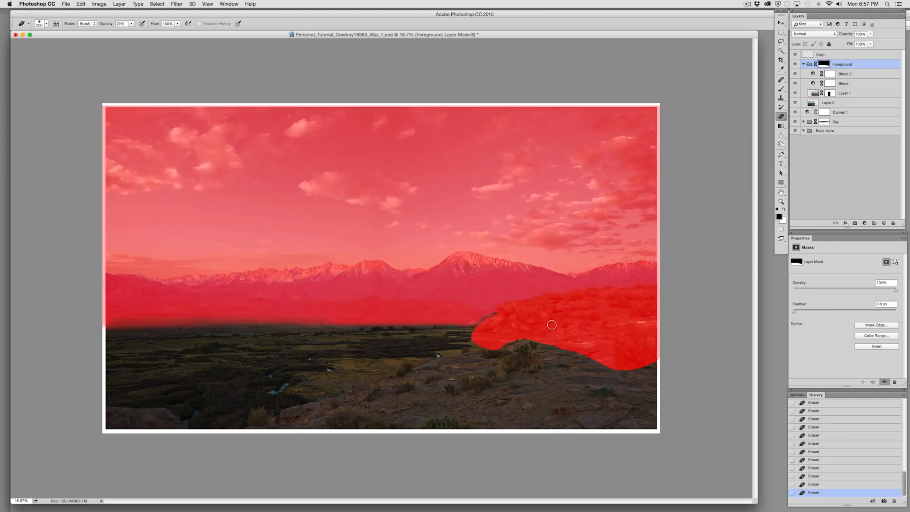
pyautogui.click(781, 89)
pyautogui.moveTo(486, 319)
pyautogui.mouseDown()
pyautogui.moveTo(473, 318)
pyautogui.moveTo(506, 319)
pyautogui.mouseUp()
pyautogui.press('\\')
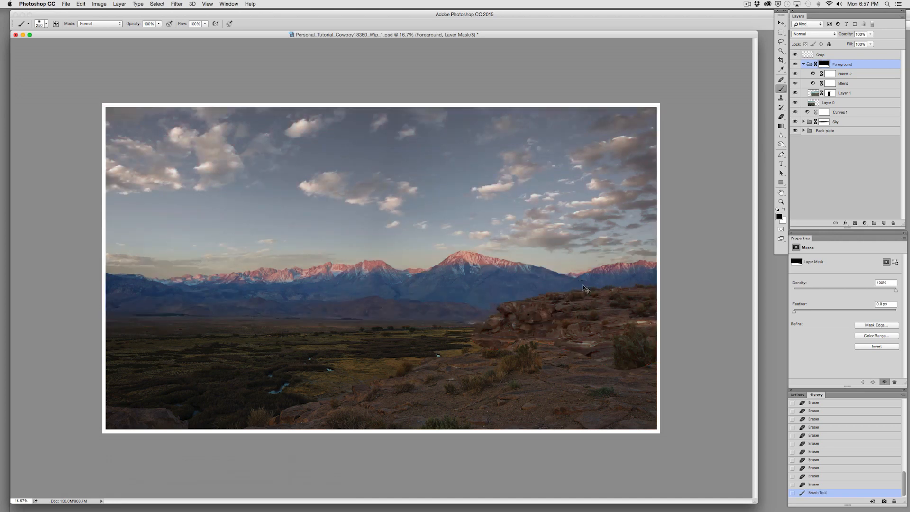
# Step: Paint black on the Foreground mask below the outcrop to reveal the back plate's rock ledge jutting over the valley
pyautogui.press('super+equal')
pyautogui.press('super+equal')
pyautogui.press('super+equal')
pyautogui.moveTo(463, 280); pyautogui.dragTo(299, 198)
pyautogui.moveTo(745, 470); pyautogui.dragTo(490, 288)
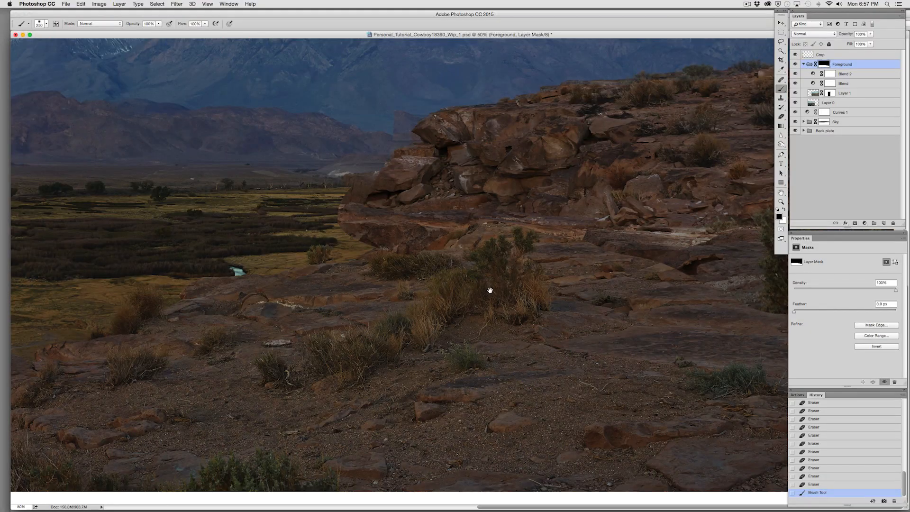
pyautogui.click(781, 116)
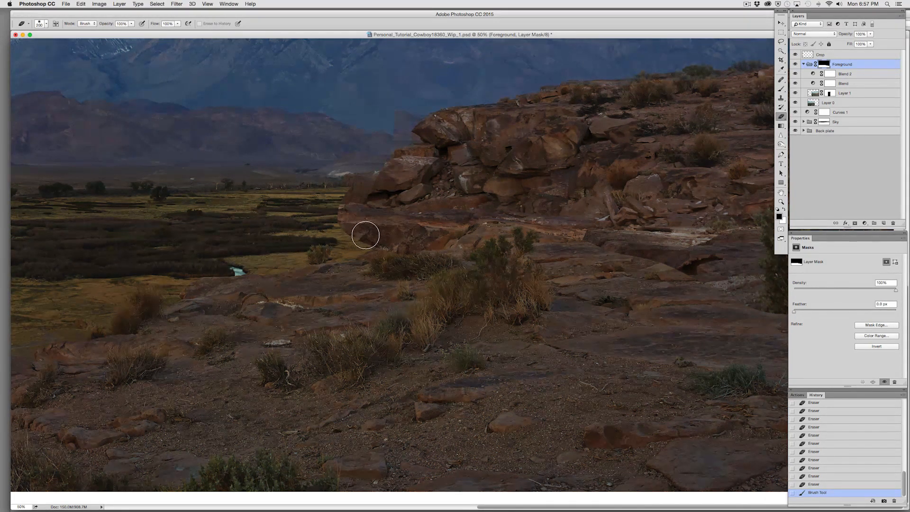
pyautogui.press('0')
pyautogui.press('[')
pyautogui.press('[')
pyautogui.press('b')
pyautogui.moveTo(385, 197)
pyautogui.mouseDown()
pyautogui.moveTo(356, 188)
pyautogui.moveTo(347, 196)
pyautogui.moveTo(339, 255)
pyautogui.moveTo(327, 230)
pyautogui.moveTo(306, 256)
pyautogui.moveTo(309, 227)
pyautogui.moveTo(297, 251)
pyautogui.moveTo(321, 212)
pyautogui.moveTo(277, 247)
pyautogui.moveTo(276, 270)
pyautogui.moveTo(275, 256)
pyautogui.moveTo(312, 209)
pyautogui.moveTo(247, 252)
pyautogui.moveTo(291, 208)
pyautogui.moveTo(296, 216)
pyautogui.moveTo(276, 215)
pyautogui.moveTo(340, 208)
pyautogui.moveTo(269, 245)
pyautogui.moveTo(238, 280)
pyautogui.moveTo(314, 266)
pyautogui.moveTo(336, 275)
pyautogui.moveTo(286, 282)
pyautogui.moveTo(269, 282)
pyautogui.moveTo(374, 263)
pyautogui.moveTo(335, 273)
pyautogui.mouseUp()
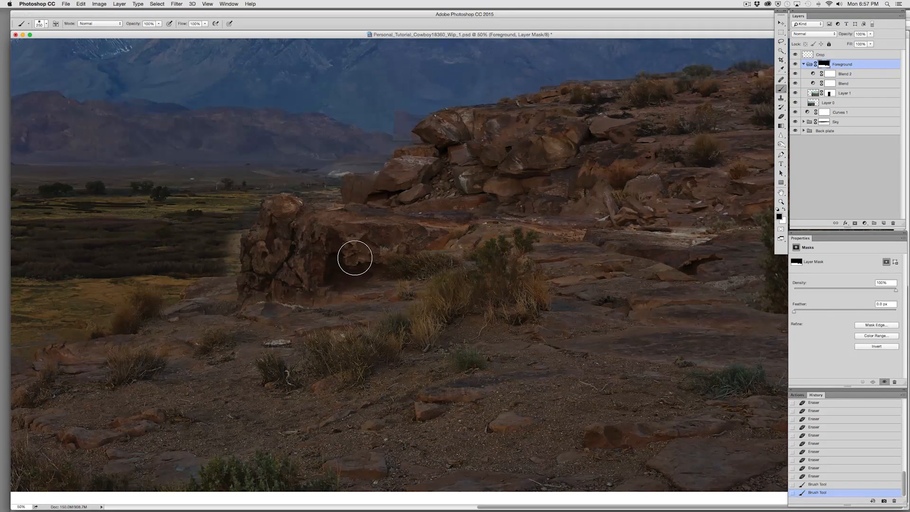
pyautogui.press('super+z')
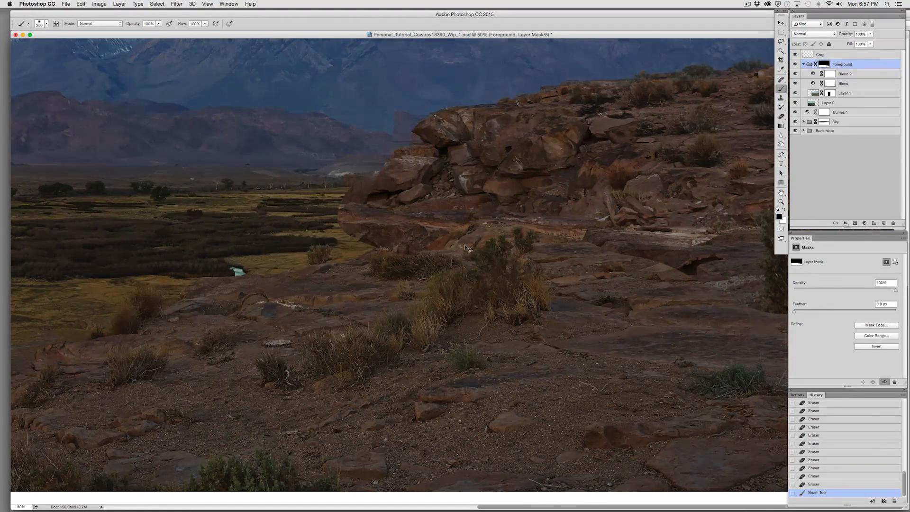
pyautogui.press('super+z')
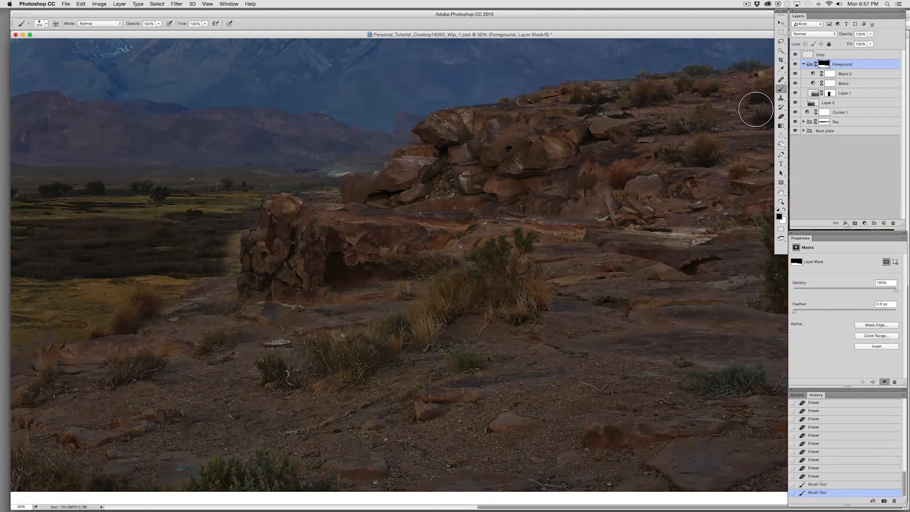
# Step: Erase on the Foreground mask at 100% opacity to bring back the panorama's ground beneath the ledge and across the rock shelf
pyautogui.click(781, 117)
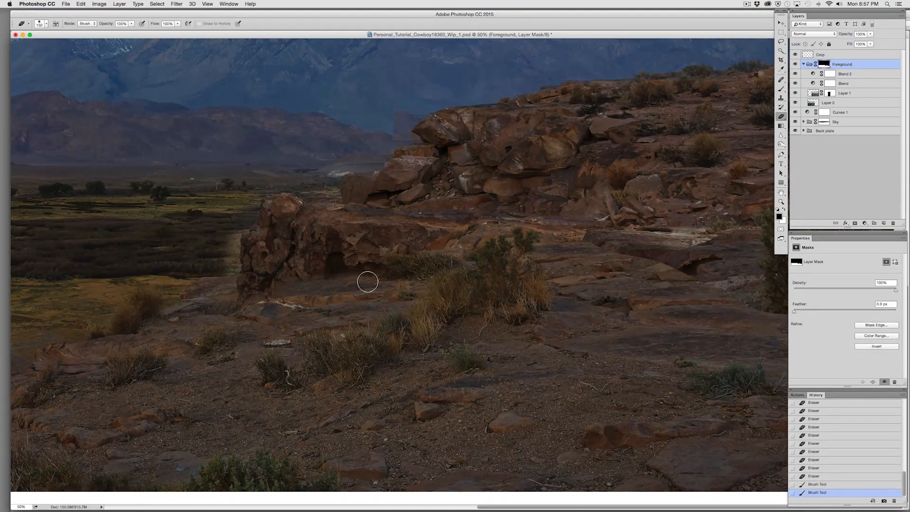
pyautogui.moveTo(375, 262)
pyautogui.mouseDown()
pyautogui.moveTo(195, 318)
pyautogui.moveTo(210, 293)
pyautogui.moveTo(371, 266)
pyautogui.mouseUp()
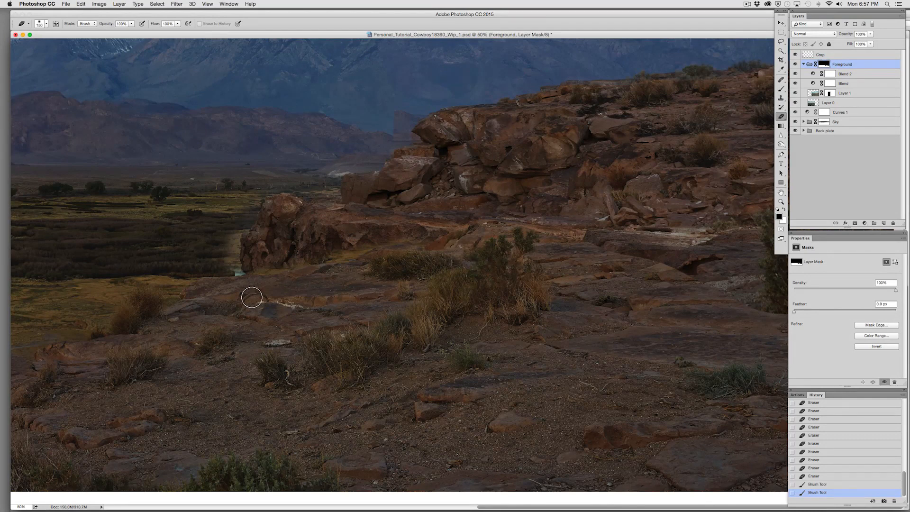
pyautogui.moveTo(581, 249)
pyautogui.mouseDown()
pyautogui.moveTo(595, 256)
pyautogui.moveTo(579, 271)
pyautogui.mouseUp()
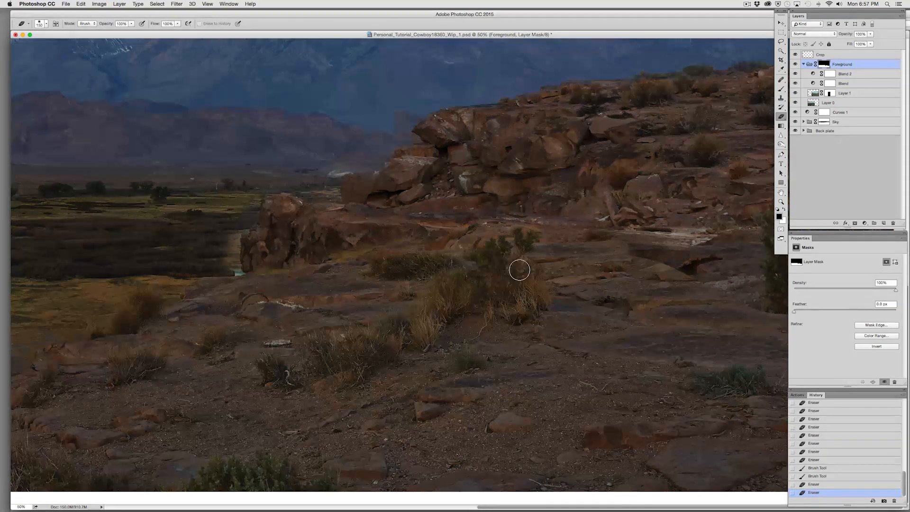
pyautogui.moveTo(631, 237)
pyautogui.mouseDown()
pyautogui.moveTo(666, 242)
pyautogui.moveTo(609, 247)
pyautogui.moveTo(687, 260)
pyautogui.moveTo(738, 285)
pyautogui.mouseUp()
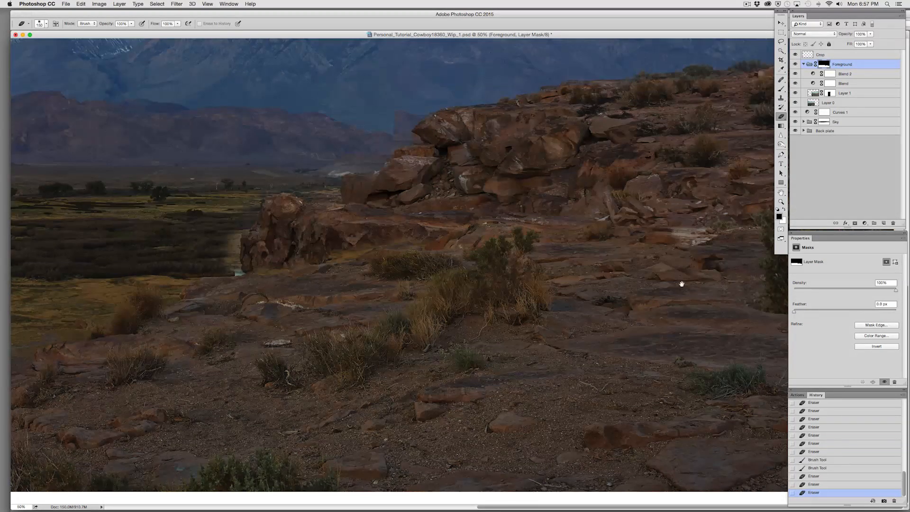
# Step: Continue erasing the mask toward the image's far edge, replacing the back plate's large bush with the panorama's ground
pyautogui.moveTo(681, 281); pyautogui.dragTo(274, 283)
pyautogui.moveTo(618, 278)
pyautogui.mouseDown()
pyautogui.moveTo(831, 260)
pyautogui.moveTo(813, 279)
pyautogui.moveTo(718, 310)
pyautogui.moveTo(827, 318)
pyautogui.moveTo(801, 325)
pyautogui.moveTo(773, 266)
pyautogui.moveTo(815, 260)
pyautogui.moveTo(743, 240)
pyautogui.moveTo(669, 246)
pyautogui.moveTo(798, 210)
pyautogui.mouseUp()
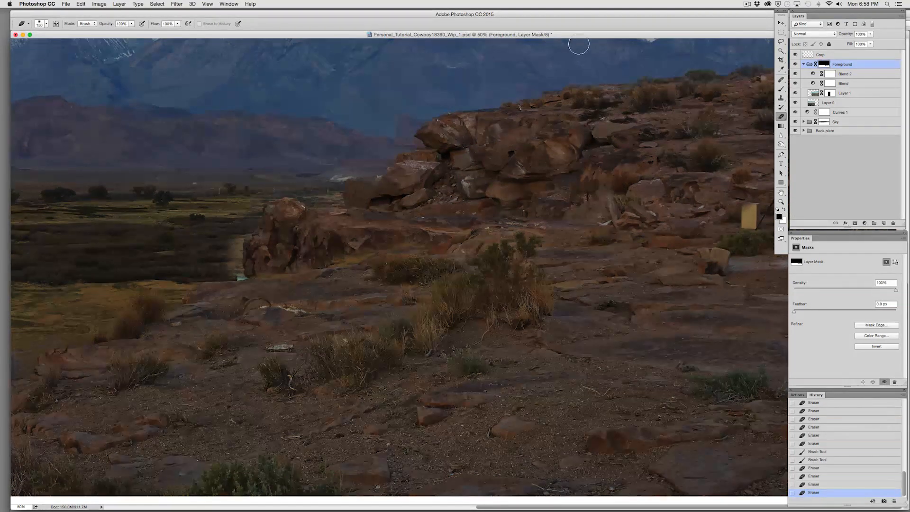
pyautogui.moveTo(579, 35); pyautogui.dragTo(421, 50)
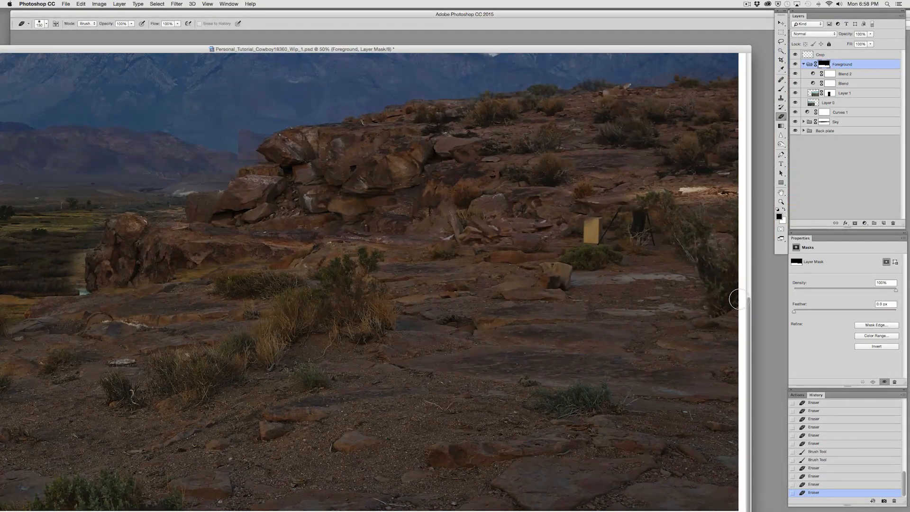
pyautogui.moveTo(737, 300)
pyautogui.mouseDown()
pyautogui.moveTo(687, 295)
pyautogui.moveTo(670, 248)
pyautogui.moveTo(775, 244)
pyautogui.mouseUp()
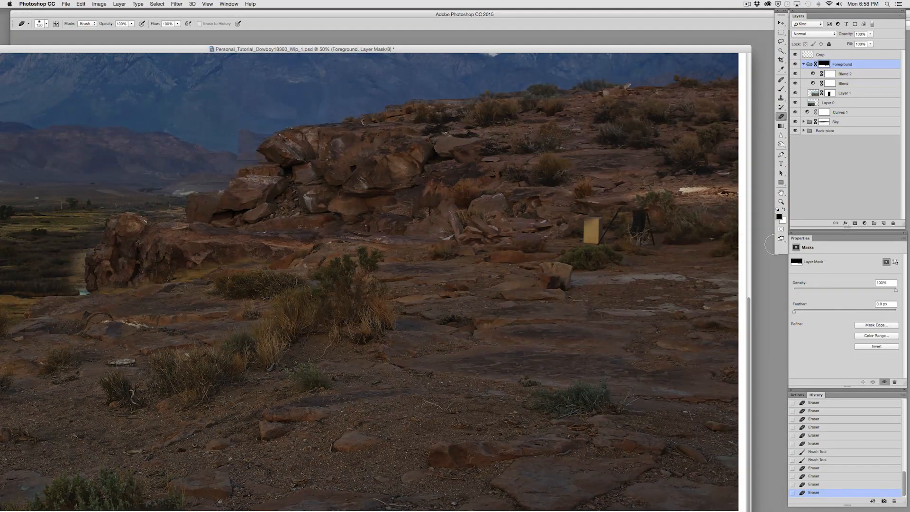
pyautogui.moveTo(681, 231)
pyautogui.mouseDown()
pyautogui.moveTo(639, 224)
pyautogui.moveTo(765, 210)
pyautogui.moveTo(670, 209)
pyautogui.mouseUp()
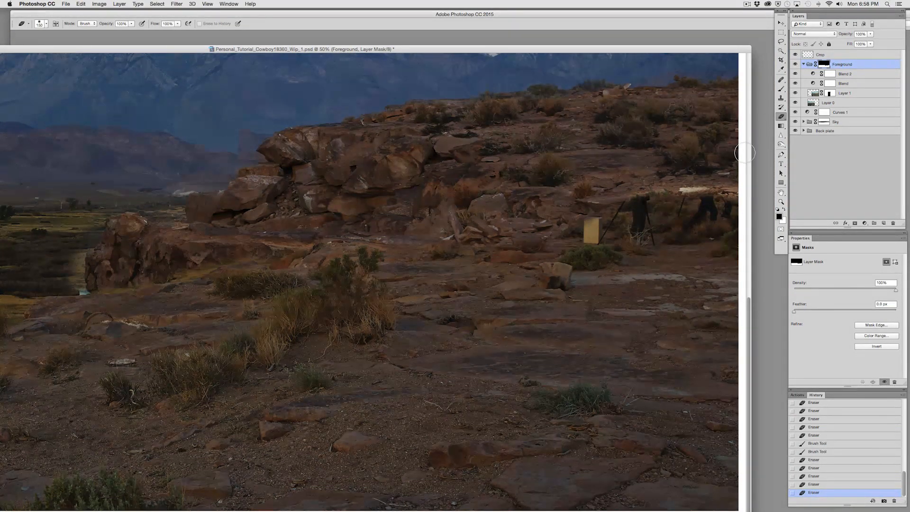
# Step: Check the back plate without the Foreground group, and paint black on the mask to cover the photo equipment beside the bush
pyautogui.click(796, 64)
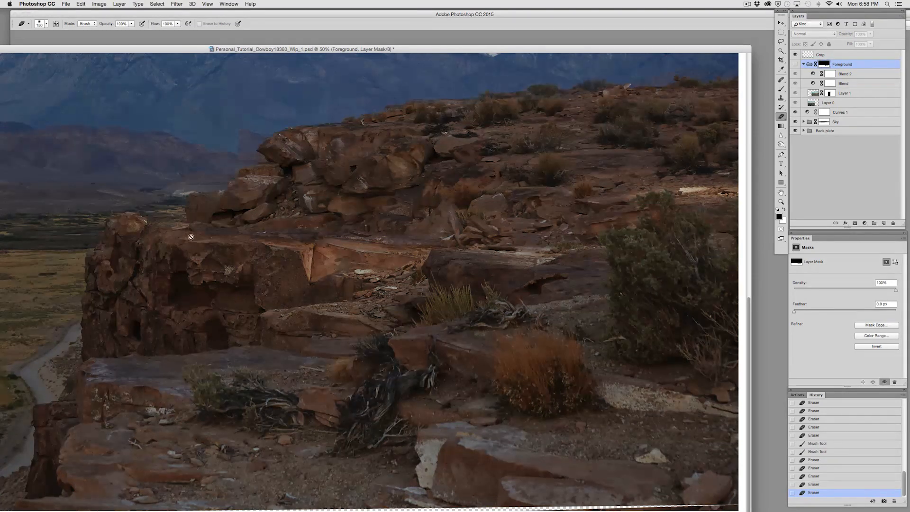
pyautogui.click(796, 64)
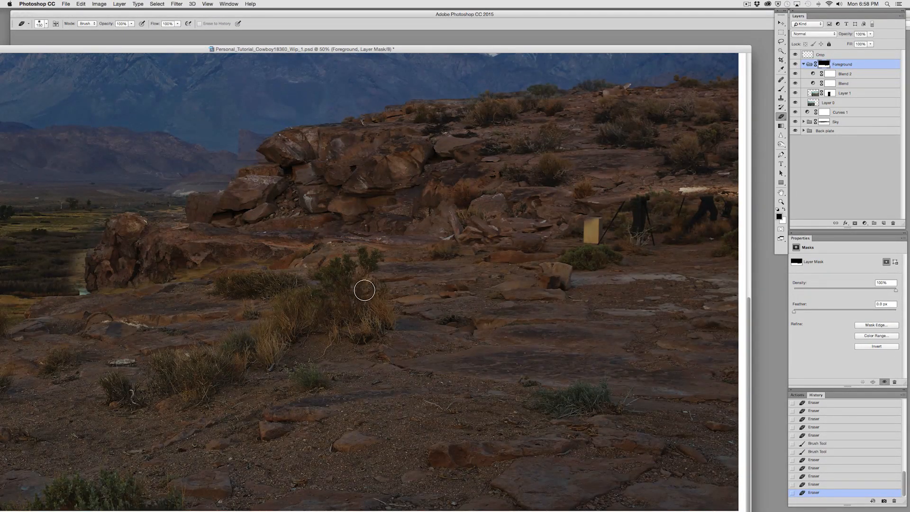
pyautogui.click(782, 89)
pyautogui.moveTo(694, 200); pyautogui.dragTo(538, 202)
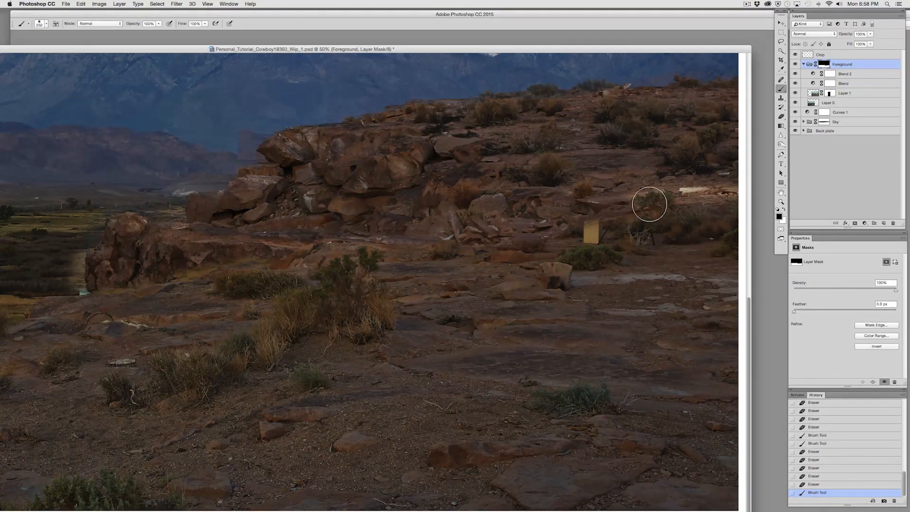
pyautogui.press('[')
pyautogui.press('[')
pyautogui.press('[')
pyautogui.moveTo(569, 221)
pyautogui.mouseDown()
pyautogui.moveTo(715, 229)
pyautogui.moveTo(687, 243)
pyautogui.moveTo(558, 237)
pyautogui.mouseUp()
# Step: Reveal more of the large bush with a smaller brush, and erase over its lower part to restore the panorama's ground
pyautogui.press('[')
pyautogui.press('[')
pyautogui.moveTo(609, 257)
pyautogui.mouseDown()
pyautogui.moveTo(592, 252)
pyautogui.moveTo(587, 266)
pyautogui.moveTo(692, 262)
pyautogui.moveTo(634, 271)
pyautogui.moveTo(756, 279)
pyautogui.moveTo(617, 302)
pyautogui.mouseUp()
pyautogui.hotkey('ctrl', 'z')
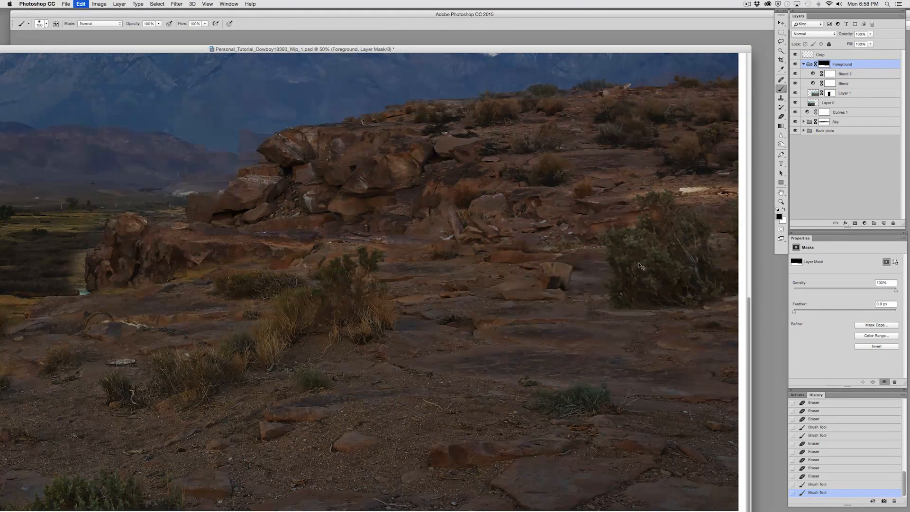
pyautogui.click(782, 117)
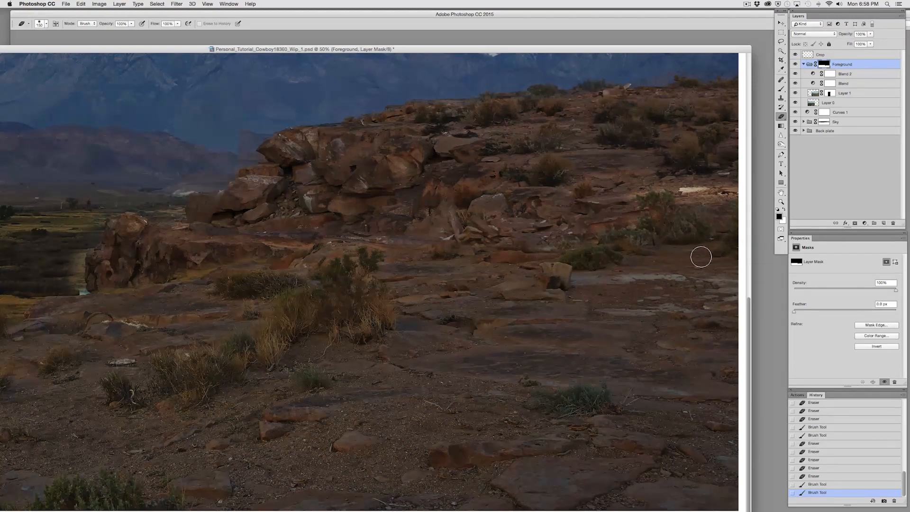
pyautogui.click(599, 261)
# Step: Paint out the leftover dark stand leg between the bushes on the Foreground mask with a much smaller brush at 200% zoom
pyautogui.press('super+plus')
pyautogui.press('super+plus')
pyautogui.press('super+plus')
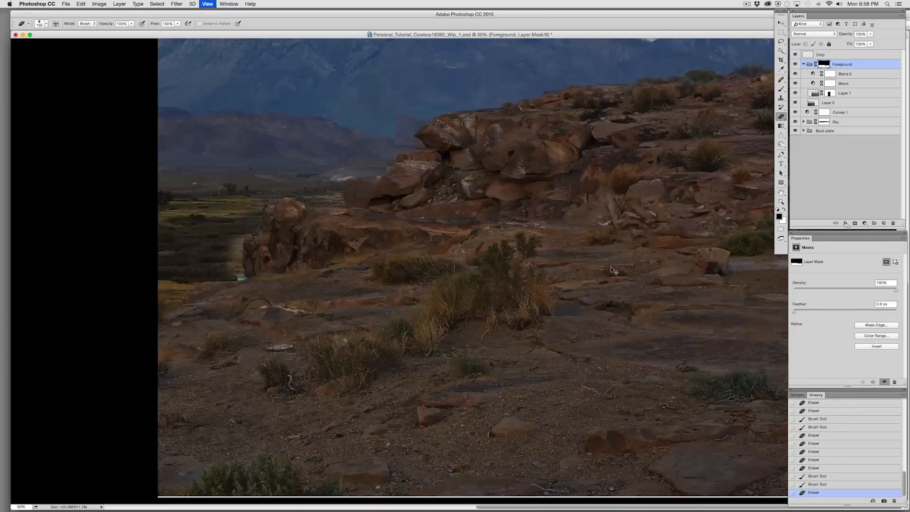
pyautogui.moveTo(609, 269); pyautogui.dragTo(52, 299)
pyautogui.moveTo(725, 282); pyautogui.dragTo(194, 282)
pyautogui.moveTo(669, 348)
pyautogui.mouseDown()
pyautogui.moveTo(408, 400)
pyautogui.moveTo(401, 491)
pyautogui.mouseUp()
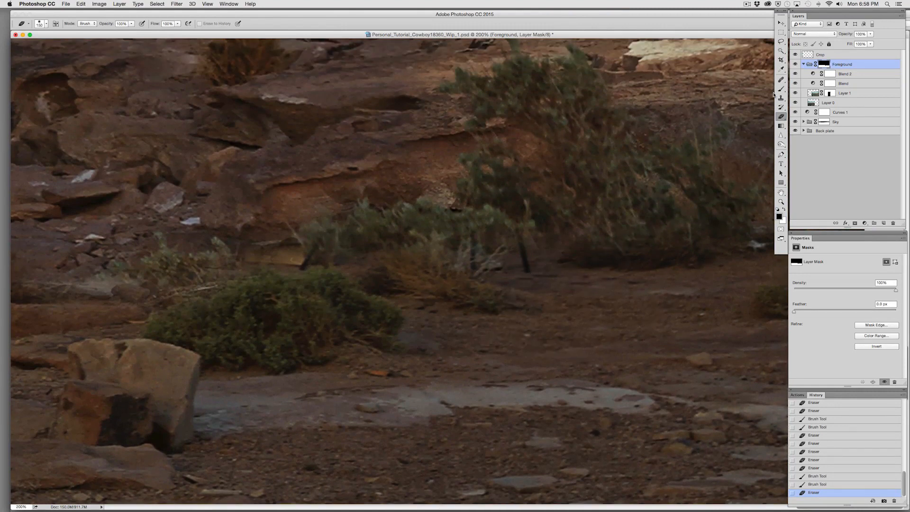
pyautogui.press('b')
pyautogui.press('[')
pyautogui.press('[')
pyautogui.press('[')
pyautogui.press('[')
pyautogui.press('[')
pyautogui.press('[')
pyautogui.press('[')
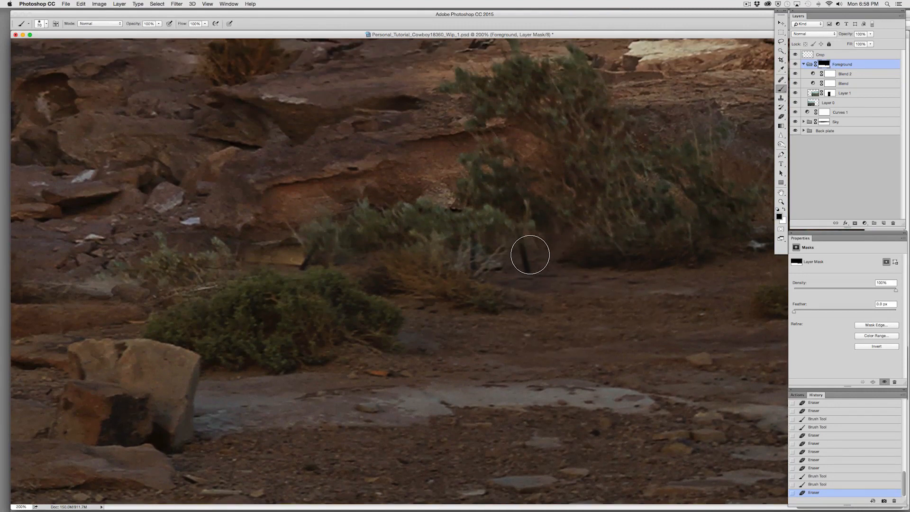
pyautogui.moveTo(514, 261); pyautogui.dragTo(546, 251)
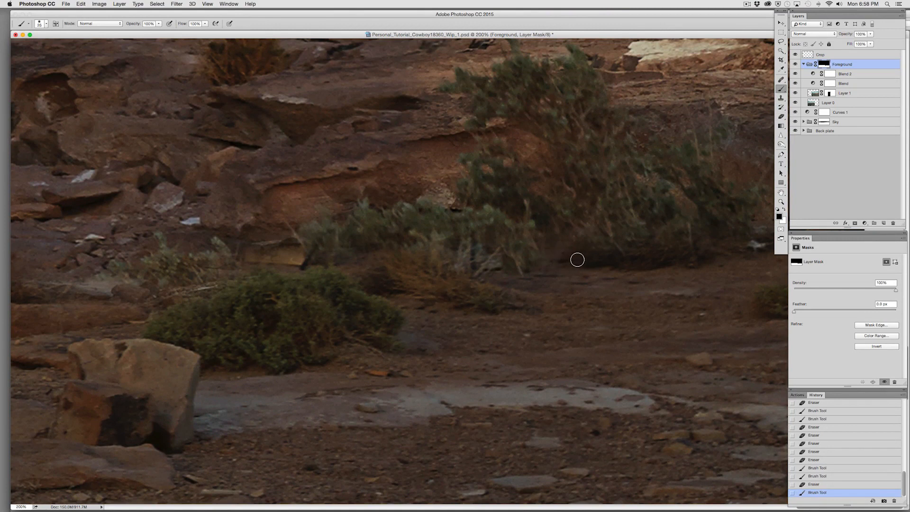
# Step: Paint black on the Foreground mask with a smaller brush along the bushes' lower edges and the small rocks beside them
pyautogui.press('[')
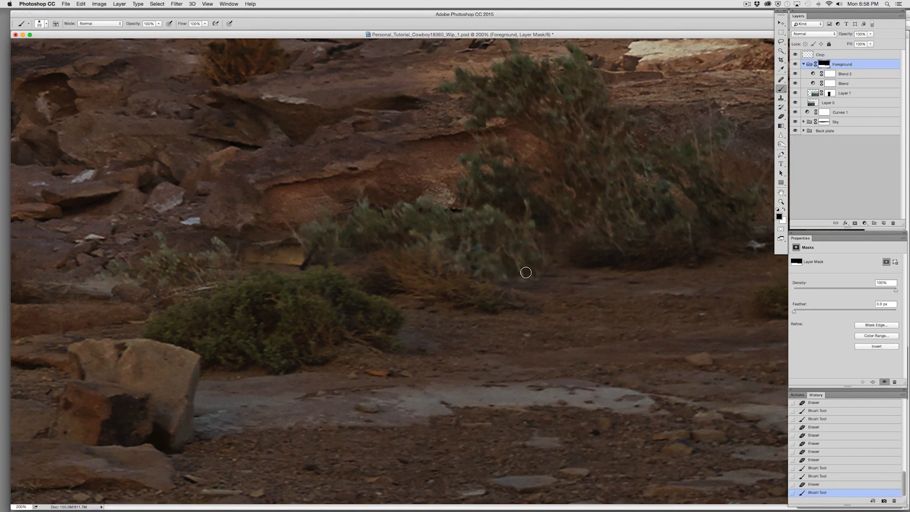
pyautogui.moveTo(529, 273); pyautogui.dragTo(615, 265)
pyautogui.moveTo(321, 251)
pyautogui.mouseDown()
pyautogui.moveTo(300, 266)
pyautogui.moveTo(250, 259)
pyautogui.moveTo(351, 237)
pyautogui.moveTo(310, 237)
pyautogui.moveTo(190, 289)
pyautogui.moveTo(279, 247)
pyautogui.moveTo(366, 235)
pyautogui.moveTo(337, 228)
pyautogui.moveTo(425, 236)
pyautogui.moveTo(336, 267)
pyautogui.moveTo(505, 206)
pyautogui.moveTo(544, 250)
pyautogui.moveTo(511, 271)
pyautogui.moveTo(754, 261)
pyautogui.moveTo(593, 249)
pyautogui.moveTo(666, 256)
pyautogui.moveTo(548, 278)
pyautogui.moveTo(580, 268)
pyautogui.mouseUp()
pyautogui.moveTo(264, 266)
pyautogui.mouseDown()
pyautogui.moveTo(293, 258)
pyautogui.moveTo(247, 254)
pyautogui.mouseUp()
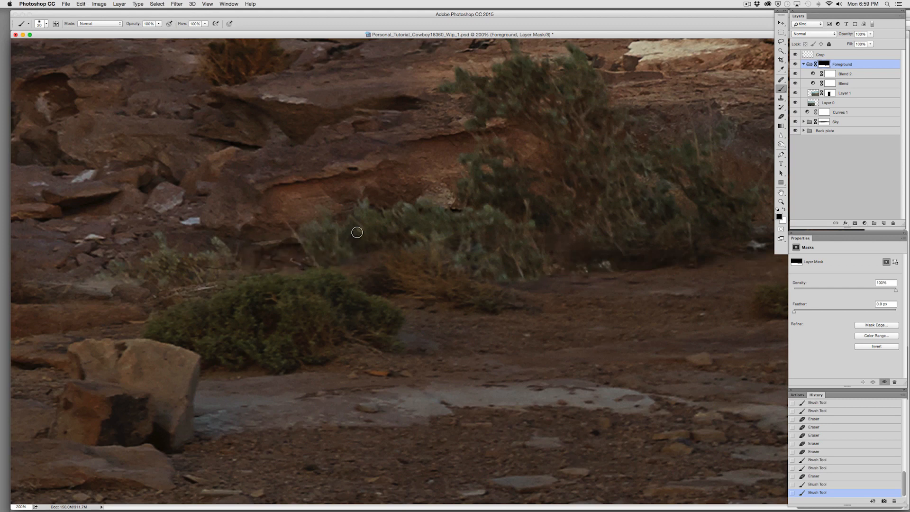
pyautogui.moveTo(173, 253)
pyautogui.mouseDown()
pyautogui.moveTo(210, 274)
pyautogui.moveTo(157, 290)
pyautogui.moveTo(86, 284)
pyautogui.mouseUp()
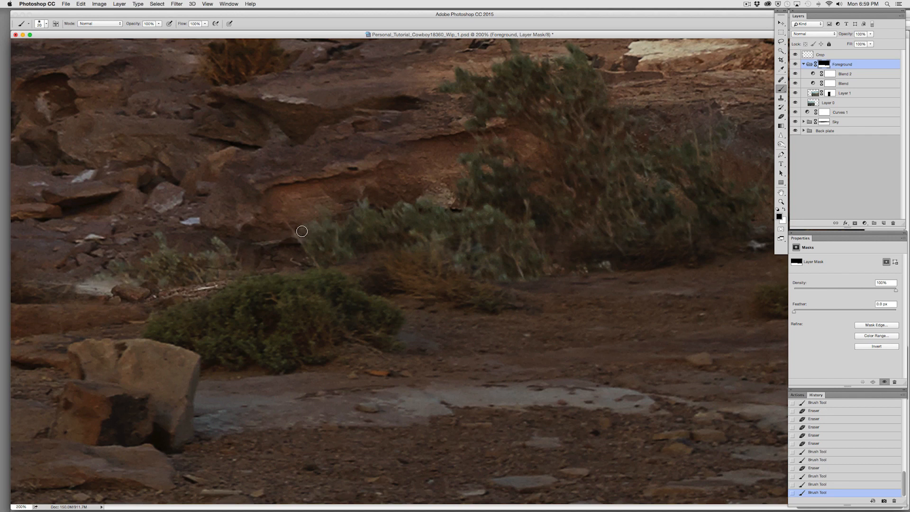
# Step: Undo the last dab, and erase the mask around the bush at the image's far edge to restore the panorama's bushes
pyautogui.moveTo(655, 35); pyautogui.dragTo(472, 50)
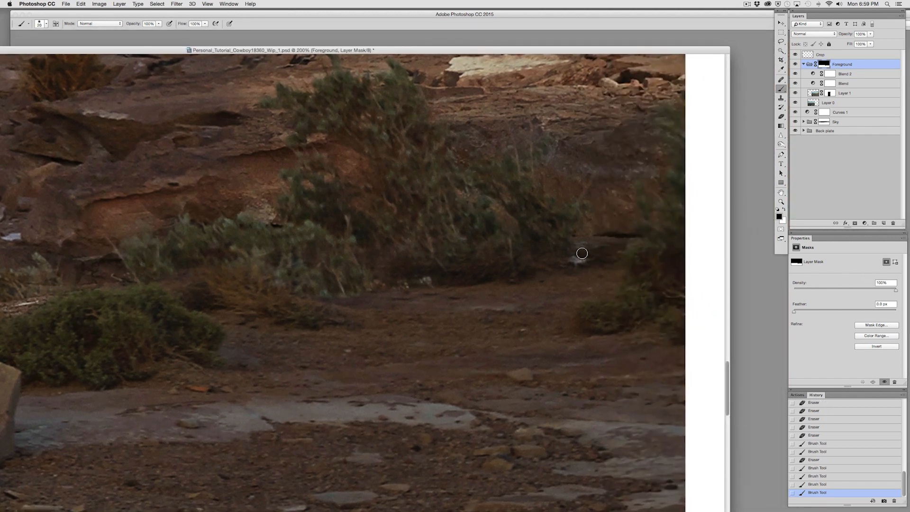
pyautogui.press('super+z')
pyautogui.click(781, 117)
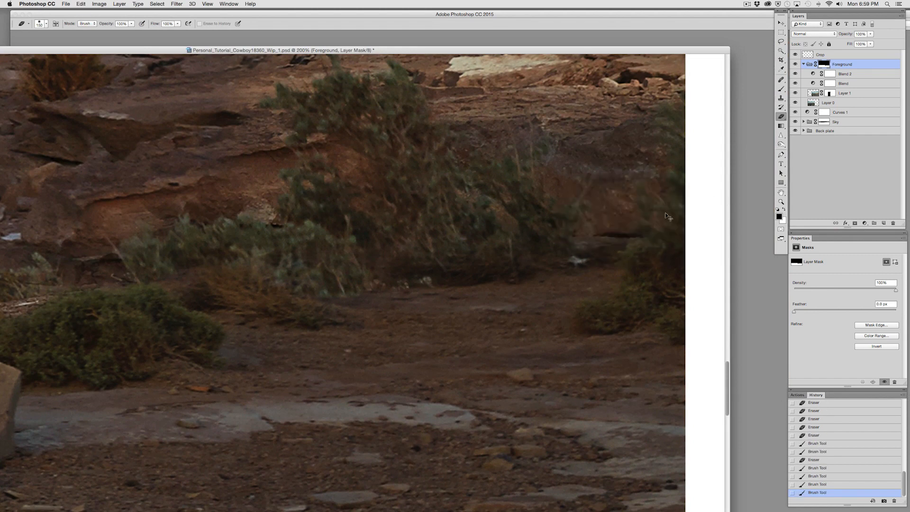
pyautogui.moveTo(650, 233)
pyautogui.mouseDown()
pyautogui.moveTo(679, 205)
pyautogui.moveTo(683, 183)
pyautogui.moveTo(715, 214)
pyautogui.moveTo(612, 236)
pyautogui.moveTo(681, 255)
pyautogui.moveTo(625, 254)
pyautogui.moveTo(668, 255)
pyautogui.moveTo(635, 254)
pyautogui.mouseUp()
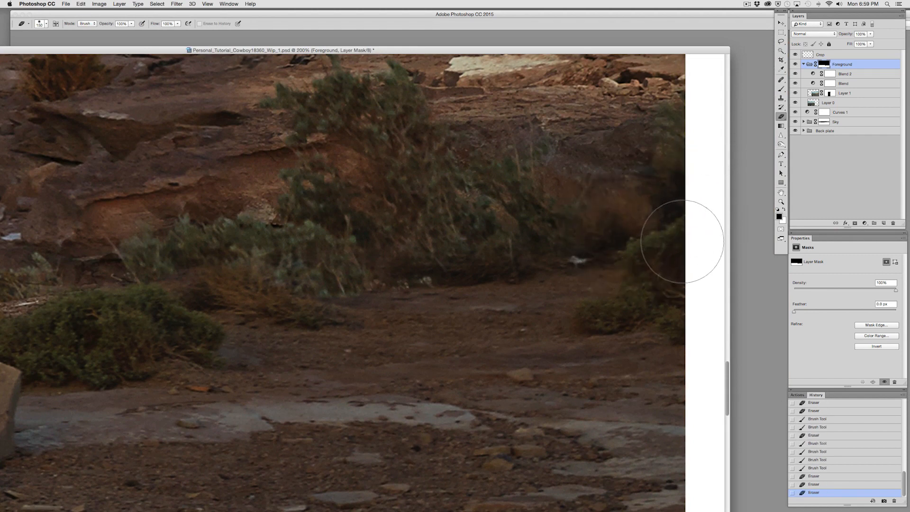
pyautogui.press('\\')
pyautogui.moveTo(694, 236); pyautogui.dragTo(683, 271)
pyautogui.press('\\')
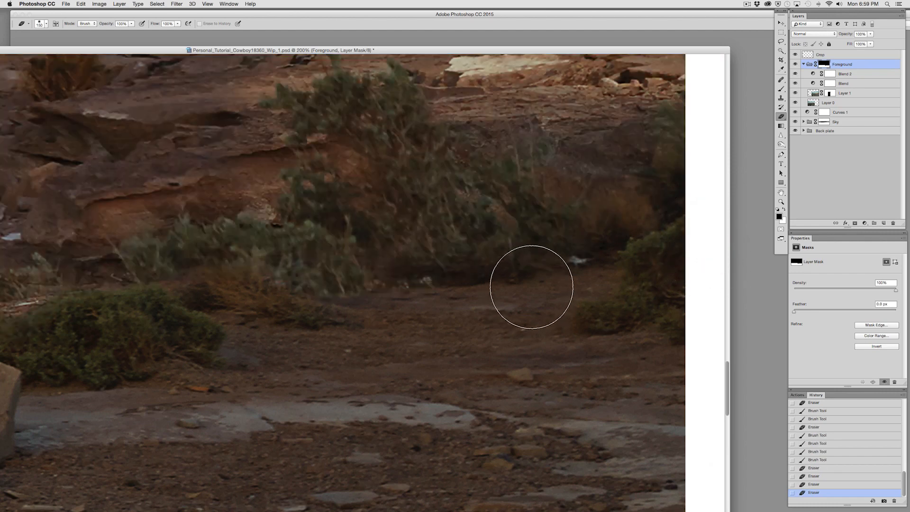
# Step: Erase the stray painted streaks on the mask below the large bush with a smaller eraser, checking them against the mask overlay
pyautogui.press('\\')
pyautogui.press('[')
pyautogui.press('[')
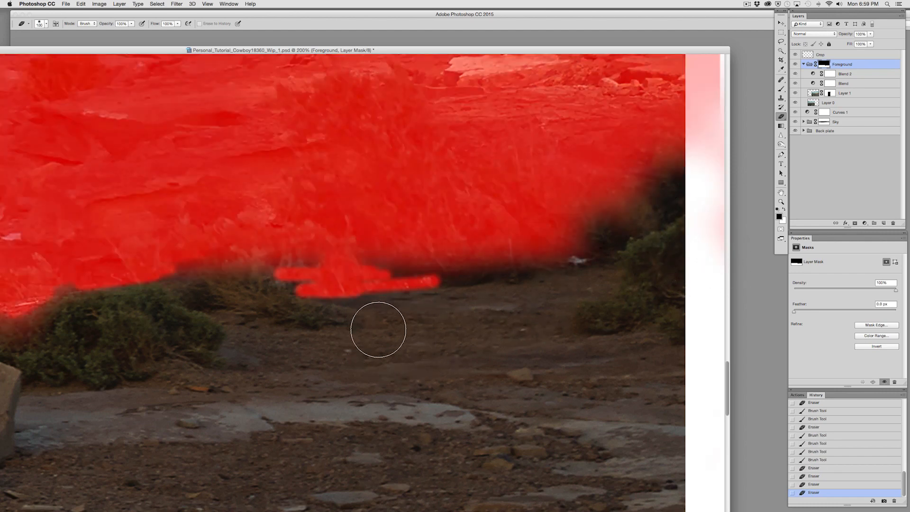
pyautogui.press('[')
pyautogui.press('[')
pyautogui.press('[')
pyautogui.moveTo(437, 308); pyautogui.dragTo(285, 306)
pyautogui.moveTo(406, 306); pyautogui.dragTo(237, 315)
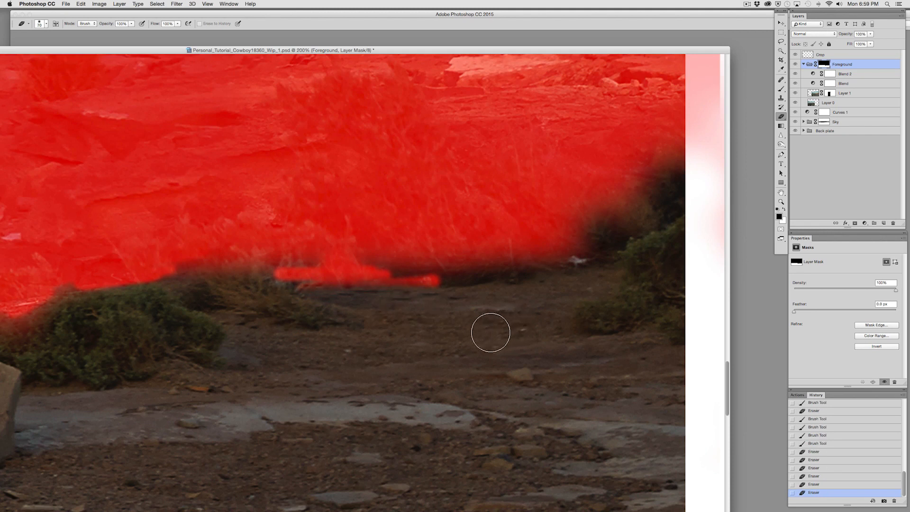
pyautogui.press('\\')
pyautogui.moveTo(450, 314)
pyautogui.mouseDown()
pyautogui.moveTo(280, 307)
pyautogui.moveTo(226, 315)
pyautogui.mouseUp()
pyautogui.moveTo(388, 303)
pyautogui.mouseDown()
pyautogui.moveTo(354, 294)
pyautogui.moveTo(360, 304)
pyautogui.mouseUp()
pyautogui.moveTo(342, 297); pyautogui.dragTo(321, 310)
# Step: Cover the leftover stand leg again, and soften the bushes' lower edge on the mask with a larger brush at 50% opacity
pyautogui.click(782, 89)
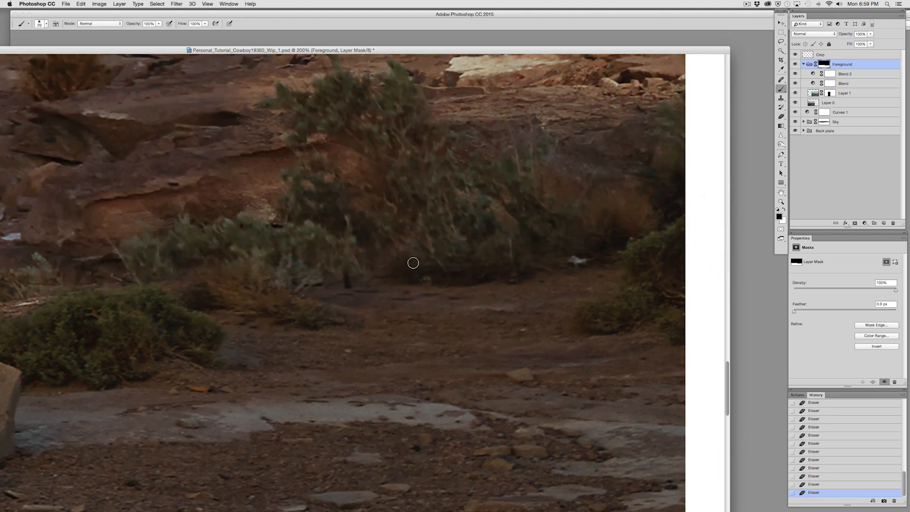
pyautogui.moveTo(348, 278); pyautogui.dragTo(346, 286)
pyautogui.moveTo(315, 280); pyautogui.dragTo(348, 283)
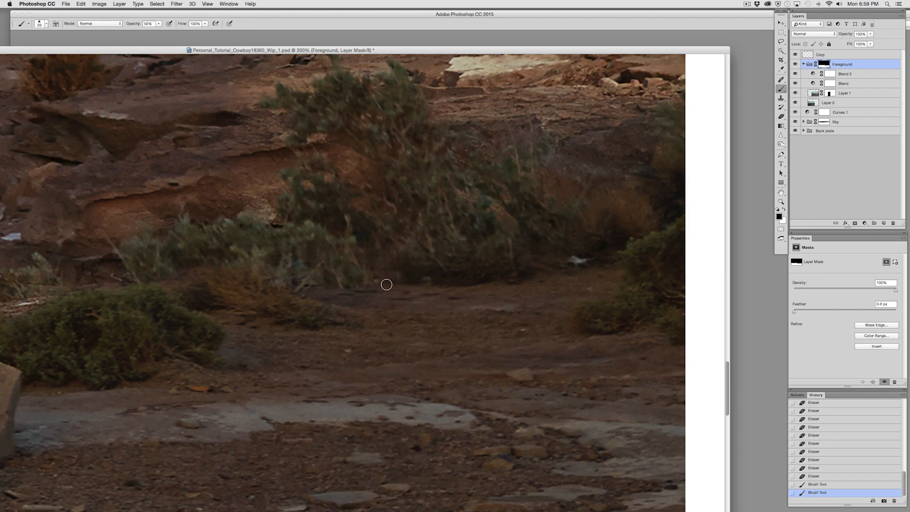
pyautogui.press(']')
pyautogui.press(']')
pyautogui.press(']')
pyautogui.moveTo(410, 271); pyautogui.dragTo(297, 276)
pyautogui.moveTo(369, 276); pyautogui.dragTo(491, 276)
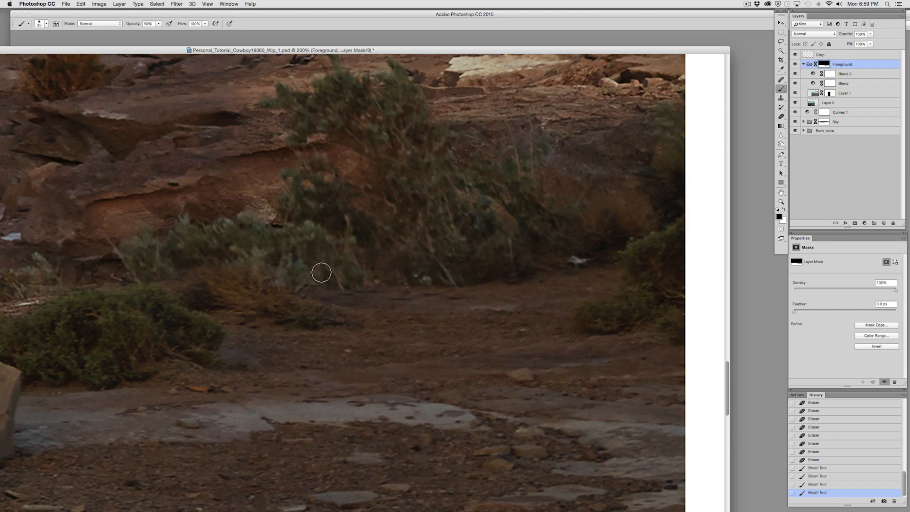
pyautogui.moveTo(321, 272); pyautogui.dragTo(327, 277)
pyautogui.moveTo(328, 277); pyautogui.dragTo(315, 285)
pyautogui.moveTo(153, 301)
pyautogui.mouseDown()
pyautogui.moveTo(343, 300)
pyautogui.moveTo(151, 305)
pyautogui.mouseUp()
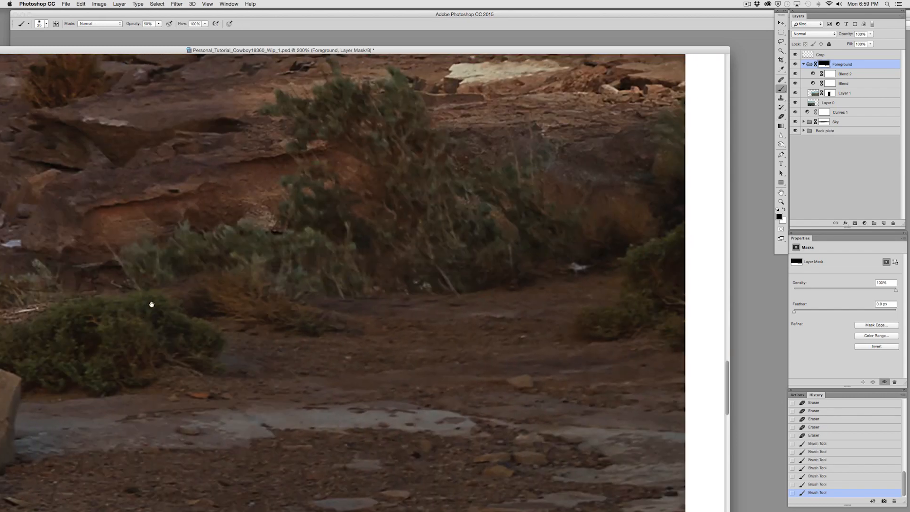
pyautogui.press('super+0')
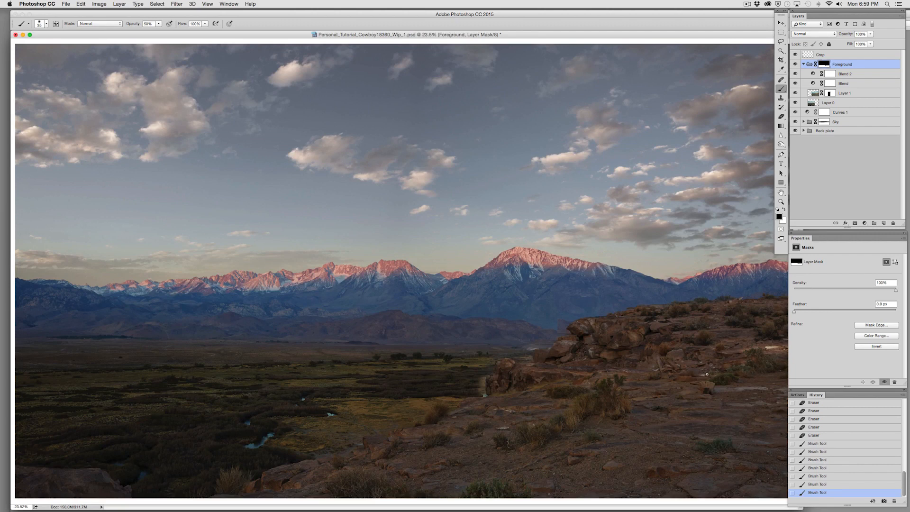
# Step: Compare the rocky outcrop with the Foreground group hidden, and paint black on the mask along its base to reveal the back plate's rock face
pyautogui.press('\\')
pyautogui.press('\\')
pyautogui.press('\\')
pyautogui.press('\\')
pyautogui.press('super+plus')
pyautogui.press('super+plus')
pyautogui.press('super+plus')
pyautogui.press('super+plus')
pyautogui.press('super+plus')
pyautogui.moveTo(716, 441); pyautogui.dragTo(416, 238)
pyautogui.moveTo(621, 411); pyautogui.dragTo(455, 183)
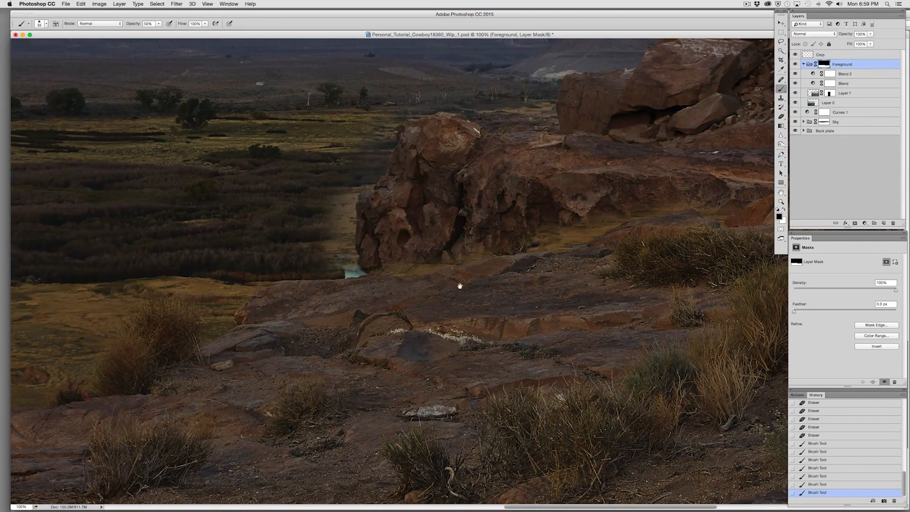
pyautogui.moveTo(540, 283); pyautogui.dragTo(527, 282)
pyautogui.click(796, 65)
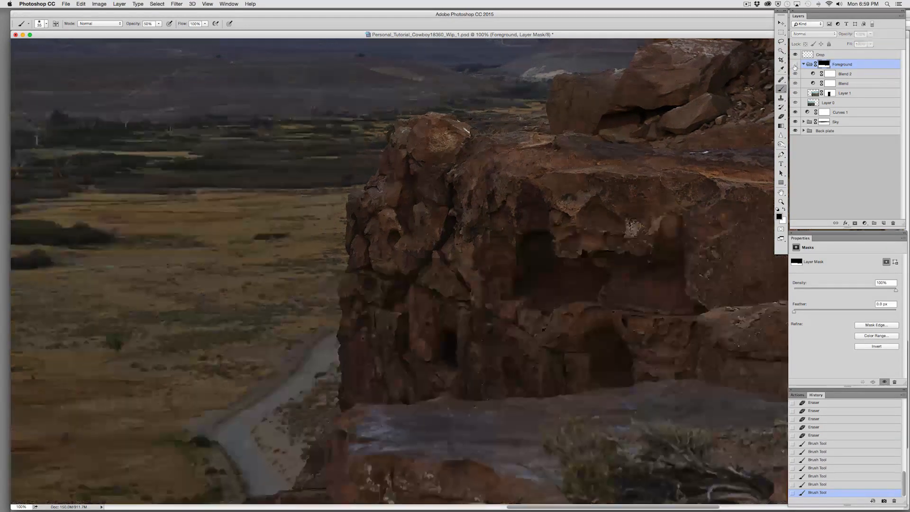
pyautogui.click(796, 65)
pyautogui.click(796, 64)
pyautogui.click(796, 65)
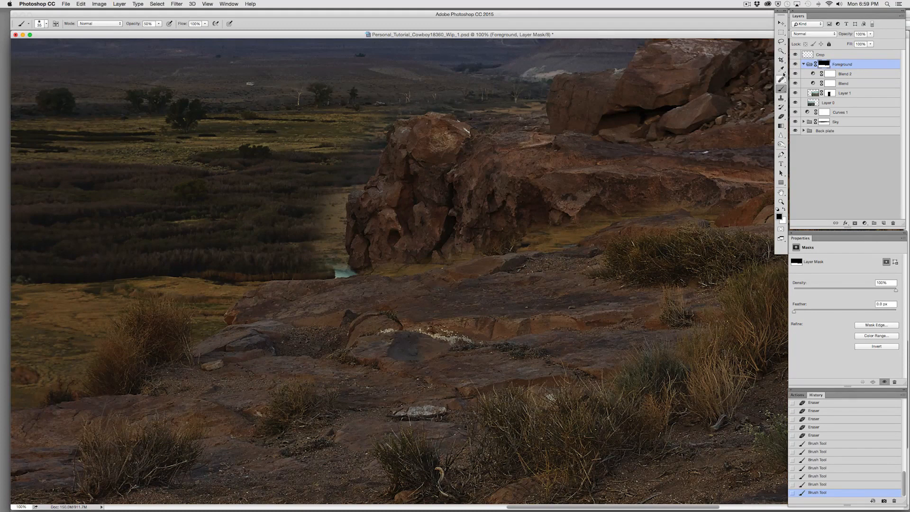
pyautogui.moveTo(701, 193)
pyautogui.mouseDown()
pyautogui.moveTo(658, 209)
pyautogui.moveTo(712, 211)
pyautogui.moveTo(686, 213)
pyautogui.moveTo(691, 206)
pyautogui.moveTo(686, 223)
pyautogui.moveTo(672, 225)
pyautogui.moveTo(671, 215)
pyautogui.moveTo(702, 202)
pyautogui.moveTo(630, 209)
pyautogui.moveTo(705, 216)
pyautogui.moveTo(655, 215)
pyautogui.mouseUp()
pyautogui.moveTo(585, 223)
pyautogui.mouseDown()
pyautogui.moveTo(529, 245)
pyautogui.moveTo(607, 219)
pyautogui.moveTo(475, 224)
pyautogui.moveTo(566, 240)
pyautogui.moveTo(450, 254)
pyautogui.moveTo(511, 233)
pyautogui.moveTo(416, 269)
pyautogui.moveTo(349, 274)
pyautogui.moveTo(358, 265)
pyautogui.moveTo(349, 273)
pyautogui.moveTo(582, 236)
pyautogui.mouseUp()
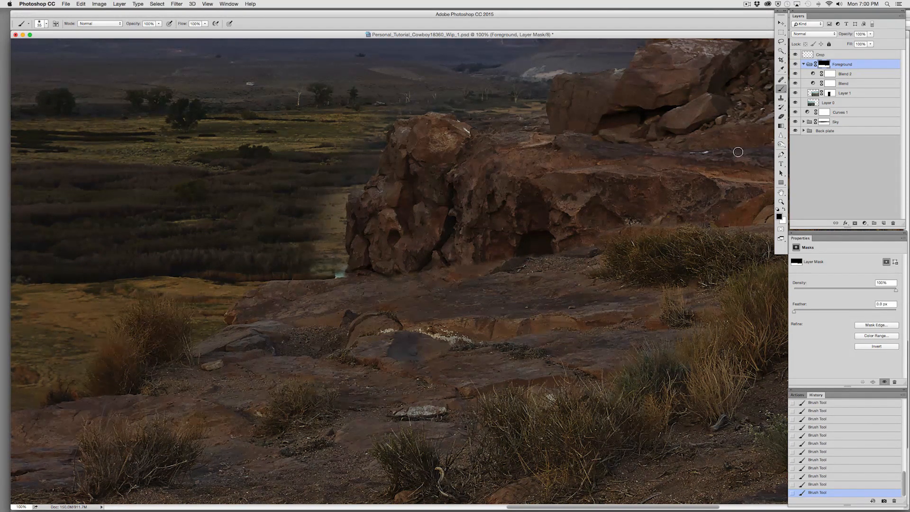
# Step: Lasso the valley area along the outcrop's outer edge and fill it with white on the Foreground mask to restore the panorama
pyautogui.click(782, 118)
pyautogui.moveTo(368, 157)
pyautogui.mouseDown()
pyautogui.moveTo(327, 185)
pyautogui.moveTo(341, 160)
pyautogui.mouseUp()
pyautogui.click(783, 42)
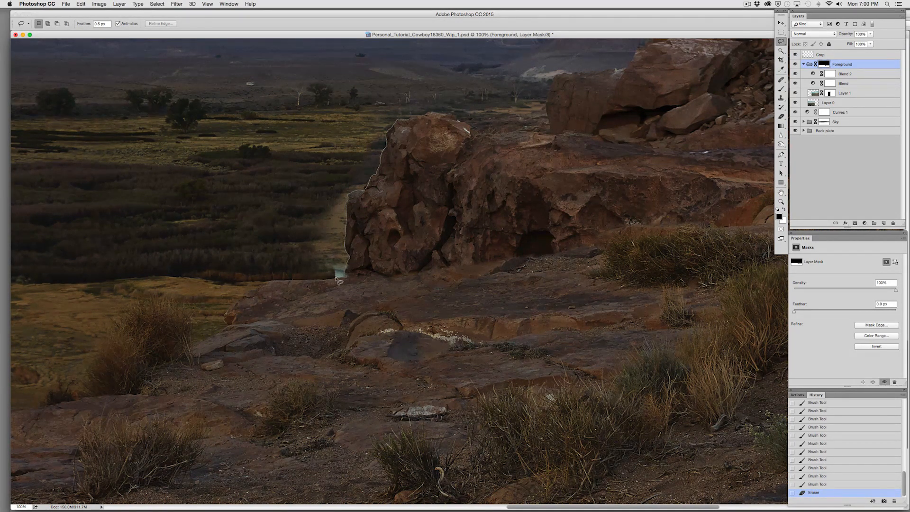
pyautogui.moveTo(317, 282)
pyautogui.mouseDown()
pyautogui.moveTo(232, 185)
pyautogui.moveTo(327, 97)
pyautogui.moveTo(413, 88)
pyautogui.moveTo(397, 119)
pyautogui.mouseUp()
pyautogui.hotkey('alt', 'BackSpace')
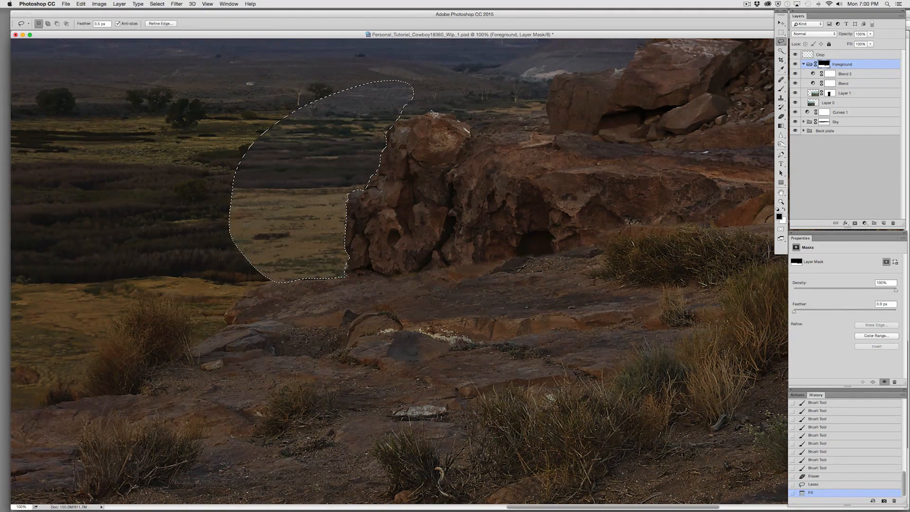
pyautogui.hotkey('ctrl', 'BackSpace')
pyautogui.hotkey('ctrl', 'd')
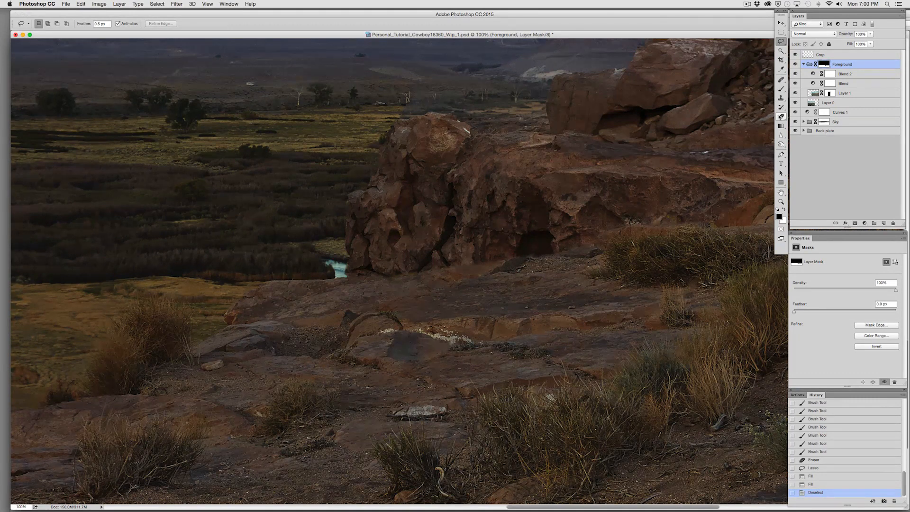
# Step: Compare the outcrop with and without the Foreground group, and hide the Blend 2 curves layer
pyautogui.click(797, 65)
pyautogui.click(796, 65)
pyautogui.click(781, 89)
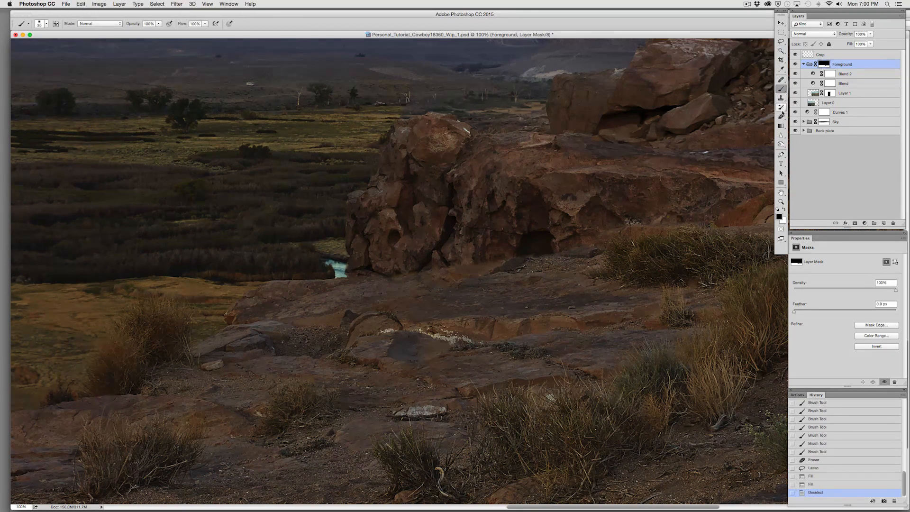
pyautogui.click(795, 65)
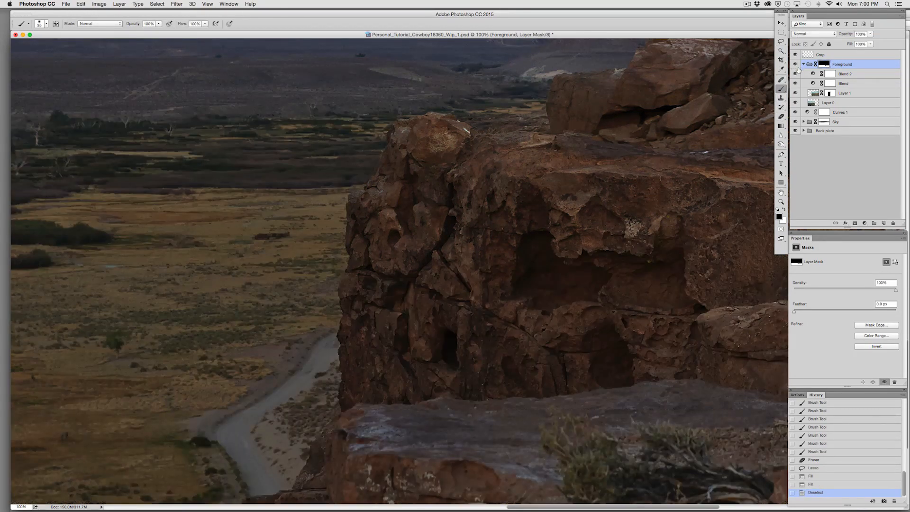
pyautogui.click(797, 65)
pyautogui.click(796, 66)
pyautogui.click(796, 65)
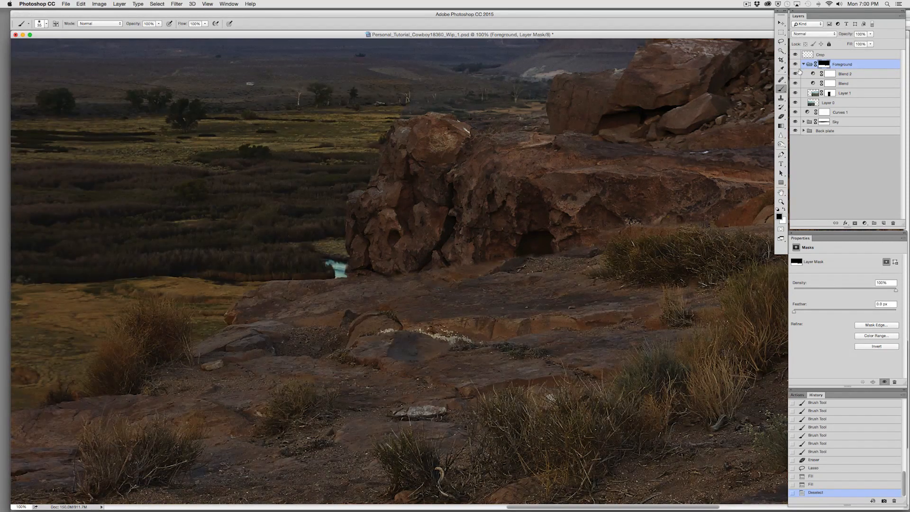
pyautogui.click(796, 65)
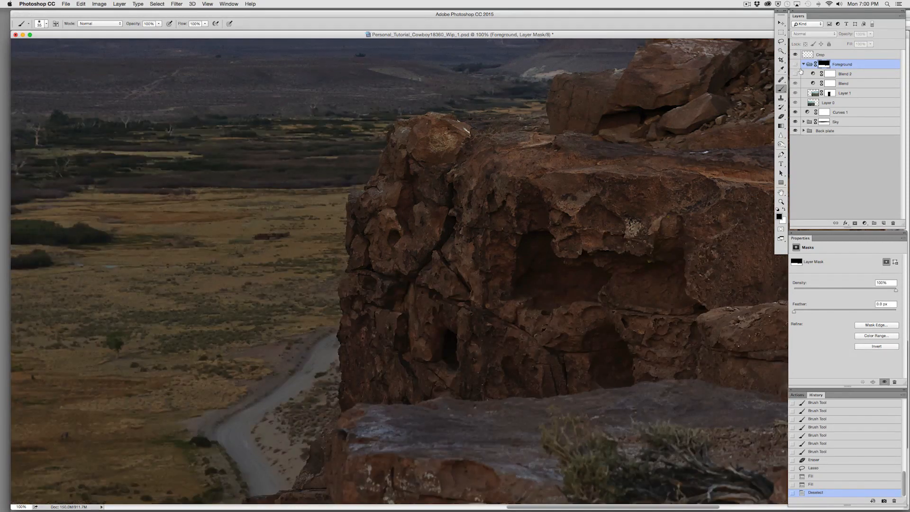
pyautogui.click(805, 73)
pyautogui.click(795, 65)
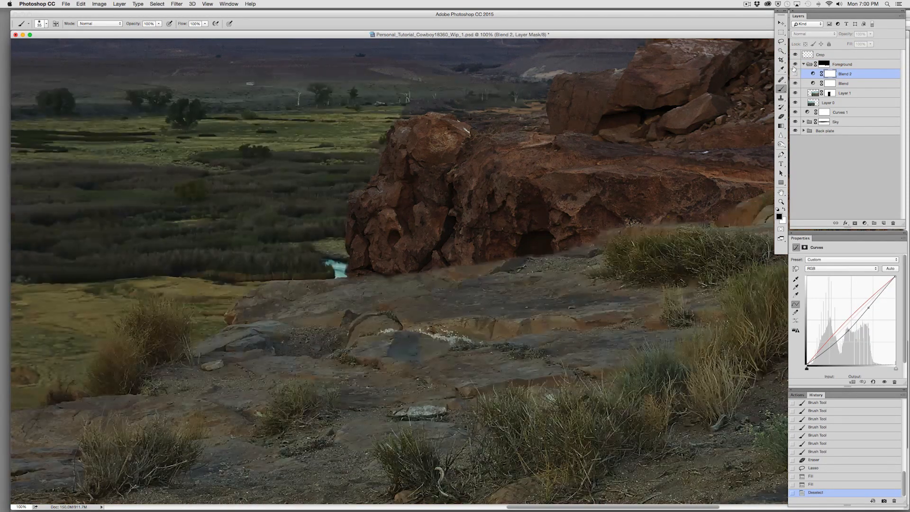
# Step: Erase the Foreground mask above and behind the outcrop's top to restore the panorama's valley, finishing with a smaller eraser
pyautogui.click(781, 117)
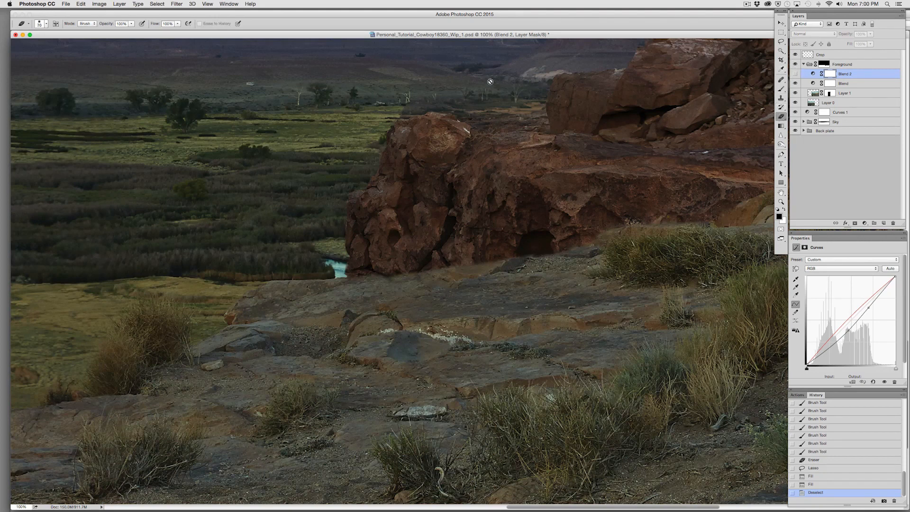
pyautogui.click(505, 87)
pyautogui.click(496, 164)
pyautogui.click(824, 65)
pyautogui.moveTo(483, 99)
pyautogui.mouseDown()
pyautogui.moveTo(475, 91)
pyautogui.moveTo(417, 96)
pyautogui.moveTo(376, 108)
pyautogui.moveTo(425, 80)
pyautogui.mouseUp()
pyautogui.press('p')
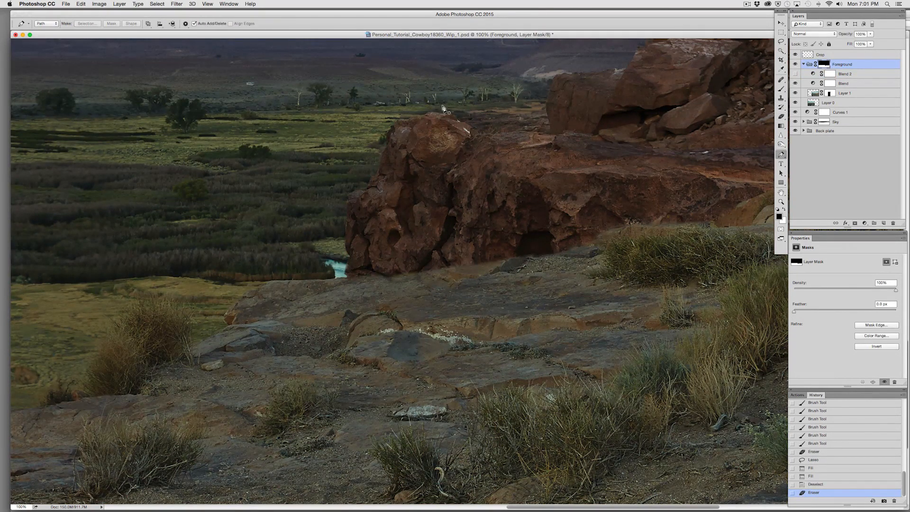
pyautogui.click(782, 116)
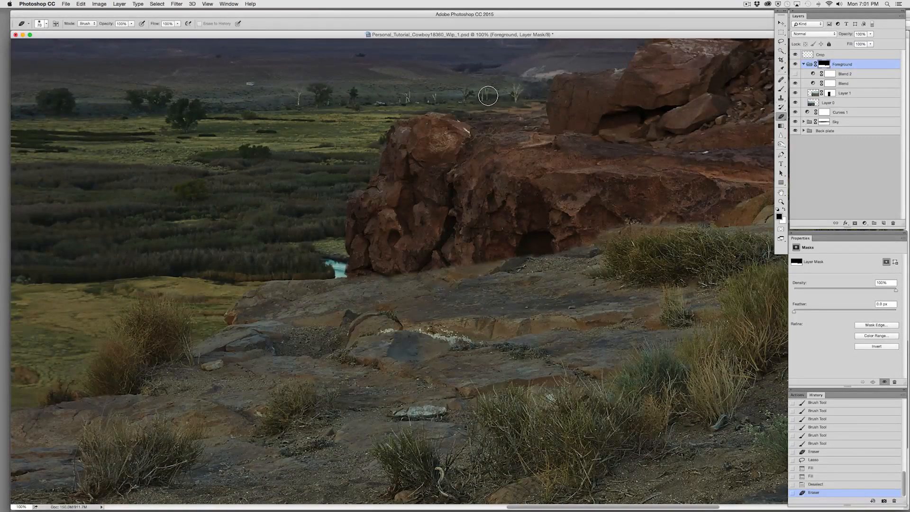
pyautogui.moveTo(526, 88)
pyautogui.mouseDown()
pyautogui.moveTo(545, 68)
pyautogui.moveTo(538, 100)
pyautogui.moveTo(403, 108)
pyautogui.moveTo(542, 112)
pyautogui.moveTo(542, 126)
pyautogui.moveTo(490, 126)
pyautogui.mouseUp()
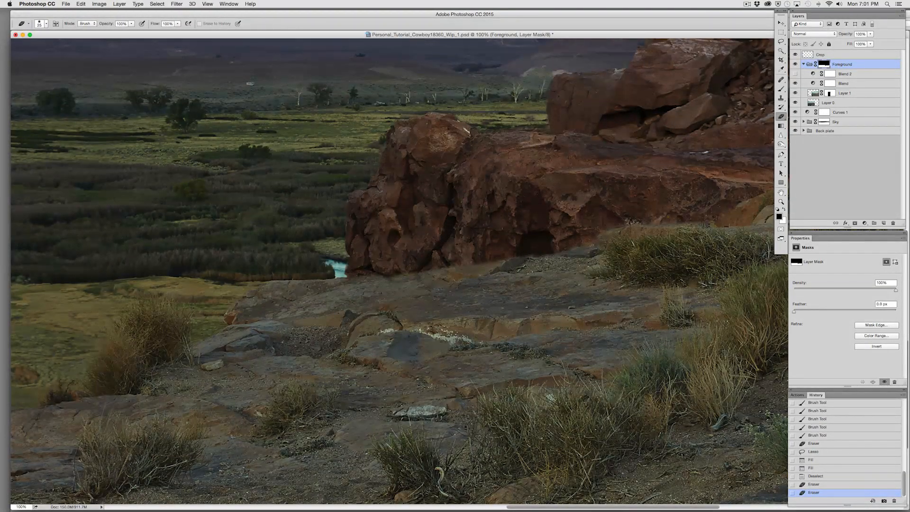
pyautogui.moveTo(367, 118); pyautogui.dragTo(414, 102)
pyautogui.moveTo(347, 141)
pyautogui.mouseDown()
pyautogui.moveTo(503, 108)
pyautogui.moveTo(515, 122)
pyautogui.moveTo(532, 115)
pyautogui.moveTo(544, 128)
pyautogui.moveTo(488, 118)
pyautogui.mouseUp()
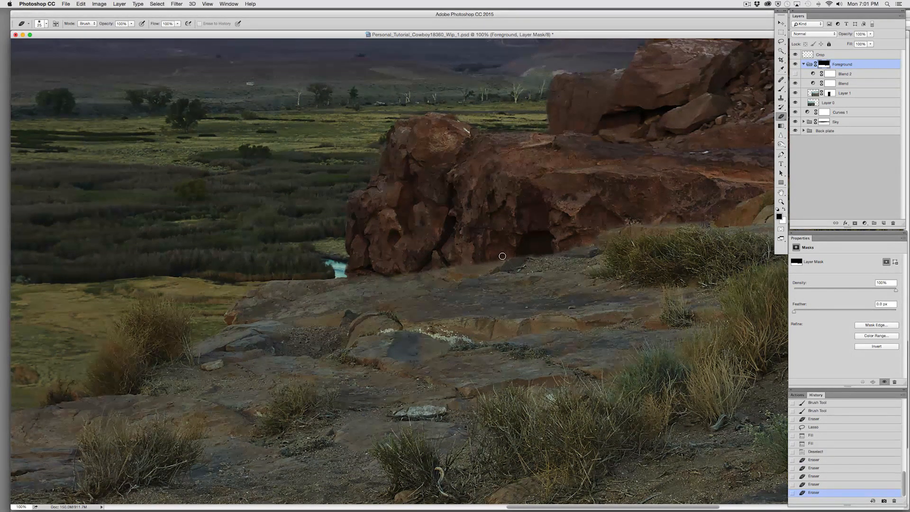
# Step: Paint black on the Foreground mask along the outcrop's base to extend the back plate's rock down to the ledge
pyautogui.click(488, 270)
pyautogui.click(781, 88)
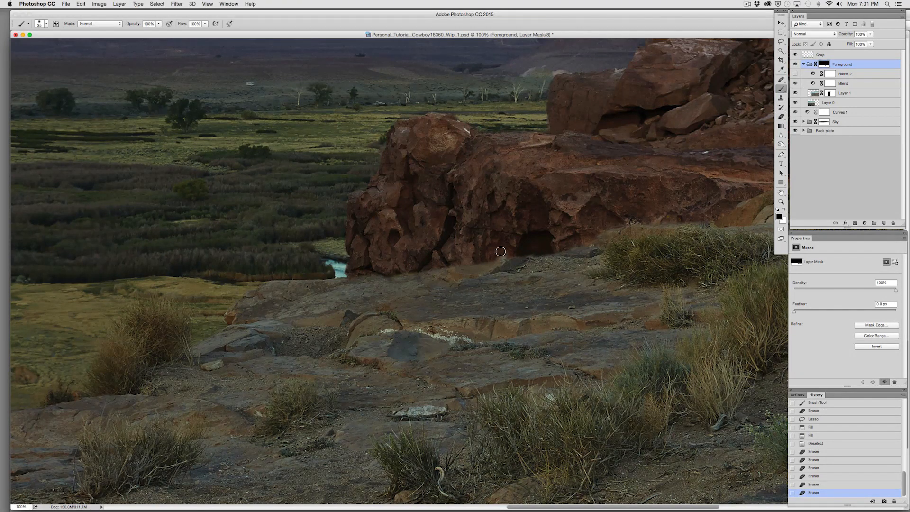
pyautogui.moveTo(460, 270)
pyautogui.mouseDown()
pyautogui.moveTo(469, 261)
pyautogui.moveTo(430, 279)
pyautogui.moveTo(389, 275)
pyautogui.mouseUp()
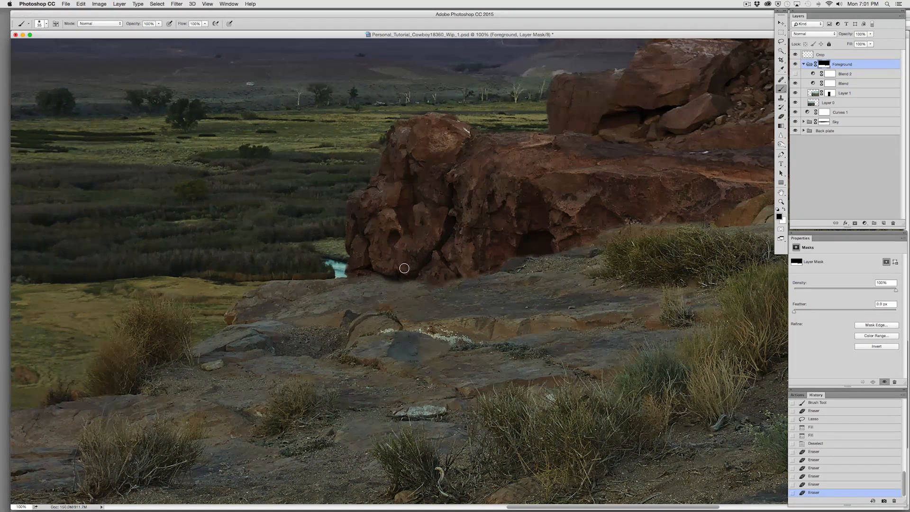
pyautogui.moveTo(412, 271); pyautogui.dragTo(434, 277)
# Step: Lasso the outcrop's lower face along the ledge line and fill the selection with black on the Foreground mask
pyautogui.click(782, 41)
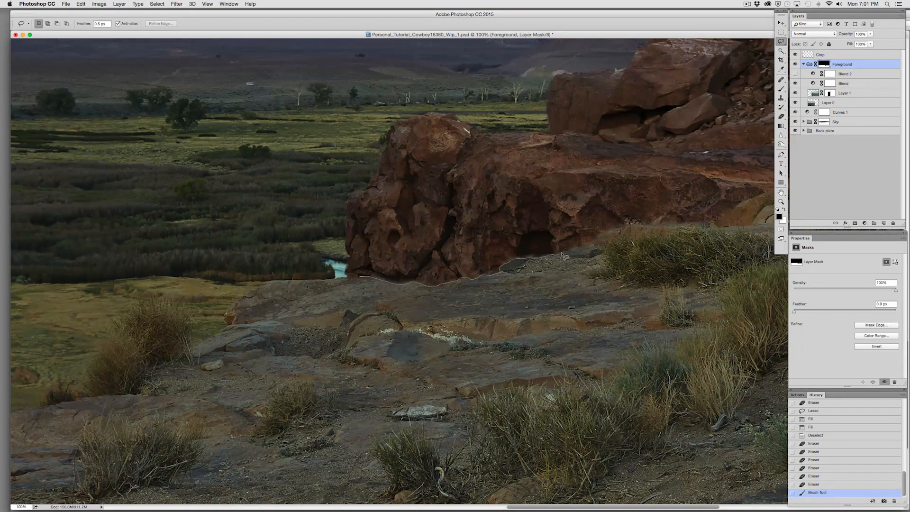
pyautogui.moveTo(616, 234)
pyautogui.mouseDown()
pyautogui.moveTo(407, 187)
pyautogui.moveTo(326, 231)
pyautogui.mouseUp()
pyautogui.press('super+BackSpace')
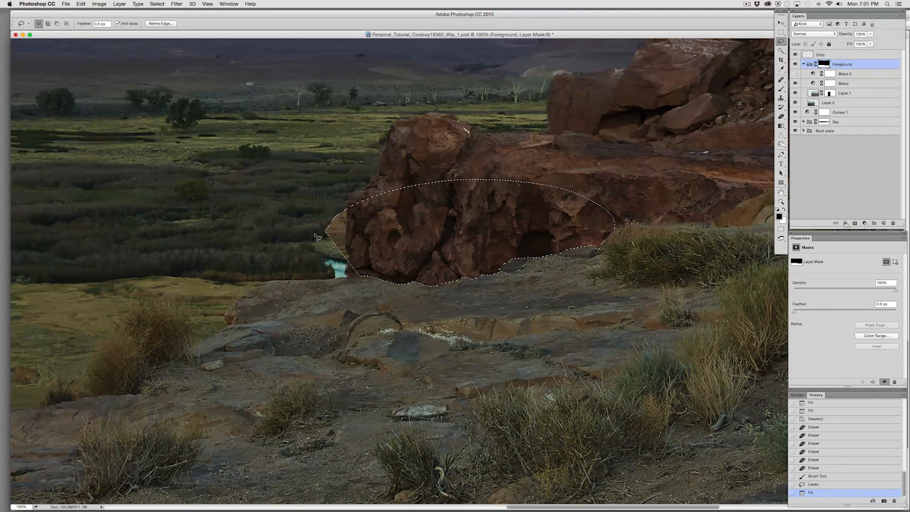
# Step: Clear the selection, then lasso the stray pale rock beside the outcrop's lower face and fill it on the Foreground mask to remove it
pyautogui.press('super+d')
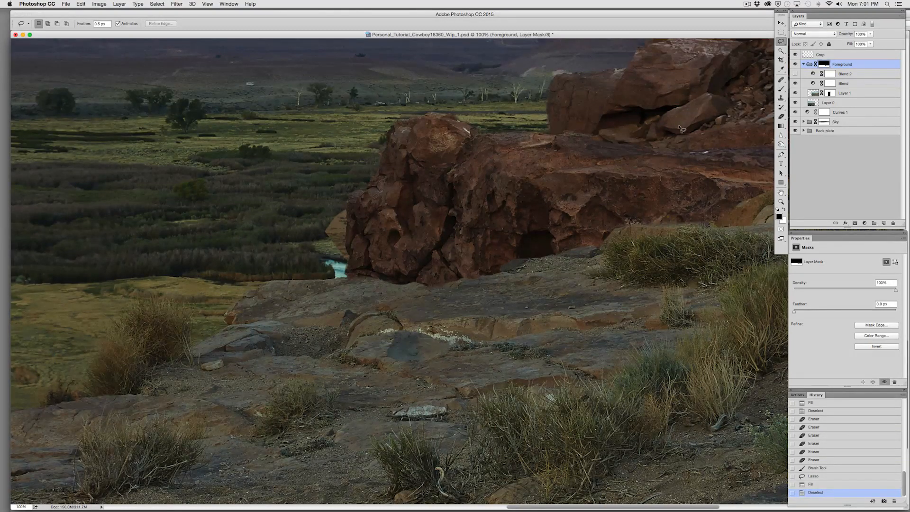
pyautogui.click(796, 65)
pyautogui.click(796, 65)
pyautogui.moveTo(349, 229); pyautogui.dragTo(349, 265)
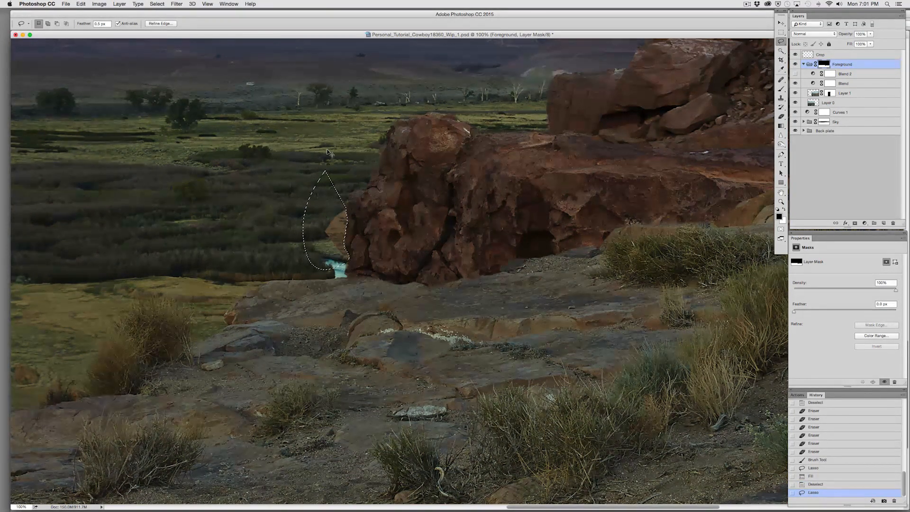
pyautogui.hotkey('alt', 'BackSpace')
pyautogui.press('super+d')
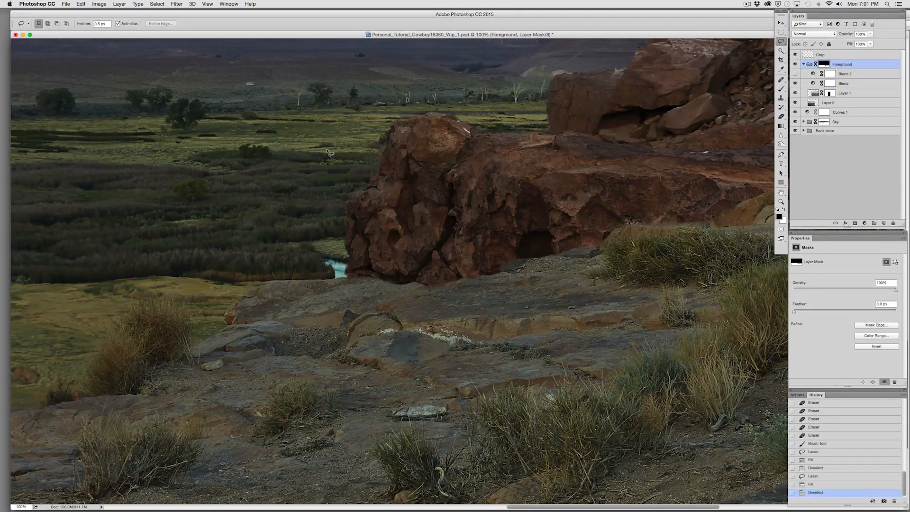
# Step: Compare the whole composite with and without the Blend 2 curves layer, leaving that layer shown
pyautogui.press('super+0')
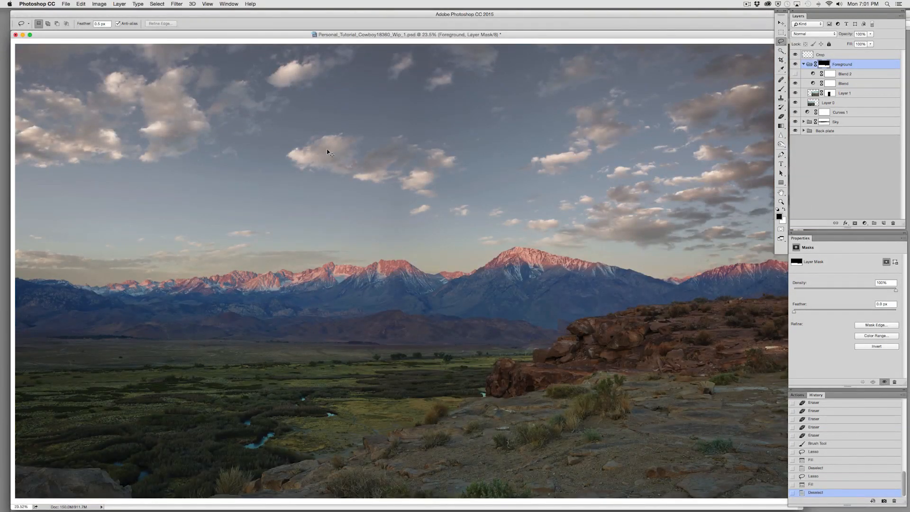
pyautogui.press('super+minus')
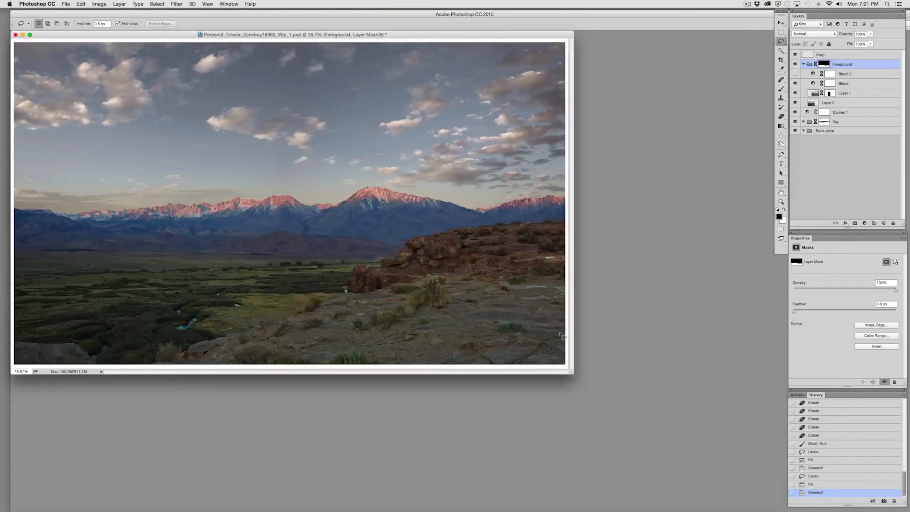
pyautogui.moveTo(572, 372); pyautogui.dragTo(719, 463)
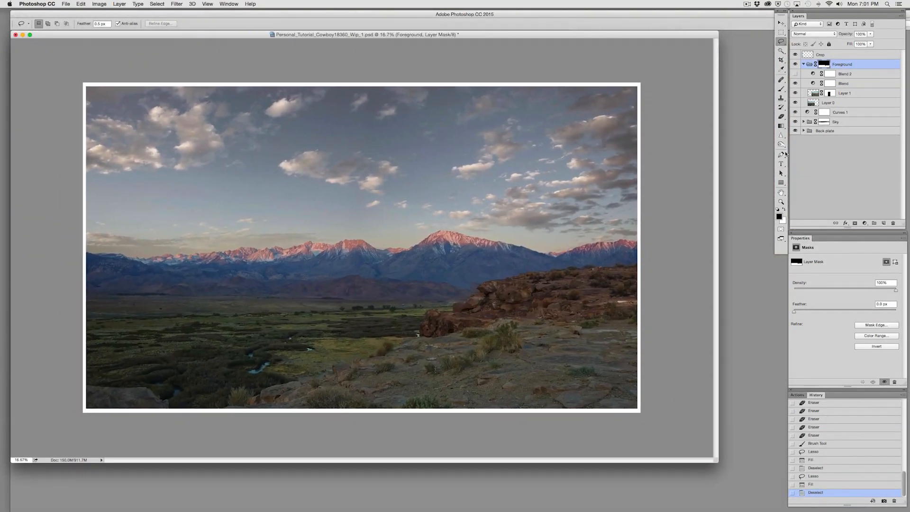
pyautogui.click(795, 74)
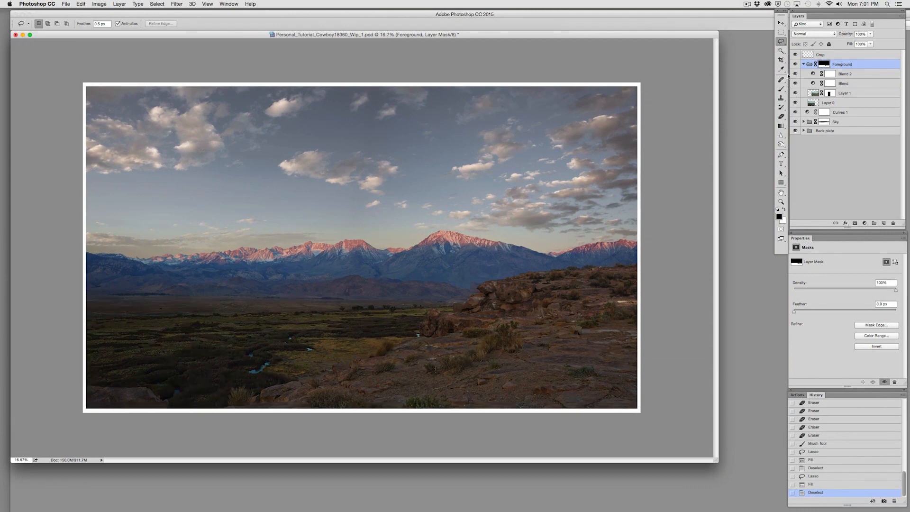
pyautogui.click(796, 74)
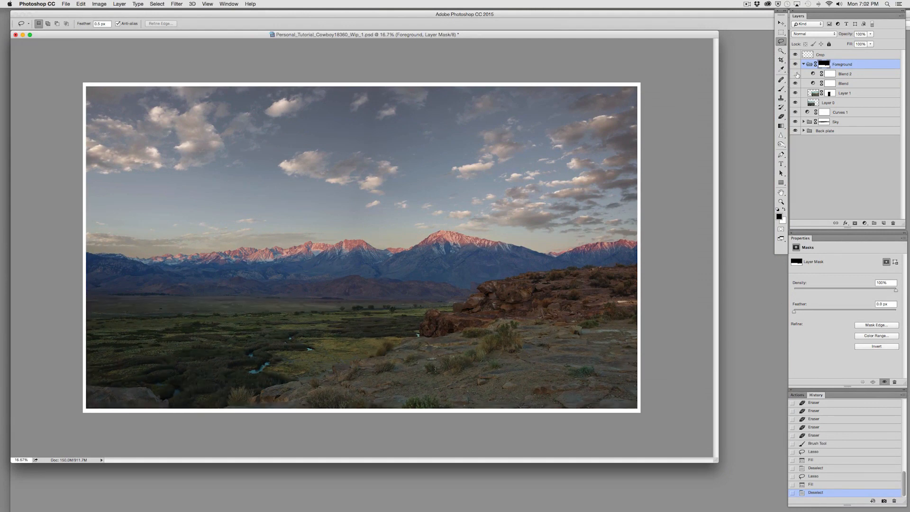
pyautogui.click(795, 74)
pyautogui.click(796, 74)
pyautogui.click(796, 74)
pyautogui.click(796, 74)
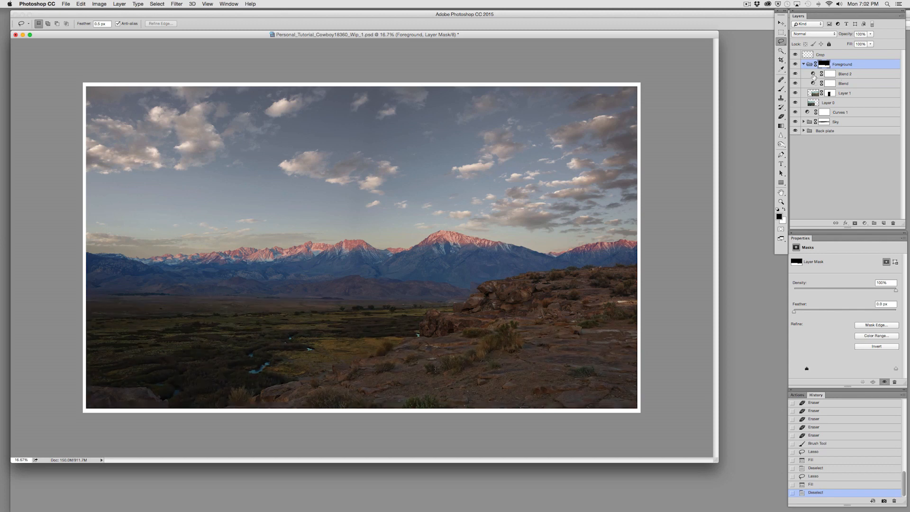
# Step: Reshape the Blend 2 layer's RGB curve by raising its highlight point slightly and lowering its shadow point
pyautogui.click(814, 75)
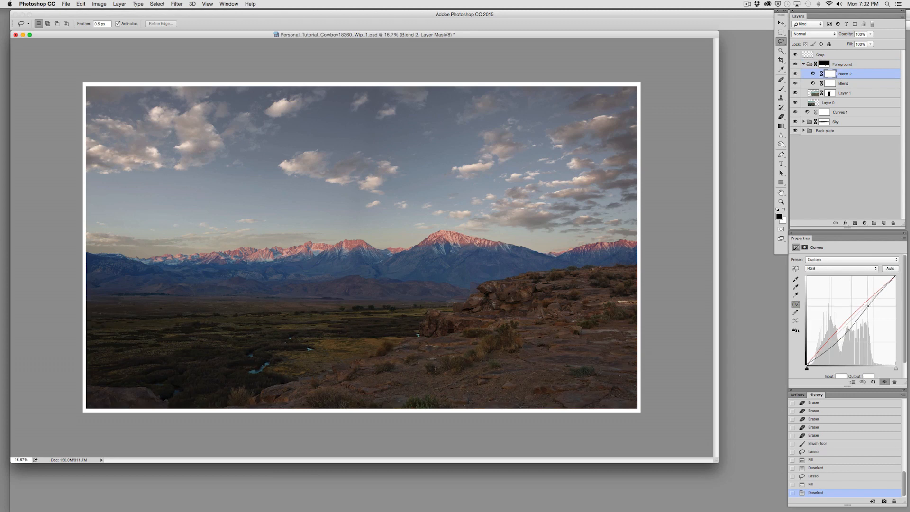
pyautogui.moveTo(868, 307)
pyautogui.mouseDown()
pyautogui.moveTo(848, 332)
pyautogui.moveTo(867, 304)
pyautogui.mouseUp()
pyautogui.moveTo(844, 338); pyautogui.dragTo(843, 339)
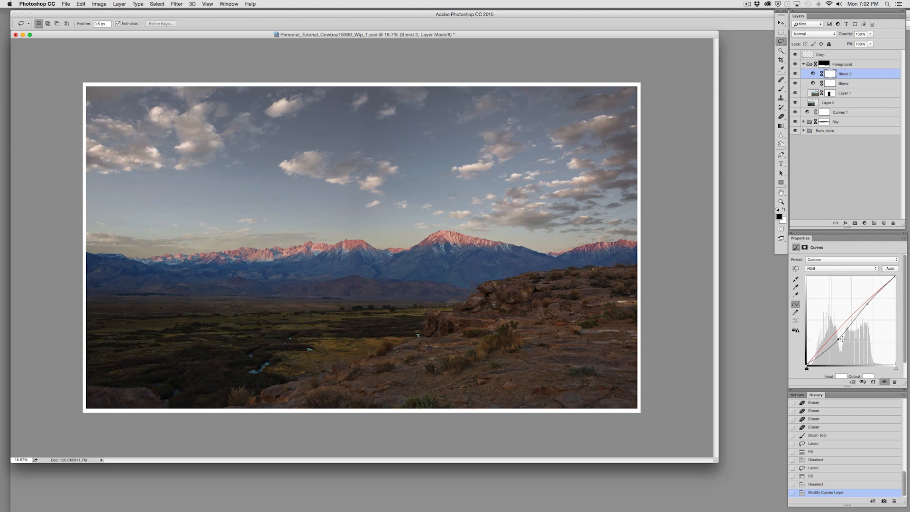
pyautogui.click(867, 302)
# Step: Compare the composite before and after the Blend 2 curve change by undoing and redoing it repeatedly
pyautogui.press('super+z')
pyautogui.press('super+z')
pyautogui.press('super+z')
pyautogui.press('super+z')
pyautogui.press('super+z')
pyautogui.press('super+z')
pyautogui.press('super+z')
pyautogui.press('super+z')
pyautogui.press('super+z')
pyautogui.press('super+z')
pyautogui.press('super+z')
pyautogui.click(817, 484)
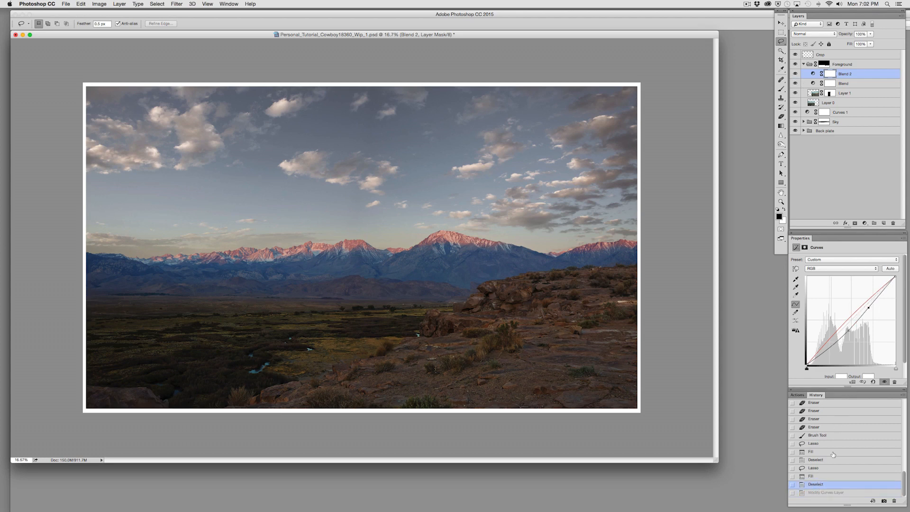
pyautogui.press('super+z')
pyautogui.press('super+z')
pyautogui.press('super+z')
pyautogui.press('super+z')
pyautogui.hotkey('ctrl', 'z')
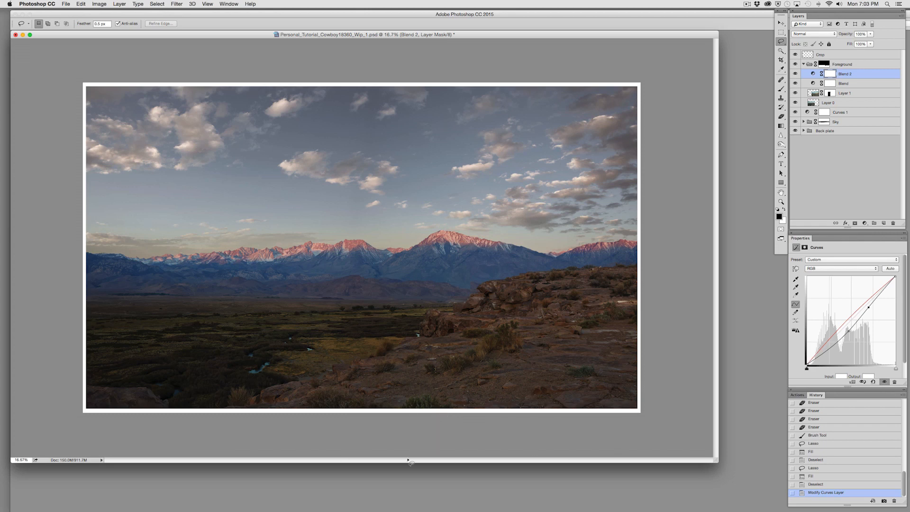
# Step: Extend the canvas downward to a height of 19 inches, anchored at the top centre
pyautogui.click(99, 4)
pyautogui.click(119, 65)
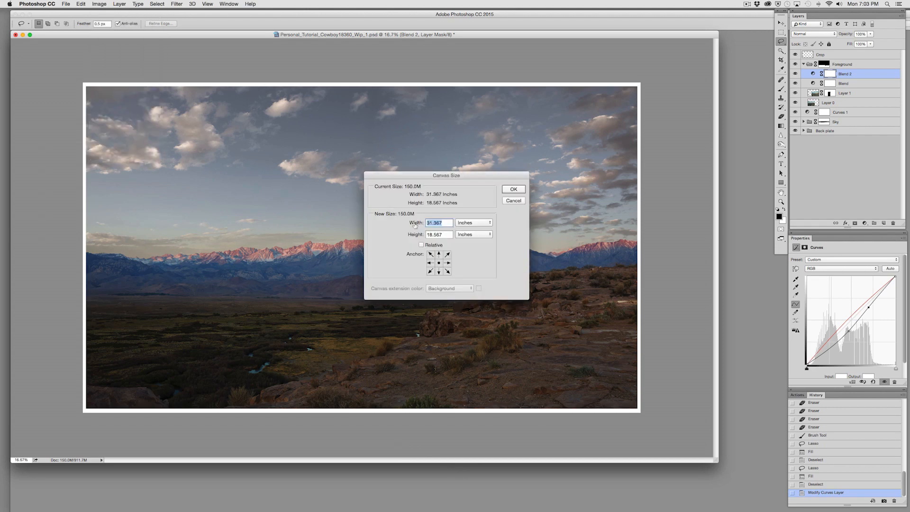
pyautogui.click(439, 255)
pyautogui.press('Tab')
pyautogui.write('19')
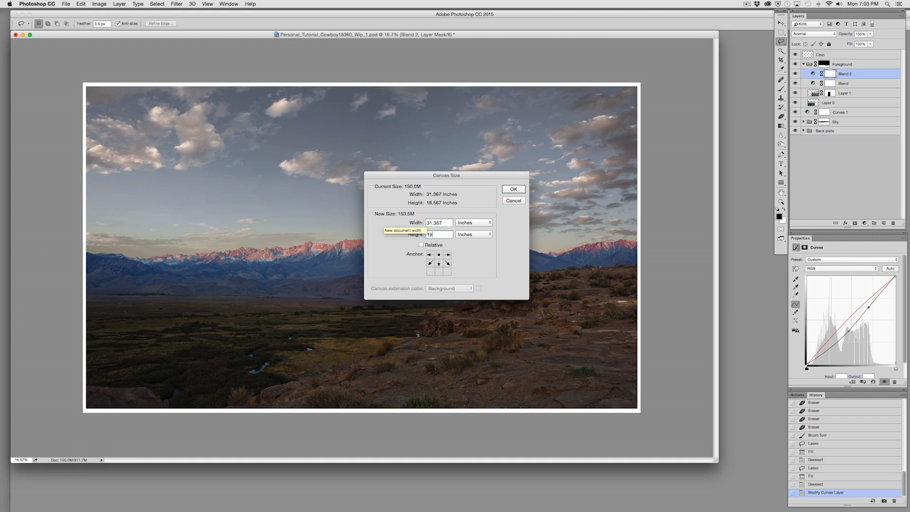
pyautogui.press('Return')
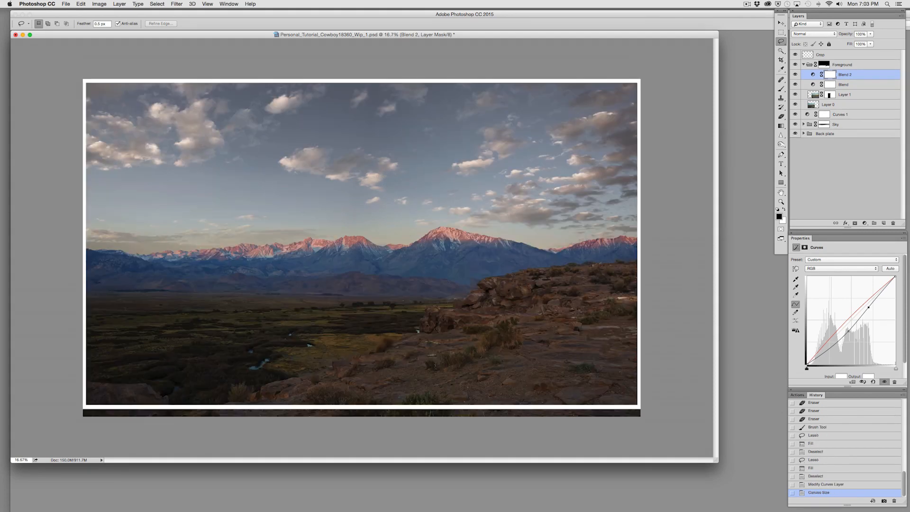
# Step: Show the rulers and stretch the Crop layer's white frame downward past the canvas's lower edge
pyautogui.click(826, 55)
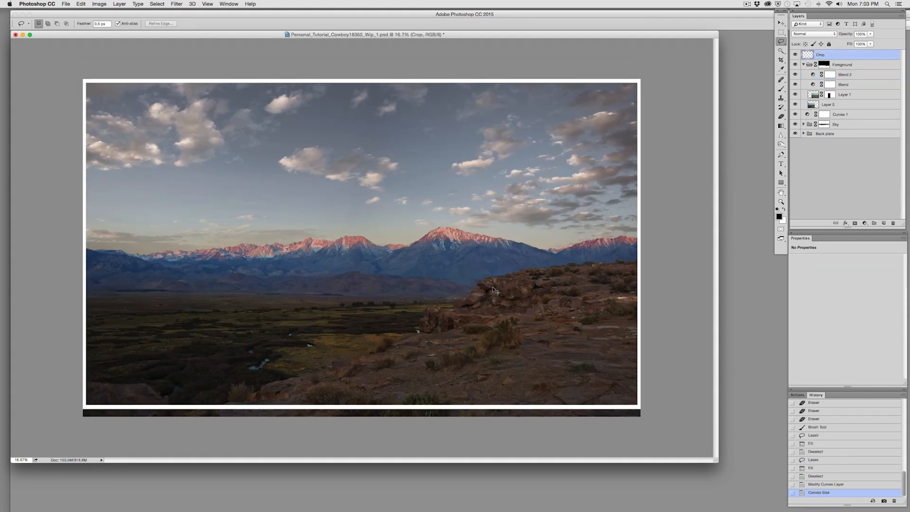
pyautogui.press('super+r')
pyautogui.press('super+t')
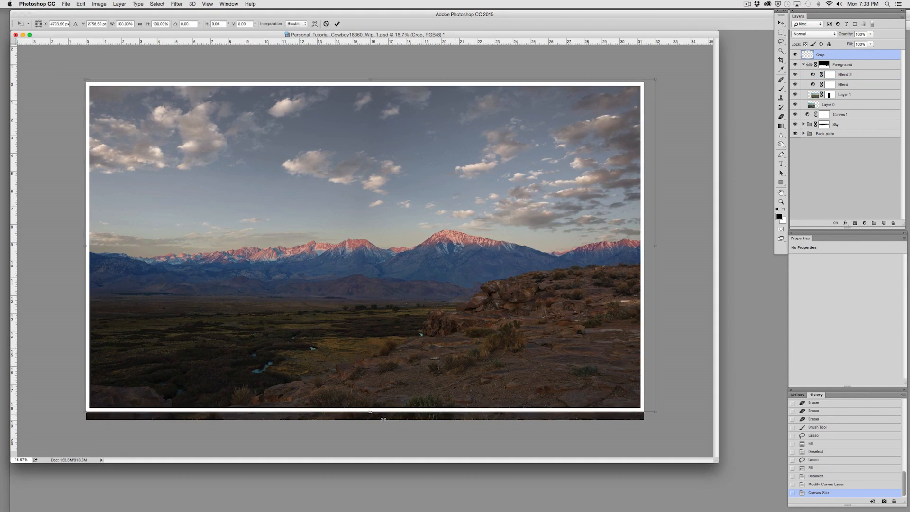
pyautogui.moveTo(369, 413); pyautogui.dragTo(368, 426)
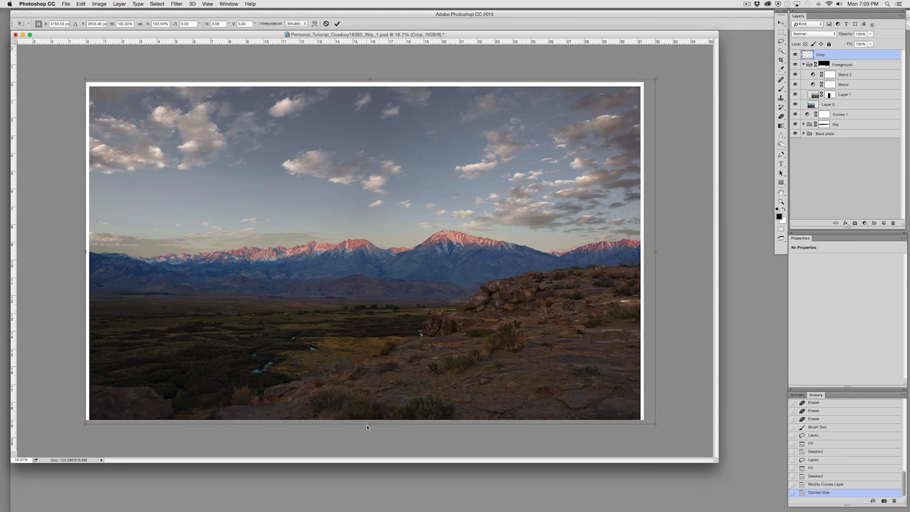
pyautogui.press('l')
# Step: Extend the canvas downward again to a height of 20 inches, anchored at the top centre
pyautogui.click(100, 4)
pyautogui.click(108, 66)
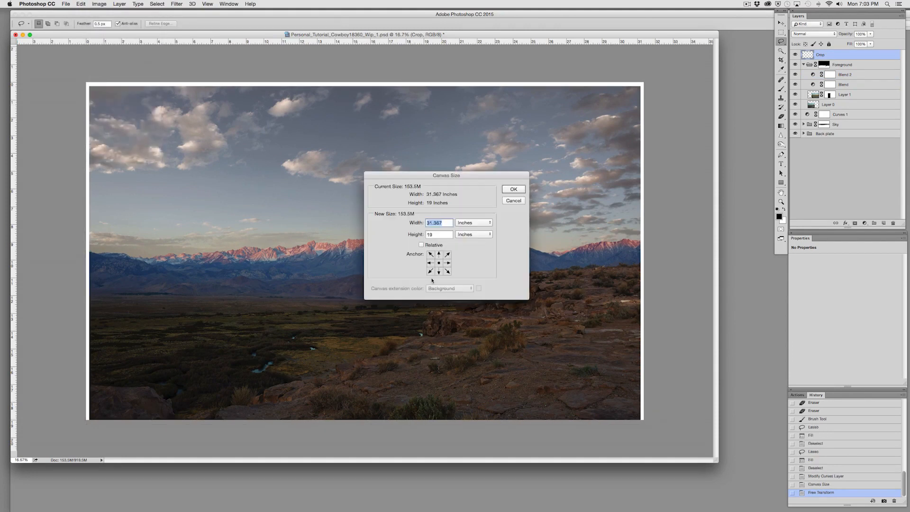
pyautogui.click(439, 255)
pyautogui.click(413, 233)
pyautogui.write('20')
pyautogui.press('Return')
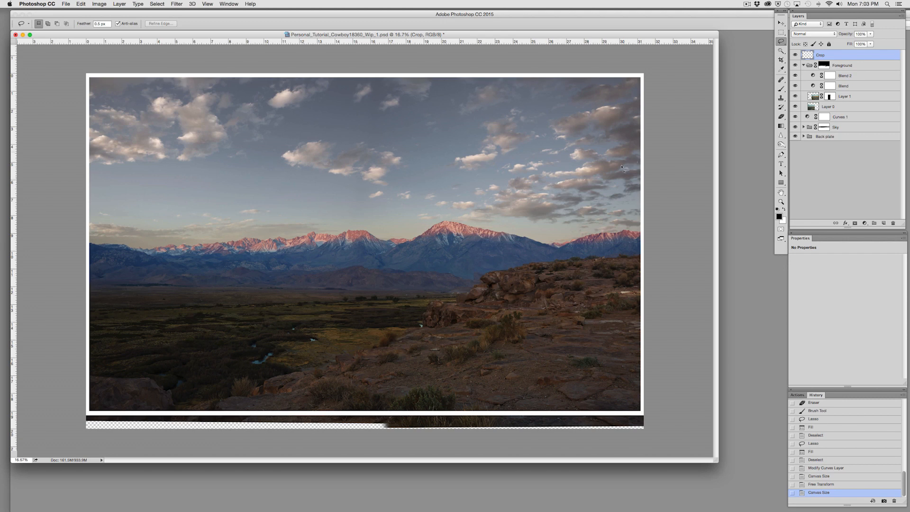
# Step: Stretch the Crop layer's frame slightly further down, into the newly added canvas area
pyautogui.press('super+t')
pyautogui.moveTo(371, 416); pyautogui.dragTo(368, 422)
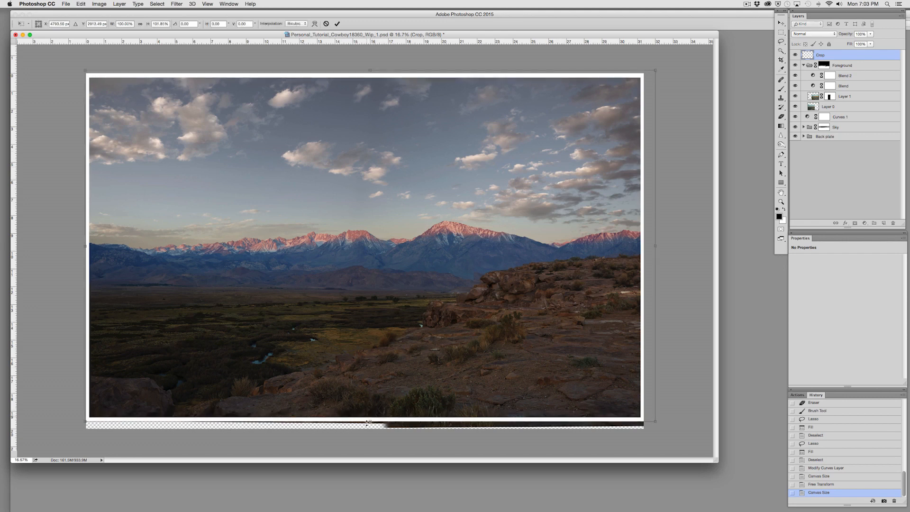
pyautogui.press('Return')
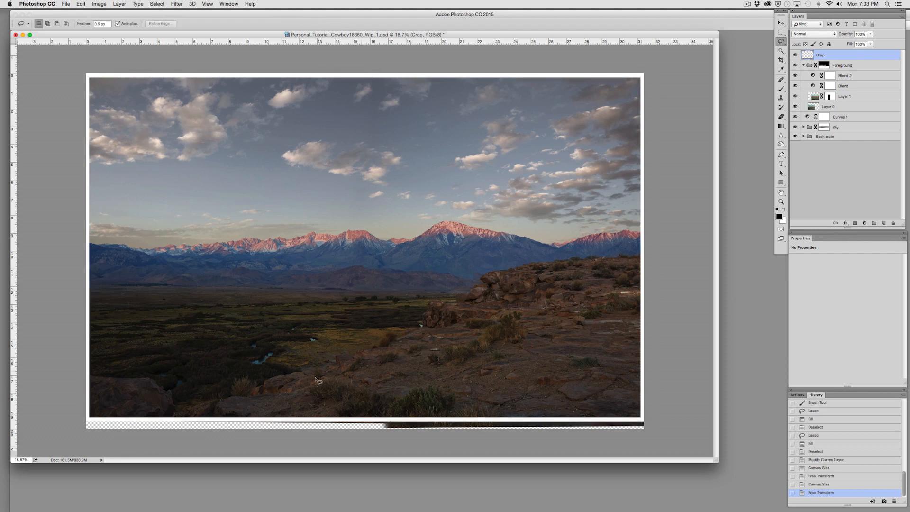
# Step: Crop the canvas's lower edge up to the white frame, removing the empty strip beneath it
pyautogui.click(781, 61)
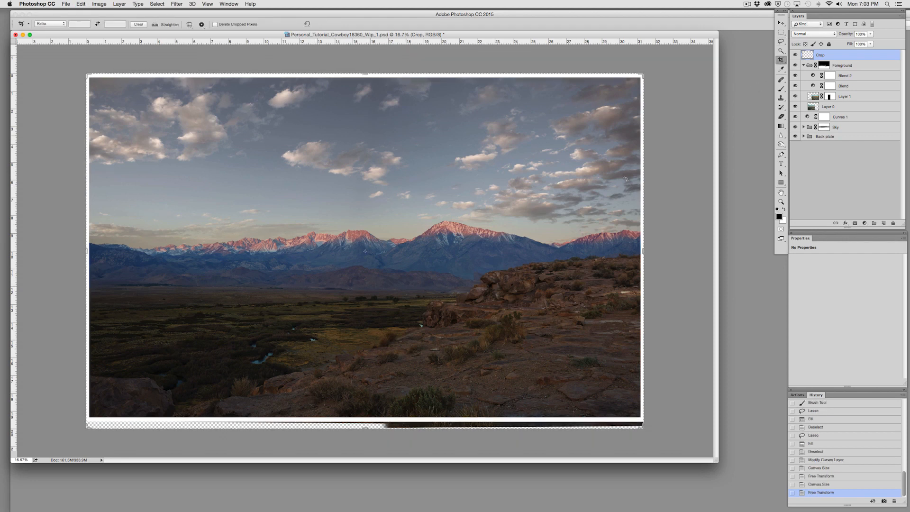
pyautogui.moveTo(366, 427); pyautogui.dragTo(365, 422)
pyautogui.press('Return')
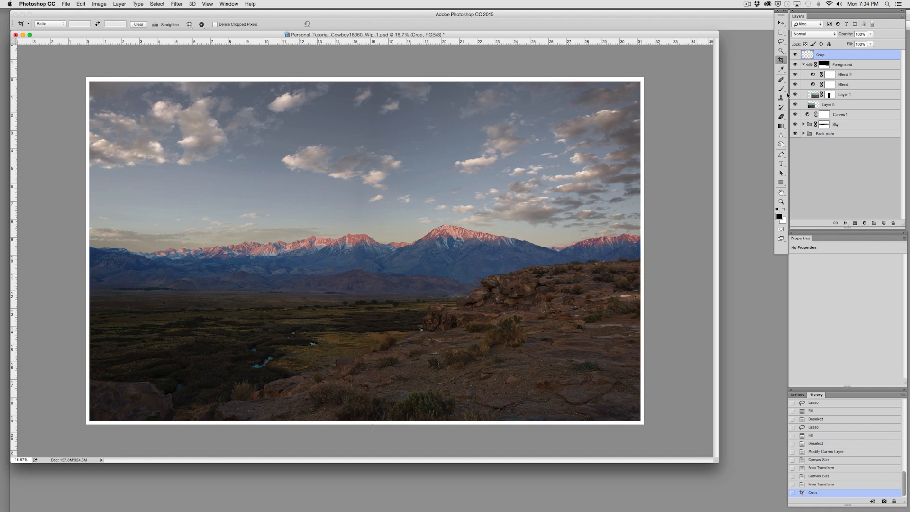
# Step: Check the effect of Blend 2, then select its mask and lasso the valley along the edge of the rocky ledge
pyautogui.click(796, 75)
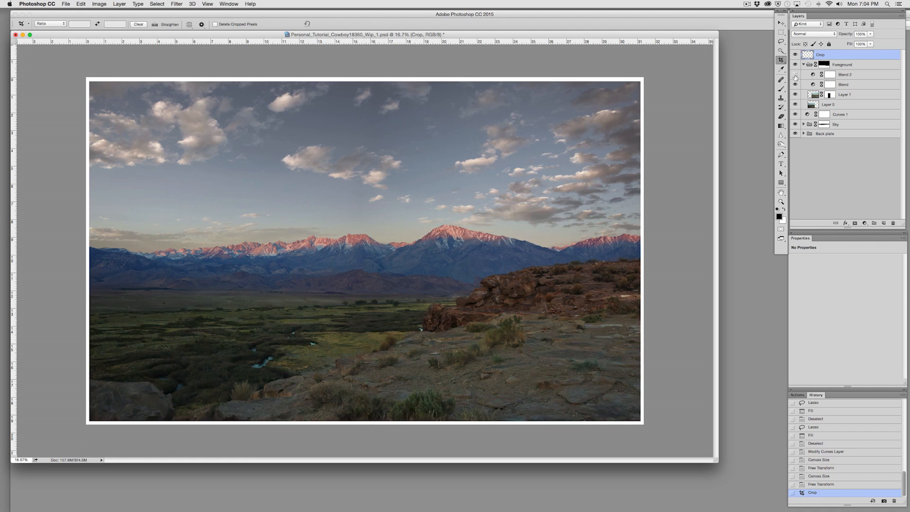
pyautogui.click(796, 75)
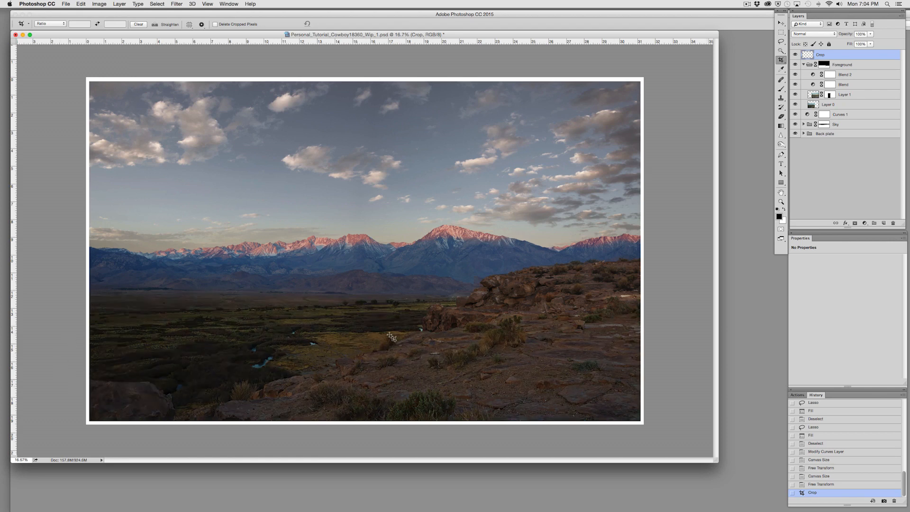
pyautogui.click(830, 75)
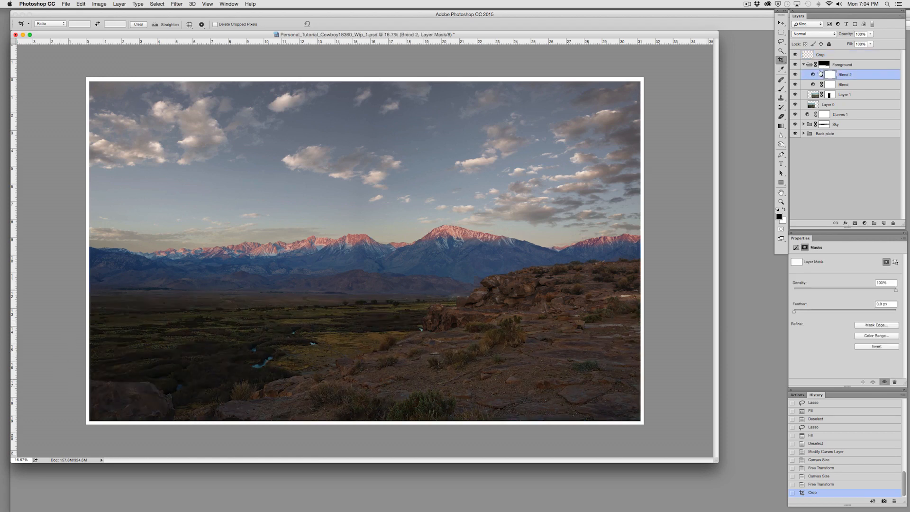
pyautogui.click(781, 90)
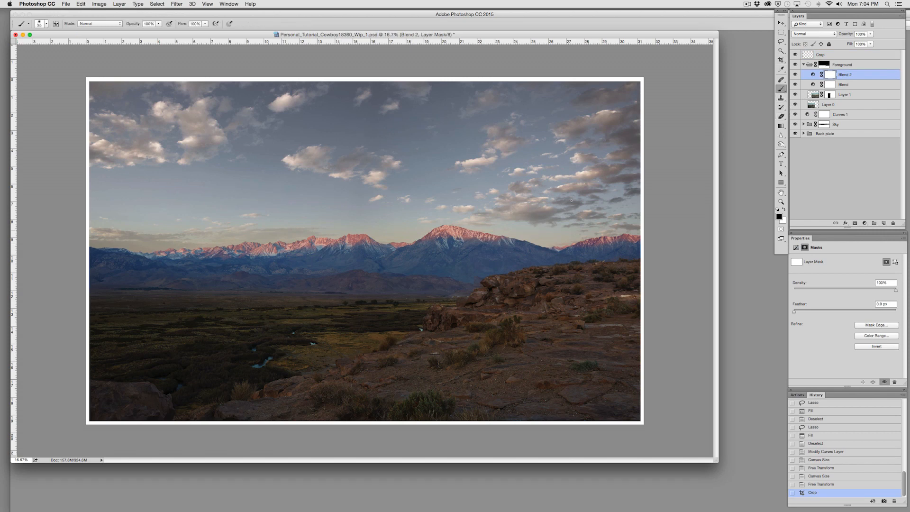
pyautogui.click(780, 41)
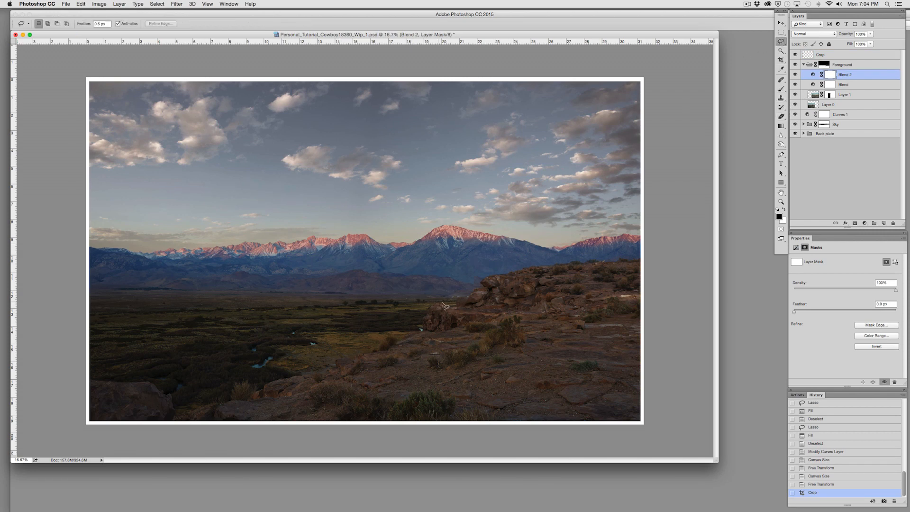
pyautogui.moveTo(454, 305)
pyautogui.mouseDown()
pyautogui.moveTo(436, 307)
pyautogui.moveTo(389, 348)
pyautogui.moveTo(225, 402)
pyautogui.moveTo(212, 419)
pyautogui.moveTo(168, 422)
pyautogui.moveTo(173, 402)
pyautogui.moveTo(116, 381)
pyautogui.moveTo(38, 285)
pyautogui.moveTo(337, 174)
pyautogui.moveTo(494, 246)
pyautogui.moveTo(453, 303)
pyautogui.mouseUp()
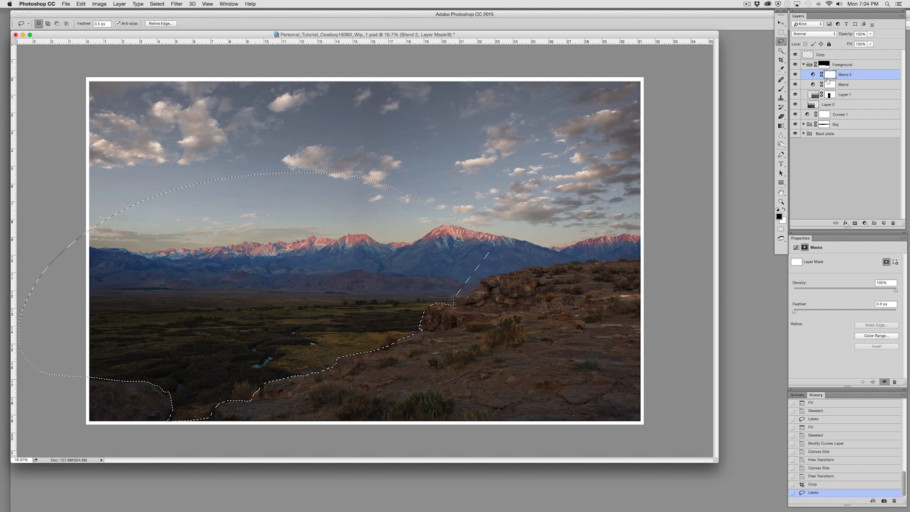
# Step: Set the foreground colour to mid grey #737272 and fill the selected valley with it on the Blend 2 mask
pyautogui.click(779, 216)
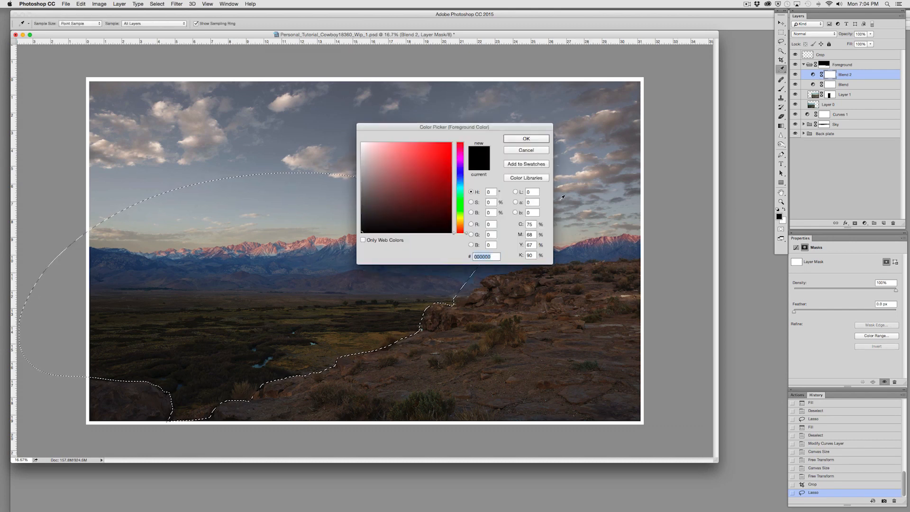
pyautogui.click(362, 192)
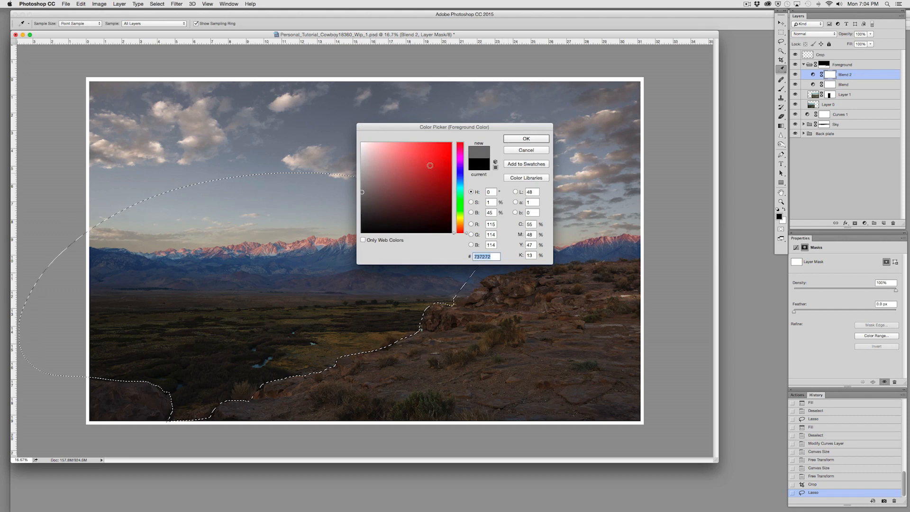
pyautogui.click(519, 138)
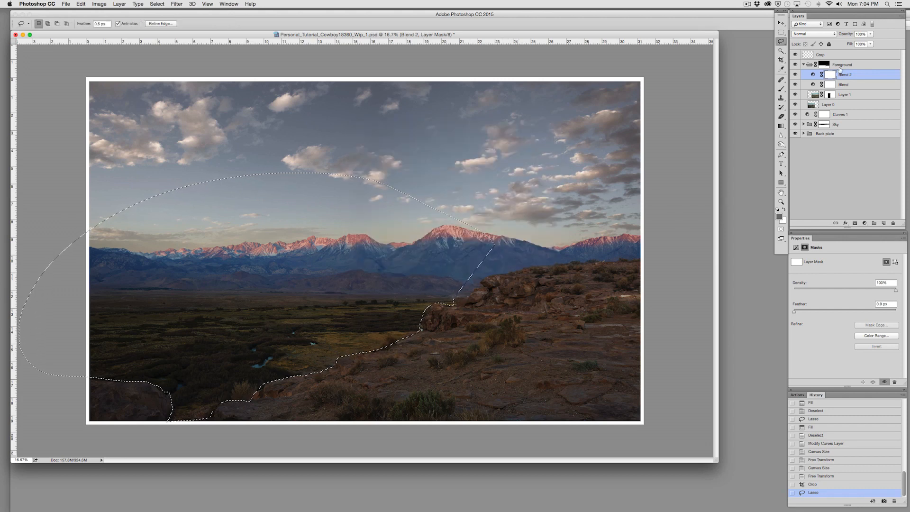
pyautogui.hotkey('alt', 'BackSpace')
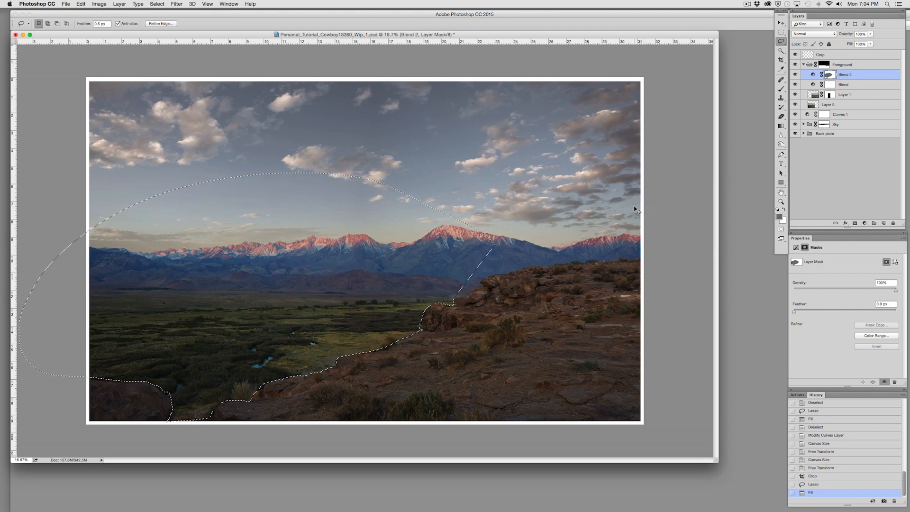
# Step: Deselect the valley and compare the image with the Blend 2 adjustment hidden and shown
pyautogui.press('cmd+d')
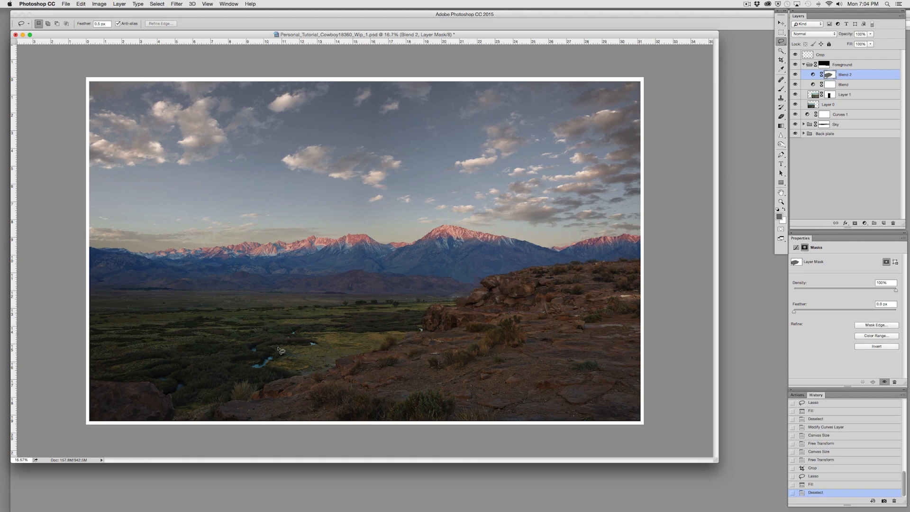
pyautogui.click(796, 75)
pyautogui.click(796, 74)
pyautogui.click(796, 75)
pyautogui.click(795, 74)
pyautogui.click(796, 74)
pyautogui.click(796, 74)
pyautogui.click(793, 75)
pyautogui.click(790, 74)
# Step: Compare the unfilled and filled Blend 2 mask by stepping back to the Lasso history state and returning to the latest Deselect state
pyautogui.click(812, 476)
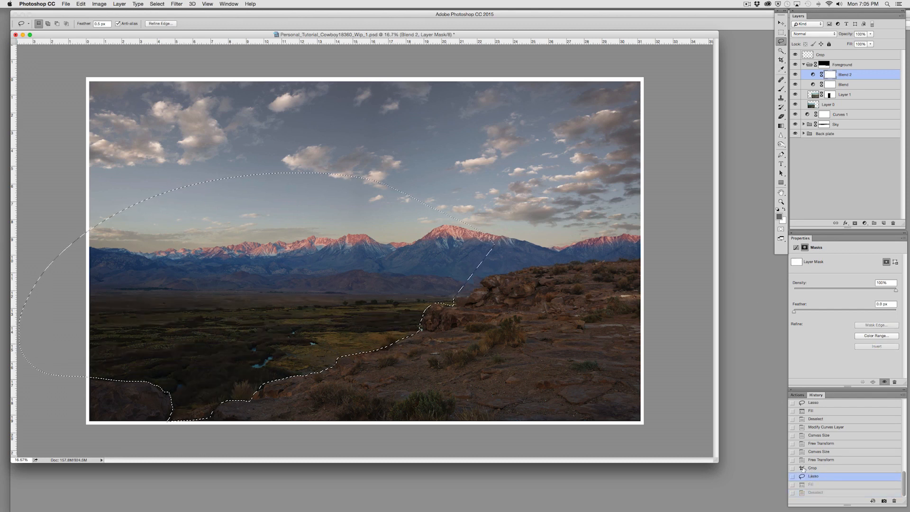
pyautogui.press('super+h')
pyautogui.click(816, 493)
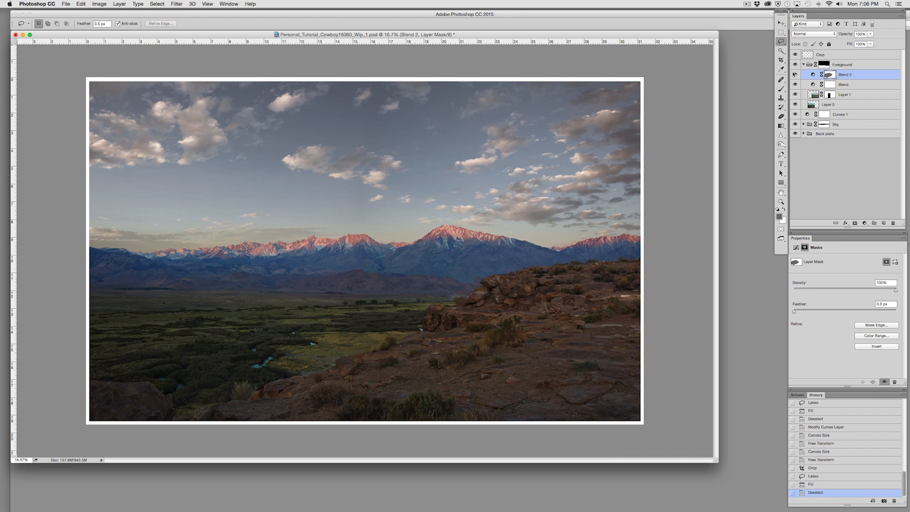
# Step: Compare the valley with the Blend 2 layer mask disabled and enabled, then leave the mask disabled
pyautogui.rightClick(830, 76)
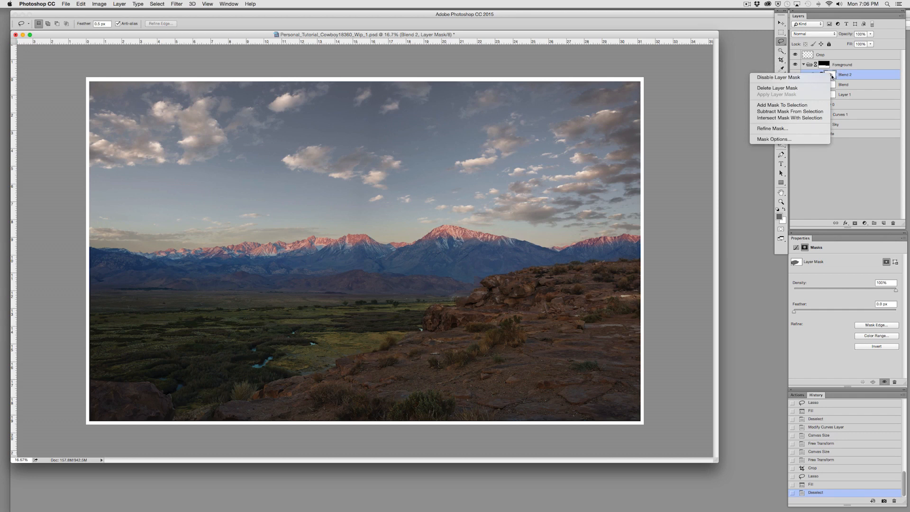
pyautogui.click(790, 78)
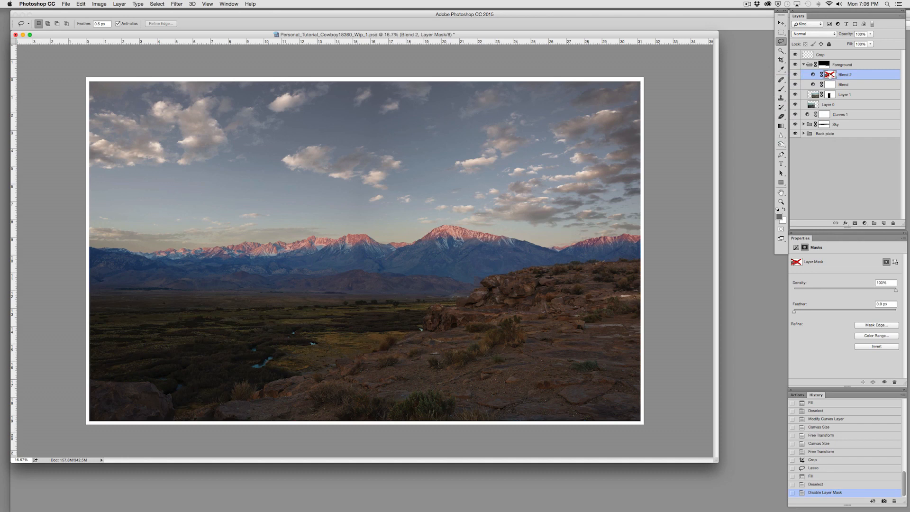
pyautogui.rightClick(831, 75)
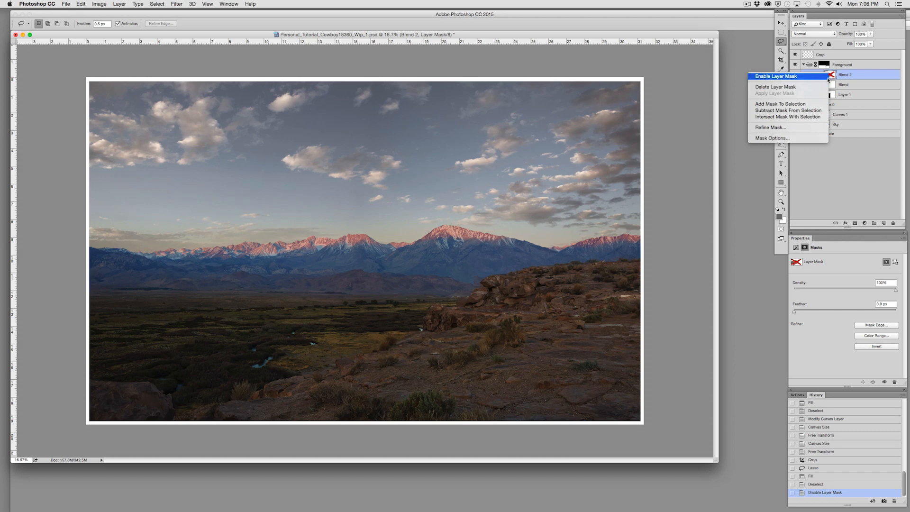
pyautogui.click(847, 76)
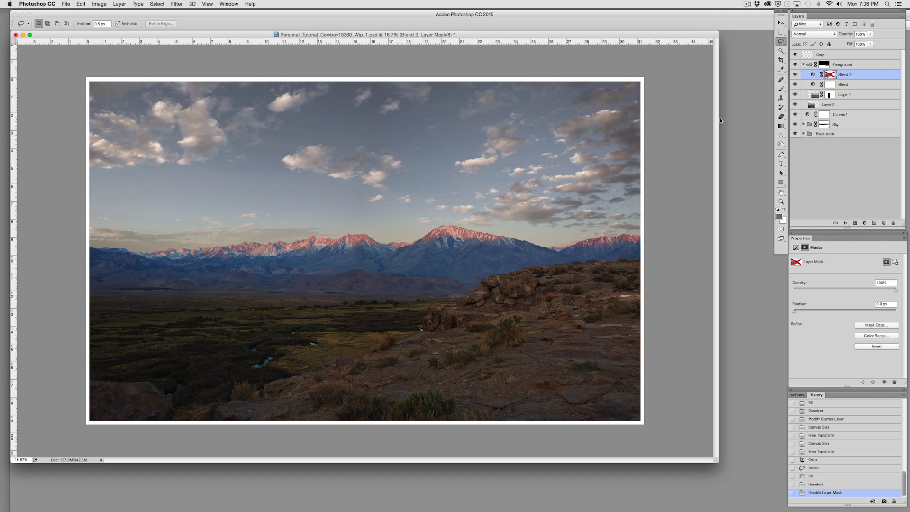
pyautogui.keyDown('shift'); pyautogui.click(830, 75); pyautogui.keyUp('shift')
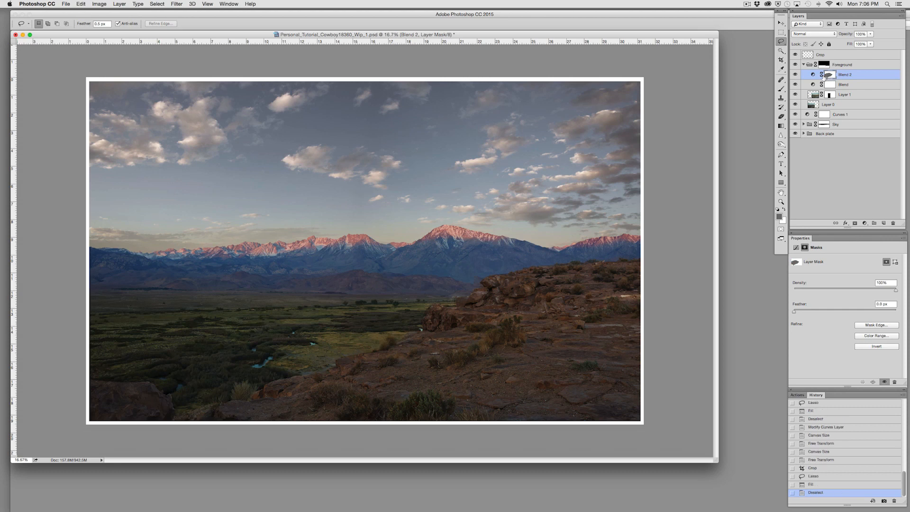
pyautogui.rightClick(830, 77)
pyautogui.click(819, 79)
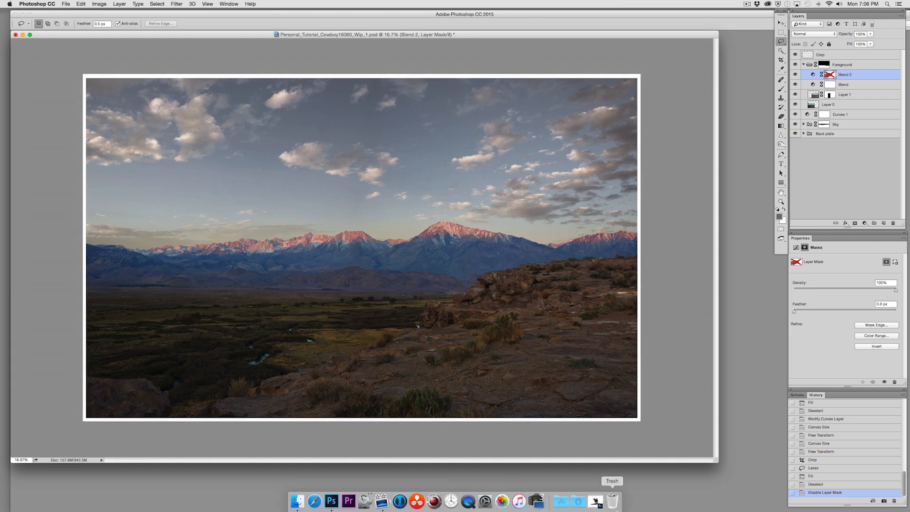
# Step: Bring the collapsed Cowboy large group from Cowboy.psd into the composite below the Crop layer and place the figures on the rocky ledge
pyautogui.click(593, 504)
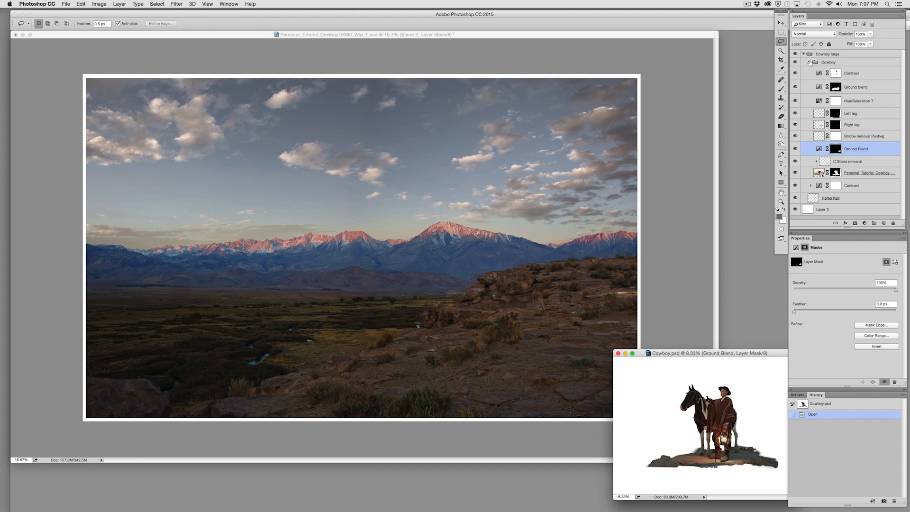
pyautogui.click(810, 62)
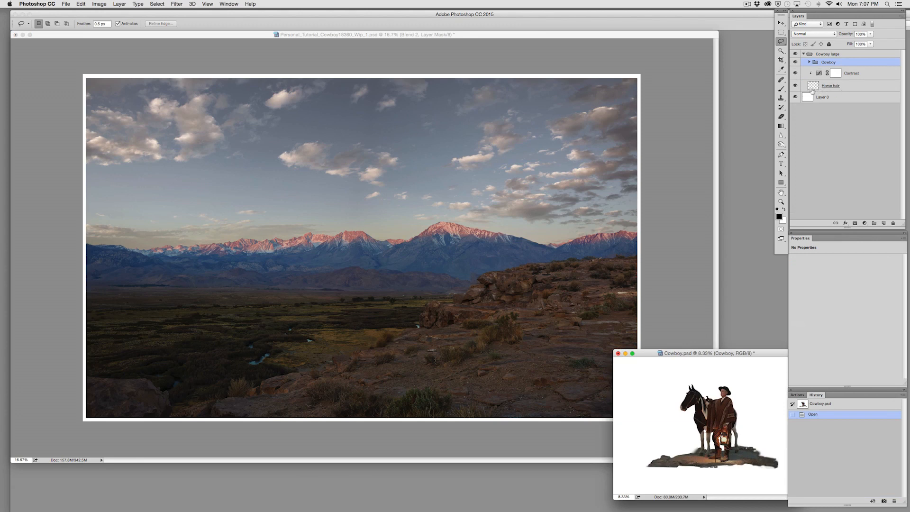
pyautogui.click(842, 87)
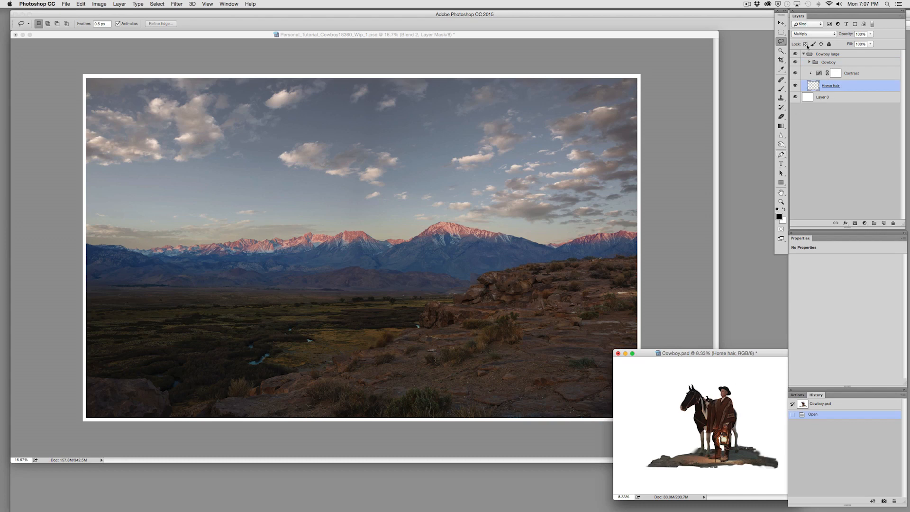
pyautogui.click(803, 54)
pyautogui.moveTo(838, 54); pyautogui.dragTo(546, 278)
pyautogui.moveTo(456, 306); pyautogui.dragTo(530, 314)
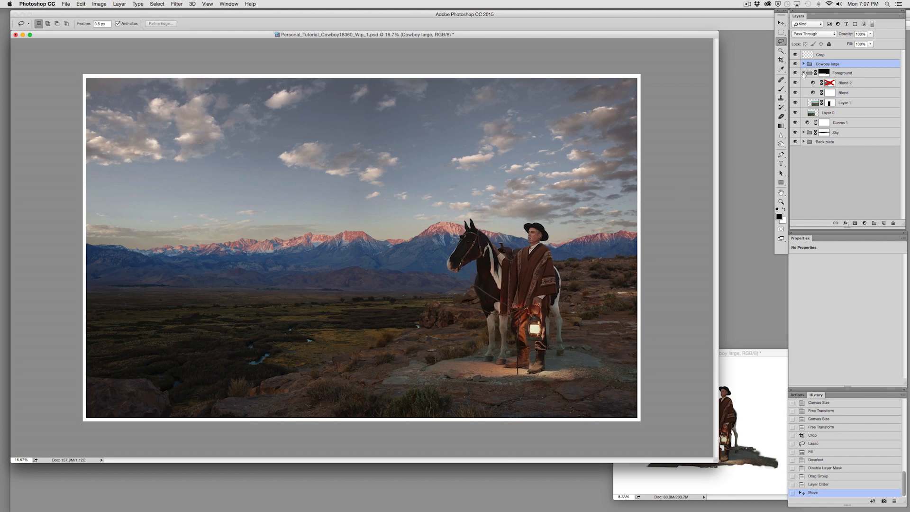
# Step: Collapse the Foreground group and compare the scene with the Cowboy large group hidden and shown
pyautogui.click(803, 73)
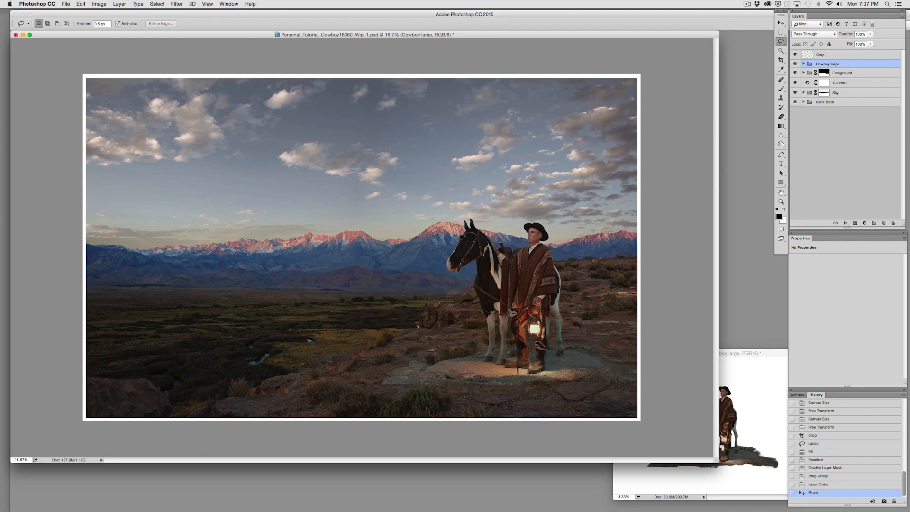
pyautogui.click(796, 64)
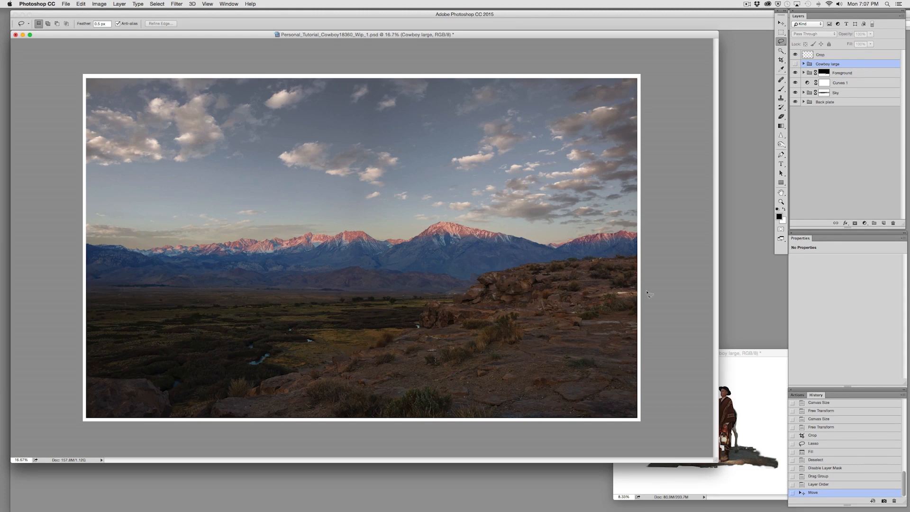
pyautogui.click(796, 64)
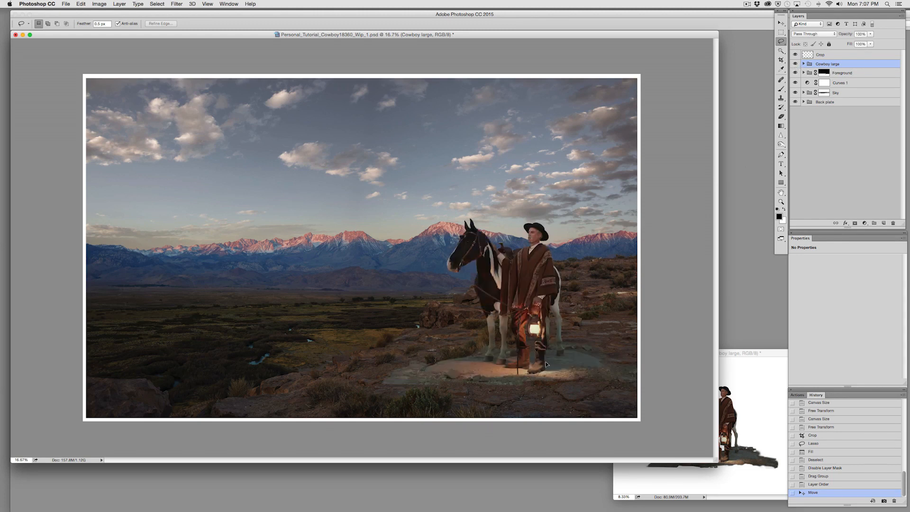
# Step: Move the Cowboy large group slightly right on the rocks and nudge its height until the feet sit naturally on the ledge
pyautogui.moveTo(548, 365)
pyautogui.mouseDown()
pyautogui.moveTo(553, 349)
pyautogui.moveTo(555, 364)
pyautogui.mouseUp()
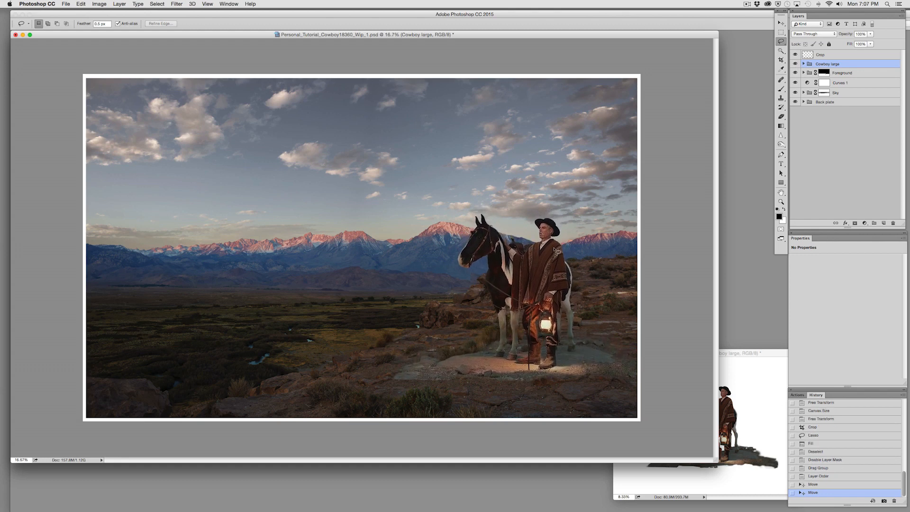
pyautogui.moveTo(548, 306); pyautogui.dragTo(546, 310)
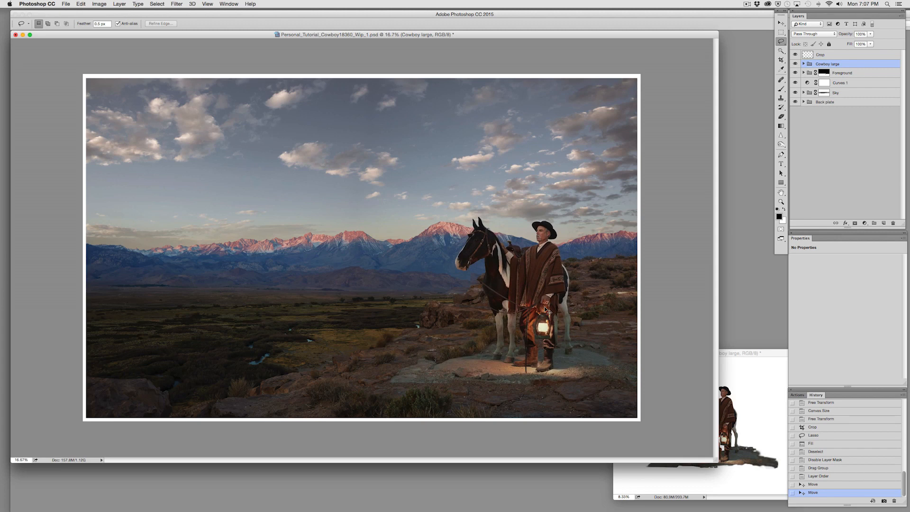
pyautogui.press('shift+super+Right')
pyautogui.press('shift+super+Down')
pyautogui.press('shift+super+Down')
pyautogui.press('shift+super+Down')
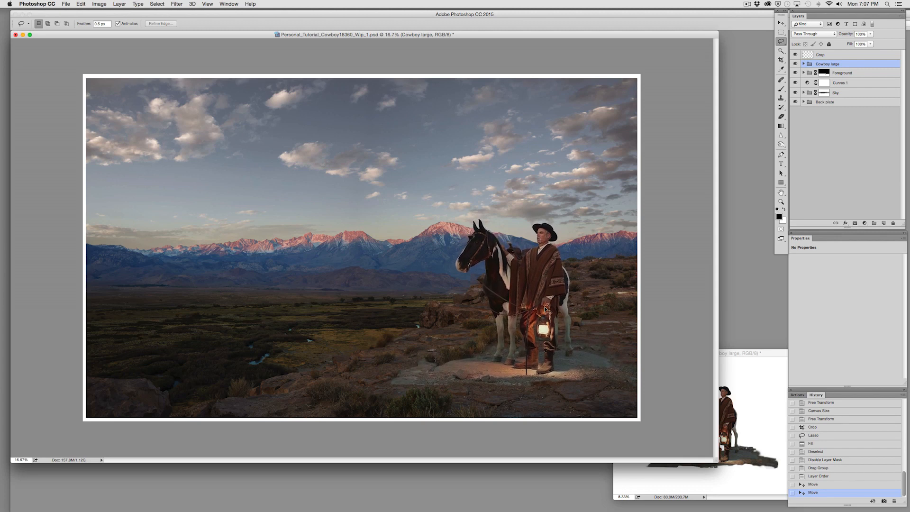
pyautogui.press('shift+super+Down')
pyautogui.press('shift+super+Up')
# Step: Add a Curves adjustment above the Cowboy group inside Cowboy large and pull its midpoint down slightly to darken the image
pyautogui.click(804, 65)
pyautogui.click(832, 73)
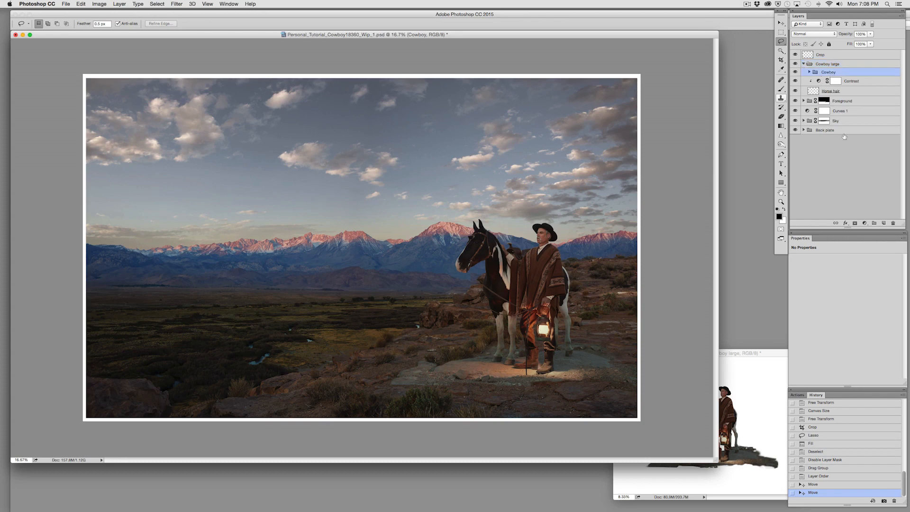
pyautogui.click(864, 222)
pyautogui.click(866, 259)
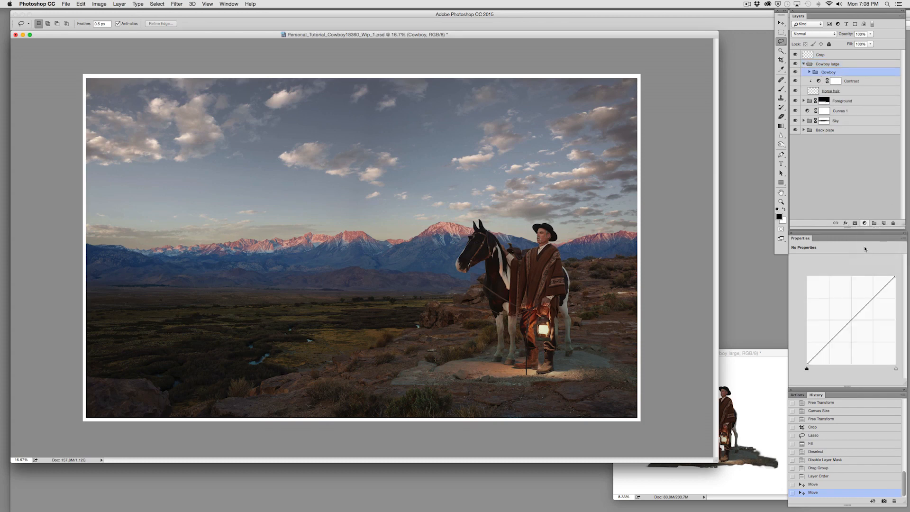
pyautogui.click(853, 323)
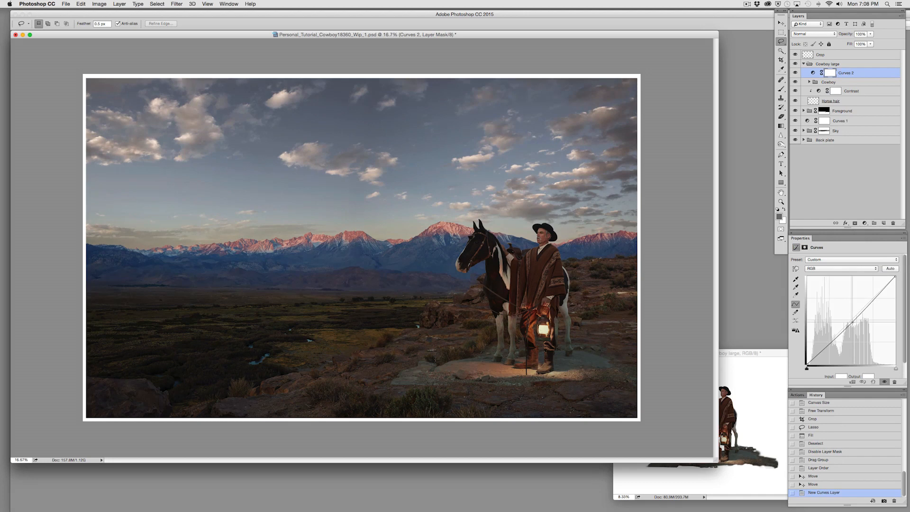
pyautogui.moveTo(852, 323); pyautogui.dragTo(852, 324)
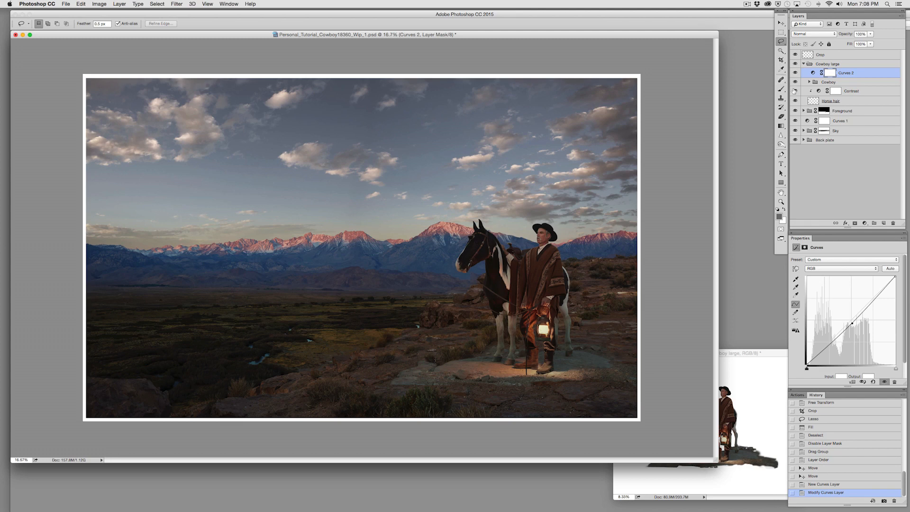
# Step: Add a Curves adjustment above Blend copy 3 in the Sky group and lower its midpoint slightly to darken the sky
pyautogui.click(803, 131)
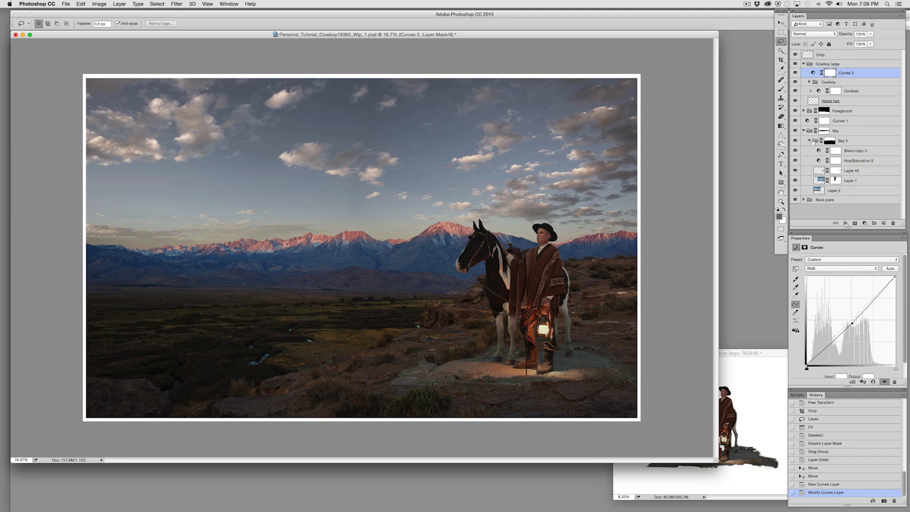
pyautogui.click(856, 151)
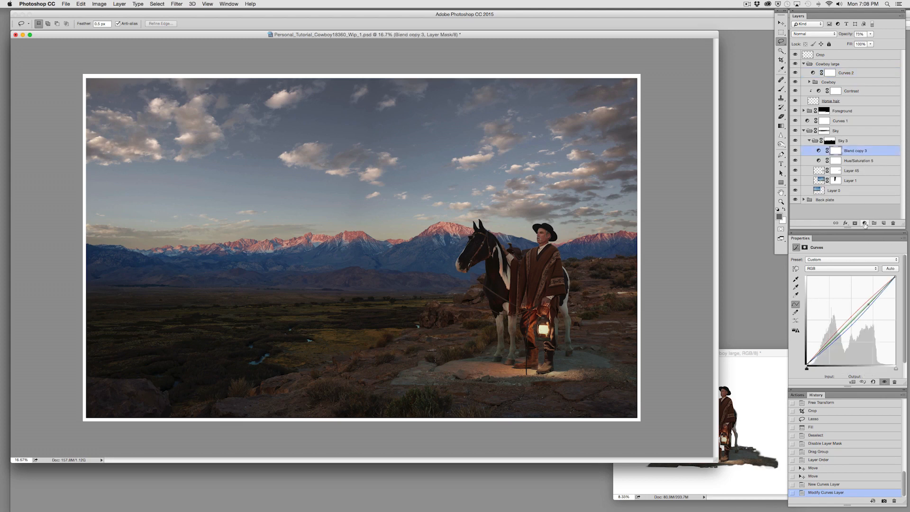
pyautogui.click(865, 224)
pyautogui.click(873, 260)
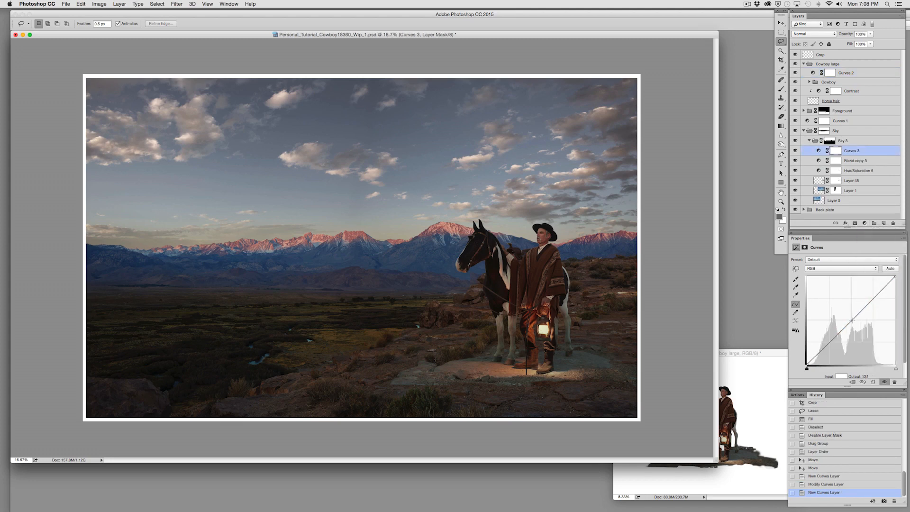
pyautogui.moveTo(852, 322); pyautogui.dragTo(851, 323)
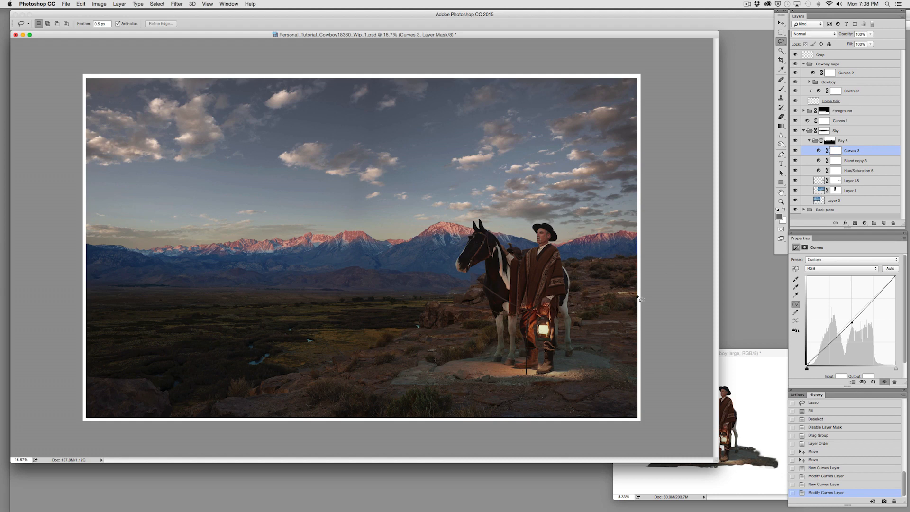
# Step: Collapse the Cowboy large group and add a Solid Color fill layer above it in a dark golden yellow
pyautogui.click(804, 64)
pyautogui.click(829, 64)
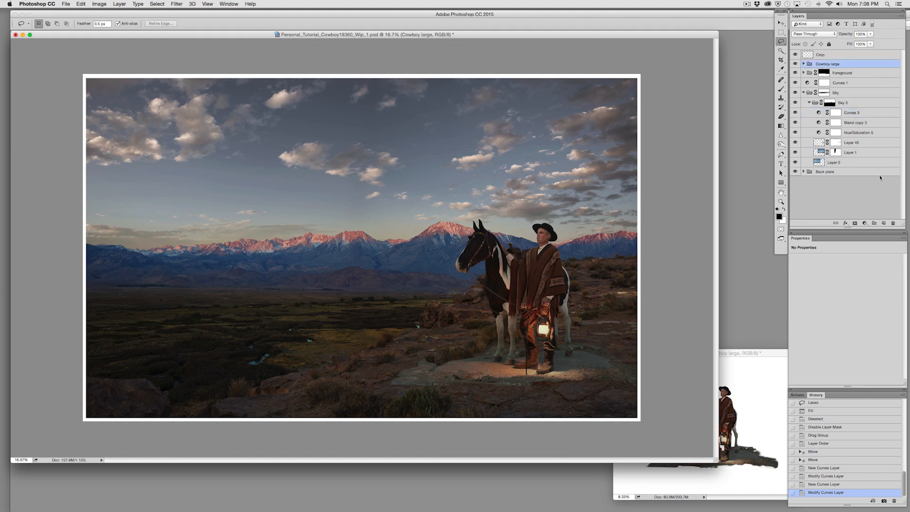
pyautogui.click(865, 223)
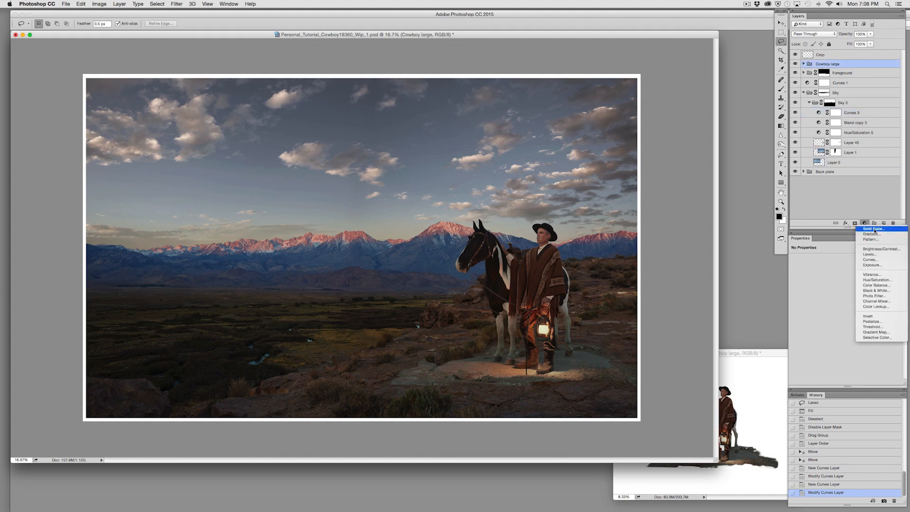
pyautogui.click(877, 230)
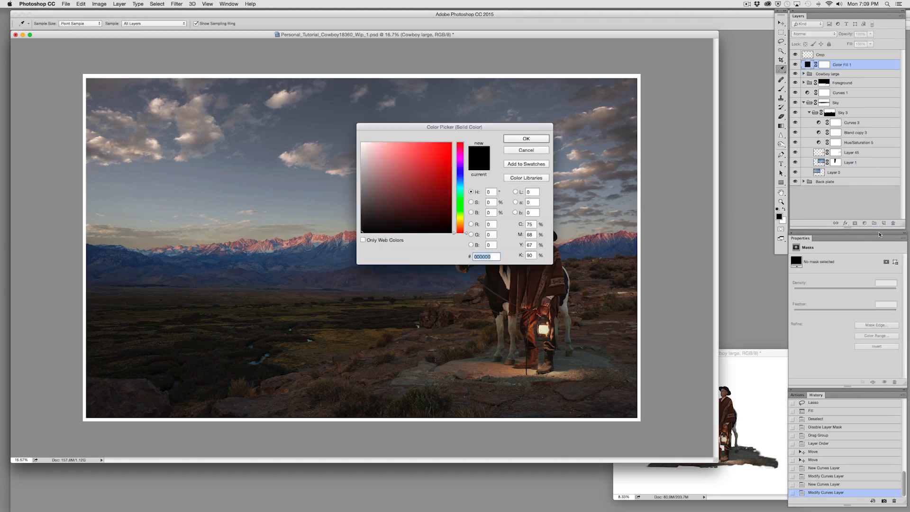
pyautogui.click(459, 215)
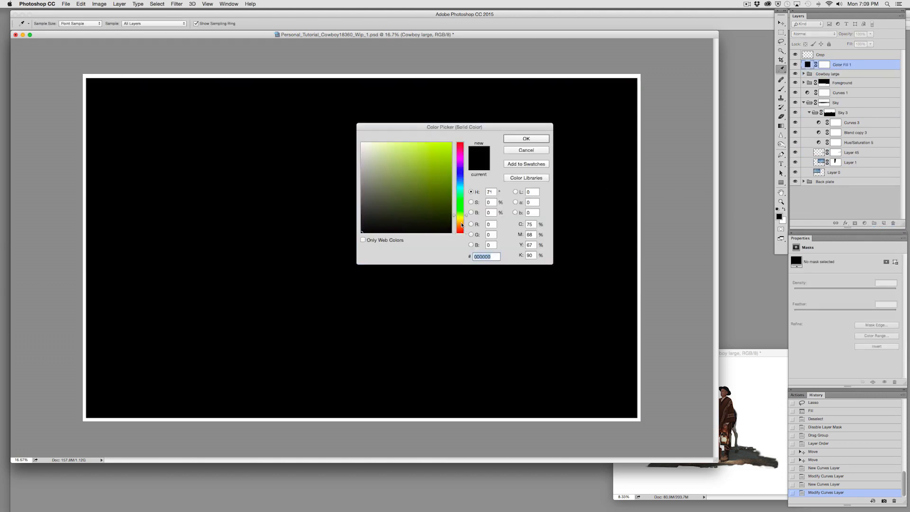
pyautogui.click(461, 222)
pyautogui.click(435, 164)
pyautogui.click(434, 175)
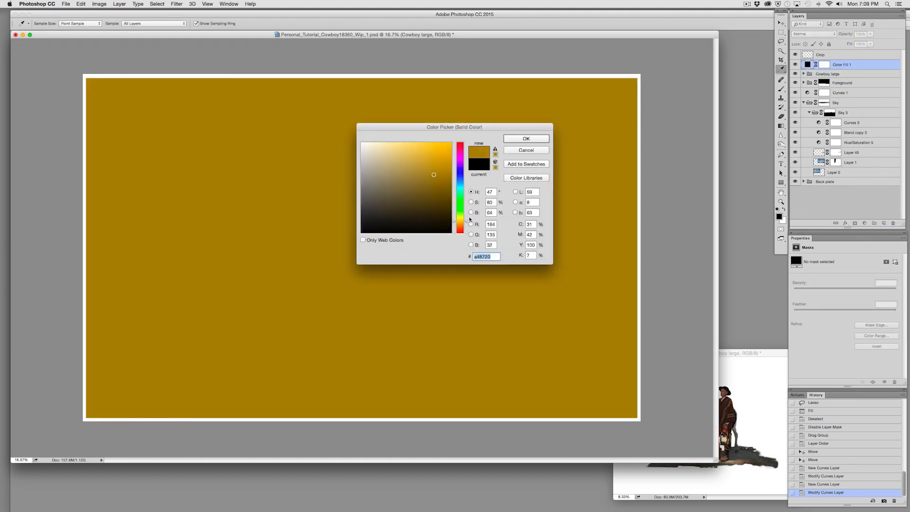
pyautogui.moveTo(465, 222); pyautogui.dragTo(466, 224)
pyautogui.click(528, 142)
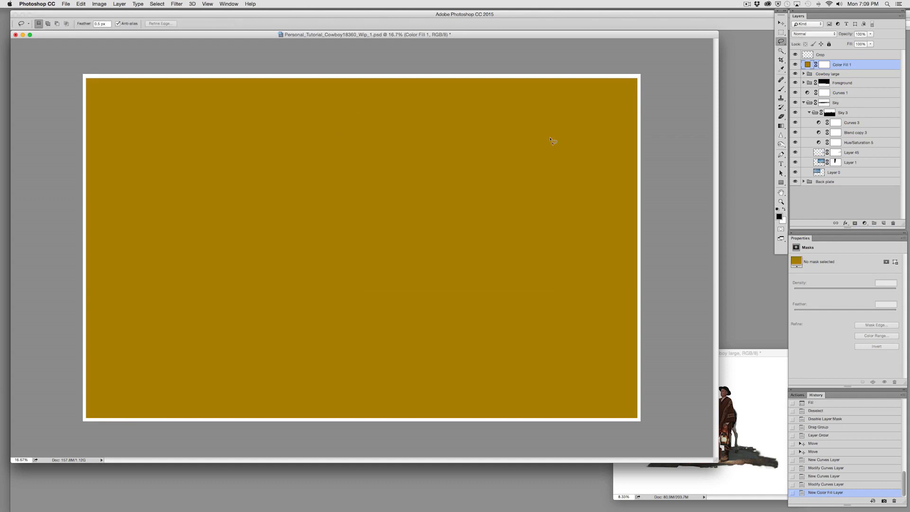
# Step: Set the golden Color Fill 1 layer to the Color blend mode at 16% opacity, comparing the image with and without the tint
pyautogui.click(831, 35)
pyautogui.click(812, 189)
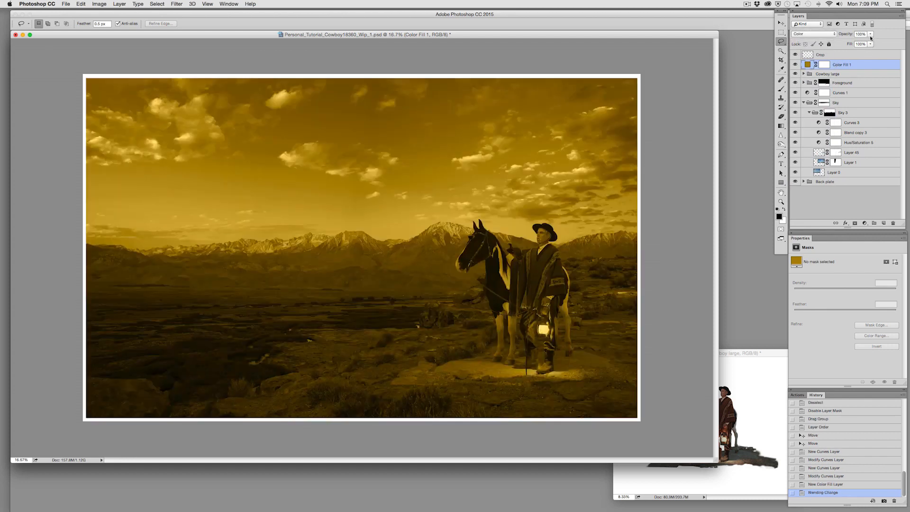
pyautogui.click(870, 35)
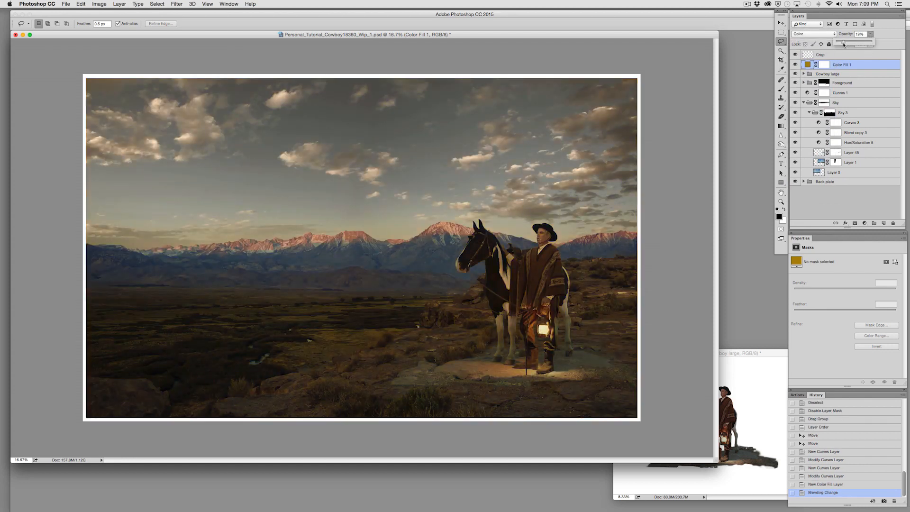
pyautogui.moveTo(843, 42); pyautogui.dragTo(841, 46)
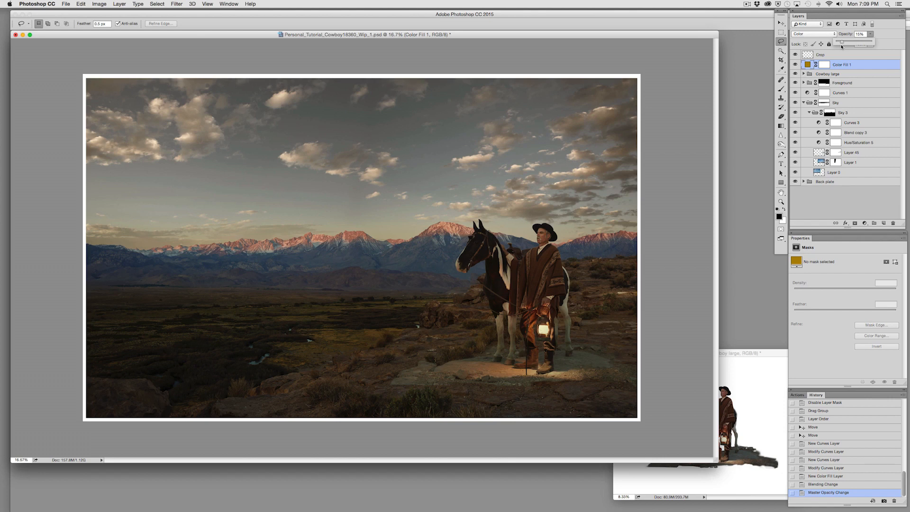
pyautogui.click(796, 65)
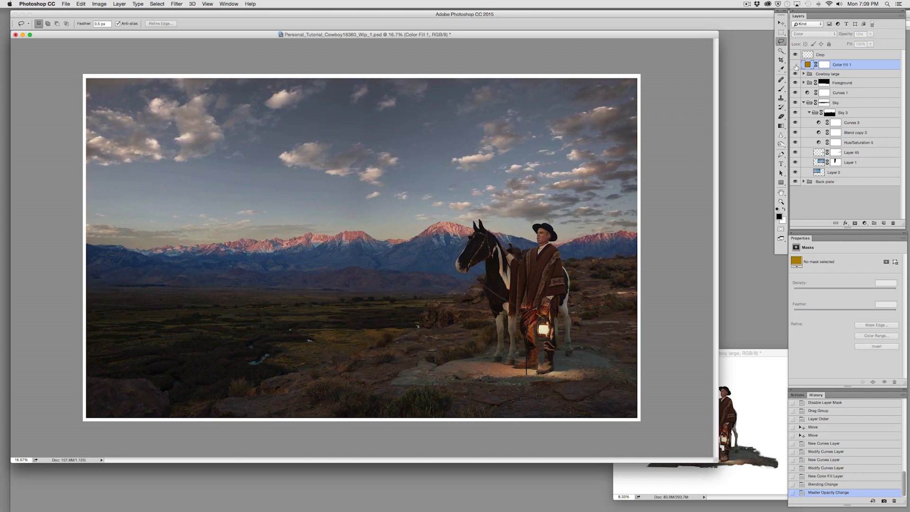
pyautogui.click(796, 65)
pyautogui.click(796, 65)
pyautogui.click(796, 65)
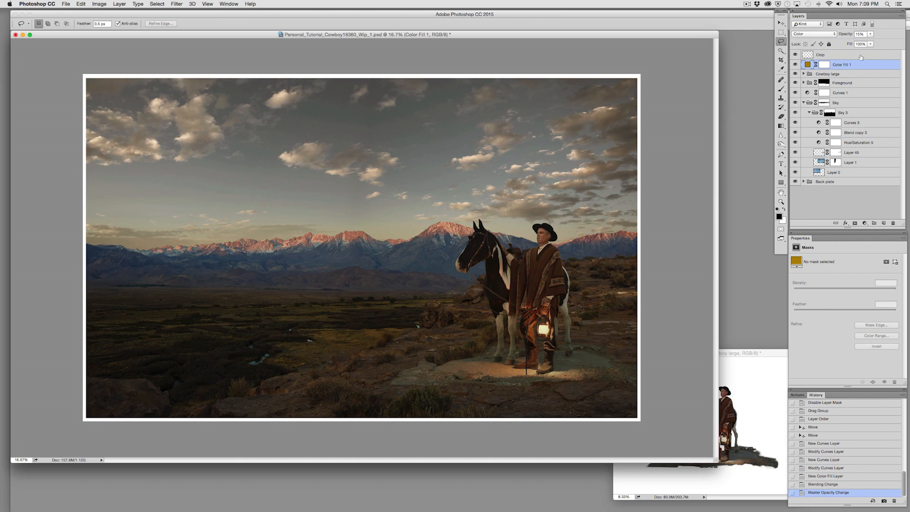
pyautogui.click(871, 43)
pyautogui.moveTo(871, 43); pyautogui.dragTo(872, 43)
pyautogui.click(848, 65)
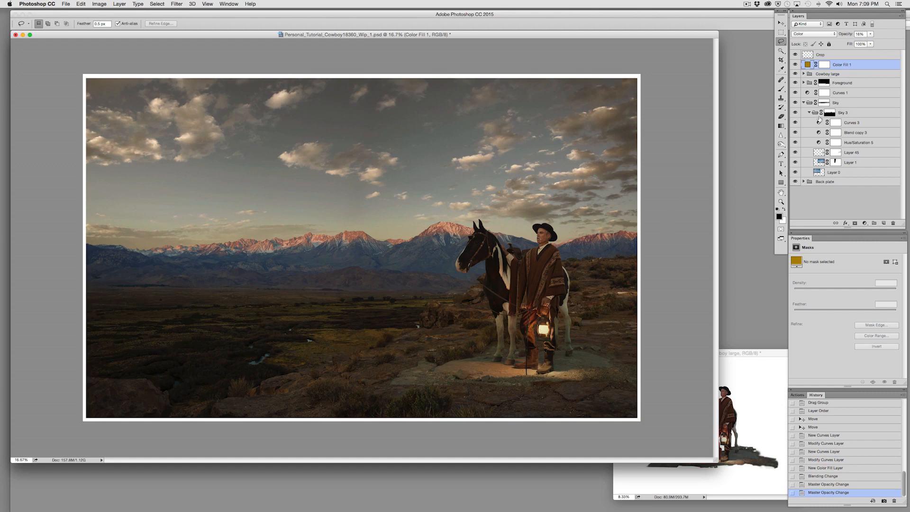
# Step: Compare the image with and without the Curves 1 adjustment below Foreground and rename it as Contrast
pyautogui.click(795, 93)
pyautogui.click(795, 93)
pyautogui.doubleClick(842, 93)
pyautogui.write('Co')
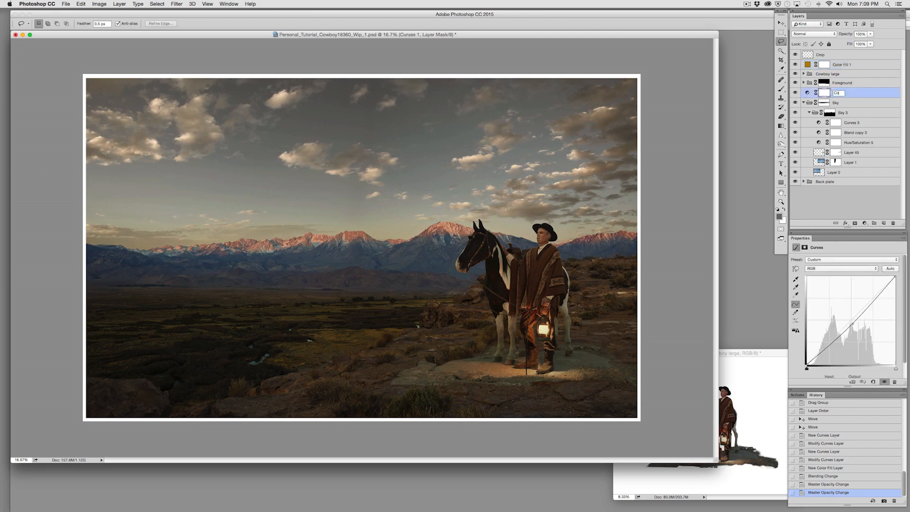
pyautogui.write('ntrast')
pyautogui.press('Return')
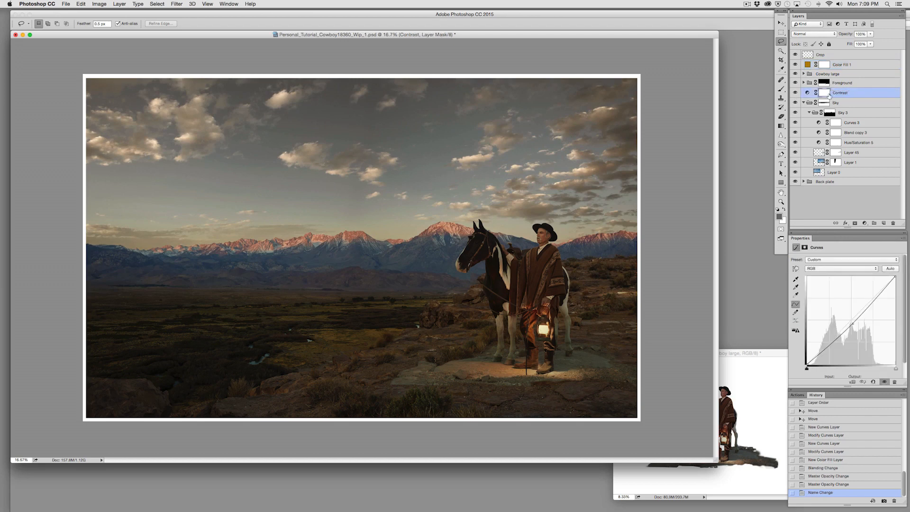
# Step: Add a Curves adjustment above Color Fill 1 and shape a very slight S-curve with one shadow point and one highlight point
pyautogui.click(842, 65)
pyautogui.click(865, 223)
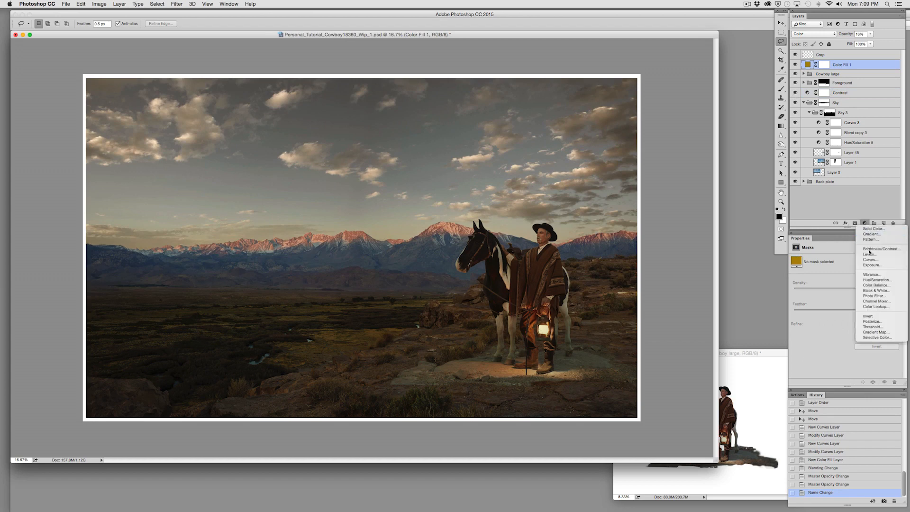
pyautogui.click(869, 259)
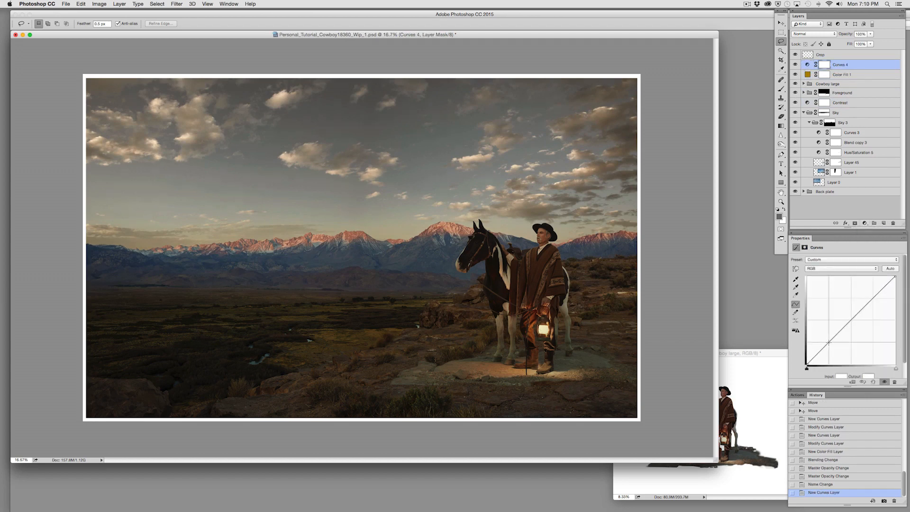
pyautogui.moveTo(829, 342); pyautogui.dragTo(829, 343)
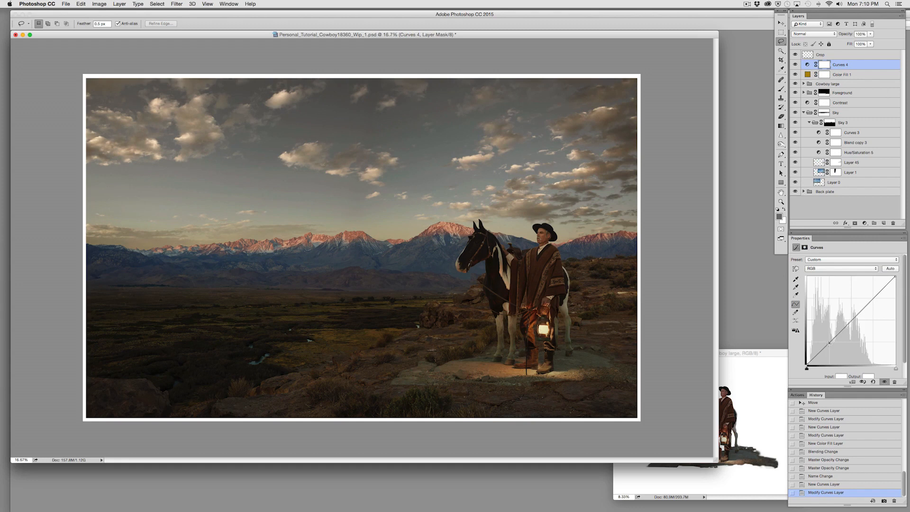
pyautogui.click(872, 298)
pyautogui.moveTo(830, 346); pyautogui.dragTo(830, 346)
pyautogui.press('Up')
pyautogui.press('Left')
# Step: Rename the new Curves adjustment above Color Fill 1 as Final contrast
pyautogui.doubleClick(842, 64)
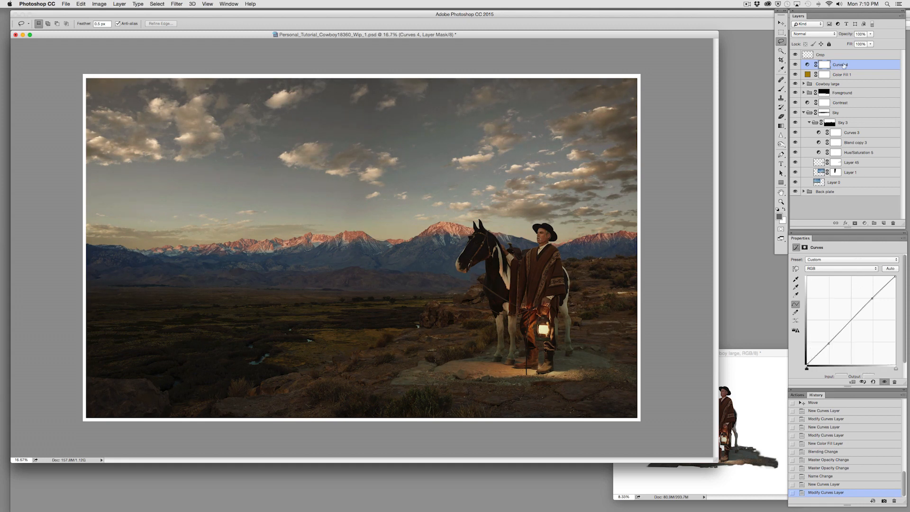
pyautogui.write('Fina')
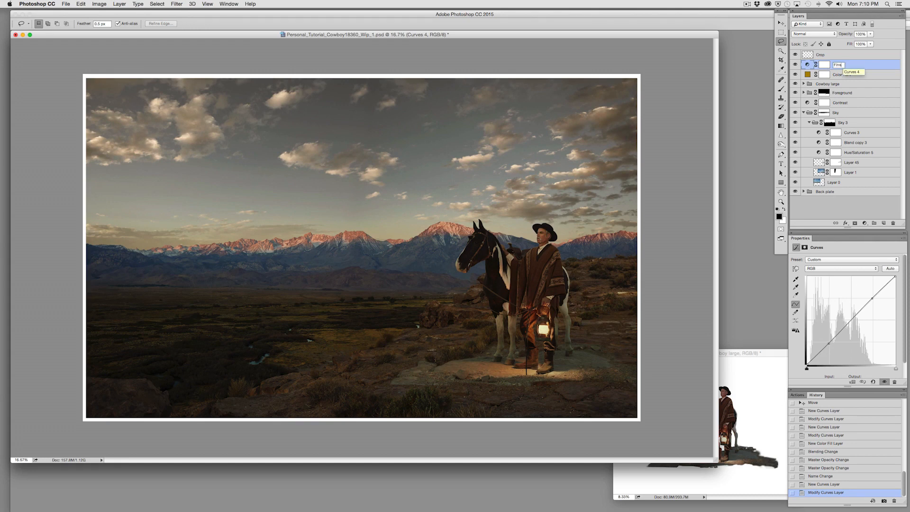
pyautogui.write('l contrast')
pyautogui.press('Return')
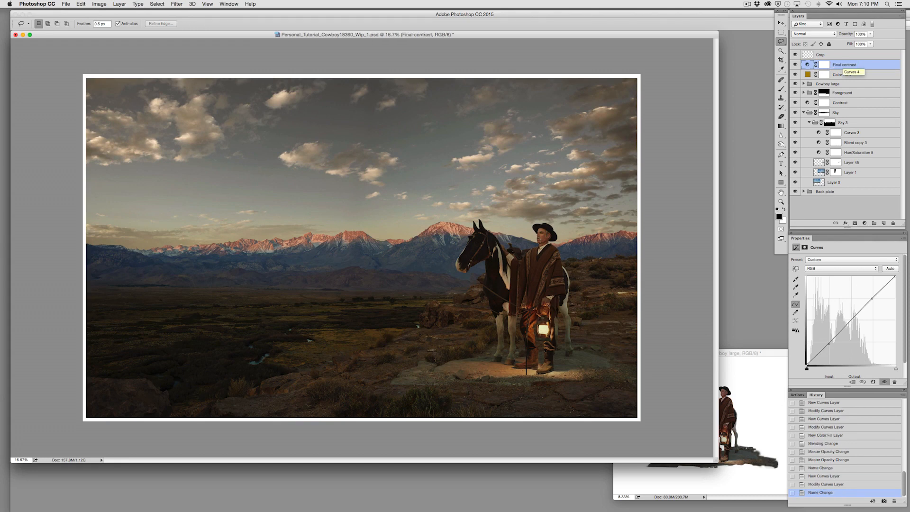
# Step: Expand the Cowboy large group and rename its Curves 2 adjustment as Contrast
pyautogui.click(804, 84)
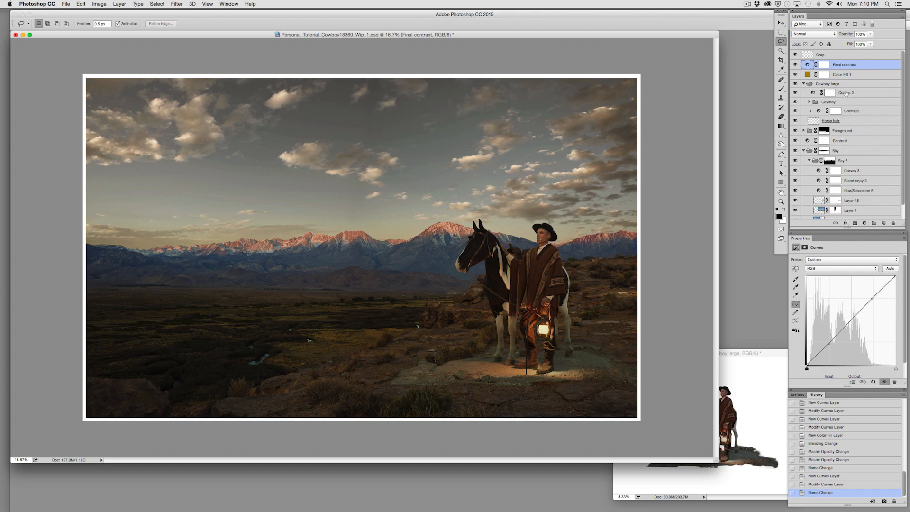
pyautogui.click(847, 93)
pyautogui.doubleClick(847, 93)
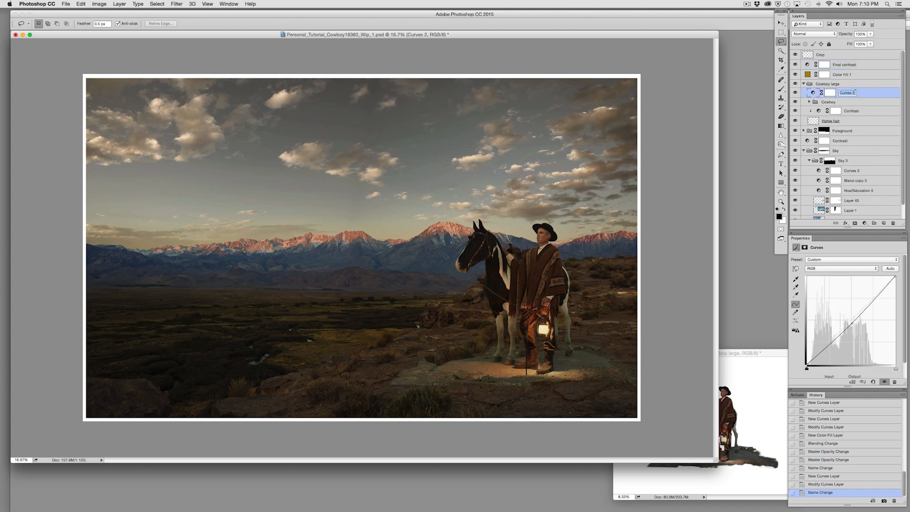
pyautogui.write('Contrast')
pyautogui.press('Return')
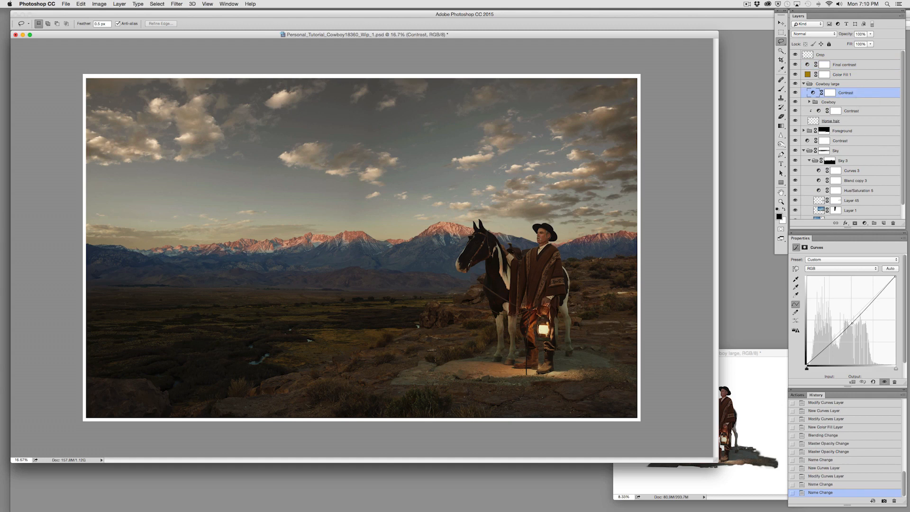
# Step: Add a Curves adjustment above Contrast in Cowboy large, lowering the RGB midpoint slightly and raising the Red channel's midpoint
pyautogui.click(865, 223)
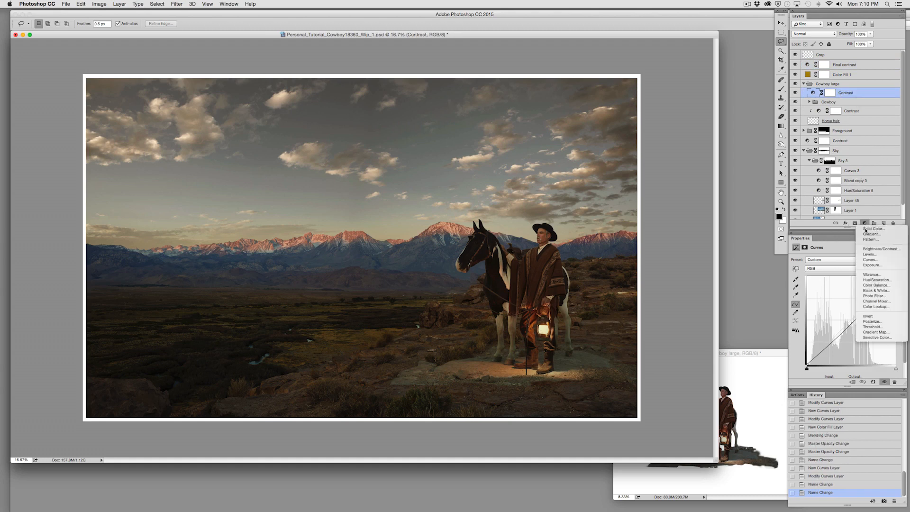
pyautogui.click(872, 261)
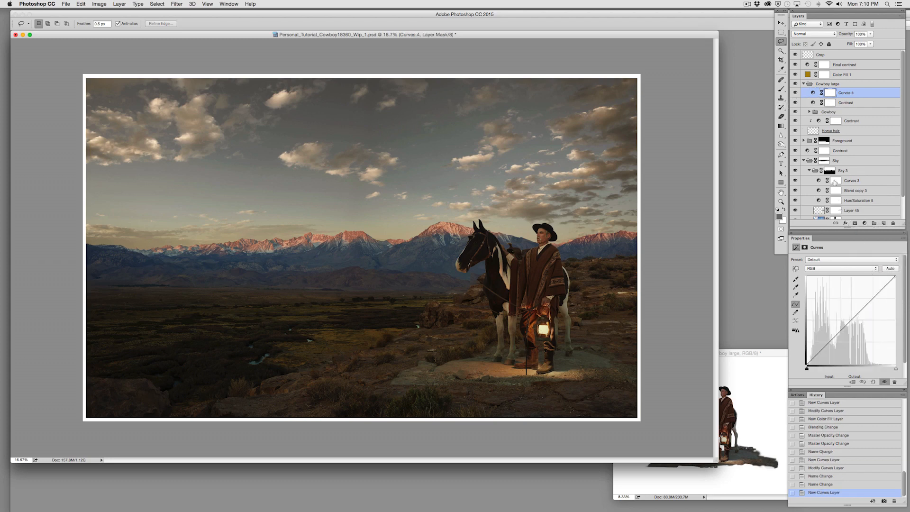
pyautogui.moveTo(856, 317); pyautogui.dragTo(855, 325)
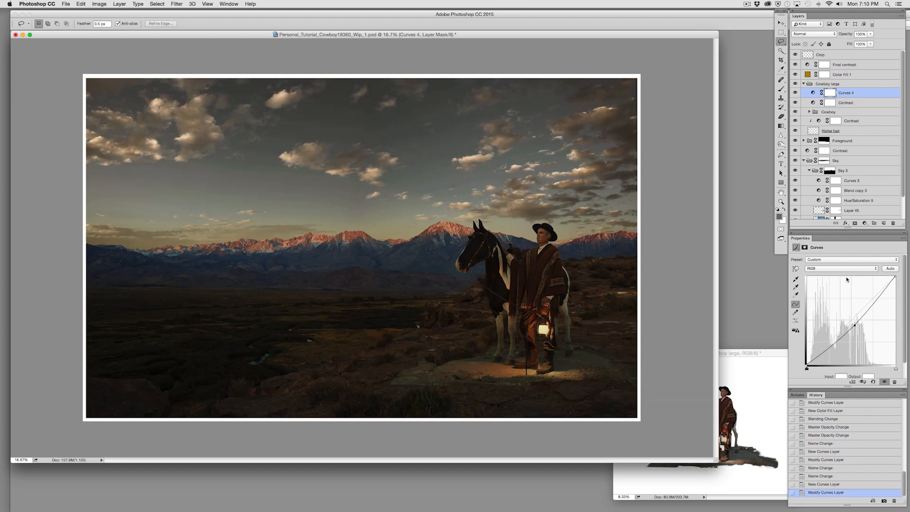
pyautogui.moveTo(854, 326); pyautogui.dragTo(850, 326)
pyautogui.click(858, 268)
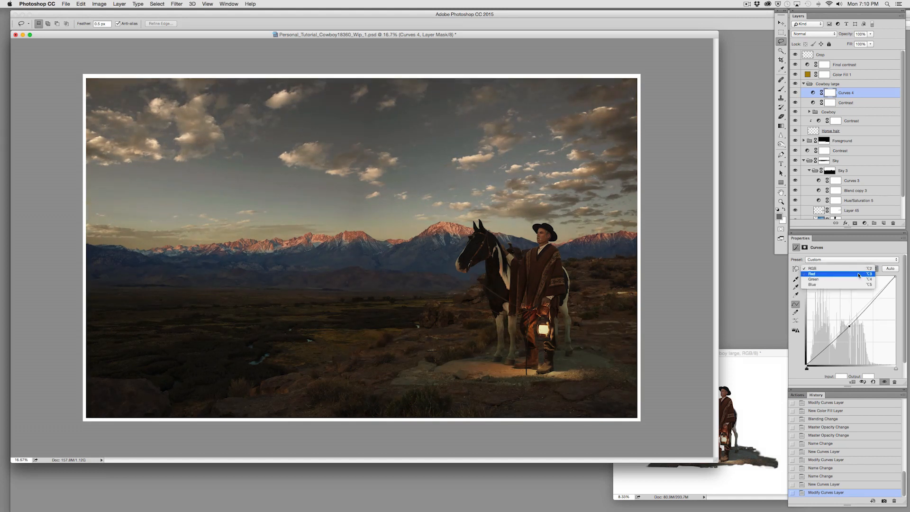
pyautogui.click(859, 275)
pyautogui.click(849, 320)
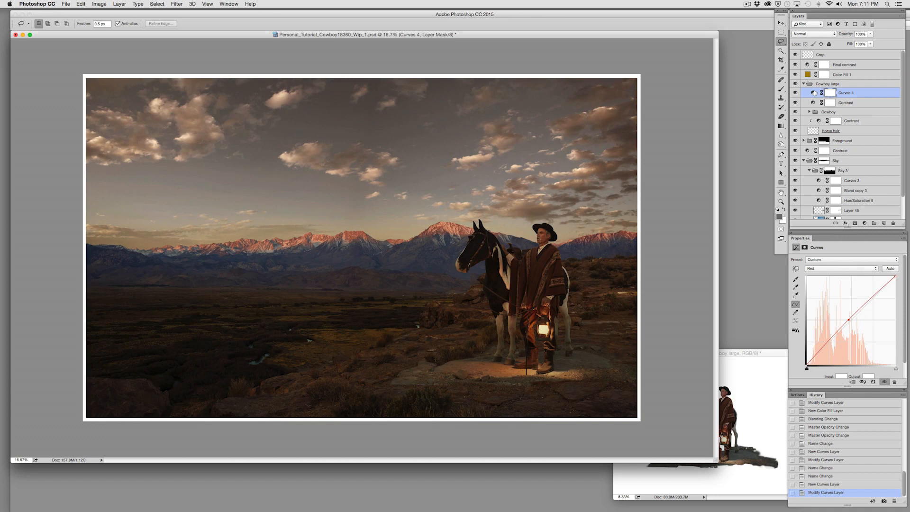
# Step: Fill the Curves 4 layer mask with black to hide the reddish darkening
pyautogui.click(778, 211)
pyautogui.click(785, 210)
pyautogui.hotkey('alt', 'BackSpace')
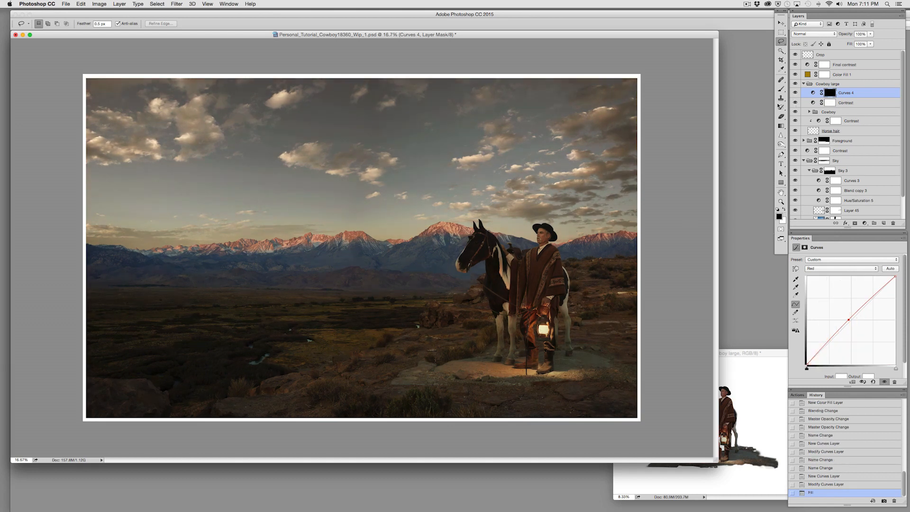
# Step: Reveal the Curves 4 effect on the rock ledge around the feet by erasing its mask with a large 500 px eraser
pyautogui.click(782, 116)
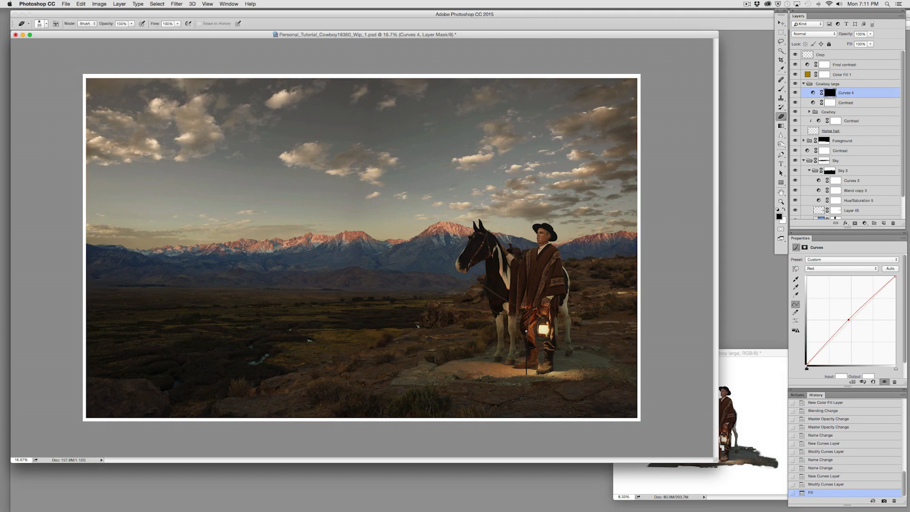
pyautogui.press(']')
pyautogui.press(']')
pyautogui.press(']')
pyautogui.press(']')
pyautogui.press(']')
pyautogui.press(']')
pyautogui.press(']')
pyautogui.press(']')
pyautogui.press(']')
pyautogui.press(']')
pyautogui.press(']')
pyautogui.press(']')
pyautogui.press(']')
pyautogui.moveTo(504, 364); pyautogui.dragTo(414, 377)
pyautogui.moveTo(504, 368)
pyautogui.mouseDown()
pyautogui.moveTo(617, 368)
pyautogui.moveTo(508, 363)
pyautogui.moveTo(571, 356)
pyautogui.moveTo(474, 369)
pyautogui.moveTo(526, 375)
pyautogui.moveTo(494, 377)
pyautogui.moveTo(619, 337)
pyautogui.mouseUp()
pyautogui.press('\\')
pyautogui.press('\\')
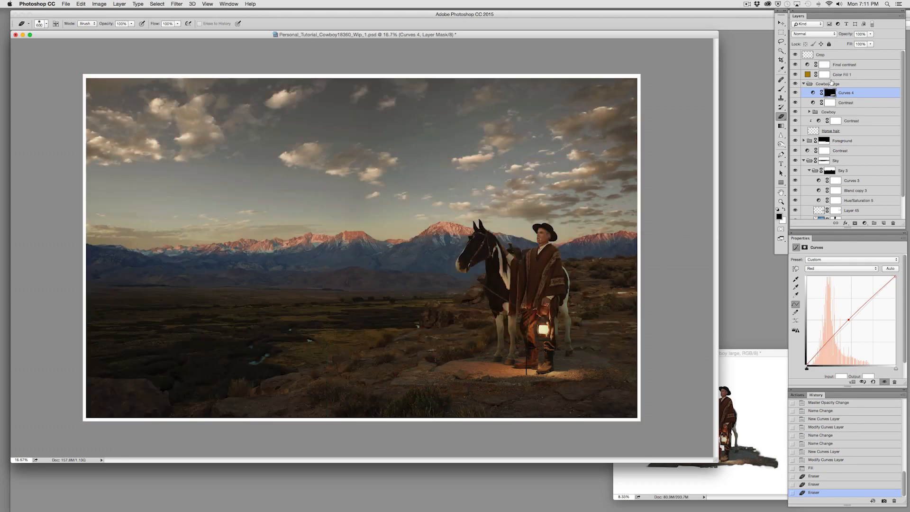
# Step: Set the Cowboy large group's blend mode to Normal so its adjustments stay inside the group, and compare the before and after
pyautogui.click(830, 83)
pyautogui.click(828, 34)
pyautogui.click(824, 41)
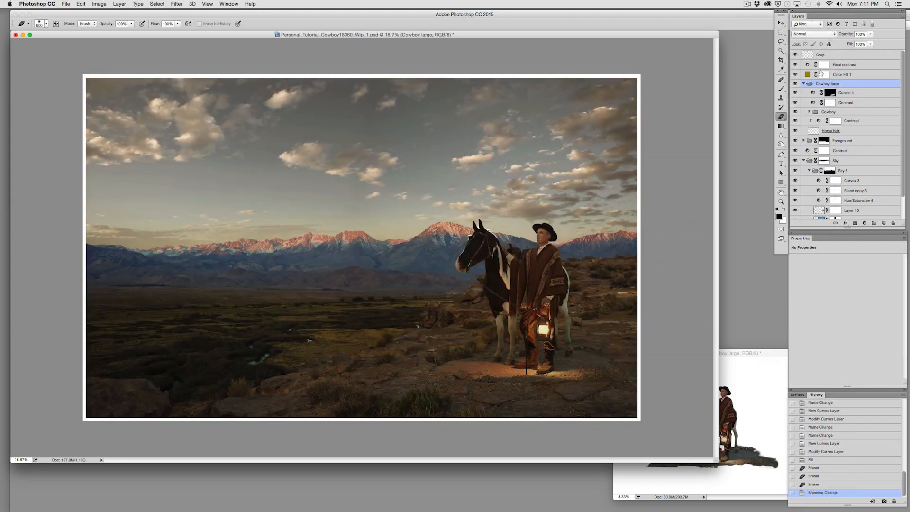
pyautogui.press('super+z')
pyautogui.press('super+z')
pyautogui.click(796, 84)
pyautogui.click(796, 84)
# Step: Move the Horse hair layer and its clipped Contrast adjustment out of Cowboy large to just above Foreground, and inspect the mane at 100%
pyautogui.click(836, 131)
pyautogui.keyDown('shift'); pyautogui.click(852, 122); pyautogui.keyUp('shift')
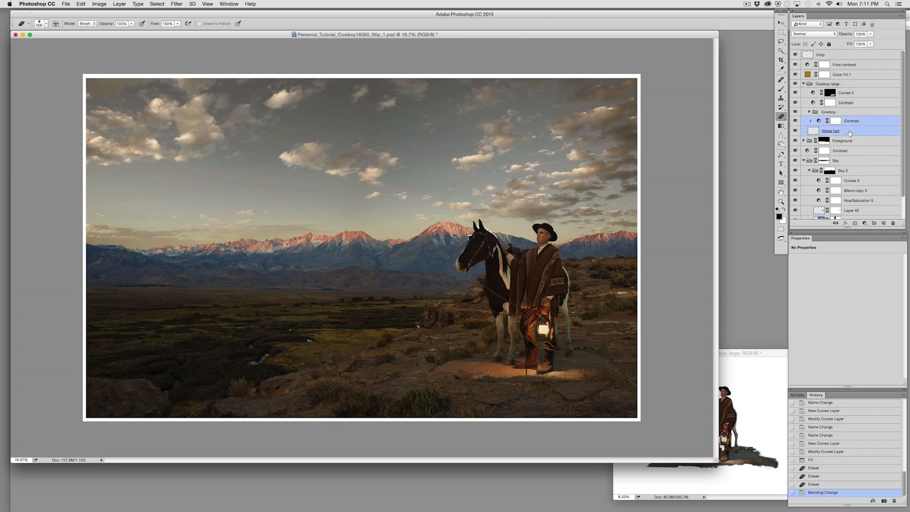
pyautogui.moveTo(851, 133); pyautogui.dragTo(853, 140)
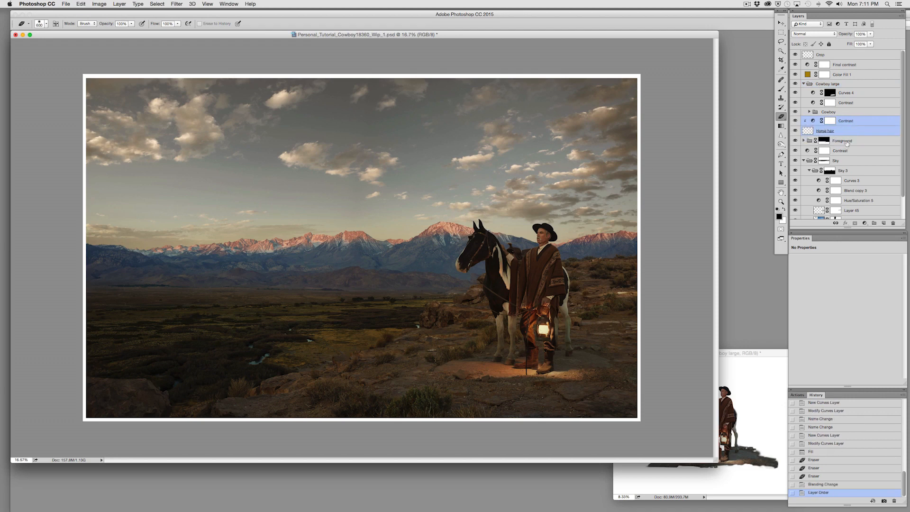
pyautogui.press('super+1')
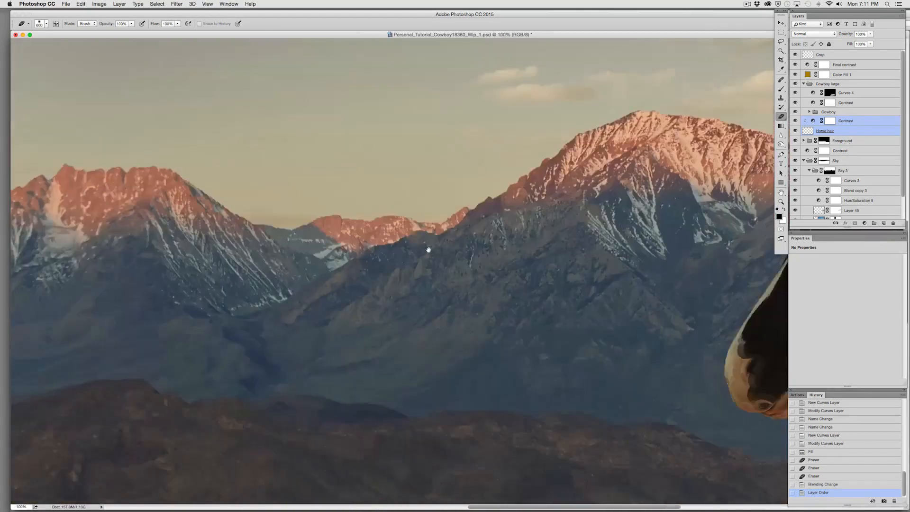
pyautogui.moveTo(429, 250); pyautogui.dragTo(48, 239)
pyautogui.moveTo(303, 306); pyautogui.dragTo(86, 282)
pyautogui.moveTo(331, 309); pyautogui.dragTo(425, 349)
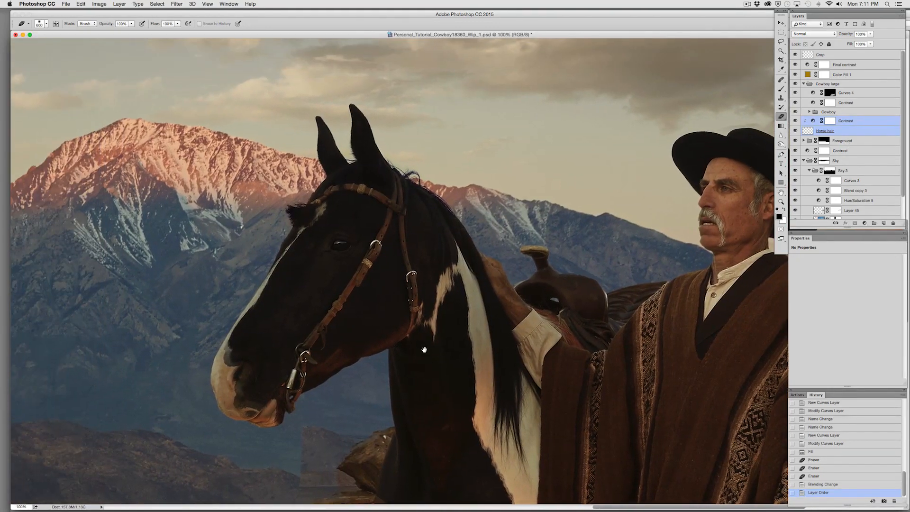
pyautogui.moveTo(416, 297); pyautogui.dragTo(420, 302)
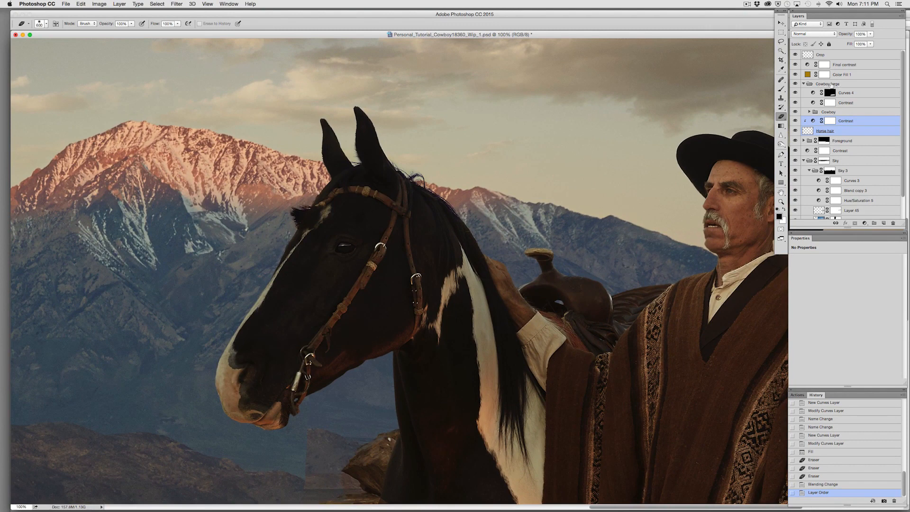
# Step: Try the Normal blend mode on the Contrast and Horse hair layers, revert to the layer reordering state, and select only Horse hair
pyautogui.click(825, 34)
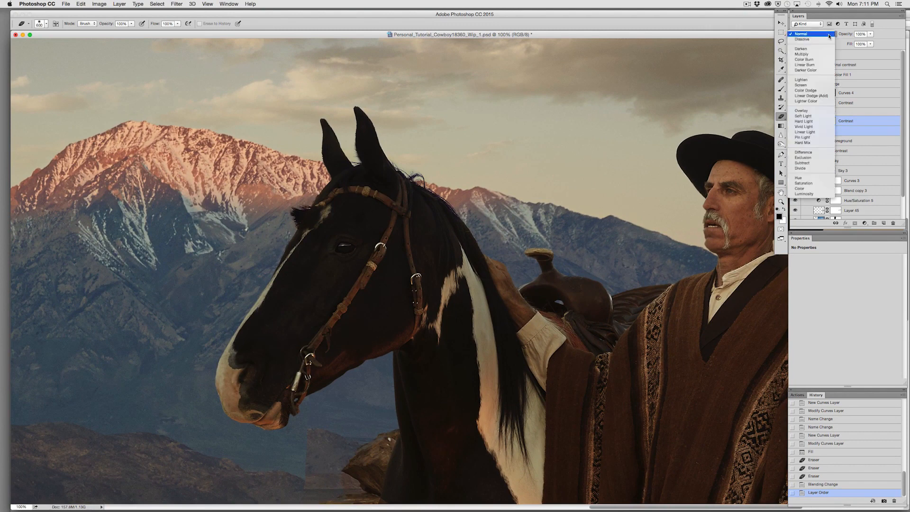
pyautogui.click(828, 36)
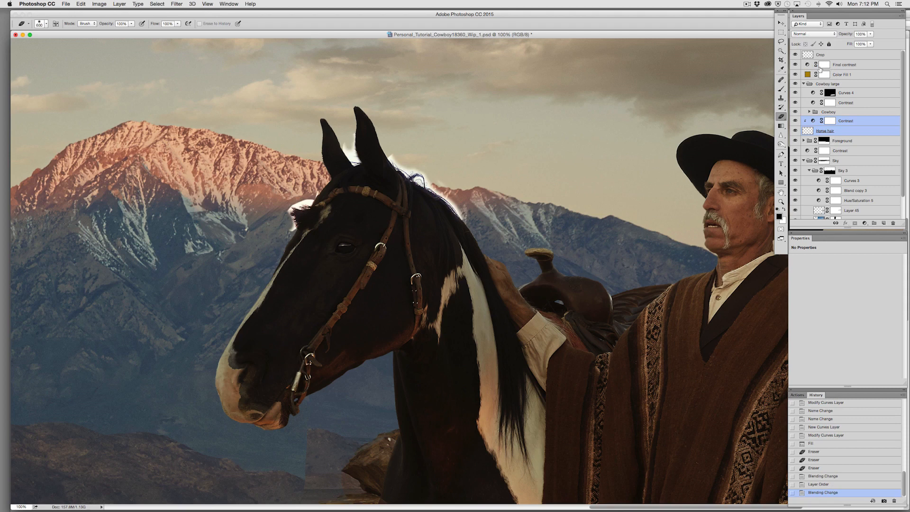
pyautogui.click(822, 485)
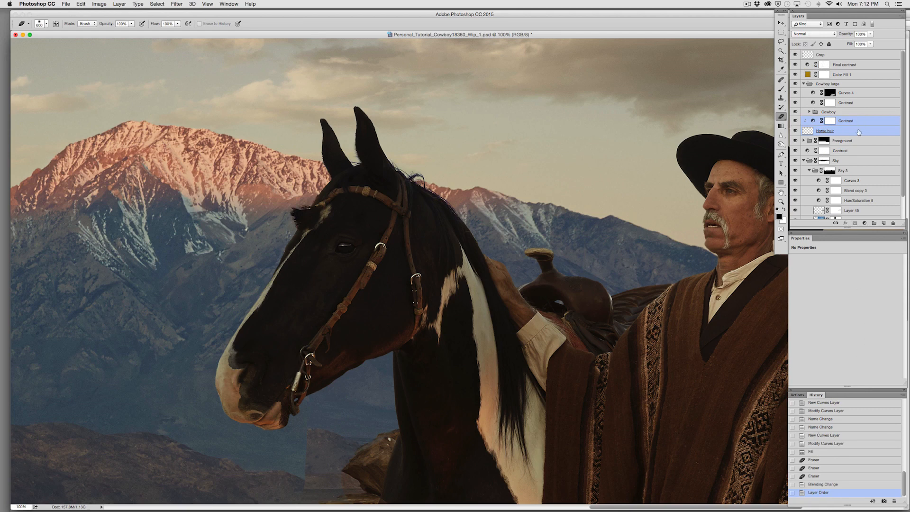
pyautogui.click(833, 133)
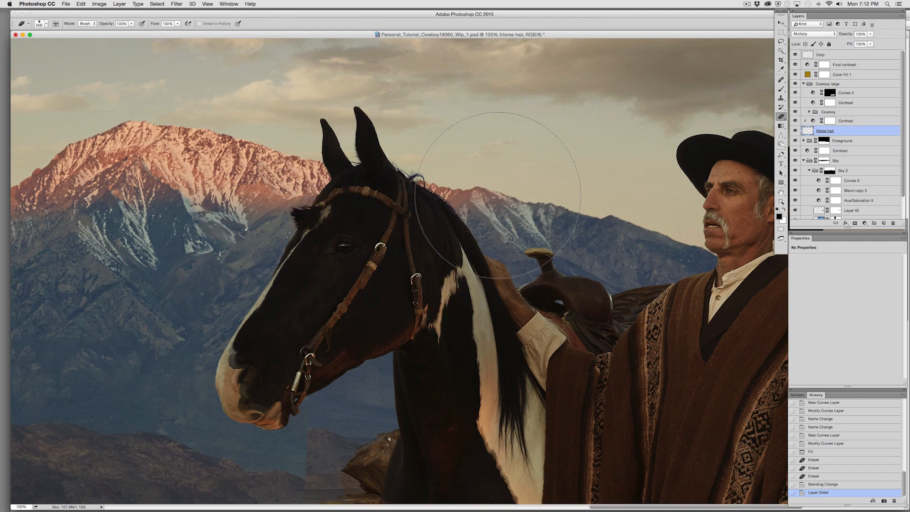
# Step: Compare the whole composite with the Curves 4 adjustment hidden and shown, in an enlarged document window
pyautogui.press('m')
pyautogui.press('super+minus')
pyautogui.press('super+minus')
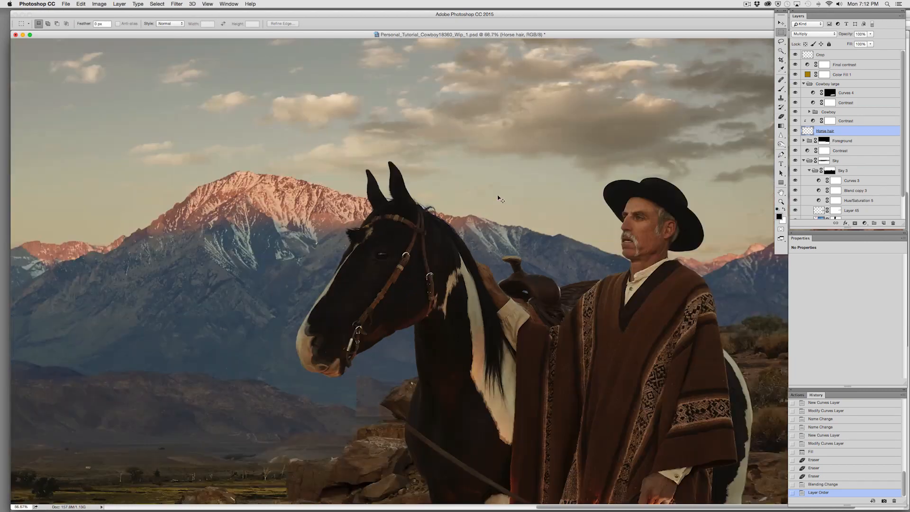
pyautogui.press('super+minus')
pyautogui.press('super+minus')
pyautogui.press('super+minus')
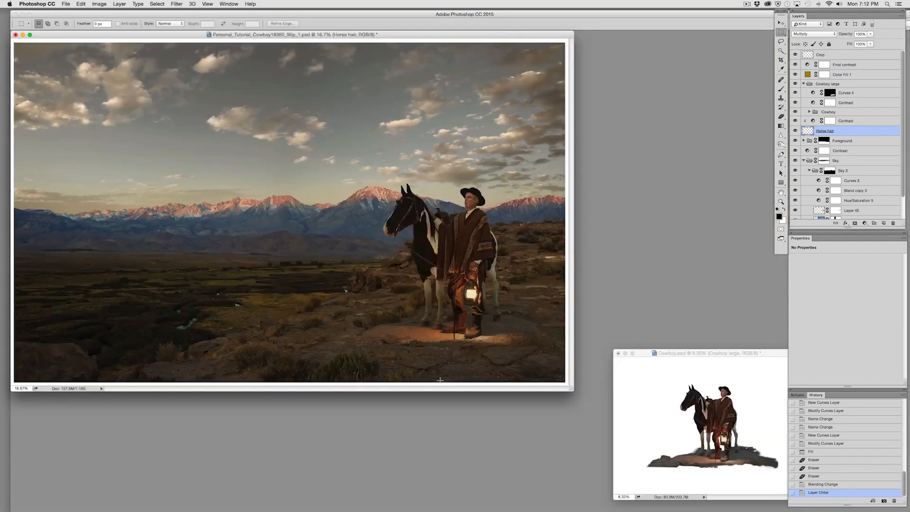
pyautogui.moveTo(571, 379); pyautogui.dragTo(603, 430)
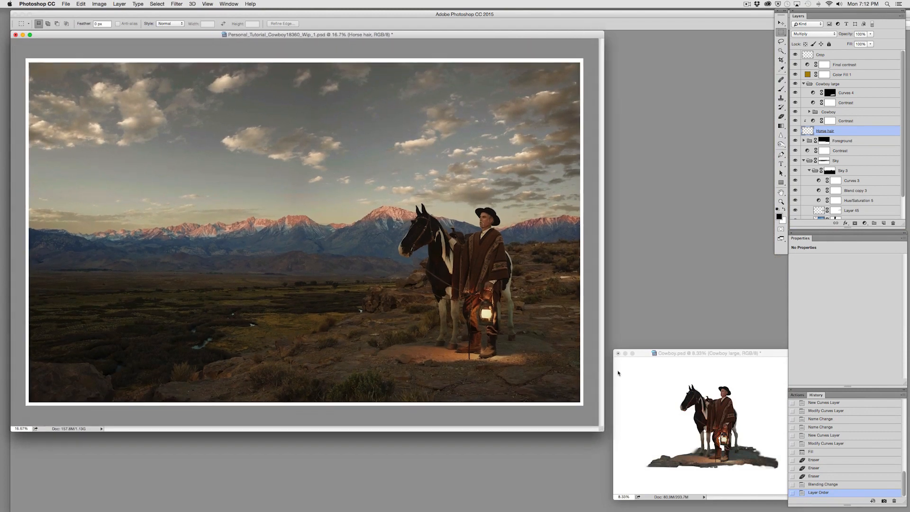
pyautogui.click(796, 93)
pyautogui.click(795, 94)
pyautogui.click(795, 94)
pyautogui.click(795, 93)
pyautogui.click(796, 94)
pyautogui.click(796, 95)
# Step: Erase two more spots in the Curves 4 layer mask, on the dark ground on either side of the lantern-lit ledge
pyautogui.click(830, 93)
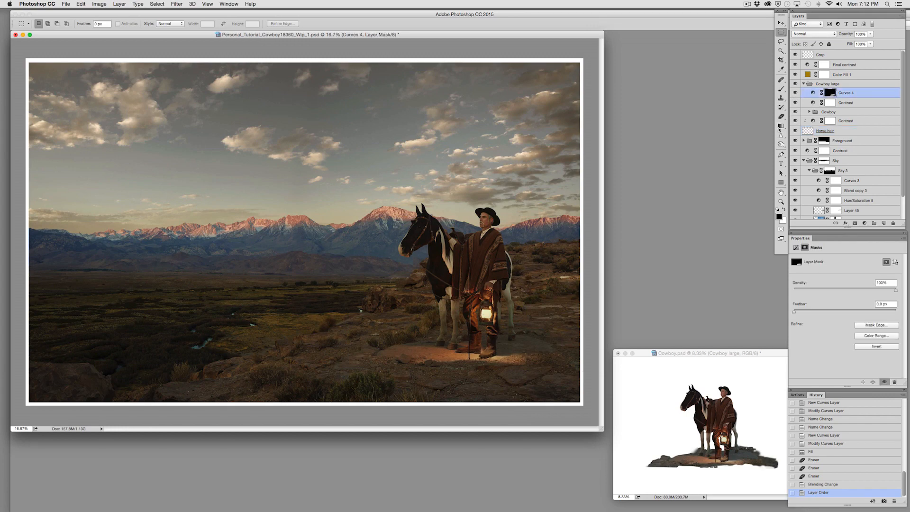
pyautogui.press('e')
pyautogui.click(447, 370)
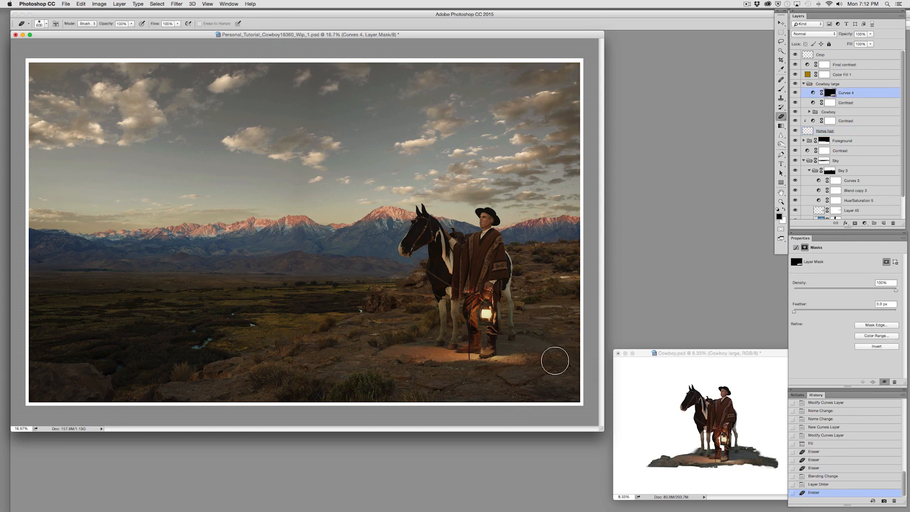
pyautogui.click(555, 361)
# Step: Examine the lantern light and ground blending around the boots and horse's hooves at 66.7%
pyautogui.press('super+equal')
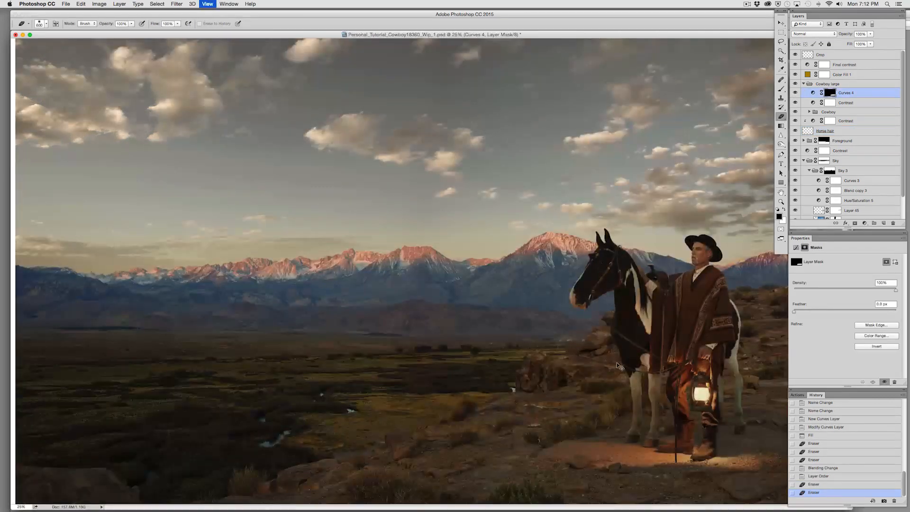
pyautogui.press('super+equal')
pyautogui.press('super+equal')
pyautogui.press('super+equal')
pyautogui.moveTo(500, 376); pyautogui.dragTo(413, 315)
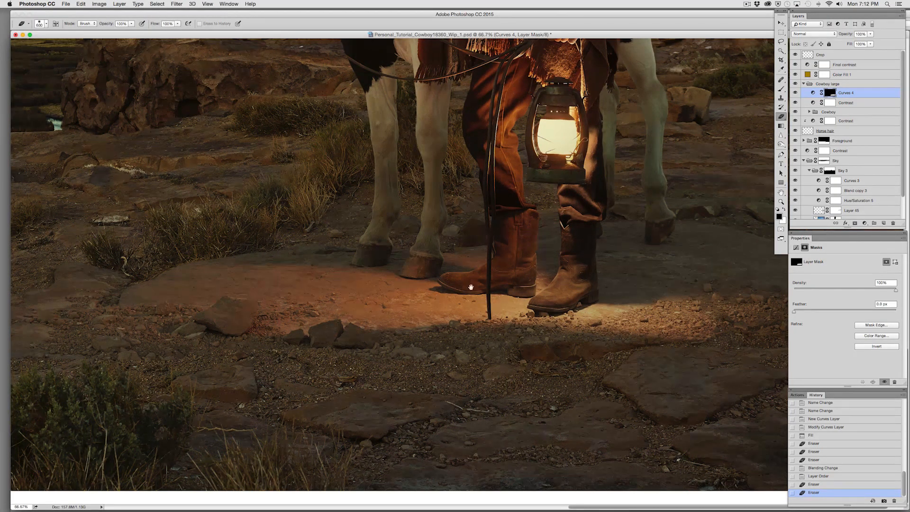
pyautogui.moveTo(471, 288); pyautogui.dragTo(216, 264)
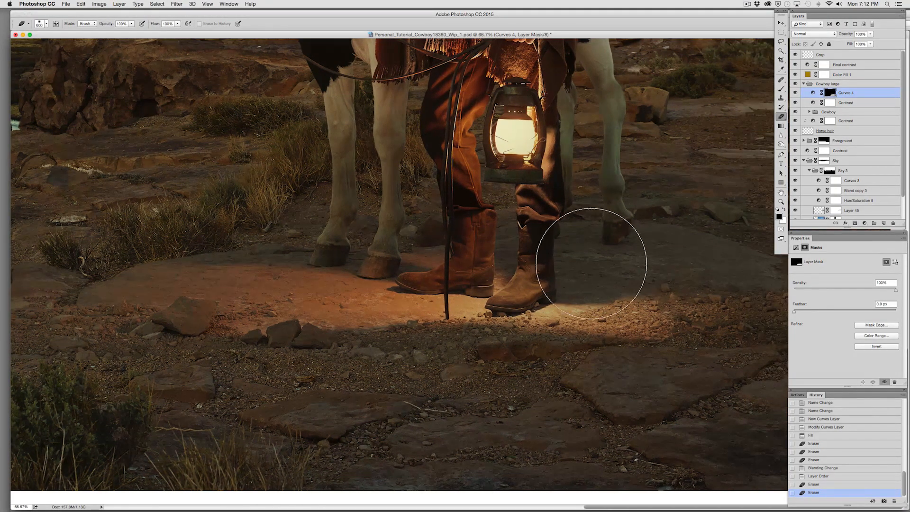
pyautogui.moveTo(461, 290); pyautogui.dragTo(467, 295)
pyautogui.press('super+z')
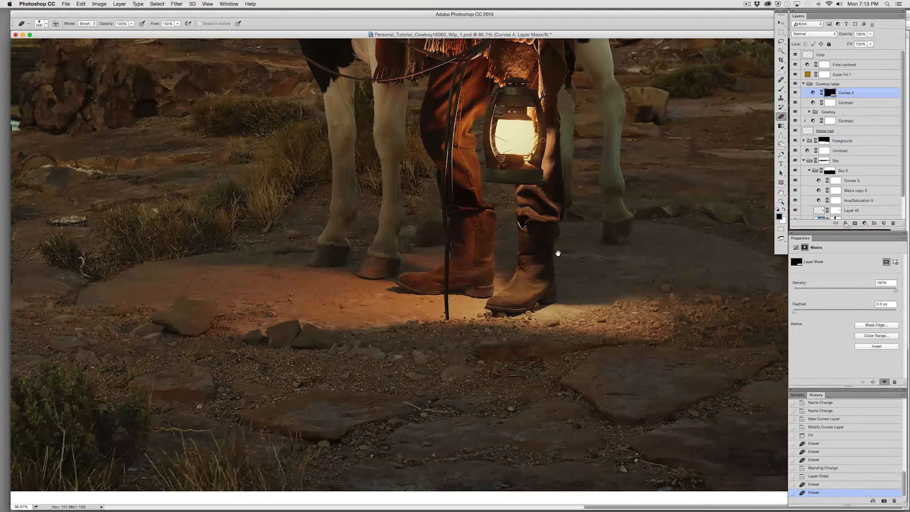
pyautogui.moveTo(603, 36); pyautogui.dragTo(504, 56)
pyautogui.press('space')
pyautogui.moveTo(633, 232); pyautogui.dragTo(468, 310)
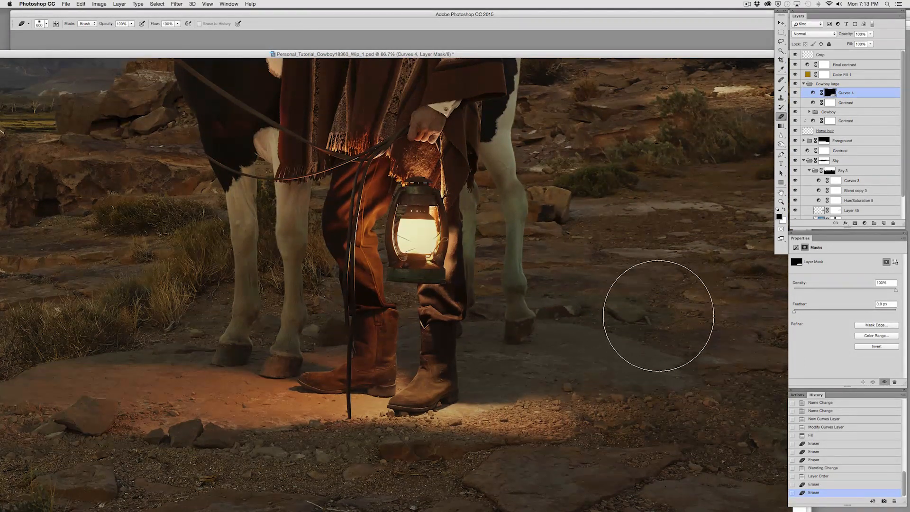
pyautogui.press('space')
pyautogui.moveTo(297, 330); pyautogui.dragTo(370, 330)
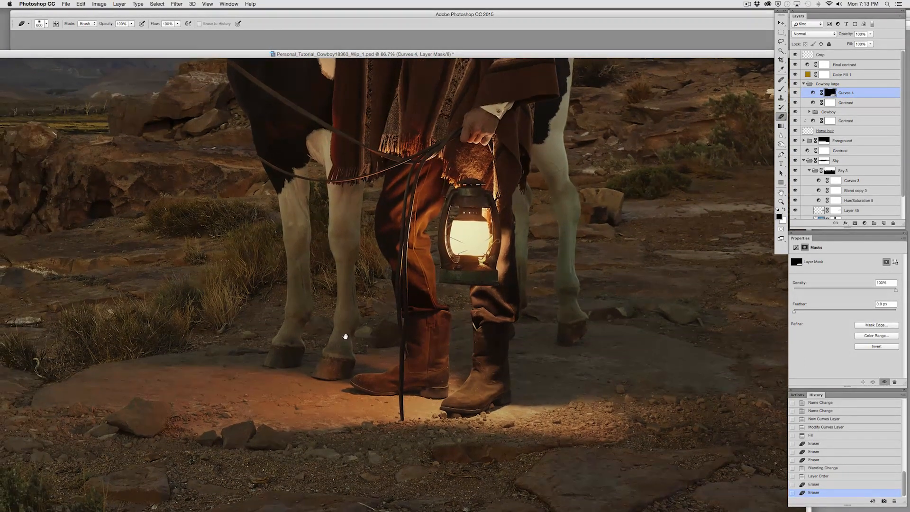
pyautogui.moveTo(324, 367); pyautogui.dragTo(384, 299)
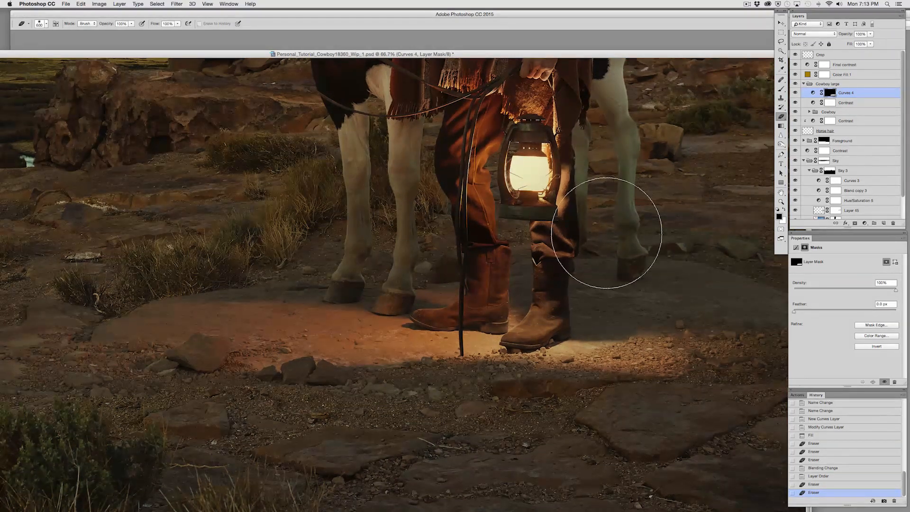
pyautogui.press('space')
pyautogui.moveTo(445, 218); pyautogui.dragTo(440, 264)
pyautogui.moveTo(489, 222); pyautogui.dragTo(468, 240)
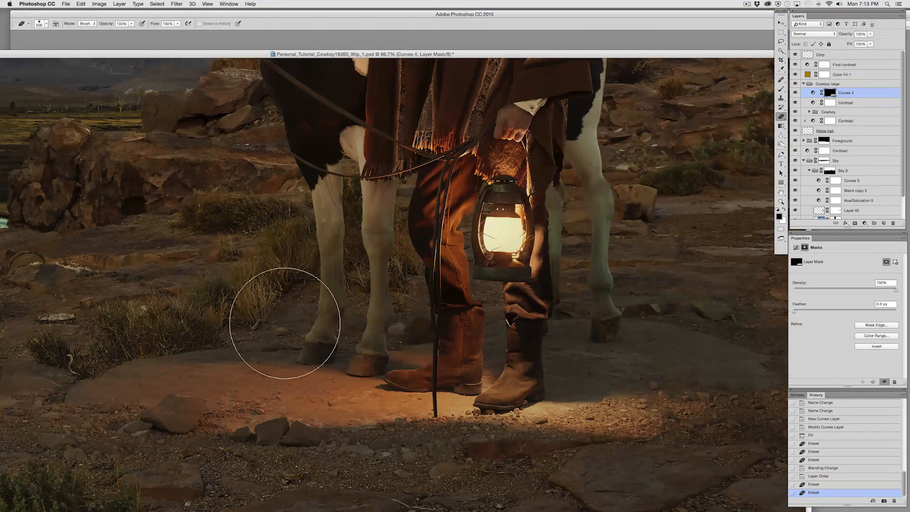
# Step: Check the horse's head and the cowboy up close, and review the entire composite fitted to the screen
pyautogui.press('space')
pyautogui.moveTo(487, 235); pyautogui.dragTo(417, 341)
pyautogui.moveTo(316, 136); pyautogui.dragTo(448, 289)
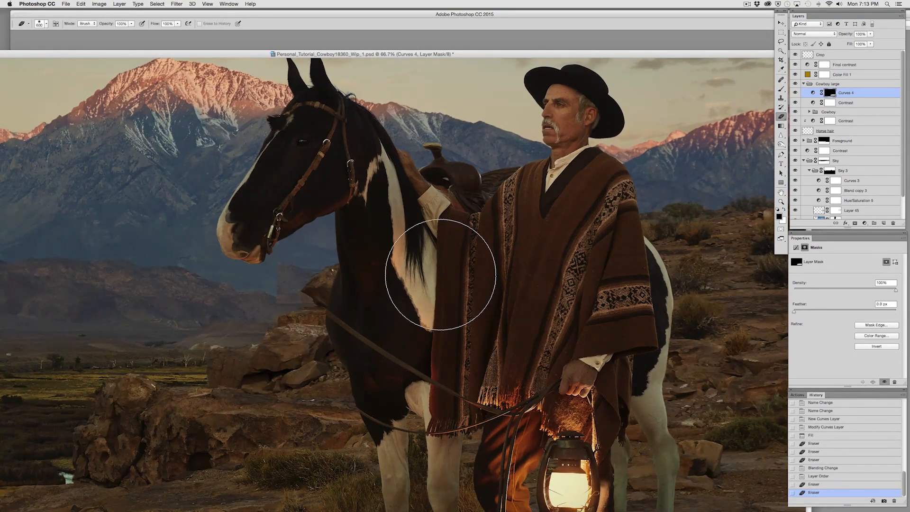
pyautogui.press('super+0')
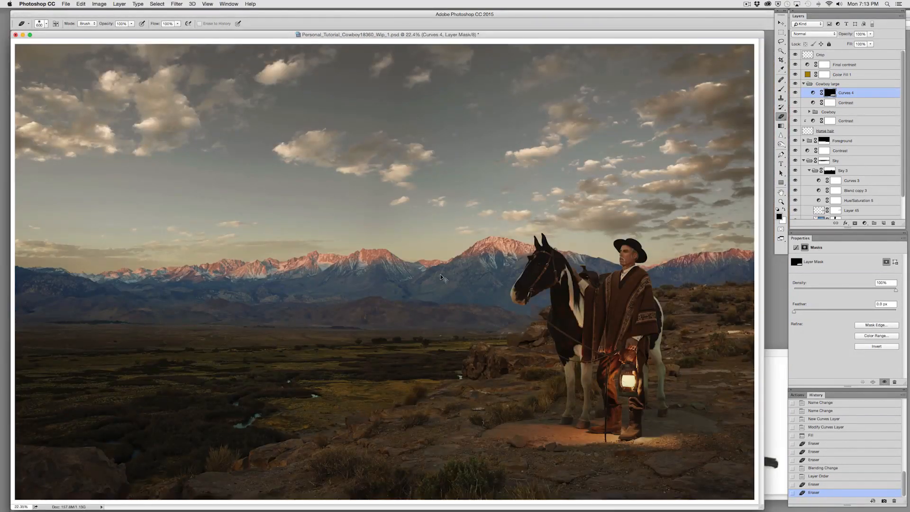
# Step: Close the Cowboy.psd document without saving, dismiss the Welcome window, and enlarge the landscape composite's document window
pyautogui.press('super+minus')
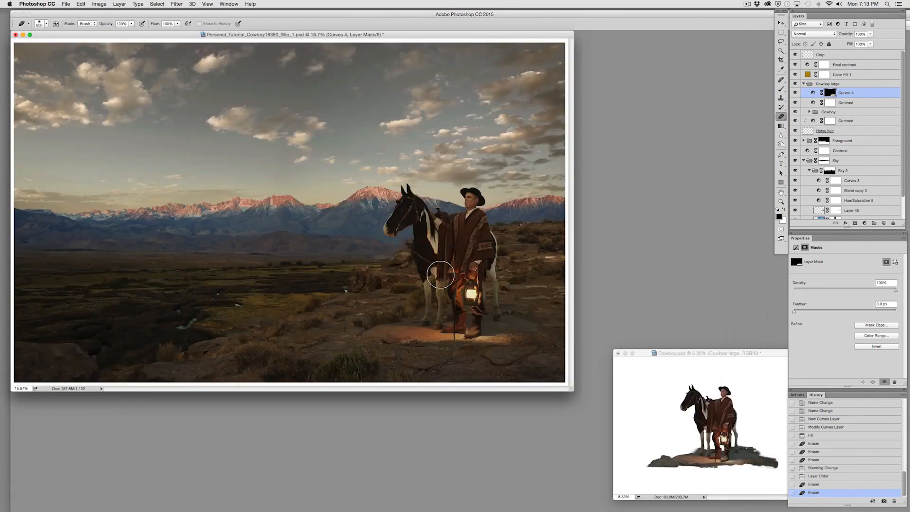
pyautogui.click(619, 355)
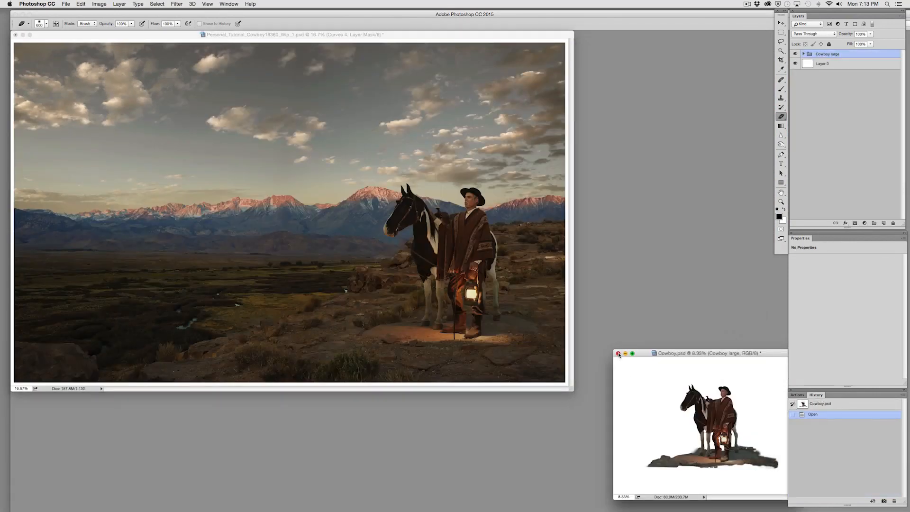
pyautogui.click(619, 355)
pyautogui.press('super+d')
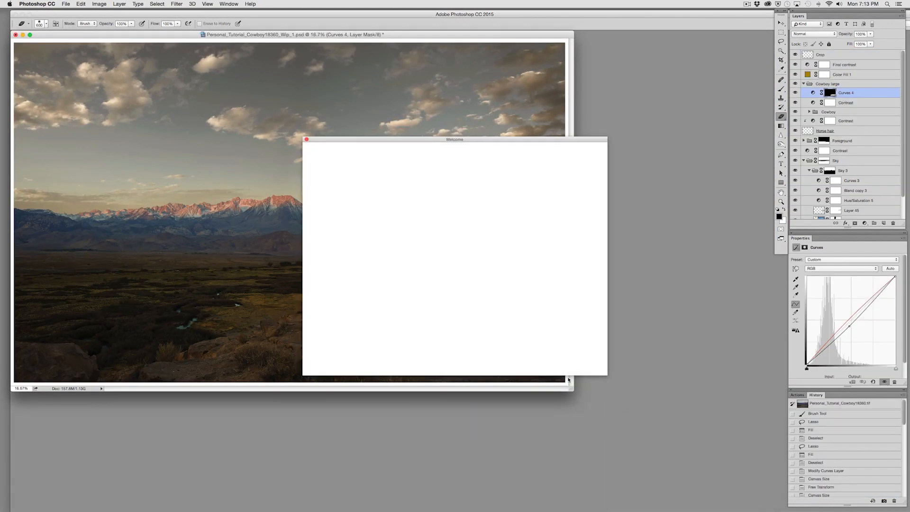
pyautogui.click(307, 140)
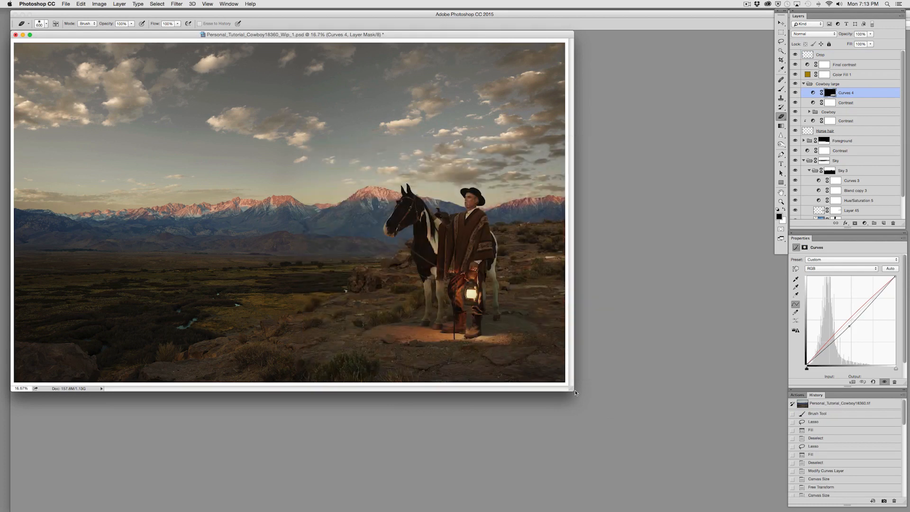
pyautogui.moveTo(591, 394); pyautogui.dragTo(793, 498)
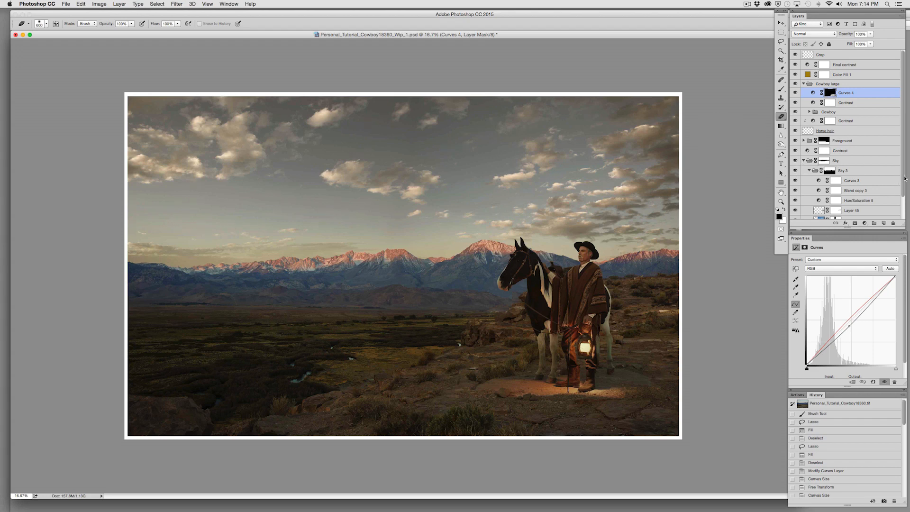
# Step: Select Curves 3 in the Sky 3 group, try a strongly raised black point, and settle it just above the corner
pyautogui.scroll(-3, 905, 178)
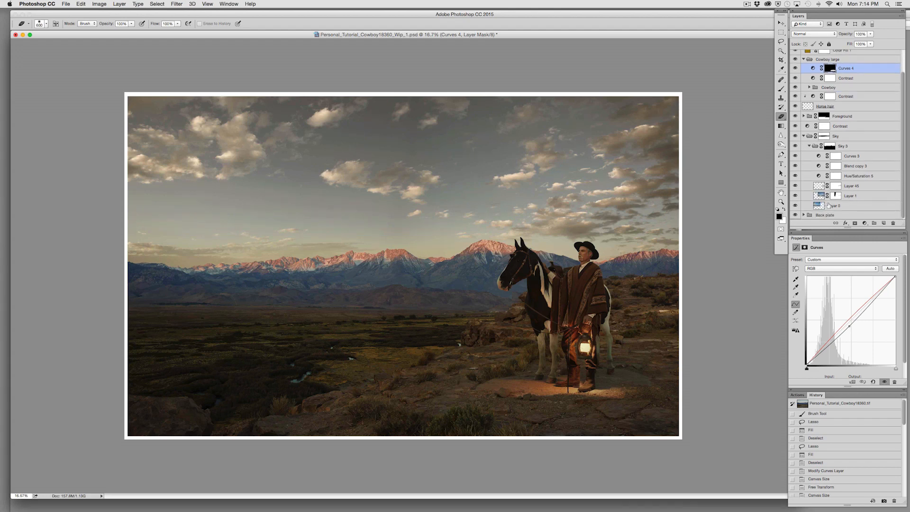
pyautogui.click(852, 156)
pyautogui.moveTo(808, 362); pyautogui.dragTo(785, 345)
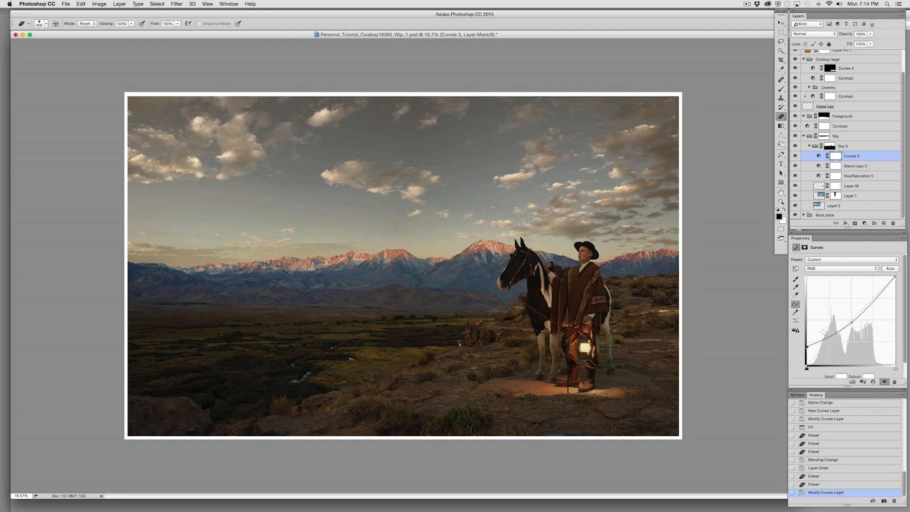
pyautogui.click(850, 322)
pyautogui.moveTo(806, 347); pyautogui.dragTo(792, 359)
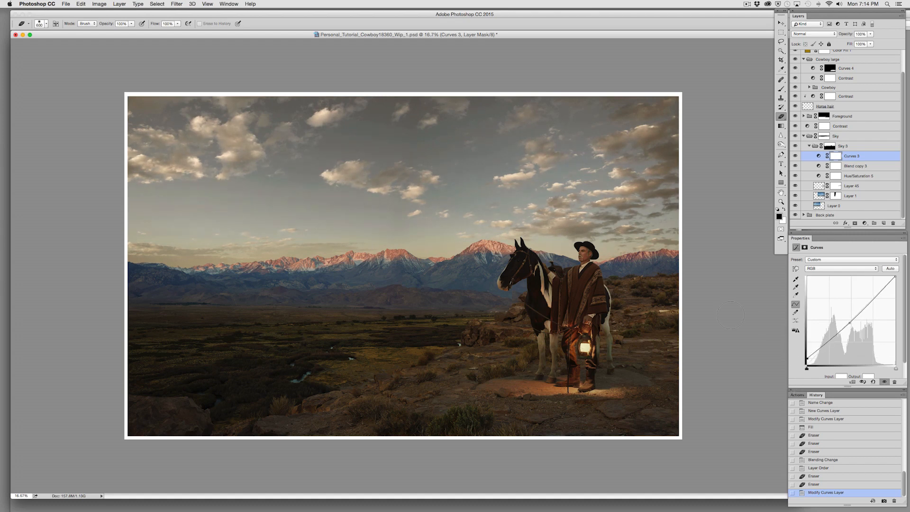
# Step: Inspect the open sky up close, erase a stroke across it on the Curves 3 mask, and raise the Curves 3 black point
pyautogui.press('super+plus')
pyautogui.press('super+plus')
pyautogui.press('super+plus')
pyautogui.press('super+plus')
pyautogui.moveTo(268, 242); pyautogui.dragTo(526, 400)
pyautogui.moveTo(204, 124)
pyautogui.mouseDown()
pyautogui.moveTo(445, 323)
pyautogui.moveTo(482, 158)
pyautogui.mouseUp()
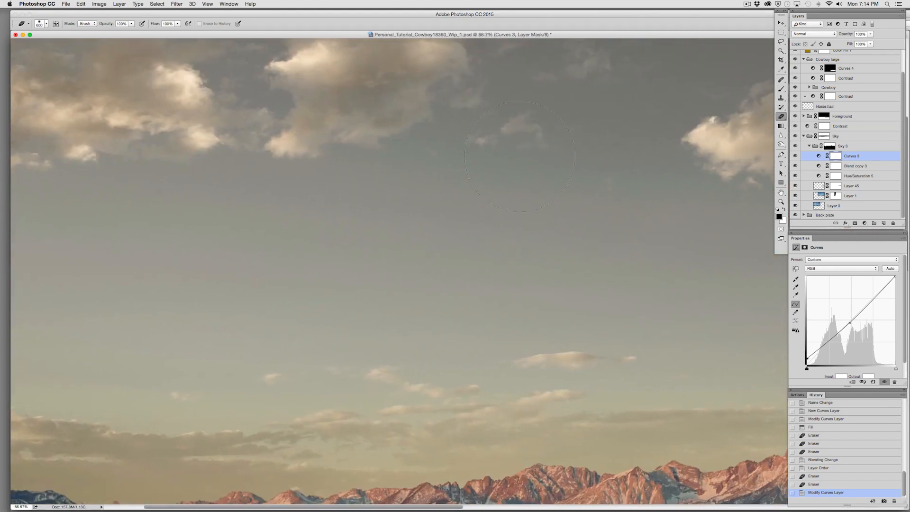
pyautogui.moveTo(368, 285); pyautogui.dragTo(551, 187)
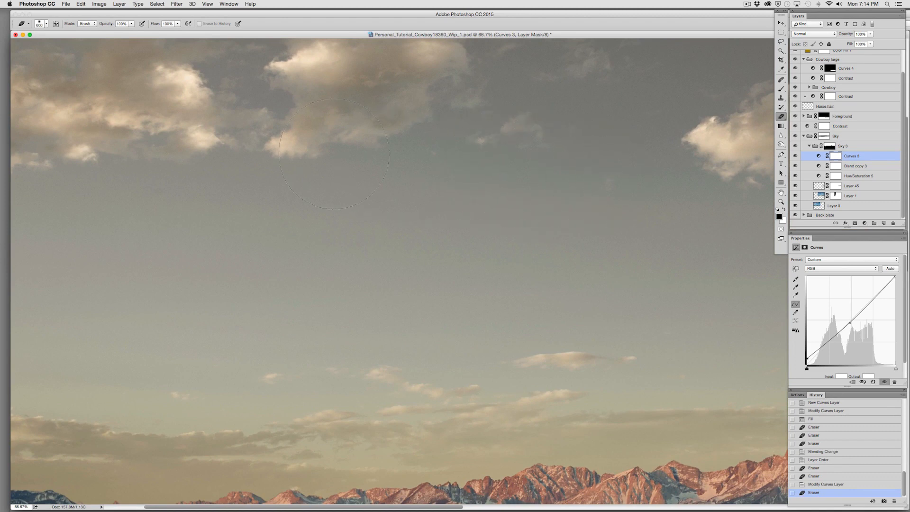
pyautogui.moveTo(807, 361)
pyautogui.mouseDown()
pyautogui.moveTo(803, 345)
pyautogui.moveTo(795, 349)
pyautogui.mouseUp()
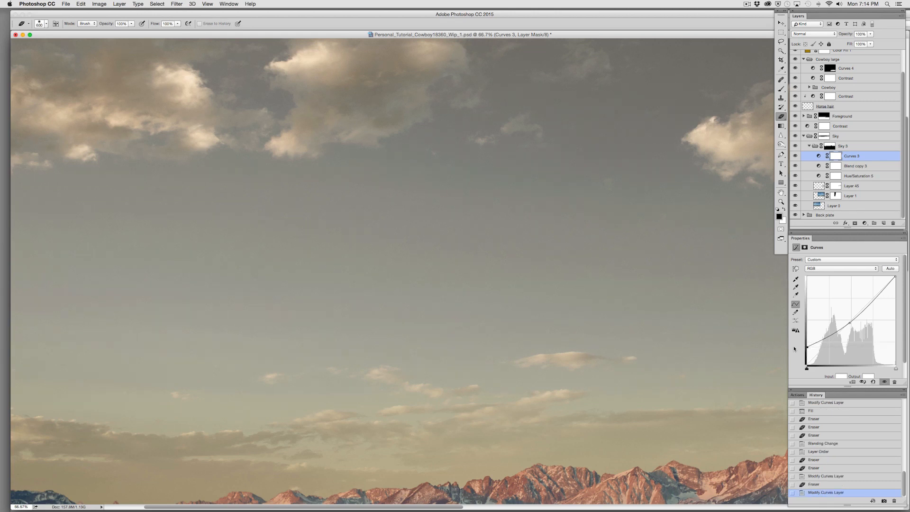
pyautogui.press('super+0')
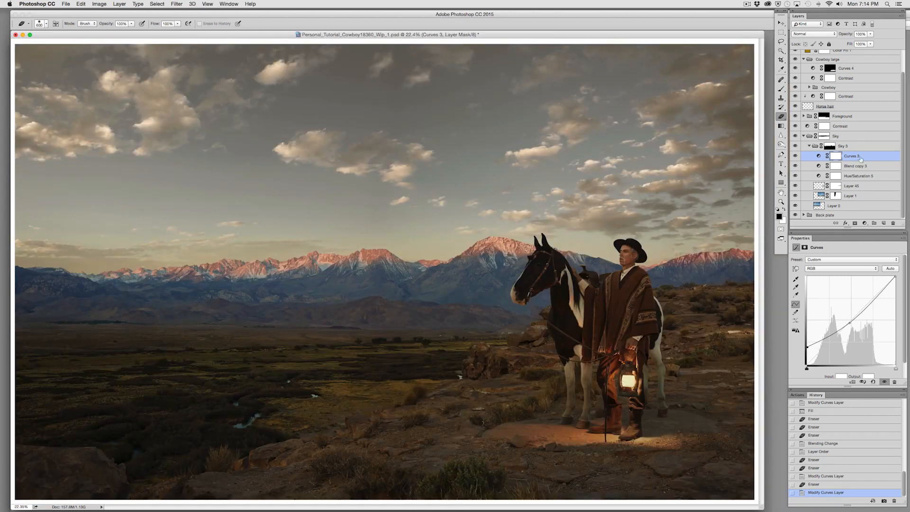
# Step: Add a solid colour fill layer directly above Layer 1 in the Sky 3 group, using pale yellow #ebebc9
pyautogui.click(854, 195)
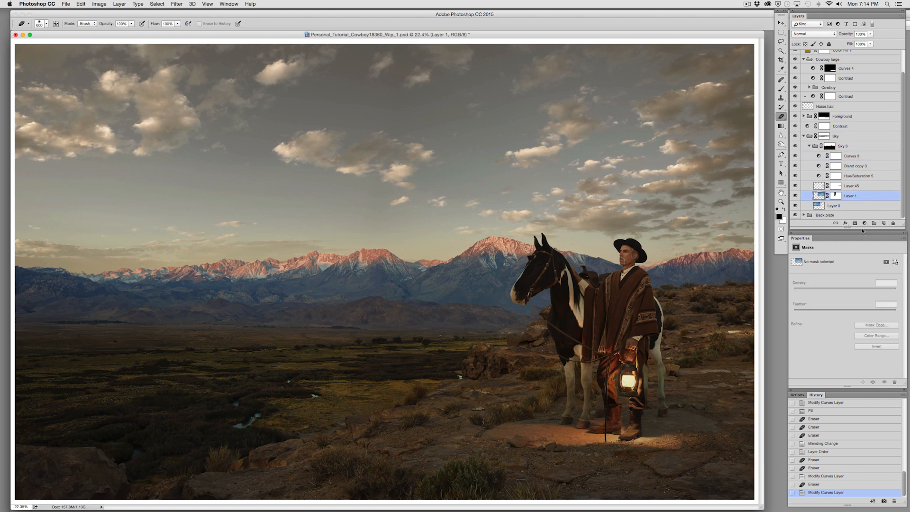
pyautogui.click(865, 223)
pyautogui.click(872, 228)
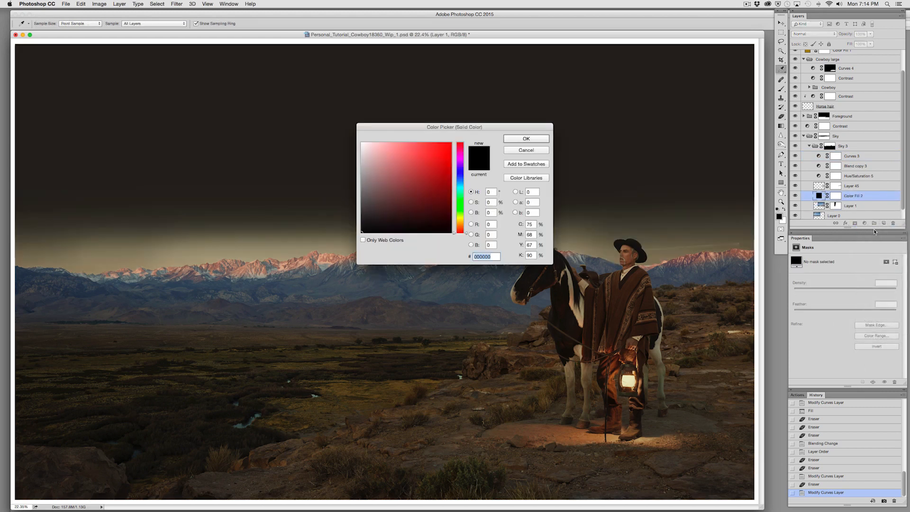
pyautogui.click(461, 219)
pyautogui.click(367, 171)
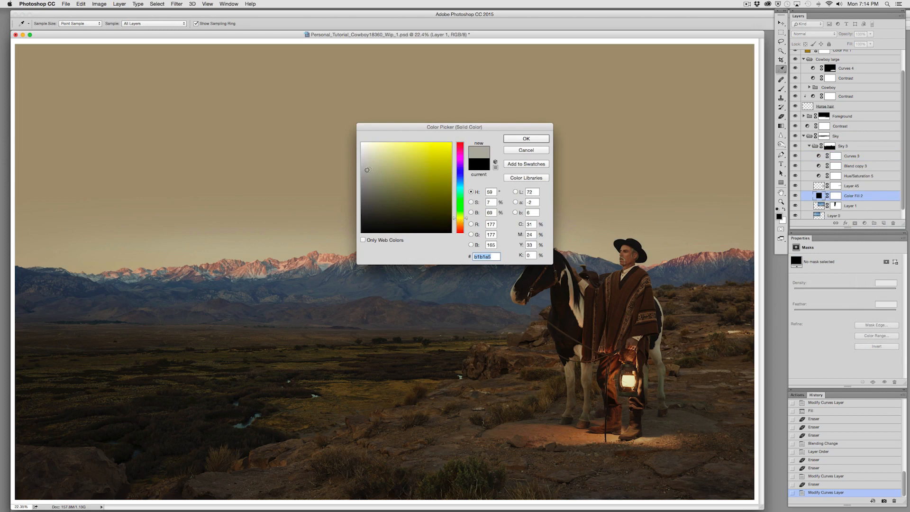
pyautogui.moveTo(367, 163); pyautogui.dragTo(375, 149)
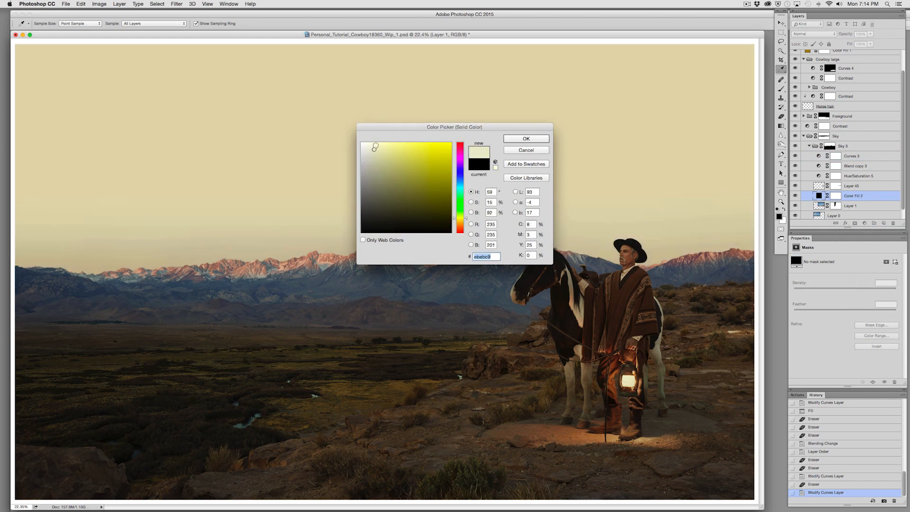
pyautogui.click(521, 141)
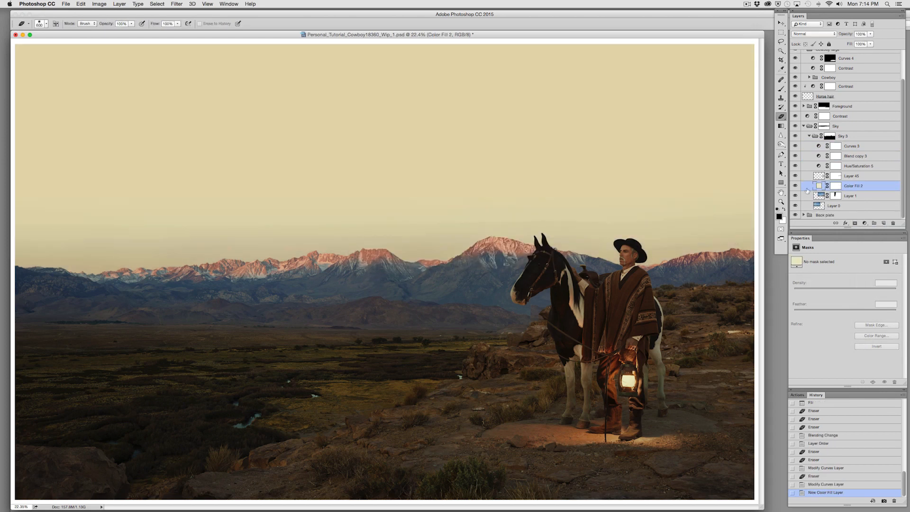
# Step: Lower the pale yellow fill layer's opacity to 15% and enlarge the document window around the zoomed-out image
pyautogui.click(871, 34)
pyautogui.moveTo(873, 42); pyautogui.dragTo(845, 43)
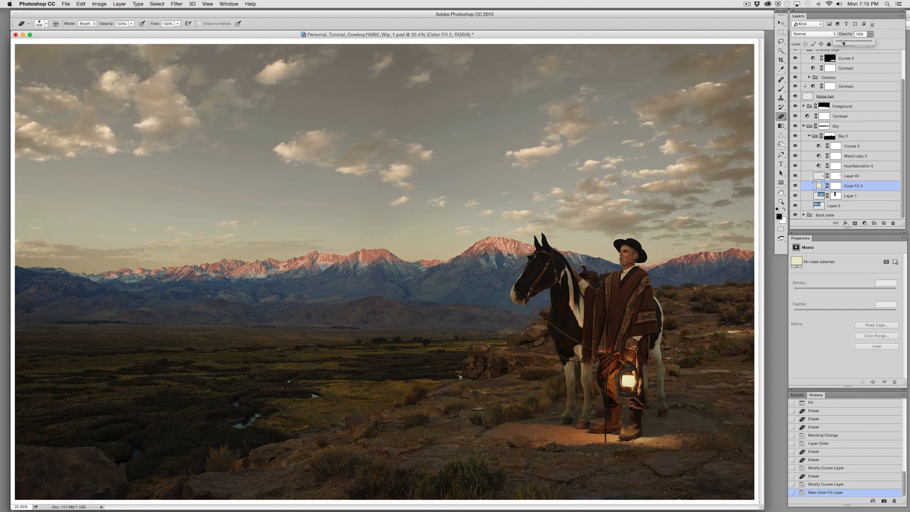
pyautogui.moveTo(842, 43); pyautogui.dragTo(836, 42)
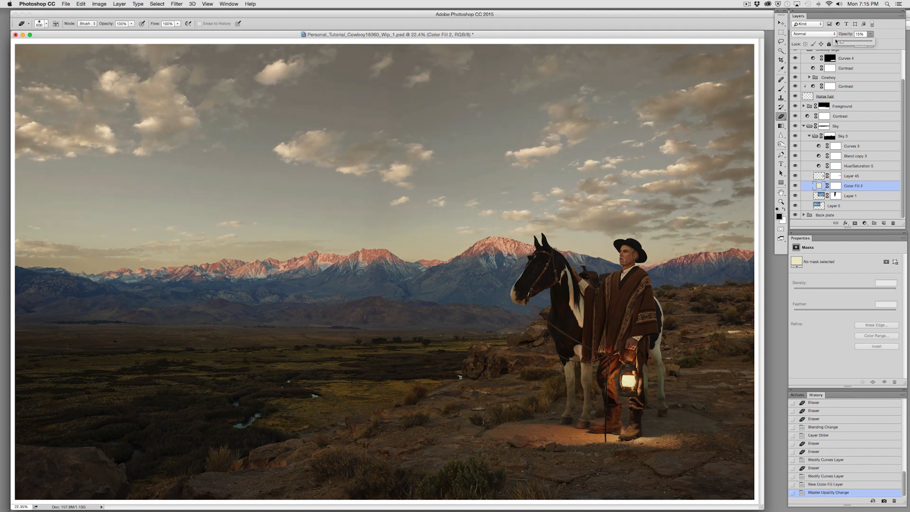
pyautogui.press('super+minus')
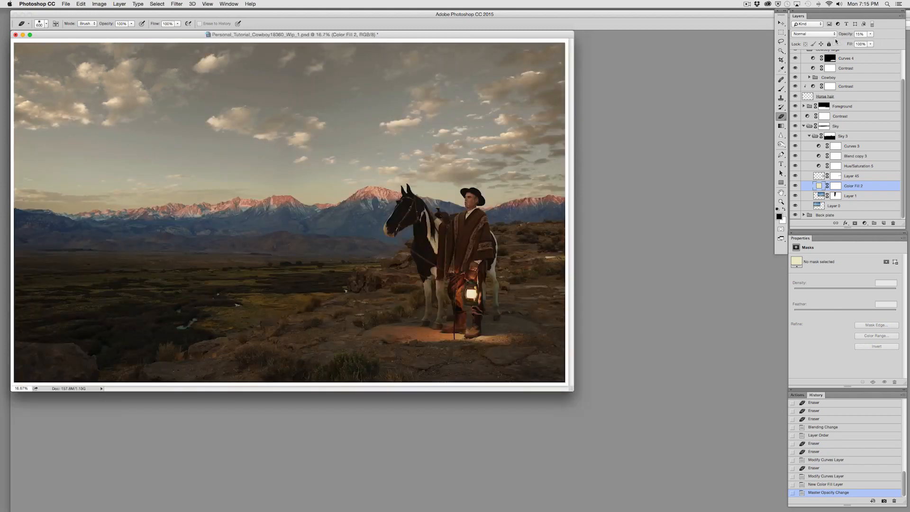
pyautogui.moveTo(599, 399); pyautogui.dragTo(745, 488)
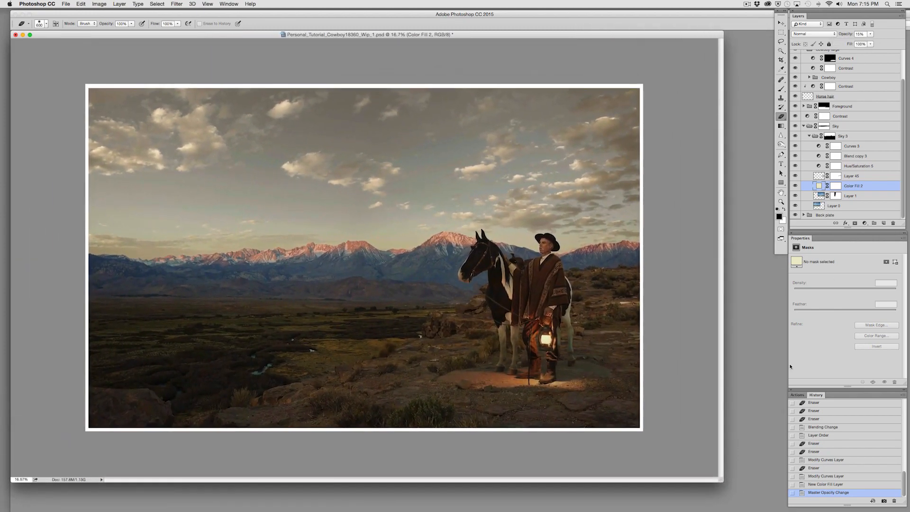
# Step: Compare the sky with and without the Curves 3 adjustment and the pale yellow fill by toggling each layer's visibility
pyautogui.click(796, 147)
pyautogui.click(797, 146)
pyautogui.click(820, 147)
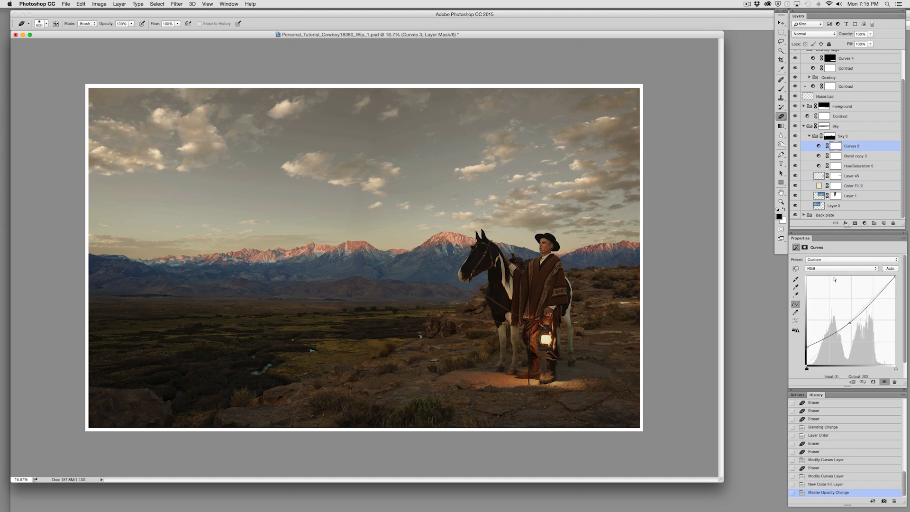
pyautogui.click(796, 187)
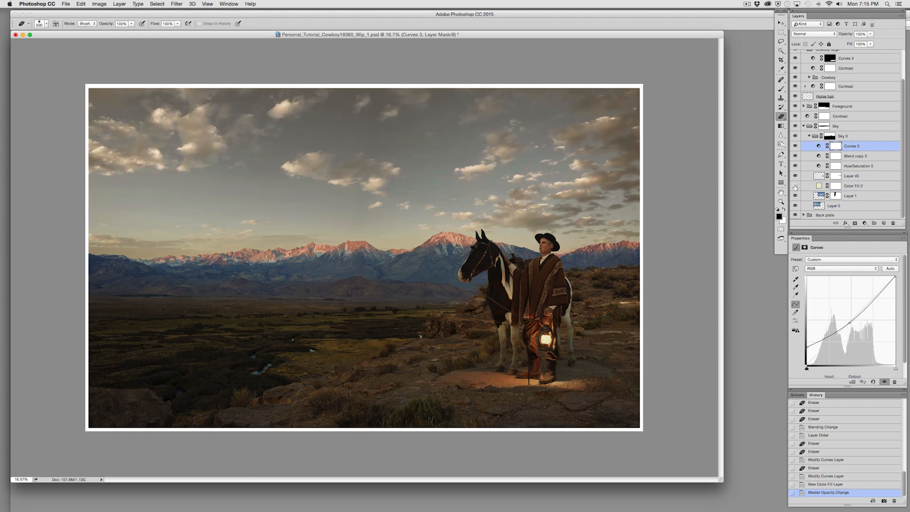
pyautogui.click(796, 187)
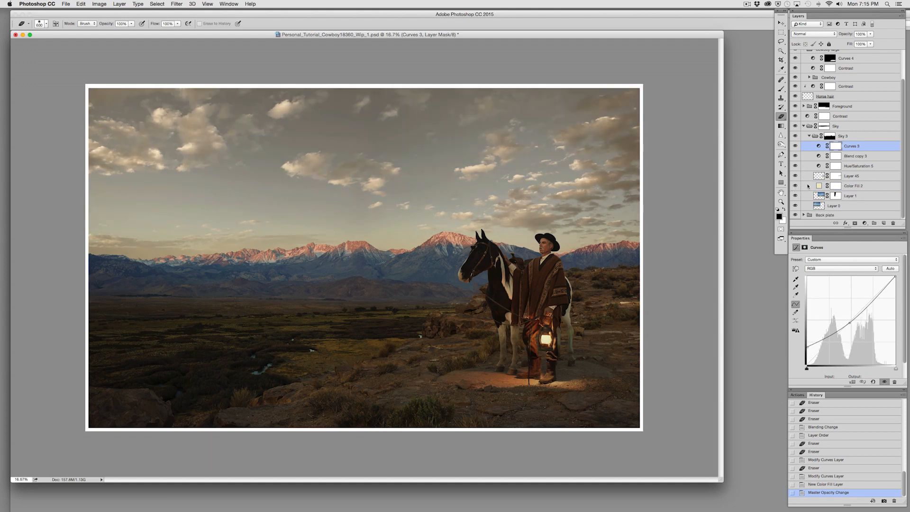
pyautogui.click(850, 187)
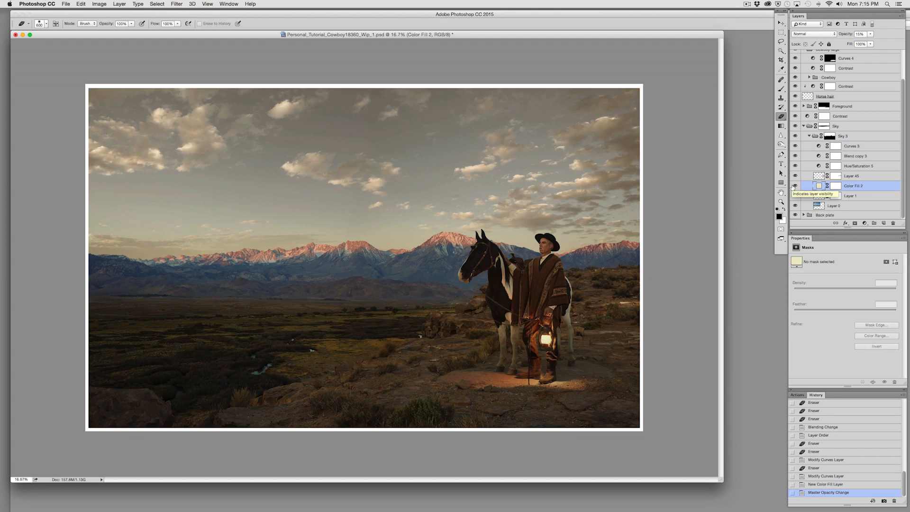
# Step: Compare the sky before and after the haze edits by switching between the earlier Eraser history state and the latest one
pyautogui.click(822, 471)
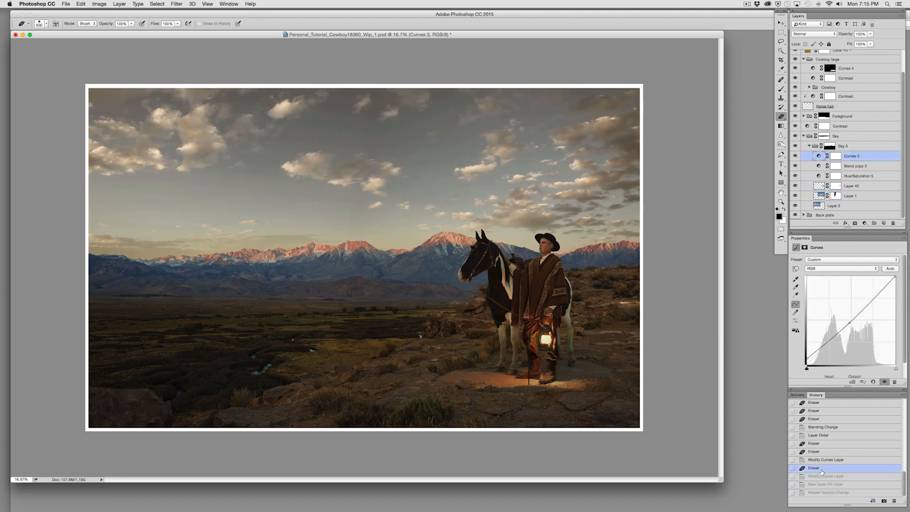
pyautogui.press('super+z')
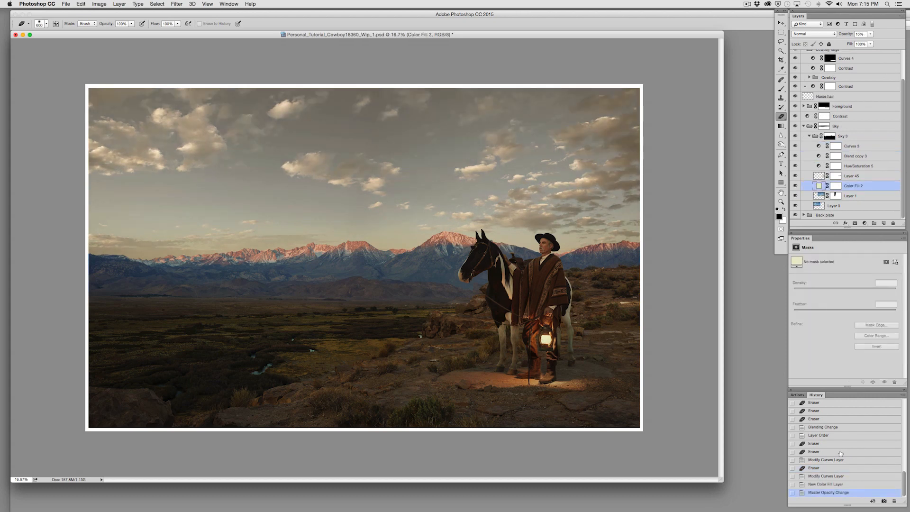
pyautogui.press('super+z')
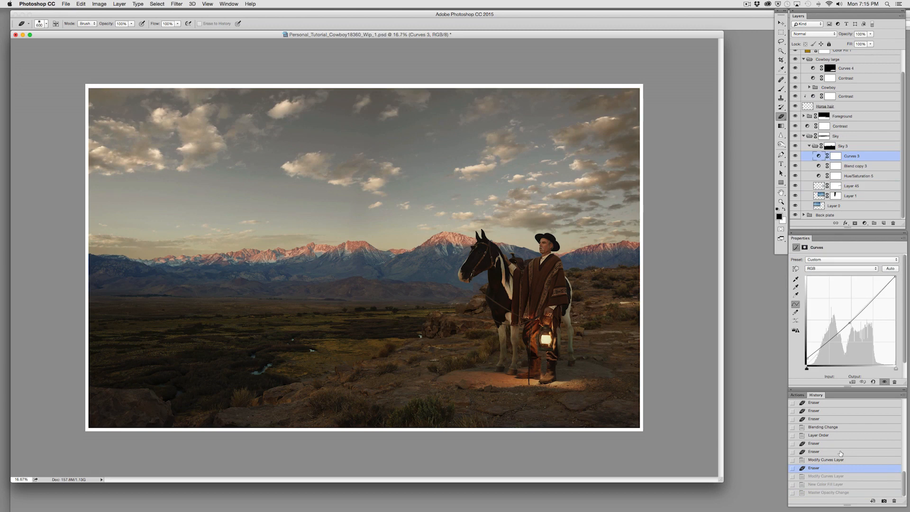
pyautogui.press('super+z')
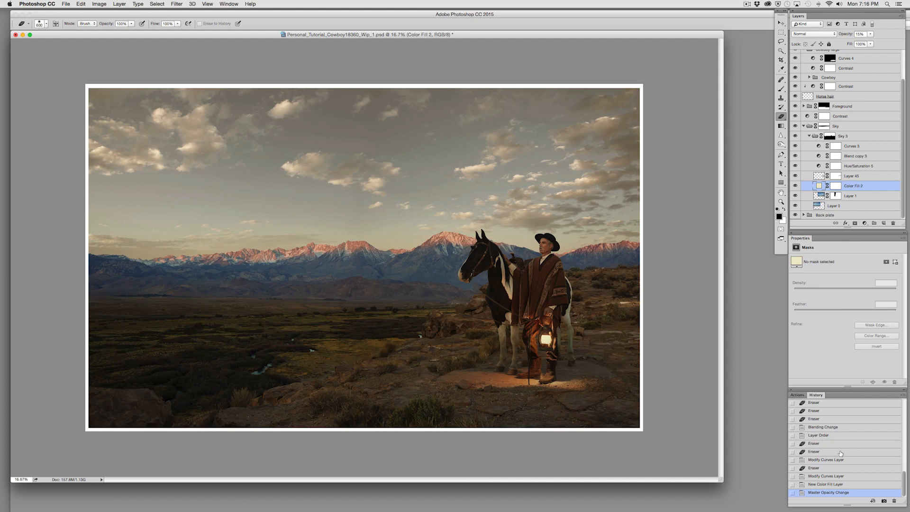
# Step: Lower the black point of Curves 3 to just above the corner, and collapse the Sky 3 and Sky groups
pyautogui.click(848, 148)
pyautogui.moveTo(807, 346); pyautogui.dragTo(808, 356)
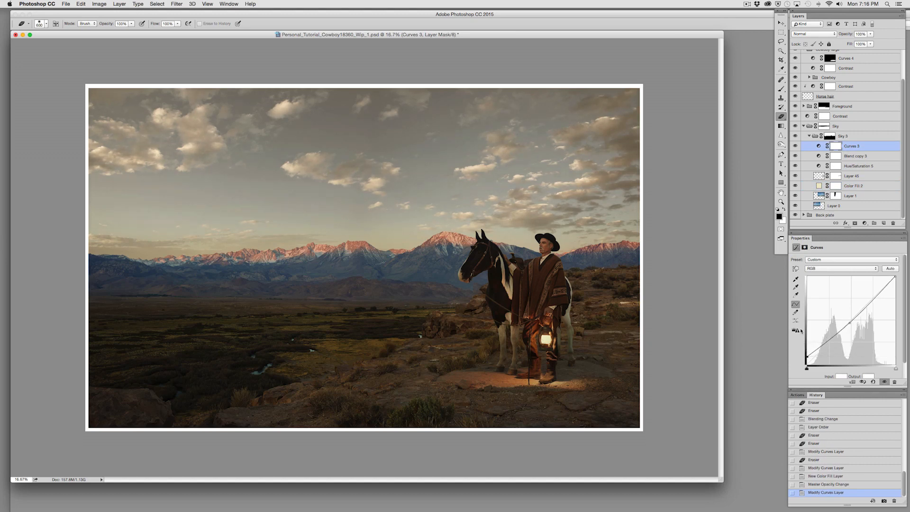
pyautogui.click(809, 136)
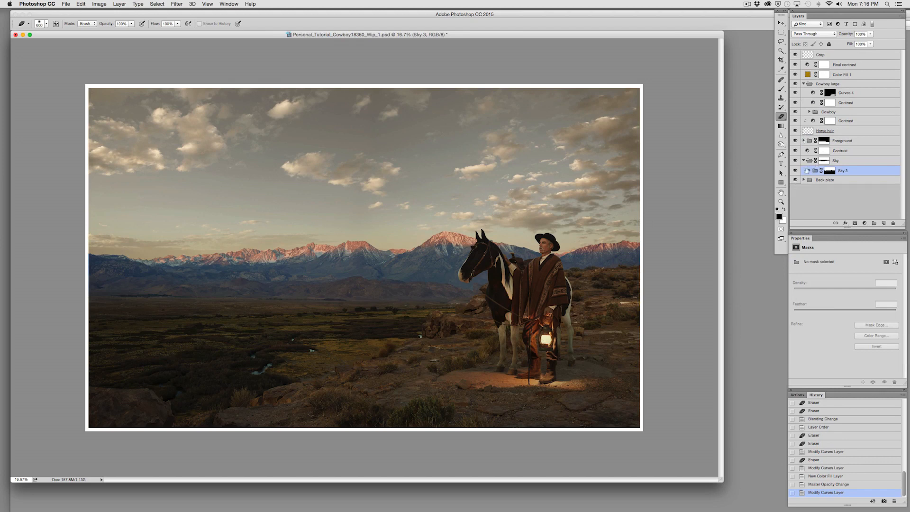
pyautogui.click(803, 161)
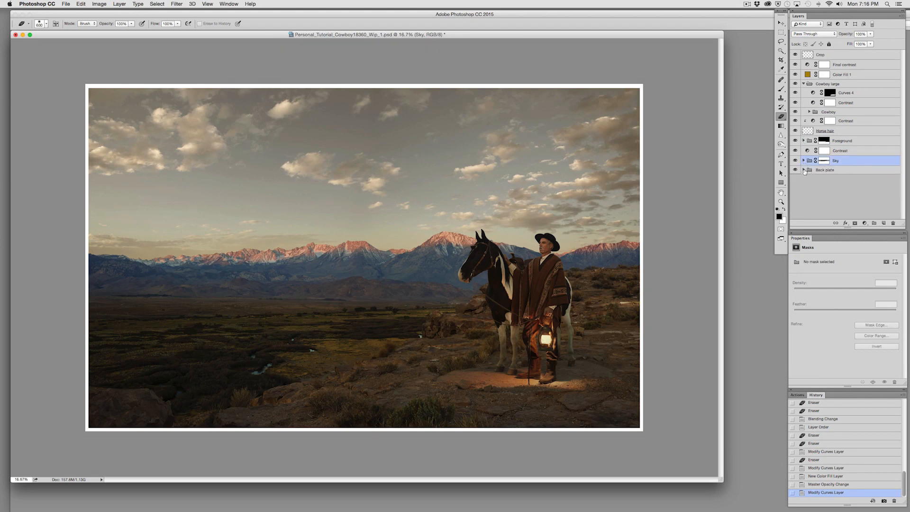
# Step: Expand the Back plate group, add a Curves adjustment layer above blend mountain, and place shadow and highlight points on its curve
pyautogui.click(804, 170)
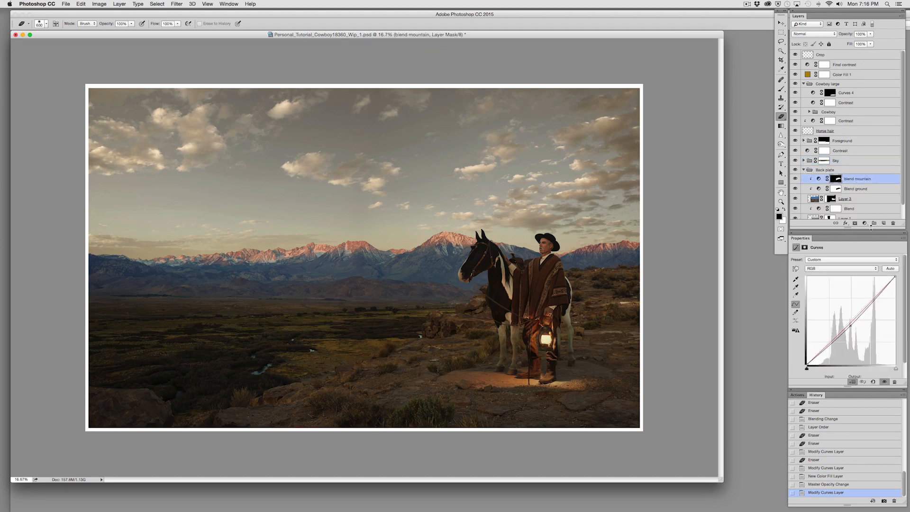
pyautogui.click(865, 223)
pyautogui.click(875, 260)
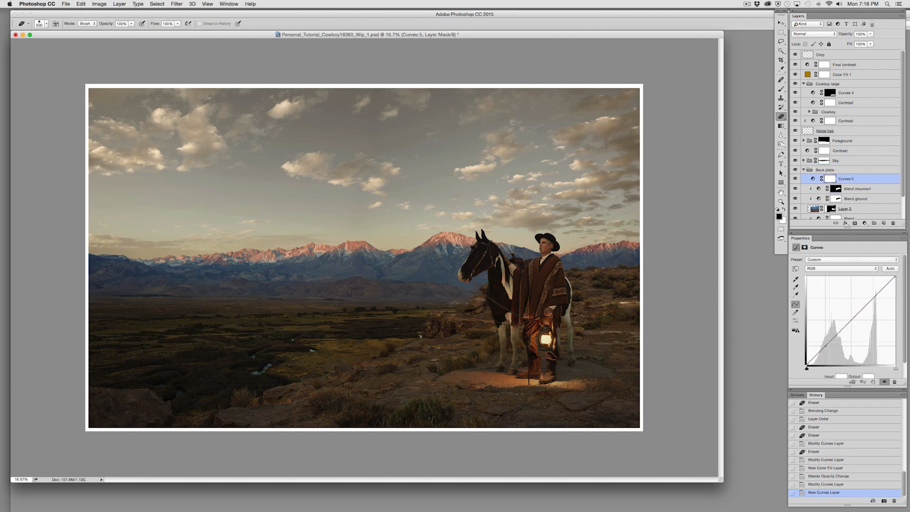
pyautogui.click(826, 346)
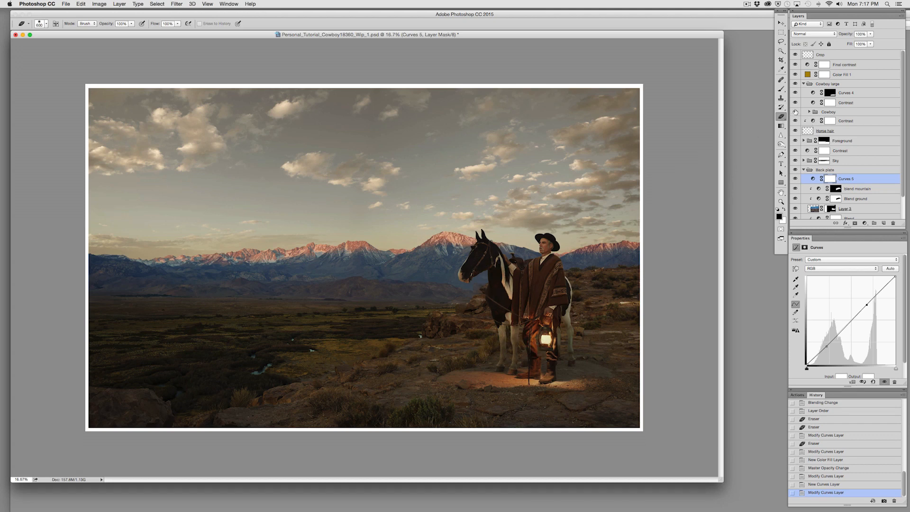
# Step: Pull down the midtones of the Contrast curve above the Cowboy group and fine-tune its shadow and midtone points
pyautogui.click(847, 104)
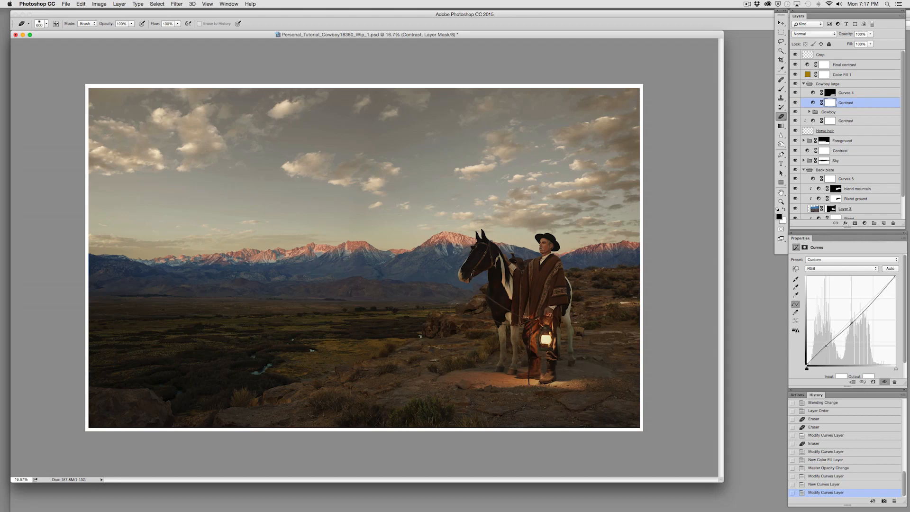
pyautogui.click(826, 346)
pyautogui.moveTo(852, 322); pyautogui.dragTo(860, 318)
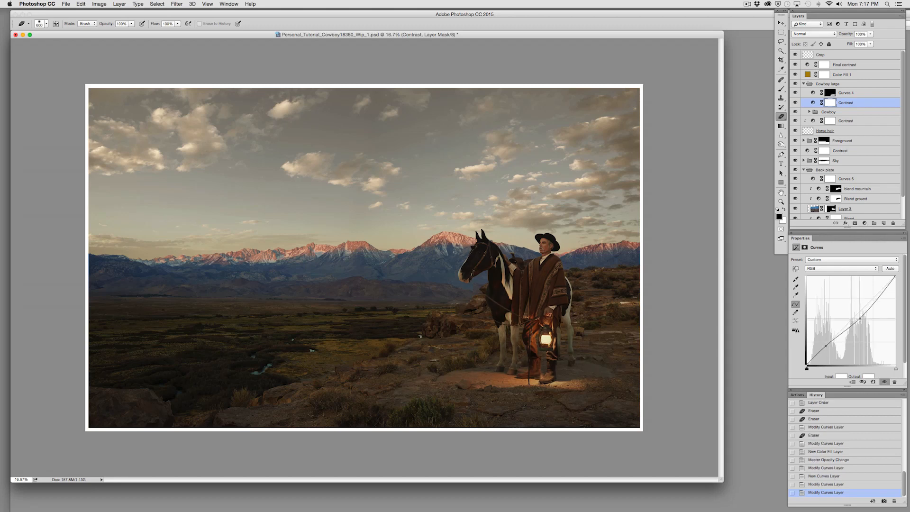
pyautogui.click(828, 347)
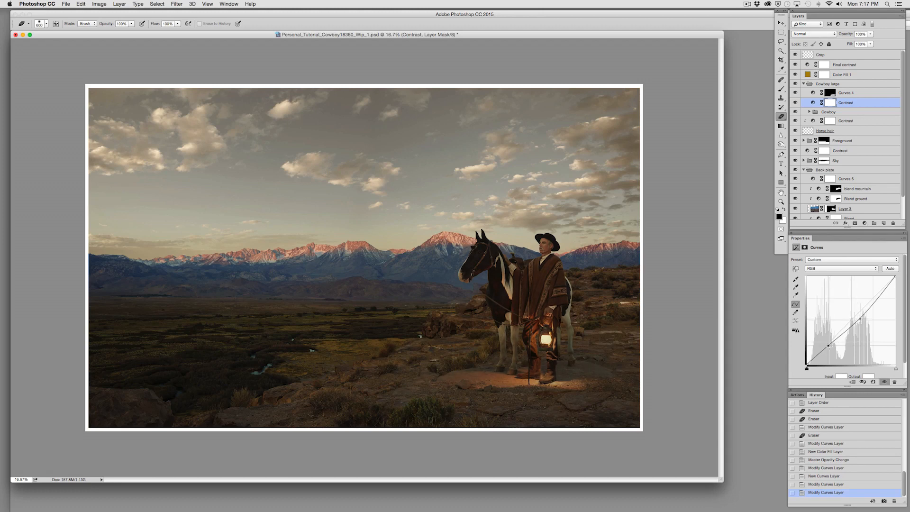
pyautogui.moveTo(859, 320); pyautogui.dragTo(860, 319)
pyautogui.moveTo(828, 345); pyautogui.dragTo(830, 344)
# Step: Compare the cowboy and horse before and after the last Contrast curve change by switching between the two history states
pyautogui.click(826, 485)
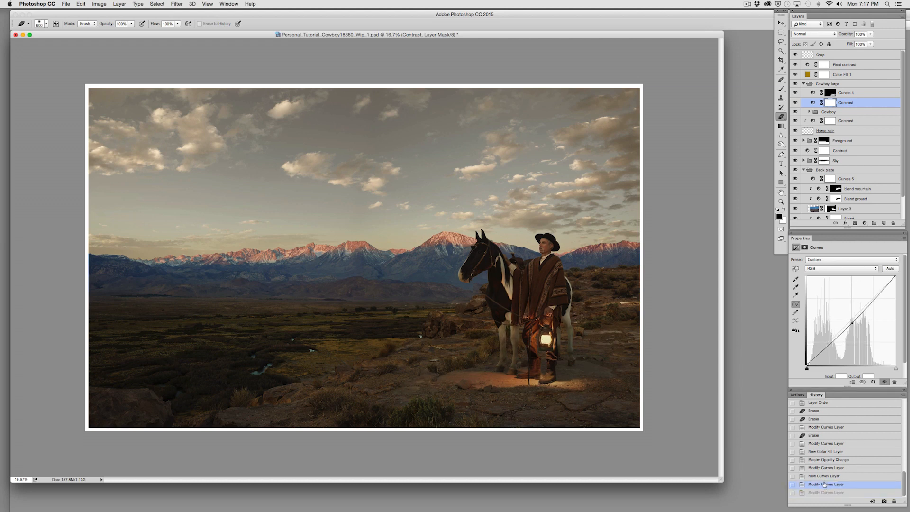
pyautogui.press('super+z')
pyautogui.press('super+z')
pyautogui.press('super+z')
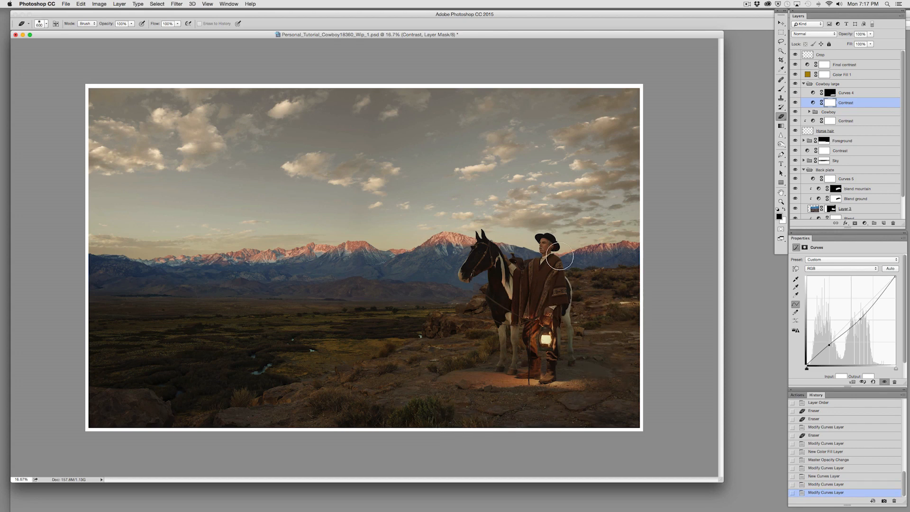
# Step: Target the layer mask of the Contrast adjustment above the Cowboy group and set up an enlarged Brush for it
pyautogui.click(831, 102)
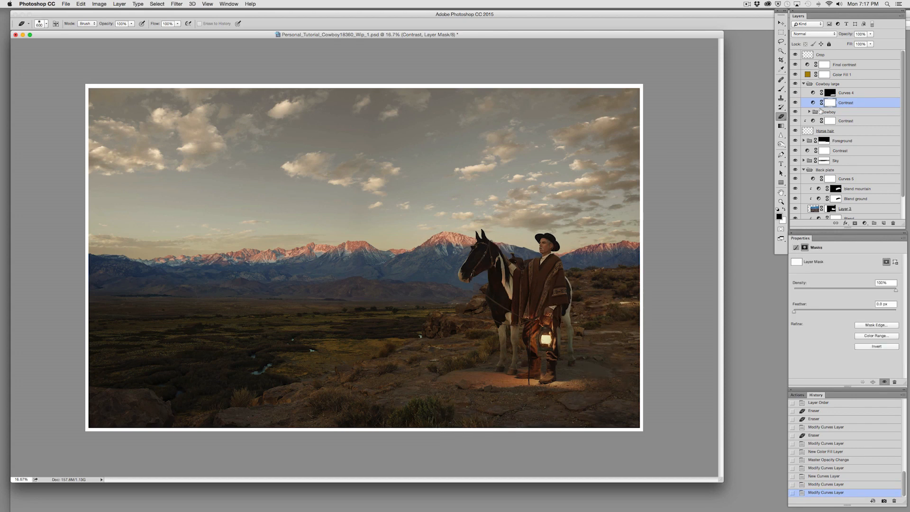
pyautogui.click(781, 89)
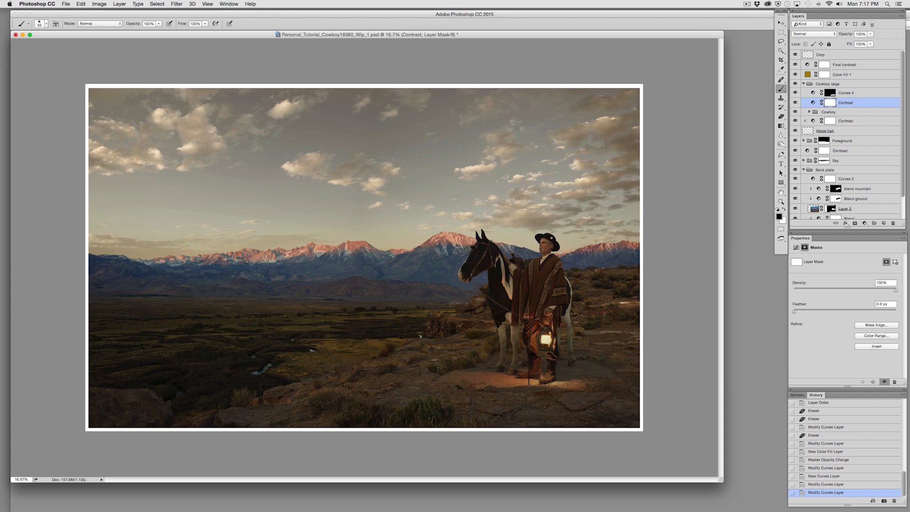
pyautogui.press(']')
pyautogui.press(']')
pyautogui.press(']')
pyautogui.press(']')
pyautogui.press(']')
pyautogui.press(']')
pyautogui.press(']')
pyautogui.press(']')
pyautogui.press(']')
pyautogui.press(']')
pyautogui.press(']')
# Step: Try to paint the cowboy's face and neck out of the Contrast mask with the Brush at 100% opacity
pyautogui.click(549, 244)
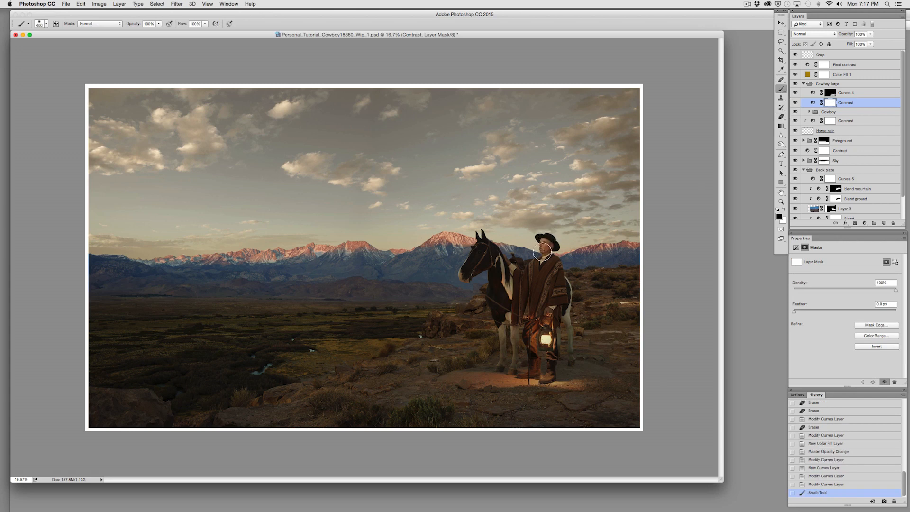
pyautogui.click(542, 253)
pyautogui.click(546, 262)
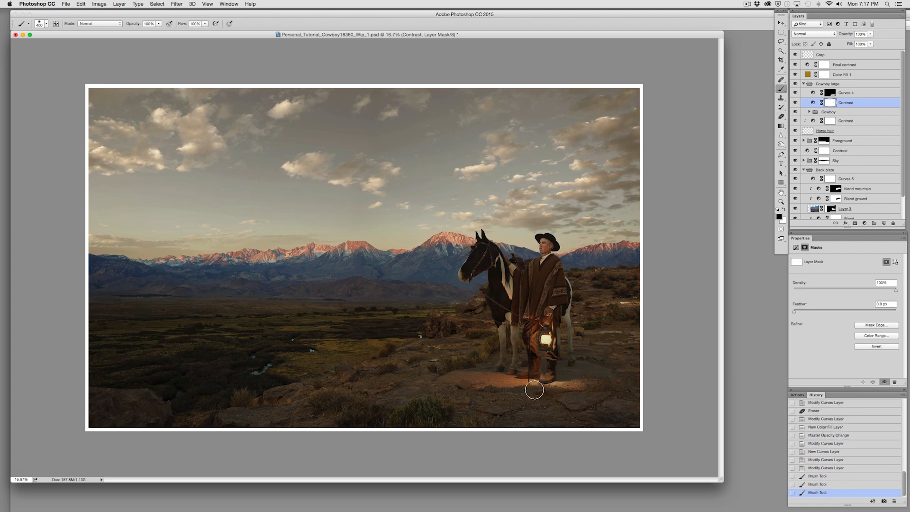
pyautogui.click(826, 468)
# Step: Set the Brush opacity to 30% and paint repeatedly over the cowboy's face and neck on the Contrast mask
pyautogui.press('3')
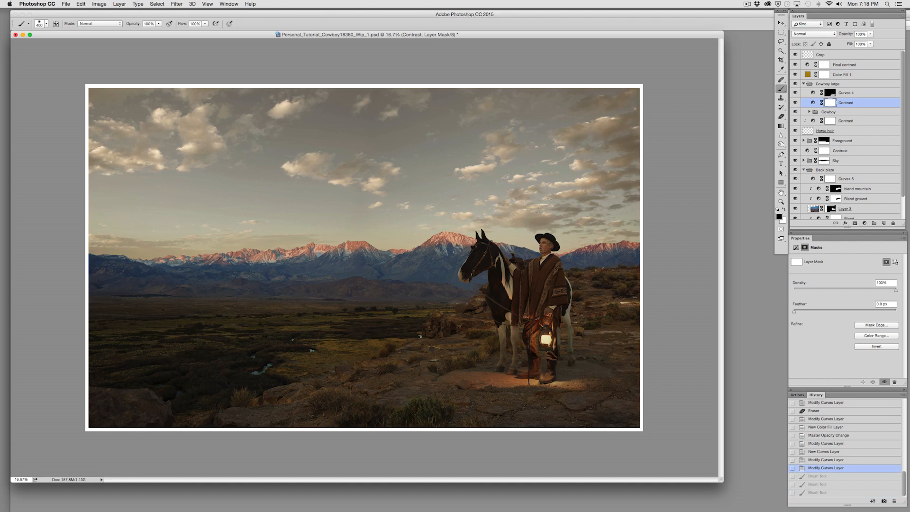
pyautogui.moveTo(543, 246)
pyautogui.mouseDown()
pyautogui.moveTo(545, 268)
pyautogui.moveTo(542, 261)
pyautogui.mouseUp()
pyautogui.moveTo(545, 243); pyautogui.dragTo(539, 258)
pyautogui.moveTo(541, 248)
pyautogui.mouseDown()
pyautogui.moveTo(523, 311)
pyautogui.moveTo(548, 237)
pyautogui.moveTo(540, 249)
pyautogui.mouseUp()
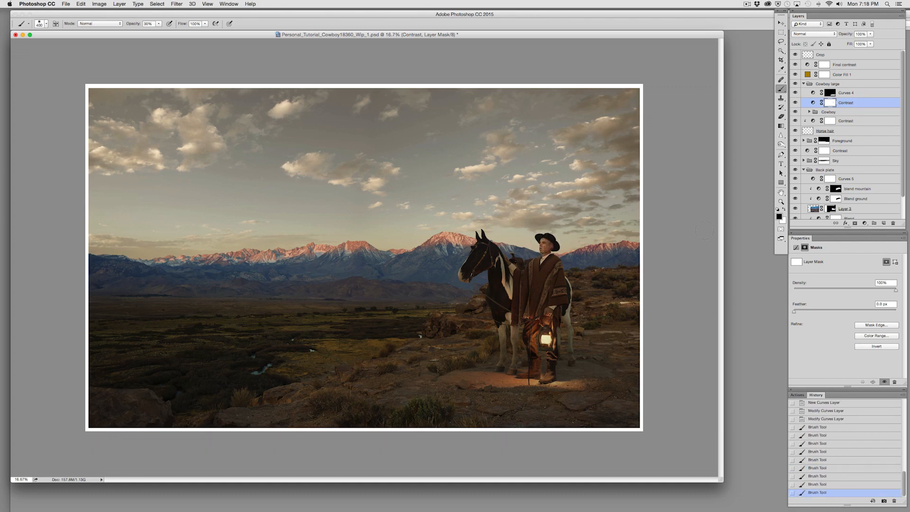
# Step: Clean up the Contrast mask with a smaller Eraser around the cowboy's hat brim, face, hair, neck and shoulder
pyautogui.press('super+plus')
pyautogui.press('super+plus')
pyautogui.press('super+plus')
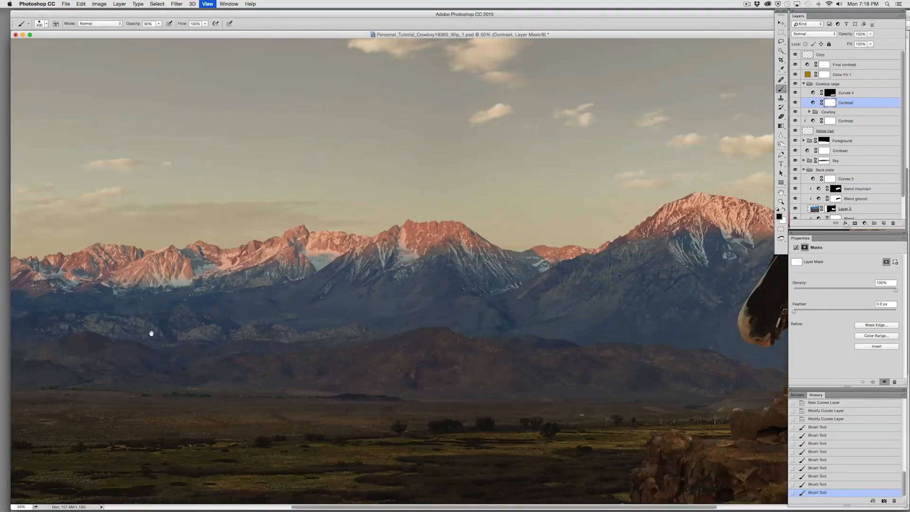
pyautogui.press('super+plus')
pyautogui.moveTo(759, 330); pyautogui.dragTo(152, 334)
pyautogui.moveTo(445, 312); pyautogui.dragTo(416, 342)
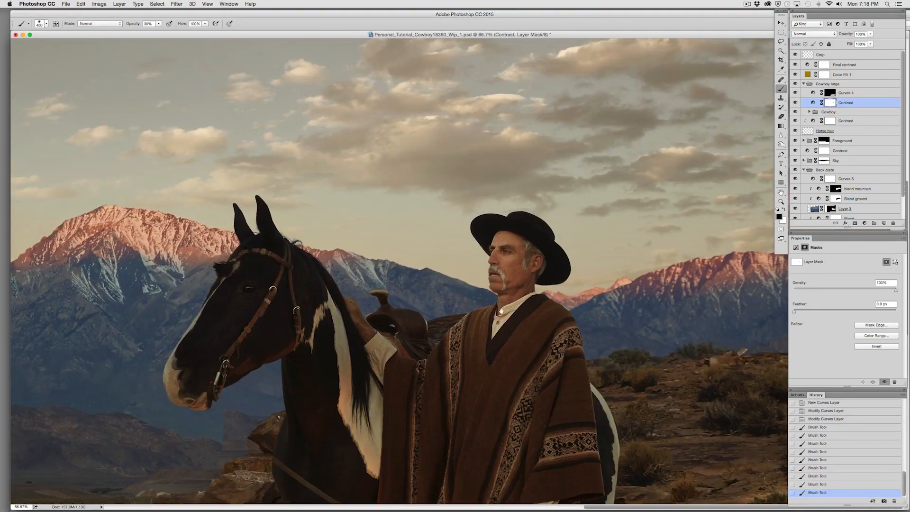
pyautogui.press('e')
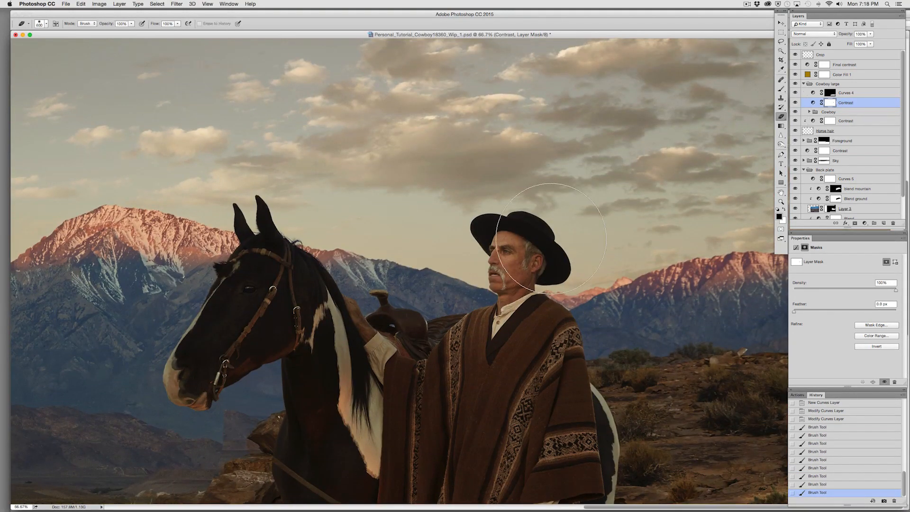
pyautogui.press('[')
pyautogui.press('[')
pyautogui.press('[')
pyautogui.press('[')
pyautogui.press('[')
pyautogui.press('[')
pyautogui.press('[')
pyautogui.moveTo(537, 250)
pyautogui.mouseDown()
pyautogui.moveTo(536, 315)
pyautogui.moveTo(546, 292)
pyautogui.moveTo(535, 253)
pyautogui.mouseUp()
pyautogui.moveTo(535, 253)
pyautogui.mouseDown()
pyautogui.moveTo(528, 236)
pyautogui.moveTo(508, 231)
pyautogui.mouseUp()
pyautogui.moveTo(508, 230); pyautogui.dragTo(498, 228)
pyautogui.moveTo(500, 228)
pyautogui.mouseDown()
pyautogui.moveTo(543, 229)
pyautogui.moveTo(539, 273)
pyautogui.mouseUp()
pyautogui.moveTo(539, 272)
pyautogui.mouseDown()
pyautogui.moveTo(504, 329)
pyautogui.moveTo(542, 302)
pyautogui.moveTo(568, 313)
pyautogui.mouseUp()
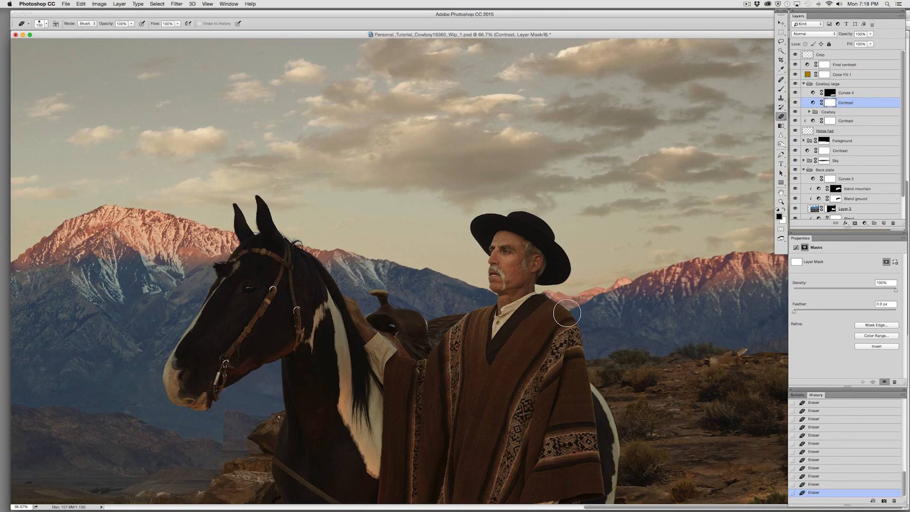
# Step: Lower the shadow point on the Final contrast curve to darken the whole image slightly
pyautogui.press('super+0')
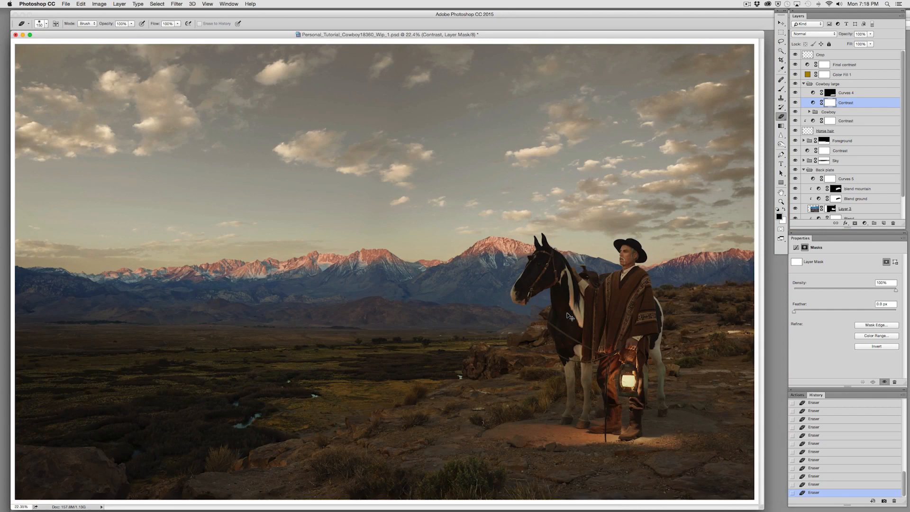
pyautogui.press('super+minus')
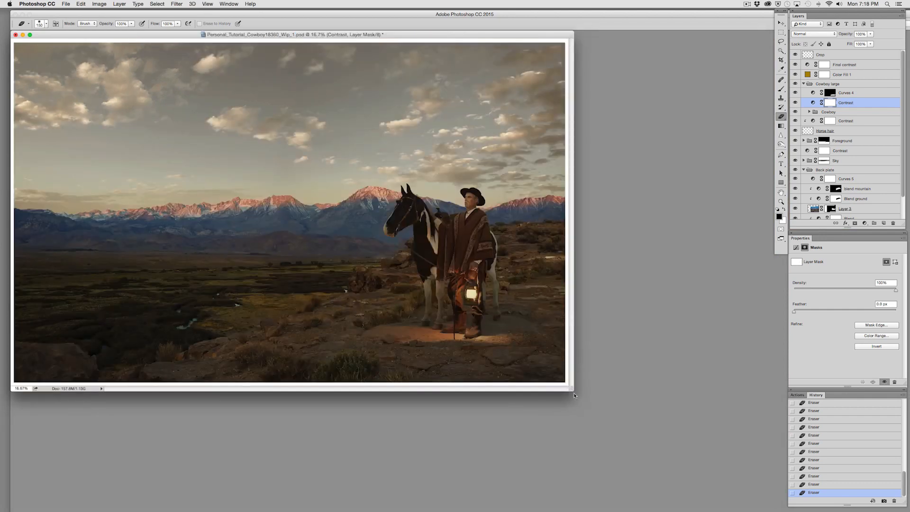
pyautogui.moveTo(575, 396); pyautogui.dragTo(727, 485)
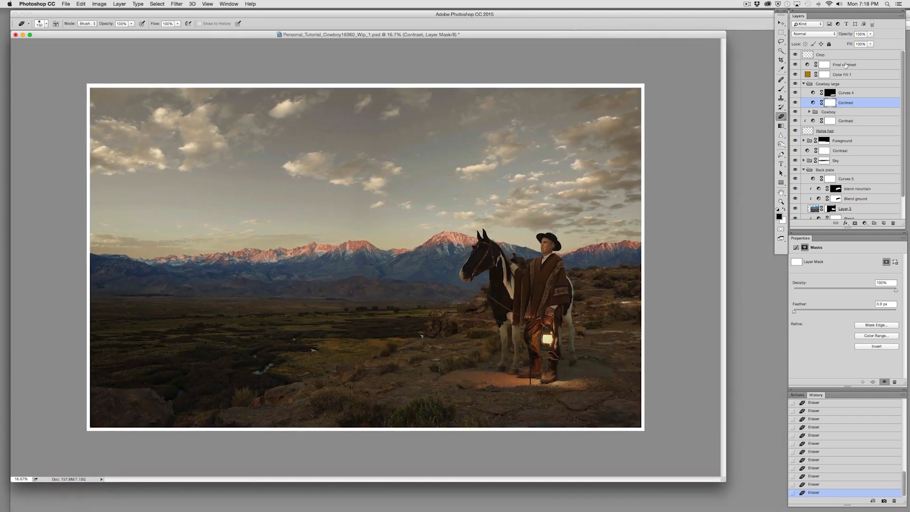
pyautogui.click(846, 65)
pyautogui.click(829, 345)
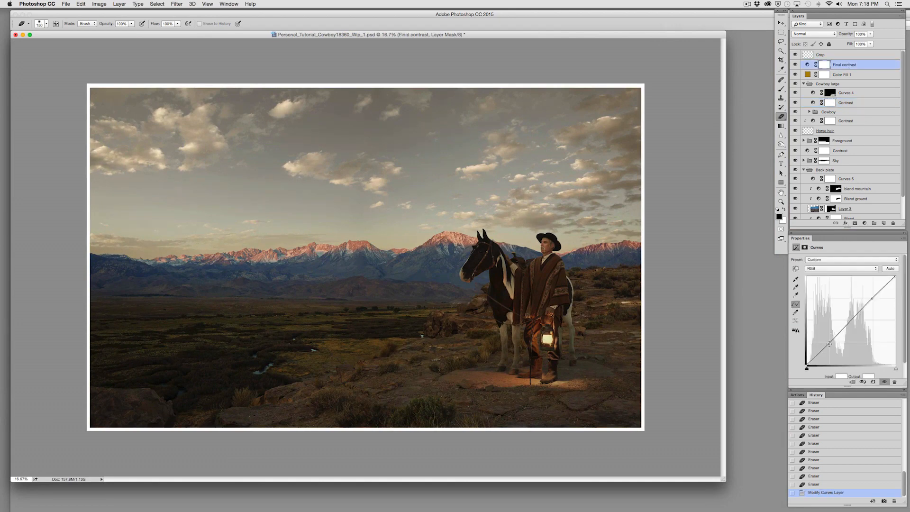
pyautogui.moveTo(830, 344); pyautogui.dragTo(829, 348)
# Step: Build a soft selection of the upper sky from a vertical black-to-white gradient in Quick Mask, and invert the selection
pyautogui.click(781, 126)
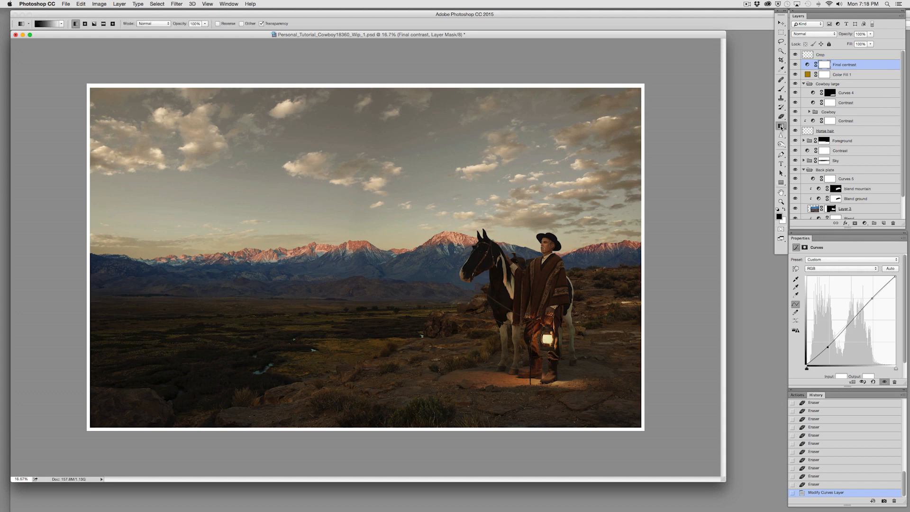
pyautogui.click(782, 229)
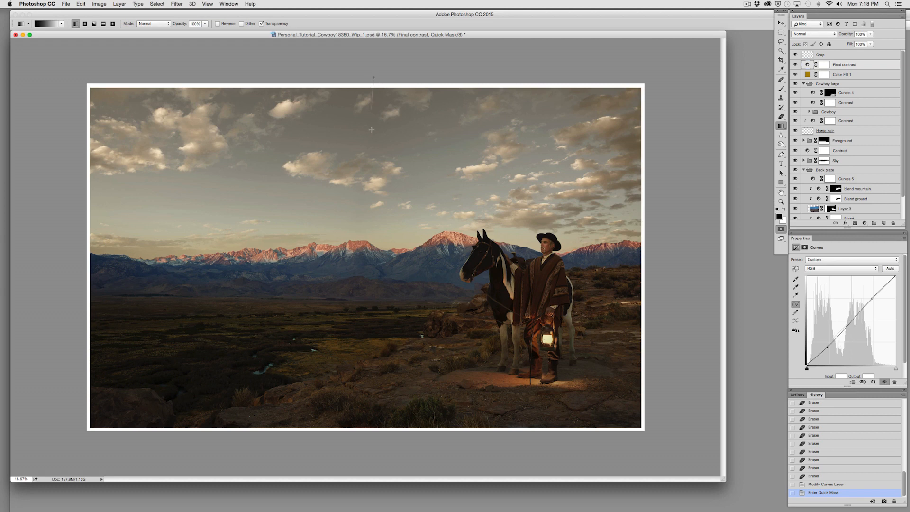
pyautogui.moveTo(372, 129); pyautogui.dragTo(373, 177)
pyautogui.moveTo(354, 181)
pyautogui.mouseDown()
pyautogui.moveTo(362, 147)
pyautogui.moveTo(345, 114)
pyautogui.moveTo(350, 155)
pyautogui.moveTo(289, 157)
pyautogui.moveTo(240, 115)
pyautogui.moveTo(290, 178)
pyautogui.moveTo(355, 221)
pyautogui.moveTo(275, 189)
pyautogui.moveTo(219, 131)
pyautogui.moveTo(338, 234)
pyautogui.moveTo(345, 202)
pyautogui.moveTo(345, 244)
pyautogui.moveTo(345, 174)
pyautogui.moveTo(345, 196)
pyautogui.mouseUp()
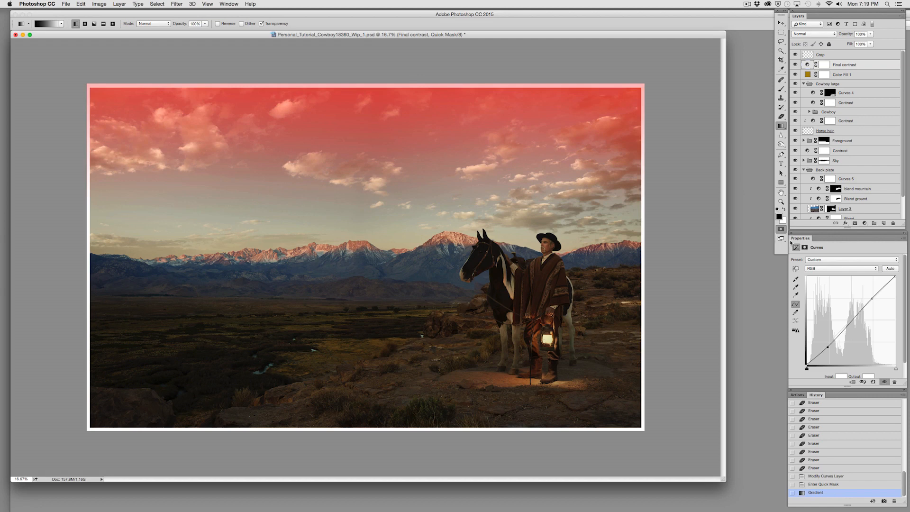
pyautogui.click(781, 230)
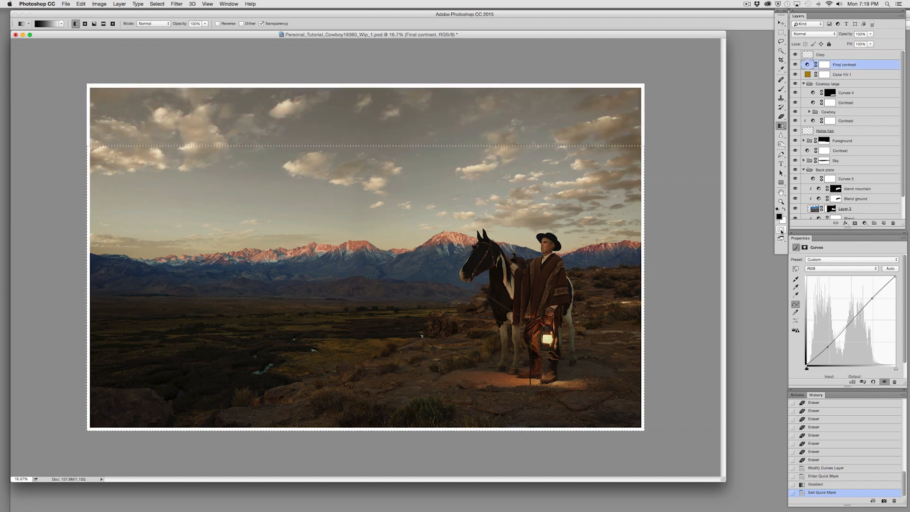
pyautogui.press('super+shift+i')
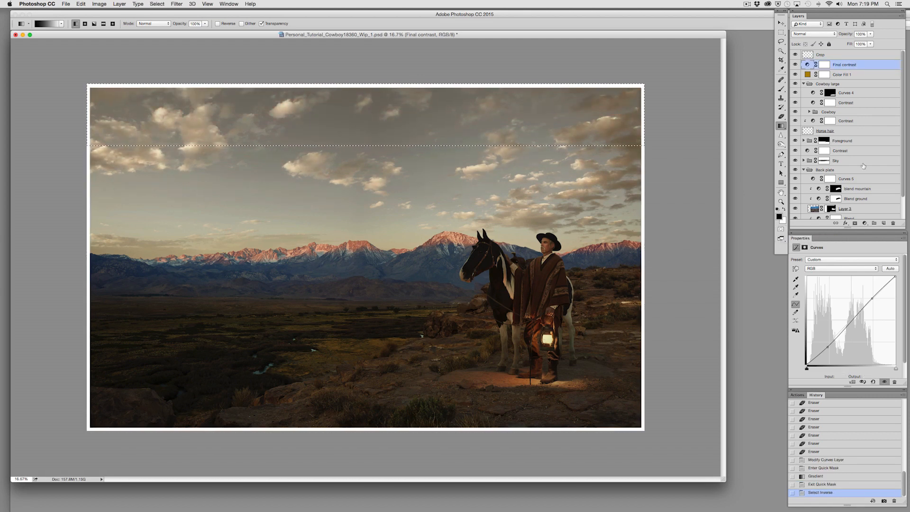
# Step: Add a Curves adjustment layer from the selection above Final contrast and pull its midtones down to darken the upper sky
pyautogui.click(865, 224)
pyautogui.click(868, 261)
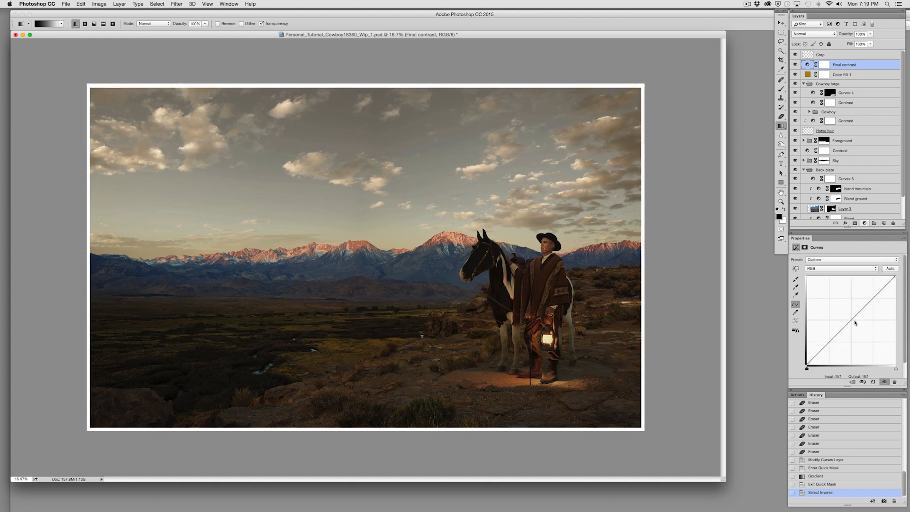
pyautogui.moveTo(849, 324); pyautogui.dragTo(867, 344)
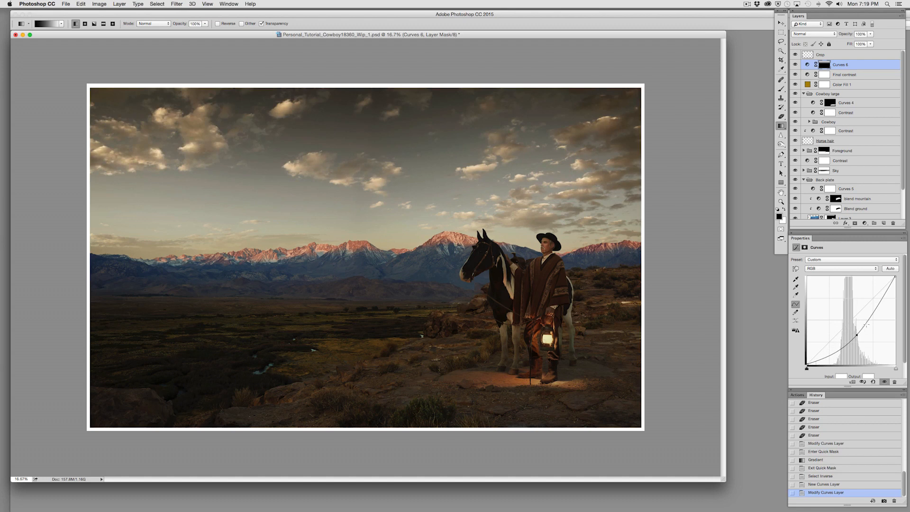
# Step: Check the darkening of the upper sky against the original and soften it by raising the midtone point of Curves 6
pyautogui.click(795, 66)
pyautogui.click(795, 66)
pyautogui.moveTo(857, 335); pyautogui.dragTo(851, 332)
pyautogui.press('super+z')
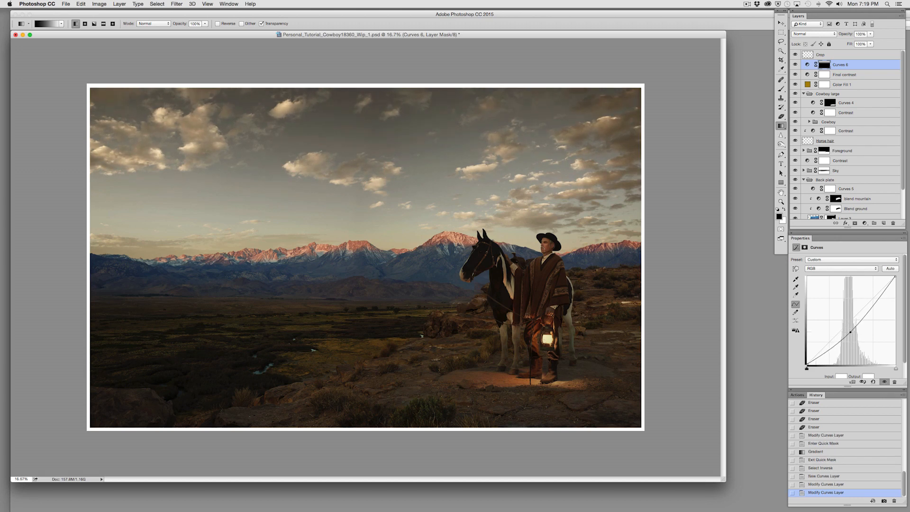
# Step: Compare the upper sky close up with and without the Curves 6 adjustment
pyautogui.press('super+plus')
pyautogui.press('super+plus')
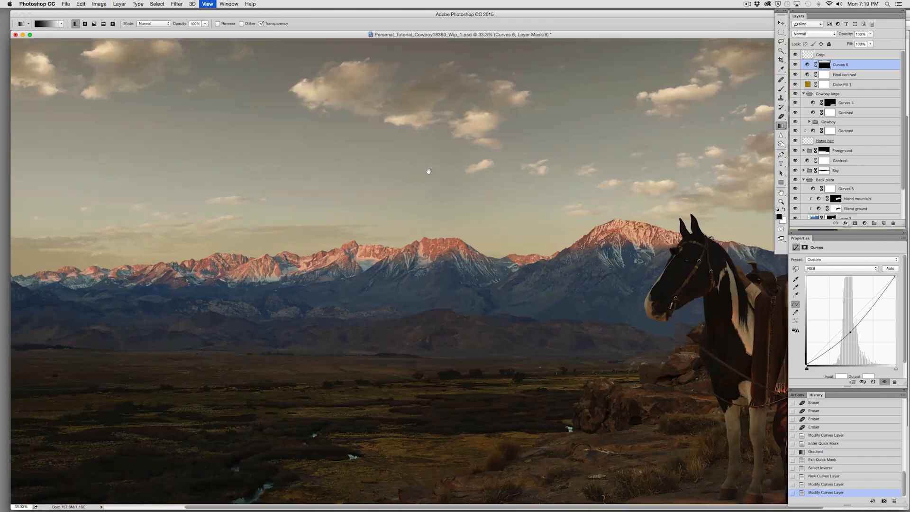
pyautogui.moveTo(429, 173); pyautogui.dragTo(377, 398)
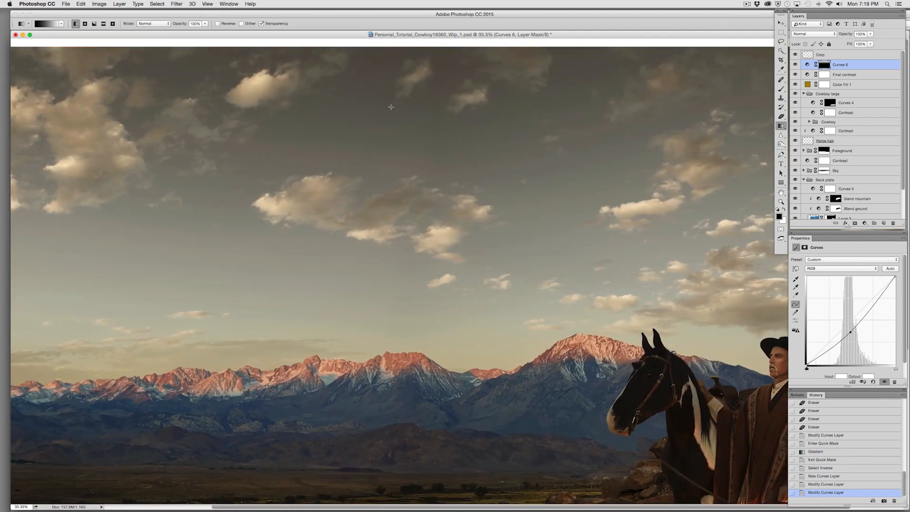
pyautogui.click(795, 65)
pyautogui.click(795, 65)
# Step: Rename the Curves 6 layer as Top density
pyautogui.click(825, 67)
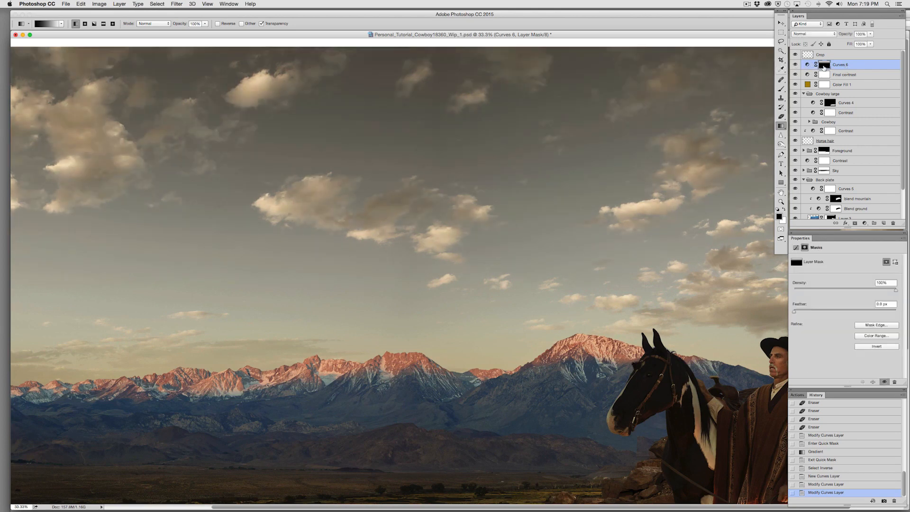
pyautogui.doubleClick(842, 64)
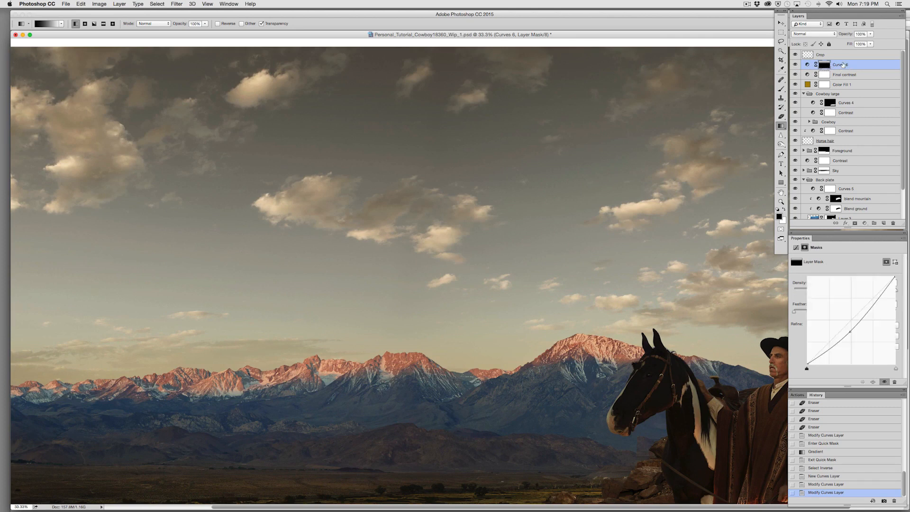
pyautogui.write('Top')
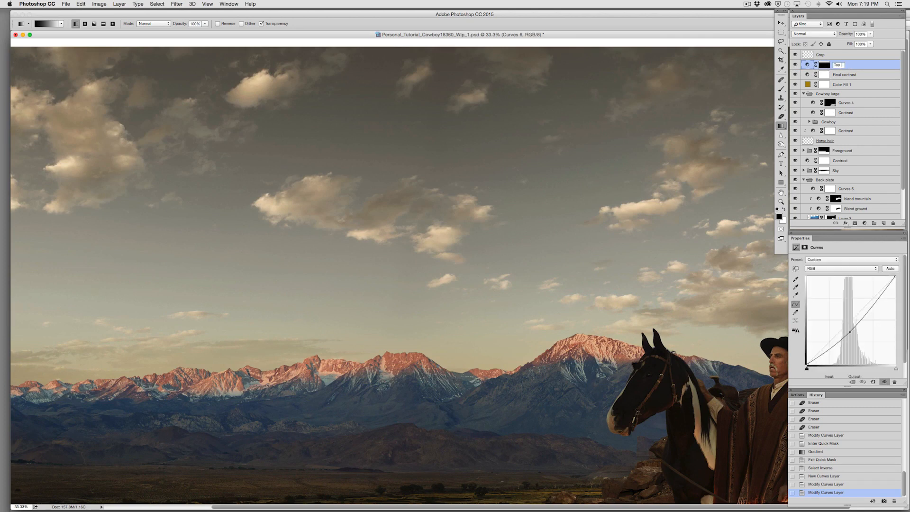
pyautogui.write(' density')
pyautogui.press('Return')
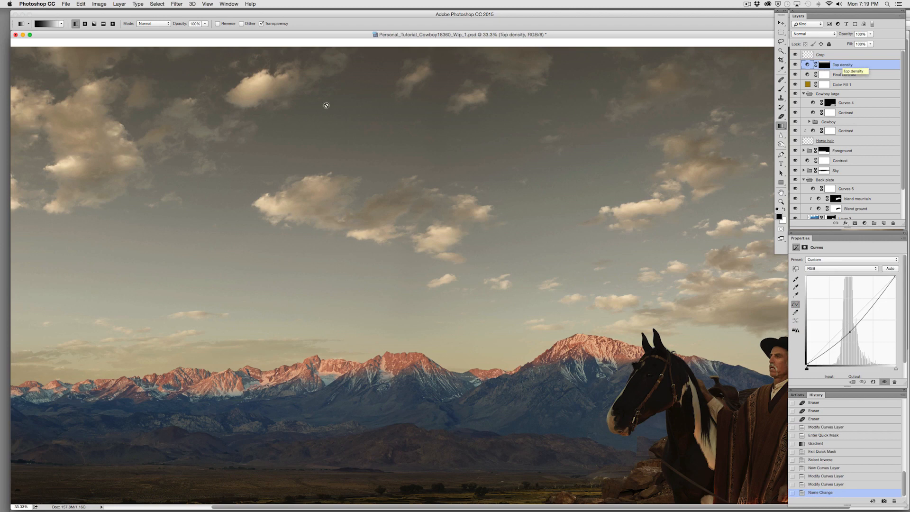
# Step: Add 3% uniform noise to the layer mask of the Top density curves layer
pyautogui.click(178, 3)
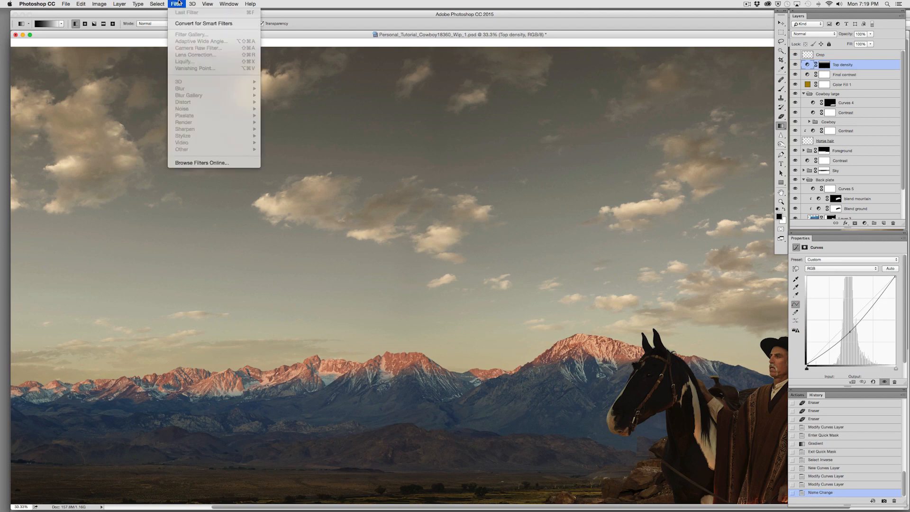
pyautogui.click(178, 3)
pyautogui.click(824, 65)
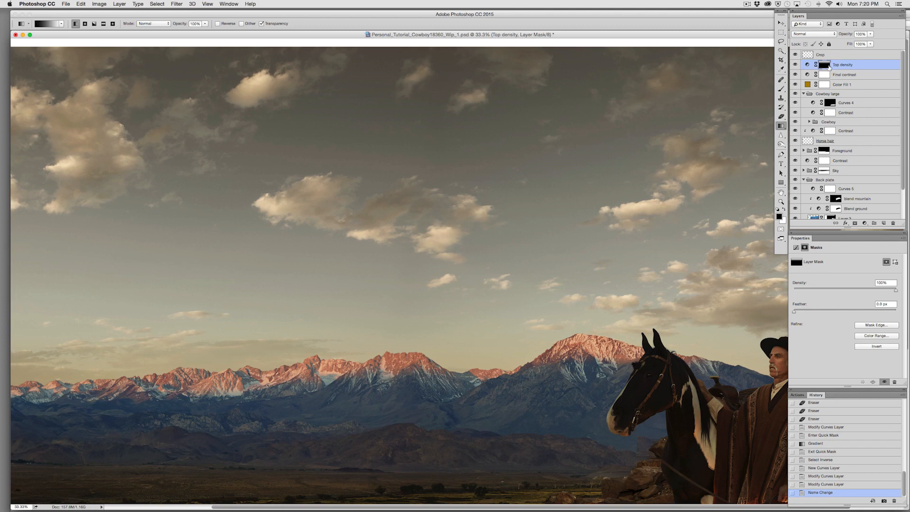
pyautogui.click(178, 5)
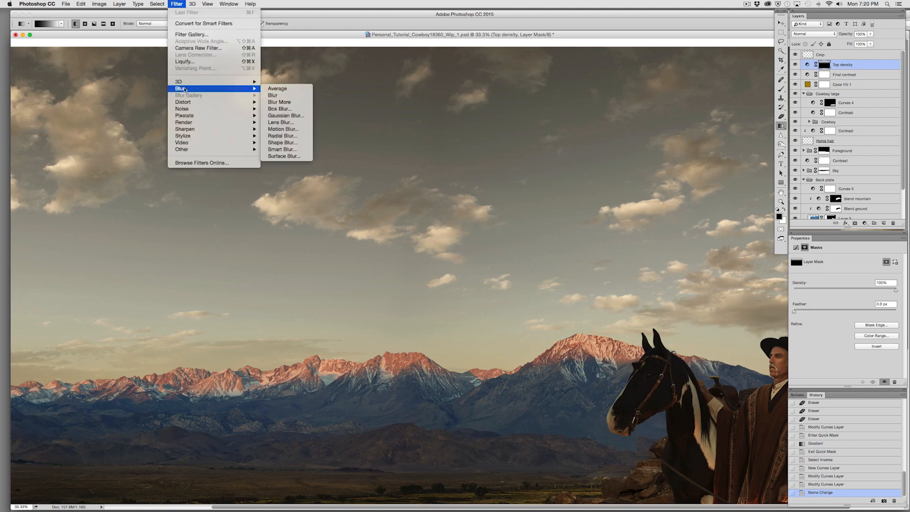
pyautogui.moveTo(247, 109)
pyautogui.click(283, 110)
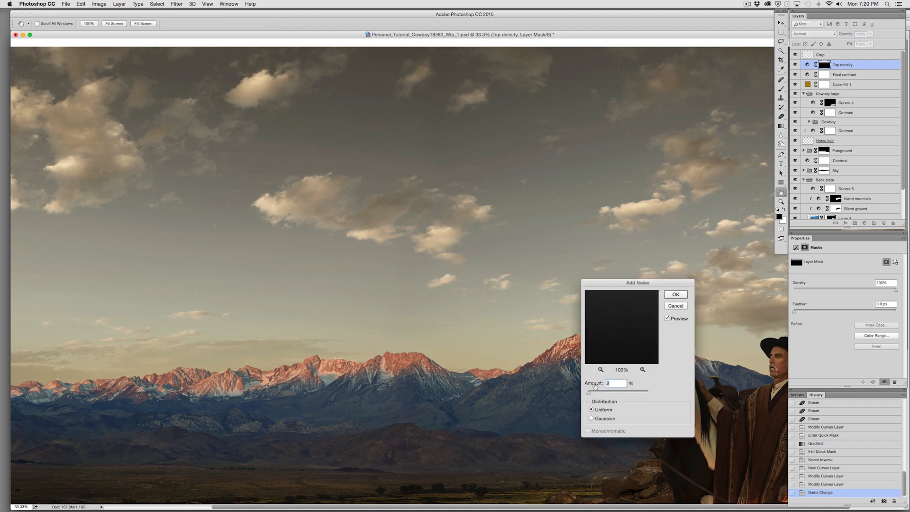
pyautogui.write('3')
pyautogui.press('Return')
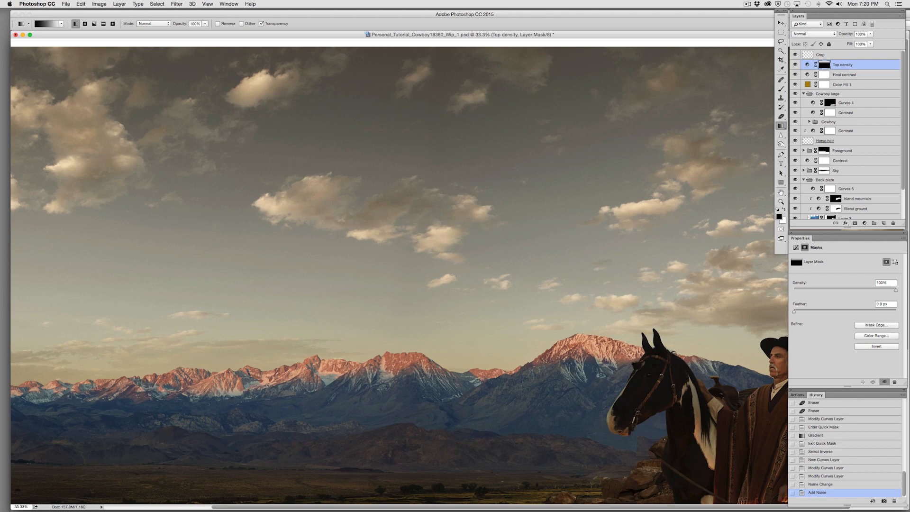
# Step: Inspect the sky gradient at 100% from the upper clouds down to the mountain ridge for banding
pyautogui.press('super+plus')
pyautogui.press('super+plus')
pyautogui.press('super+plus')
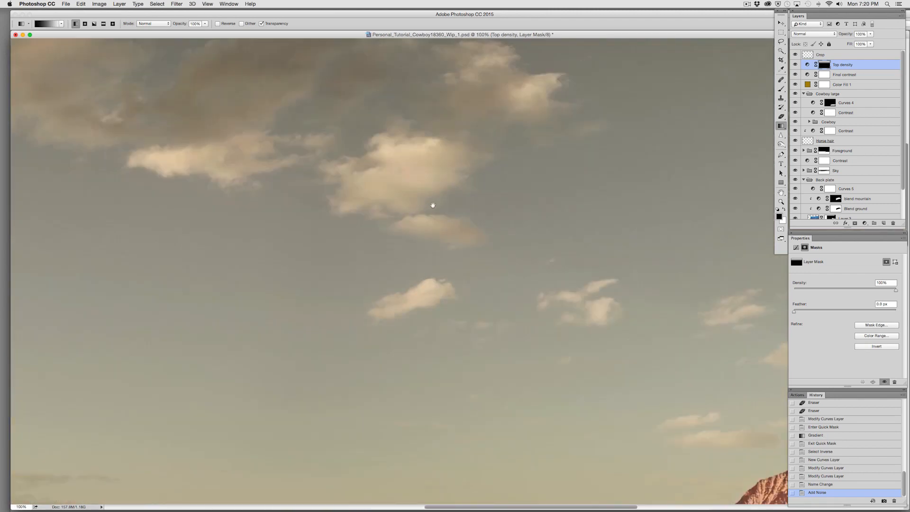
pyautogui.moveTo(471, 105); pyautogui.dragTo(462, 331)
pyautogui.moveTo(502, 218); pyautogui.dragTo(413, 363)
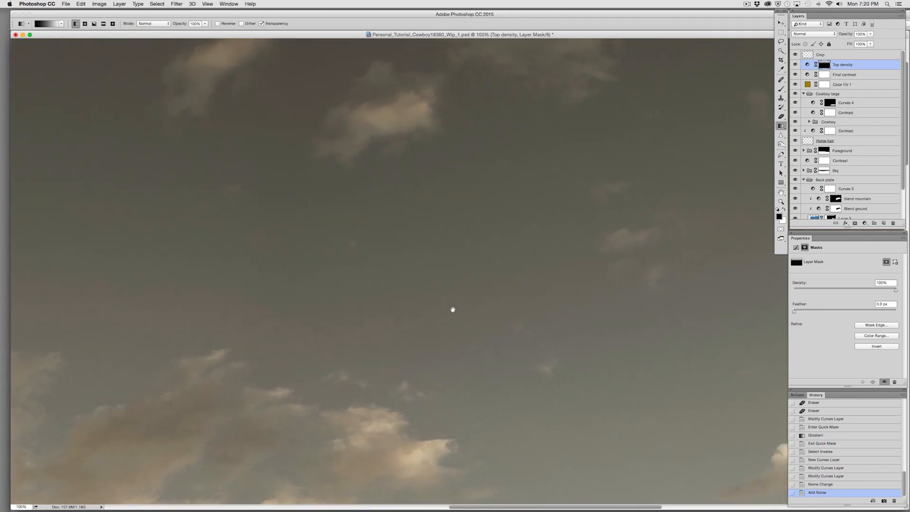
pyautogui.moveTo(550, 260); pyautogui.dragTo(246, 354)
pyautogui.moveTo(413, 404); pyautogui.dragTo(199, 392)
pyautogui.moveTo(288, 399); pyautogui.dragTo(283, 248)
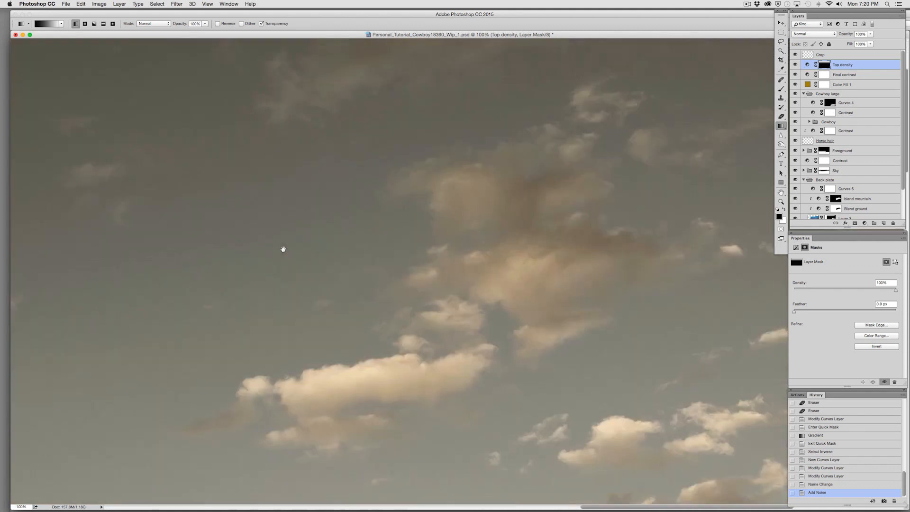
pyautogui.moveTo(356, 238); pyautogui.dragTo(443, 103)
pyautogui.moveTo(282, 331); pyautogui.dragTo(311, 283)
pyautogui.moveTo(284, 377); pyautogui.dragTo(286, 326)
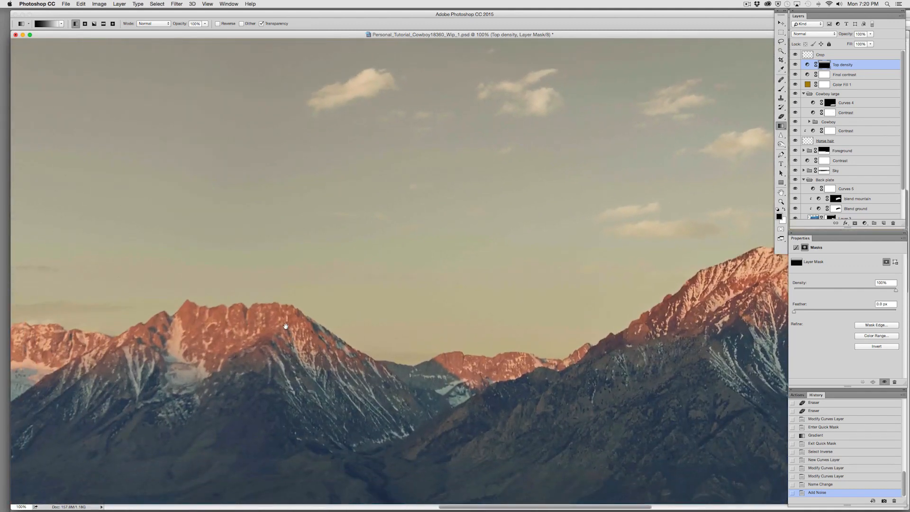
pyautogui.moveTo(295, 291); pyautogui.dragTo(352, 337)
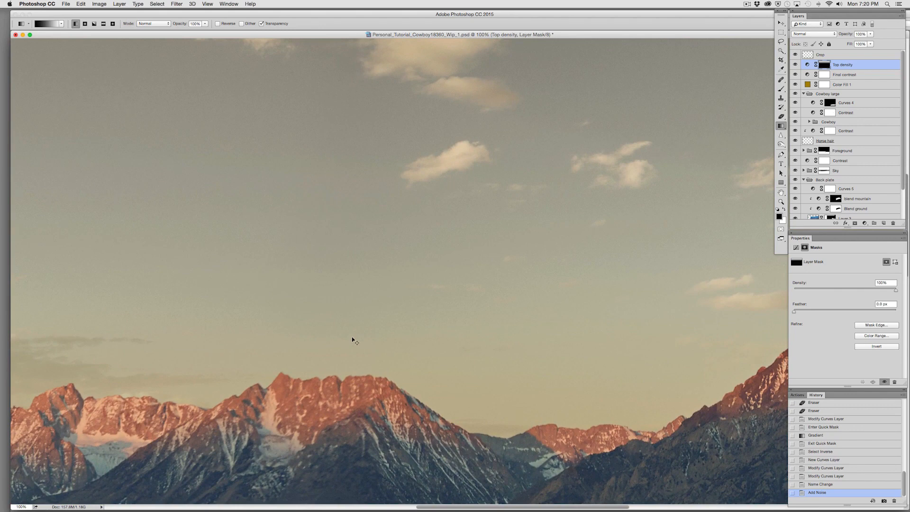
# Step: Review the sky at 50% and across the whole composite to judge how smoothly its tones blend
pyautogui.press('super+minus')
pyautogui.press('super+minus')
pyautogui.moveTo(328, 280); pyautogui.dragTo(301, 470)
pyautogui.moveTo(259, 346); pyautogui.dragTo(459, 374)
pyautogui.moveTo(351, 405); pyautogui.dragTo(332, 356)
pyautogui.moveTo(311, 321); pyautogui.dragTo(471, 240)
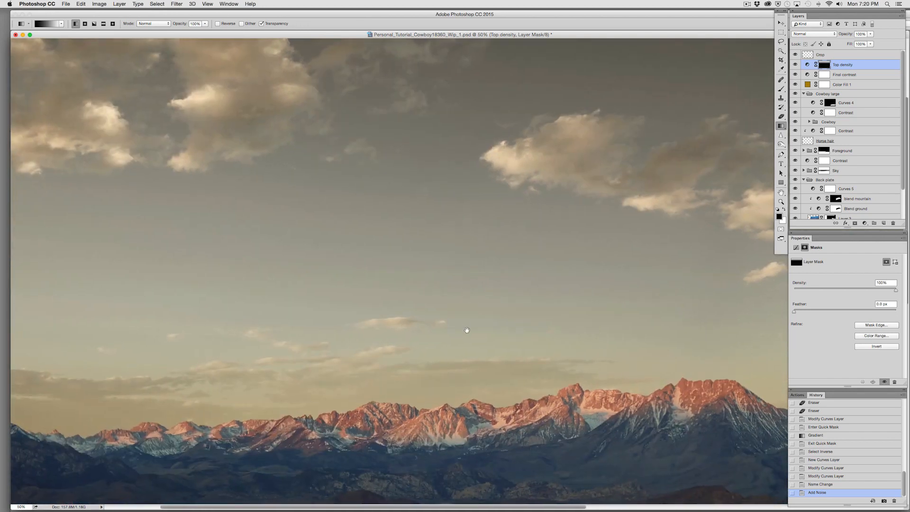
pyautogui.moveTo(496, 274); pyautogui.dragTo(270, 294)
pyautogui.moveTo(463, 392); pyautogui.dragTo(426, 363)
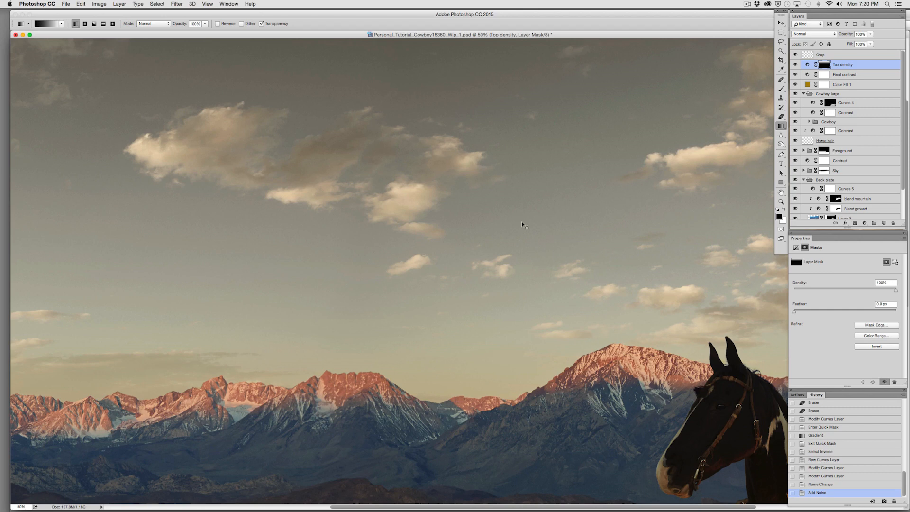
pyautogui.press('super+0')
pyautogui.press('super+minus')
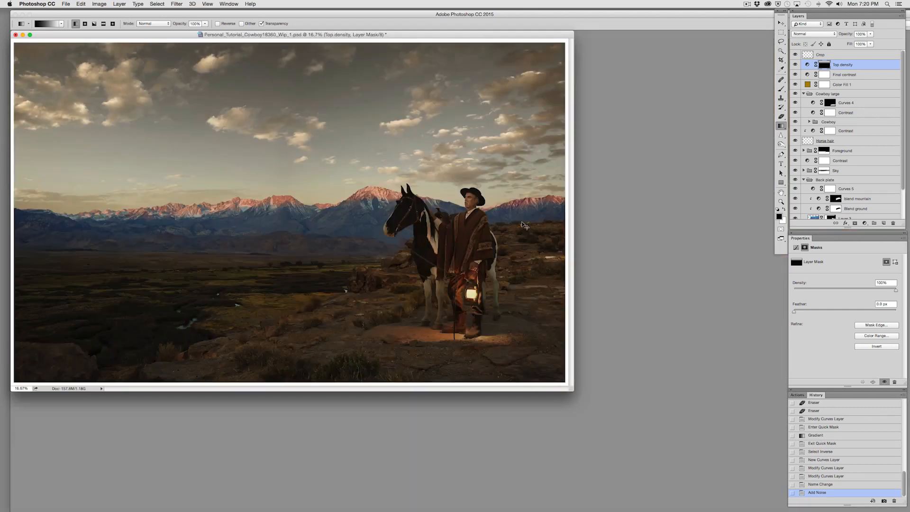
pyautogui.press('super+plus')
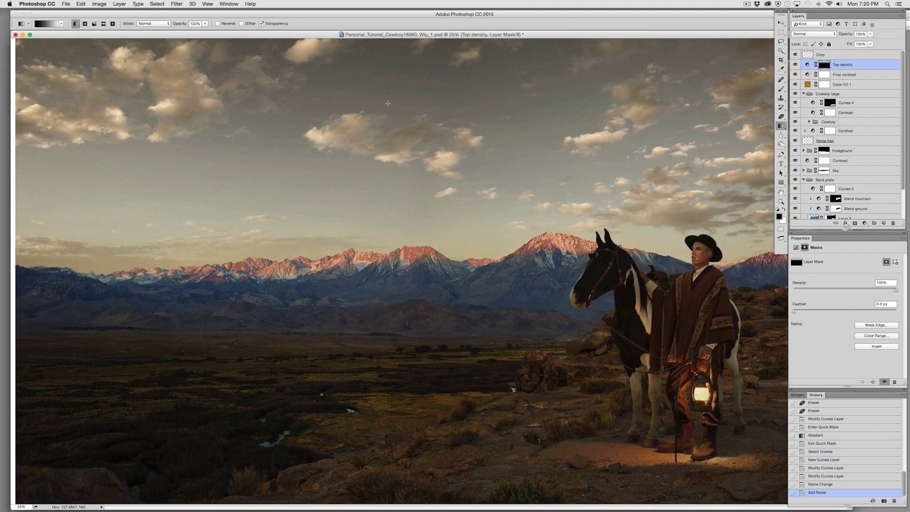
pyautogui.press('super+plus')
pyautogui.moveTo(387, 104); pyautogui.dragTo(457, 321)
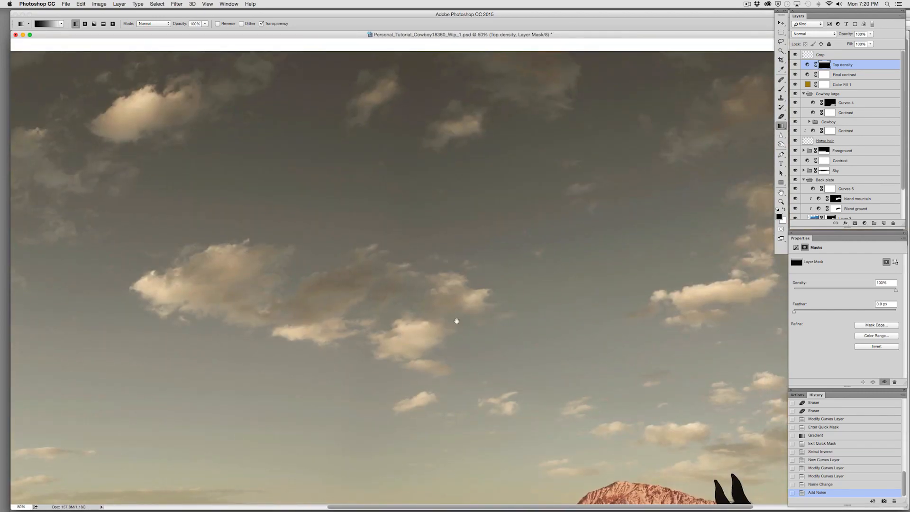
pyautogui.press('super+minus')
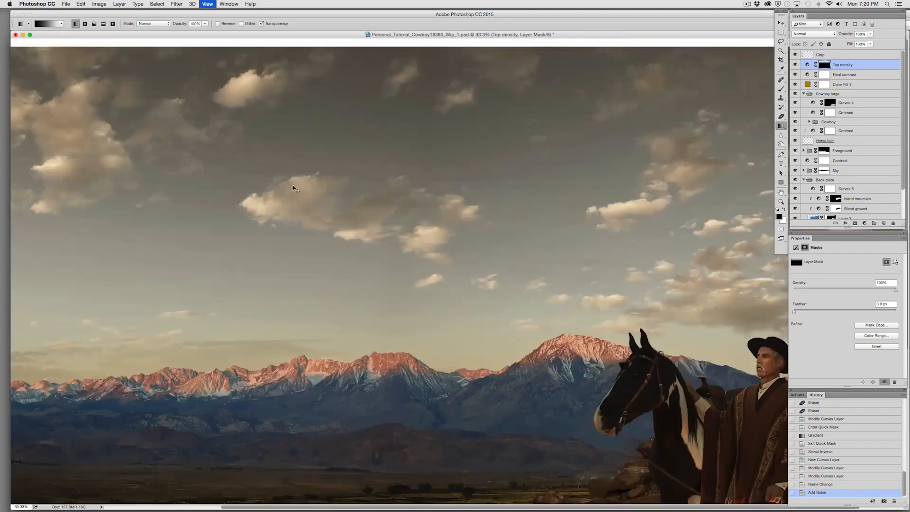
pyautogui.press('super+minus')
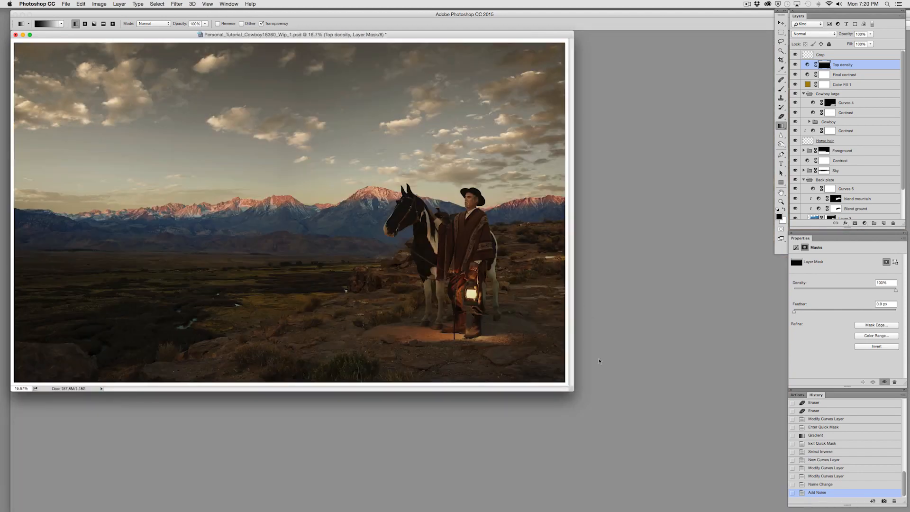
pyautogui.moveTo(568, 392); pyautogui.dragTo(727, 487)
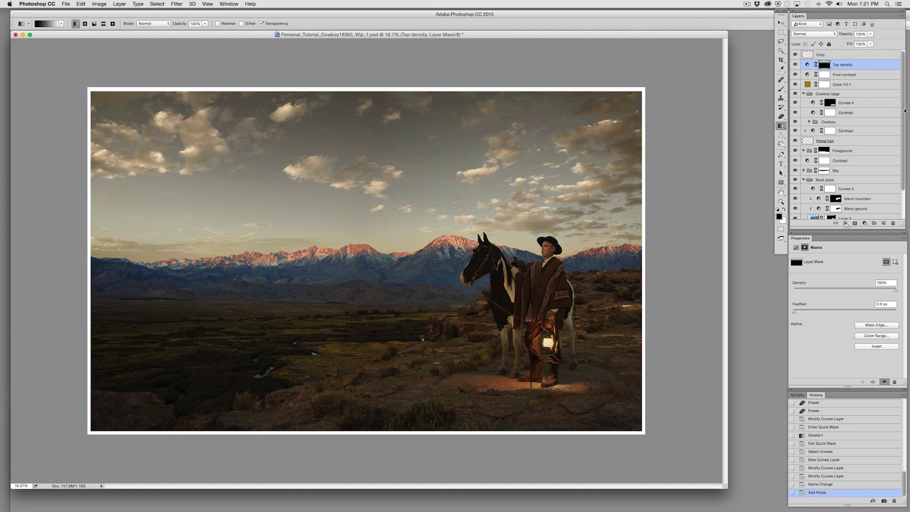
# Step: Apply a Gaussian Blur to Layer 0 in the Sky 3 group and repeat it on Layer 1
pyautogui.moveTo(904, 108); pyautogui.dragTo(903, 139)
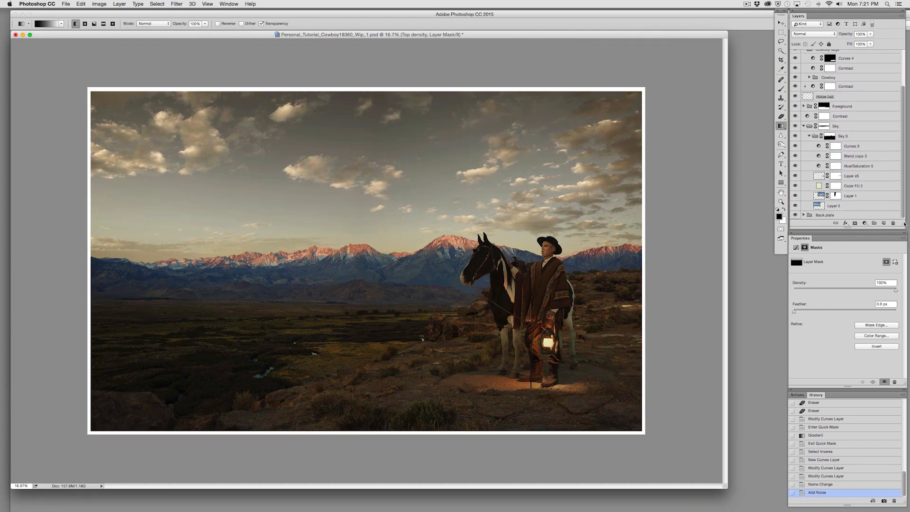
pyautogui.click(823, 208)
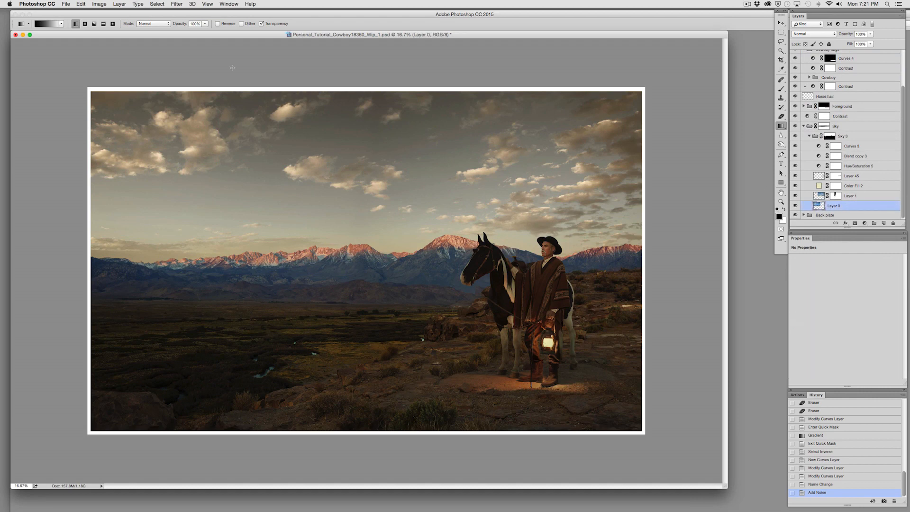
pyautogui.click(177, 4)
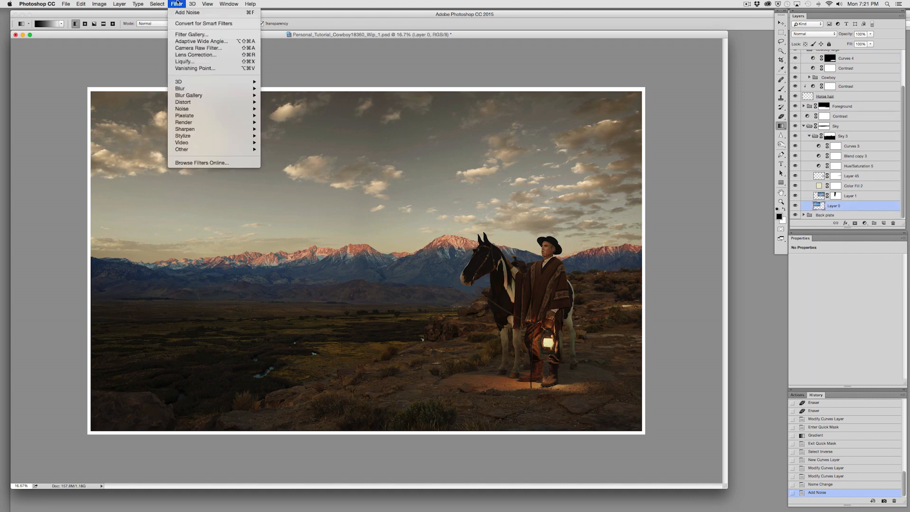
pyautogui.moveTo(189, 89)
pyautogui.click(275, 116)
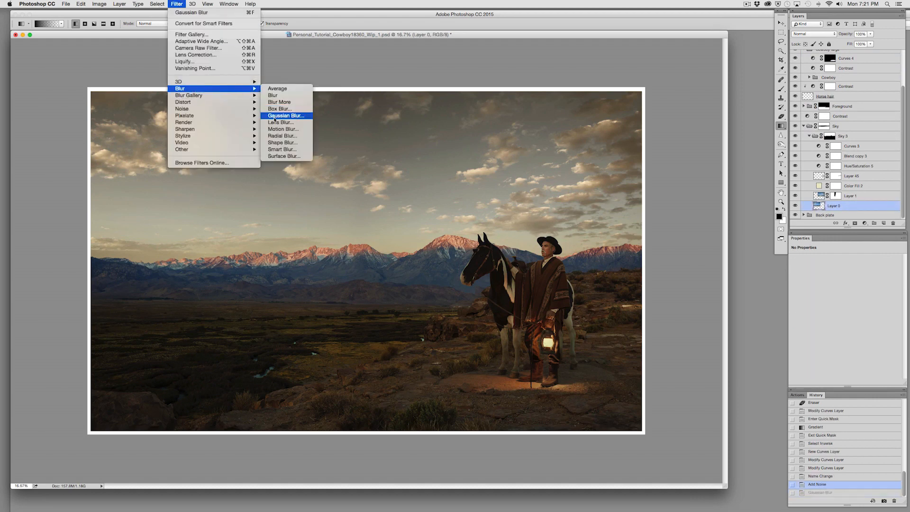
pyautogui.click(275, 115)
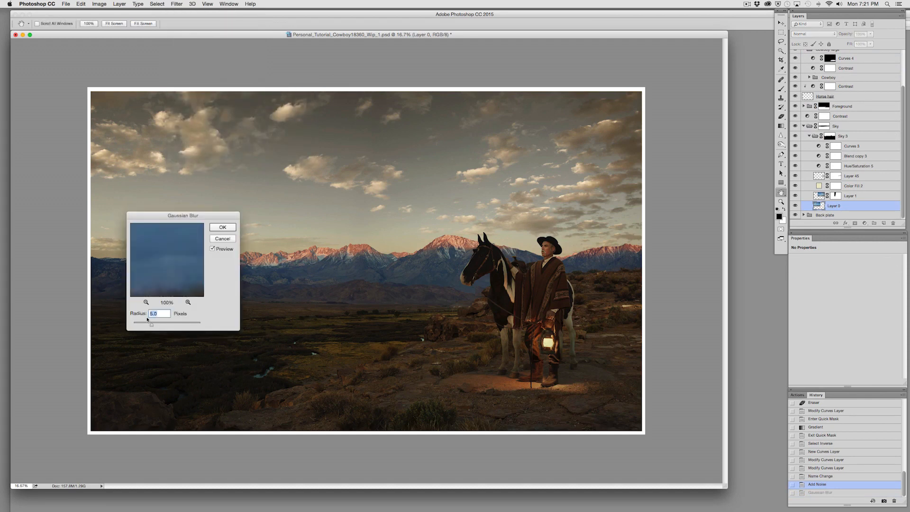
pyautogui.press('BackSpace')
pyautogui.press('Return')
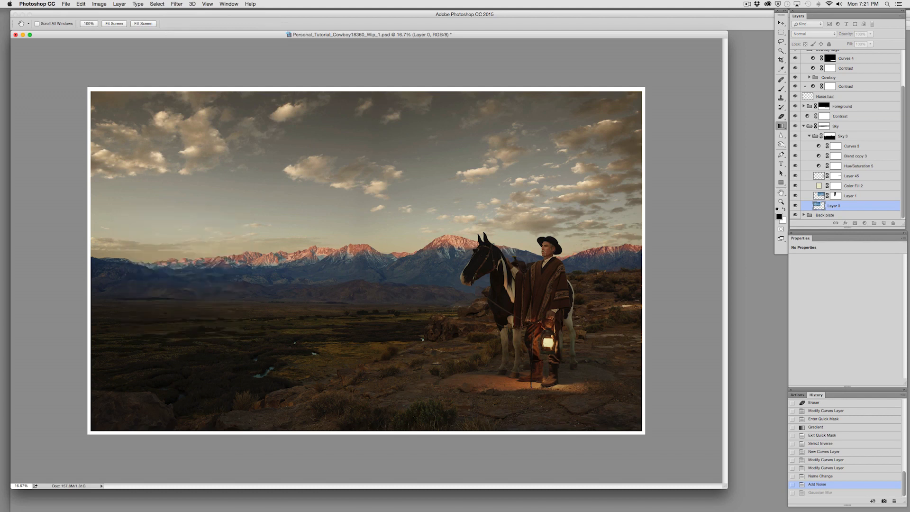
pyautogui.click(815, 198)
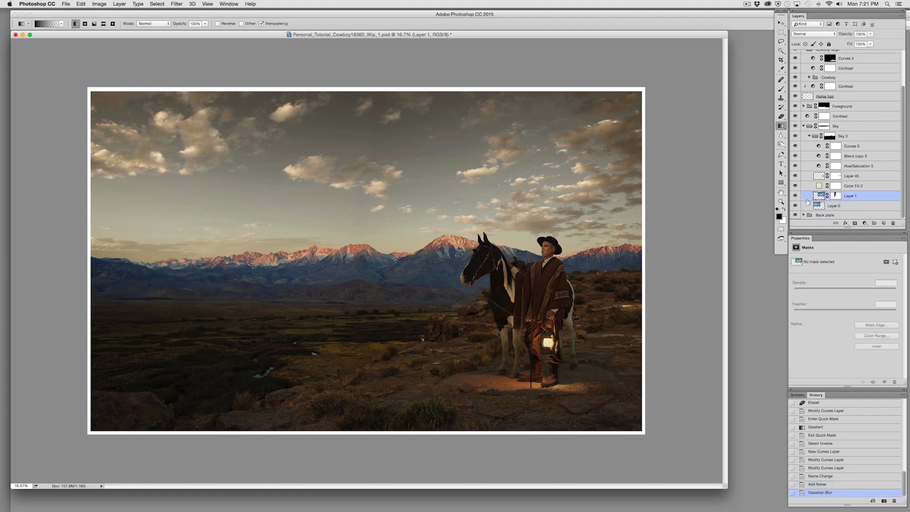
pyautogui.press('super+f')
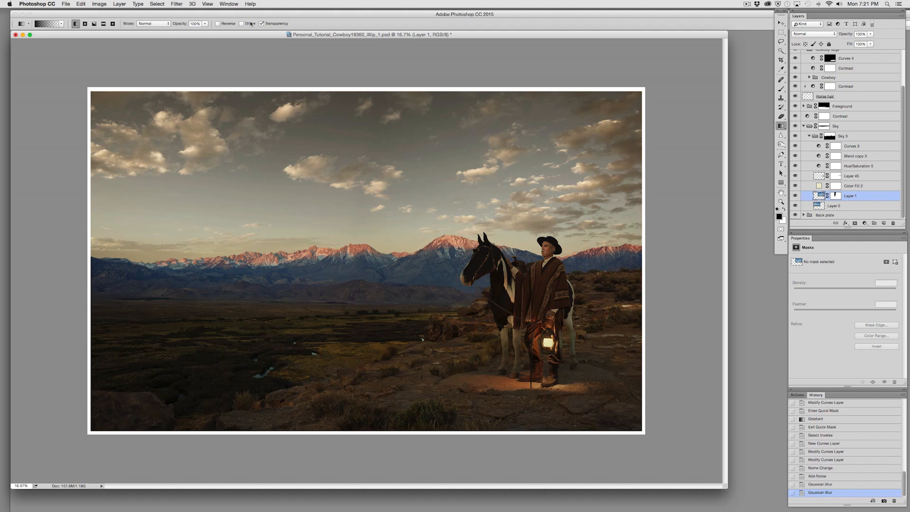
# Step: Add 2% uniform noise to Layer 1, comparing the sky with and without the filter preview
pyautogui.click(182, 4)
pyautogui.click(181, 4)
pyautogui.click(179, 4)
pyautogui.moveTo(183, 109)
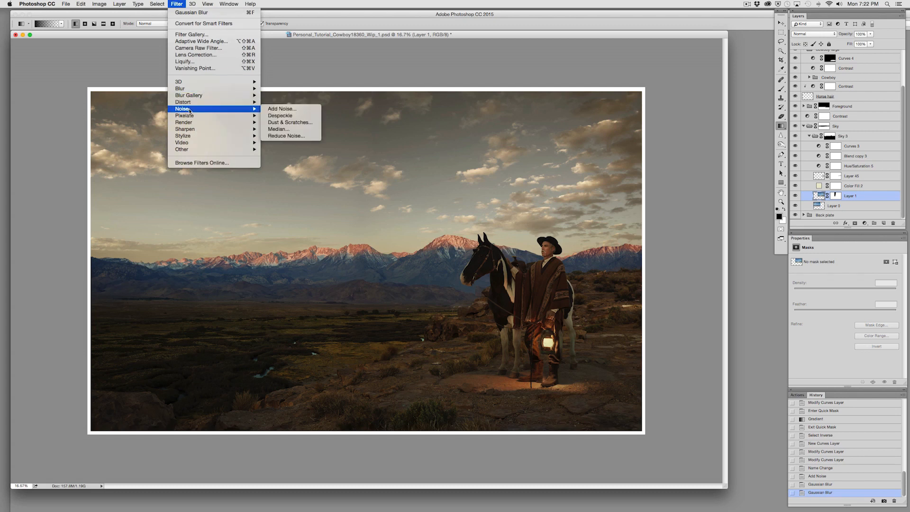
pyautogui.click(306, 109)
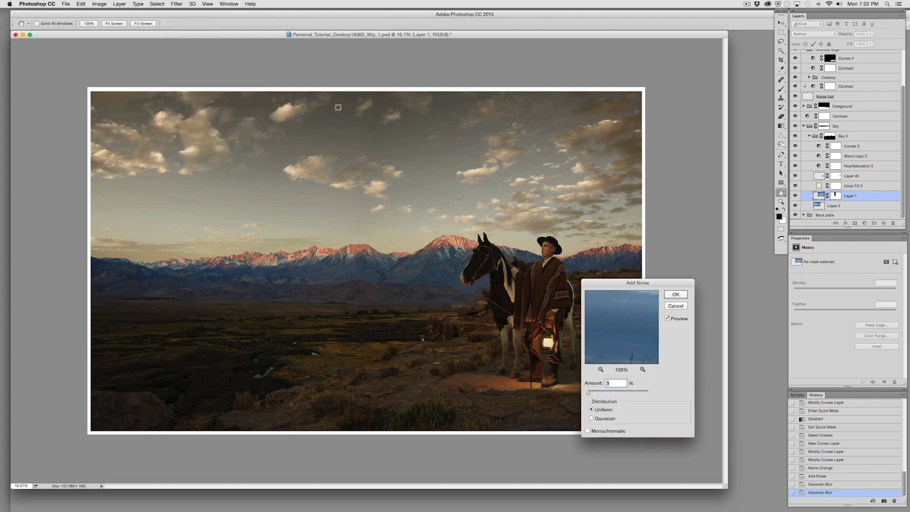
pyautogui.write('2')
pyautogui.press('super+plus')
pyautogui.press('super+plus')
pyautogui.press('super+plus')
pyautogui.moveTo(430, 132); pyautogui.dragTo(212, 410)
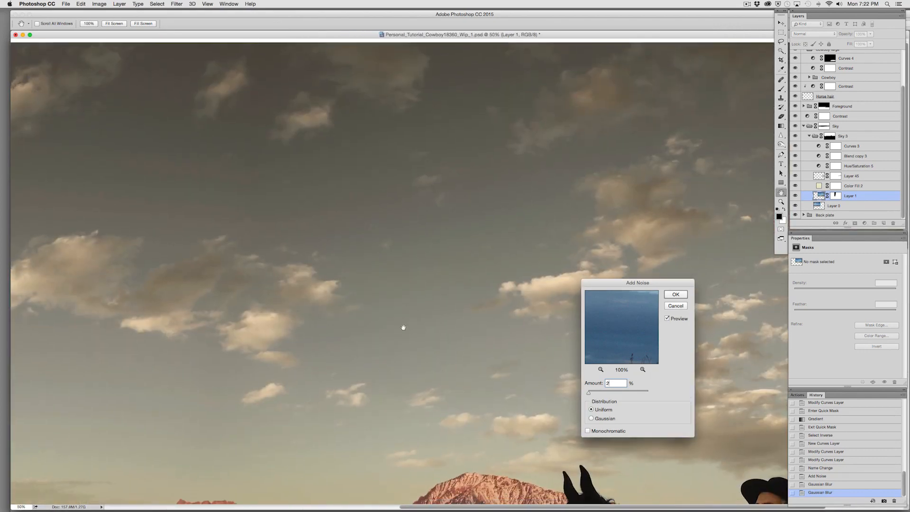
pyautogui.moveTo(403, 327); pyautogui.dragTo(314, 246)
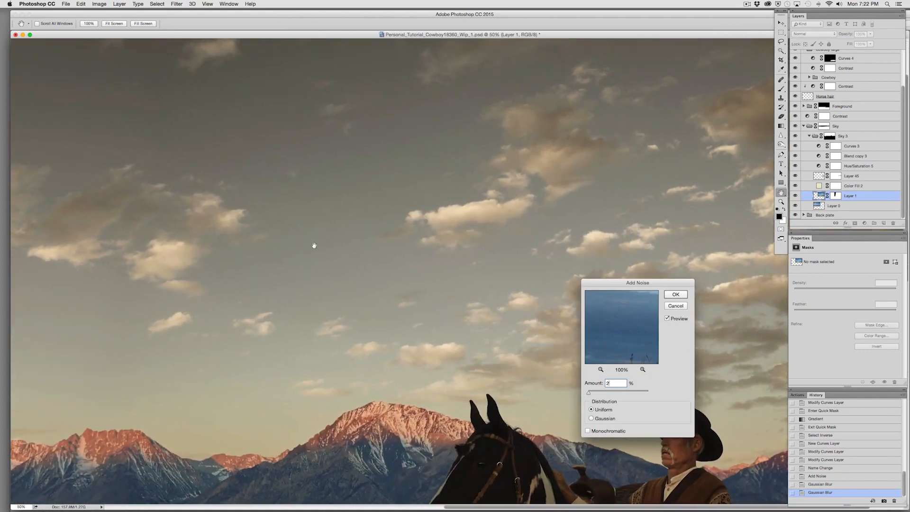
pyautogui.click(667, 319)
pyautogui.click(668, 319)
pyautogui.click(677, 299)
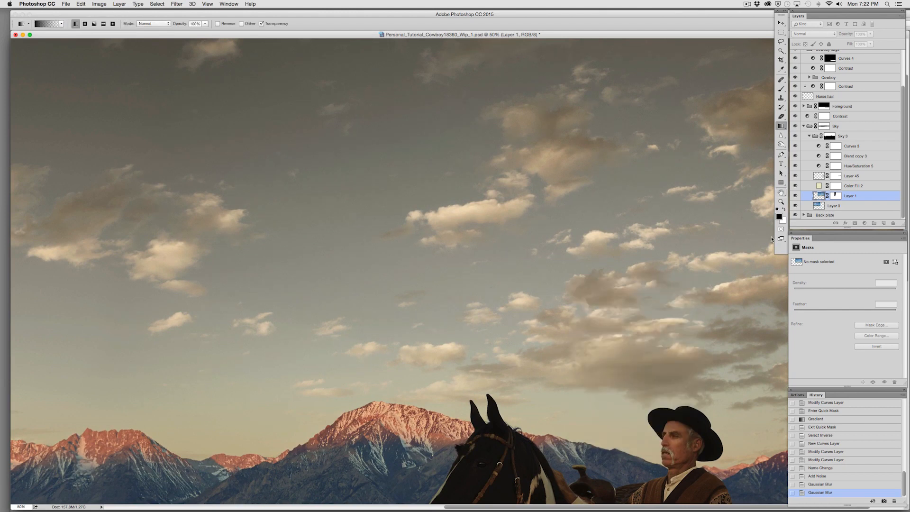
# Step: Apply the same 2% Add Noise filter to Layer 0 in the Sky 3 group
pyautogui.click(824, 207)
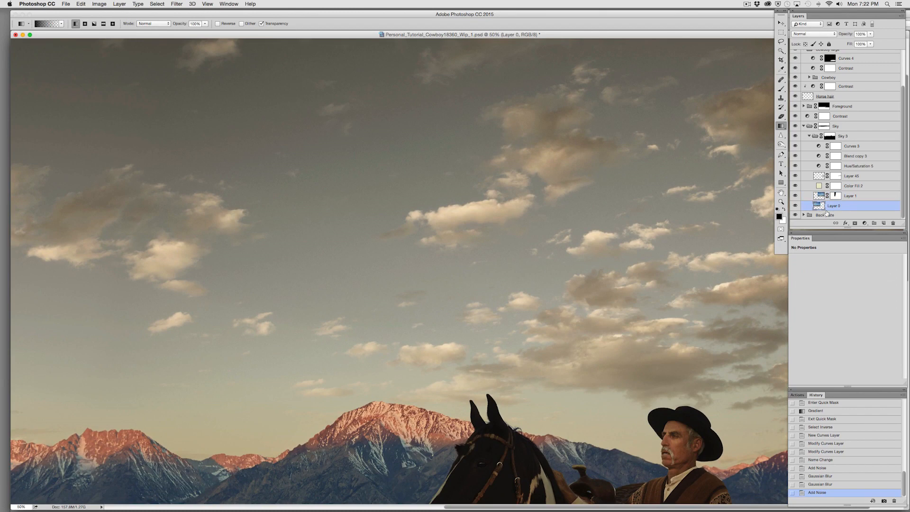
pyautogui.press('super+f')
pyautogui.press('super+0')
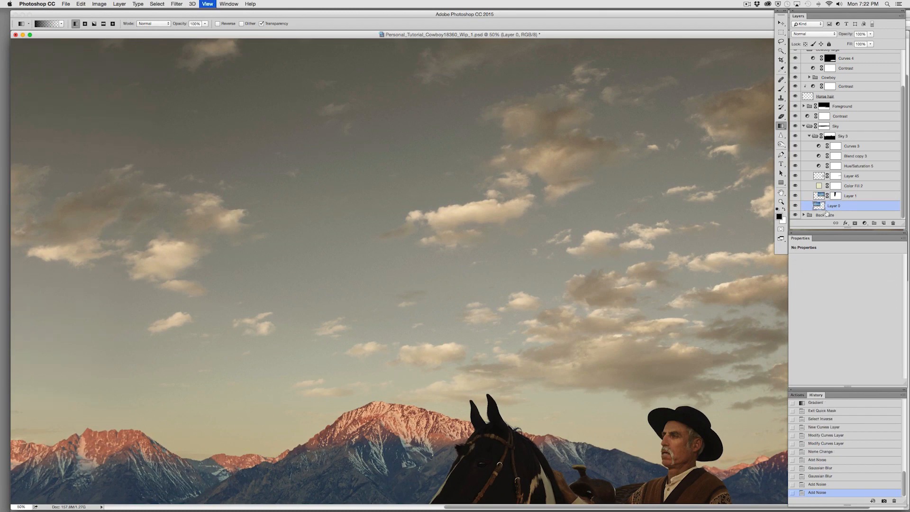
pyautogui.press('super+minus')
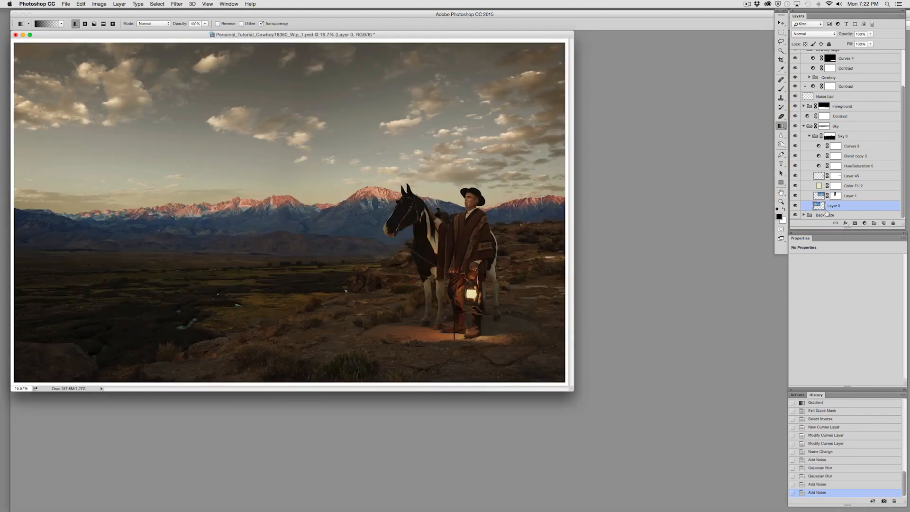
pyautogui.moveTo(573, 397); pyautogui.dragTo(740, 440)
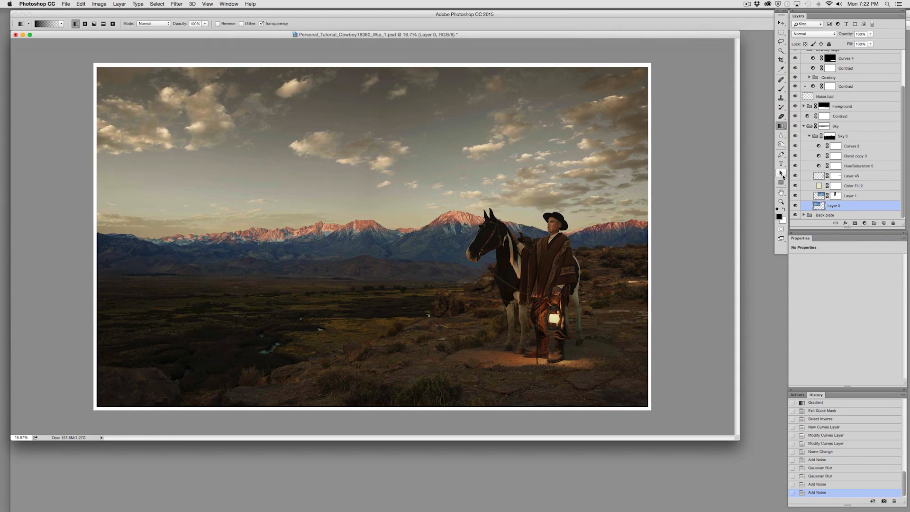
# Step: Compare the sky with and without Hue/Saturation 5, Blend copy 3 and Curves 3, and inspect the Hue/Saturation settings
pyautogui.press('super+equal')
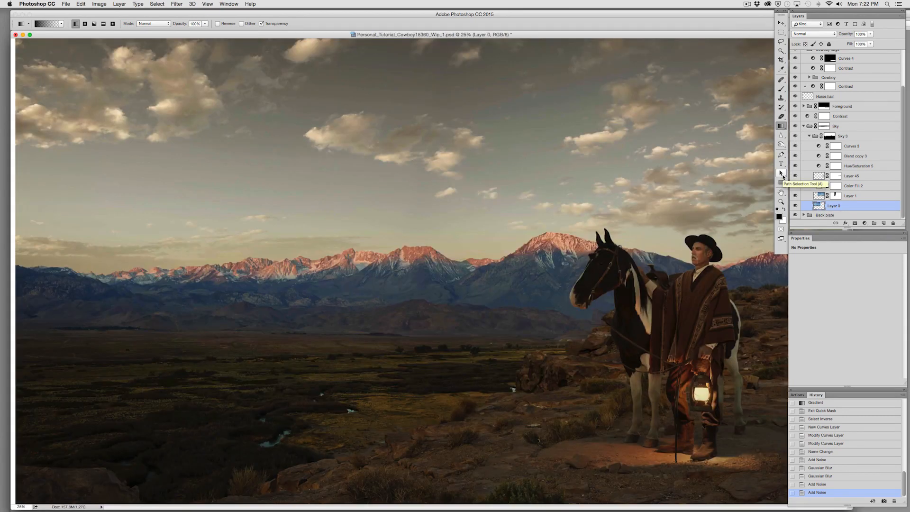
pyautogui.moveTo(525, 149); pyautogui.dragTo(479, 370)
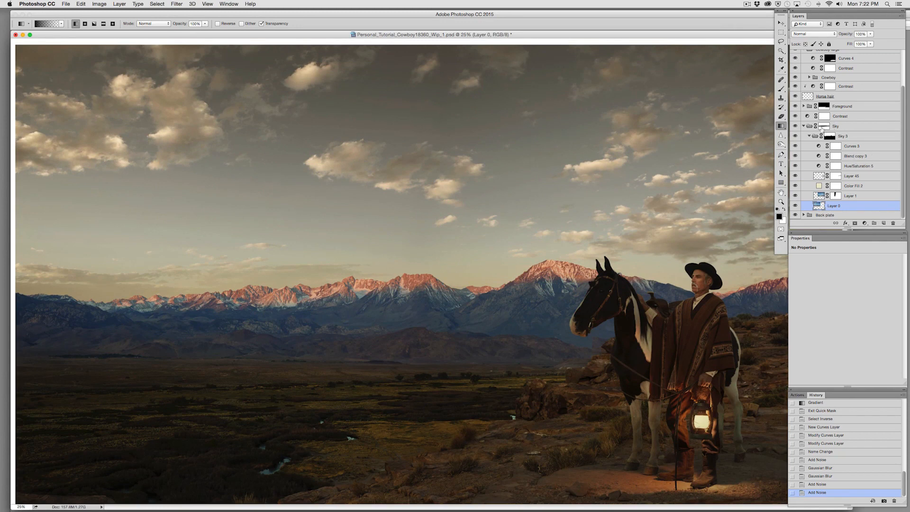
pyautogui.scroll(1, 904, 115)
pyautogui.scroll(-1, 904, 114)
pyautogui.click(796, 167)
pyautogui.click(796, 166)
pyautogui.click(795, 157)
pyautogui.click(796, 157)
pyautogui.click(796, 148)
pyautogui.click(796, 147)
pyautogui.click(853, 167)
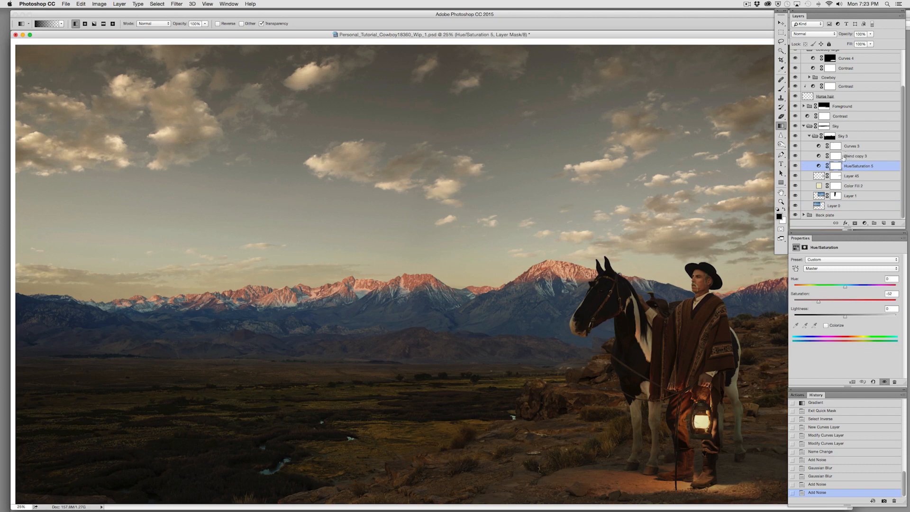
pyautogui.click(819, 166)
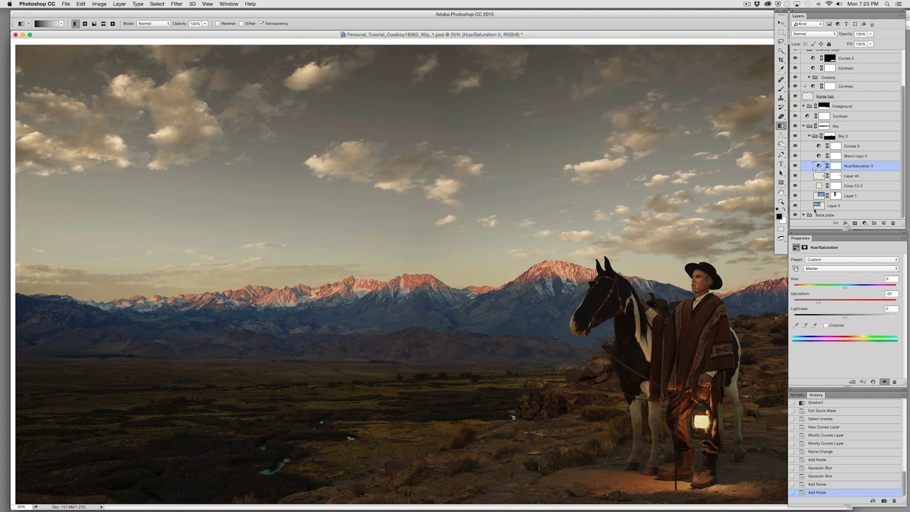
# Step: Set the blend mode of the Curves 3 layer in the Sky 3 group to Luminosity
pyautogui.click(855, 147)
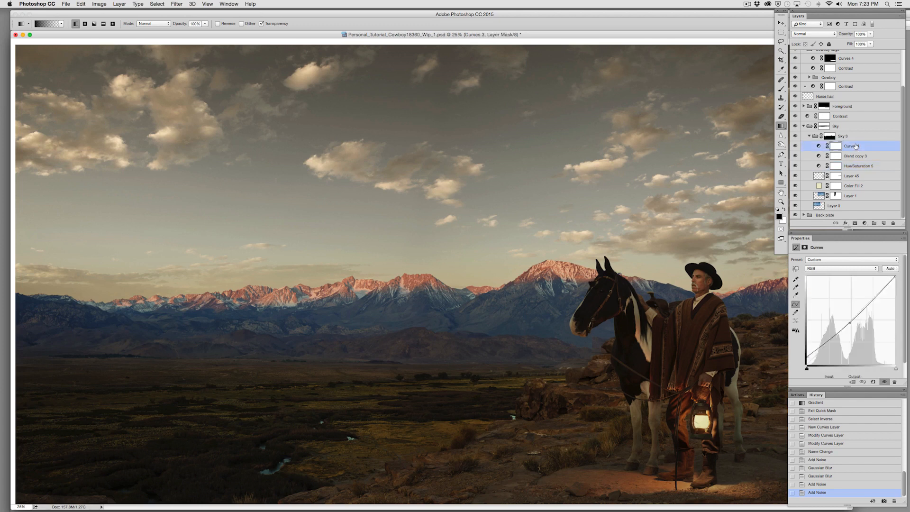
pyautogui.click(829, 35)
pyautogui.click(803, 197)
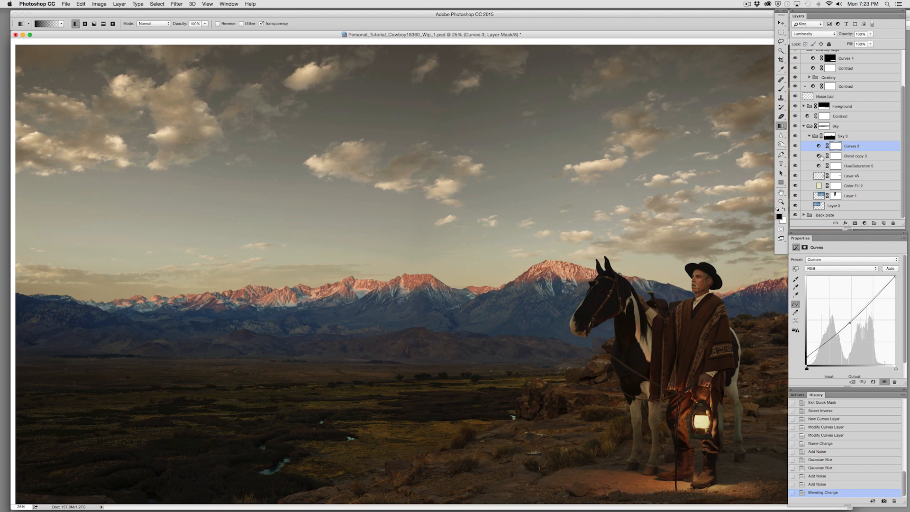
# Step: Duplicate the Blend copy 3 curves layer within the Sky 3 group
pyautogui.click(827, 159)
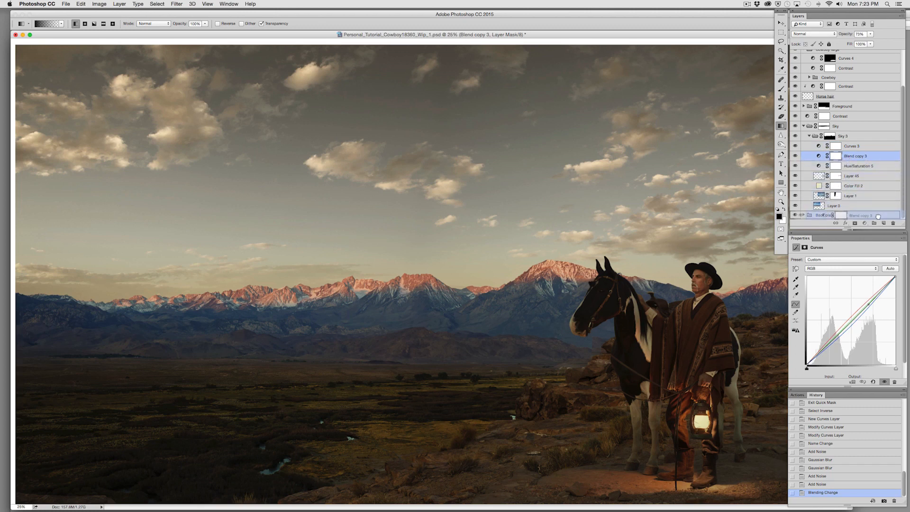
pyautogui.moveTo(883, 223); pyautogui.dragTo(883, 223)
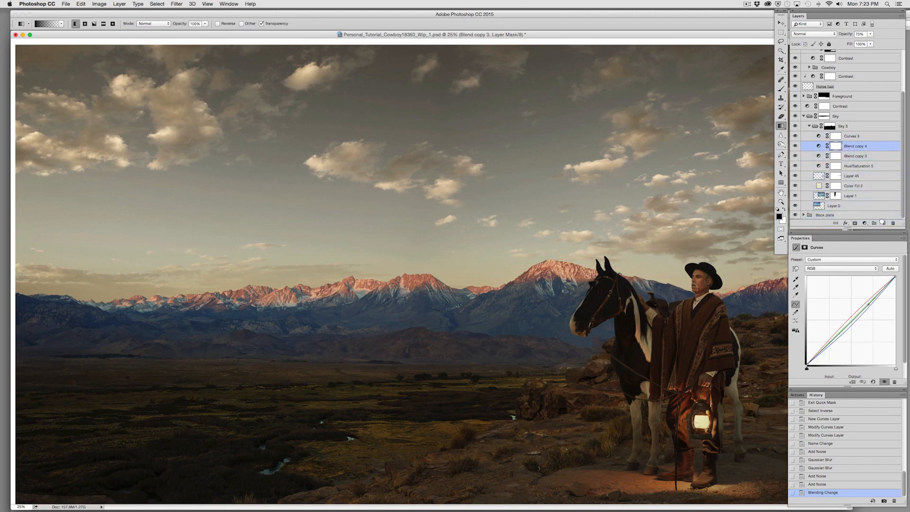
# Step: Straighten the Red, Green and Blue channel curves of Blend copy 3 to strip its color correction
pyautogui.click(848, 156)
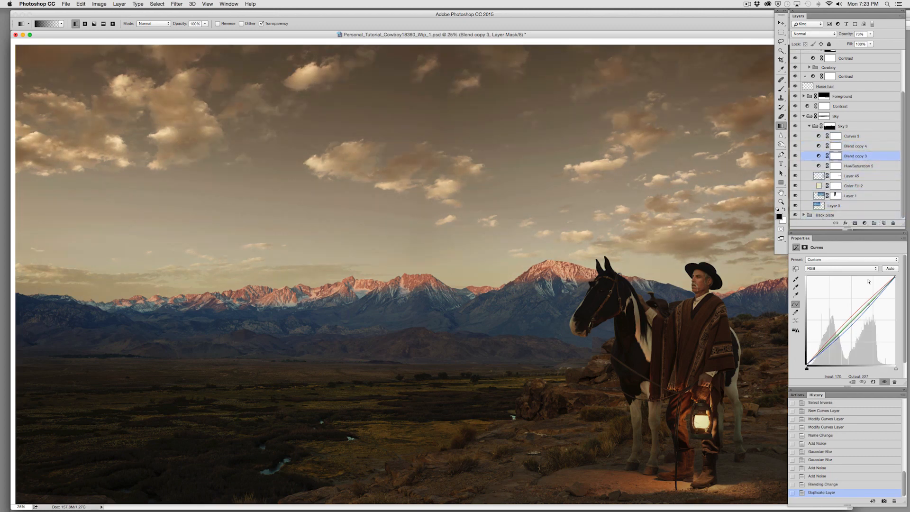
pyautogui.click(842, 268)
pyautogui.click(835, 276)
pyautogui.click(855, 318)
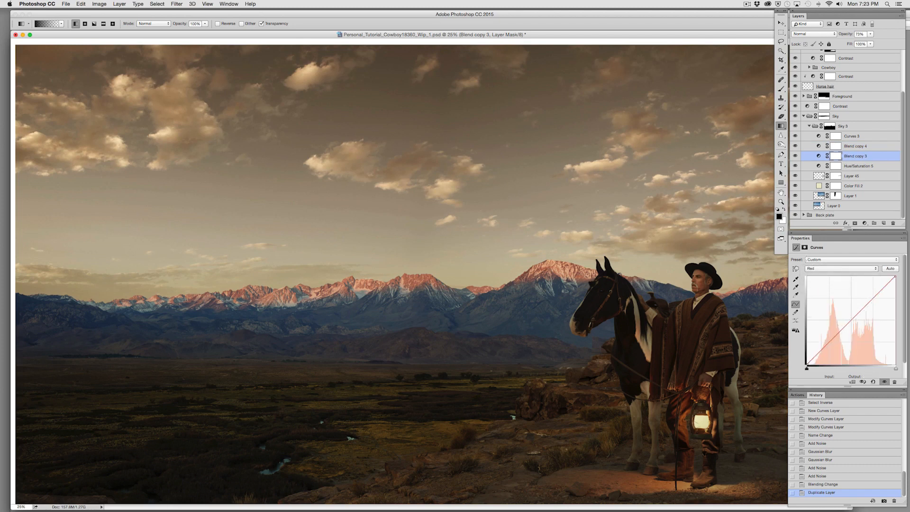
pyautogui.click(842, 269)
pyautogui.click(835, 277)
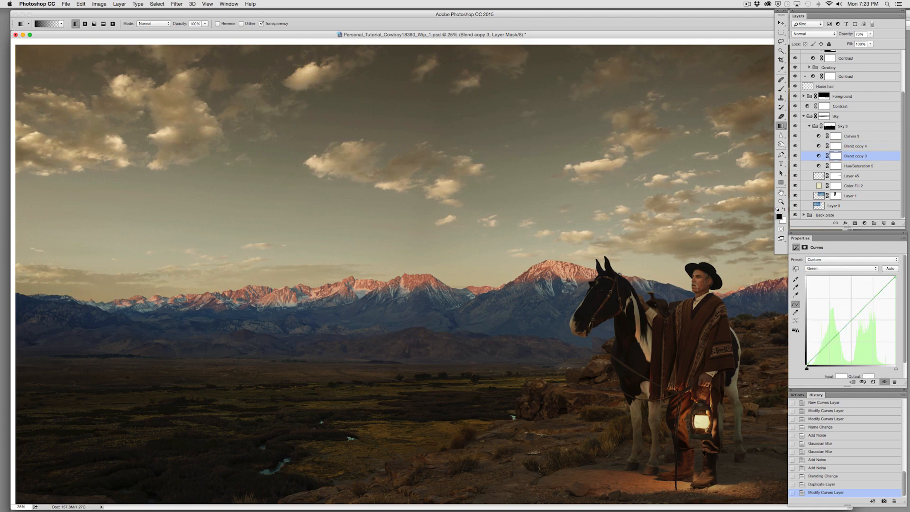
pyautogui.click(842, 268)
pyautogui.click(835, 277)
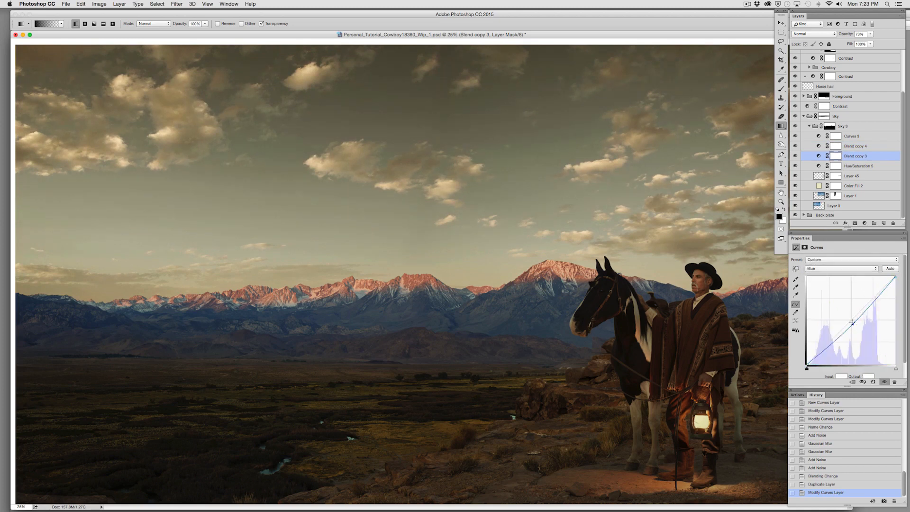
pyautogui.moveTo(862, 314); pyautogui.dragTo(709, 271)
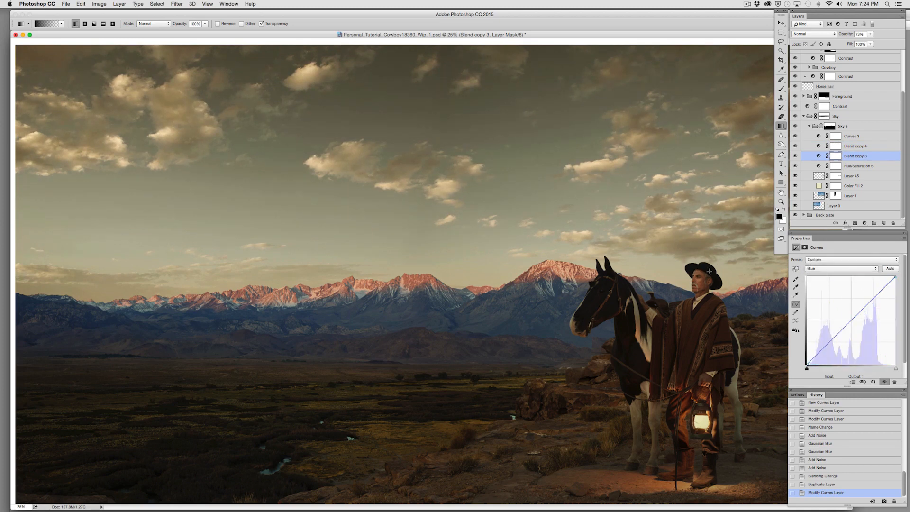
# Step: Recheck each color channel of Blend copy 3, finish neutralizing the Blue curve, and return to the RGB composite curve
pyautogui.click(819, 156)
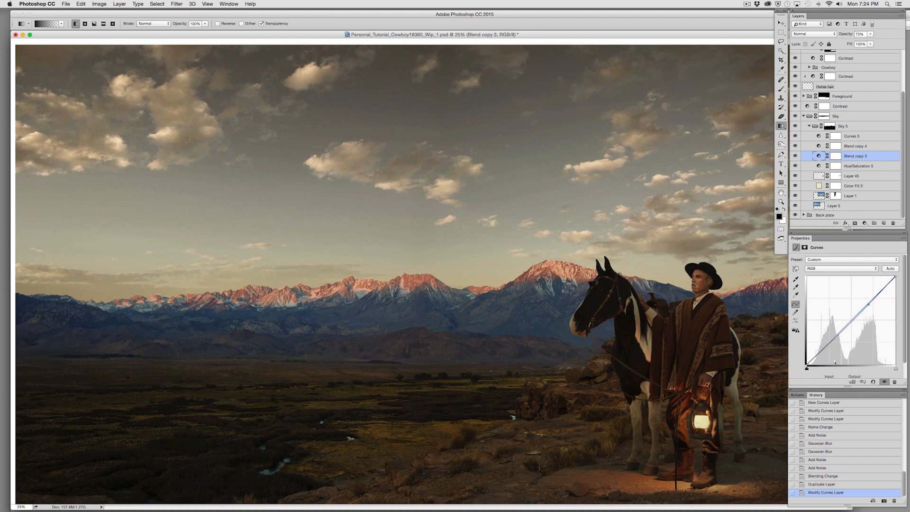
pyautogui.click(873, 269)
pyautogui.click(872, 276)
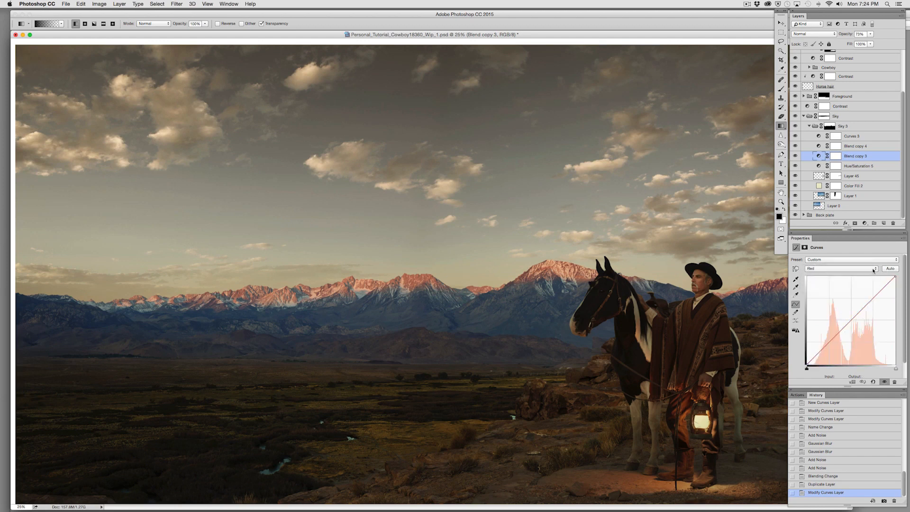
pyautogui.click(873, 269)
pyautogui.click(873, 278)
pyautogui.click(873, 270)
pyautogui.click(871, 278)
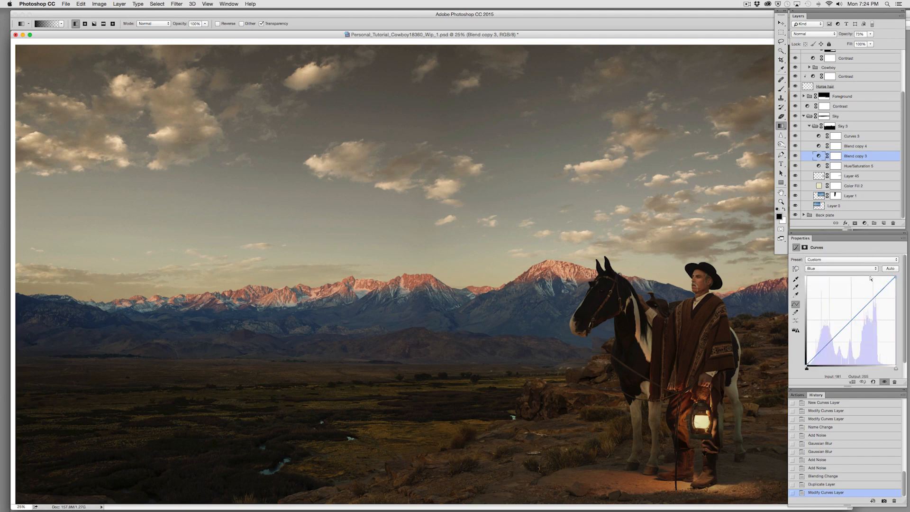
pyautogui.click(877, 270)
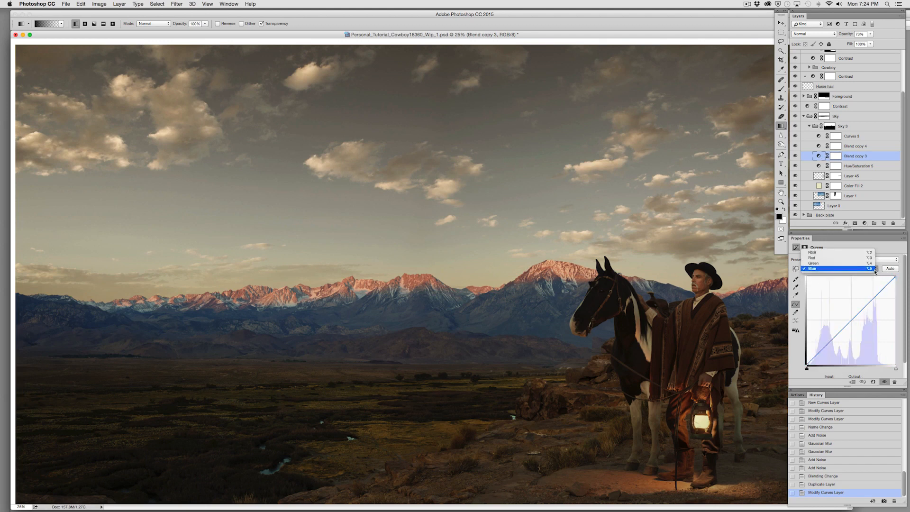
pyautogui.click(875, 270)
pyautogui.click(895, 277)
pyautogui.click(876, 269)
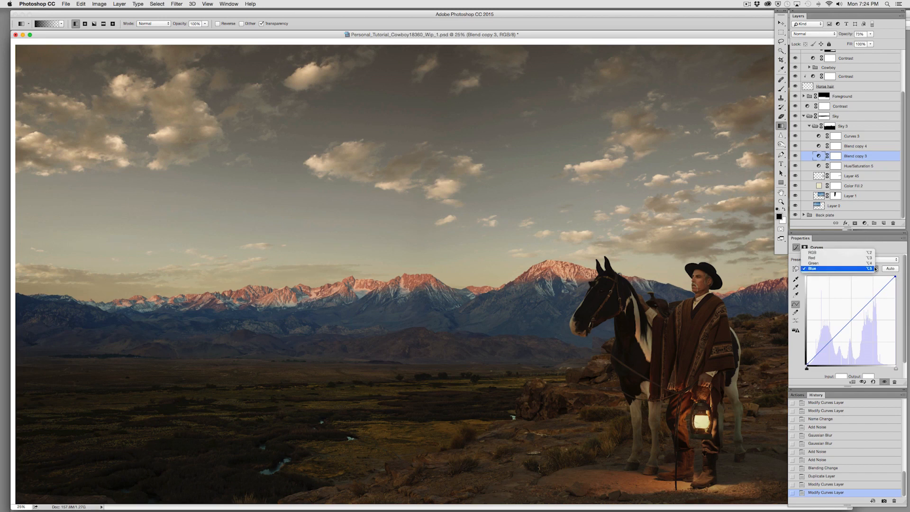
pyautogui.click(875, 253)
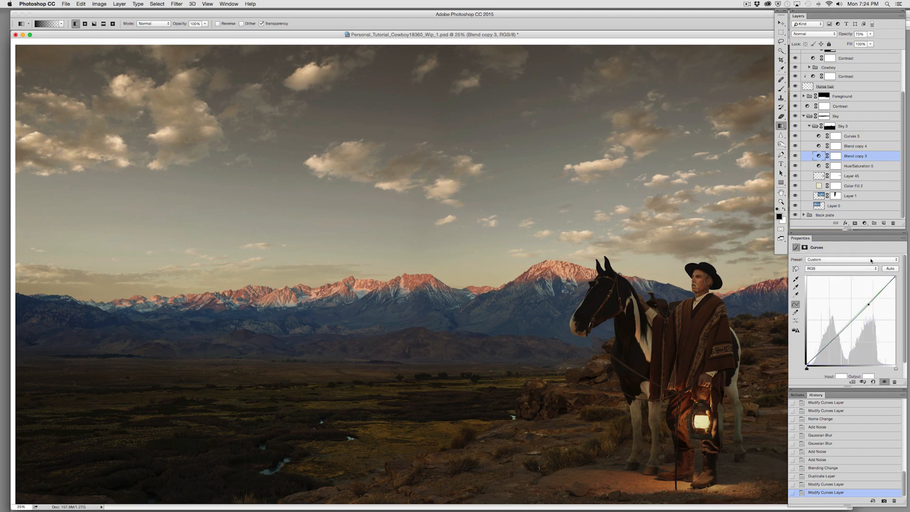
# Step: Set Blend copy 3 to Luminosity blending and strip the RGB tonal adjustment from Blend copy 4, keeping its color curves
pyautogui.click(829, 35)
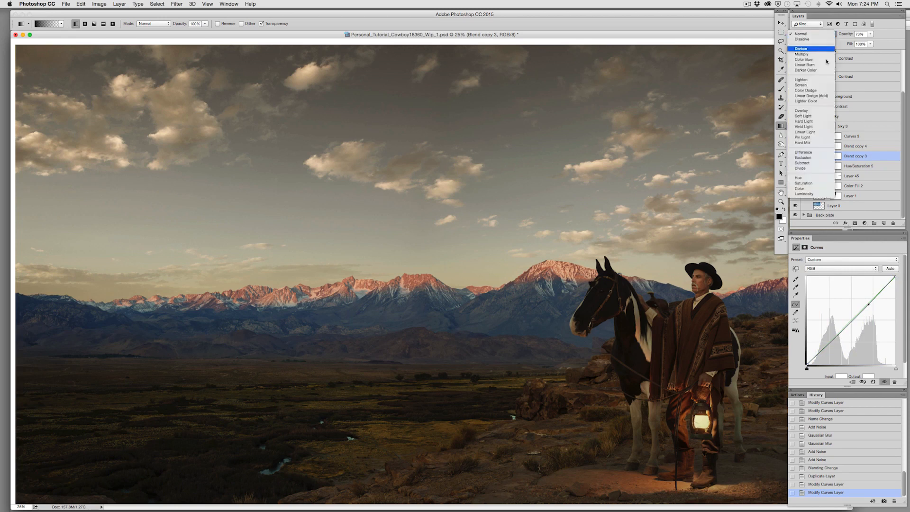
pyautogui.click(812, 196)
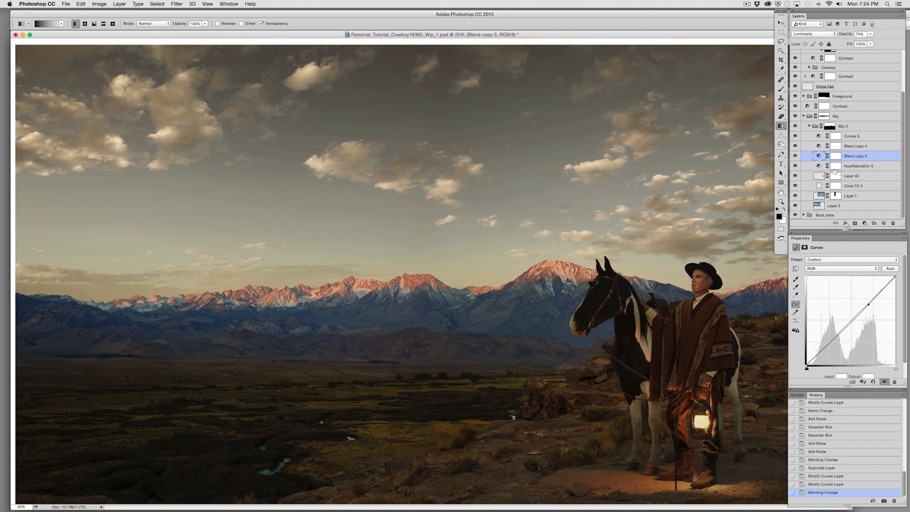
pyautogui.click(853, 146)
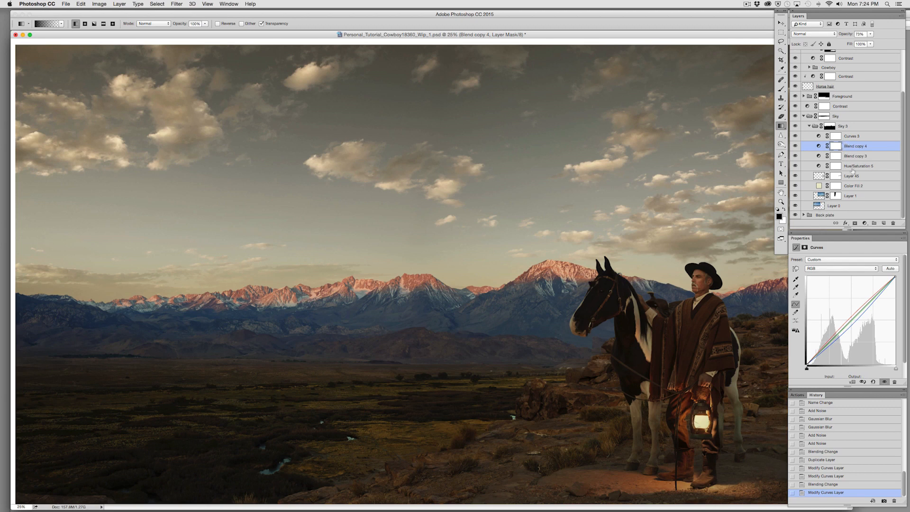
# Step: Review the whole composite, and inspect the mountains and different parts of the sky at 100% for banding
pyautogui.press('super+0')
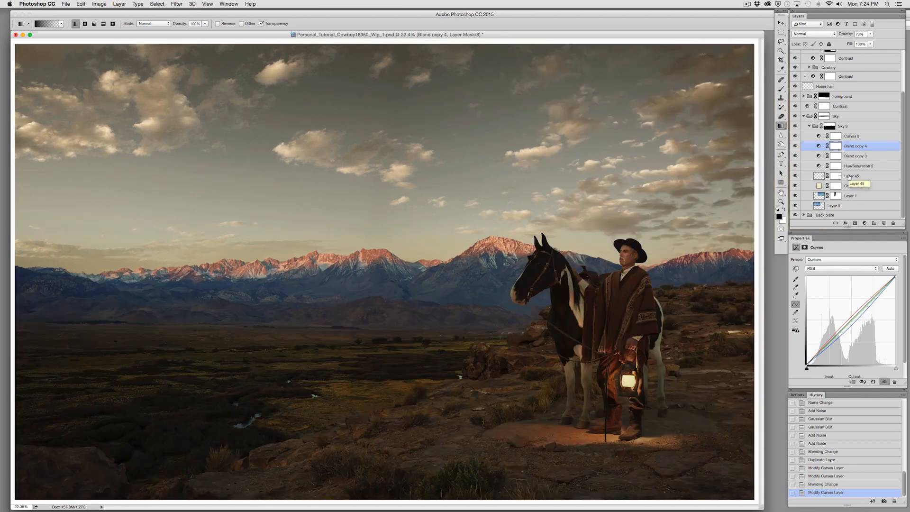
pyautogui.press('super+minus')
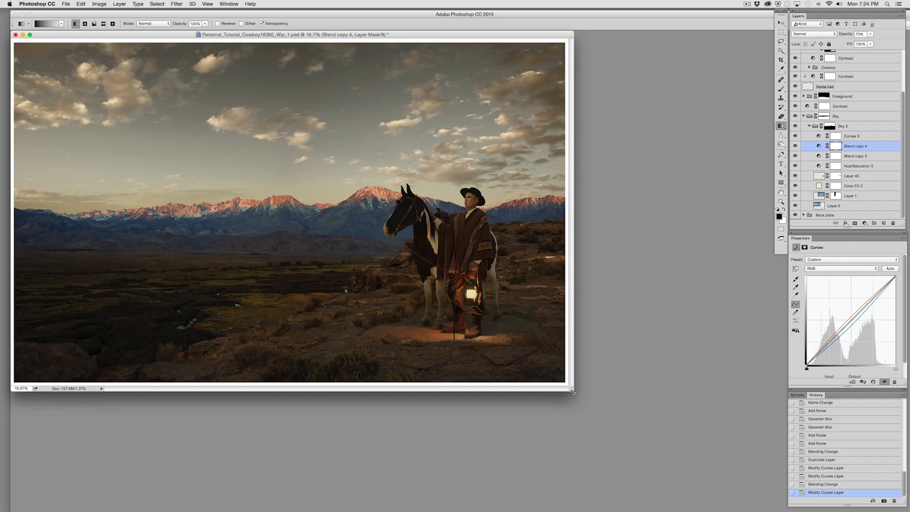
pyautogui.moveTo(573, 392); pyautogui.dragTo(731, 472)
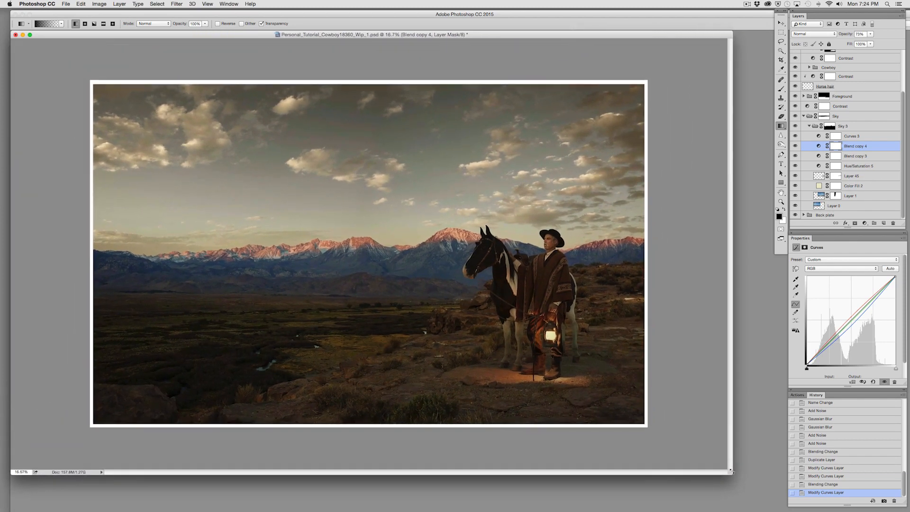
pyautogui.press('super+plus')
pyautogui.press('super+plus')
pyautogui.press('super+plus')
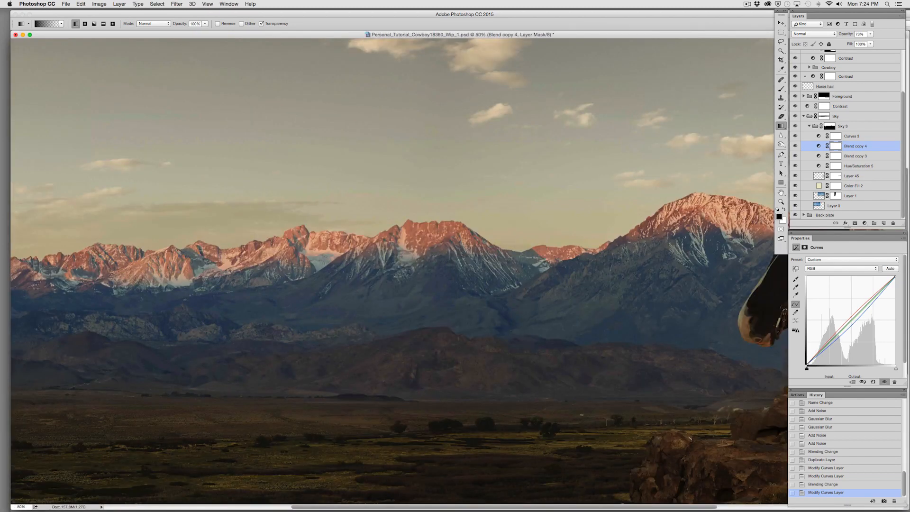
pyautogui.press('super+plus')
pyautogui.press('super+plus')
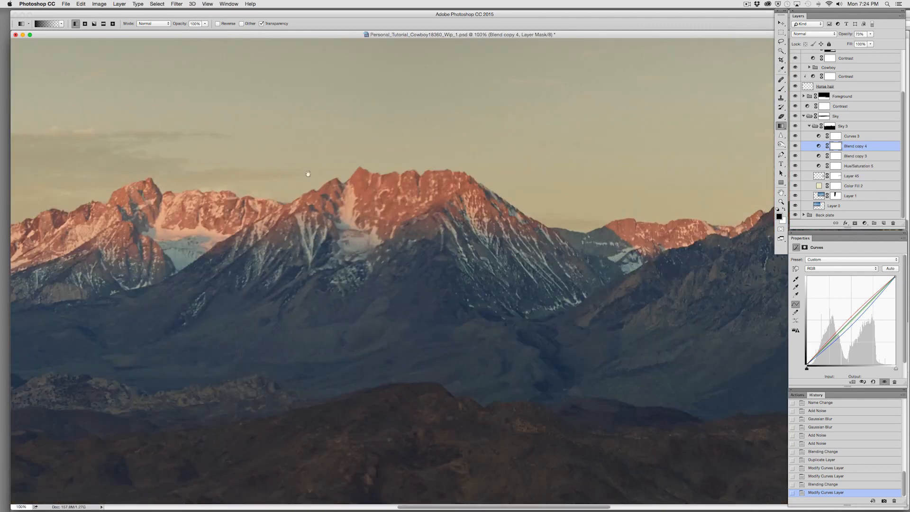
pyautogui.moveTo(309, 174); pyautogui.dragTo(335, 324)
pyautogui.moveTo(401, 254); pyautogui.dragTo(325, 447)
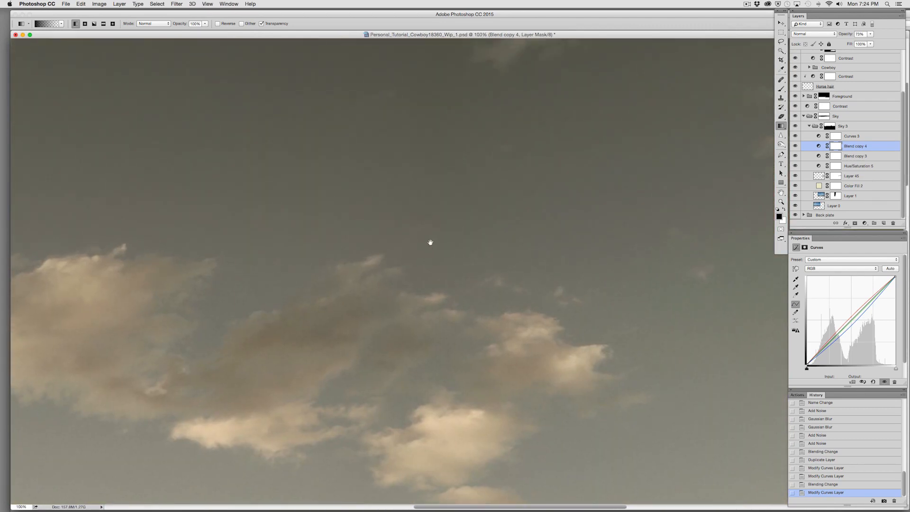
pyautogui.moveTo(427, 243)
pyautogui.mouseDown()
pyautogui.moveTo(242, 387)
pyautogui.moveTo(200, 386)
pyautogui.mouseUp()
pyautogui.moveTo(265, 265)
pyautogui.mouseDown()
pyautogui.moveTo(240, 315)
pyautogui.moveTo(125, 384)
pyautogui.mouseUp()
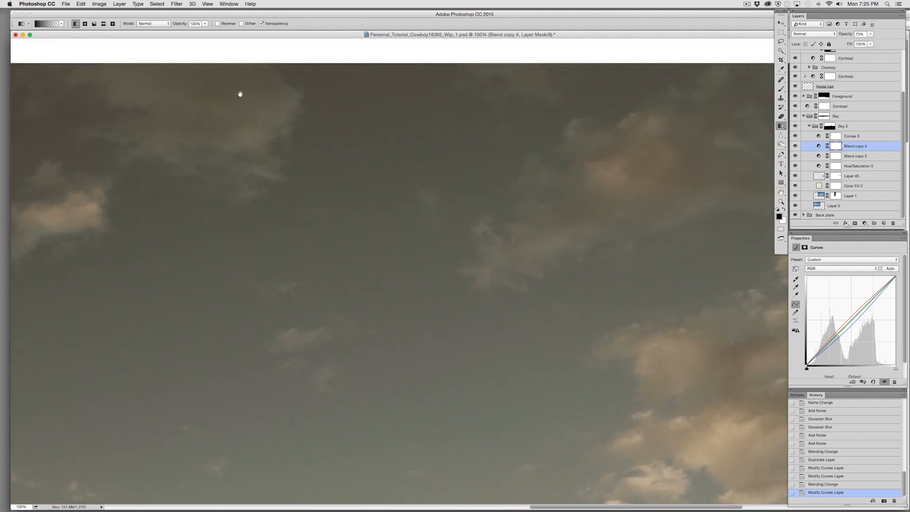
pyautogui.moveTo(161, 280)
pyautogui.mouseDown()
pyautogui.moveTo(411, 325)
pyautogui.moveTo(560, 327)
pyautogui.mouseUp()
pyautogui.moveTo(193, 318); pyautogui.dragTo(333, 327)
pyautogui.moveTo(175, 345)
pyautogui.mouseDown()
pyautogui.moveTo(354, 354)
pyautogui.moveTo(285, 325)
pyautogui.moveTo(271, 301)
pyautogui.moveTo(308, 331)
pyautogui.moveTo(426, 174)
pyautogui.mouseUp()
pyautogui.moveTo(301, 390); pyautogui.dragTo(370, 348)
pyautogui.moveTo(455, 218); pyautogui.dragTo(304, 345)
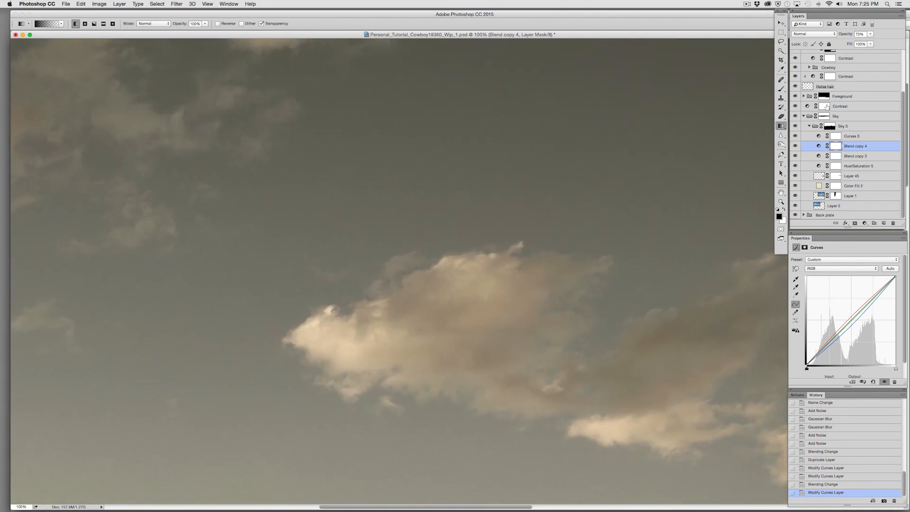
# Step: Compare the sky with and without the Top density layer, and lower that layer's opacity to 86%
pyautogui.scroll(3, 905, 123)
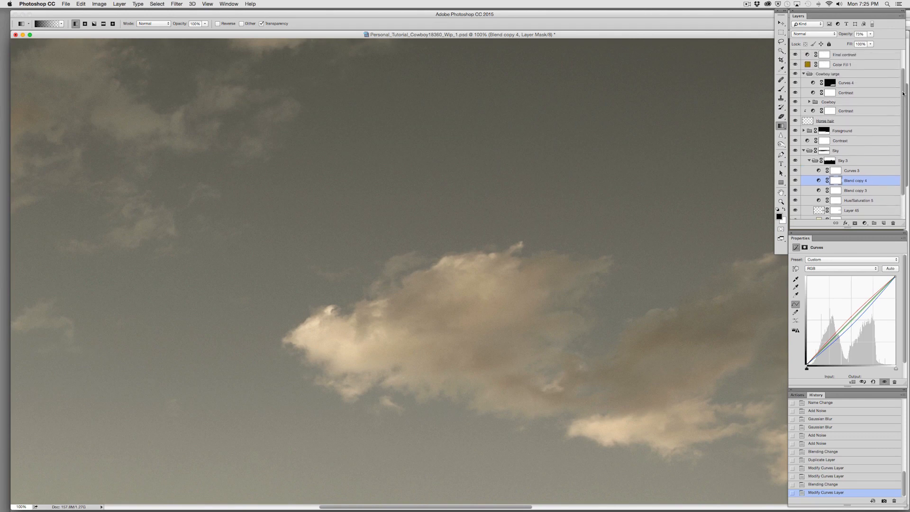
pyautogui.click(796, 65)
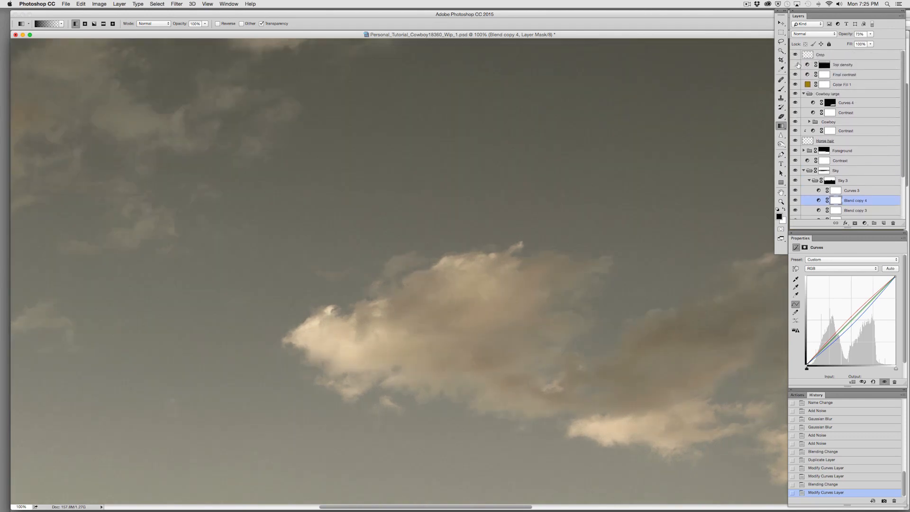
pyautogui.click(796, 65)
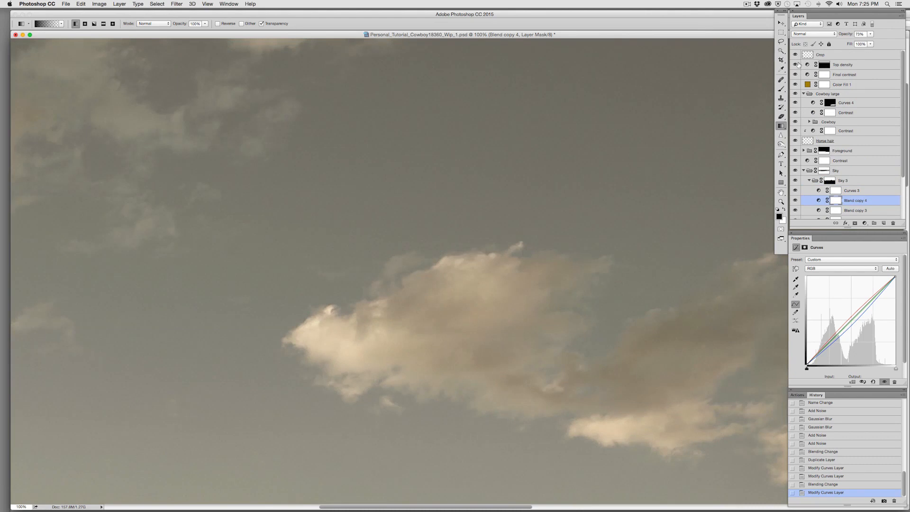
pyautogui.click(796, 65)
pyautogui.click(845, 65)
pyautogui.click(871, 34)
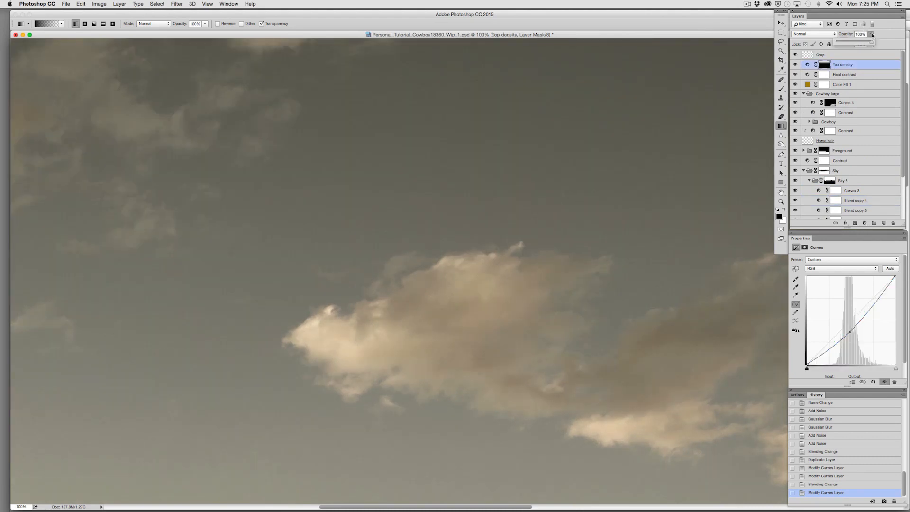
pyautogui.moveTo(873, 35); pyautogui.dragTo(869, 44)
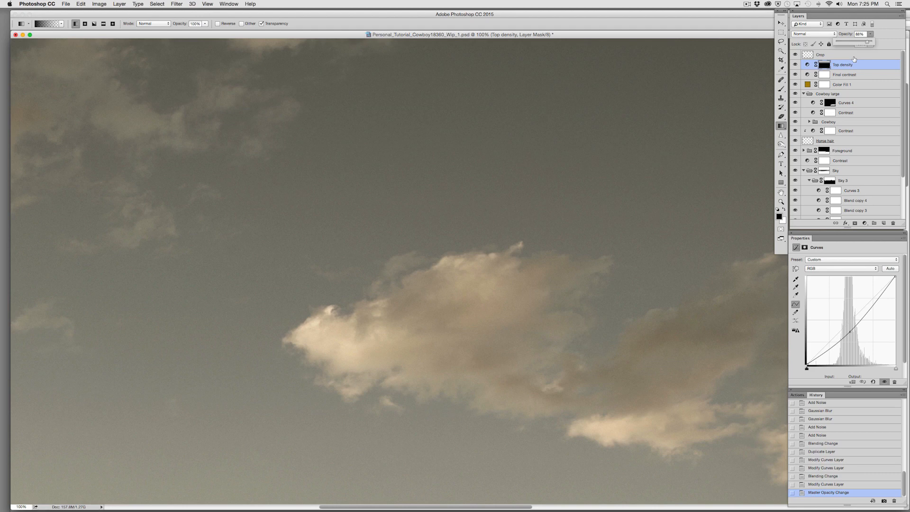
# Step: View the whole composite and compare its current state with the earliest brush state in the history
pyautogui.press('super+minus')
pyautogui.press('super+minus')
pyautogui.press('super+minus')
pyautogui.press('super+minus')
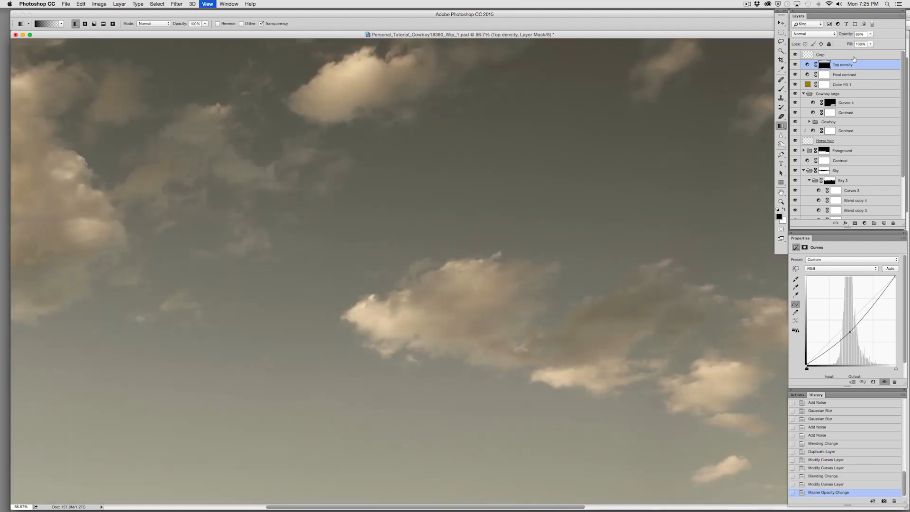
pyautogui.press('super+minus')
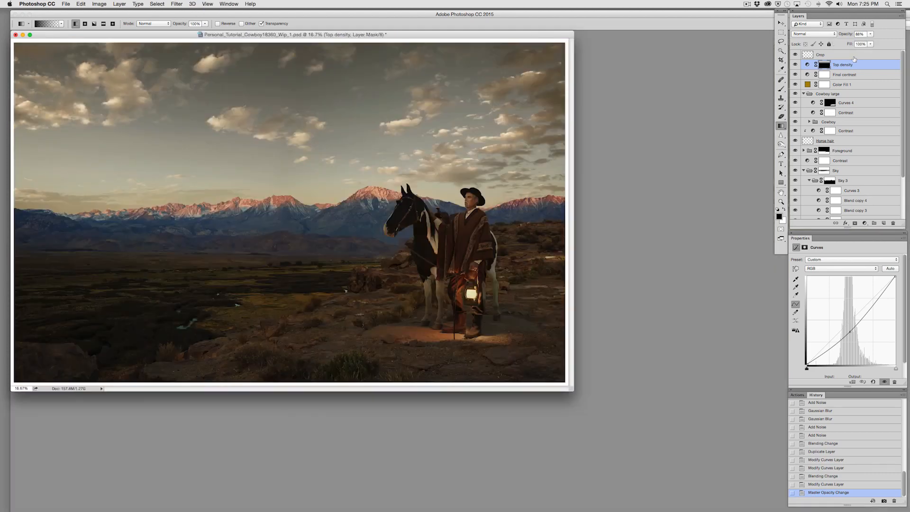
pyautogui.moveTo(573, 391); pyautogui.dragTo(728, 502)
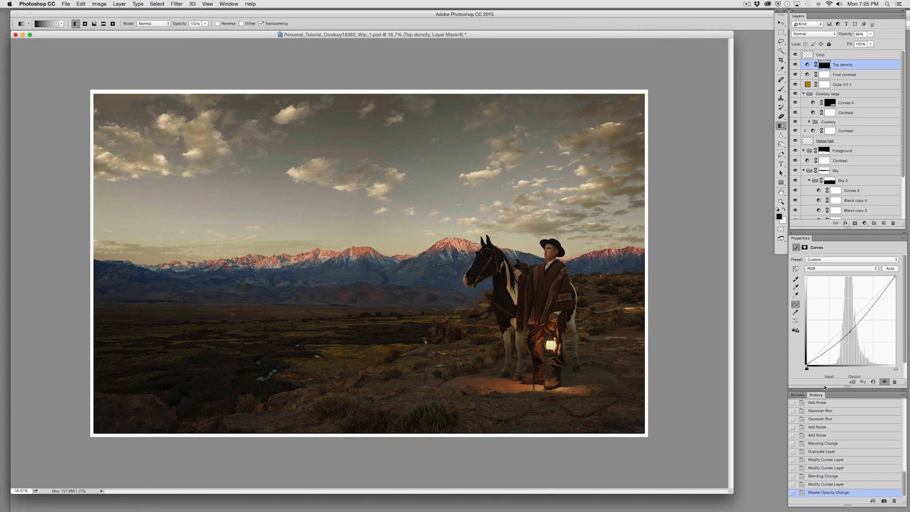
pyautogui.moveTo(903, 477)
pyautogui.mouseDown()
pyautogui.moveTo(893, 408)
pyautogui.moveTo(818, 409)
pyautogui.mouseUp()
pyautogui.click(816, 414)
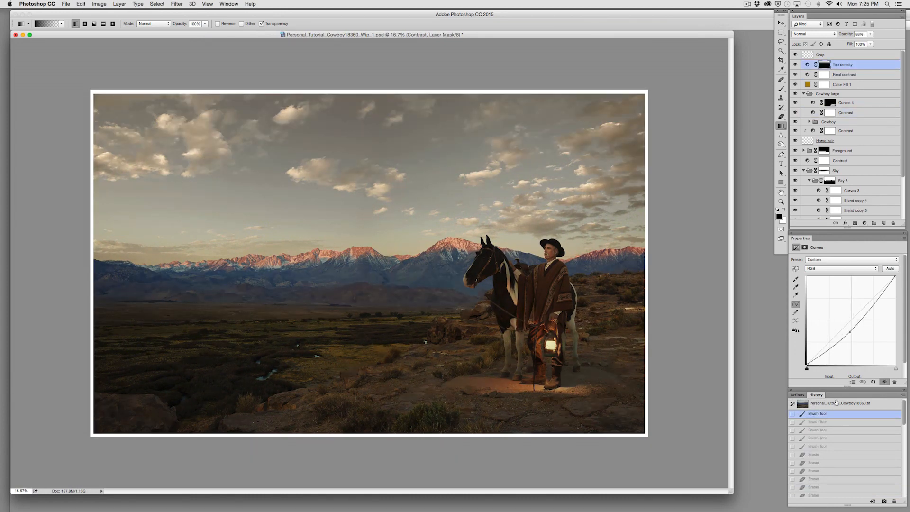
pyautogui.press('super+z')
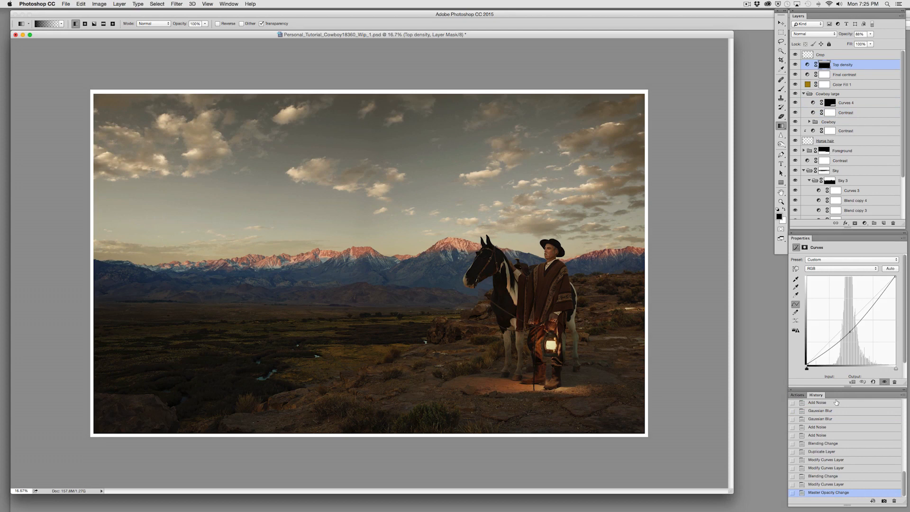
pyautogui.press('super+z')
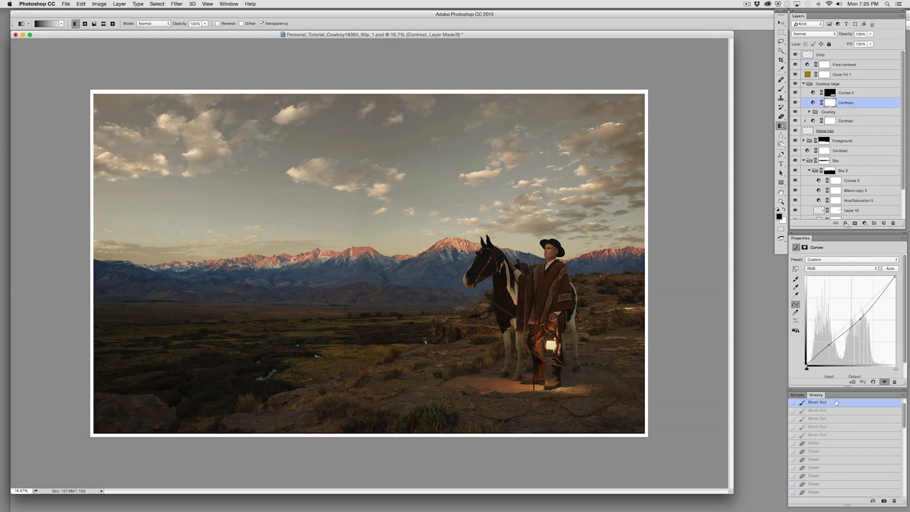
pyautogui.press('super+z')
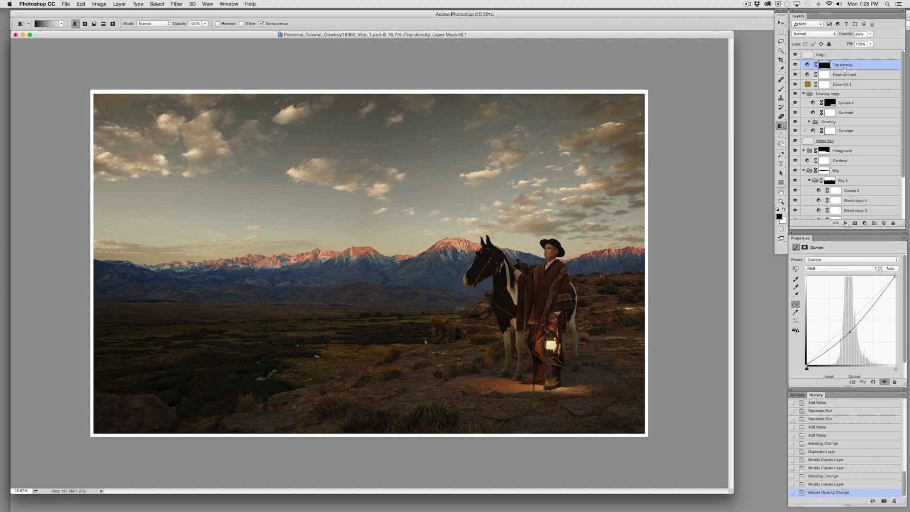
# Step: Draw an upward Quick Mask gradient over the lower foreground and turn it into an inverted, soft-edged selection of that area
pyautogui.click(782, 229)
pyautogui.moveTo(387, 442); pyautogui.dragTo(396, 356)
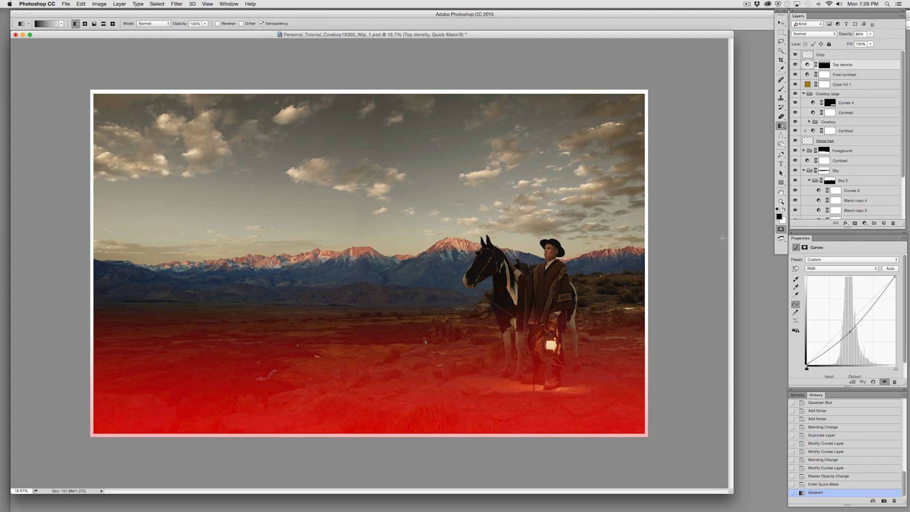
pyautogui.click(782, 230)
pyautogui.press('super+shift+i')
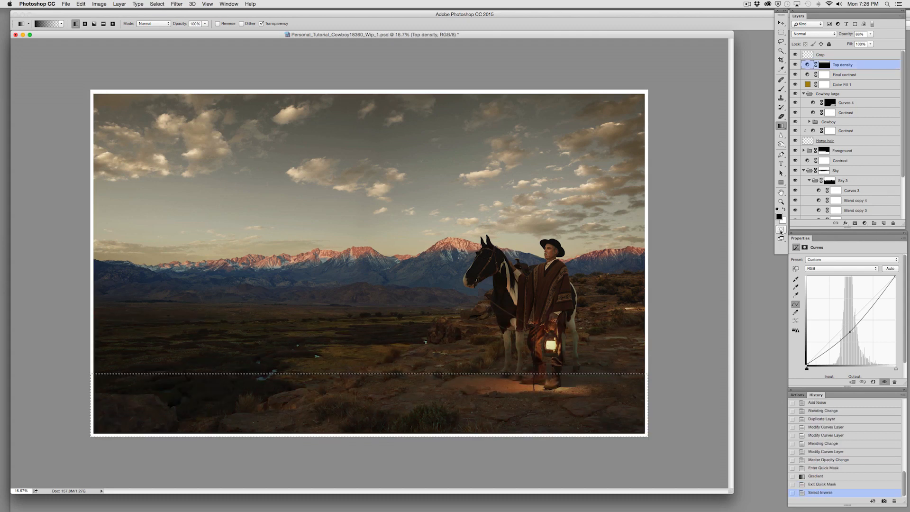
# Step: Add a Curves adjustment layer from the selection, darken the bottom foreground slightly, and compare the image with and without it
pyautogui.click(861, 227)
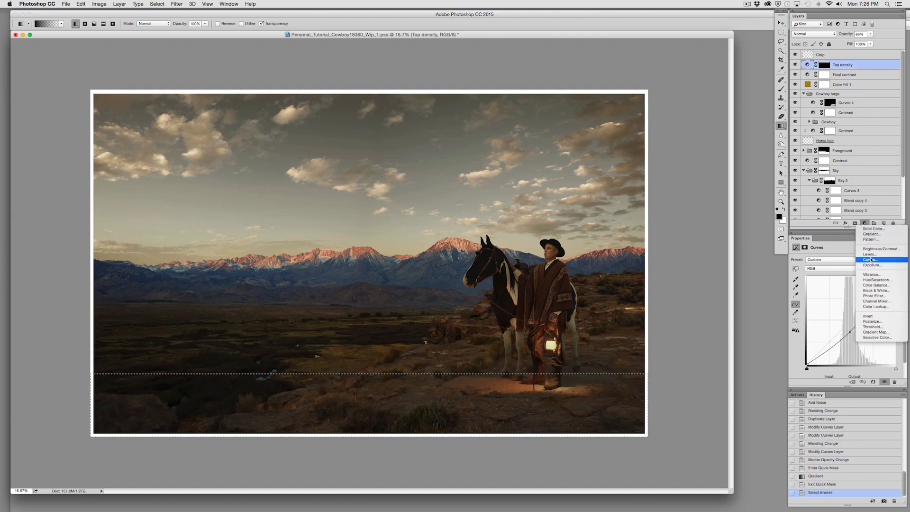
pyautogui.click(873, 260)
pyautogui.moveTo(852, 322); pyautogui.dragTo(856, 324)
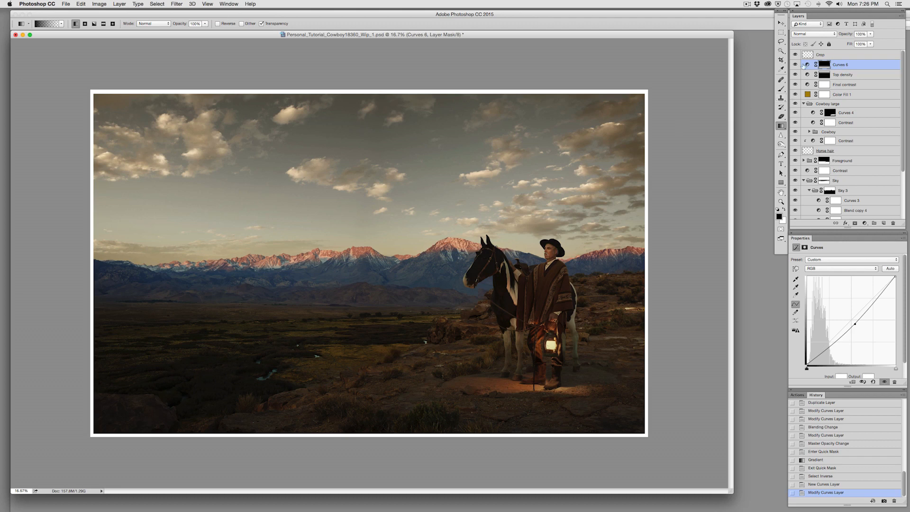
pyautogui.click(796, 65)
pyautogui.click(796, 65)
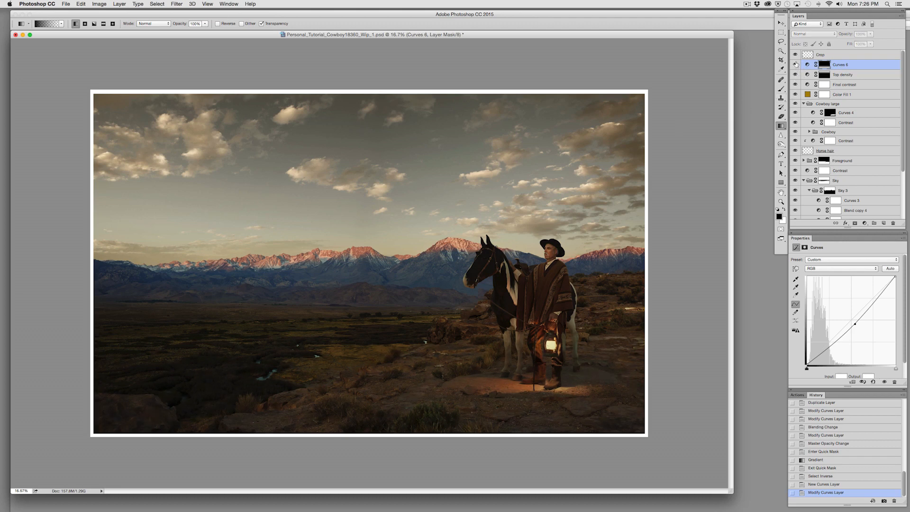
# Step: Paint black on the new Curves mask over the lower-left rocks, finishing with a larger brush at 100% opacity to remove the darkening
pyautogui.click(782, 89)
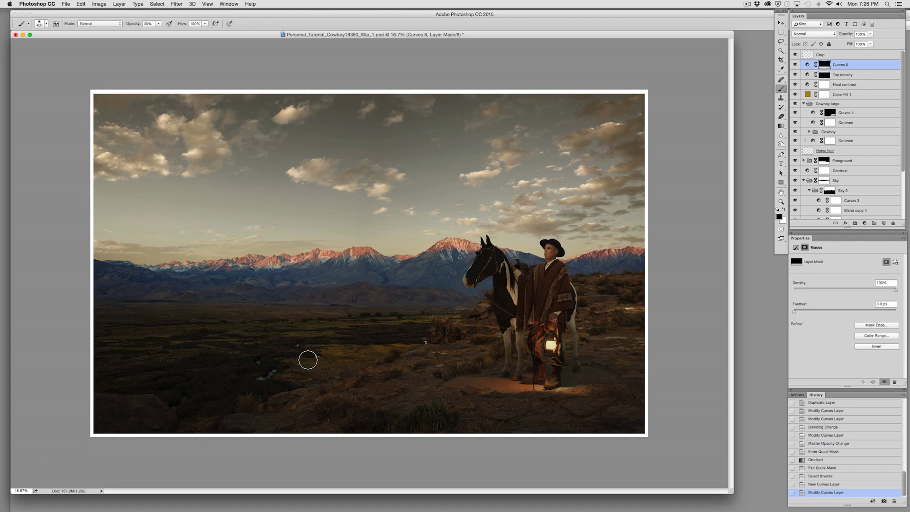
pyautogui.moveTo(157, 394)
pyautogui.mouseDown()
pyautogui.moveTo(152, 413)
pyautogui.moveTo(183, 384)
pyautogui.moveTo(250, 366)
pyautogui.moveTo(227, 381)
pyautogui.mouseUp()
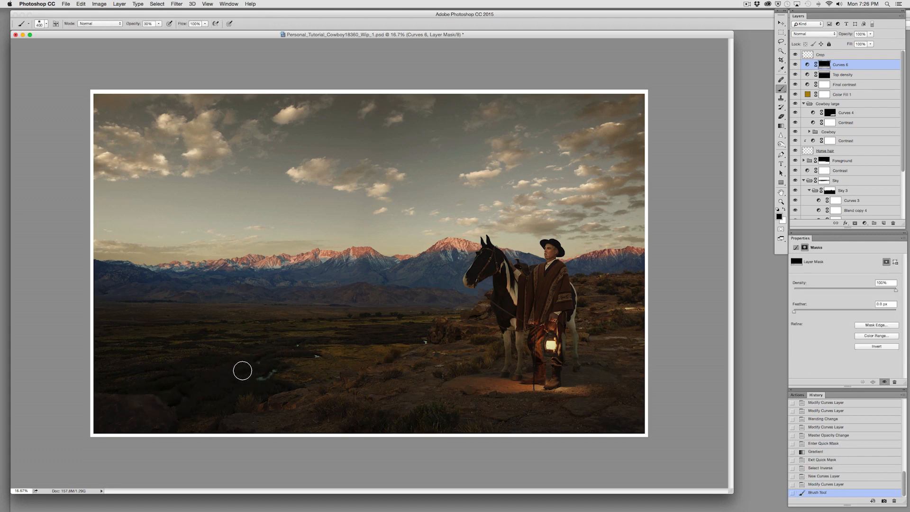
pyautogui.press('0')
pyautogui.press(']')
pyautogui.press(']')
pyautogui.moveTo(168, 400)
pyautogui.mouseDown()
pyautogui.moveTo(258, 378)
pyautogui.moveTo(169, 393)
pyautogui.moveTo(189, 398)
pyautogui.mouseUp()
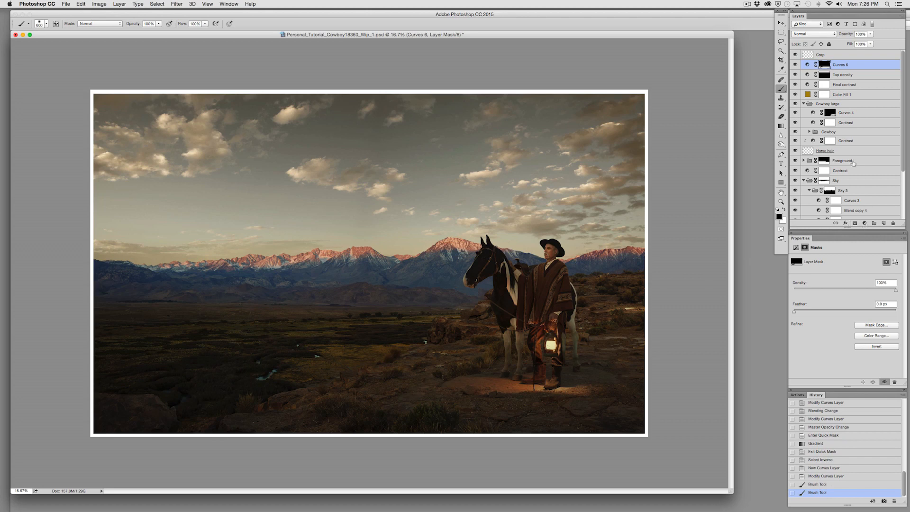
# Step: Add a Curves layer above Final contrast, brighten the midtones and shadows, and fill its mask with black
pyautogui.click(843, 85)
pyautogui.click(865, 223)
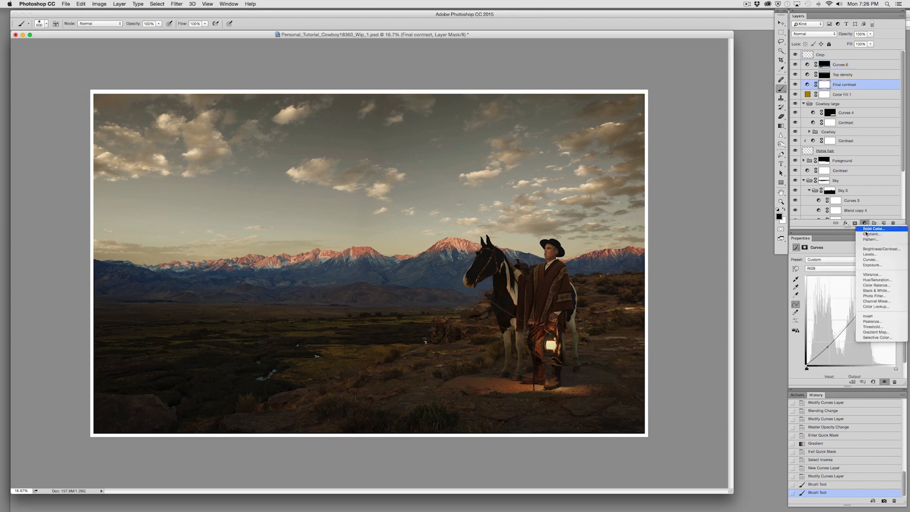
pyautogui.click(870, 259)
pyautogui.moveTo(847, 321); pyautogui.dragTo(844, 319)
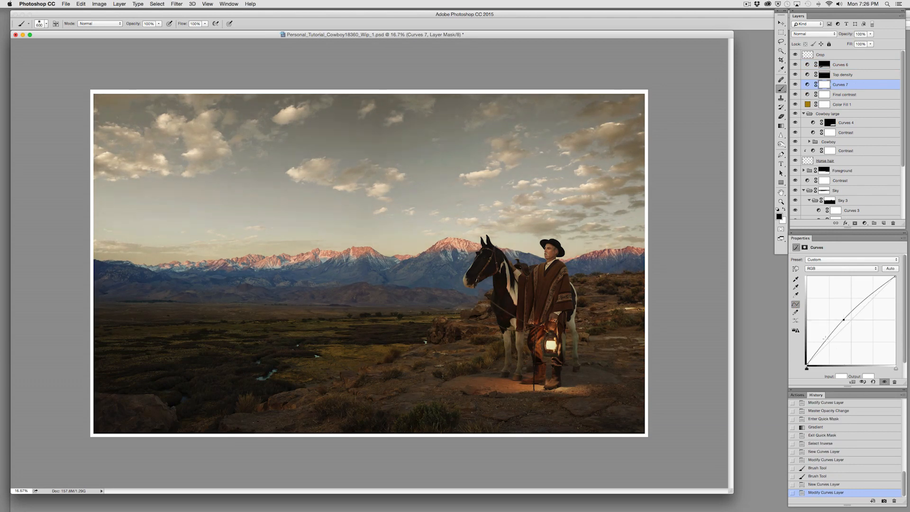
pyautogui.click(821, 346)
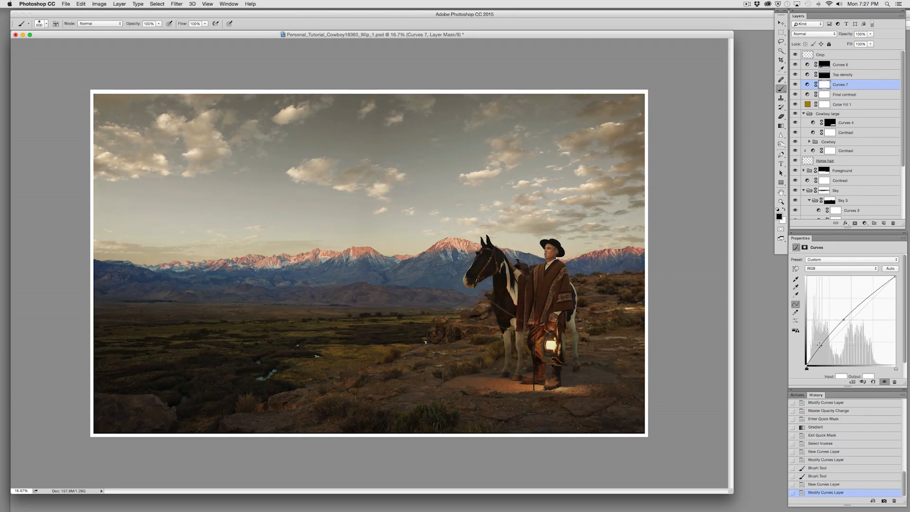
pyautogui.hotkey('alt', 'BackSpace')
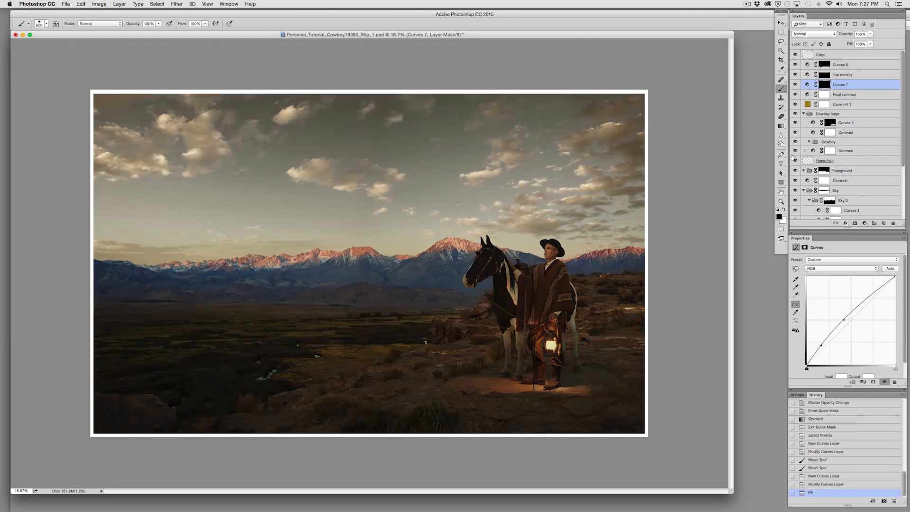
# Step: Erase the brightening Curves mask in small dabs over the lower-left rocks at 100% opacity, and set the eraser opacity to 30%
pyautogui.click(781, 117)
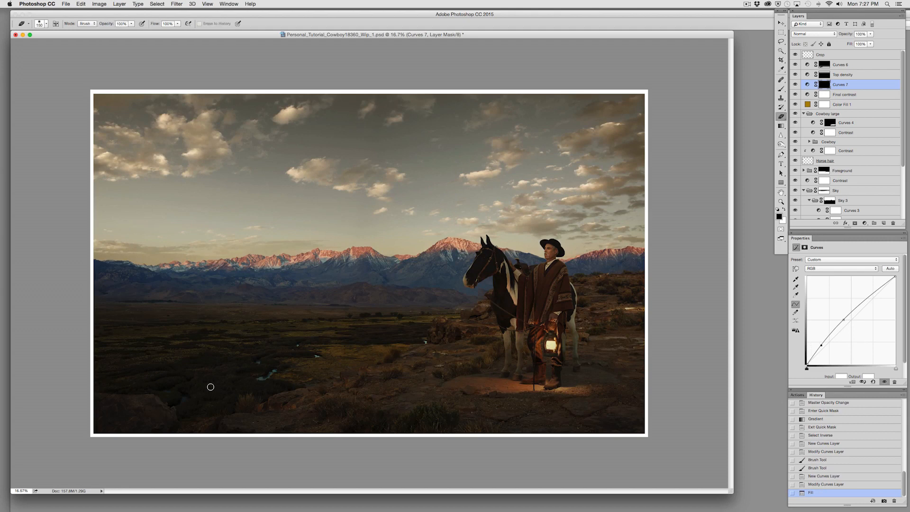
pyautogui.click(185, 395)
pyautogui.click(163, 390)
pyautogui.click(175, 385)
pyautogui.click(177, 384)
pyautogui.click(180, 382)
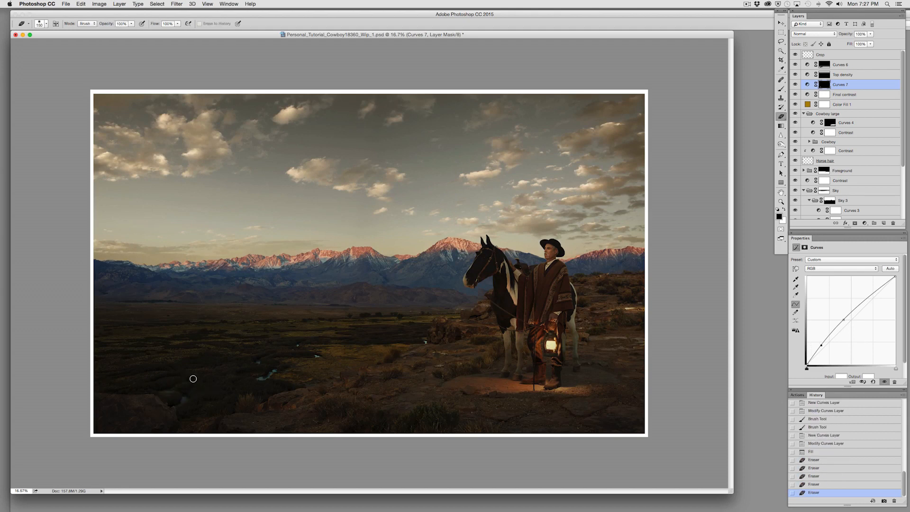
pyautogui.click(189, 380)
pyautogui.click(176, 384)
pyautogui.click(175, 385)
pyautogui.click(175, 388)
pyautogui.click(174, 390)
pyautogui.click(173, 392)
pyautogui.click(173, 394)
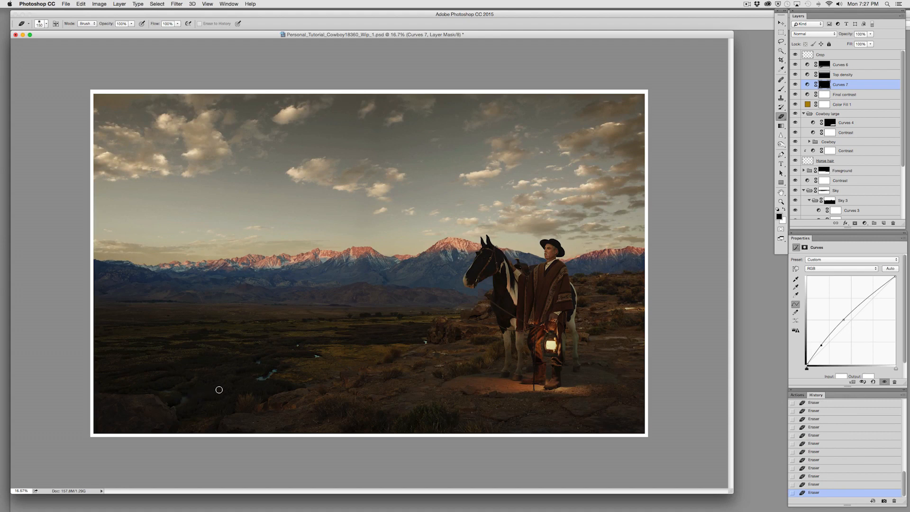
pyautogui.press('3')
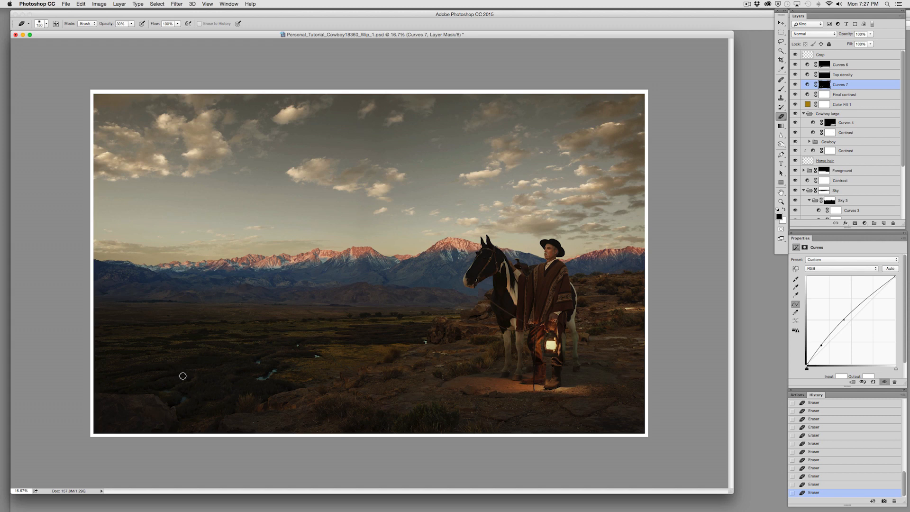
# Step: Make room around the whole composite, then collapse and select the Cowboy large group
pyautogui.press('super+minus')
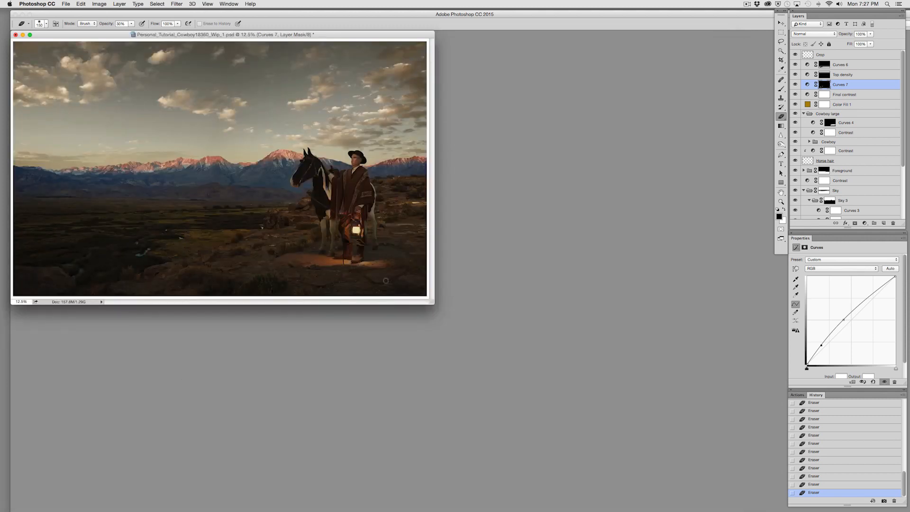
pyautogui.moveTo(433, 303); pyautogui.dragTo(742, 479)
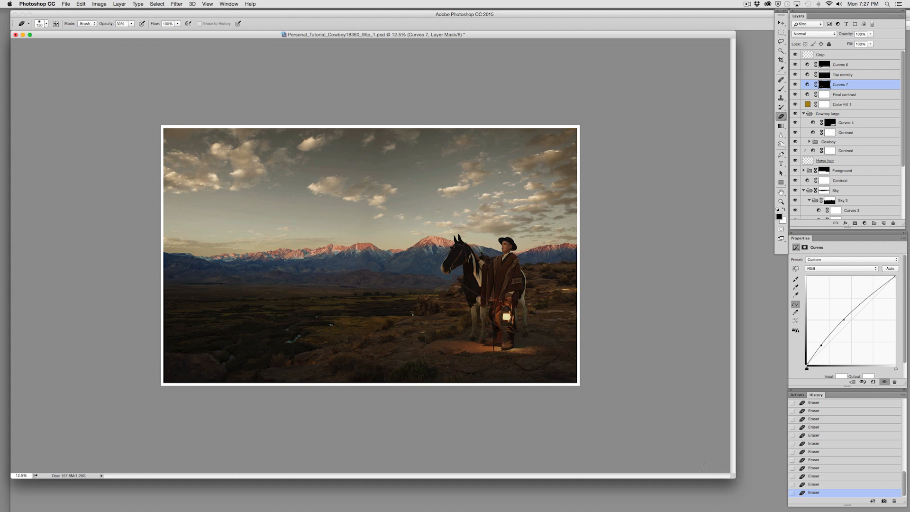
pyautogui.click(803, 114)
pyautogui.click(858, 116)
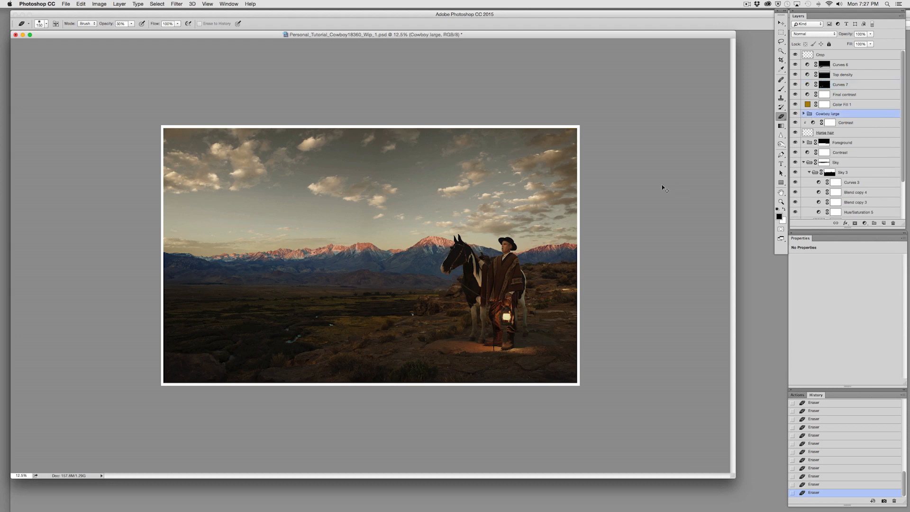
pyautogui.press('super+t')
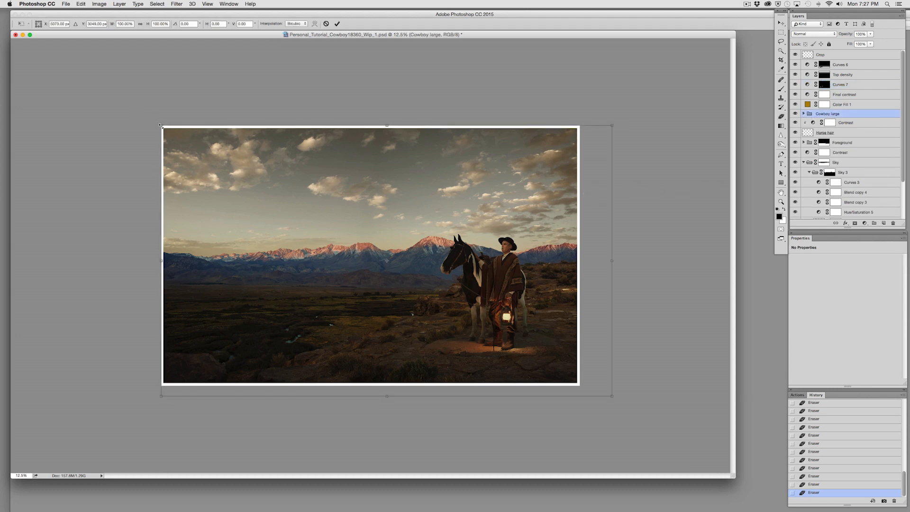
pyautogui.moveTo(160, 126); pyautogui.dragTo(177, 139)
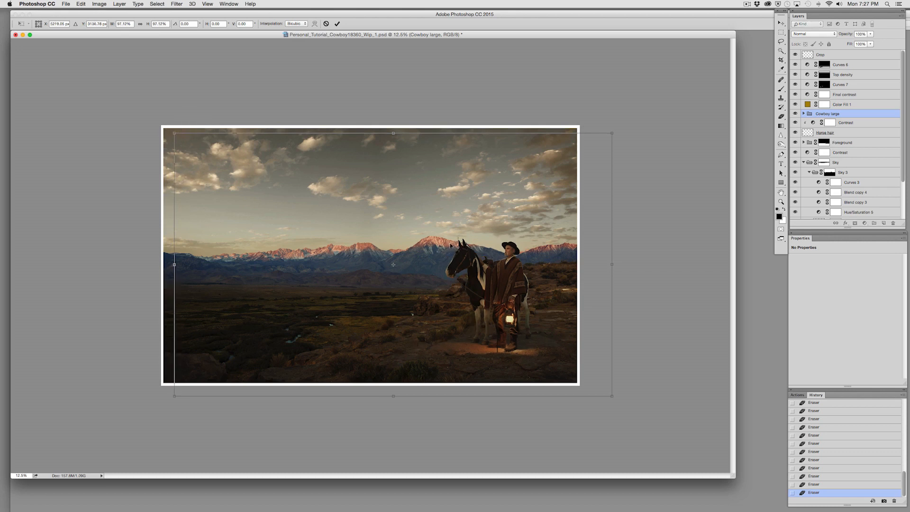
pyautogui.hotkey('ctrl', 'z')
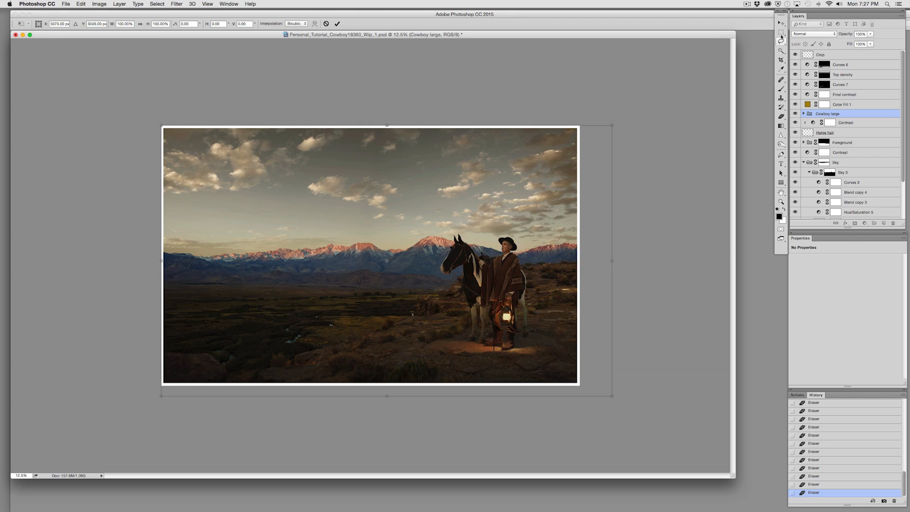
pyautogui.click(783, 33)
pyautogui.click(435, 168)
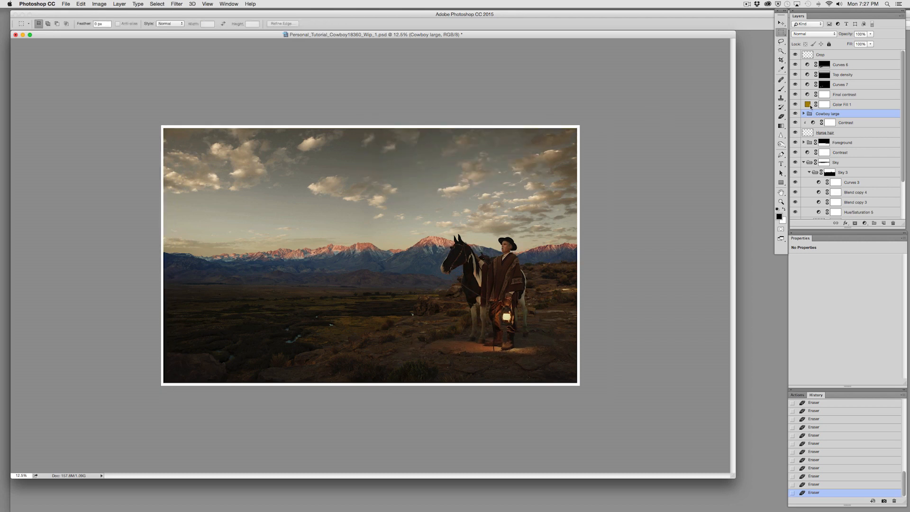
# Step: Add the clipped Contrast and Horse hair layers to the selection and scale the cowboy and horse down slightly with Free Transform
pyautogui.keyDown('shift'); pyautogui.click(847, 134); pyautogui.keyUp('shift')
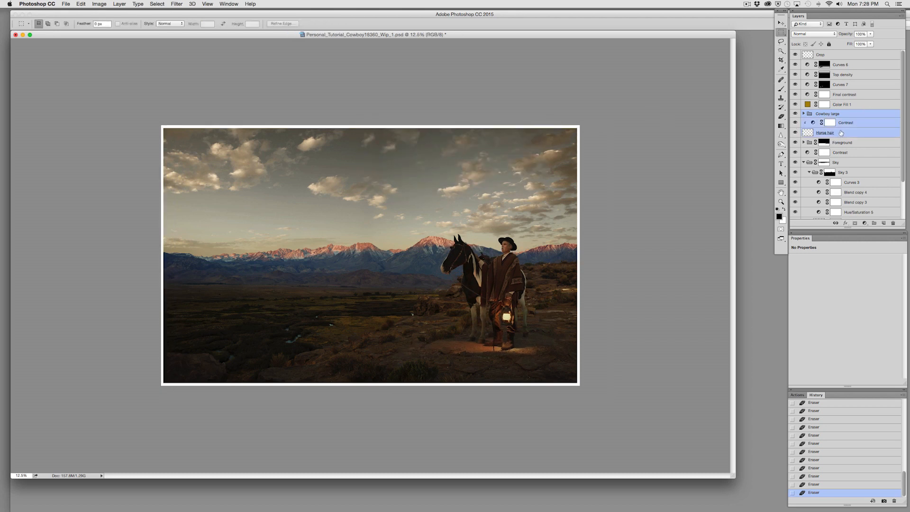
pyautogui.hotkey('ctrl', 't')
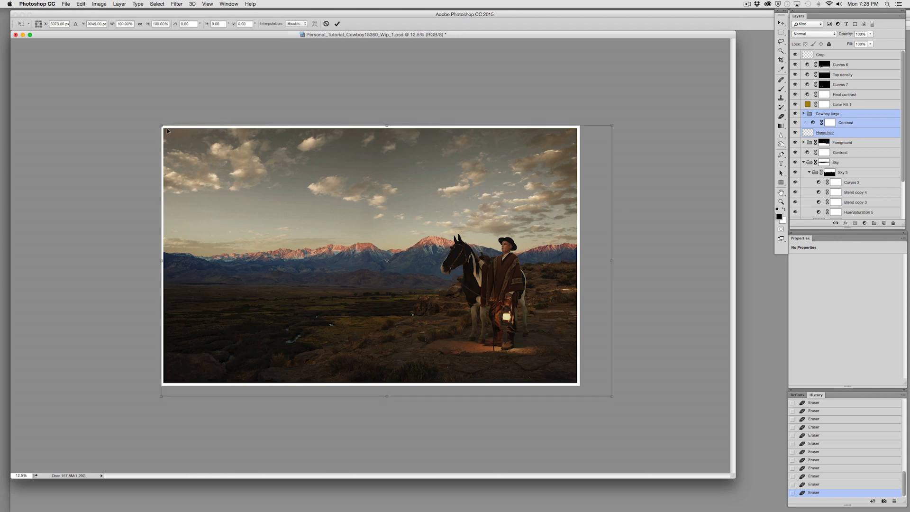
pyautogui.moveTo(166, 129); pyautogui.dragTo(249, 177)
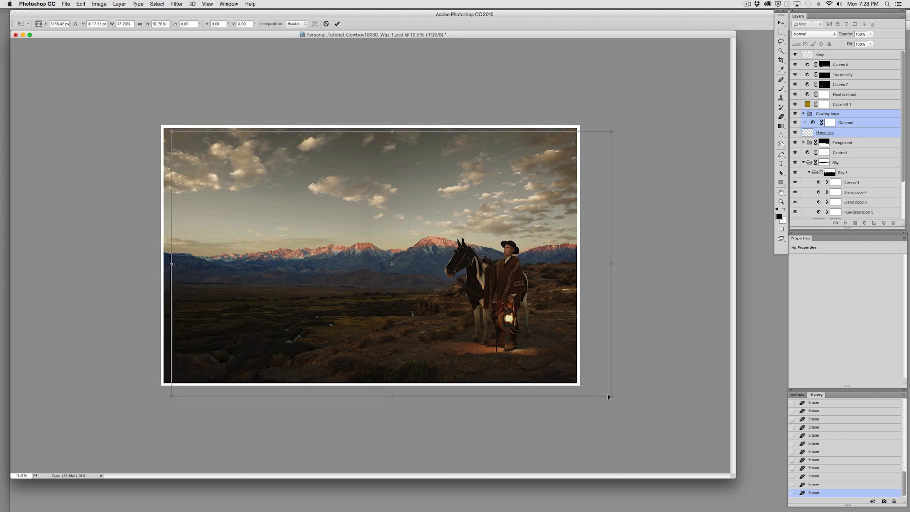
pyautogui.moveTo(610, 397); pyautogui.dragTo(606, 394)
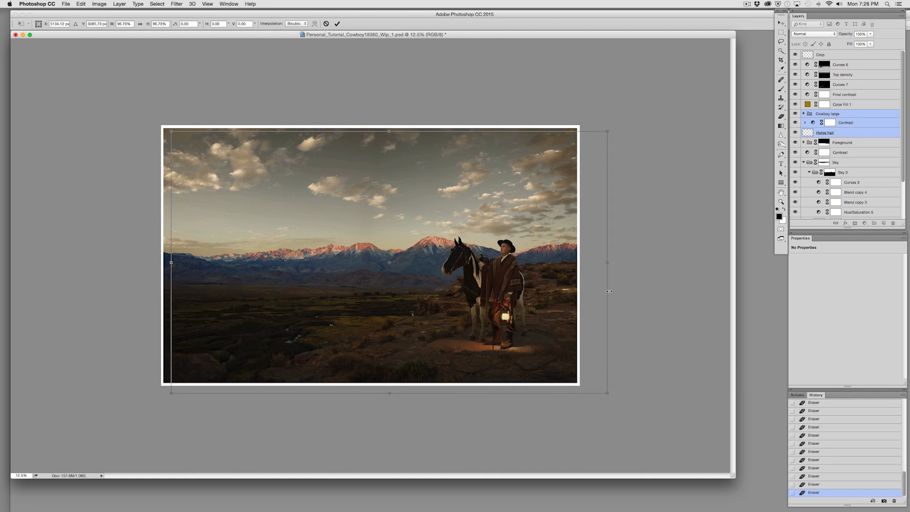
pyautogui.moveTo(608, 393); pyautogui.dragTo(614, 400)
pyautogui.press('Return')
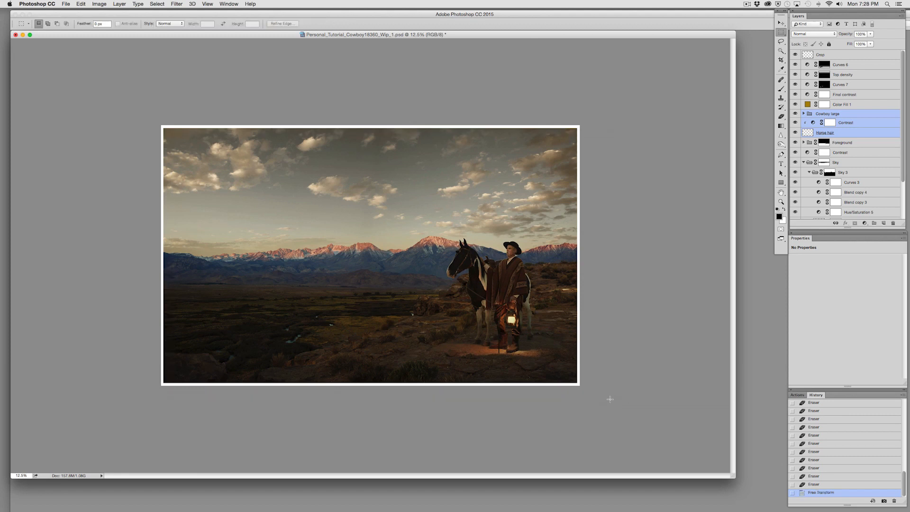
# Step: Nudge the selected cowboy and horse layers left in repeated small moves, bringing them closer to the centre of the landscape
pyautogui.press('super+Left')
pyautogui.press('super+Left')
pyautogui.press('super+Left')
pyautogui.press('super+Left')
pyautogui.press('super+Left')
pyautogui.press('super+Left')
pyautogui.press('super+Left')
pyautogui.press('super+Left')
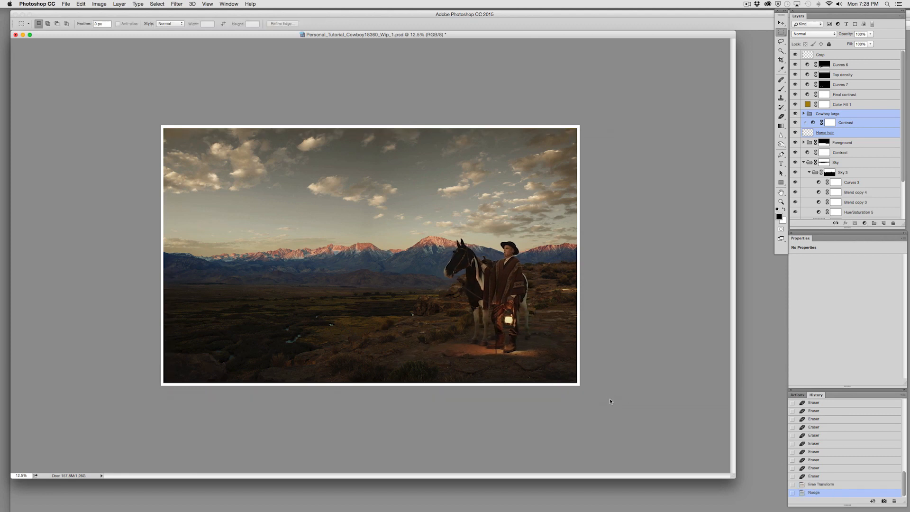
pyautogui.press('super+Left')
pyautogui.press('super+Left')
pyautogui.press('super+Left')
pyautogui.press('super+Left')
pyautogui.press('super+Left')
pyautogui.press('super+Left')
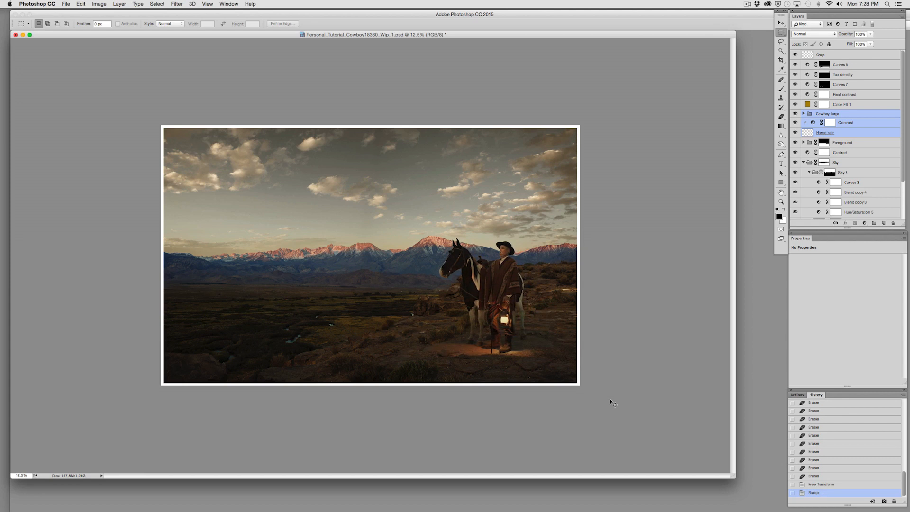
pyautogui.press('super+Left')
pyautogui.press('super+Left')
pyautogui.press('super+Left')
pyautogui.press('super+Left')
pyautogui.press('super+Left')
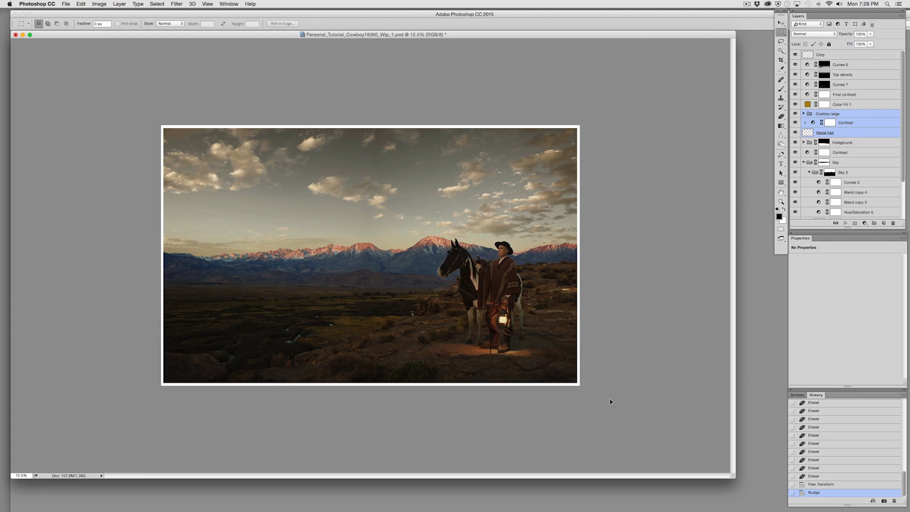
pyautogui.press('super+Left')
# Step: Compare the sky without Blend copy 4, reduce that layer's opacity, and collapse the Sky 3 group
pyautogui.click(796, 192)
pyautogui.click(795, 193)
pyautogui.click(853, 192)
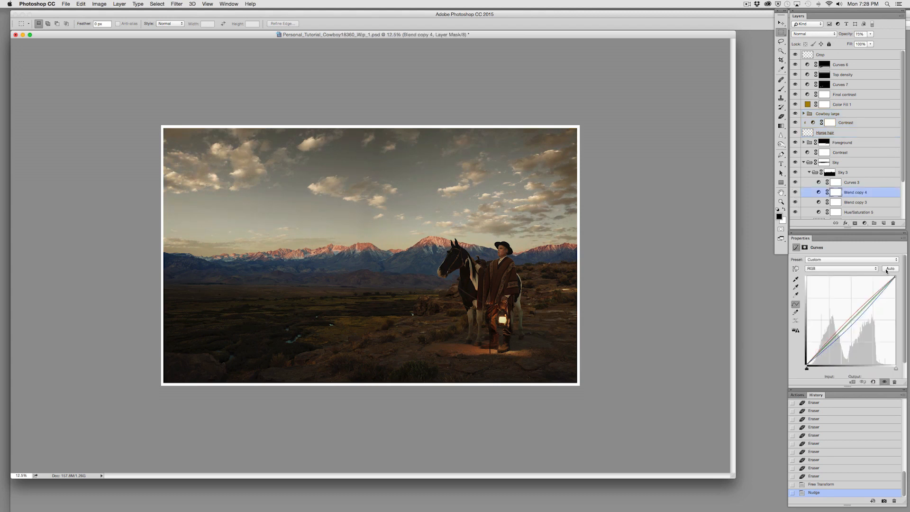
pyautogui.click(871, 33)
pyautogui.moveTo(872, 42); pyautogui.dragTo(856, 45)
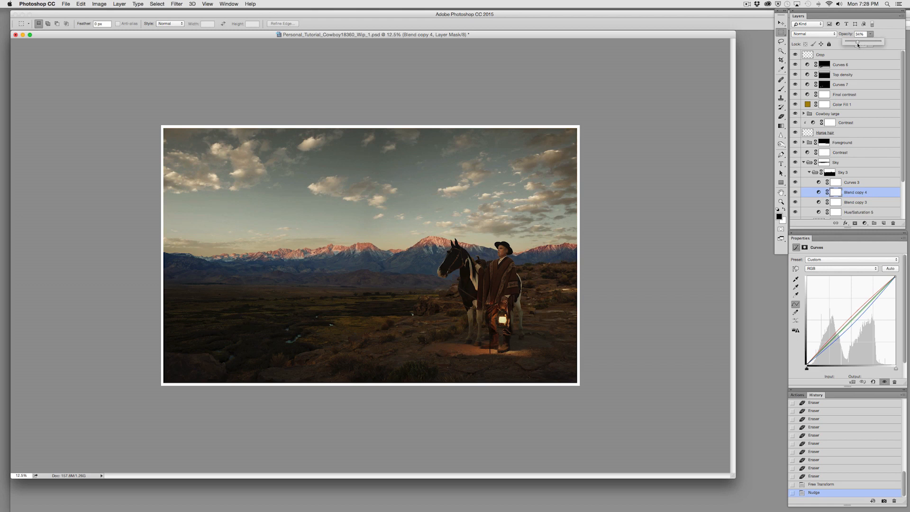
pyautogui.moveTo(858, 45); pyautogui.dragTo(862, 45)
pyautogui.moveTo(864, 43); pyautogui.dragTo(864, 43)
pyautogui.click(810, 172)
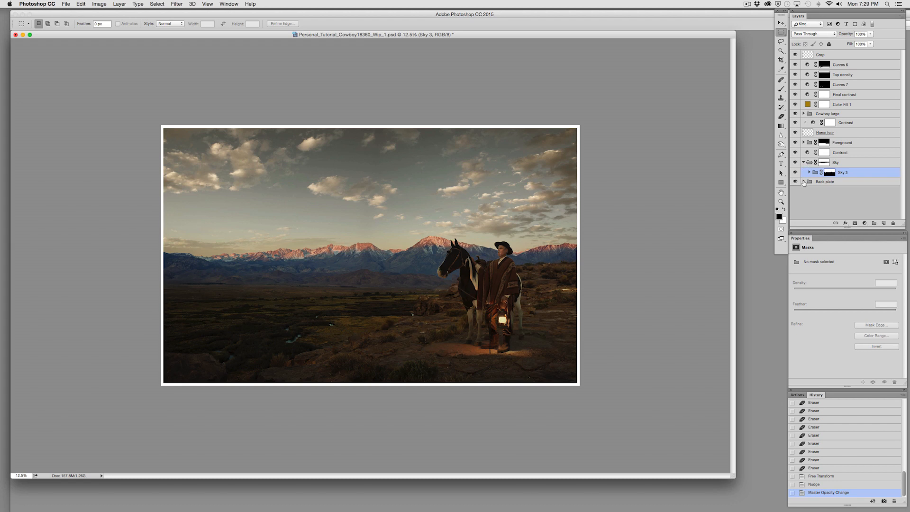
# Step: Add a Curves layer above Curves 5 in the Back plate group and pull its Red channel midpoint down slightly
pyautogui.click(795, 105)
pyautogui.click(795, 105)
pyautogui.click(804, 182)
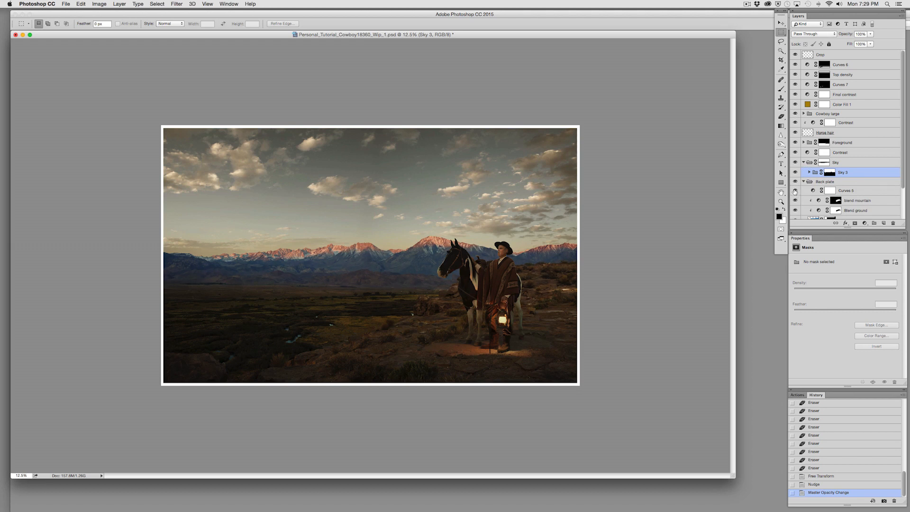
pyautogui.moveTo(904, 165); pyautogui.dragTo(902, 206)
pyautogui.click(849, 155)
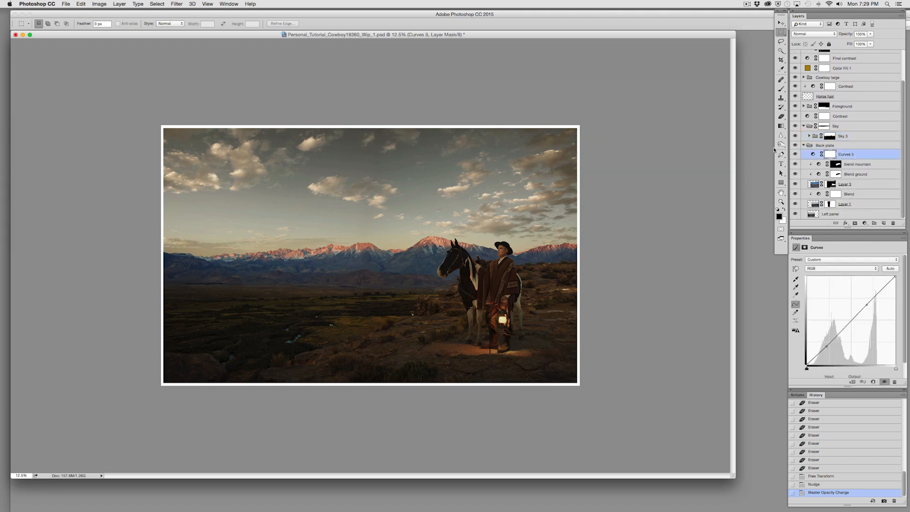
pyautogui.click(866, 225)
pyautogui.click(873, 256)
pyautogui.click(869, 268)
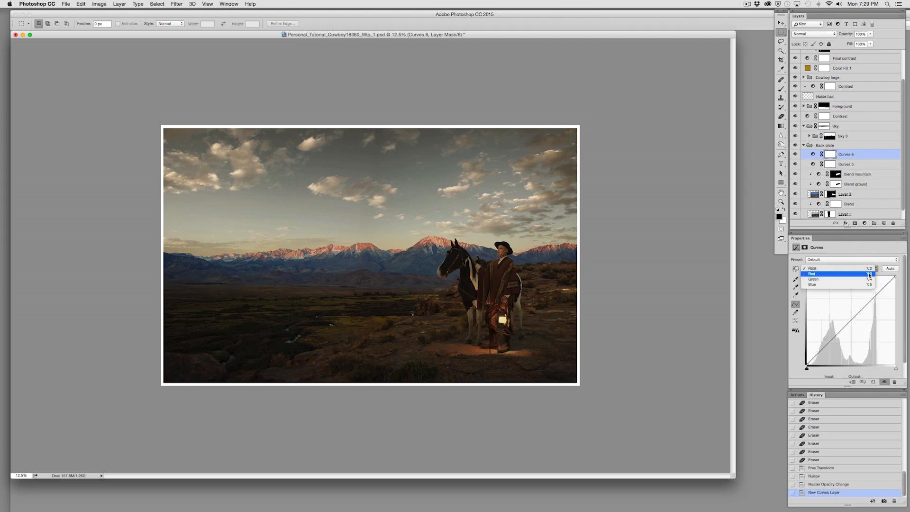
pyautogui.click(870, 275)
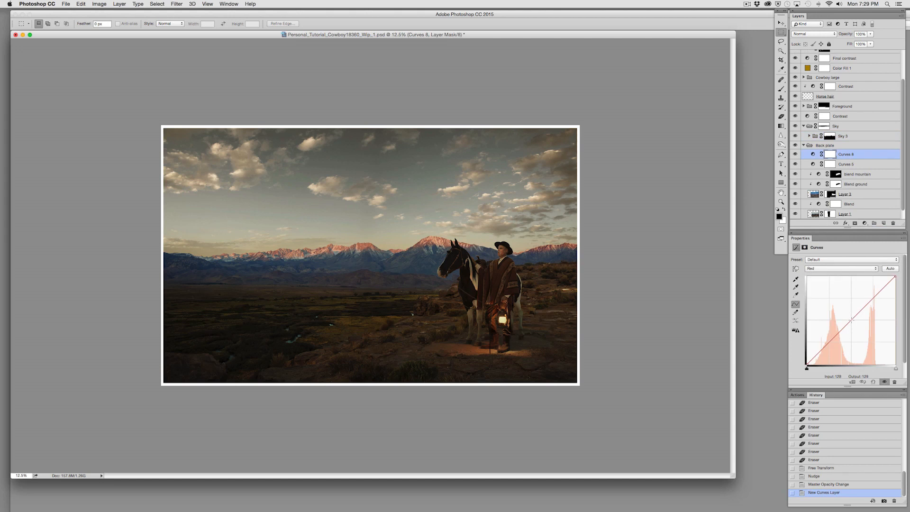
pyautogui.moveTo(851, 321)
pyautogui.mouseDown()
pyautogui.moveTo(855, 330)
pyautogui.moveTo(849, 323)
pyautogui.mouseUp()
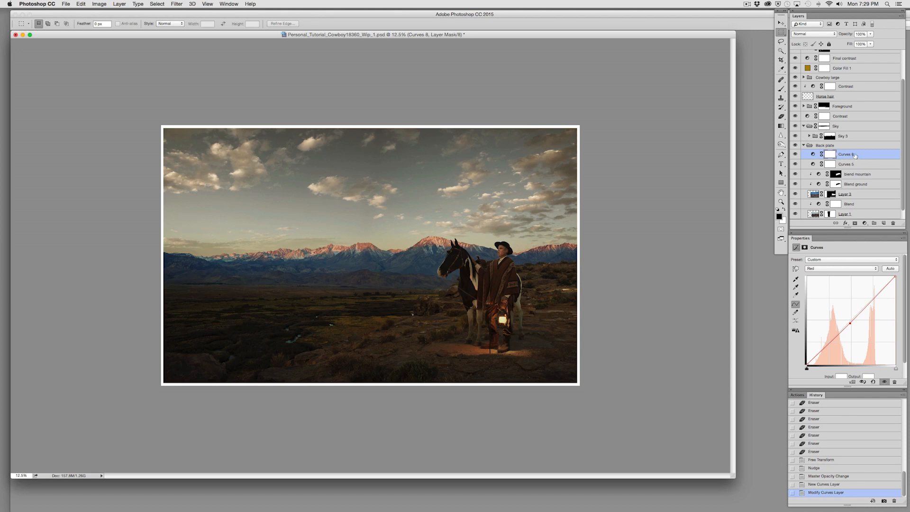
# Step: Add a Curves layer above Blend in the Foreground group and lower its Red channel midpoint very slightly
pyautogui.click(804, 106)
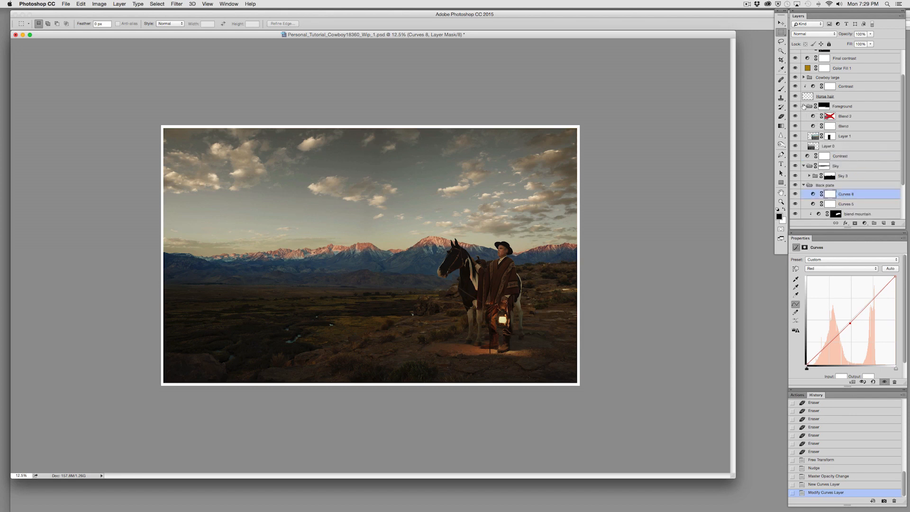
pyautogui.click(849, 126)
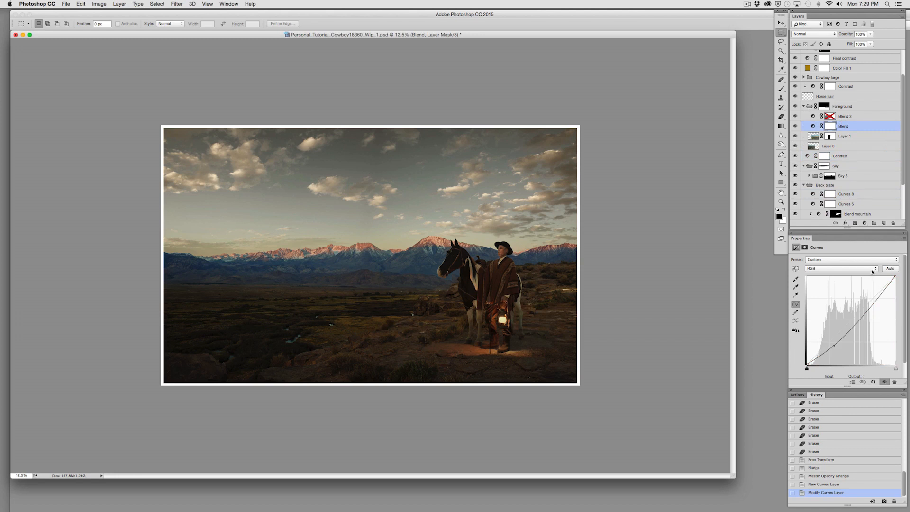
pyautogui.click(866, 223)
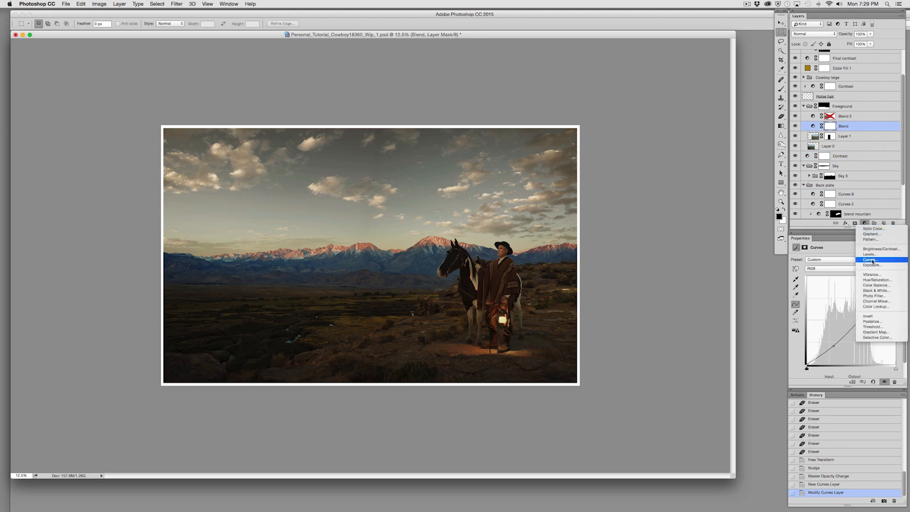
pyautogui.click(865, 261)
pyautogui.click(871, 270)
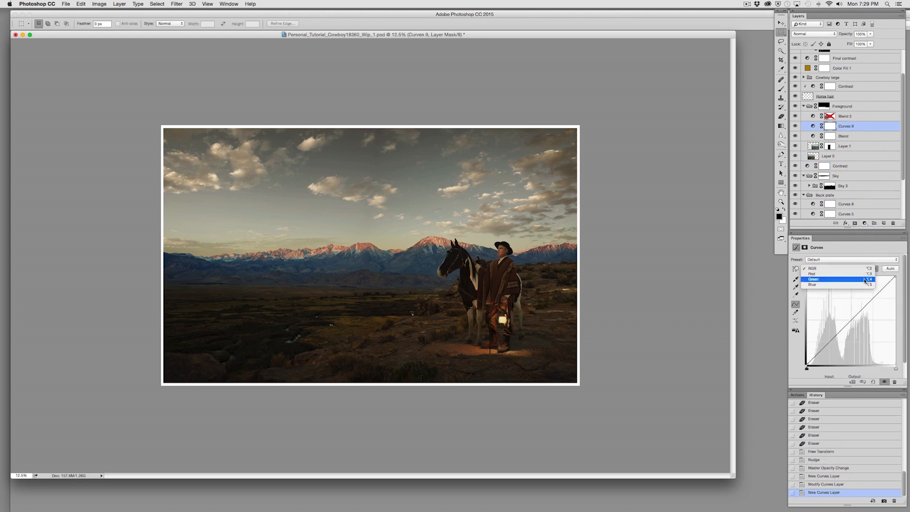
pyautogui.click(864, 274)
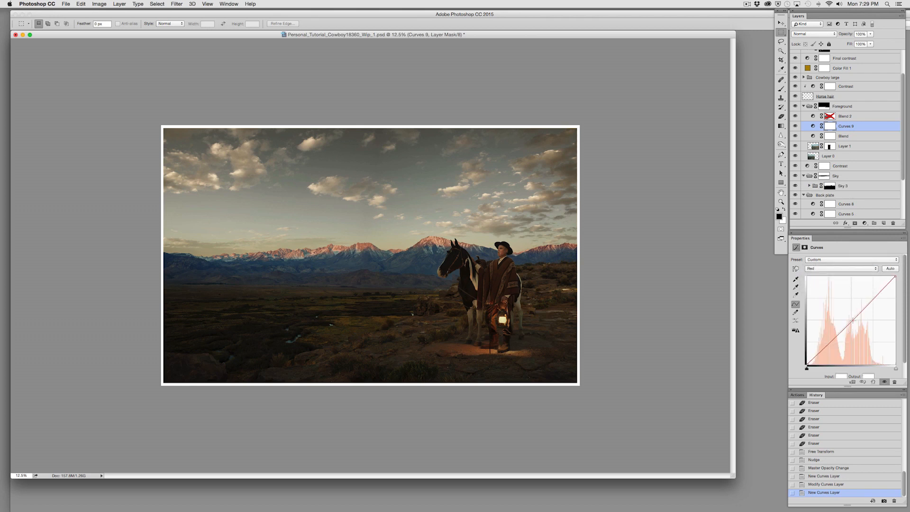
pyautogui.click(853, 320)
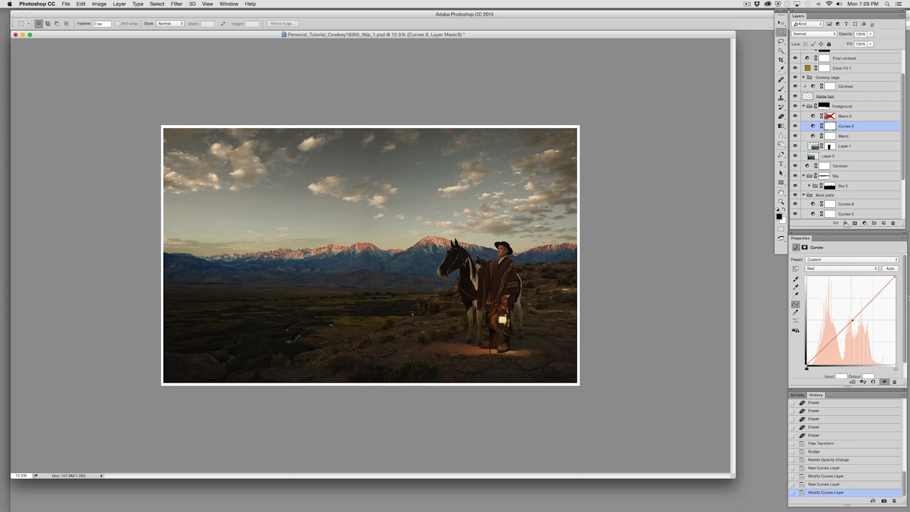
pyautogui.moveTo(852, 321); pyautogui.dragTo(852, 320)
# Step: Move the foreground's red Curves layer above the Cowboy large group and hide the red Curves layer in Back plate
pyautogui.moveTo(859, 128); pyautogui.dragTo(868, 74)
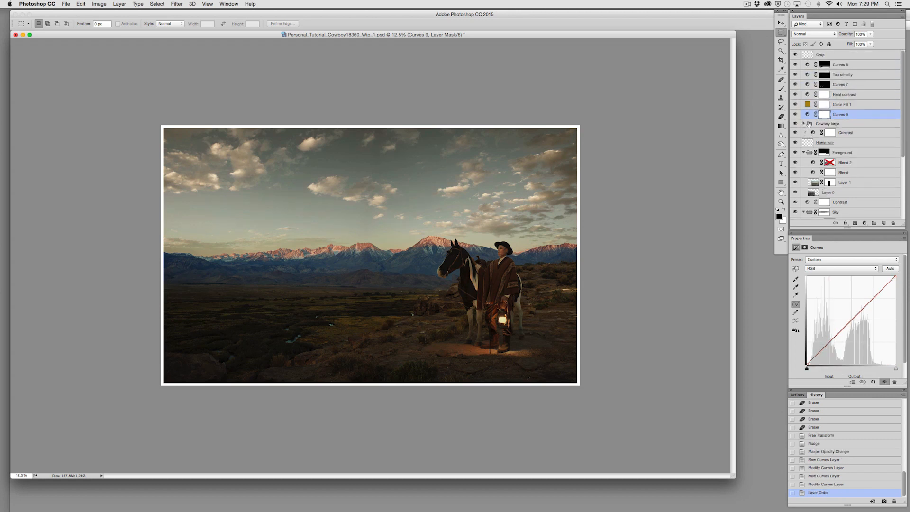
pyautogui.moveTo(902, 156); pyautogui.dragTo(901, 218)
pyautogui.click(796, 144)
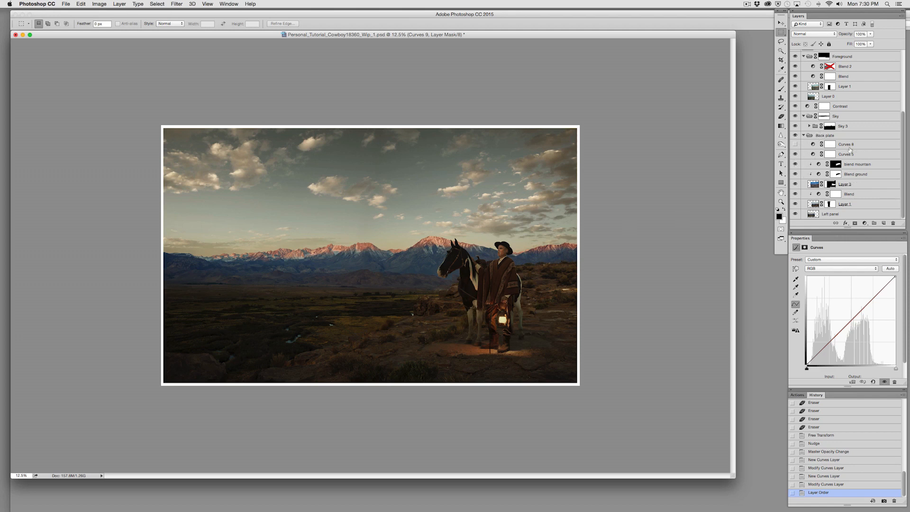
# Step: Expand the Cowboy large group and fill its Contrast layer mask with white, comparing before and after
pyautogui.scroll(5, 901, 150)
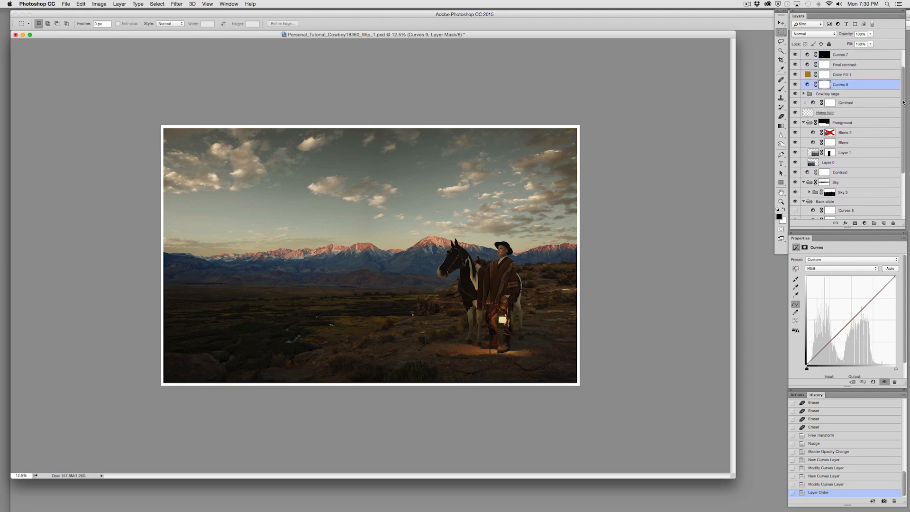
pyautogui.click(804, 104)
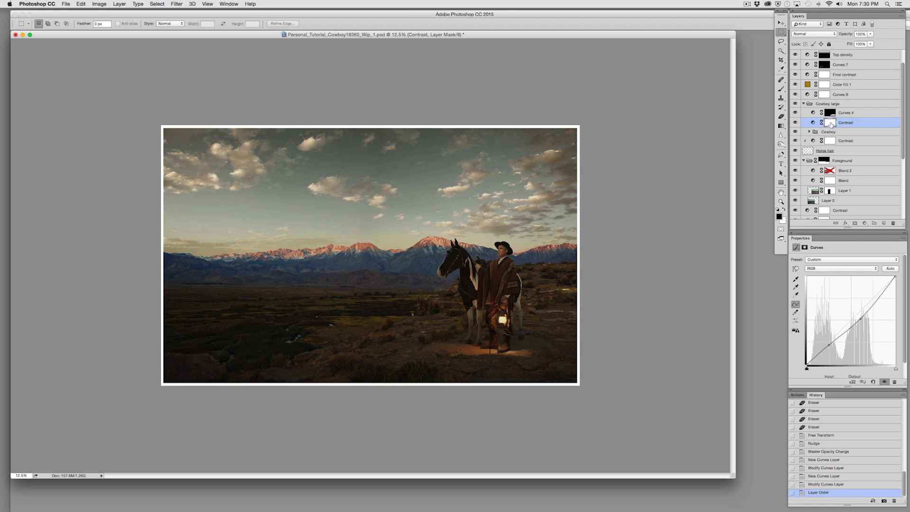
pyautogui.click(831, 122)
pyautogui.hotkey('alt', 'BackSpace')
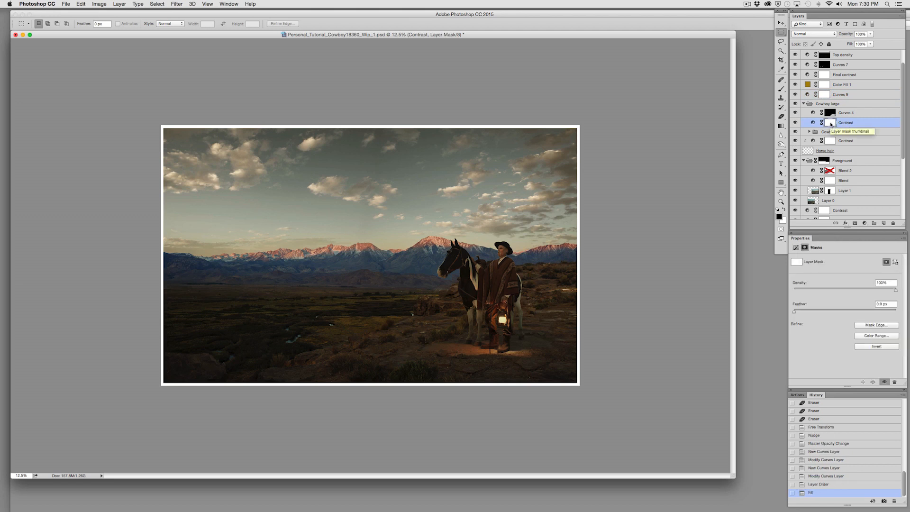
pyautogui.hotkey('ctrl', 'z')
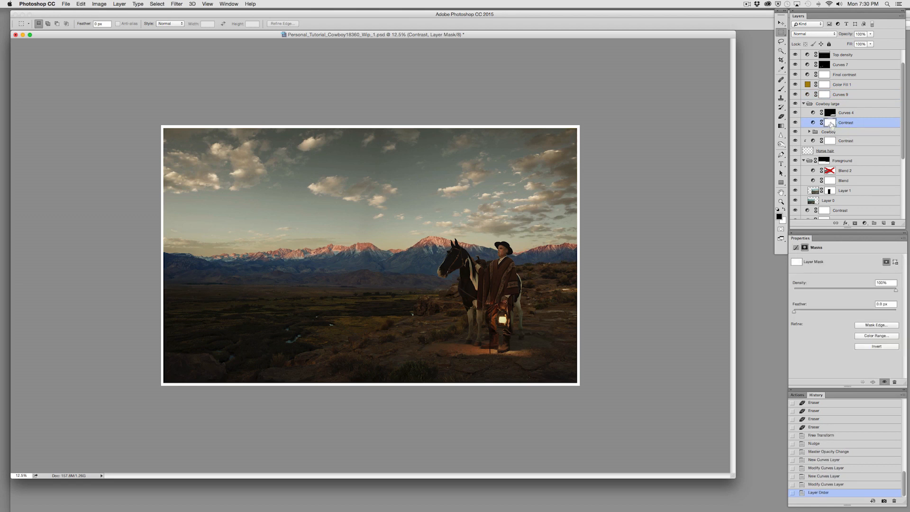
pyautogui.hotkey('ctrl', 'z')
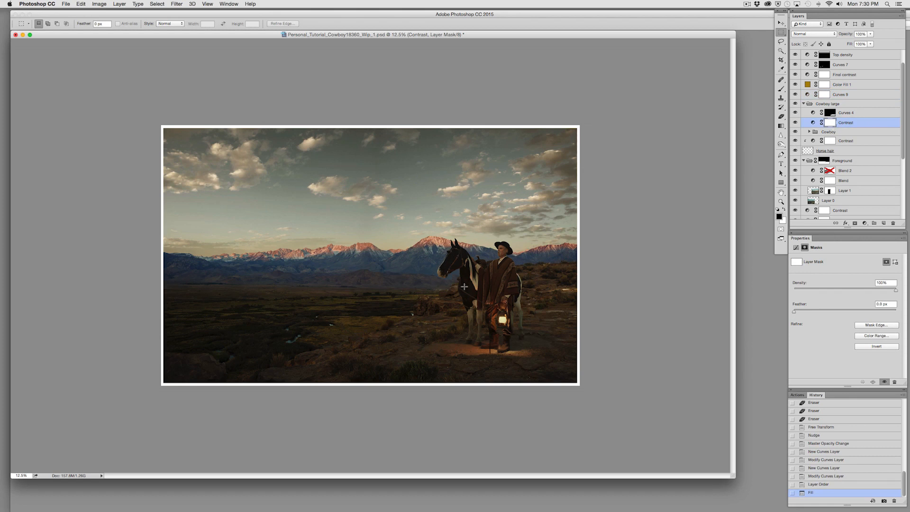
# Step: Lower the upper point of the Cowboy large group's Contrast curve slightly, and collapse the Cowboy large and Foreground groups
pyautogui.click(814, 123)
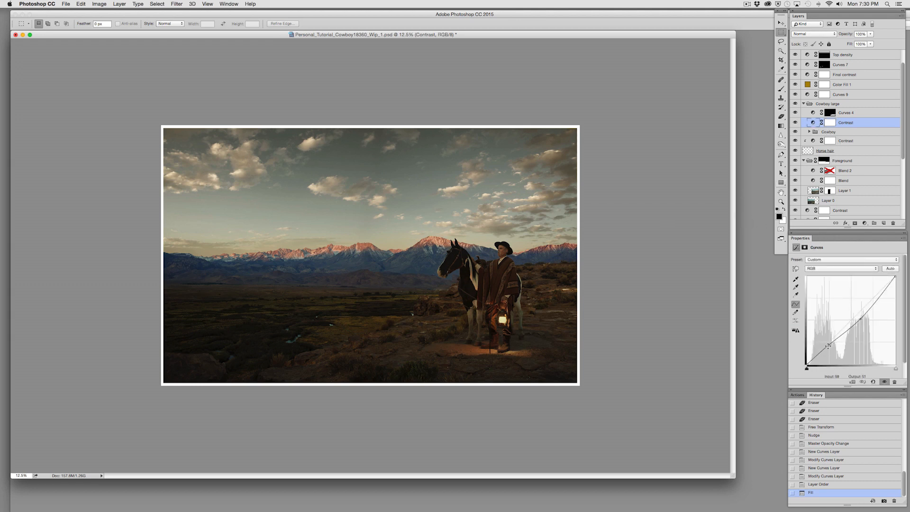
pyautogui.click(830, 345)
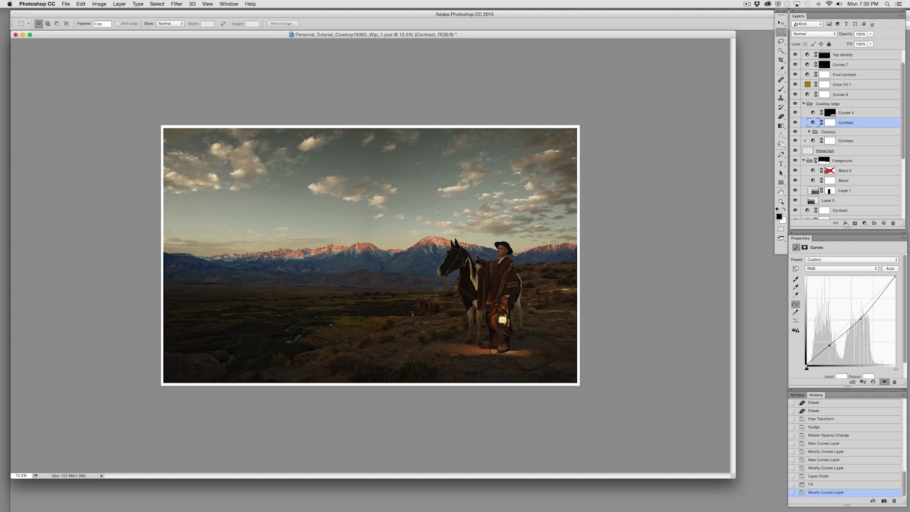
pyautogui.press('super+z')
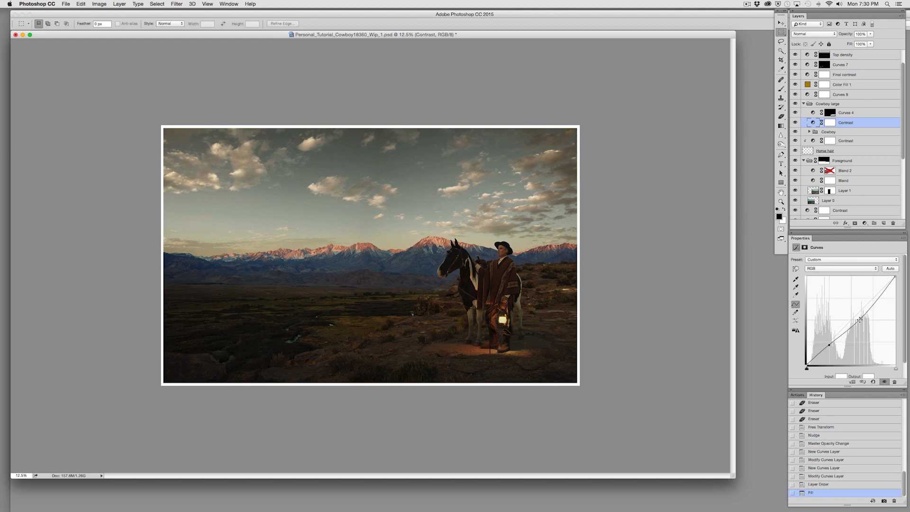
pyautogui.moveTo(860, 320); pyautogui.dragTo(862, 321)
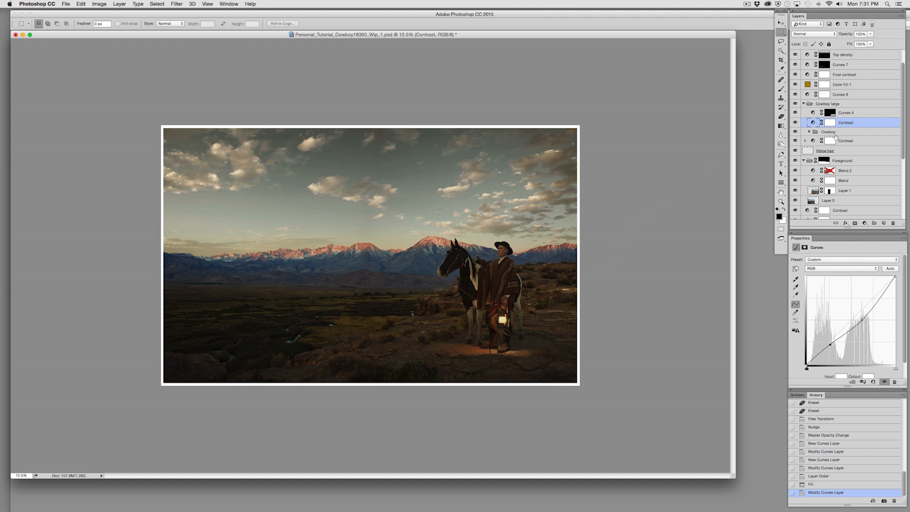
pyautogui.click(804, 105)
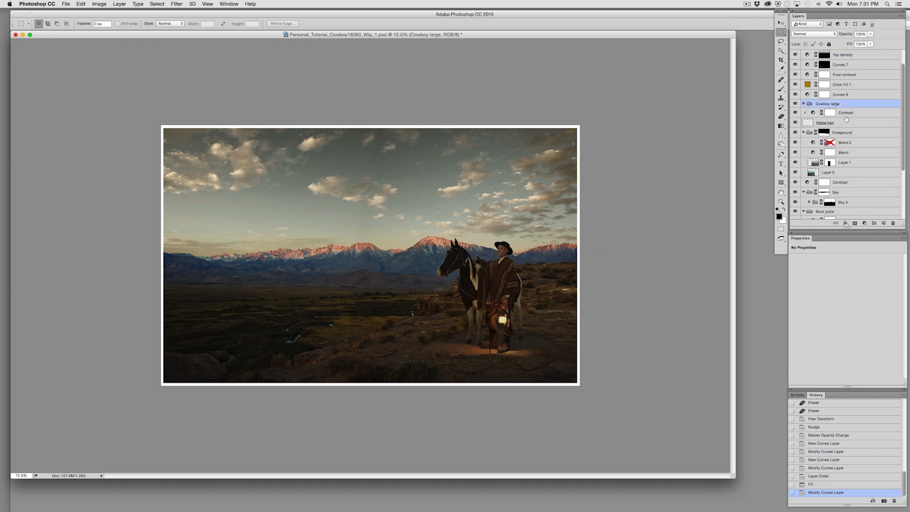
pyautogui.click(803, 133)
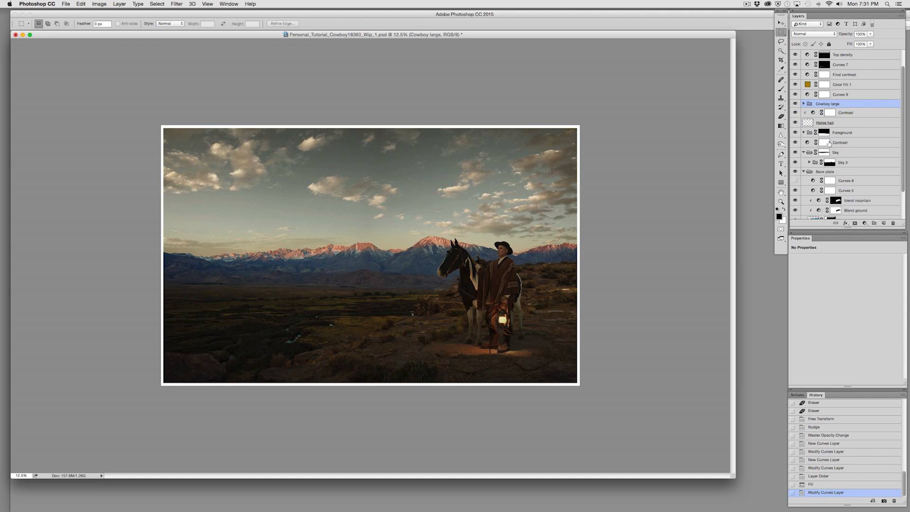
# Step: Try the Contrast layer above the Foreground group twice, undoing each reorder, and collapse the Sky group
pyautogui.click(796, 143)
pyautogui.click(796, 143)
pyautogui.moveTo(845, 143); pyautogui.dragTo(847, 127)
pyautogui.scroll(-1, 847, 127)
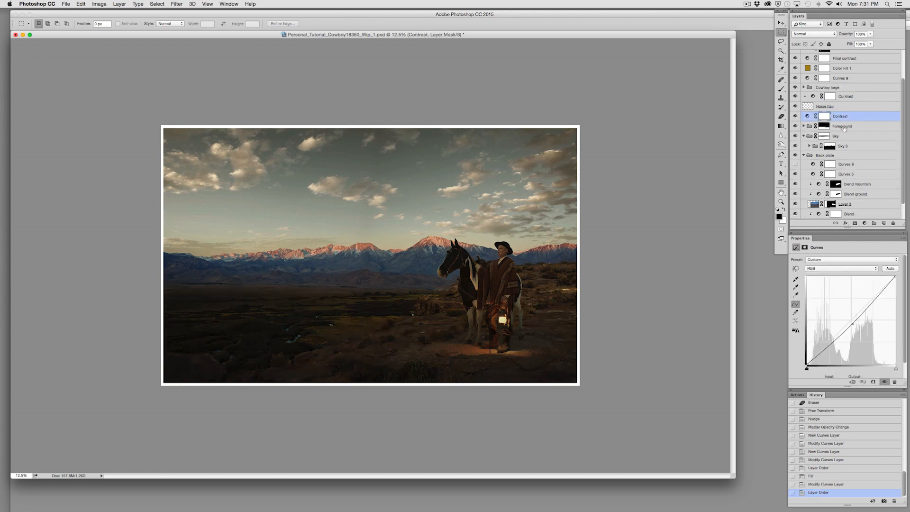
pyautogui.press('super+z')
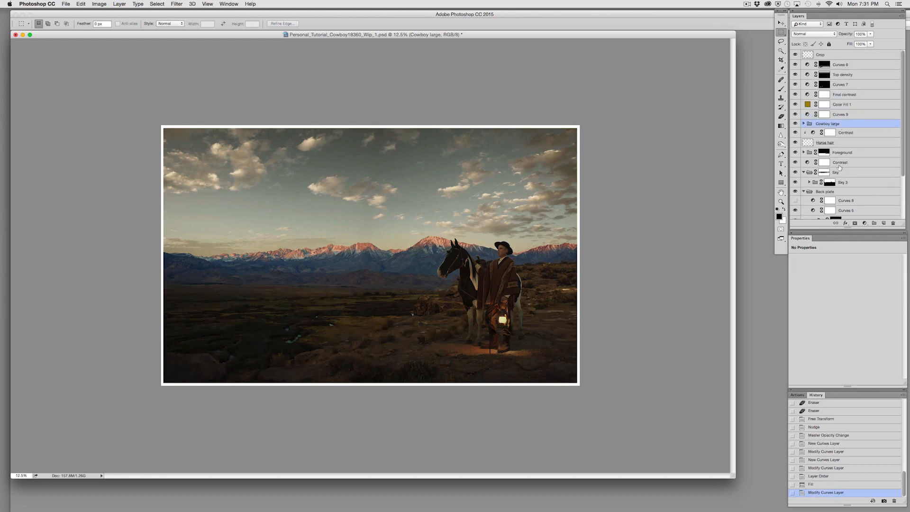
pyautogui.click(804, 173)
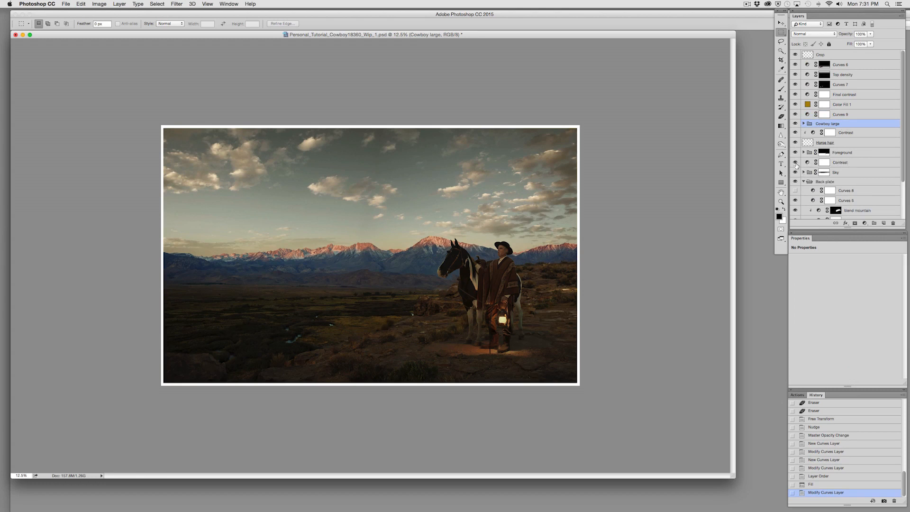
pyautogui.moveTo(850, 163); pyautogui.dragTo(844, 148)
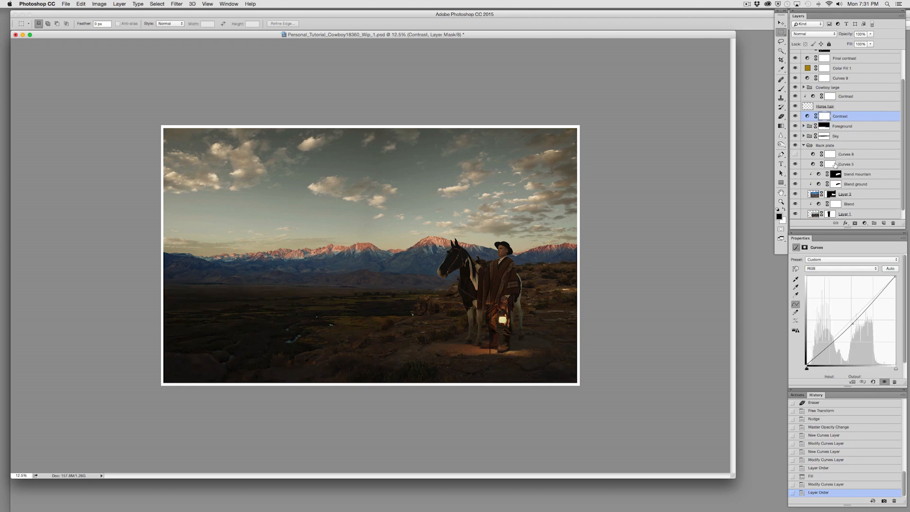
pyautogui.press('super+z')
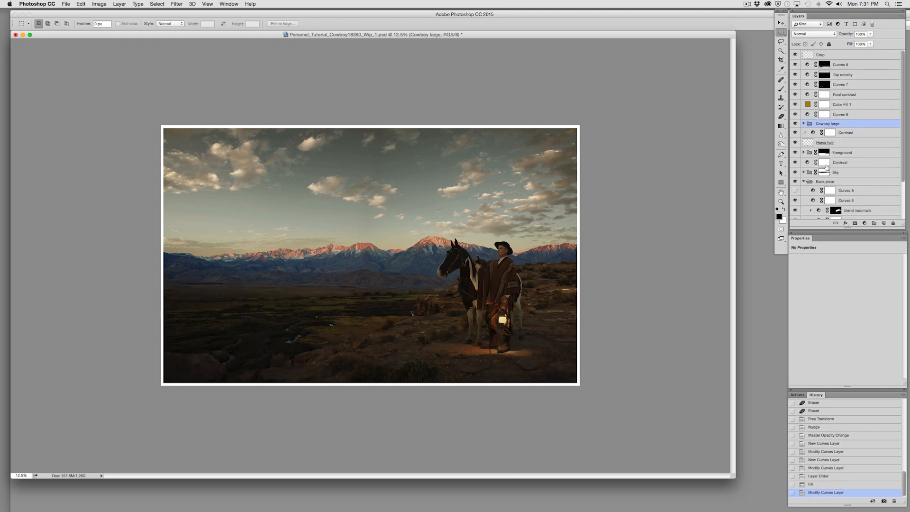
# Step: Expand the Foreground group and refine its Blend curve, adding a highlight point and nudging the shadow point slightly right and down
pyautogui.click(803, 153)
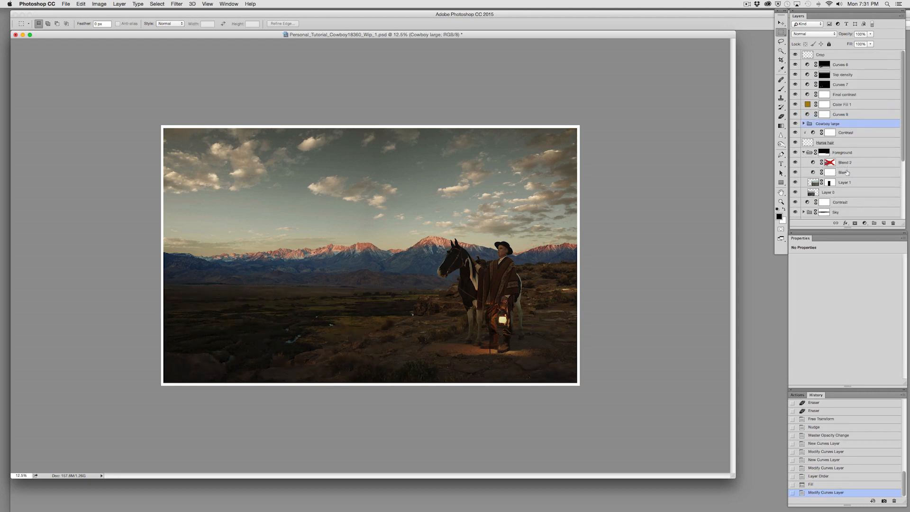
pyautogui.click(848, 172)
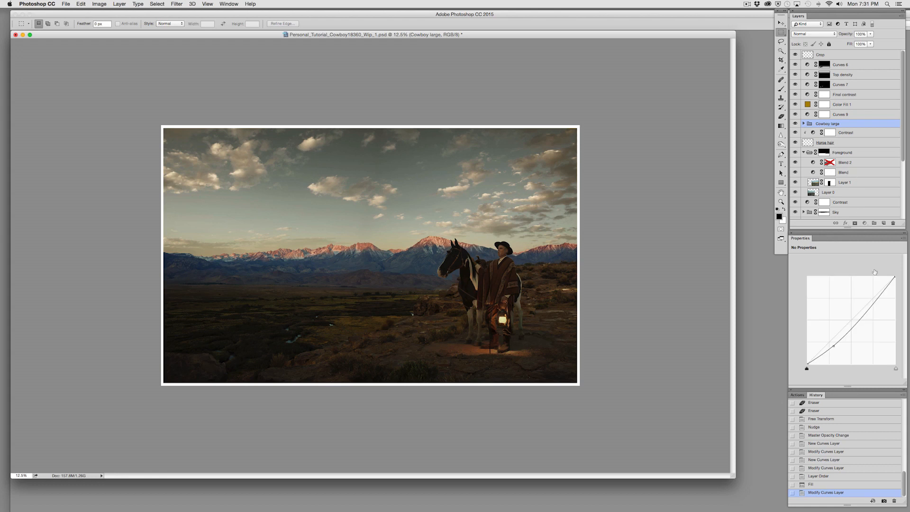
pyautogui.click(871, 303)
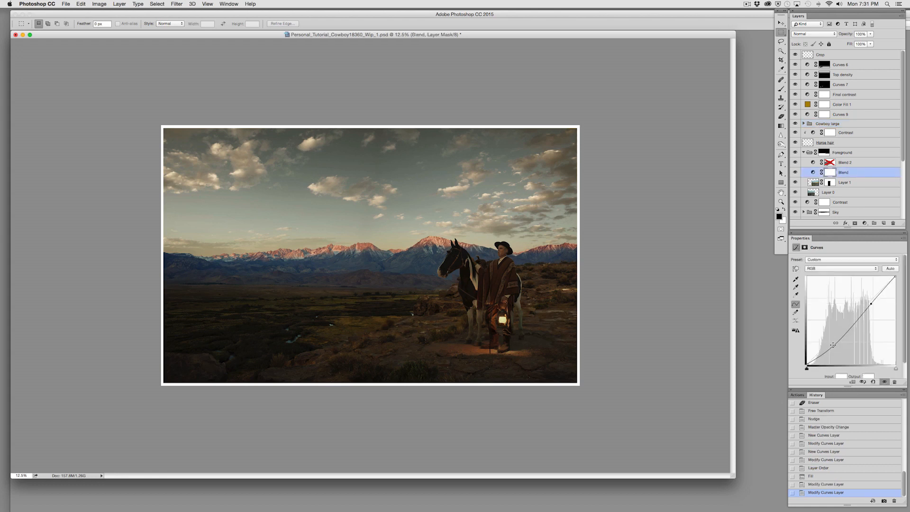
pyautogui.moveTo(833, 346); pyautogui.dragTo(834, 348)
pyautogui.press('super+z')
pyautogui.press('Down')
pyautogui.press('Right')
# Step: Nudge the shadow point of the Contrast curve inside the Cowboy large group slightly darker, and collapse the group
pyautogui.click(804, 124)
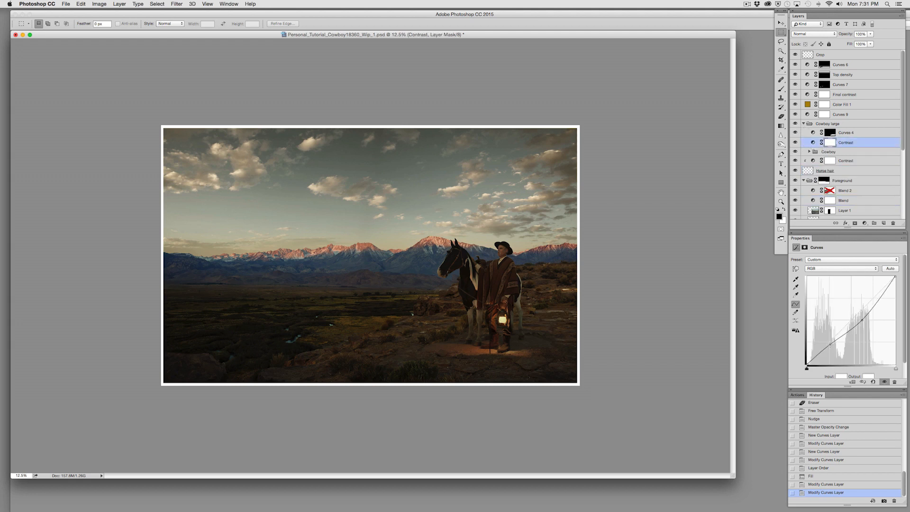
pyautogui.click(830, 345)
pyautogui.press('Right')
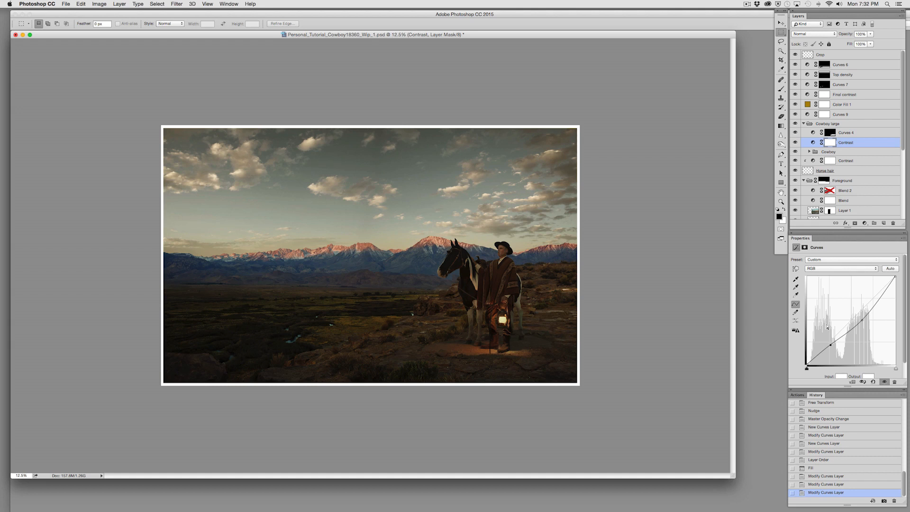
pyautogui.click(804, 123)
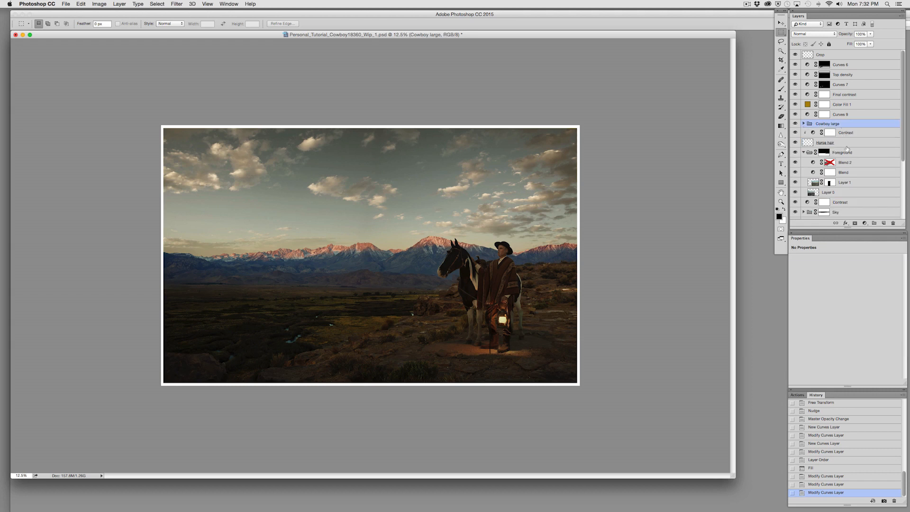
# Step: Add a Hue/Saturation layer above Cowboy large with Saturation -12, and slightly lift the Final contrast curve's shadow point
pyautogui.click(865, 222)
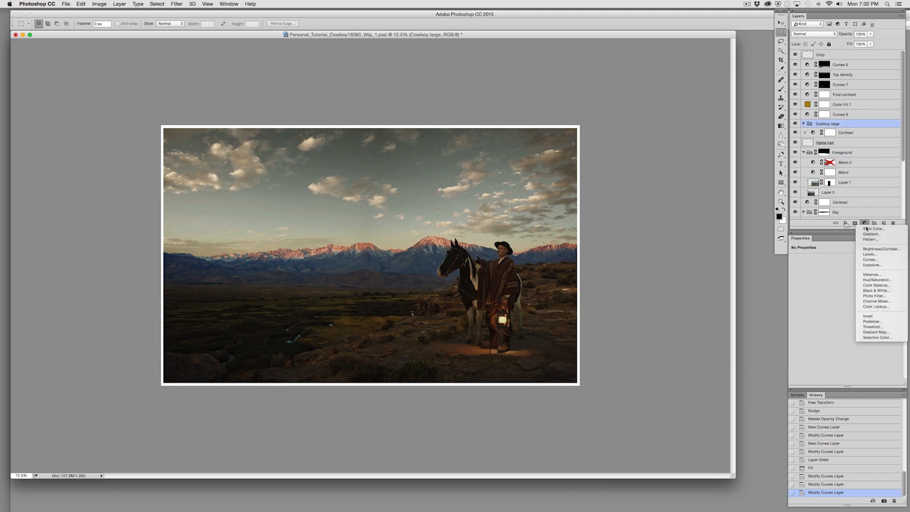
pyautogui.click(868, 278)
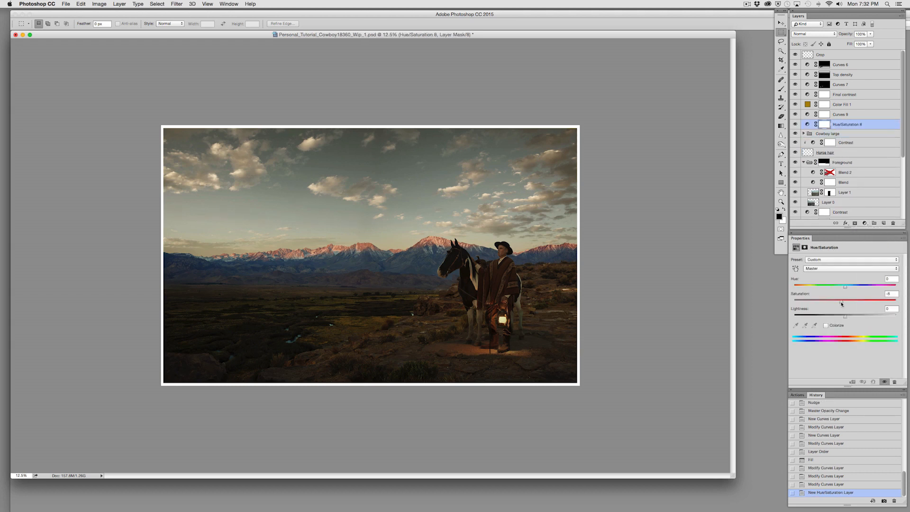
pyautogui.moveTo(842, 303); pyautogui.dragTo(838, 304)
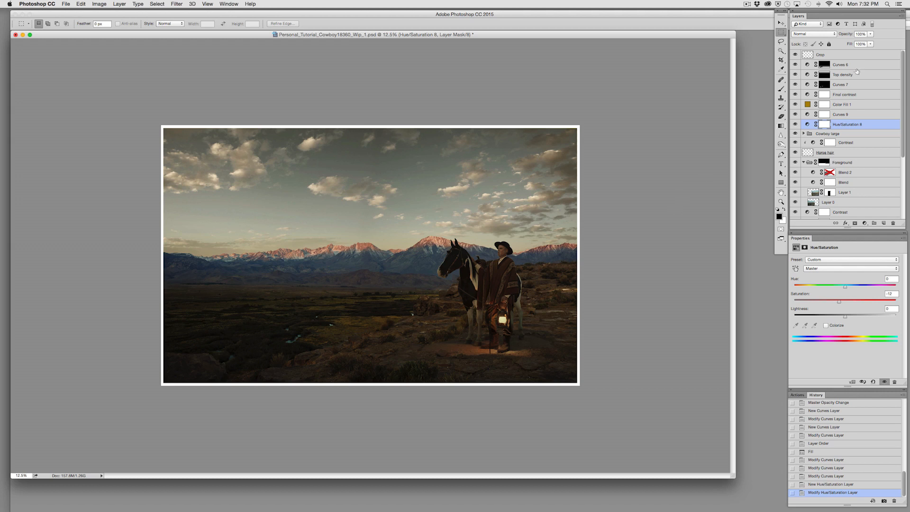
pyautogui.click(844, 95)
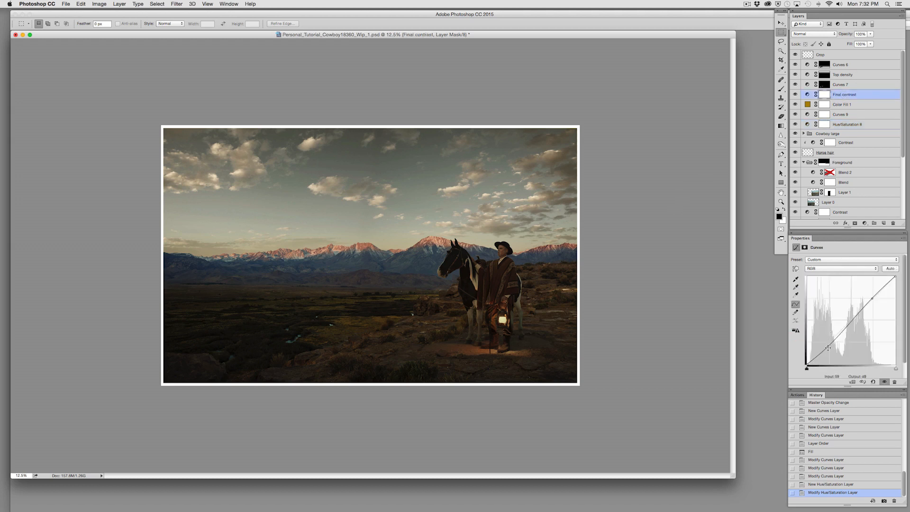
pyautogui.moveTo(827, 348); pyautogui.dragTo(825, 348)
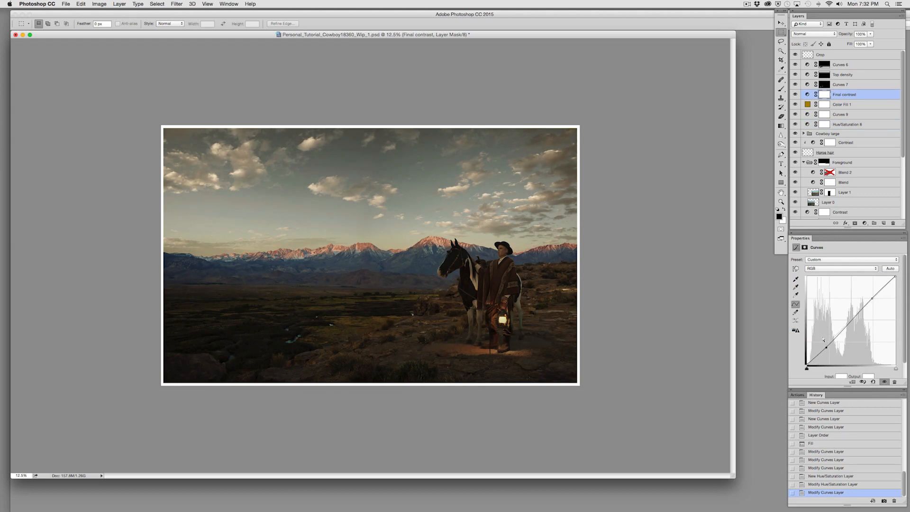
# Step: Expand the Sky group, compare the image with and without the top Curves layer of its nested group, and leave that layer hidden
pyautogui.scroll(-5, 894, 156)
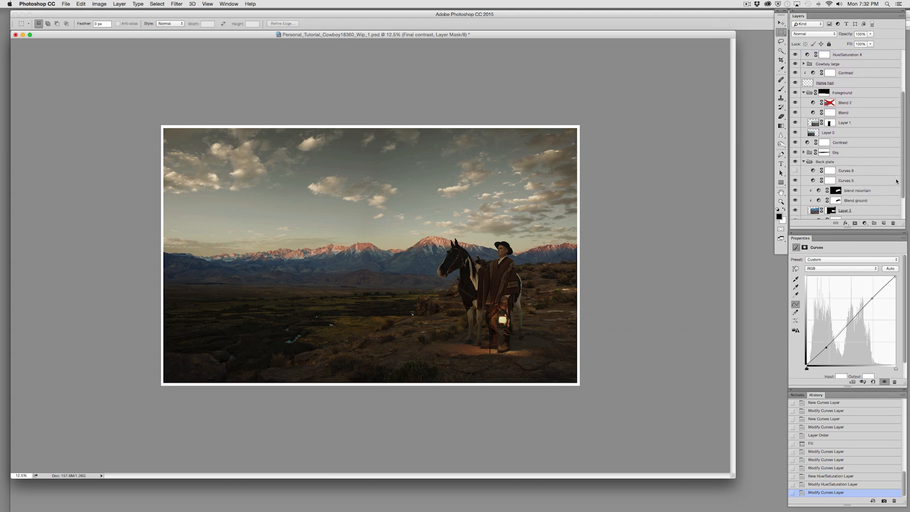
pyautogui.click(804, 152)
pyautogui.click(809, 162)
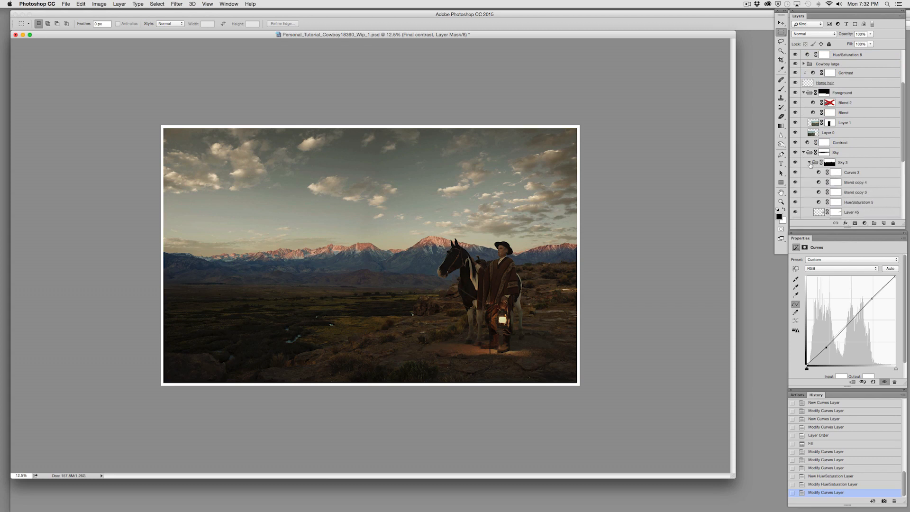
pyautogui.click(796, 172)
pyautogui.click(796, 173)
pyautogui.click(796, 174)
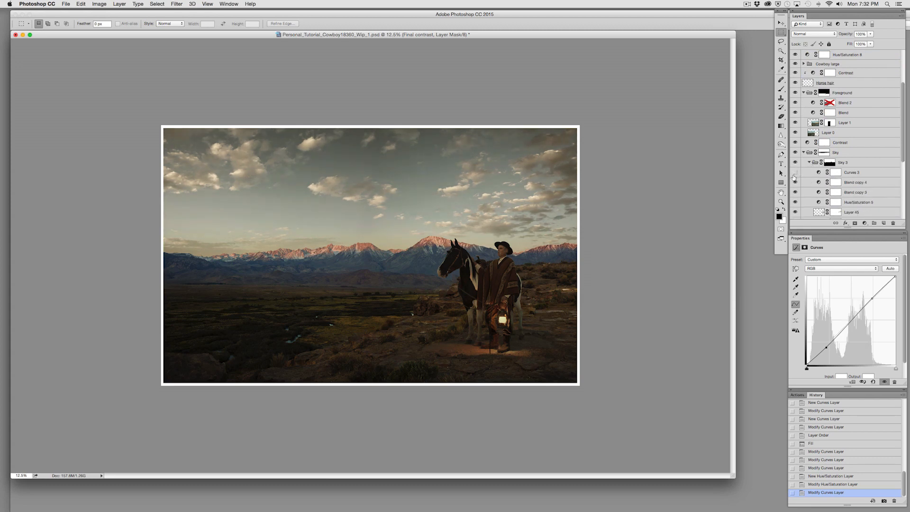
pyautogui.click(796, 172)
pyautogui.click(796, 173)
pyautogui.click(795, 173)
pyautogui.click(796, 173)
# Step: Compare the sky with and without Blend copy 4, and lower that layer's opacity to about 20%
pyautogui.click(796, 183)
pyautogui.click(796, 182)
pyautogui.click(854, 182)
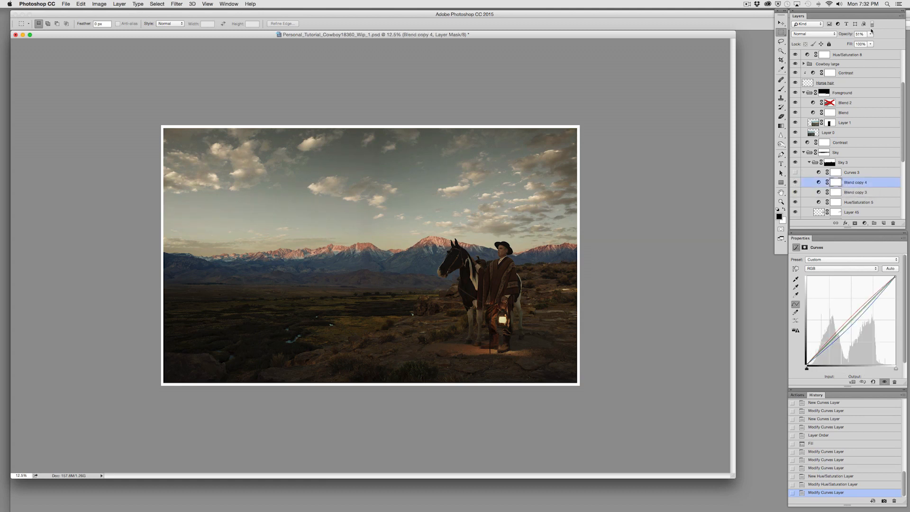
pyautogui.moveTo(871, 34); pyautogui.dragTo(862, 45)
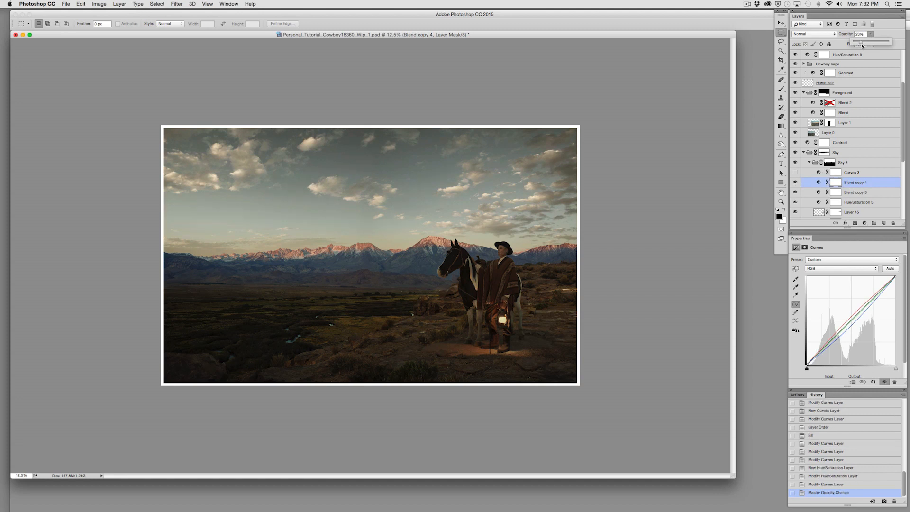
# Step: Raise the Top density layer's opacity to 100%
pyautogui.scroll(4, 846, 157)
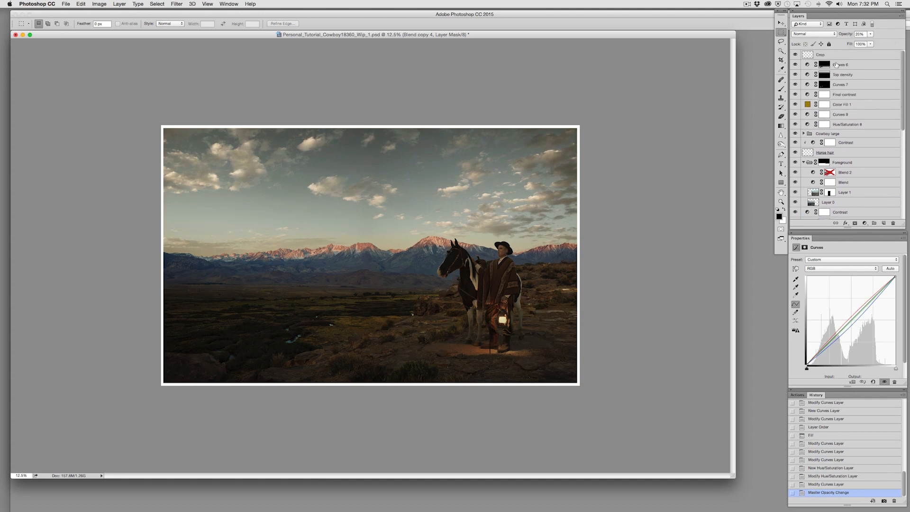
pyautogui.click(849, 74)
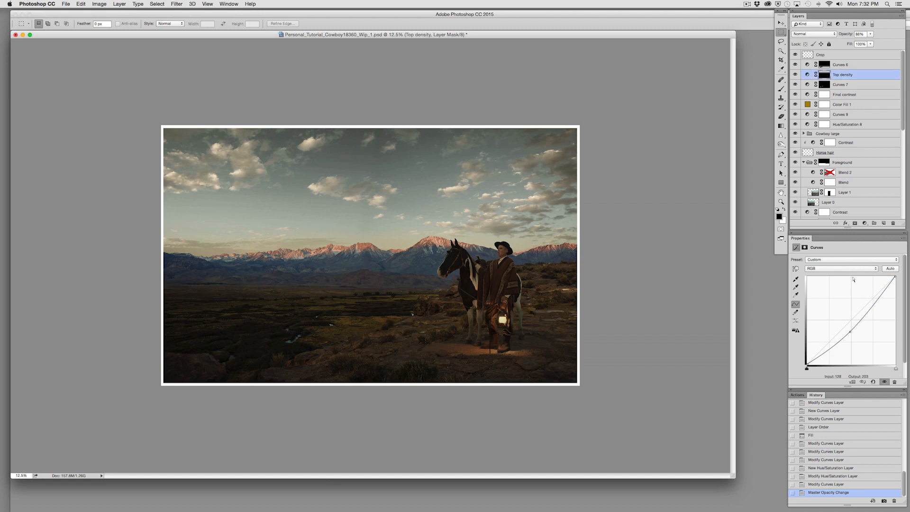
pyautogui.click(870, 35)
pyautogui.moveTo(895, 45); pyautogui.dragTo(897, 46)
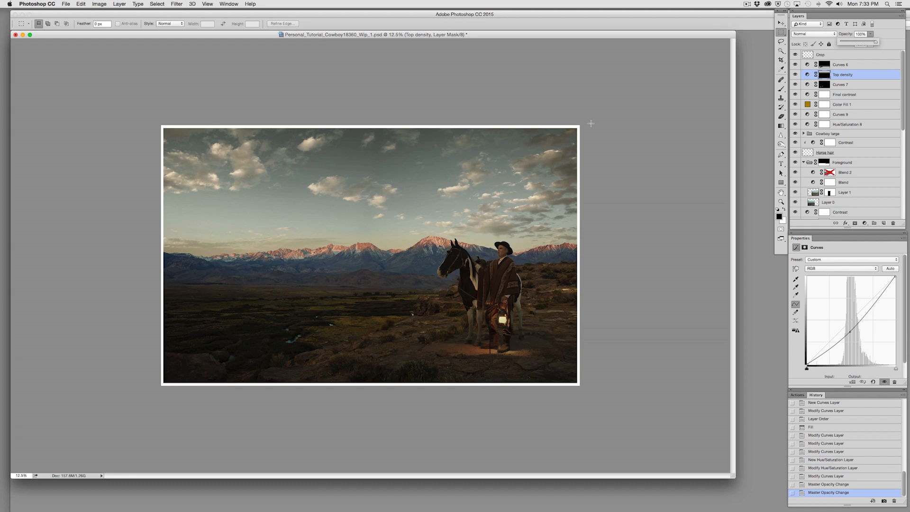
# Step: Fine-tune the shadow and highlight points of the Final contrast curve, and try an extra midtone point
pyautogui.click(845, 95)
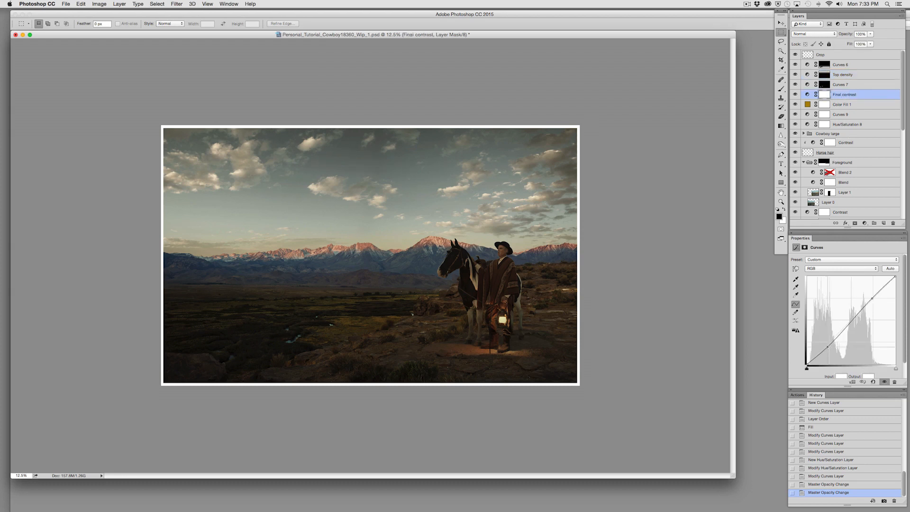
pyautogui.click(828, 347)
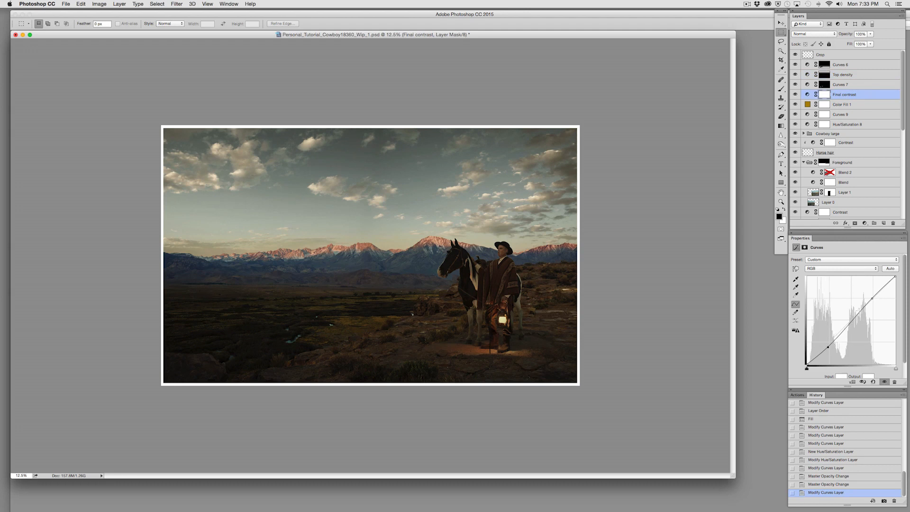
pyautogui.moveTo(873, 298); pyautogui.dragTo(871, 297)
pyautogui.click(847, 322)
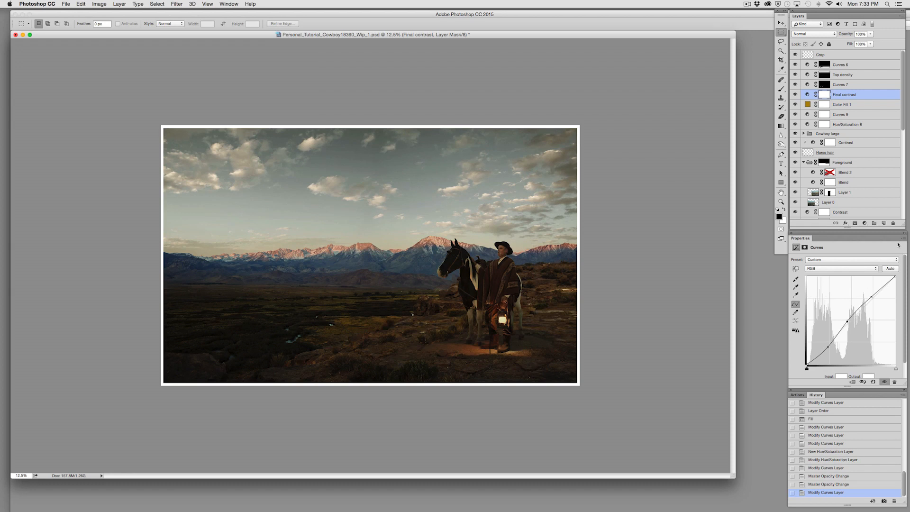
pyautogui.press('Delete')
pyautogui.click(851, 323)
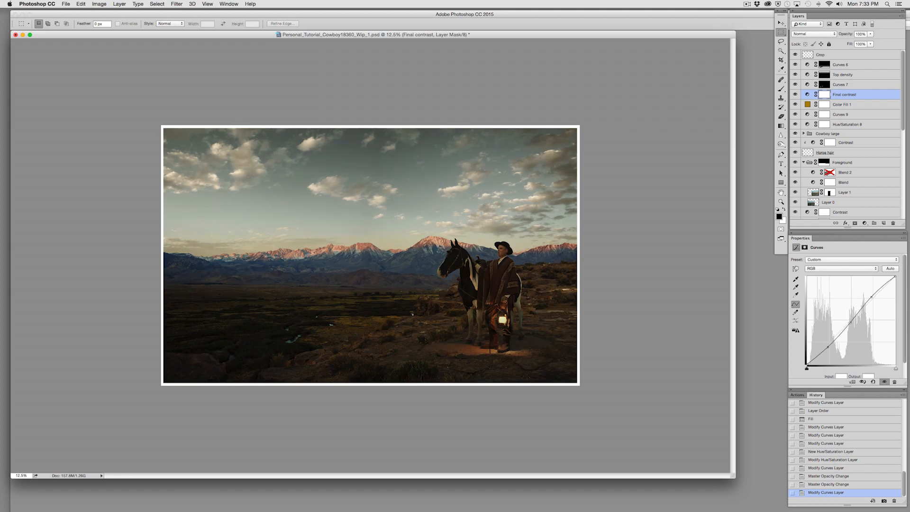
pyautogui.press('super+z')
pyautogui.press('super+z')
# Step: Expand the Cowboy large group and lower its Contrast layer's opacity to 80%
pyautogui.click(804, 134)
pyautogui.click(894, 154)
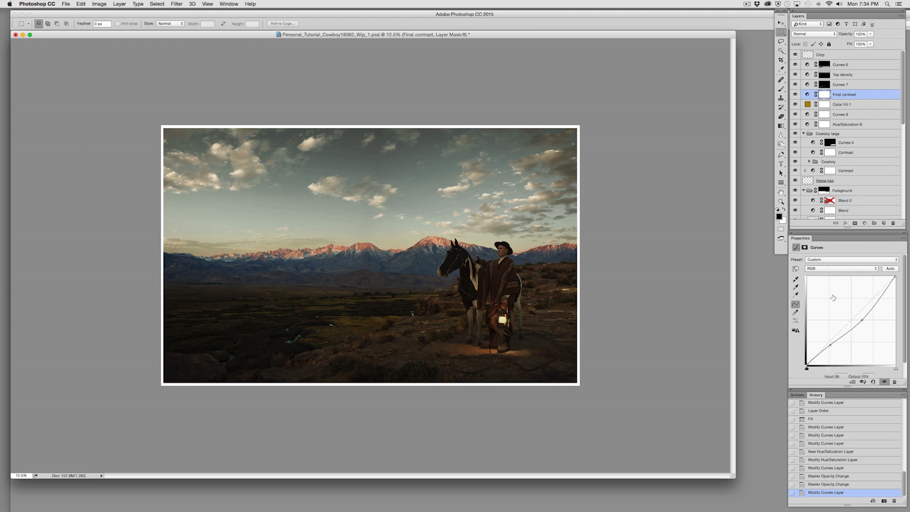
pyautogui.click(870, 34)
pyautogui.moveTo(871, 43); pyautogui.dragTo(865, 43)
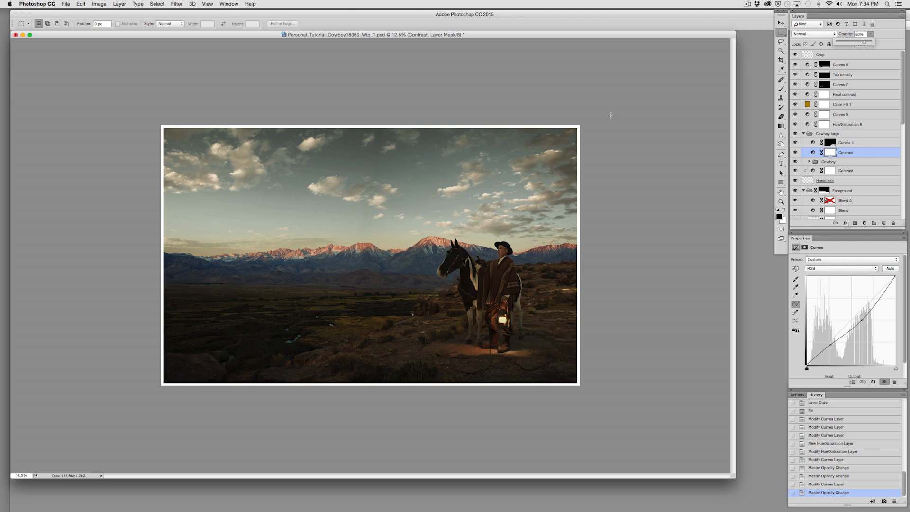
# Step: Adjust the Color Fill 1 layer's opacity to about 20%
pyautogui.click(838, 105)
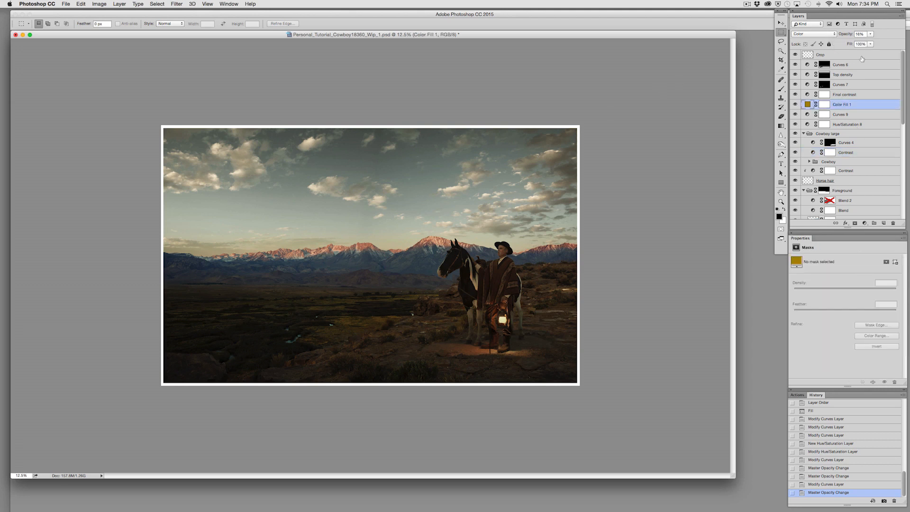
pyautogui.click(871, 34)
pyautogui.moveTo(871, 41); pyautogui.dragTo(874, 45)
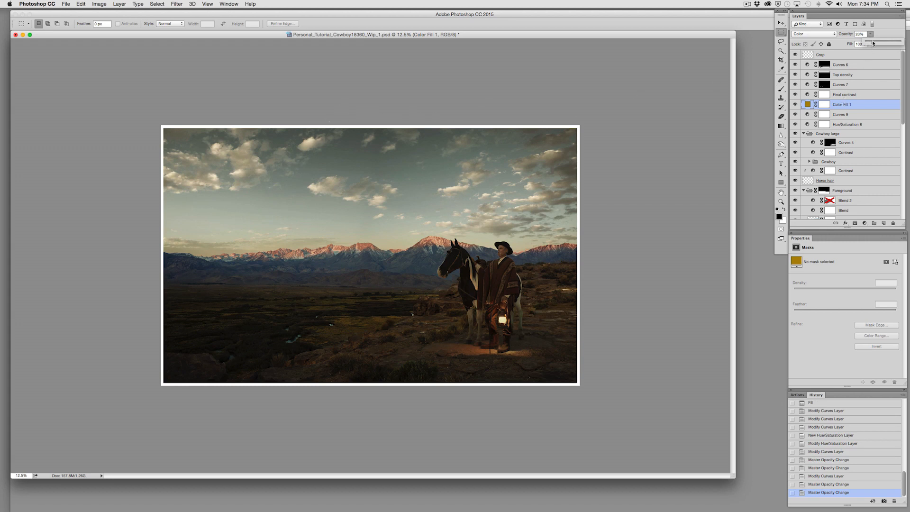
pyautogui.moveTo(872, 41); pyautogui.dragTo(870, 43)
# Step: Adjust the midpoint of the red channel slightly in the Cowboy large group's Curves 4 layer
pyautogui.click(797, 143)
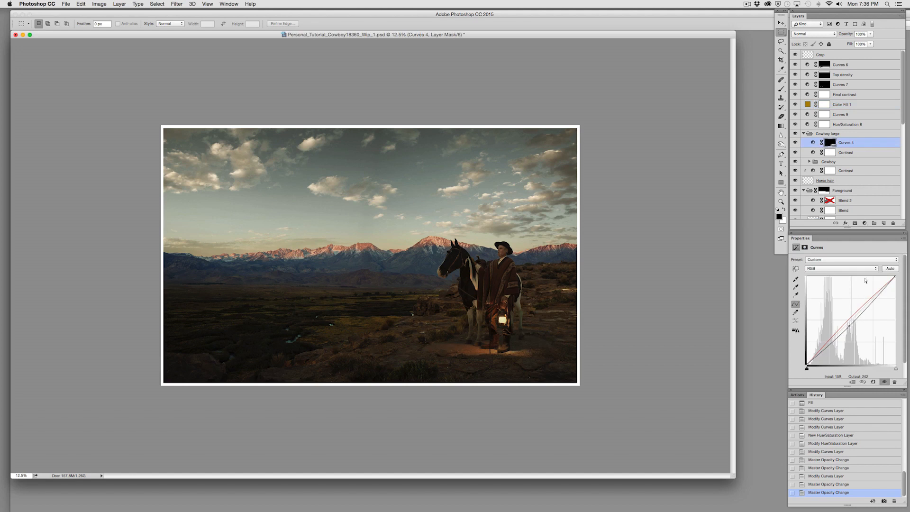
pyautogui.click(853, 268)
pyautogui.click(872, 275)
pyautogui.moveTo(850, 321); pyautogui.dragTo(849, 319)
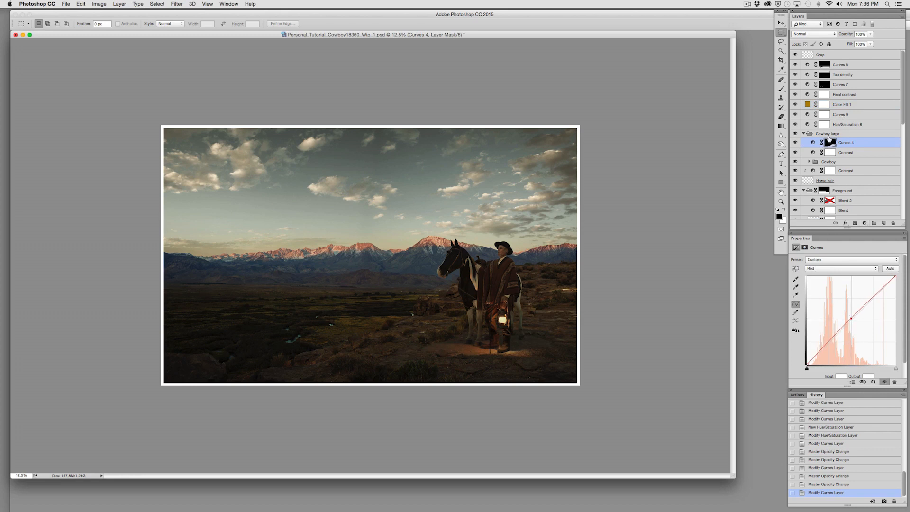
# Step: Erase black from the Curves 4 layer mask along the horse's hindquarters and tail behind the cowboy
pyautogui.click(829, 142)
pyautogui.click(781, 117)
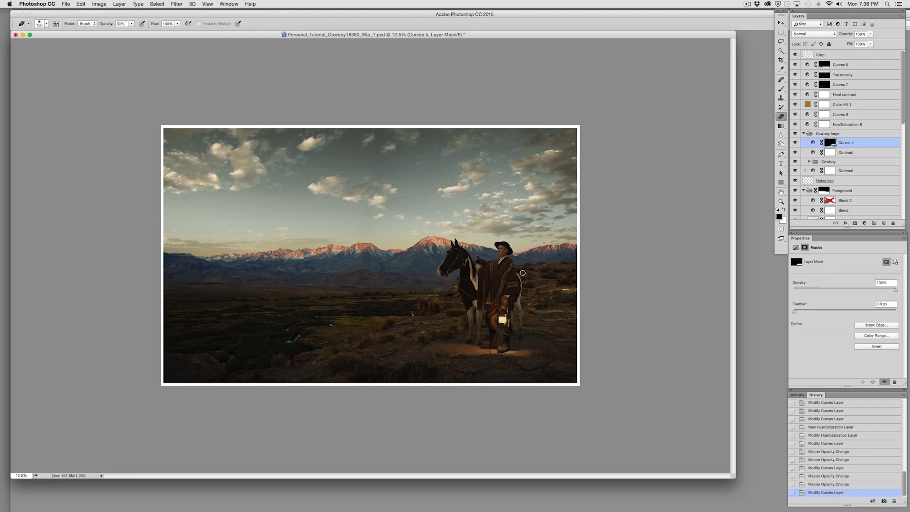
pyautogui.moveTo(523, 273); pyautogui.dragTo(520, 306)
pyautogui.click(525, 312)
pyautogui.click(525, 311)
pyautogui.click(525, 308)
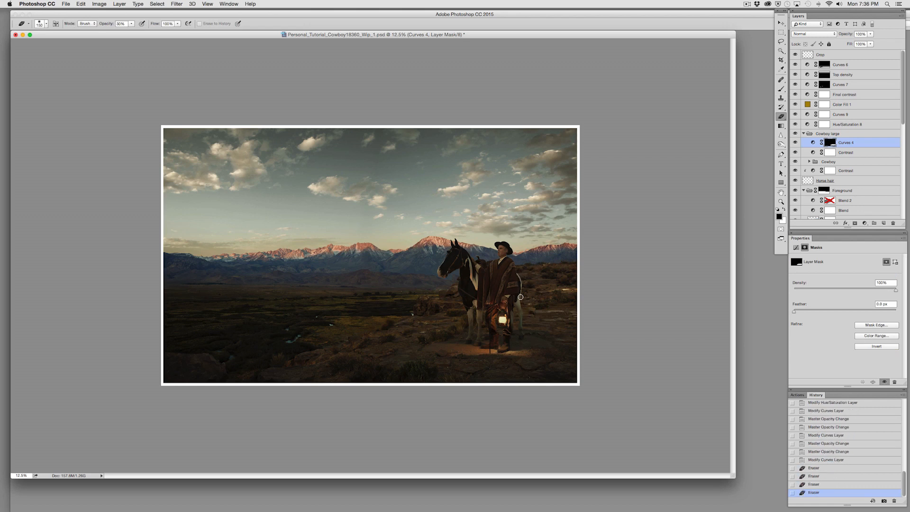
pyautogui.click(523, 280)
pyautogui.click(520, 280)
pyautogui.click(529, 316)
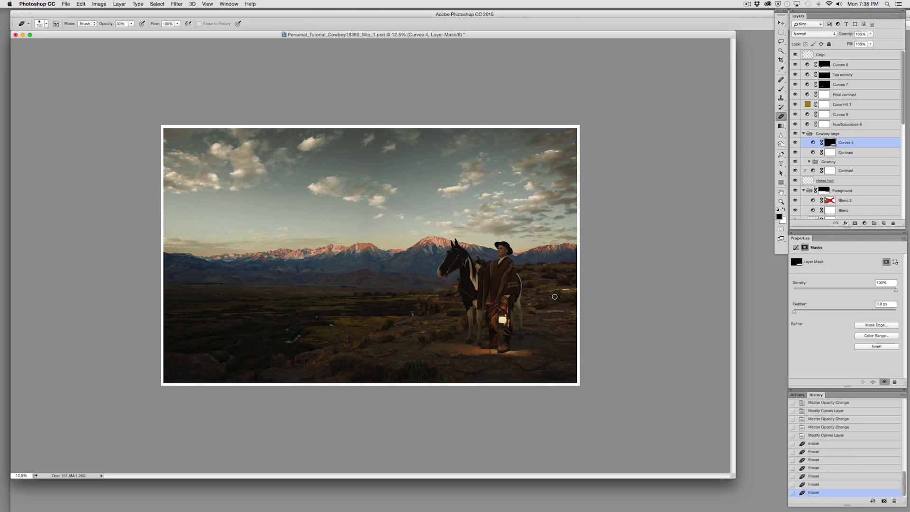
# Step: Extend the erased area of the Curves 4 mask behind the horse and around its head, checking coverage with the mask overlay
pyautogui.press('\\')
pyautogui.click(522, 303)
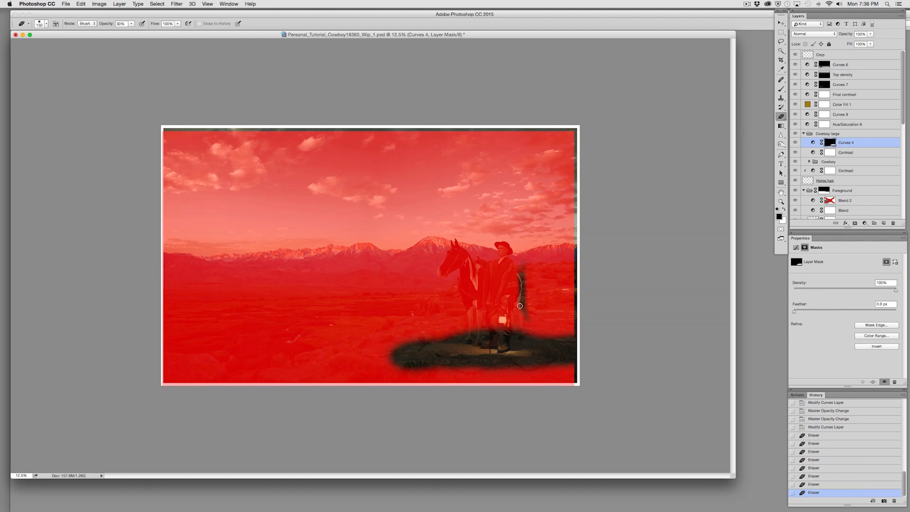
pyautogui.click(522, 296)
pyautogui.press('\\')
pyautogui.click(523, 284)
pyautogui.click(524, 286)
pyautogui.click(526, 306)
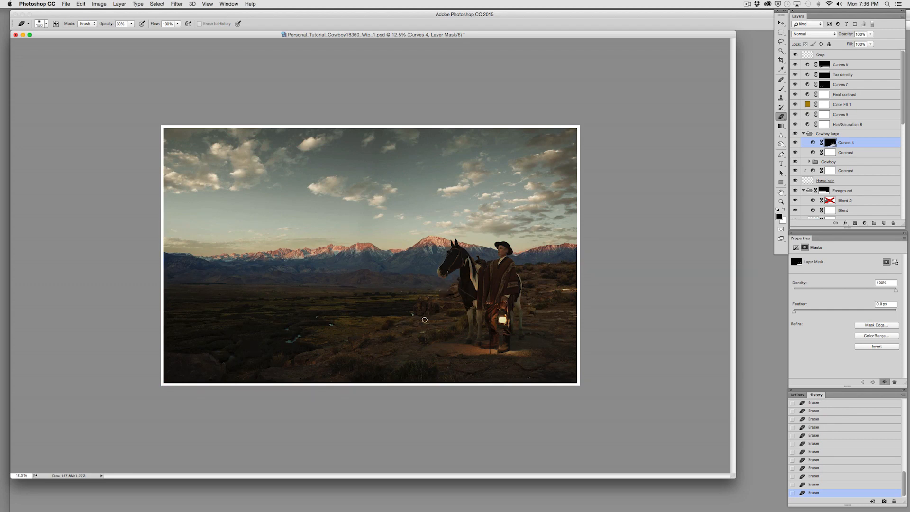
pyautogui.press('\\')
pyautogui.press('\\')
pyautogui.press('\\')
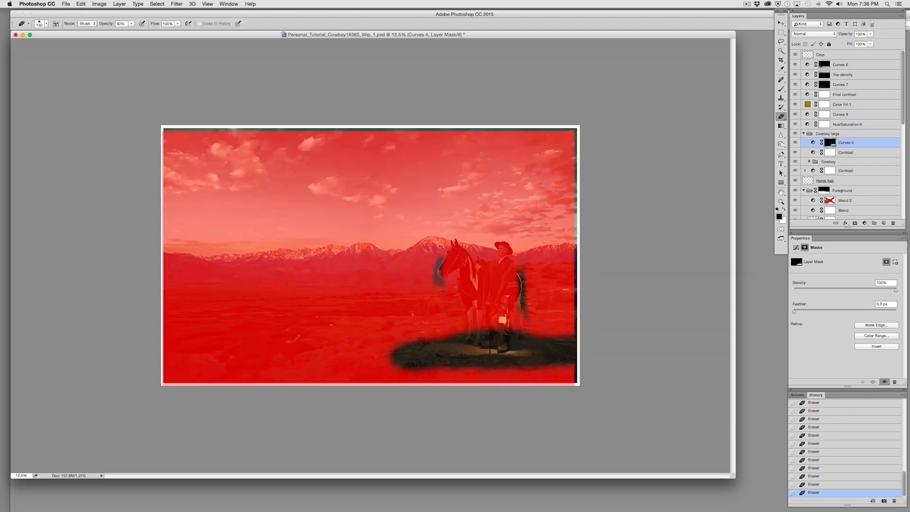
# Step: Paint a quick mask in front of the horse's muzzle and along its tail, and convert it to a selection
pyautogui.press('\\')
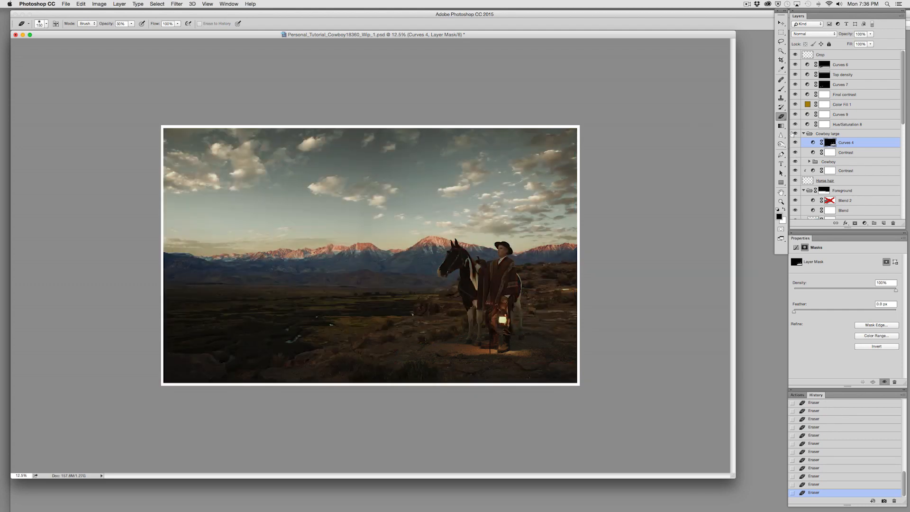
pyautogui.click(781, 89)
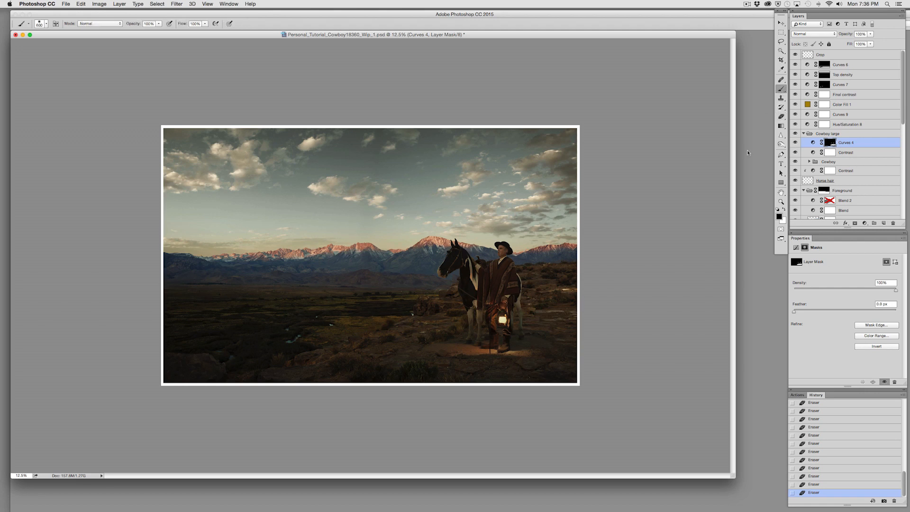
pyautogui.click(782, 229)
pyautogui.press('[')
pyautogui.press('[')
pyautogui.press('[')
pyautogui.press('[')
pyautogui.press('[')
pyautogui.press('[')
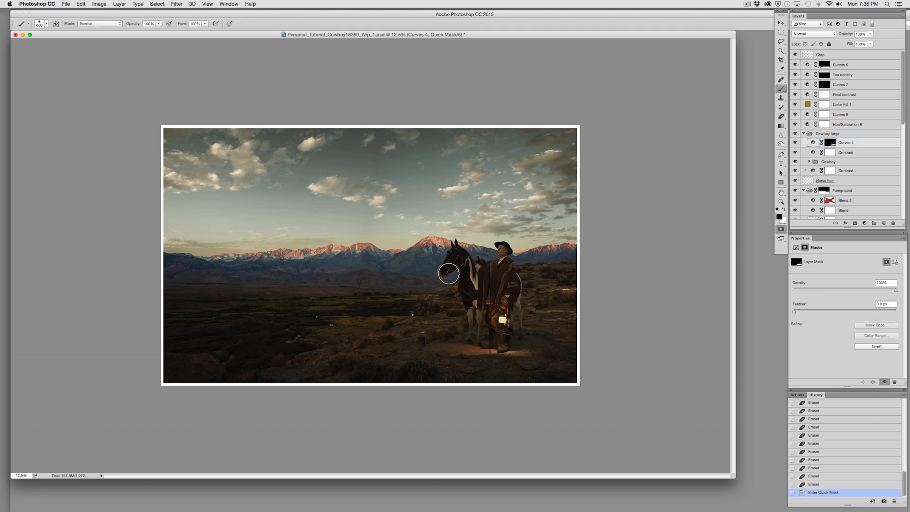
pyautogui.moveTo(442, 261); pyautogui.dragTo(437, 270)
pyautogui.moveTo(521, 273)
pyautogui.mouseDown()
pyautogui.moveTo(524, 296)
pyautogui.moveTo(524, 280)
pyautogui.mouseUp()
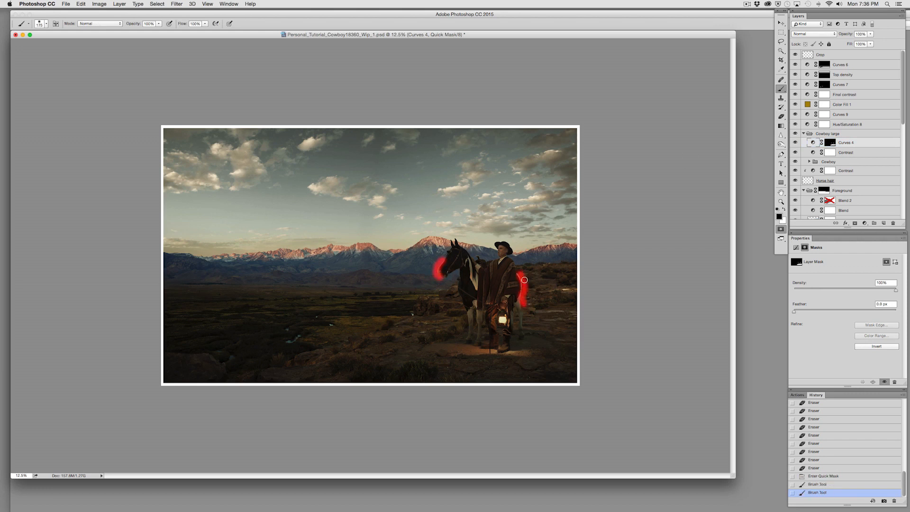
pyautogui.click(518, 274)
pyautogui.click(781, 230)
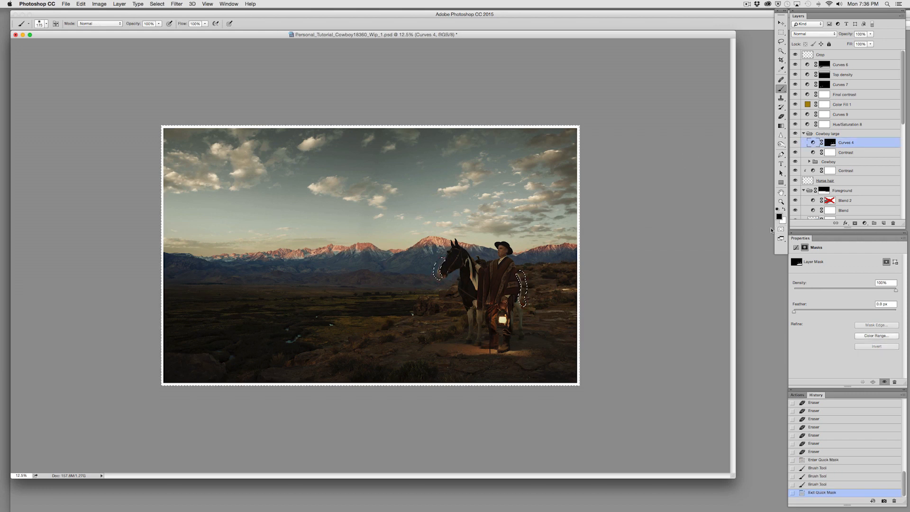
# Step: Invert the selection and add a Curves layer above Curves 4 with its midpoint lowered very slightly
pyautogui.press('super+shift+i')
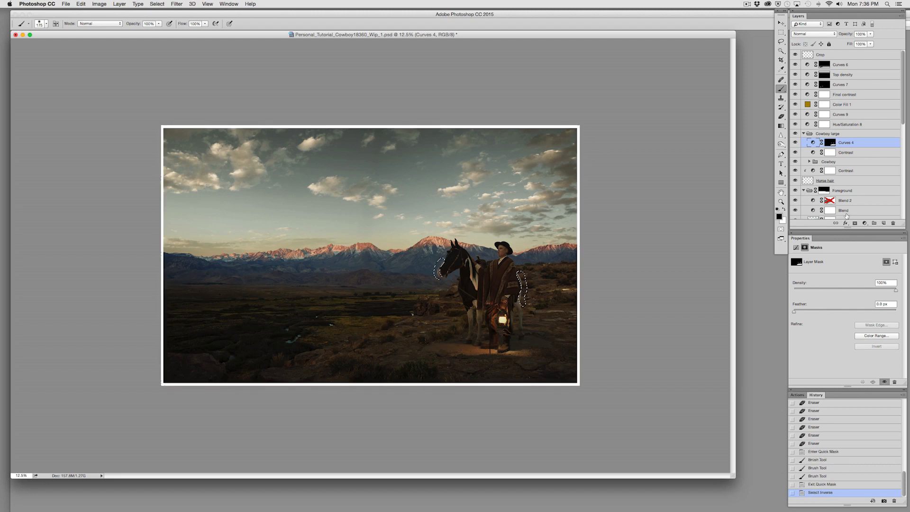
pyautogui.click(865, 223)
pyautogui.click(871, 260)
pyautogui.click(850, 325)
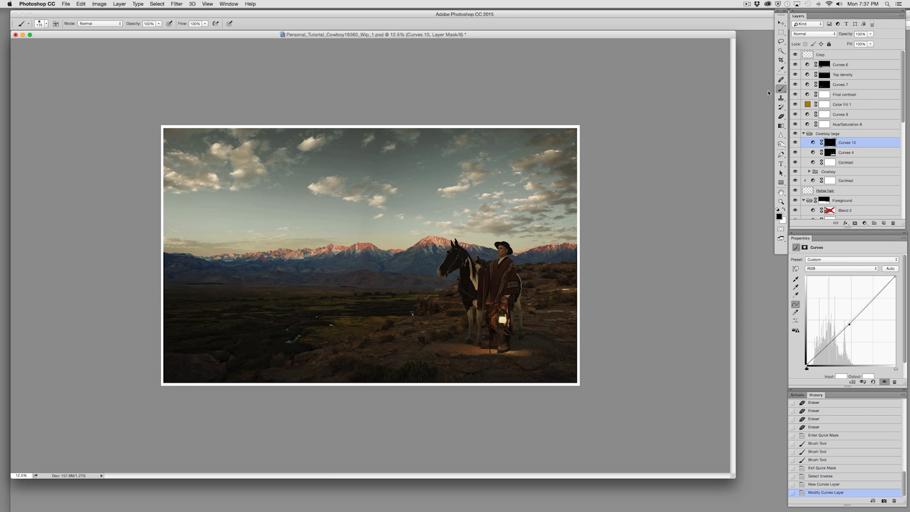
# Step: Transform the Crop border layer to about 94% width and 99% height, moving its left edge inward and its bottom edge up
pyautogui.click(829, 55)
pyautogui.press('super+t')
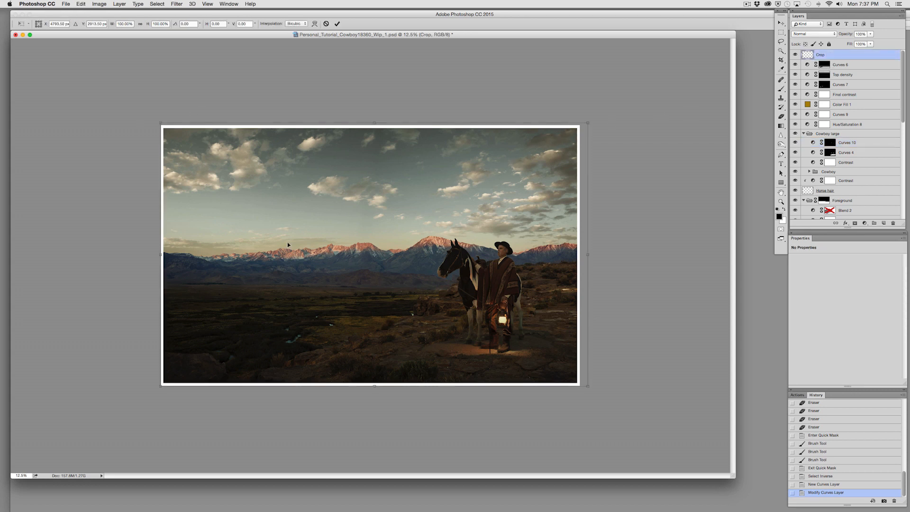
pyautogui.moveTo(165, 262); pyautogui.dragTo(188, 263)
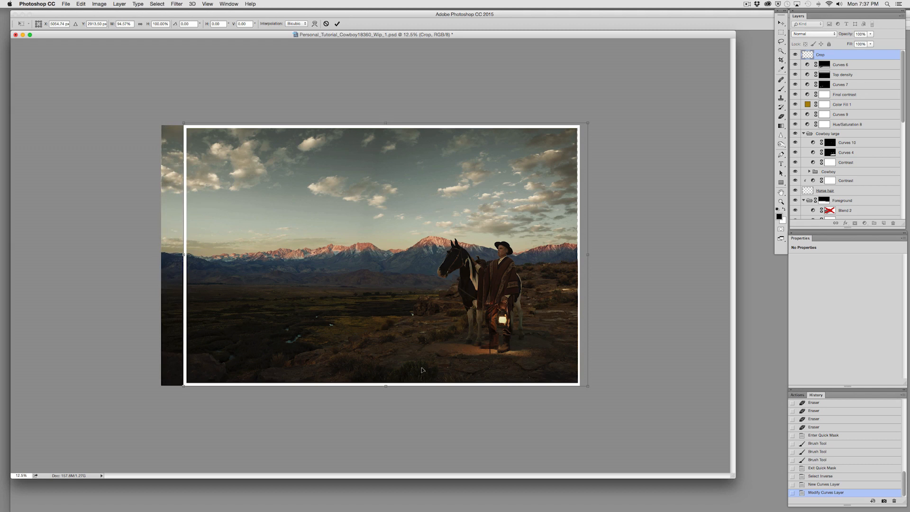
pyautogui.moveTo(385, 385); pyautogui.dragTo(383, 383)
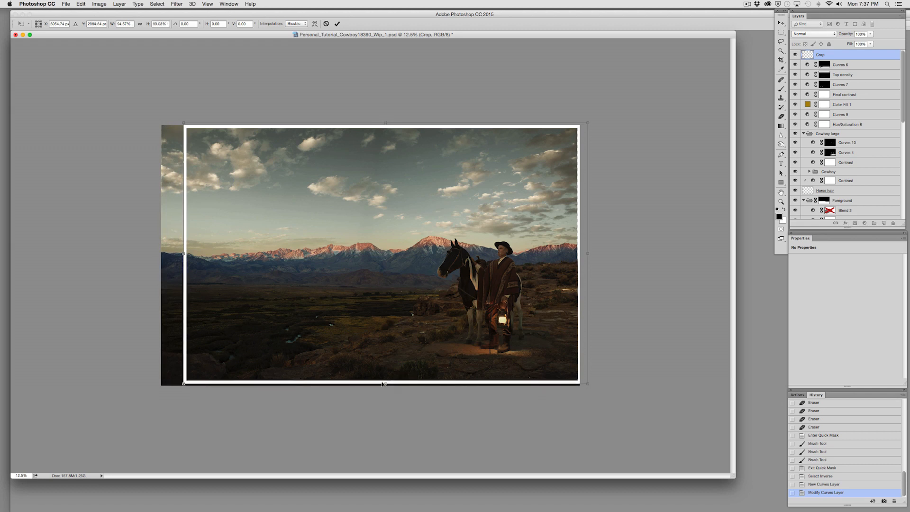
pyautogui.press('Return')
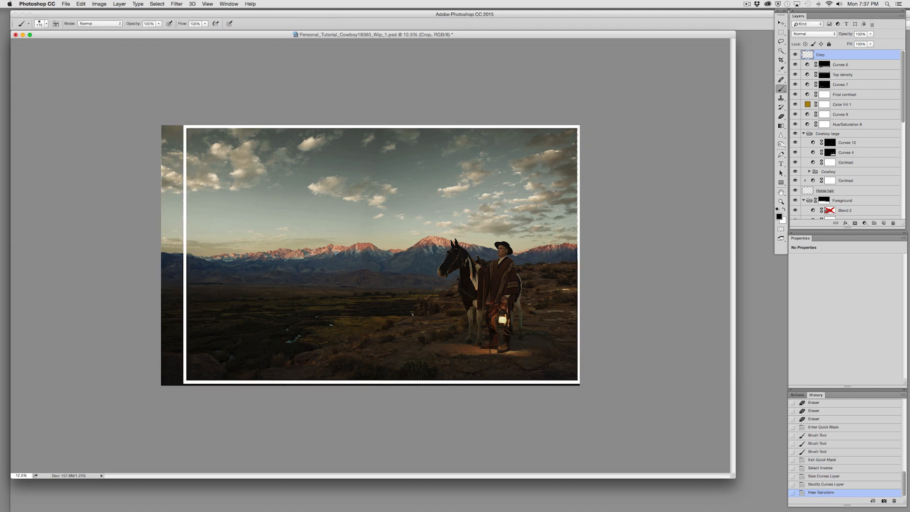
# Step: Crop the canvas to the outer edges of the resized white border
pyautogui.click(782, 60)
pyautogui.moveTo(183, 254)
pyautogui.mouseDown()
pyautogui.moveTo(161, 254)
pyautogui.moveTo(174, 256)
pyautogui.mouseUp()
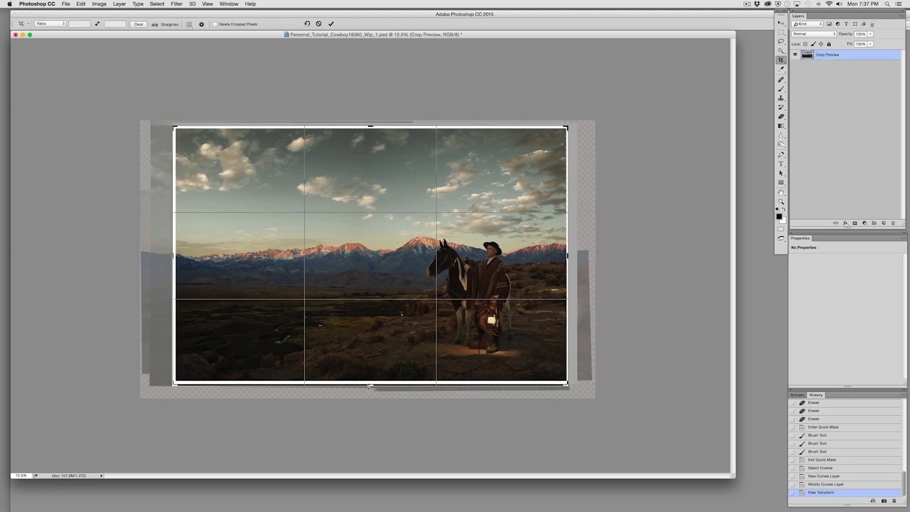
pyautogui.moveTo(371, 386); pyautogui.dragTo(368, 385)
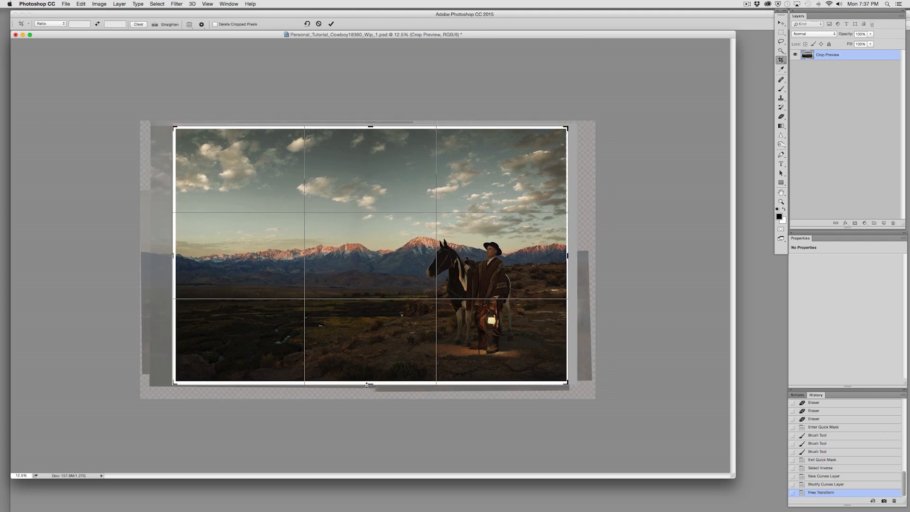
pyautogui.press('Return')
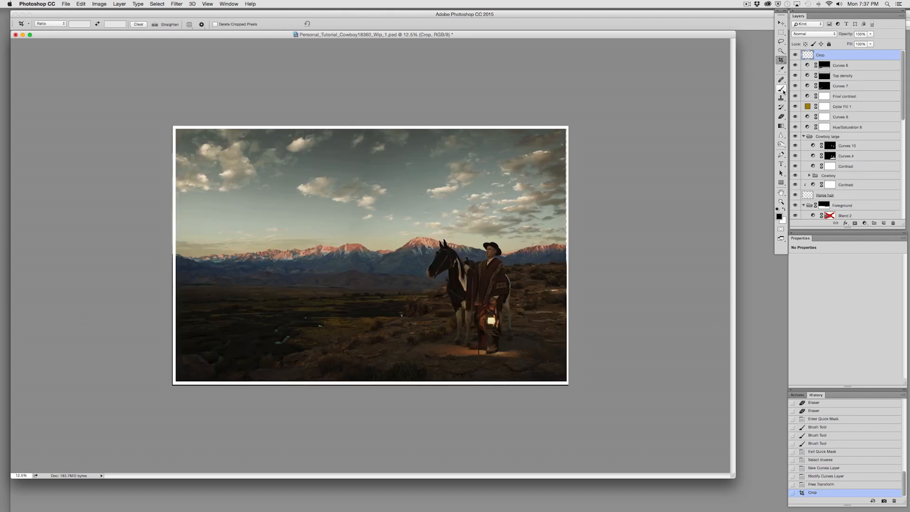
# Step: Paint a quick mask with a large brush over the rocky ground behind the horse, convert it to a selection and invert it
pyautogui.press('b')
pyautogui.click(782, 229)
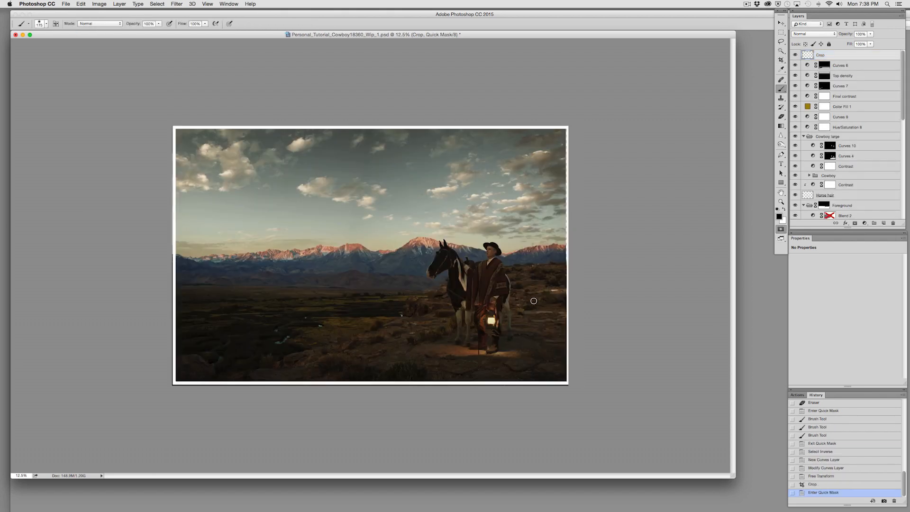
pyautogui.press(']')
pyautogui.press(']')
pyautogui.press(']')
pyautogui.press(']')
pyautogui.press(']')
pyautogui.press(']')
pyautogui.press(']')
pyautogui.press(']')
pyautogui.press(']')
pyautogui.moveTo(544, 294)
pyautogui.mouseDown()
pyautogui.moveTo(564, 288)
pyautogui.moveTo(528, 313)
pyautogui.mouseUp()
pyautogui.moveTo(529, 313)
pyautogui.mouseDown()
pyautogui.moveTo(566, 322)
pyautogui.moveTo(546, 299)
pyautogui.moveTo(561, 283)
pyautogui.mouseUp()
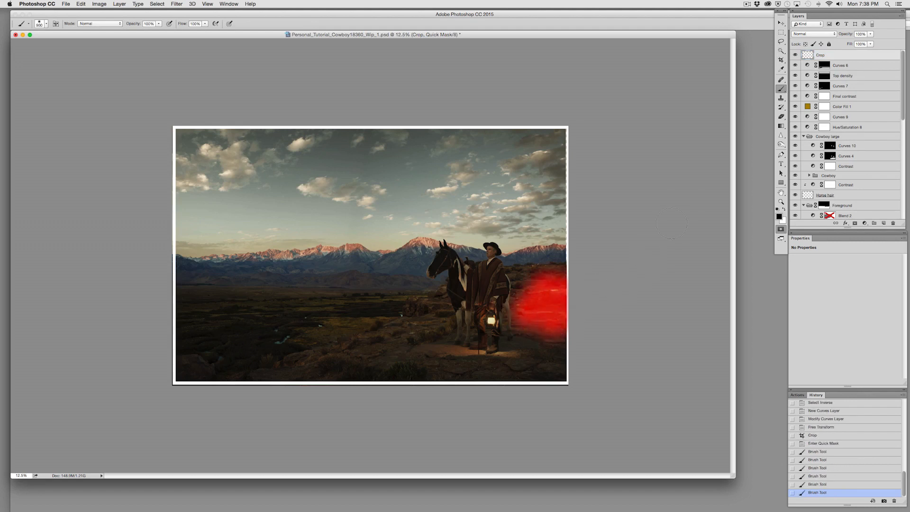
pyautogui.click(781, 229)
pyautogui.hotkey('ctrl', 'shift', 'i')
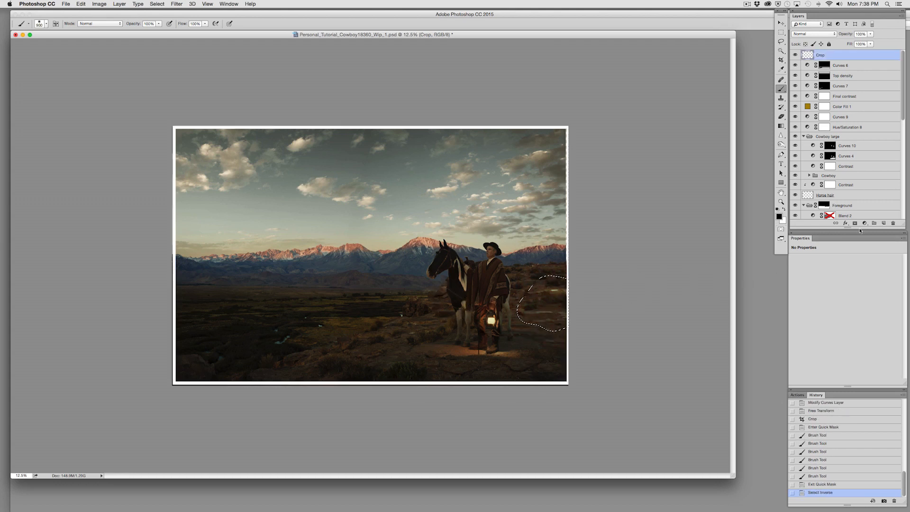
# Step: Add a Curves layer above Top density from the selection and lower its midpoint to darken the ground behind the horse
pyautogui.click(844, 77)
pyautogui.click(865, 223)
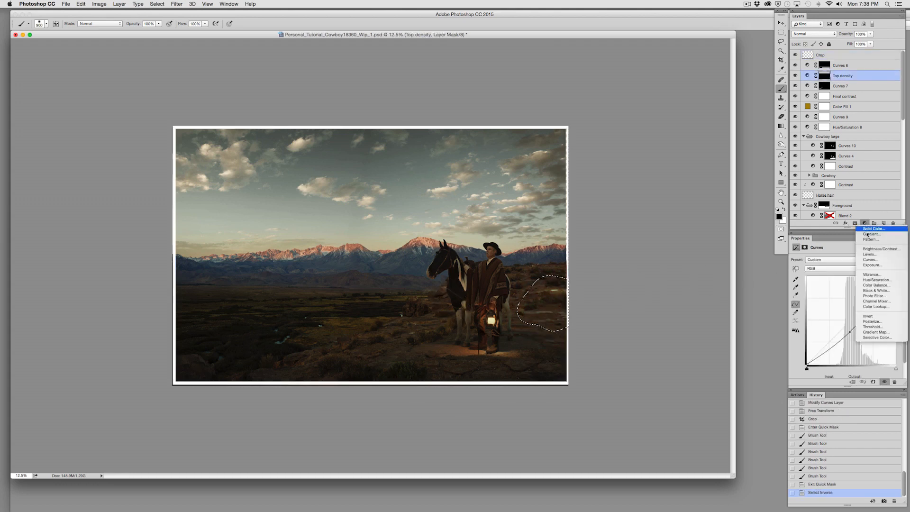
pyautogui.click(870, 260)
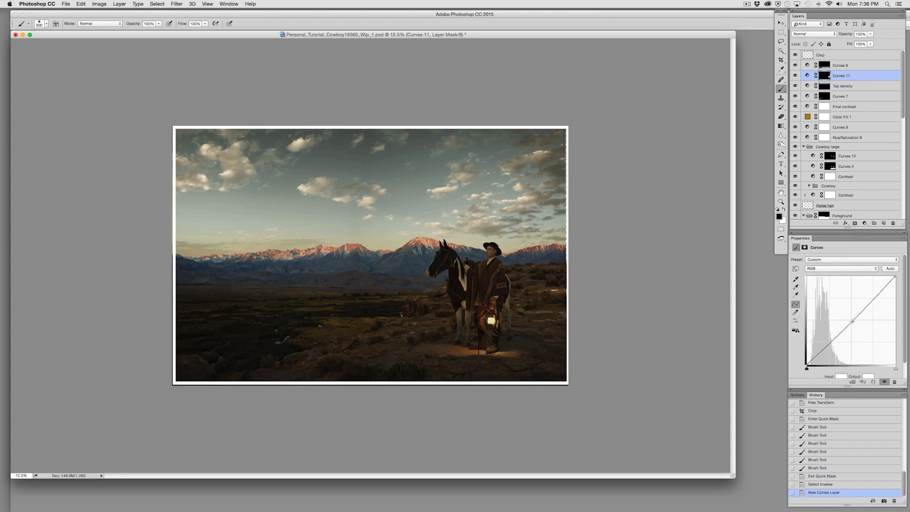
pyautogui.click(854, 322)
pyautogui.moveTo(853, 322); pyautogui.dragTo(854, 327)
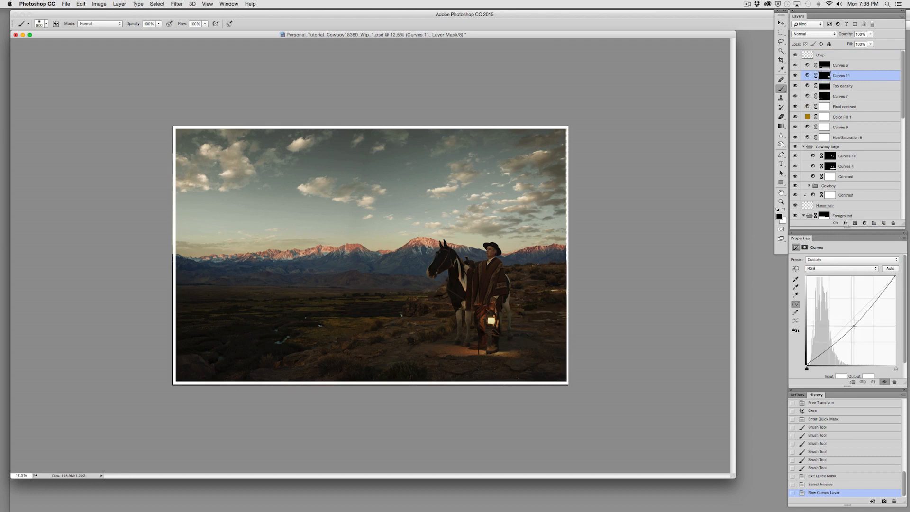
# Step: Extend the Curves 11 mask with a larger Eraser across the ground behind the horse to the image's right edge, checking the mask overlay
pyautogui.click(782, 117)
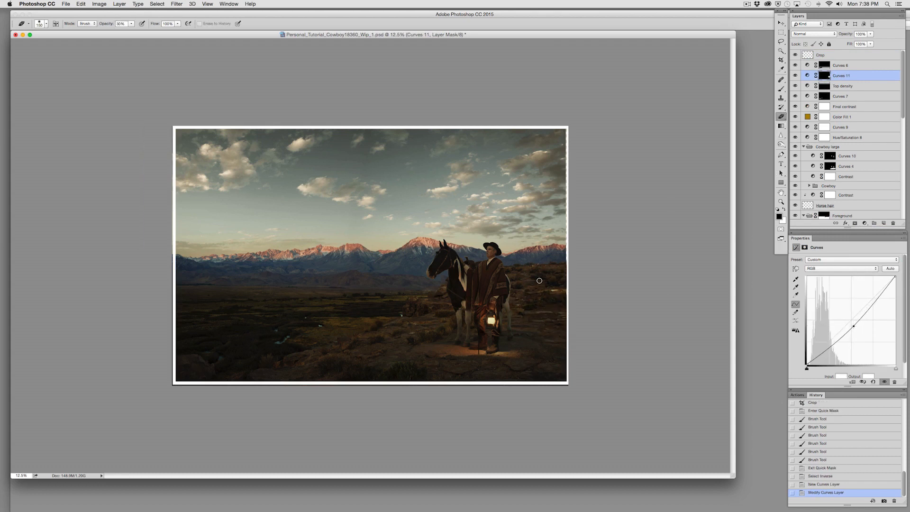
pyautogui.press(']')
pyautogui.press(']')
pyautogui.press(']')
pyautogui.press(']')
pyautogui.press(']')
pyautogui.press(']')
pyautogui.moveTo(522, 276); pyautogui.dragTo(520, 322)
pyautogui.moveTo(539, 289); pyautogui.dragTo(545, 320)
pyautogui.moveTo(546, 321)
pyautogui.mouseDown()
pyautogui.moveTo(563, 327)
pyautogui.moveTo(559, 335)
pyautogui.mouseUp()
pyautogui.press('\\')
pyautogui.moveTo(564, 290); pyautogui.dragTo(524, 290)
pyautogui.press('\\')
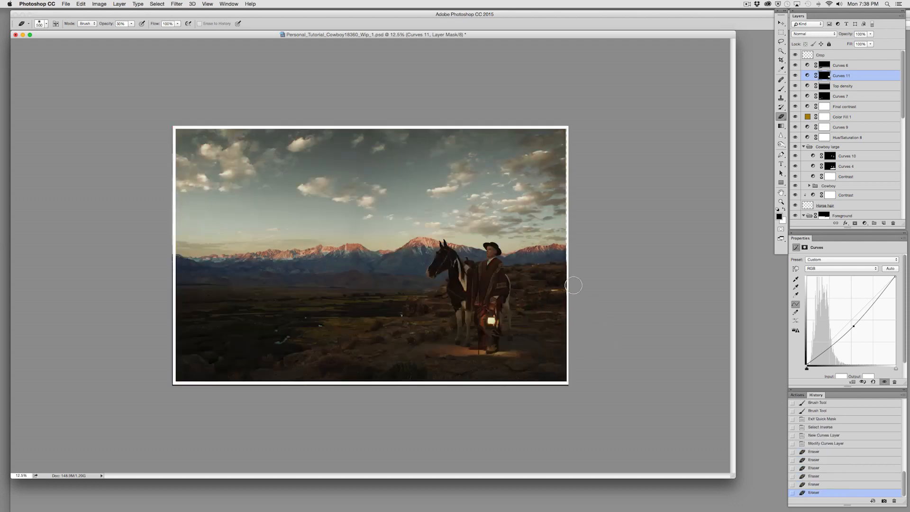
# Step: Toggle the visibility of the Foreground group's Layer 1 and the Back plate's Layer 3 and Layer 1 to find which holds the ground behind the horse
pyautogui.moveTo(900, 116); pyautogui.dragTo(897, 167)
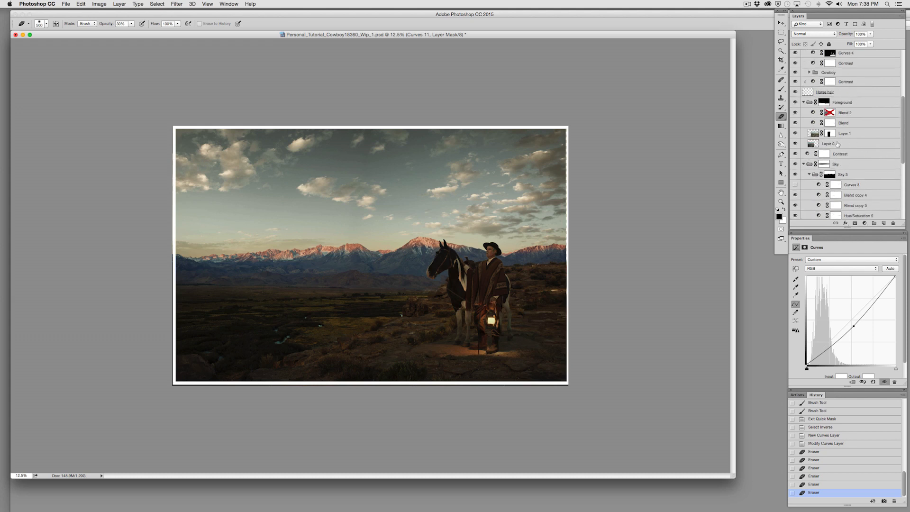
pyautogui.click(814, 134)
pyautogui.click(796, 134)
pyautogui.click(795, 133)
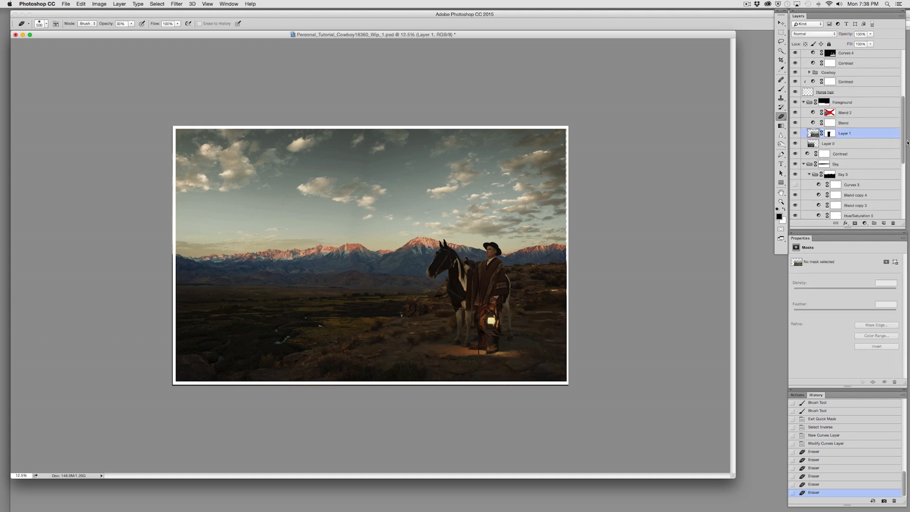
pyautogui.moveTo(904, 148); pyautogui.dragTo(906, 204)
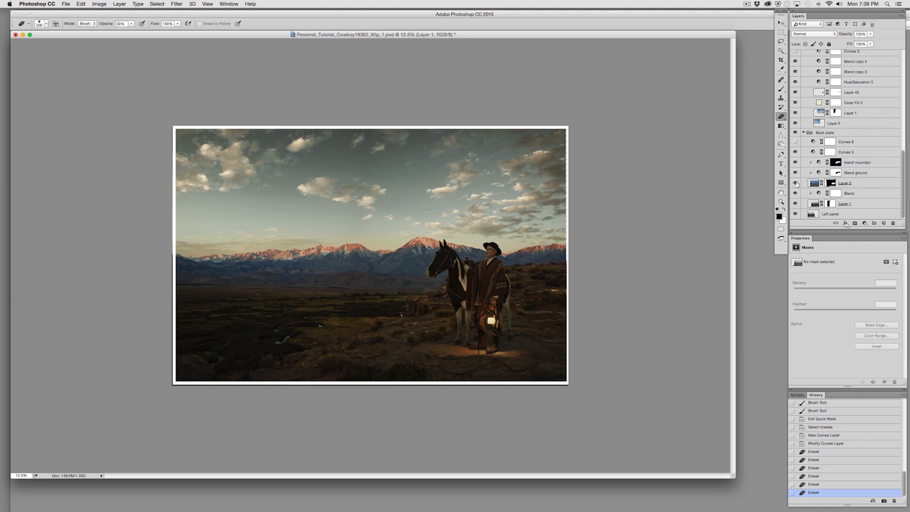
pyautogui.click(796, 184)
pyautogui.click(796, 184)
pyautogui.click(796, 204)
pyautogui.click(796, 204)
pyautogui.click(817, 204)
# Step: Erase black from the Layer 3 mask with a small Eraser at 100% opacity over the bright rock streak and shrubs behind the horse
pyautogui.click(782, 99)
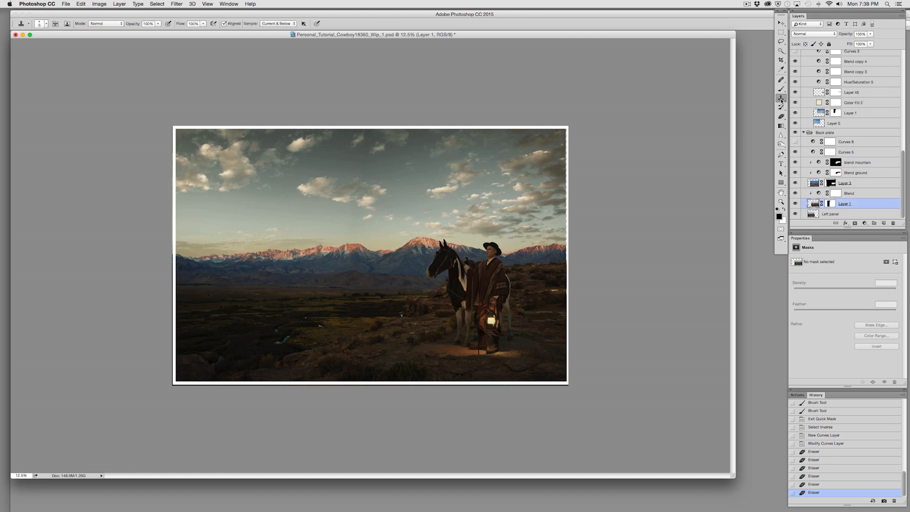
pyautogui.press('super+plus')
pyautogui.press('super+plus')
pyautogui.press('super+plus')
pyautogui.press('super+plus')
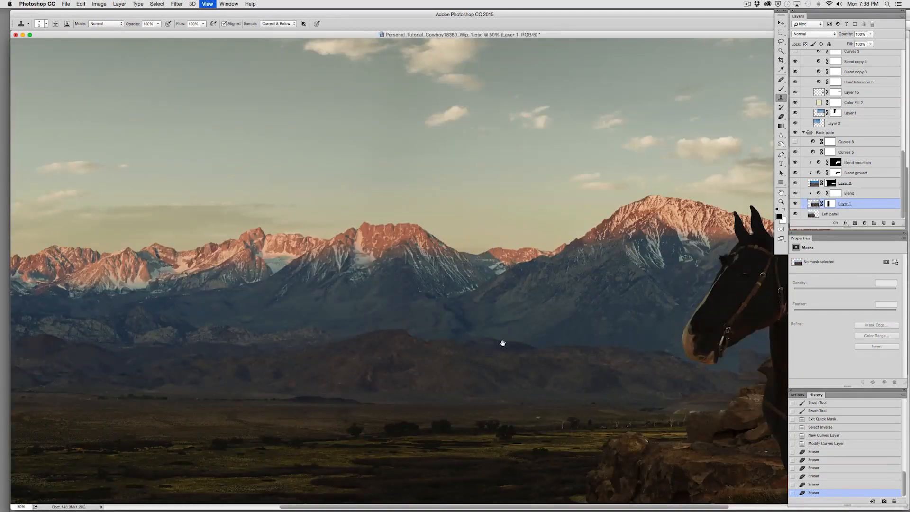
pyautogui.press('super+plus')
pyautogui.press('super+plus')
pyautogui.moveTo(573, 351); pyautogui.dragTo(365, 339)
pyautogui.moveTo(564, 380); pyautogui.dragTo(254, 357)
pyautogui.moveTo(658, 37); pyautogui.dragTo(461, 51)
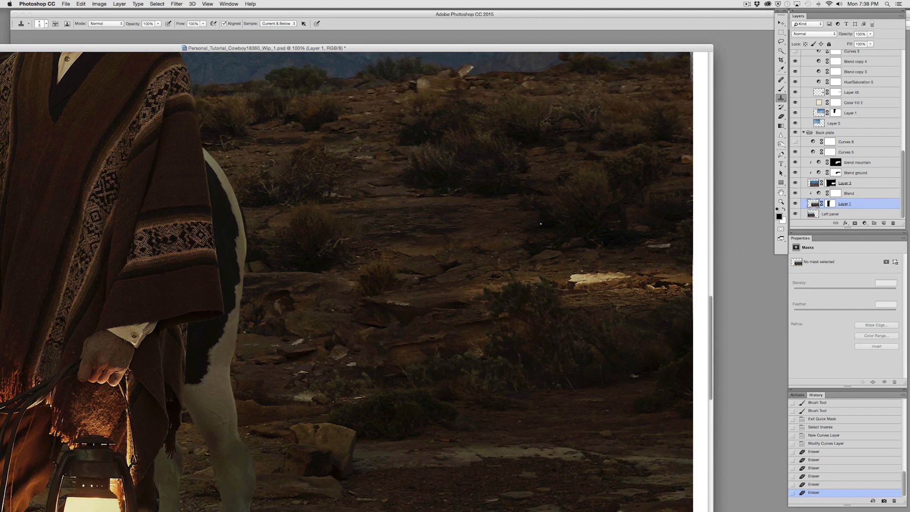
pyautogui.click(832, 184)
pyautogui.press('e')
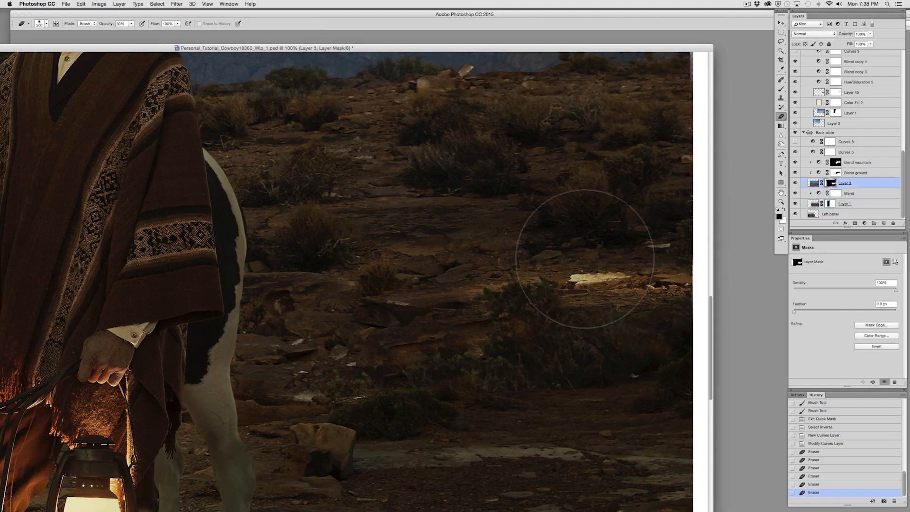
pyautogui.moveTo(590, 238); pyautogui.dragTo(591, 272)
pyautogui.press('super+z')
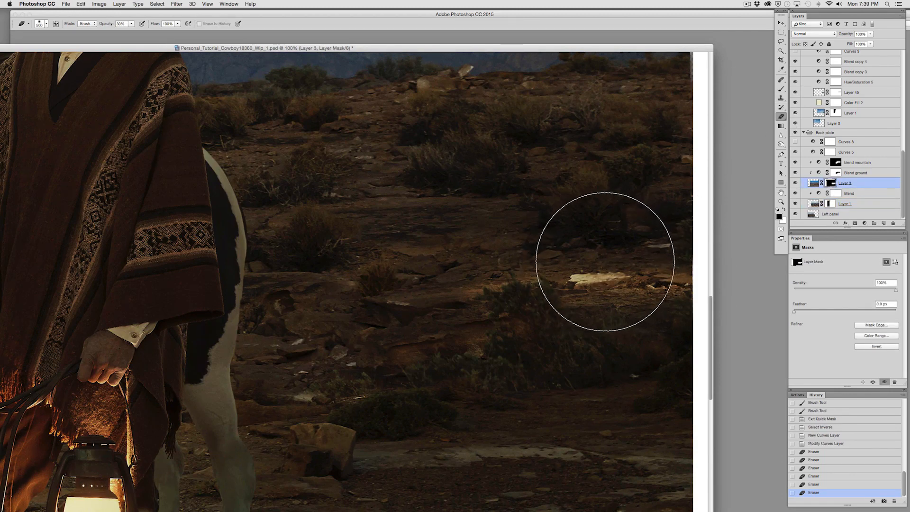
pyautogui.press('0')
pyautogui.press('[')
pyautogui.press('[')
pyautogui.press('[')
pyautogui.press('[')
pyautogui.press('[')
pyautogui.press('[')
pyautogui.press('[')
pyautogui.press('[')
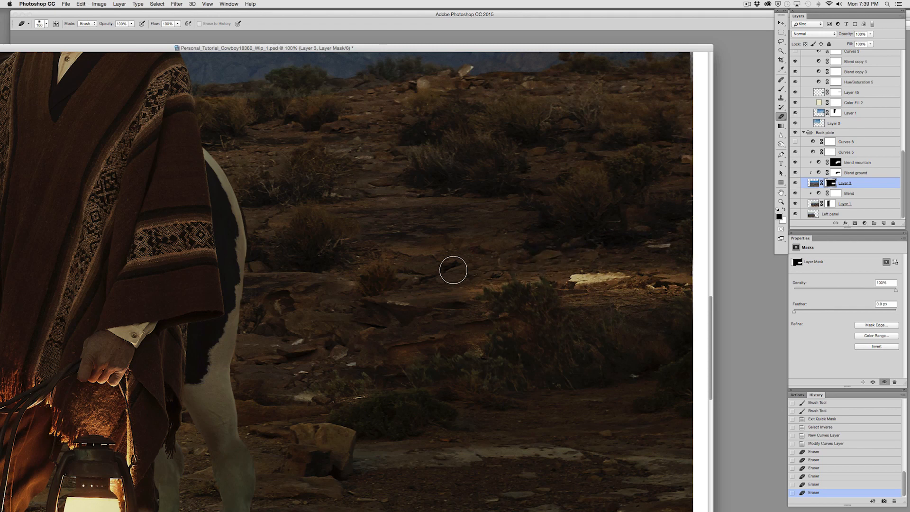
pyautogui.moveTo(603, 264)
pyautogui.mouseDown()
pyautogui.moveTo(690, 279)
pyautogui.moveTo(582, 291)
pyautogui.moveTo(569, 279)
pyautogui.moveTo(590, 283)
pyautogui.moveTo(590, 295)
pyautogui.moveTo(691, 290)
pyautogui.moveTo(639, 303)
pyautogui.mouseUp()
pyautogui.moveTo(581, 277); pyautogui.dragTo(437, 303)
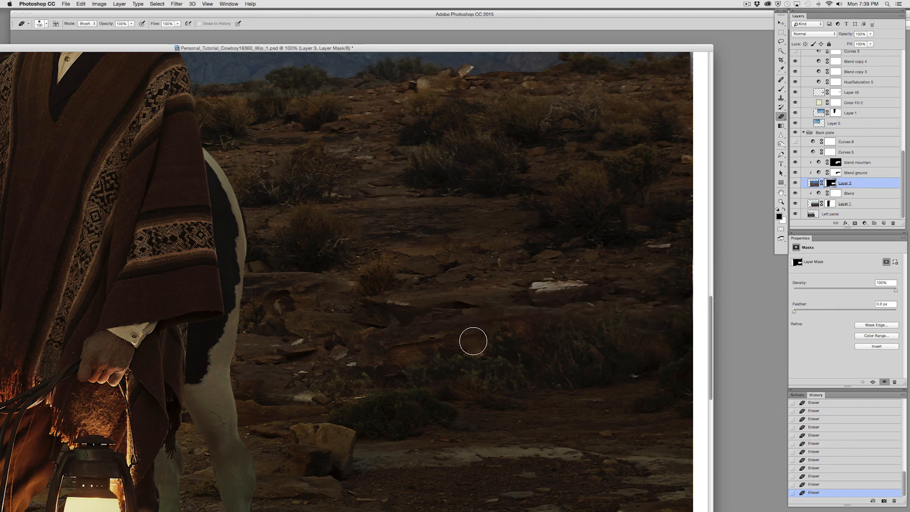
pyautogui.moveTo(547, 331)
pyautogui.mouseDown()
pyautogui.moveTo(401, 367)
pyautogui.moveTo(489, 345)
pyautogui.moveTo(737, 336)
pyautogui.moveTo(508, 323)
pyautogui.moveTo(694, 333)
pyautogui.moveTo(651, 324)
pyautogui.moveTo(412, 349)
pyautogui.moveTo(408, 366)
pyautogui.moveTo(651, 351)
pyautogui.moveTo(484, 369)
pyautogui.moveTo(738, 356)
pyautogui.moveTo(659, 369)
pyautogui.moveTo(538, 368)
pyautogui.moveTo(625, 367)
pyautogui.moveTo(526, 379)
pyautogui.moveTo(441, 368)
pyautogui.mouseUp()
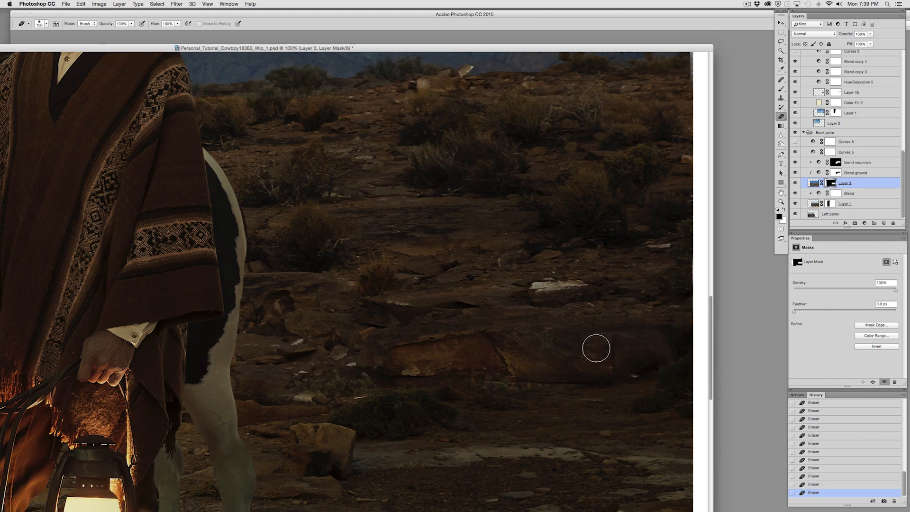
# Step: Paint black on the Layer 3 mask with a much smaller Brush along the ground just below the large rock behind the horse
pyautogui.press('b')
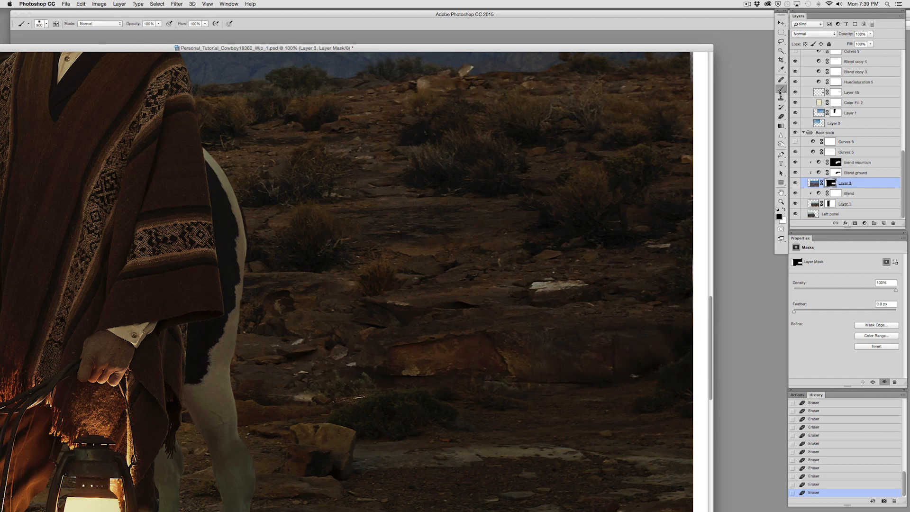
pyautogui.press('[')
pyautogui.press('[')
pyautogui.press('[')
pyautogui.press('[')
pyautogui.press('[')
pyautogui.press('[')
pyautogui.press('[')
pyautogui.press('[')
pyautogui.press('[')
pyautogui.press('[')
pyautogui.press('[')
pyautogui.press('[')
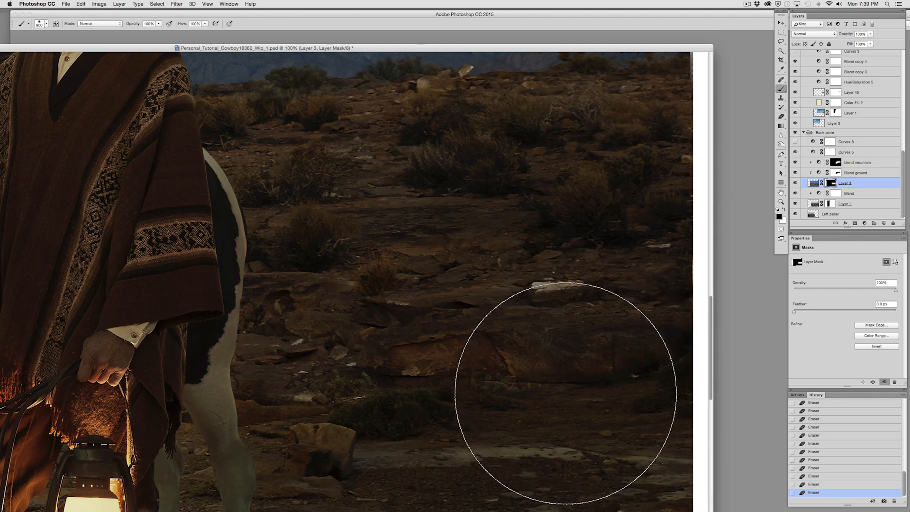
pyautogui.press('[')
pyautogui.press('[')
pyautogui.press('[')
pyautogui.press('[')
pyautogui.press('[')
pyautogui.press('[')
pyautogui.press('[')
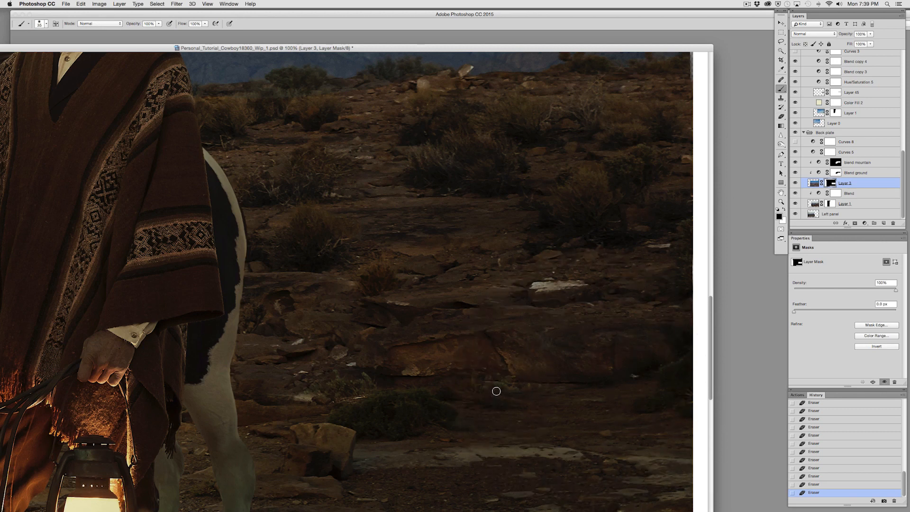
pyautogui.moveTo(526, 388)
pyautogui.mouseDown()
pyautogui.moveTo(571, 388)
pyautogui.moveTo(506, 392)
pyautogui.moveTo(579, 394)
pyautogui.moveTo(502, 384)
pyautogui.moveTo(633, 392)
pyautogui.moveTo(539, 393)
pyautogui.moveTo(573, 400)
pyautogui.moveTo(446, 389)
pyautogui.mouseUp()
# Step: Erase the leftover masked patches above the large rock from the Layer 3 mask, using the red mask overlay as a guide
pyautogui.press('\\')
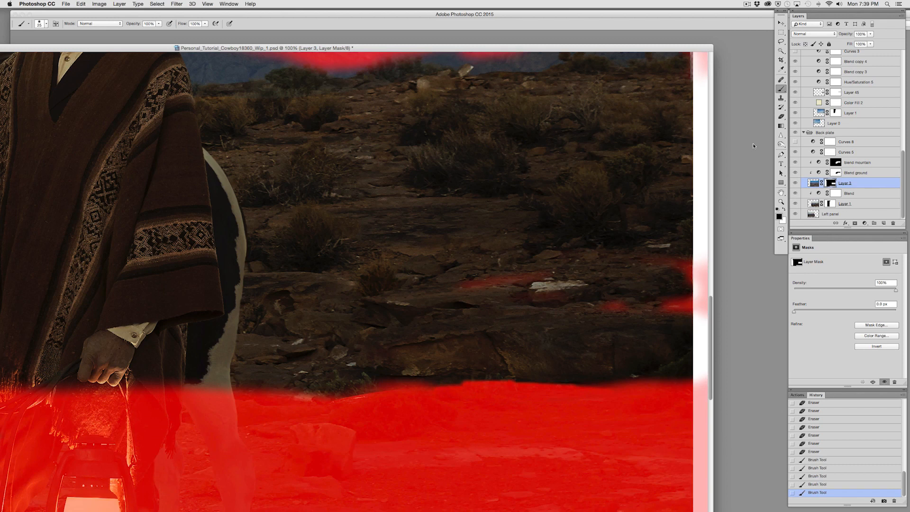
pyautogui.moveTo(569, 272); pyautogui.dragTo(444, 278)
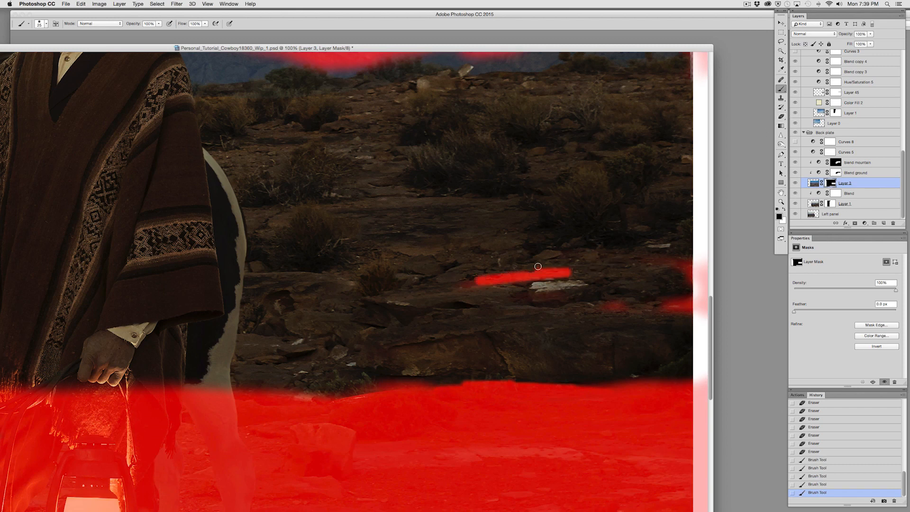
pyautogui.press('super+z')
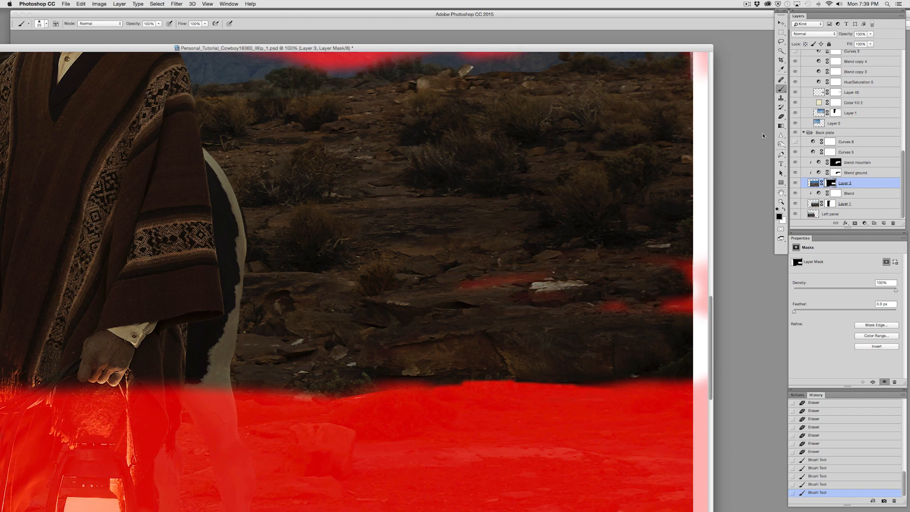
pyautogui.click(781, 116)
pyautogui.moveTo(661, 278)
pyautogui.mouseDown()
pyautogui.moveTo(632, 277)
pyautogui.moveTo(721, 305)
pyautogui.moveTo(618, 279)
pyautogui.moveTo(664, 283)
pyautogui.moveTo(631, 307)
pyautogui.moveTo(483, 287)
pyautogui.mouseUp()
pyautogui.press('\\')
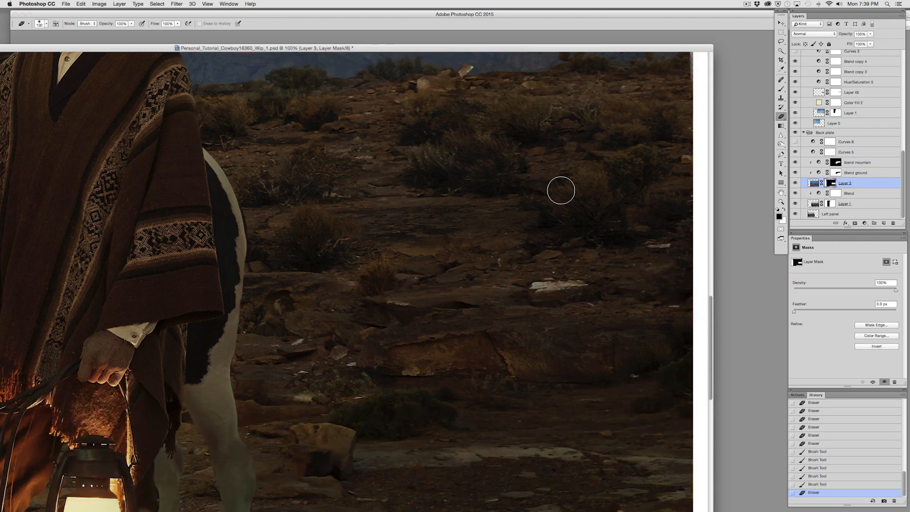
# Step: Fit the whole composite on screen and view it full screen on black without the interface to review the overall image
pyautogui.press('super+0')
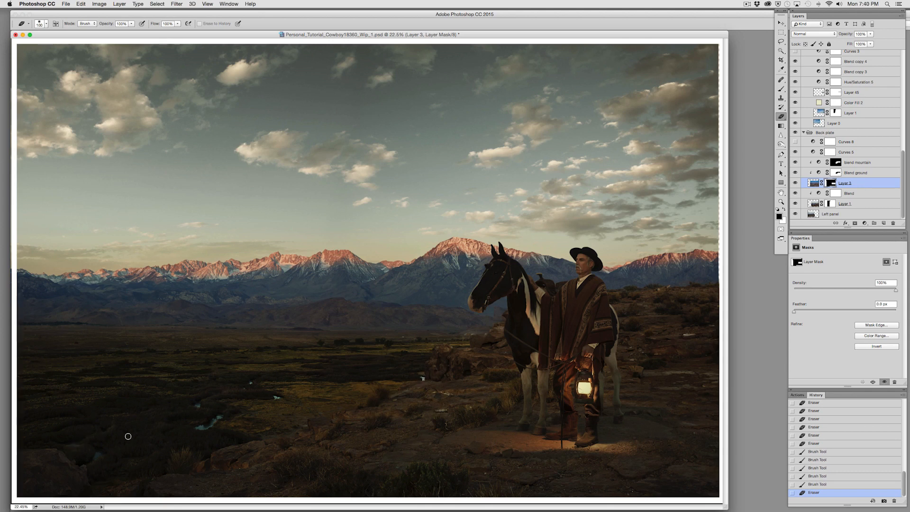
pyautogui.press('Tab')
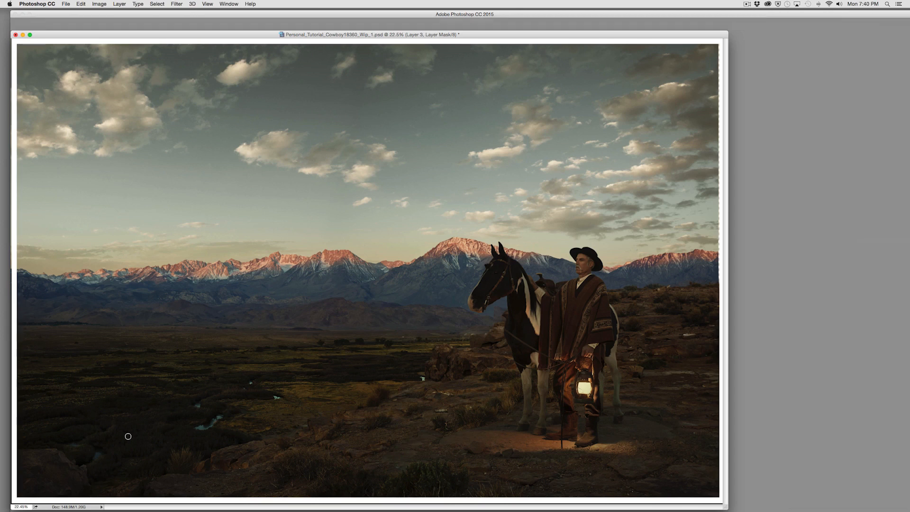
pyautogui.press('f')
pyautogui.press('f')
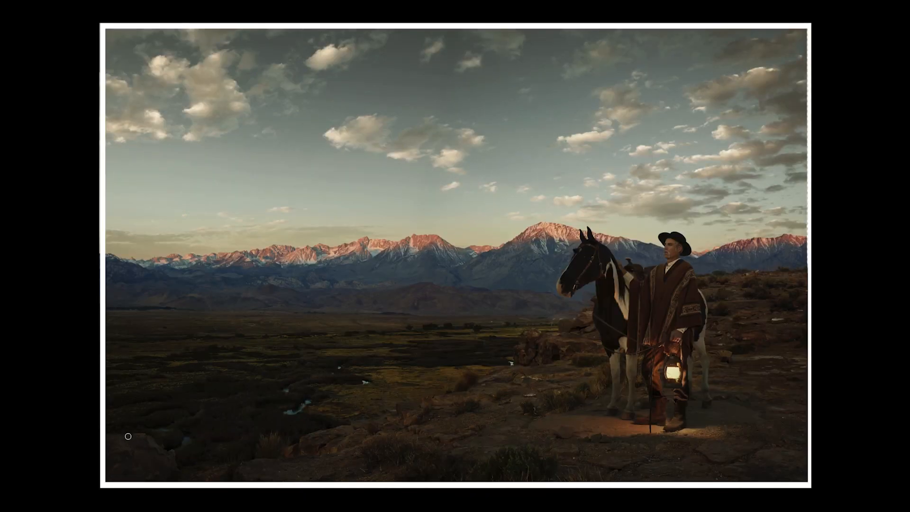